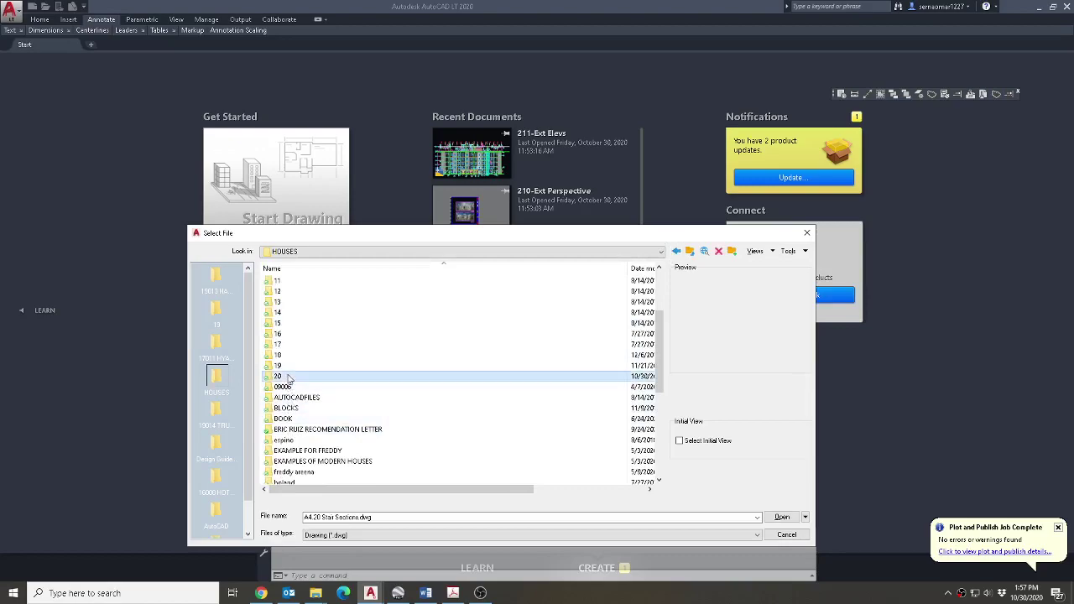
Open the XFP floor plan drawing from the XREF folder of the 20032 AFFORDABLE HOMES project.
double_click(313, 471)
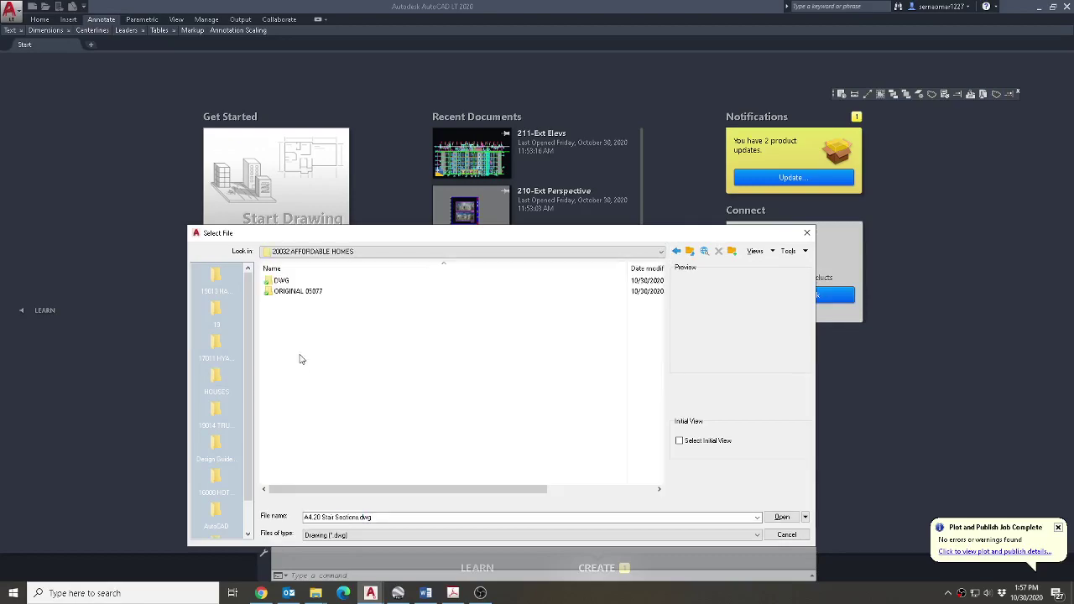
double_click(282, 282)
double_click(286, 284)
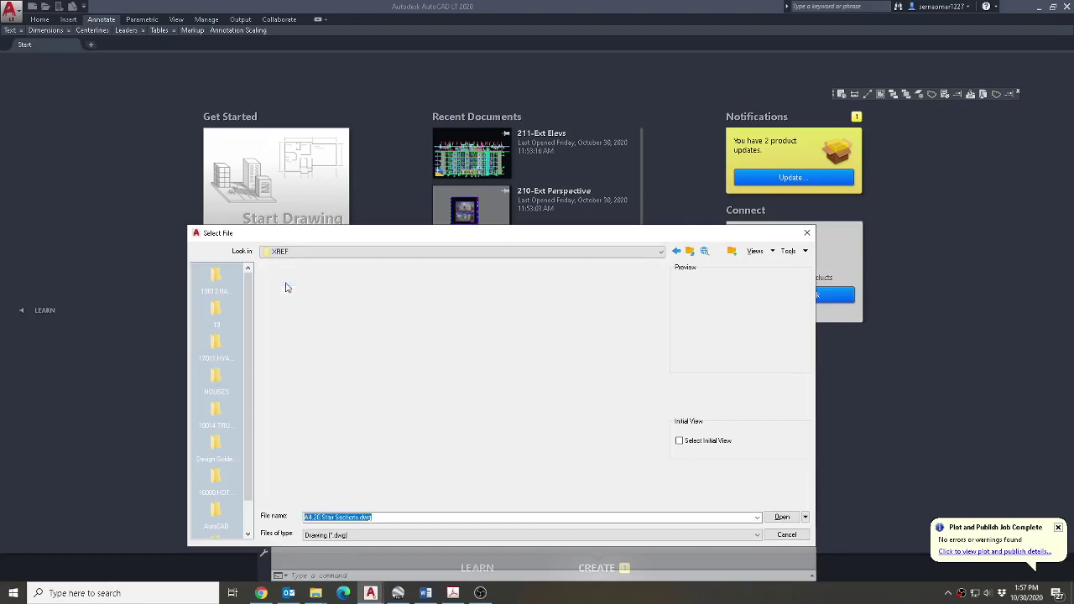
double_click(288, 387)
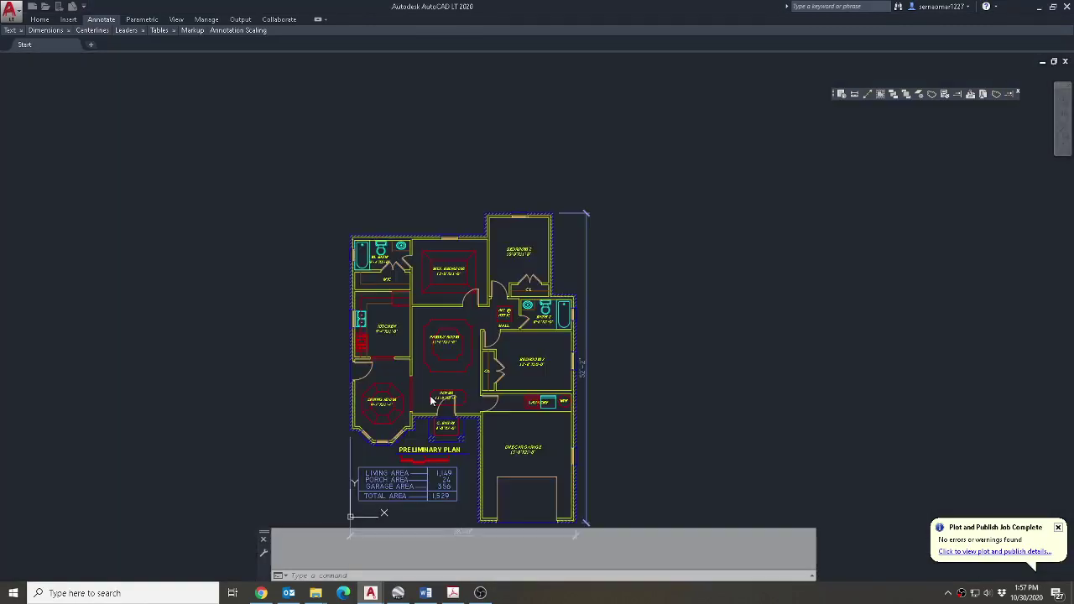
click(621, 214)
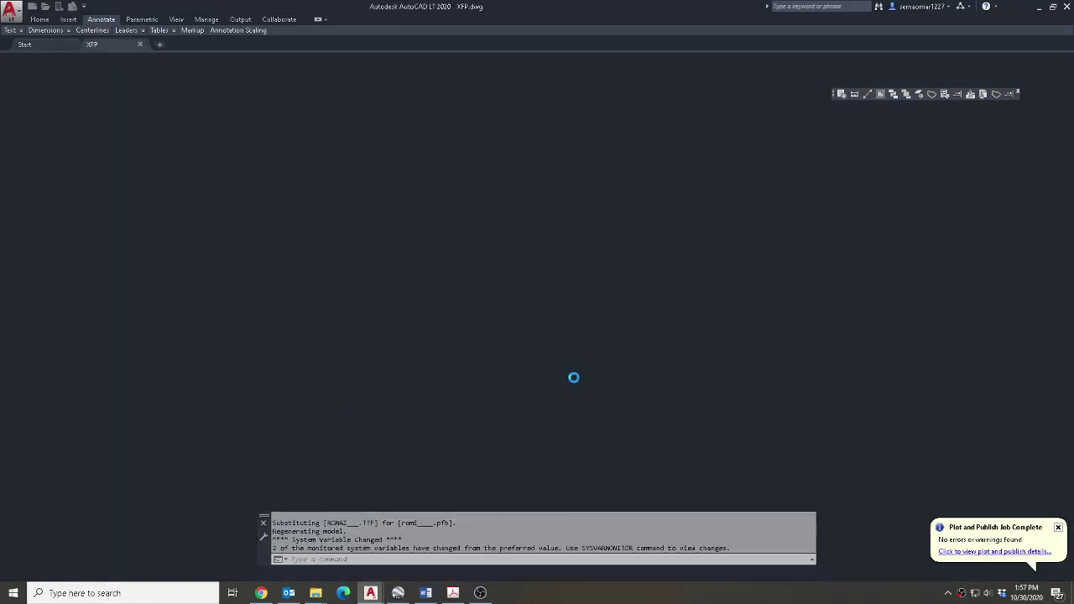
click(604, 316)
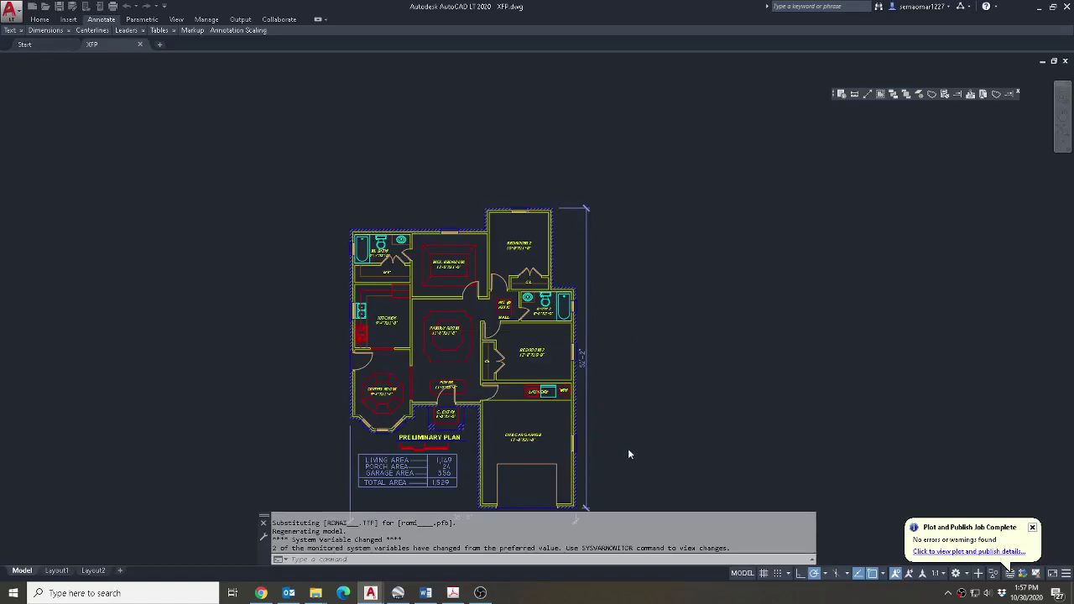
middle_drag(663, 443, 674, 351)
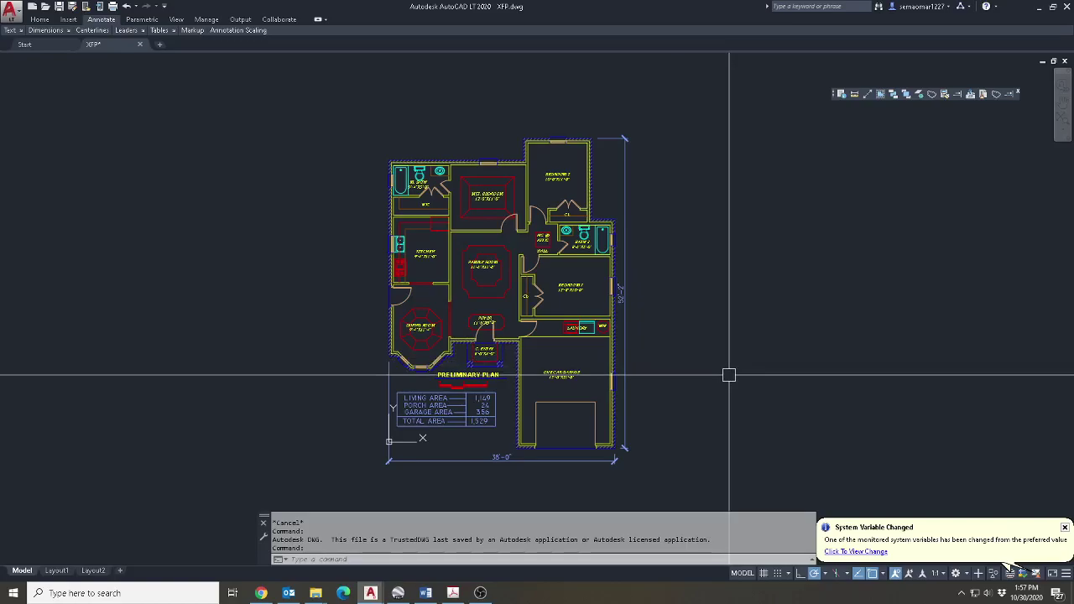
Erase the double door between the M. BATH and the WIC.
scroll(422, 160, up, 5)
middle_drag(422, 160, 583, 370)
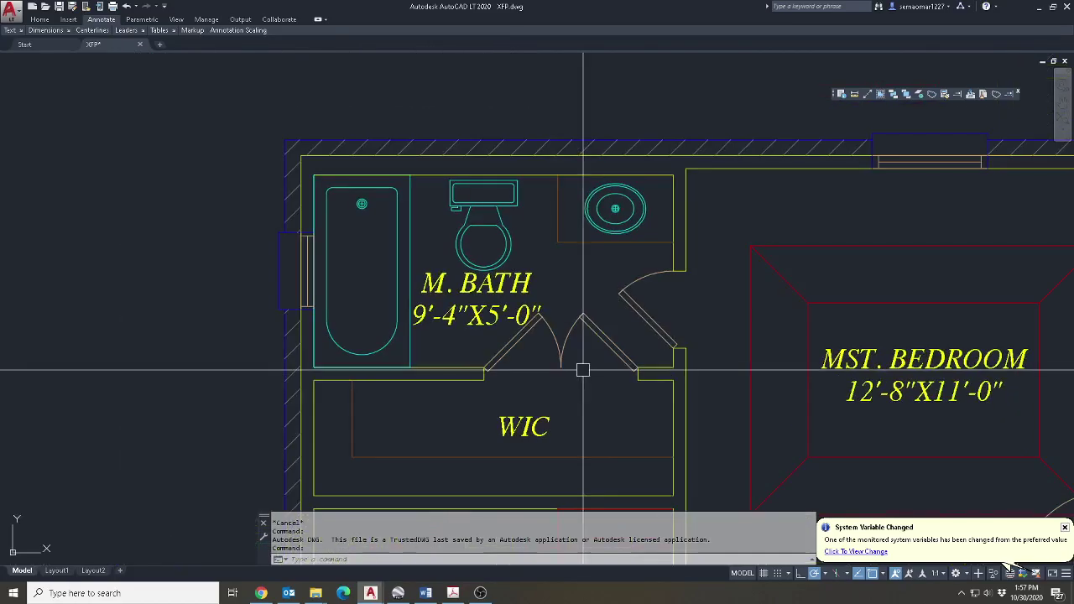
scroll(583, 370, up, 2)
click(522, 349)
key(Escape)
key(Escape)
text(L)
key(Return)
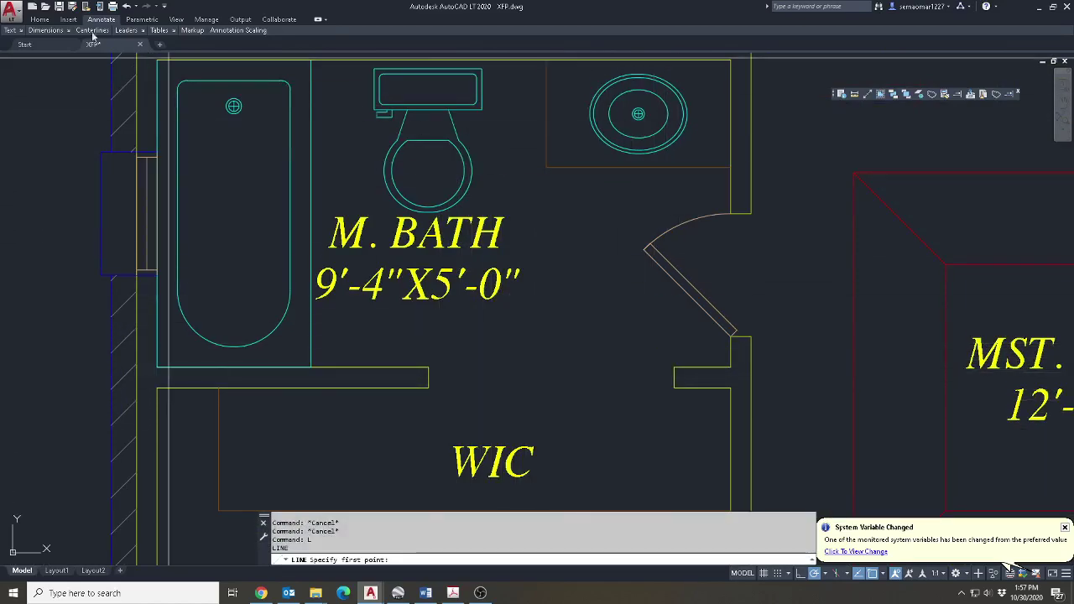
key(Escape)
Draw a rectangle tracing the open door leaf of the master bedroom's hall door.
click(39, 20)
mouse_move(11, 29)
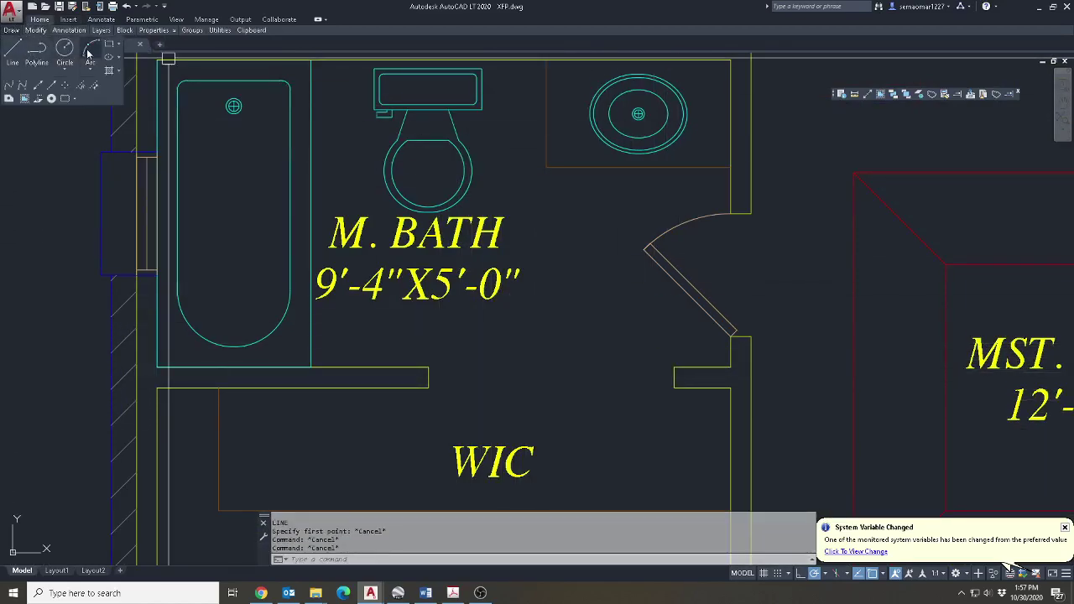
click(108, 47)
scroll(698, 307, down, 5)
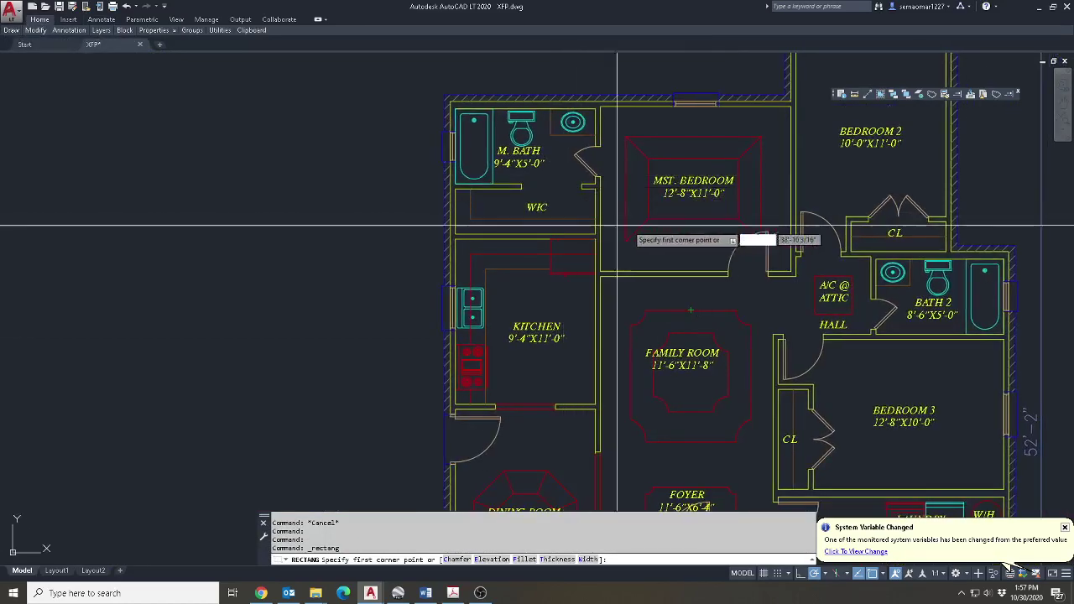
scroll(776, 230, up, 8)
click(719, 229)
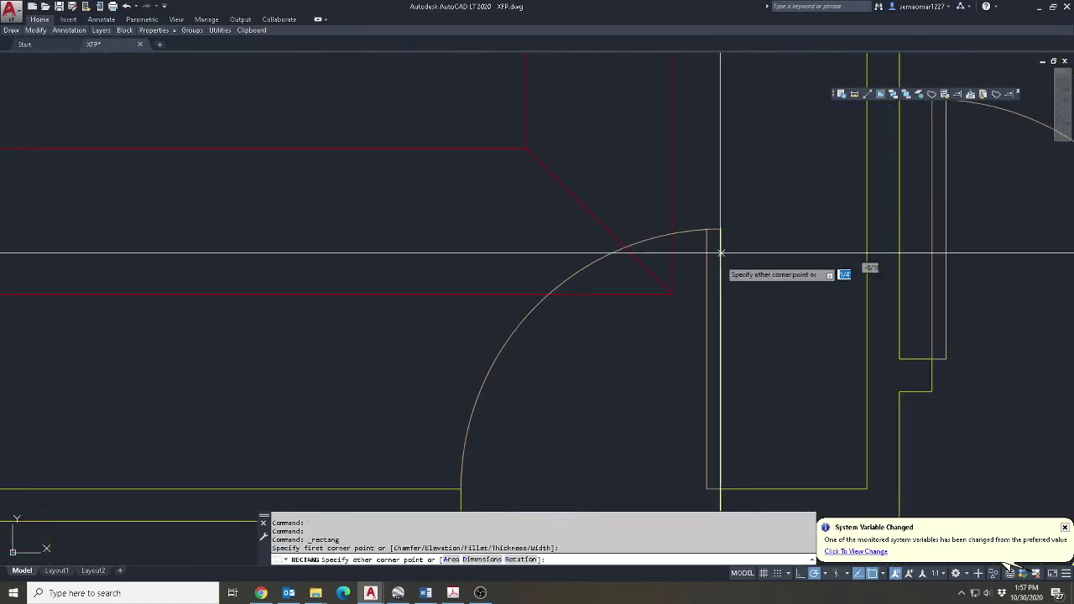
click(700, 481)
Move the new rectangle to the WIC opening in the master bath.
text(m)
key(Return)
click(719, 445)
key(Return)
click(719, 436)
scroll(730, 441, down, 2)
middle_drag(429, 303, 637, 377)
scroll(432, 264, up, 2)
Rotate the rectangle so it lies horizontally along the wall line of the WIC opening.
key(Escape)
text(RO)
key(Return)
middle_drag(406, 253, 416, 347)
click(453, 283)
click(386, 272)
key(Return)
click(386, 272)
click(384, 372)
key(Escape)
key(Escape)
key(Escape)
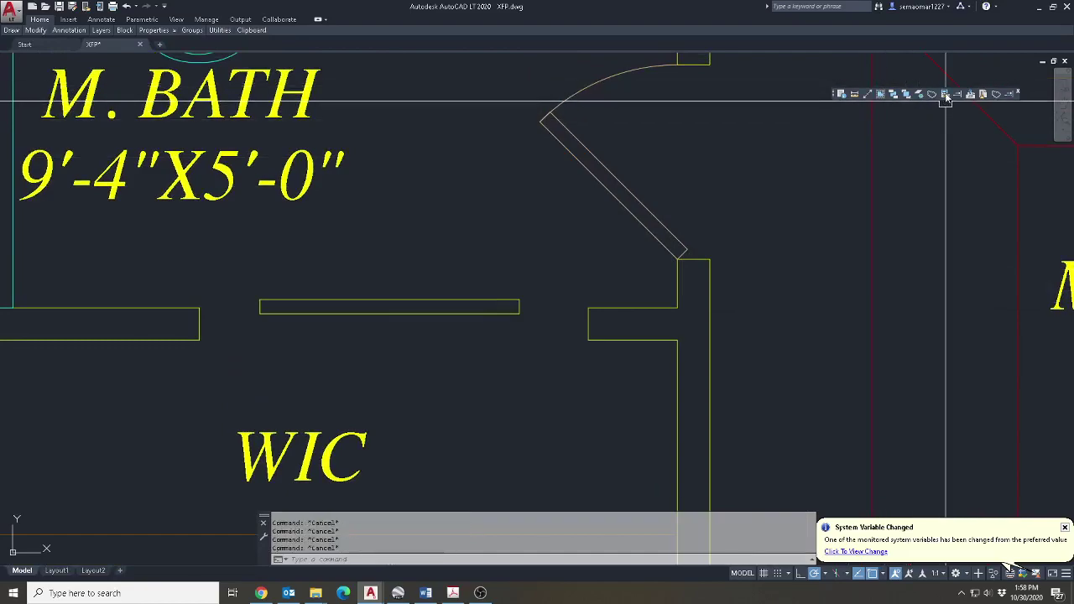
Match the properties of the M. BATH entry door onto the door panel rectangle in the WIC opening.
text(ma)
key(Return)
scroll(604, 190, down, 2)
click(604, 190)
click(517, 235)
click(540, 271)
key(Escape)
key(Escape)
middle_drag(540, 271, 559, 324)
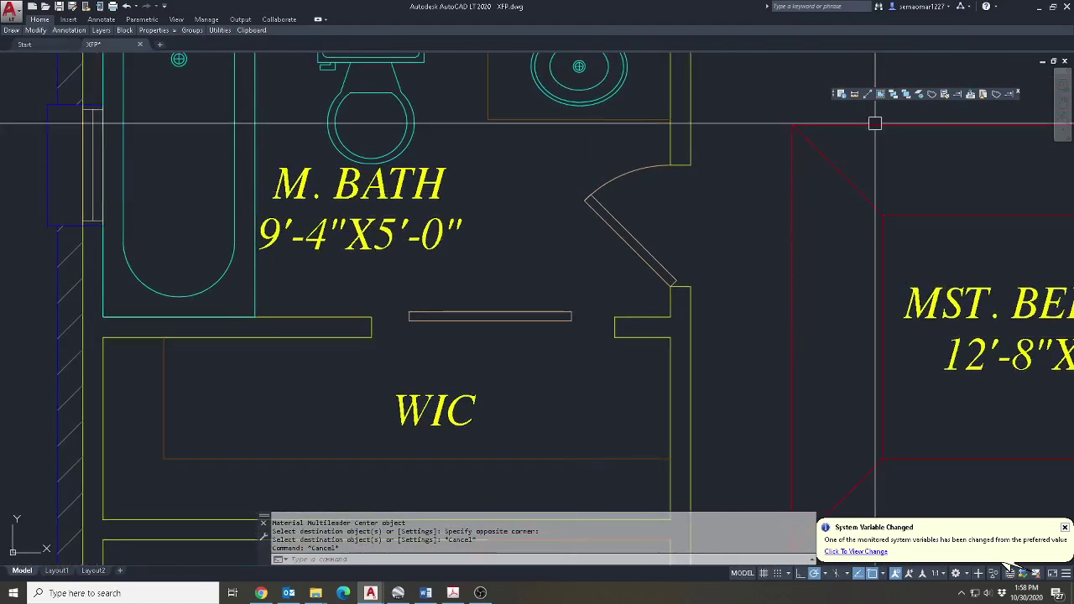
Measure the length of the door panel in the WIC opening.
click(856, 97)
click(573, 317)
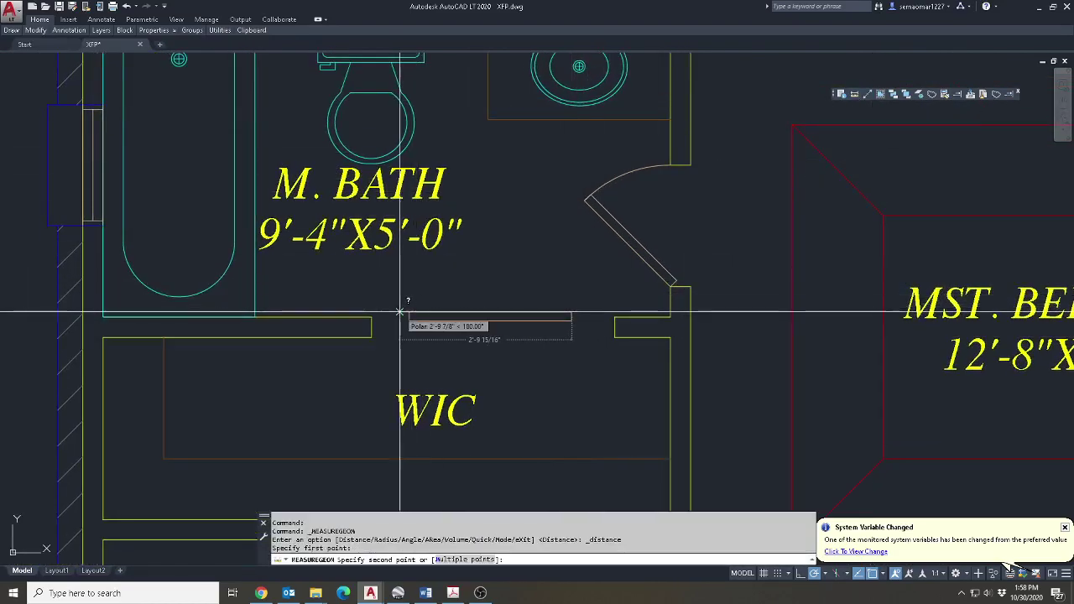
key(Escape)
Draw a vertical construction line through the door panel's right end and offset it 2'-6" to the left.
click(880, 94)
text(v)
key(Return)
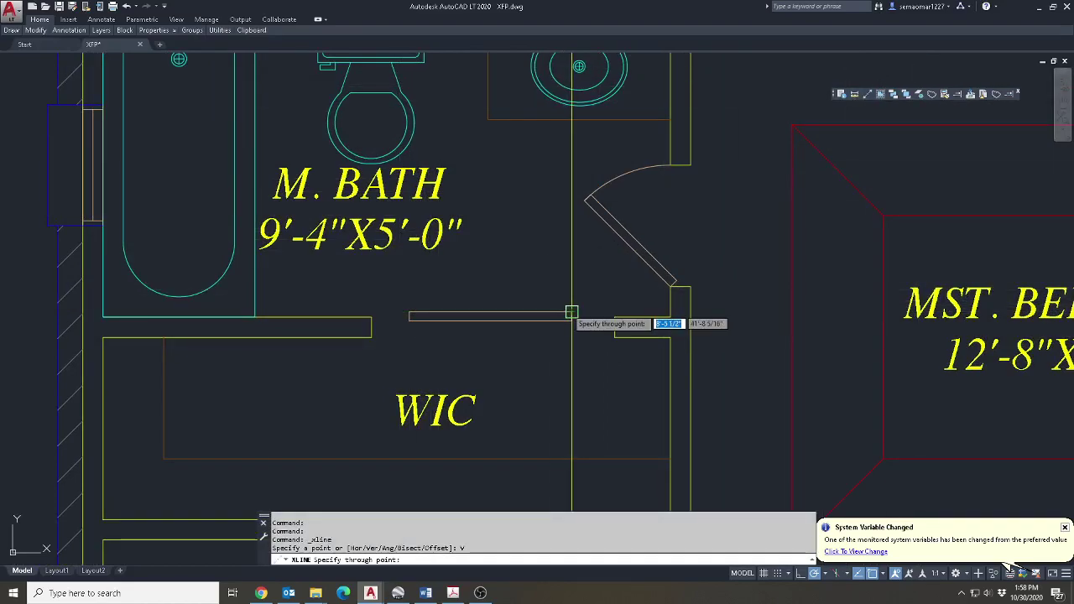
click(570, 316)
key(Escape)
text(o)
key(Return)
key(Return)
click(571, 308)
click(539, 304)
key(Escape)
key(Escape)
Stretch the door panel's left end to meet the offset construction line.
mouse_move(34, 32)
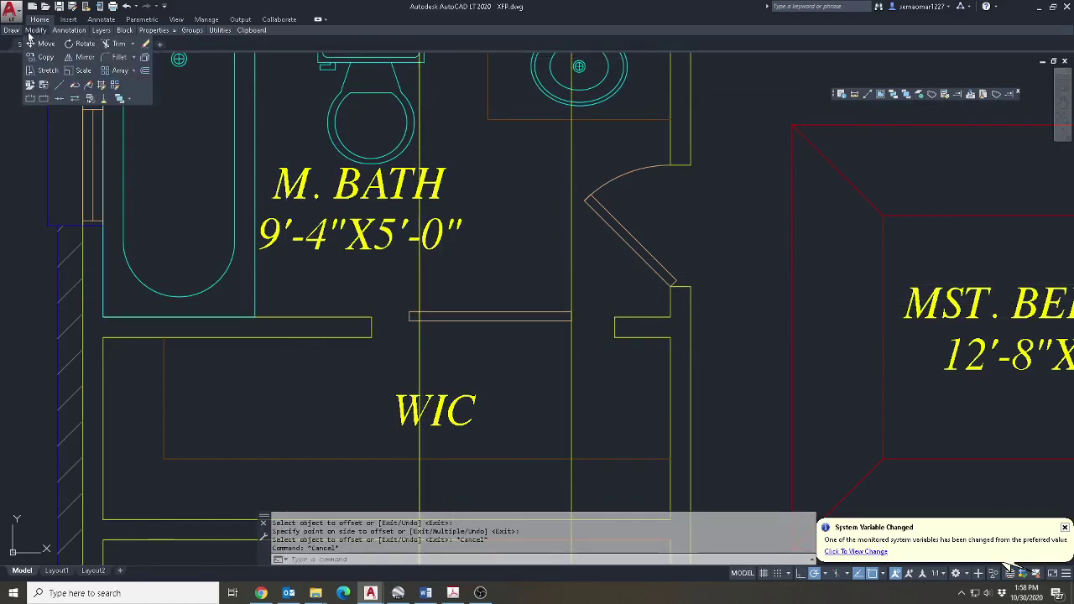
click(50, 75)
scroll(448, 316, up, 5)
click(313, 263)
click(261, 381)
key(Return)
click(289, 319)
key(Escape)
Erase the two vertical construction lines at the door panel's ends.
scroll(671, 379, down, 2)
text(e)
key(Return)
click(906, 411)
click(457, 419)
scroll(457, 419, down, 4)
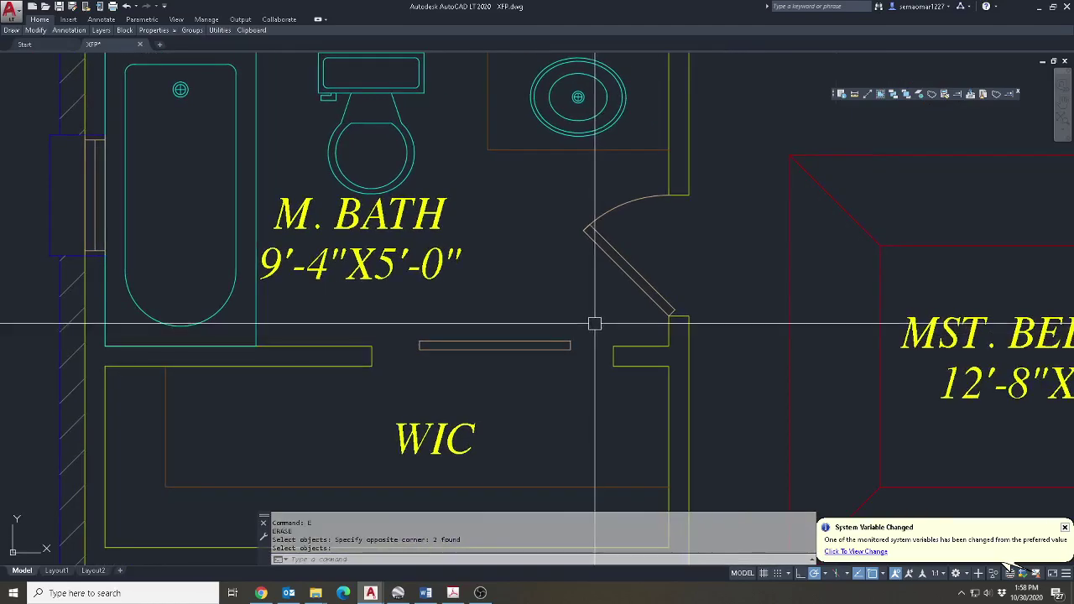
Offset the left jamb line of the WIC opening by 30 inches to the right.
middle_drag(611, 407, 590, 418)
key(Escape)
key(Escape)
middle_drag(526, 377, 566, 338)
key(Escape)
key(Escape)
middle_drag(695, 308, 669, 330)
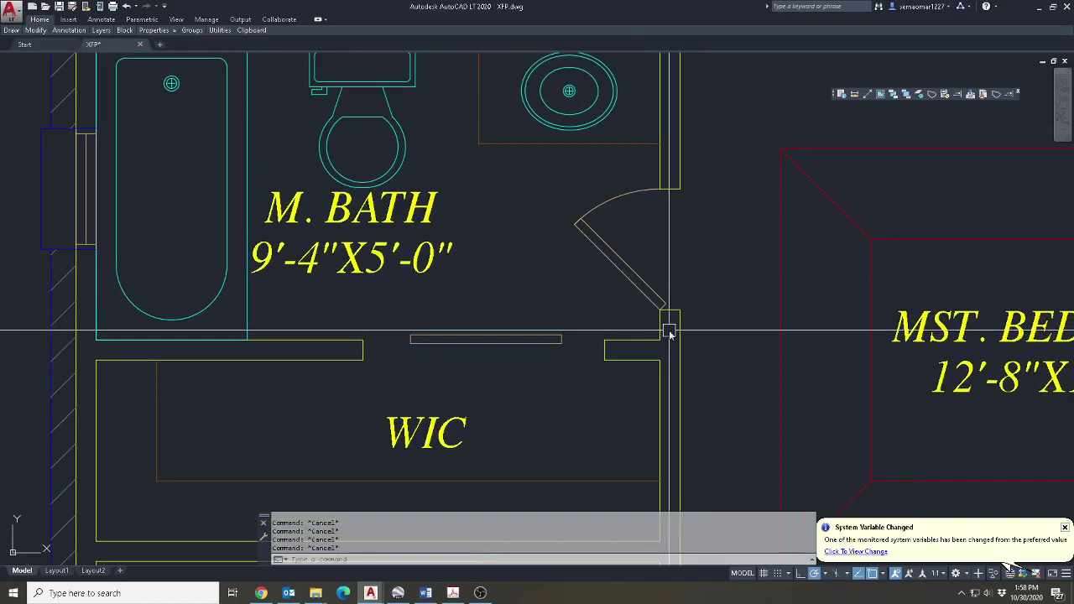
text(o)
key(Return)
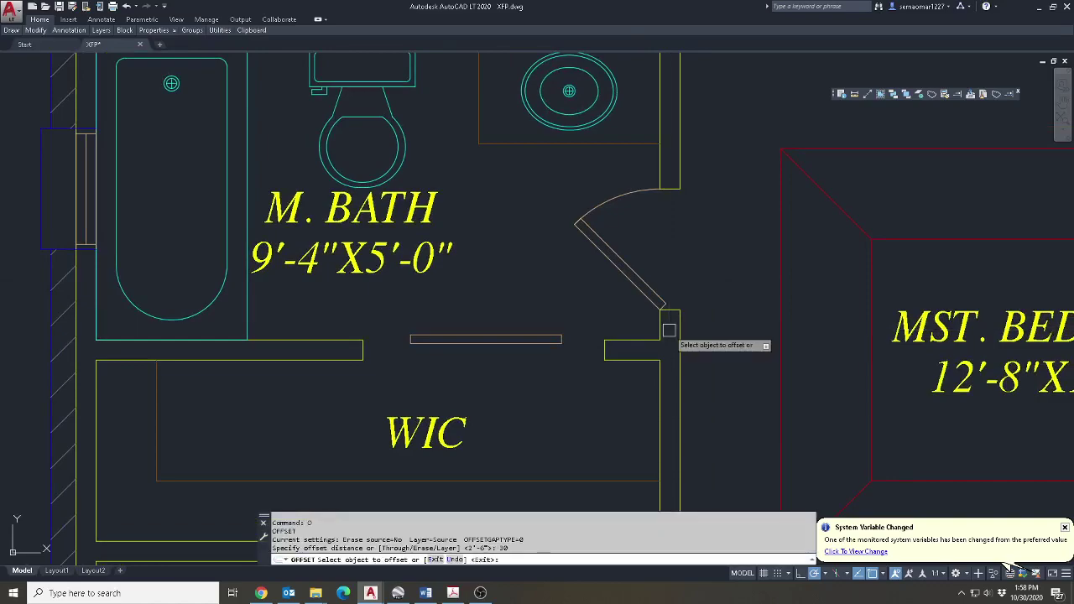
click(667, 326)
key(Escape)
key(Escape)
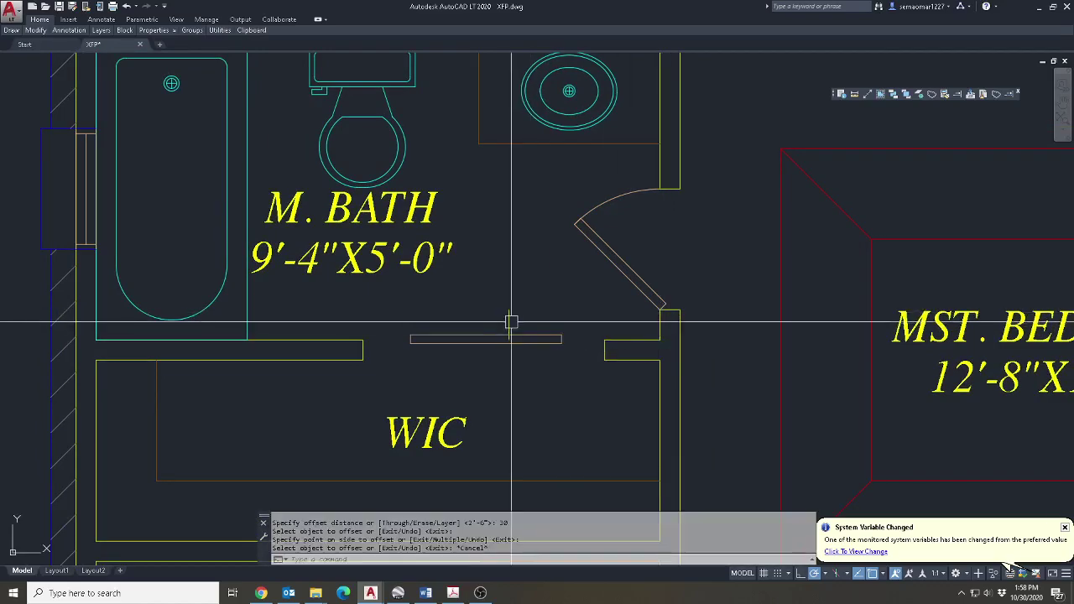
Fillet the wall lines right of the WIC opening to the new jamb line with zero radius.
text(f)
key(Return)
scroll(528, 352, up, 5)
key(Escape)
key(Return)
click(759, 327)
click(479, 356)
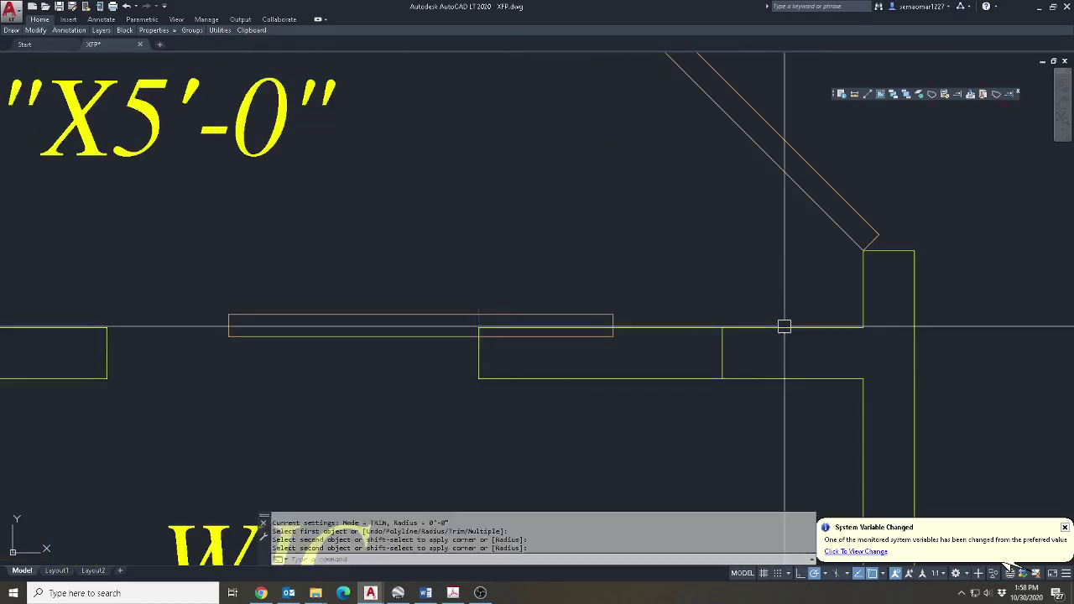
Erase the old right jamb line inside the extended wall.
text(e)
key(Return)
click(721, 355)
scroll(722, 356, down, 4)
key(Return)
Move the door panel out of the opening to just below the wall left of it, inside the WIC.
text(m)
key(Return)
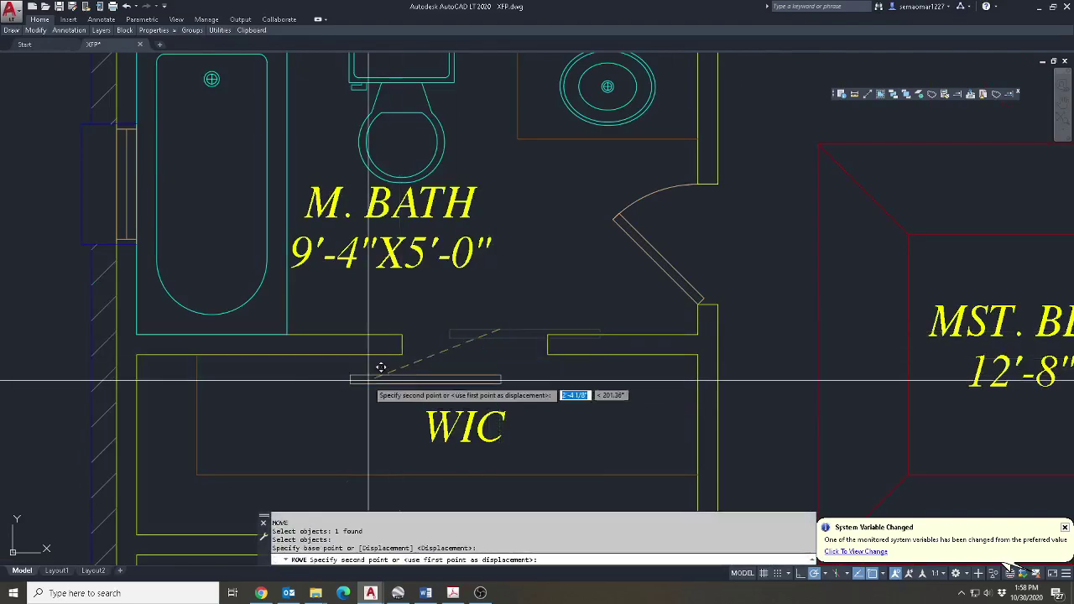
middle_drag(371, 387, 472, 300)
scroll(471, 299, up, 2)
click(429, 298)
middle_drag(655, 233, 652, 198)
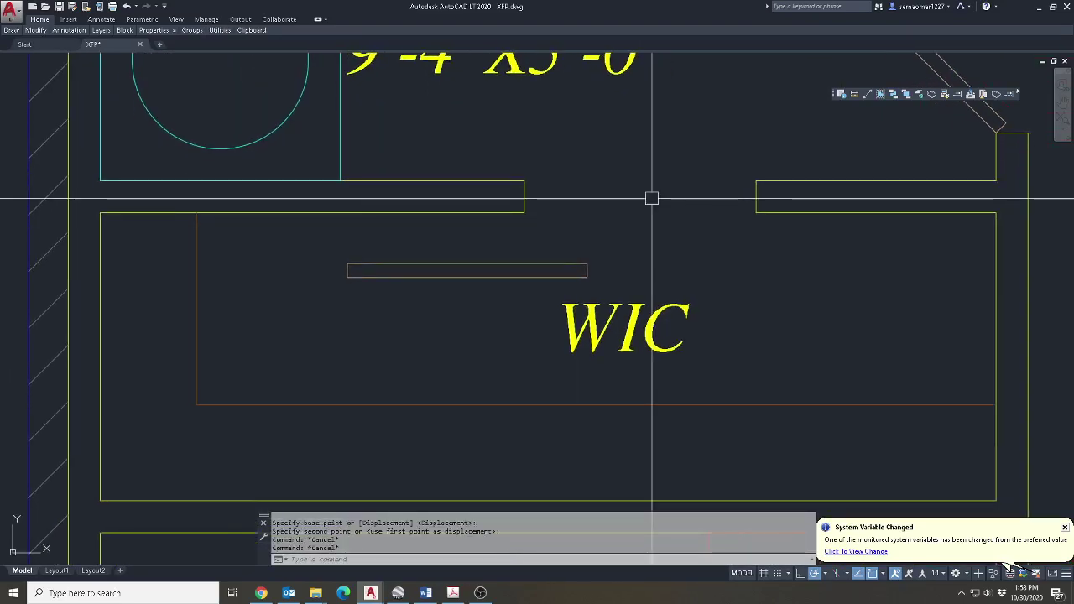
Offset the wall line left of the WIC opening into the closet and fillet it with the closet's left wall.
text(o)
key(Return)
key(Escape)
text(f)
key(Return)
click(114, 231)
click(99, 250)
key(Escape)
Delete the vertical shelf line at the left side of the WIC.
text(tr)
key(Return)
key(Escape)
click(219, 286)
click(181, 312)
key(Delete)
Extend the WIC's horizontal shelf line to the closet's left wall.
click(943, 94)
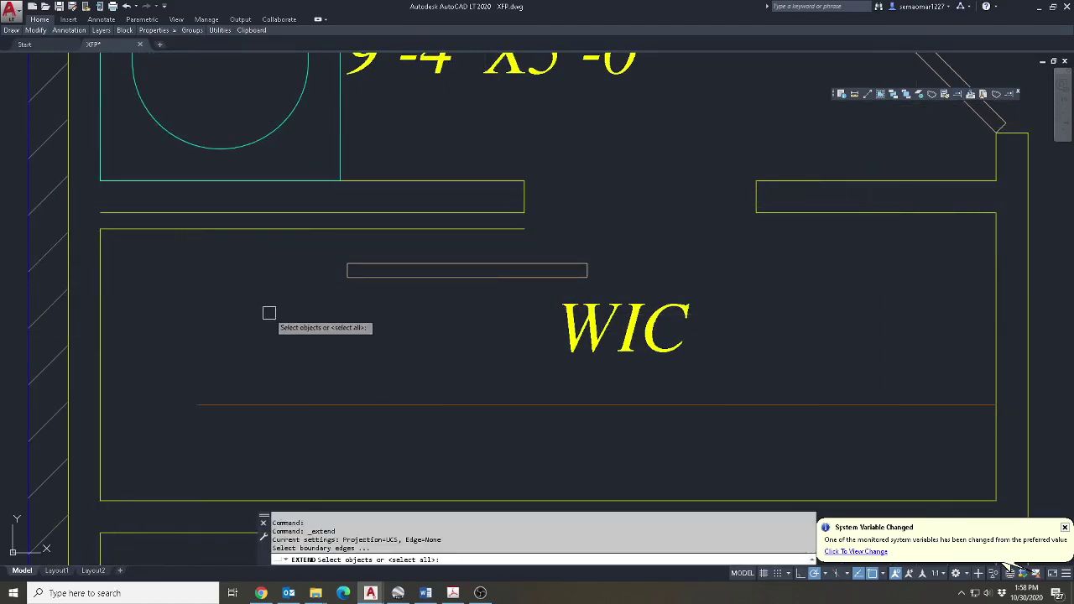
key(Return)
click(224, 371)
click(157, 424)
key(Escape)
key(Escape)
key(Escape)
Fillet the left jamb of the WIC opening to the new wall face and erase the old wall face line.
middle_drag(369, 245, 366, 309)
key(f)
key(Return)
click(489, 292)
click(523, 262)
key(Escape)
Offset the bath-side wall line right of the WIC opening by 6 inches into the closet.
text(o)
key(Return)
middle_drag(919, 282, 847, 282)
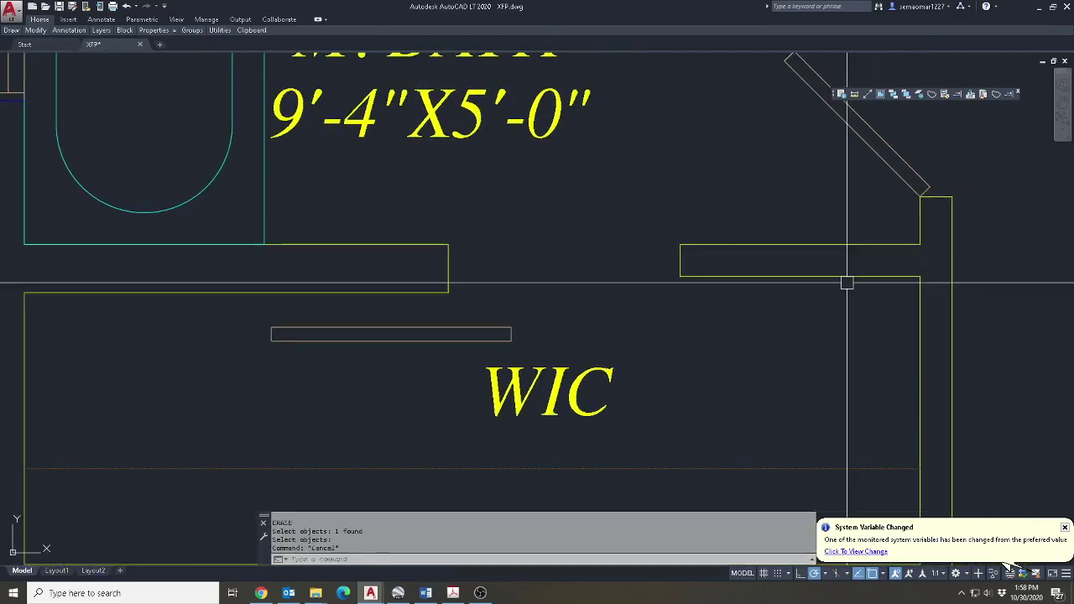
text(6)
key(Return)
click(731, 297)
key(Escape)
Fillet the new right wall face with the opening's right jamb and with the closet's right wall.
key(f)
key(Return)
click(713, 292)
click(683, 251)
key(Escape)
key(Return)
click(922, 336)
Erase the old wall face line right of the WIC opening.
key(e)
key(Return)
click(867, 276)
key(Return)
Move the door panel into the WIC opening so its left end sits at the middle of the left jamb.
key(m)
key(Return)
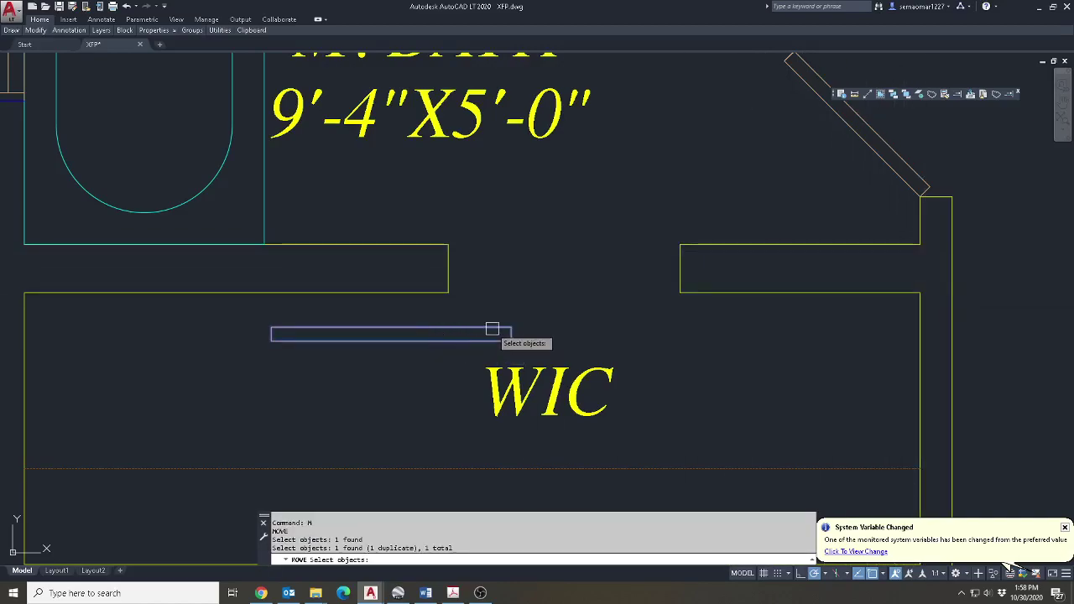
scroll(492, 330, up, 2)
click(138, 337)
click(420, 233)
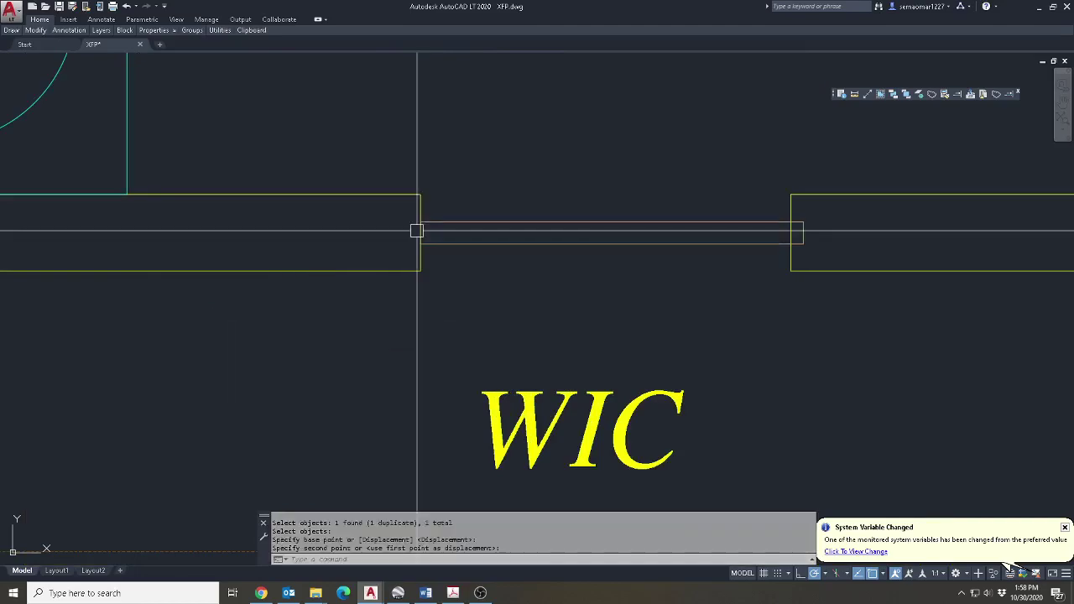
key(Escape)
key(m)
key(Return)
middle_drag(661, 250, 724, 285)
click(707, 228)
click(689, 289)
key(Escape)
key(Escape)
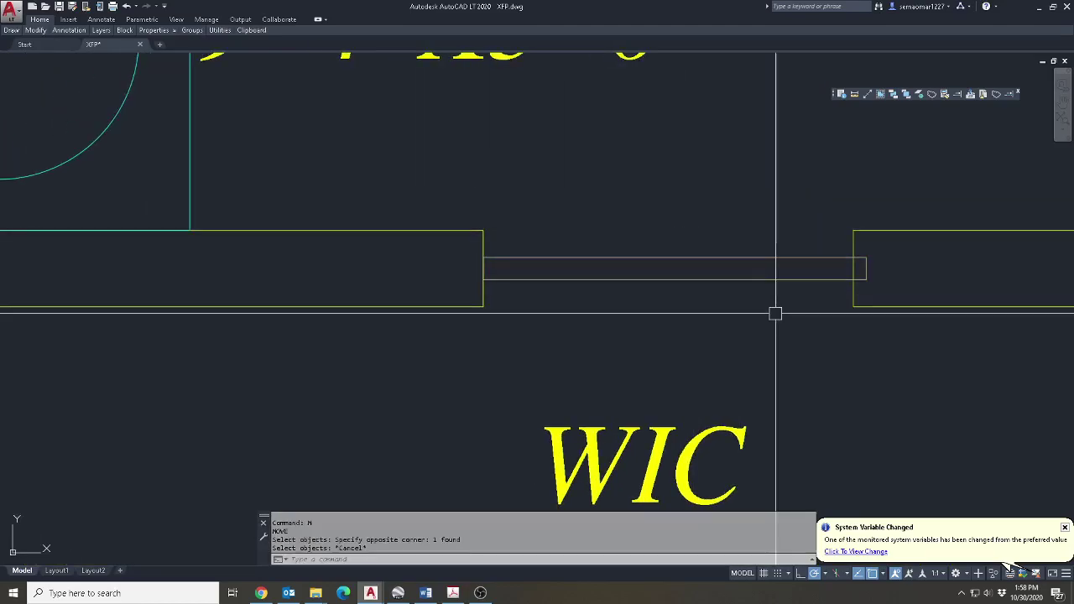
scroll(718, 334, down, 2)
key(Escape)
key(Escape)
Offset the right jamb of the WIC opening by 30 inches to the left.
key(o)
key(Return)
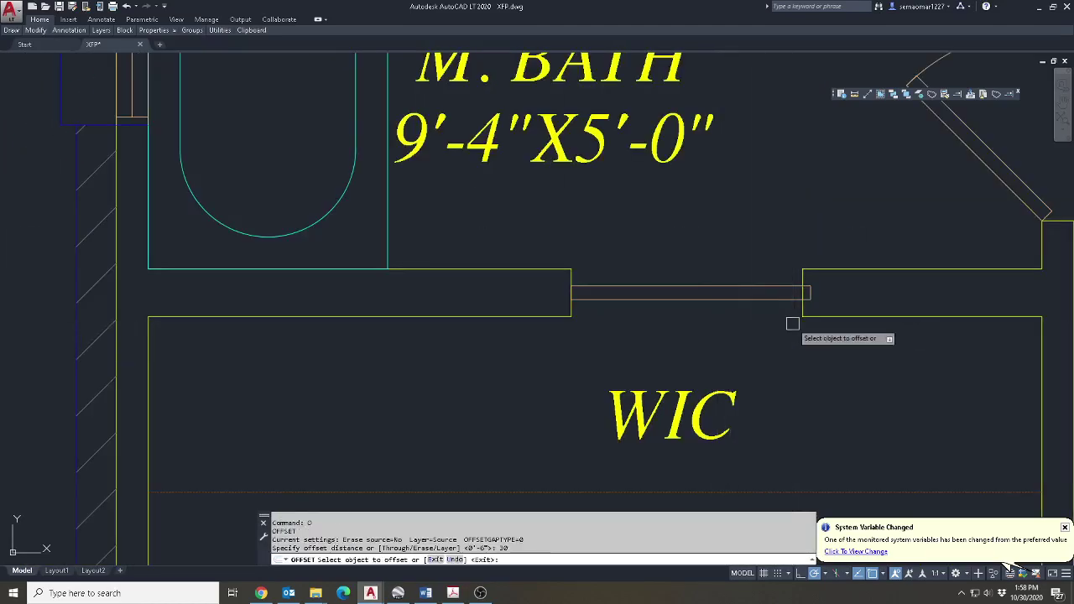
scroll(798, 297, up, 2)
click(807, 262)
scroll(810, 266, down, 2)
click(537, 319)
key(Escape)
key(Escape)
scroll(582, 267, up, 2)
Fillet the new left jamb line with both faces of the wall left of the WIC opening.
key(f)
key(Return)
click(557, 262)
click(544, 241)
key(Return)
click(556, 289)
click(526, 369)
click(546, 360)
Erase the old left jamb line of the WIC opening.
key(e)
key(Return)
click(578, 341)
key(Return)
scroll(584, 336, down, 3)
Move the door panel left so its end meets the midpoint of the new left jamb.
key(m)
key(Return)
click(677, 295)
click(640, 357)
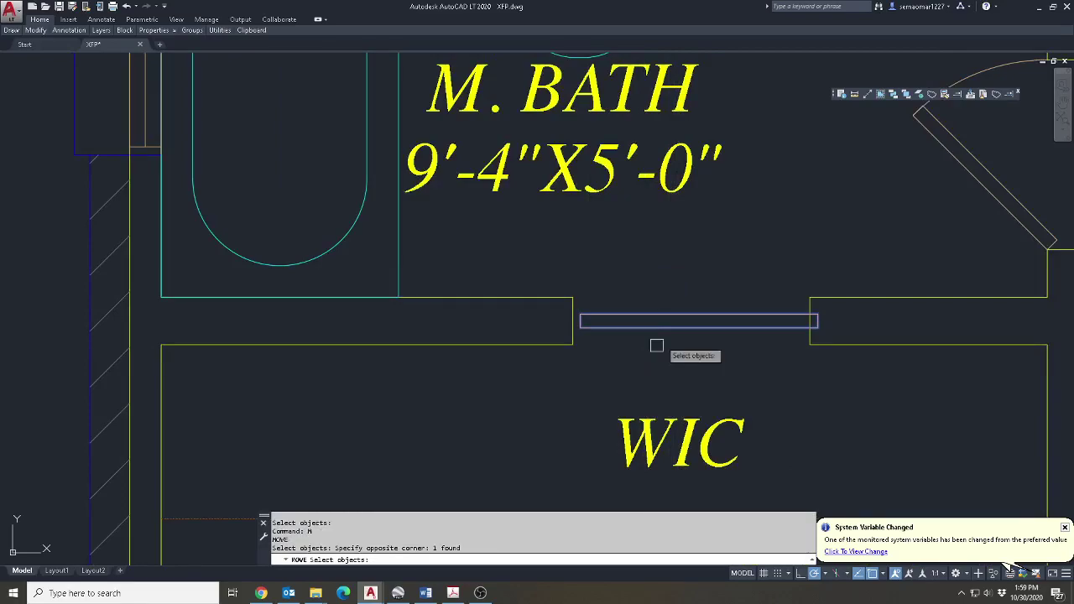
scroll(579, 329, up, 5)
key(Return)
click(585, 294)
click(552, 294)
key(Escape)
Copy the door panel by its own length to the left so the copy lies inside the left wall.
mouse_move(34, 39)
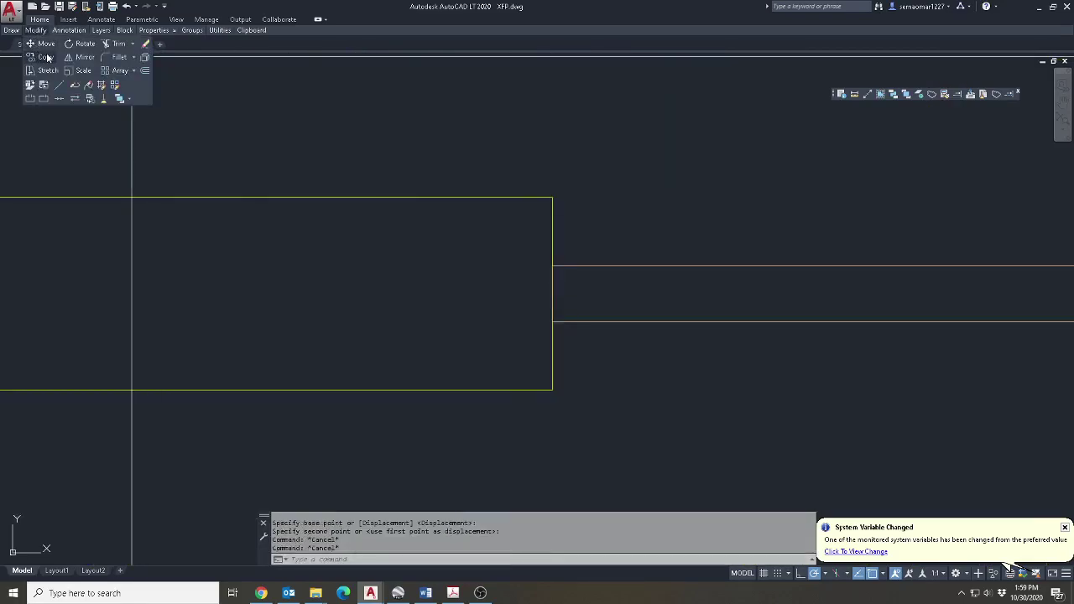
click(48, 58)
click(852, 192)
click(706, 366)
scroll(636, 342, down, 4)
key(Return)
click(976, 327)
click(598, 327)
key(Escape)
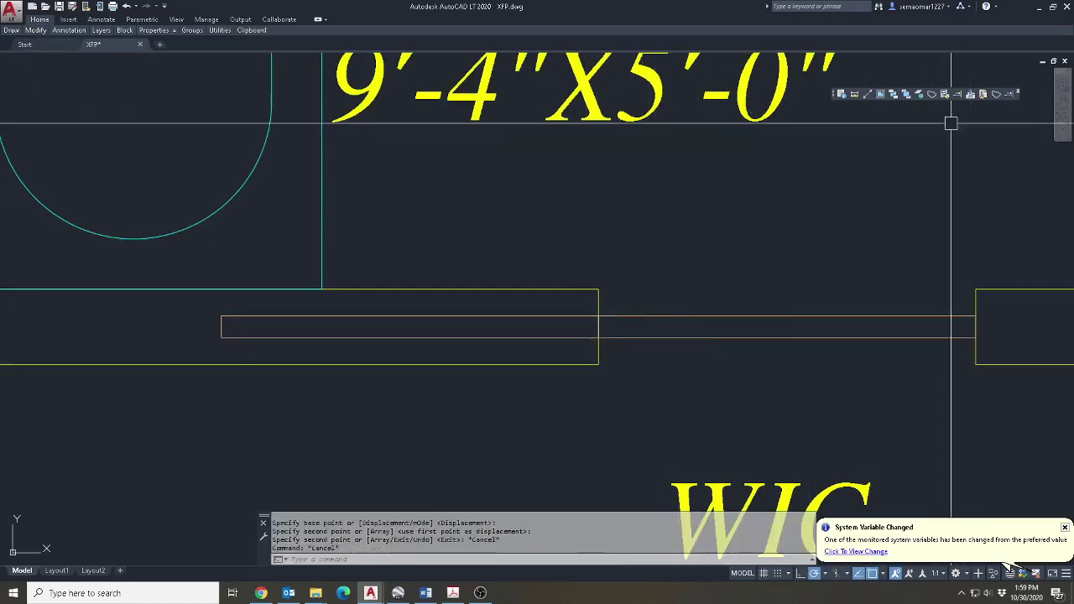
Match the copied panel inside the left wall to the wall line's properties.
click(943, 94)
click(499, 289)
click(512, 261)
click(436, 431)
key(Escape)
text(ATTREQ)
key(Return)
key(Escape)
Move the door panel left so it sits partway inside the pocket in the left wall.
text(m)
key(Return)
click(756, 286)
click(690, 401)
key(Return)
click(806, 389)
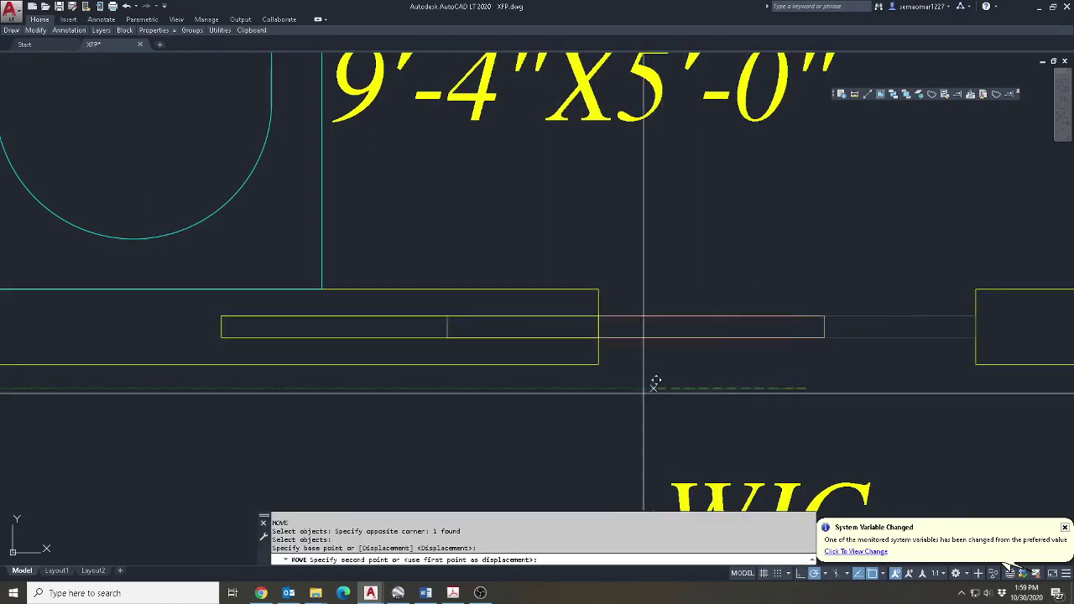
click(602, 386)
key(Escape)
Trim the left jamb line between the long edges of the pocket.
text(tr)
click(635, 235)
click(588, 345)
scroll(588, 345, up, 3)
key(Return)
click(722, 259)
key(Escape)
Measure the wall segment's length from the bath's lower right corner to the right jamb of the WIC opening.
scroll(530, 281, down, 5)
scroll(678, 371, up, 3)
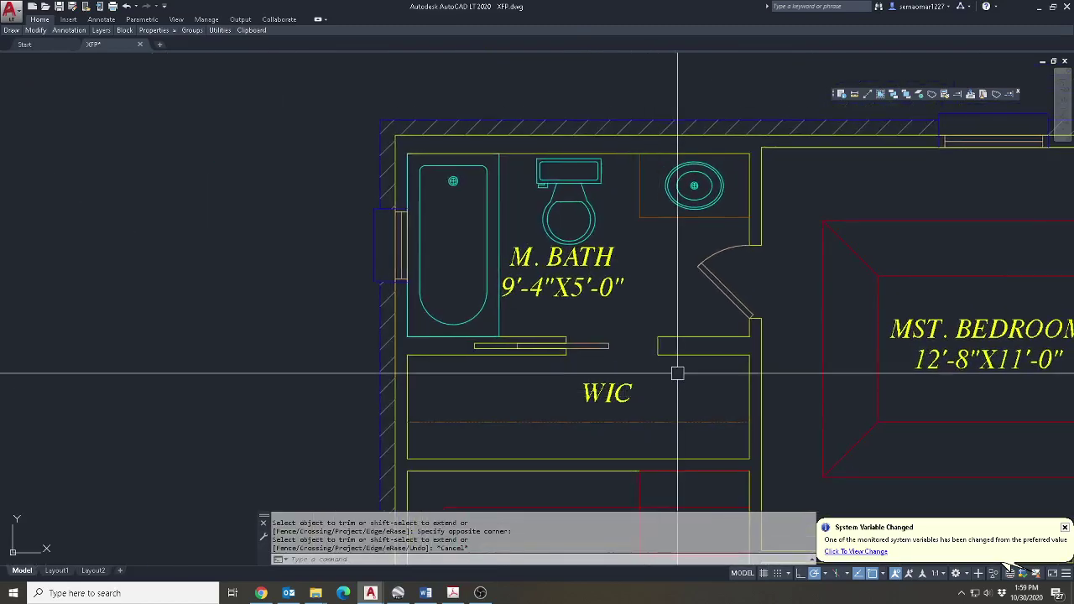
click(854, 93)
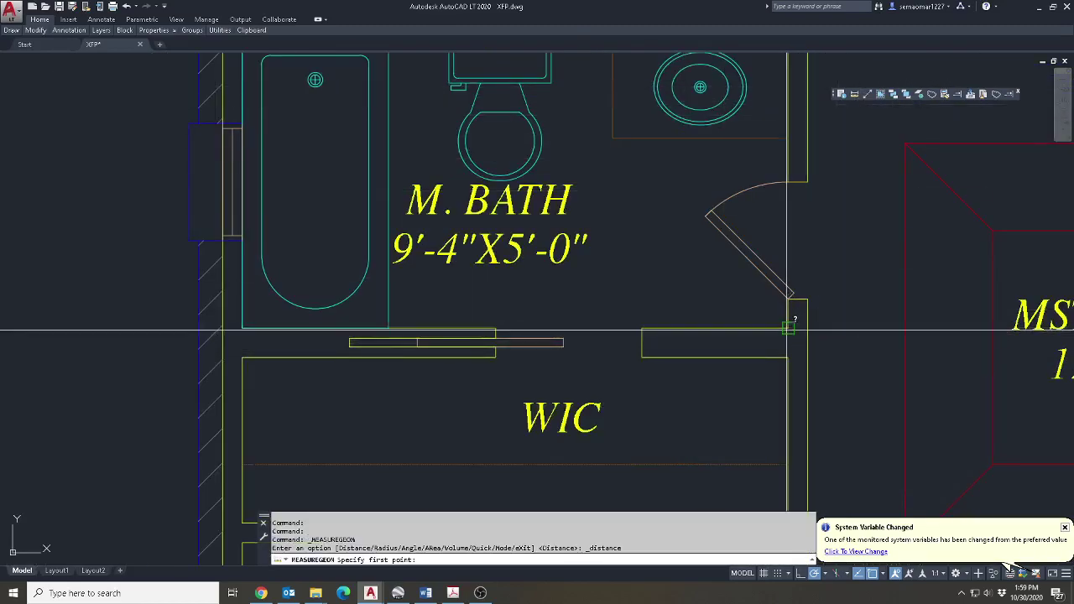
click(787, 328)
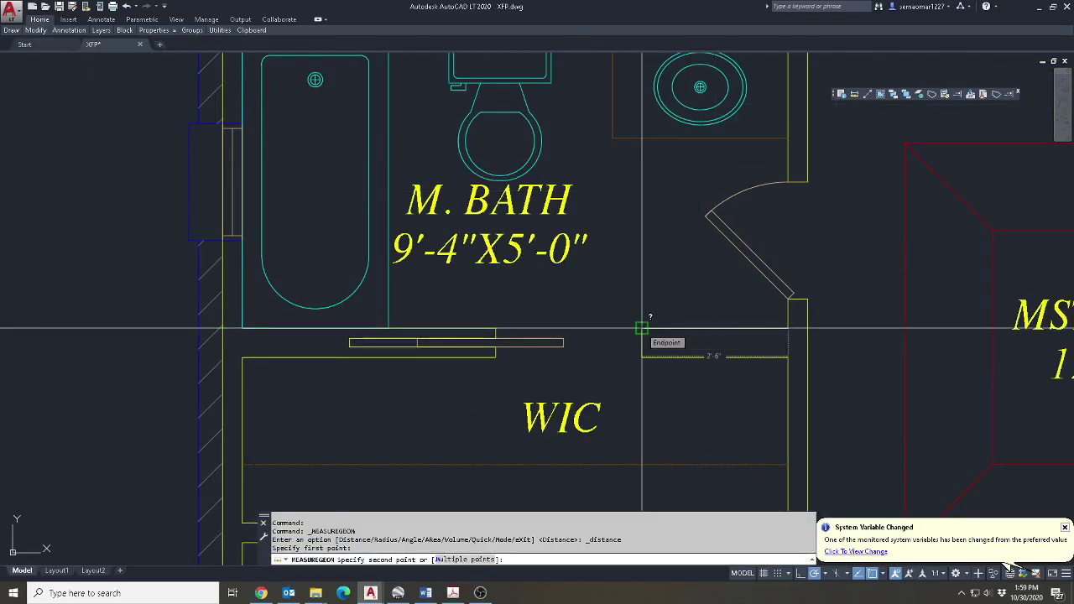
key(Escape)
Undo the measurement, the left jamb trim and the last door panel move.
text(u)
key(Return)
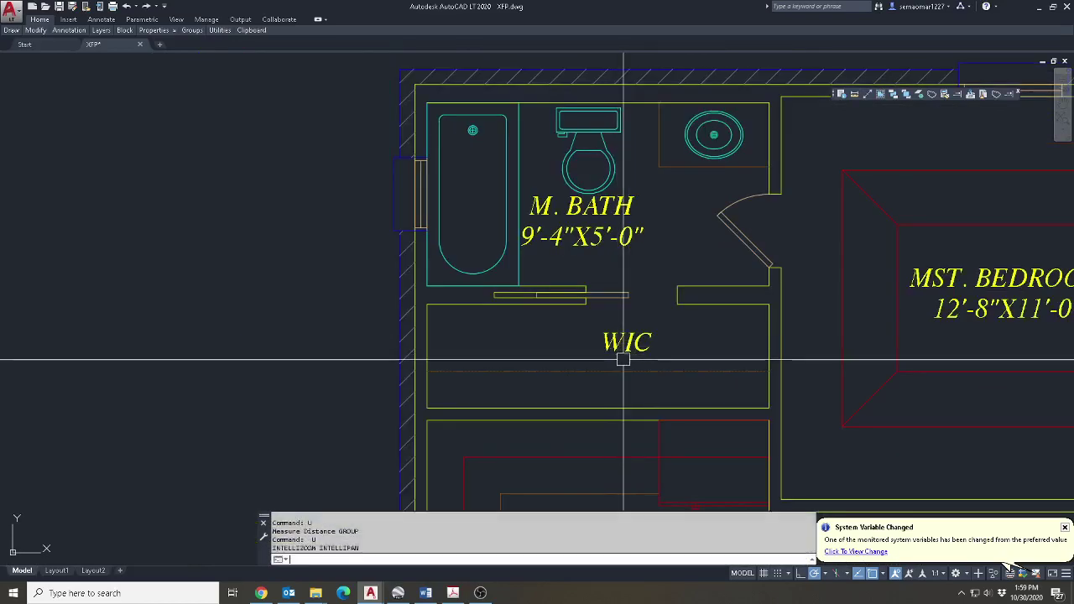
text(u)
key(Return)
text(u)
key(Return)
key(Escape)
key(Escape)
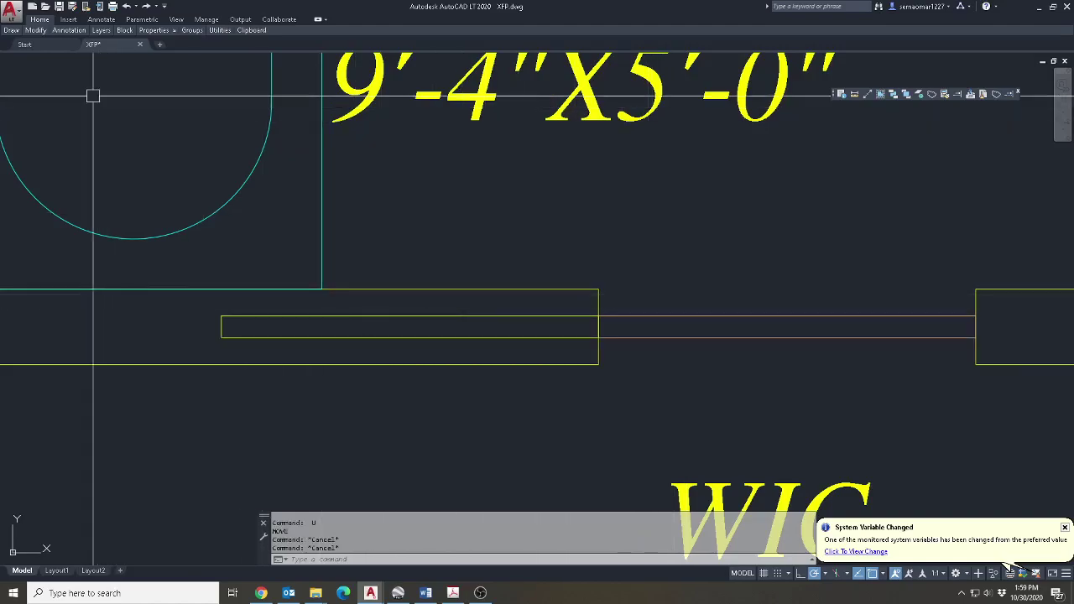
Move the pocket outline from the left wall into the wall right of the WIC opening, starting at the right jamb.
text(m)
key(Return)
click(223, 325)
key(Return)
click(220, 320)
key(Escape)
middle_drag(989, 346, 713, 359)
text(m)
key(Return)
scroll(496, 405, down, 3)
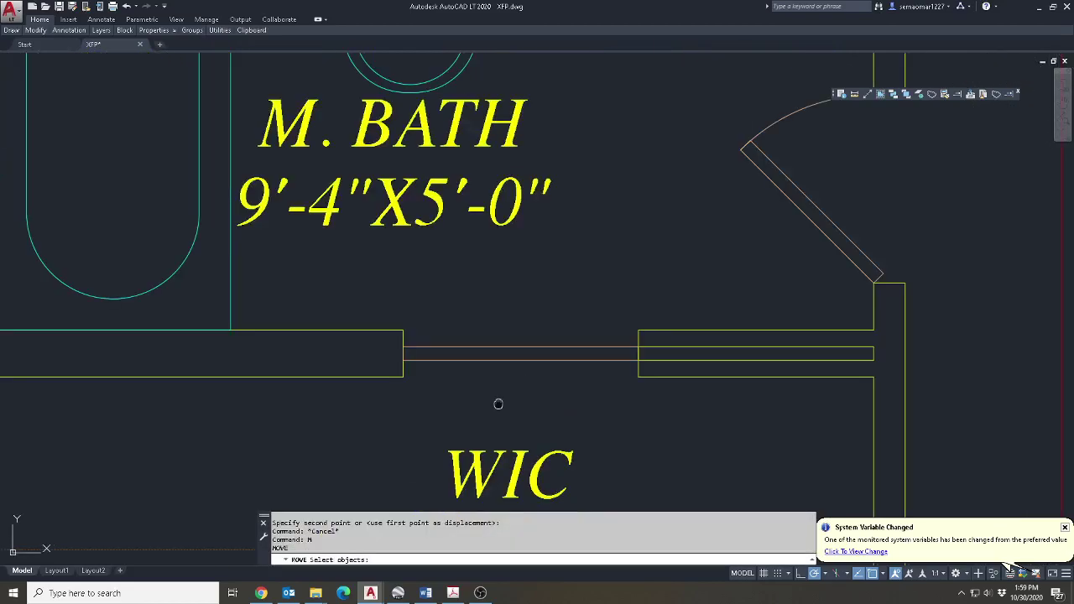
scroll(568, 401, up, 1)
key(Escape)
text(m)
key(Return)
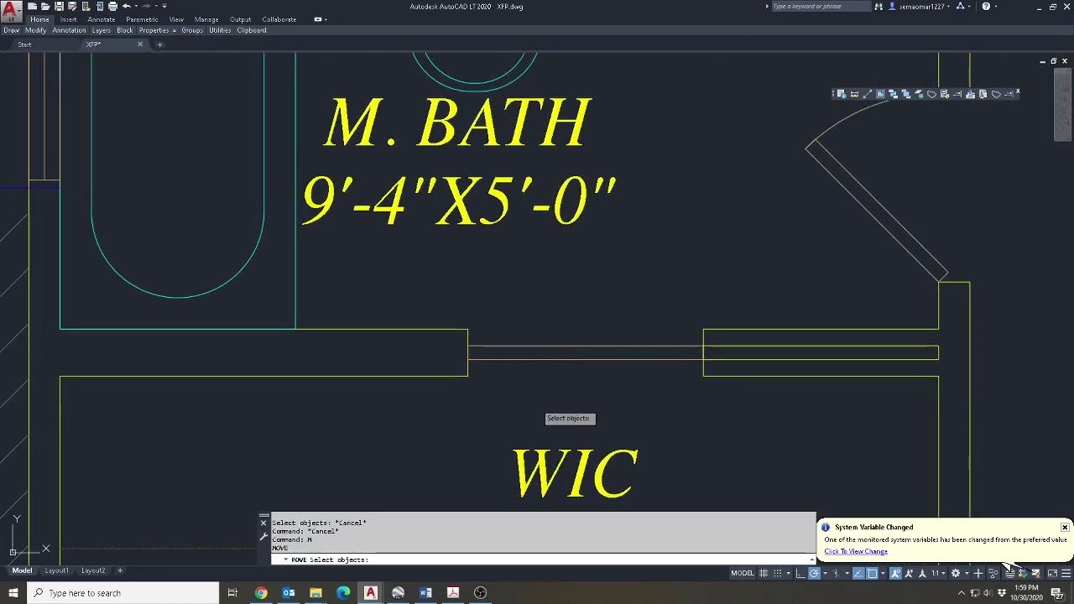
key(Escape)
Move the door panel right so it sits partway inside the pocket in the right wall.
text(m)
key(Return)
click(635, 354)
key(Return)
click(660, 396)
click(791, 395)
Trim the right jamb line between the long edges of the pocket.
text(tr)
key(Return)
key(Return)
click(710, 353)
scroll(709, 353, up, 8)
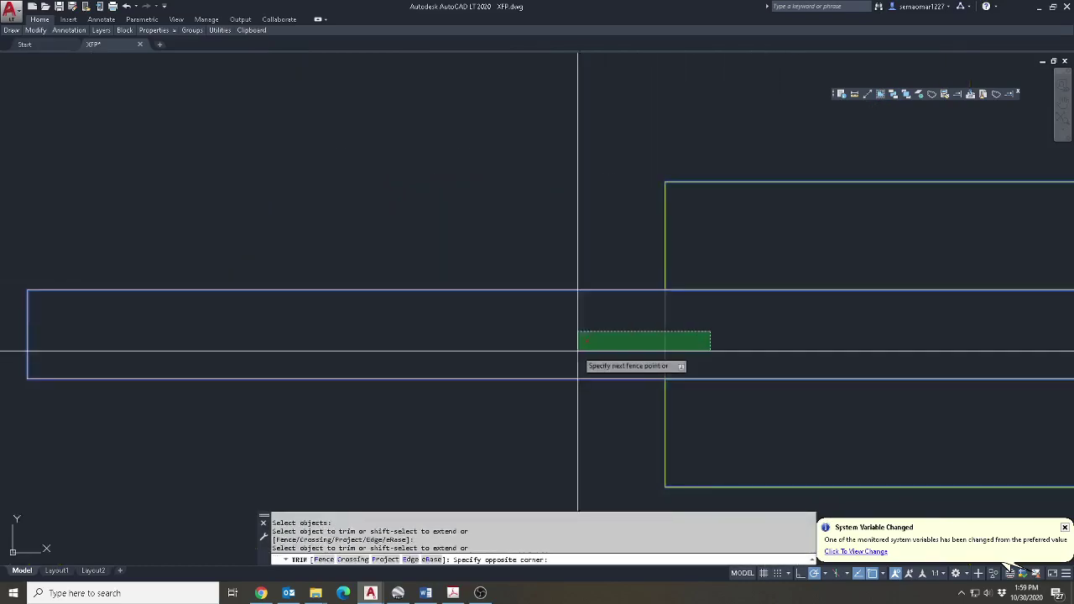
key(Escape)
scroll(577, 351, down, 10)
middle_drag(606, 355, 622, 333)
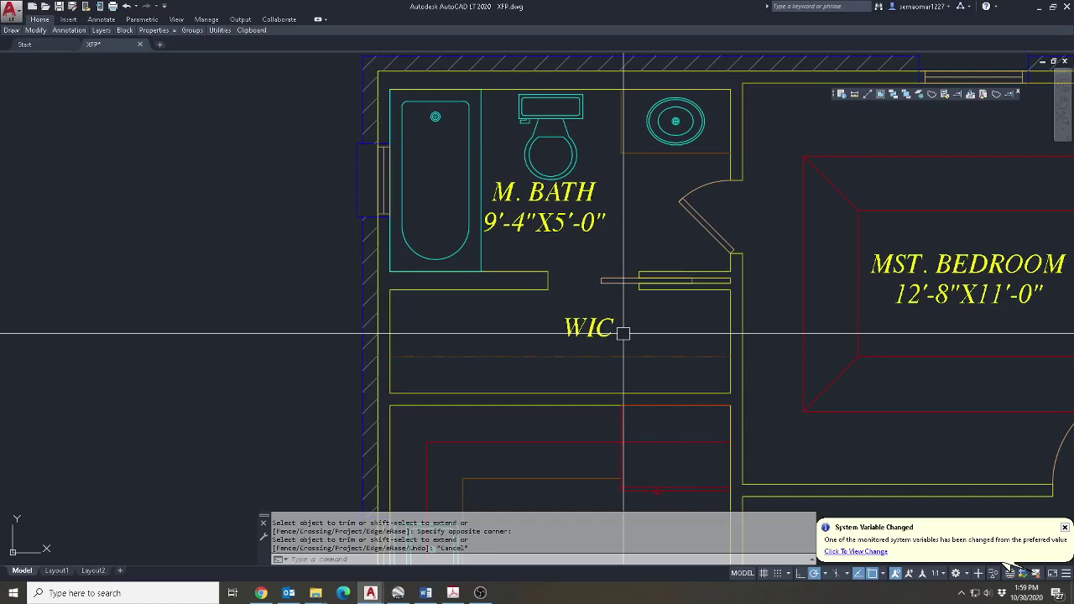
Erase the bathtub from the master bath.
text(e)
key(Return)
click(473, 127)
key(Return)
text(o)
key(Return)
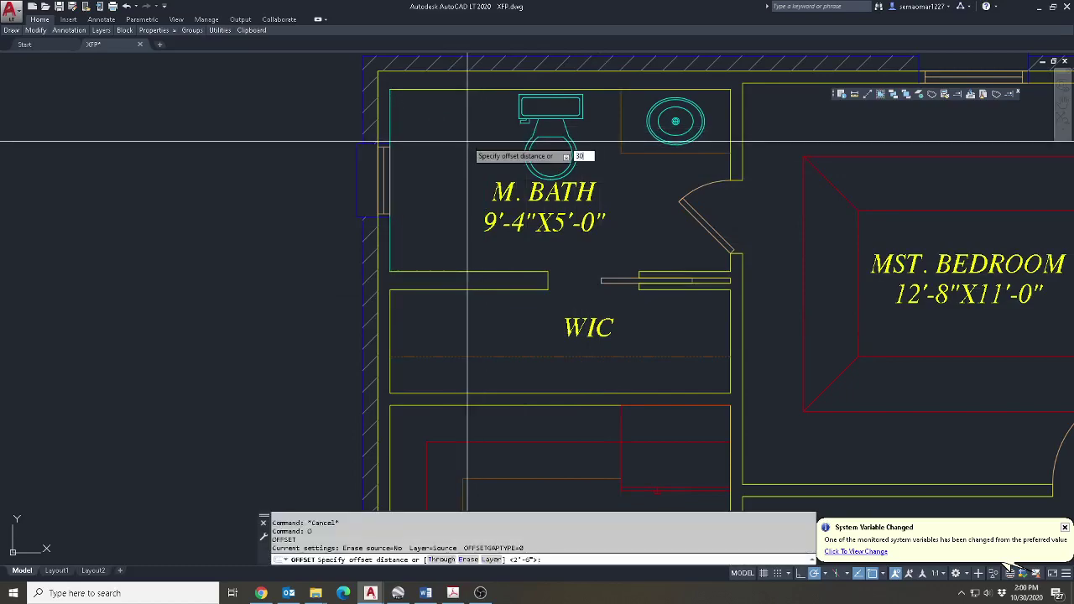
text(30)
key(Return)
key(Escape)
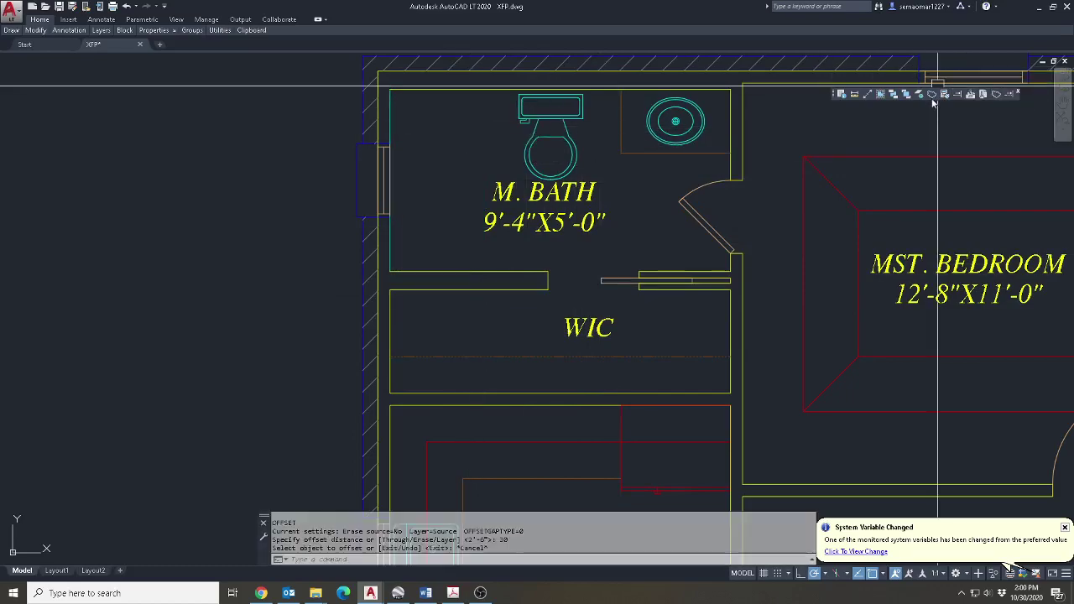
Match the master bath's left wall line to the properties of its upper wall line.
click(944, 94)
click(419, 91)
key(Escape)
Offset the master bath's left wall line by 30 inches into the room.
text(o)
key(Return)
text(30)
key(Return)
click(396, 113)
click(480, 149)
key(Escape)
Offset the new line in the master bath by 4 inches toward the toilet.
text(o)
key(Return)
text(4)
key(Return)
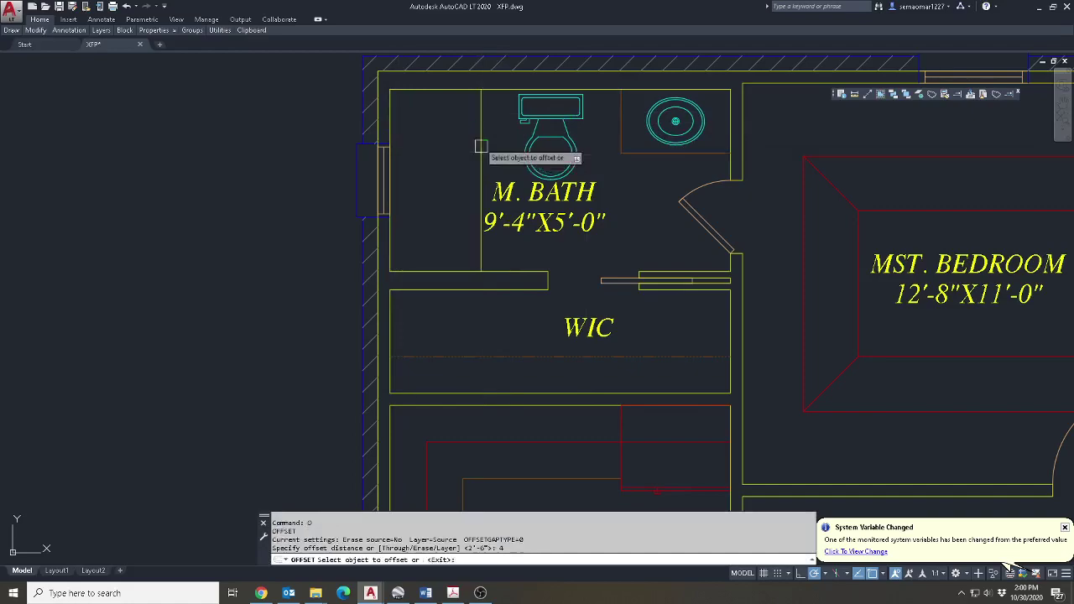
click(481, 111)
click(527, 127)
middle_drag(552, 114, 556, 193)
key(Escape)
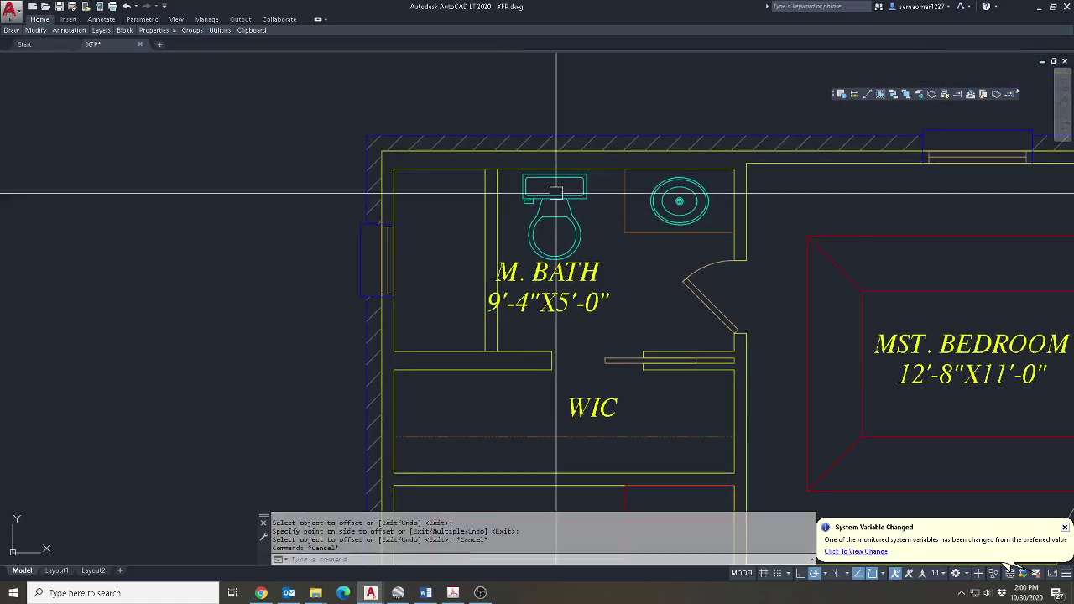
Offset the master bath's left wall line by 36 inches into the room.
text(o)
key(Return)
text(36)
key(Return)
click(395, 193)
click(485, 218)
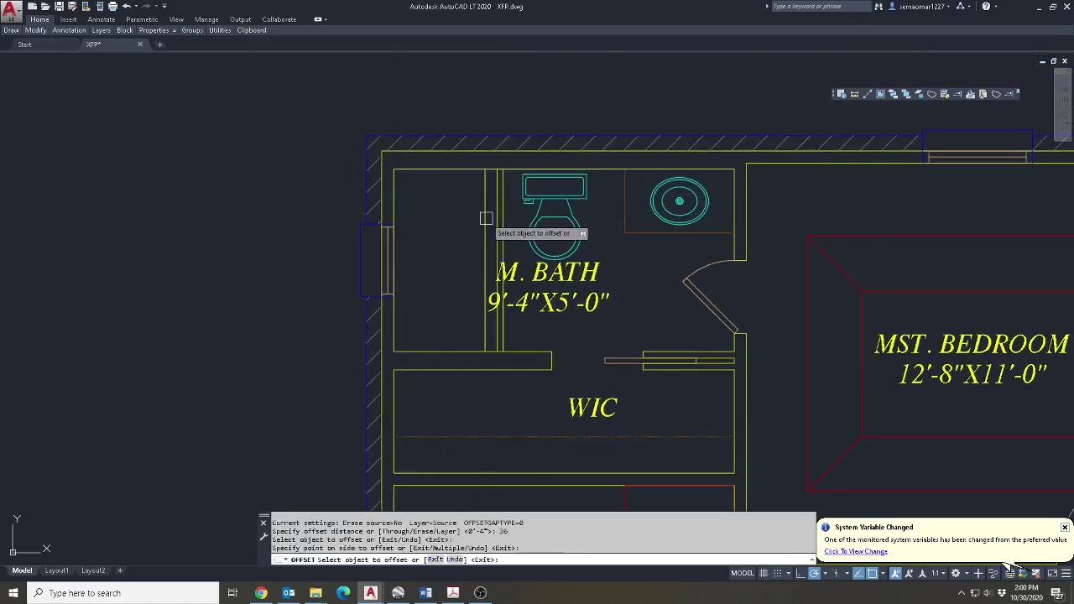
key(Escape)
key(Escape)
Erase the earlier 30-inch offset line and its 4-inch companion, keeping only the 36-inch offset line.
scroll(493, 202, up, 4)
text(e)
key(Return)
click(495, 196)
click(460, 228)
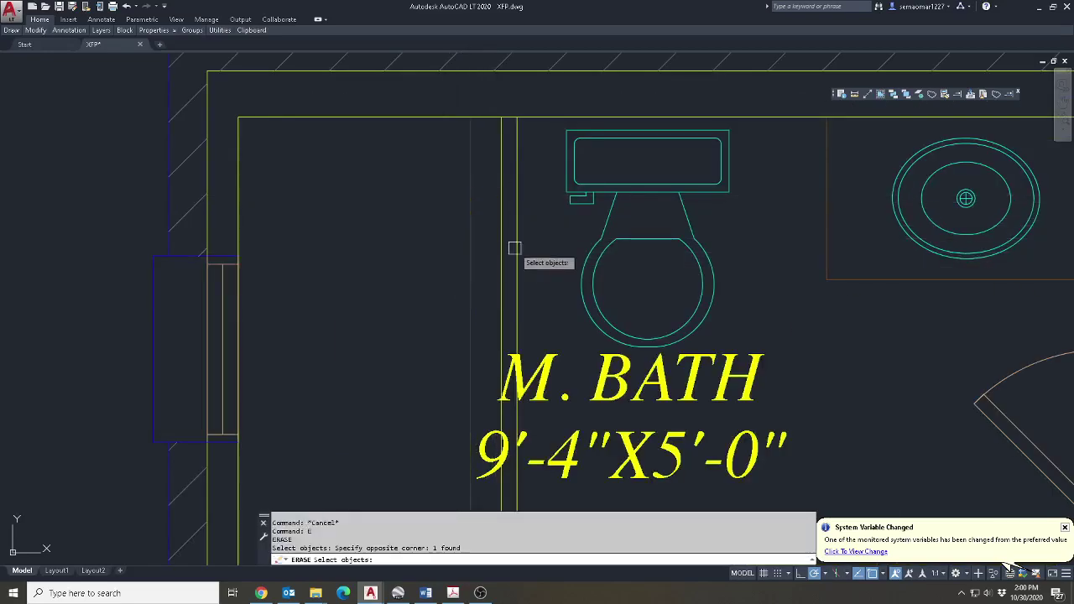
key(Return)
Offset the remaining 36-inch line by 4 inches toward the toilet.
text(o)
key(Return)
text(4)
key(Return)
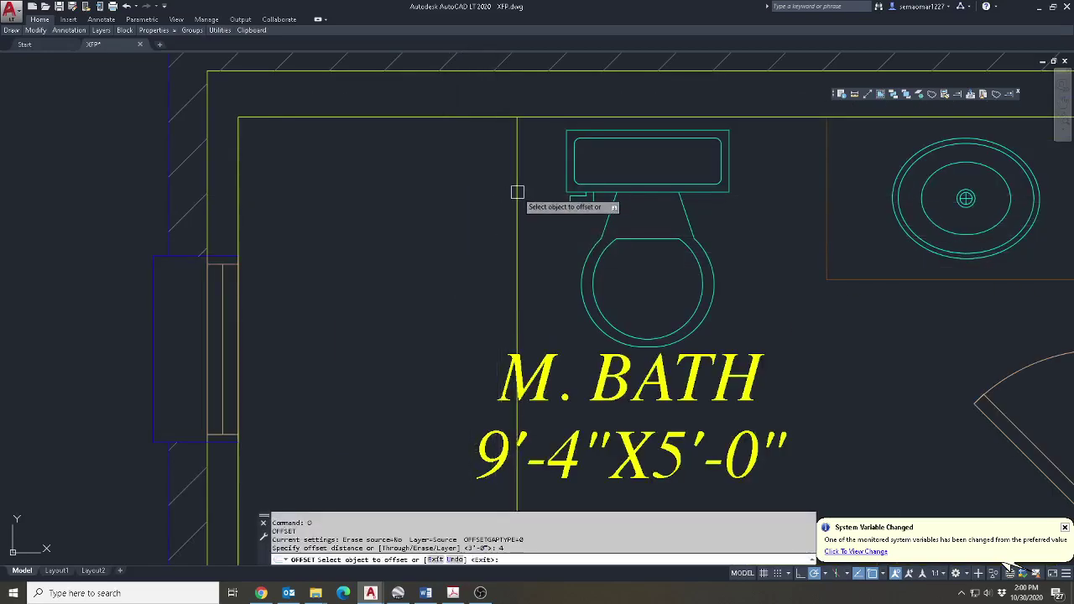
click(515, 187)
click(667, 220)
key(Escape)
text(m)
key(Return)
click(685, 174)
click(628, 187)
key(Escape)
Move the toilet by its tank's top midpoint to the point midway between the new outer line and the vanity counter.
text(m)
key(Return)
click(660, 168)
click(650, 131)
scroll(650, 131, up, 5)
key(Return)
click(637, 125)
shift+right_click(550, 128)
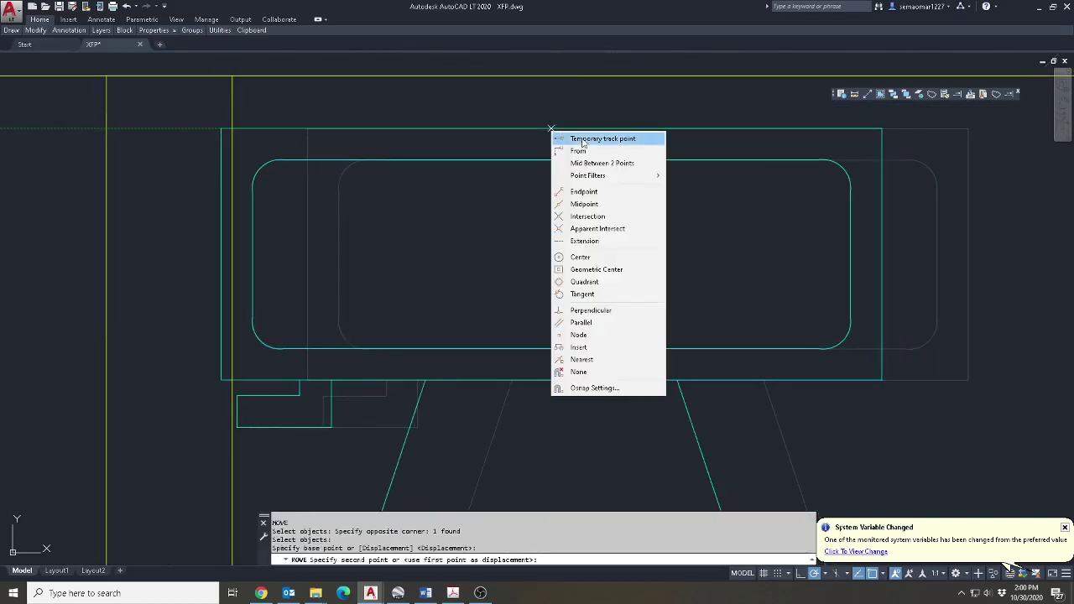
click(613, 164)
click(234, 128)
scroll(258, 130, down, 4)
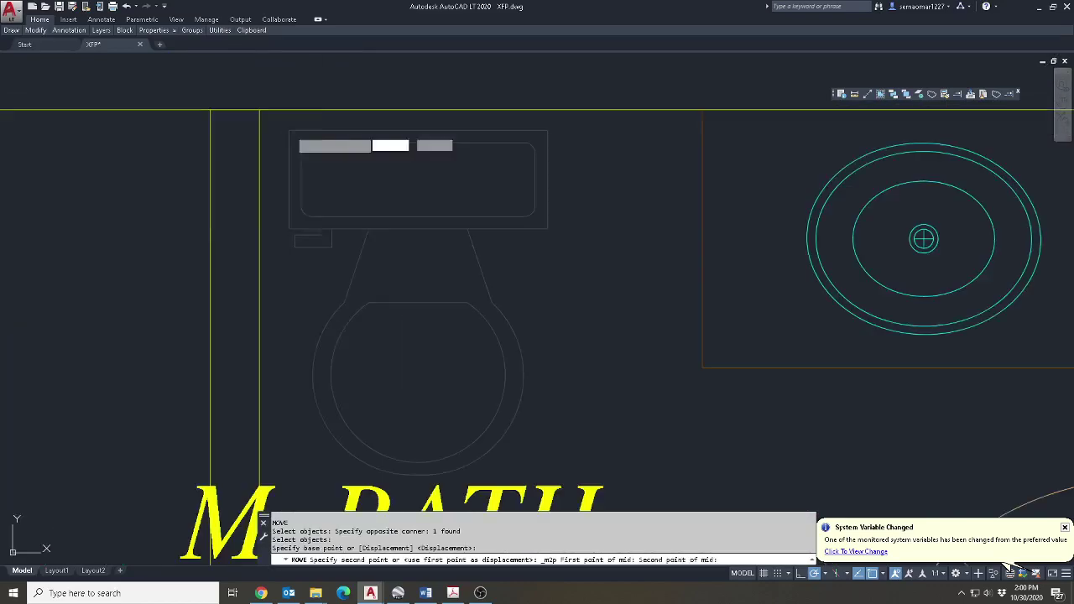
scroll(724, 130, down, 6)
key(Escape)
key(Escape)
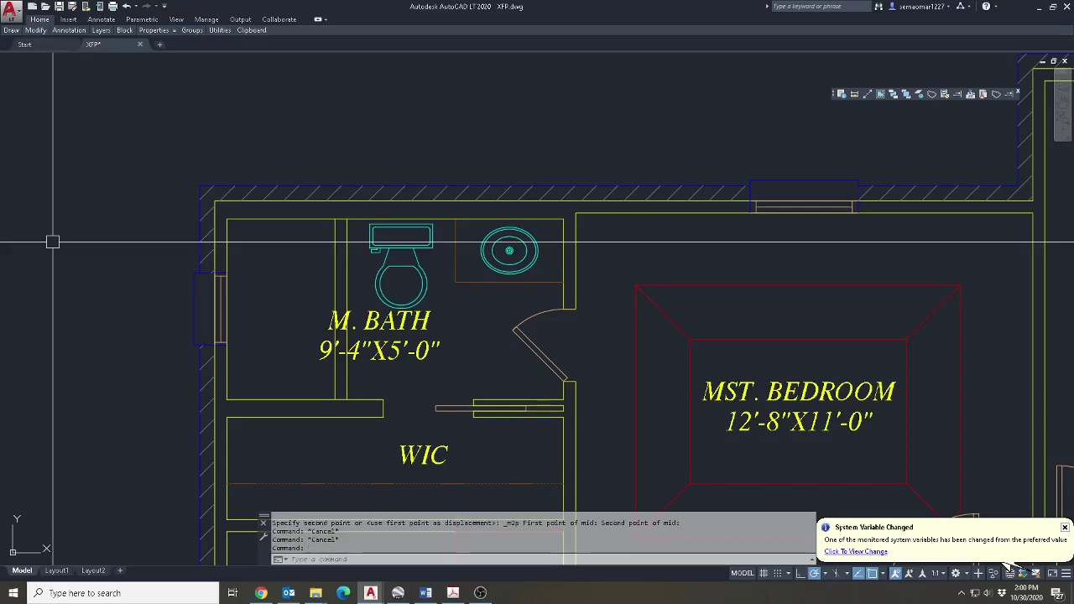
text(col)
key(Return)
key(Escape)
key(Return)
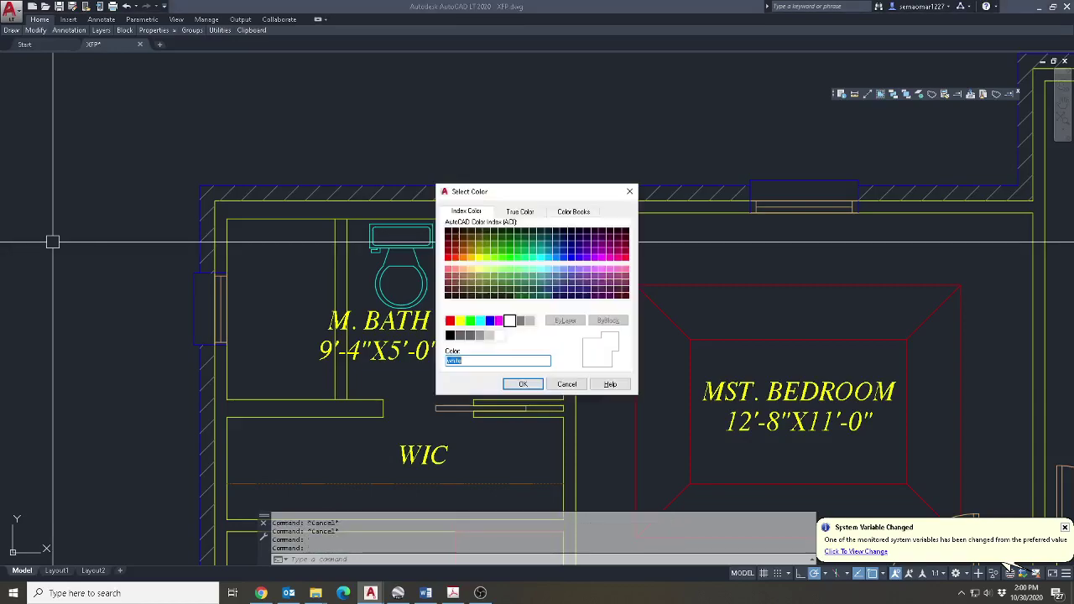
click(505, 385)
Change the two offset lines beside the toilet to red by editing their properties.
scroll(361, 251, up, 4)
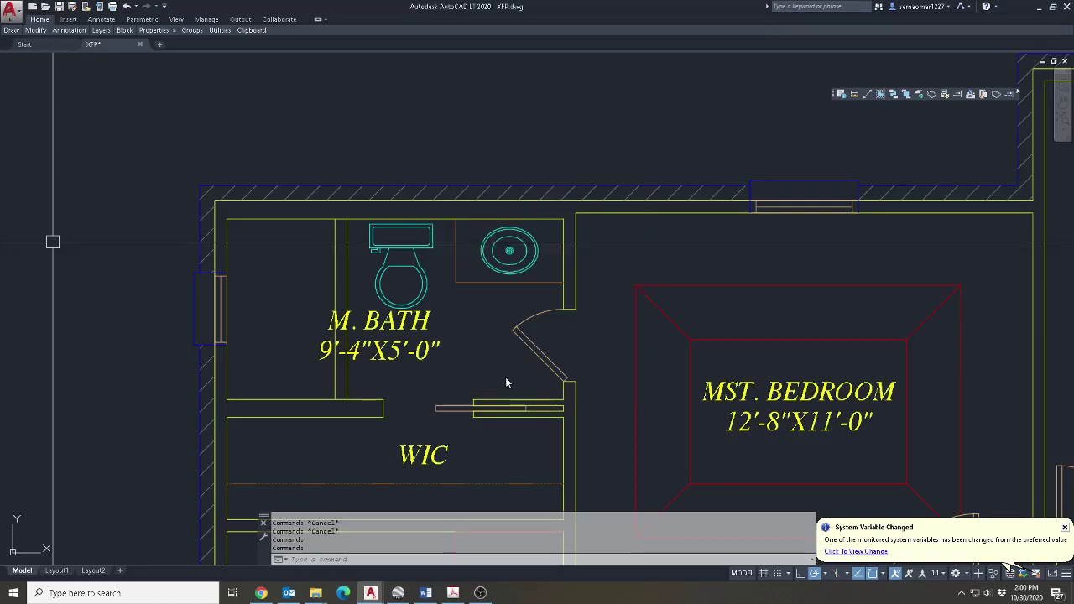
click(246, 293)
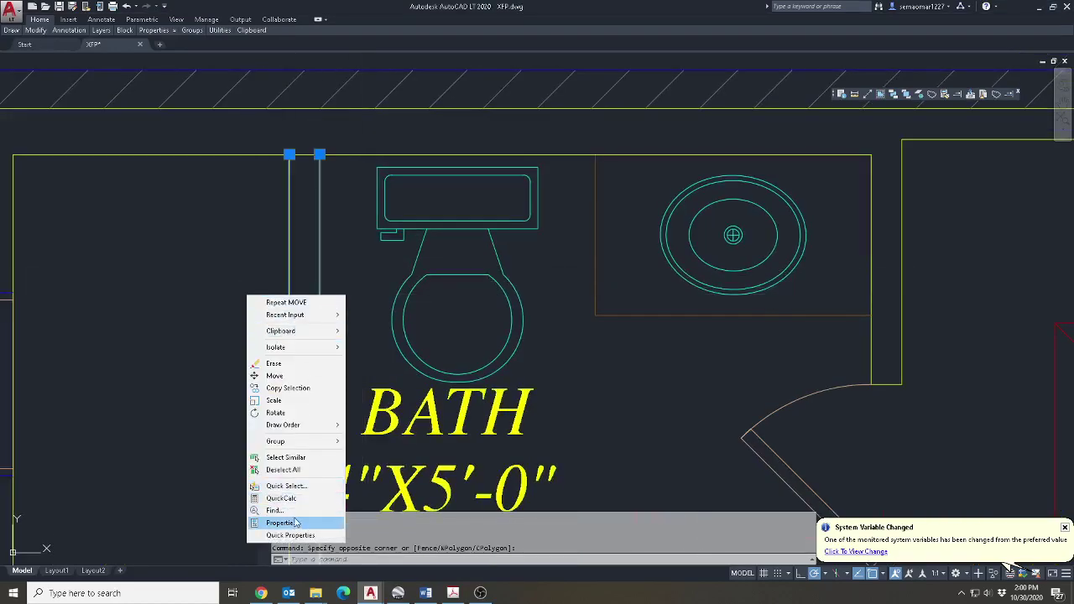
click(295, 521)
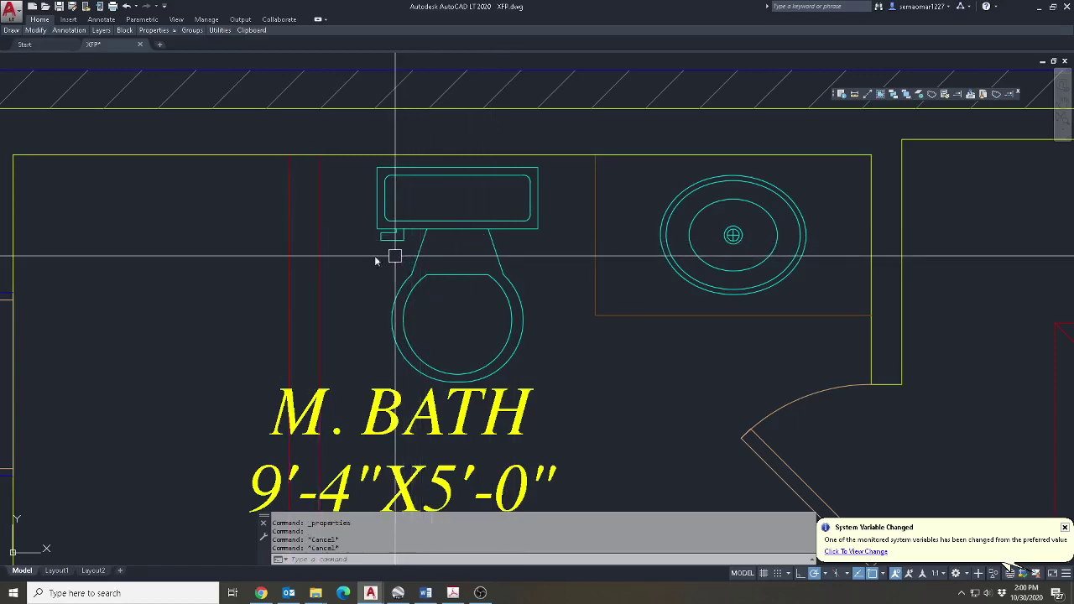
key(Escape)
key(Escape)
Draw two crossing diagonal lines between the opposite corners of the master bath's shower area.
text(L)
key(Return)
scroll(559, 107, down, 2)
click(568, 107)
click(398, 390)
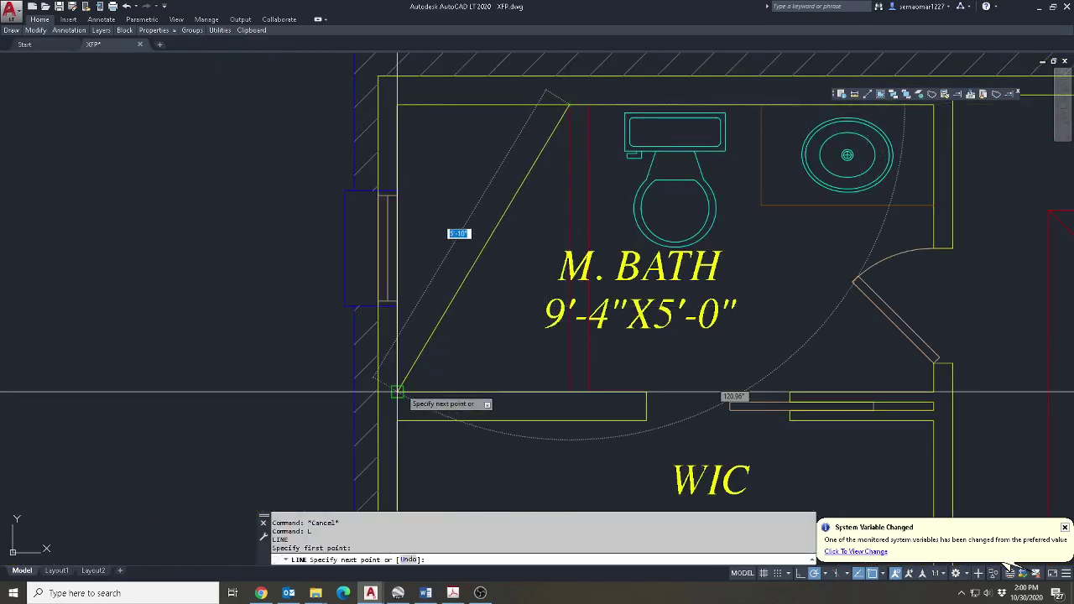
key(Escape)
key(Return)
click(569, 390)
click(397, 106)
key(Escape)
Match both shower diagonals to the properties of the red shower edge line.
click(943, 93)
click(570, 216)
click(556, 192)
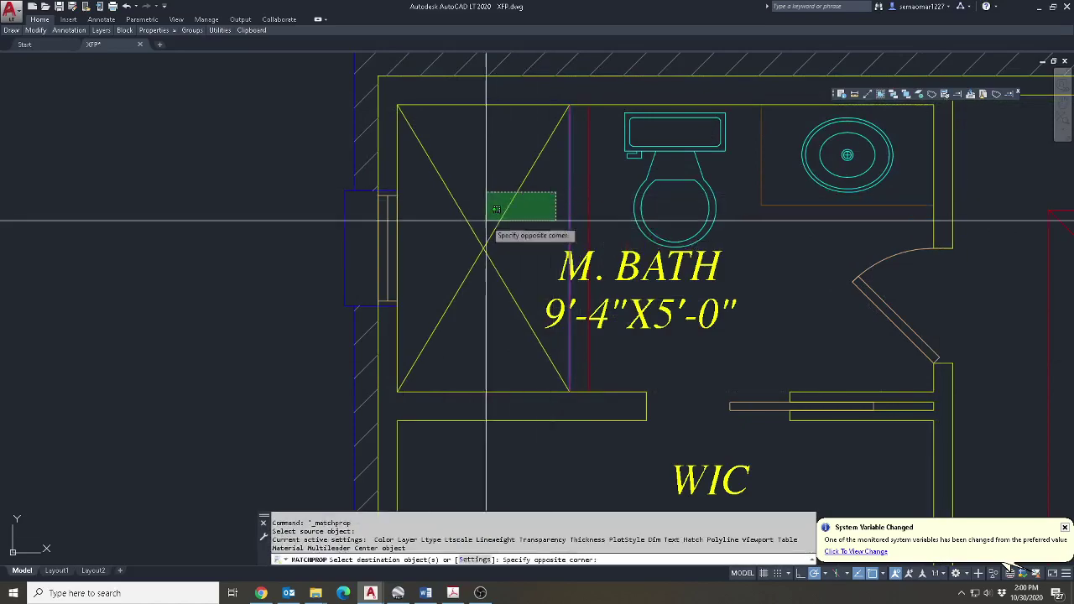
click(478, 252)
key(Escape)
Move the M. BATH room label toward the door so it clears the shower.
text(m)
key(Return)
click(662, 313)
key(Return)
click(718, 328)
key(Escape)
key(Escape)
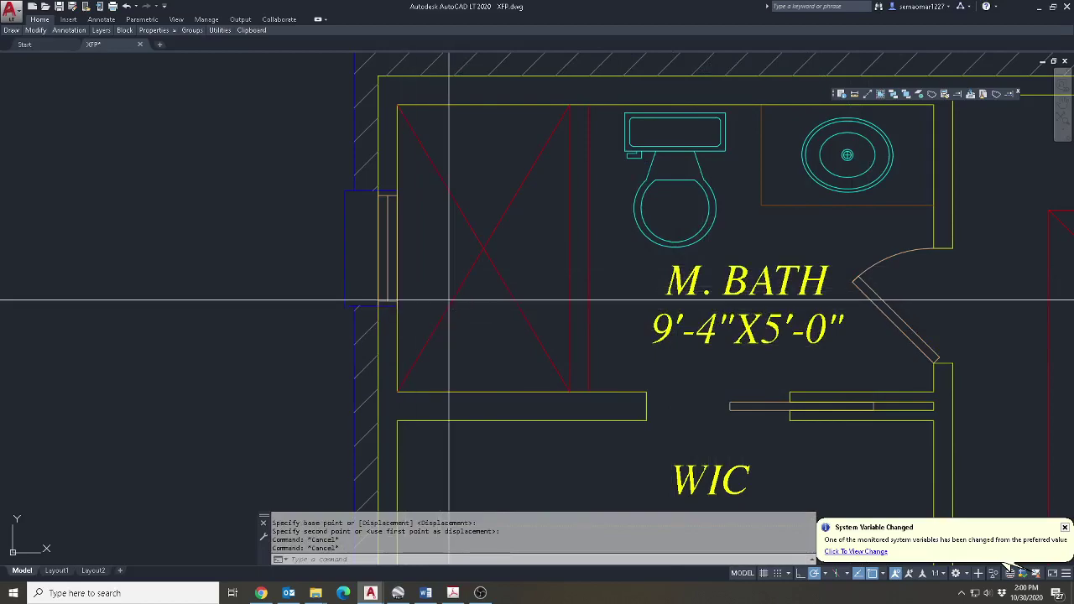
Draw a small downward-pointing triangle inside the shower with its tip at the midpoint of the shower's lower edge.
text(l)
key(Return)
shift+right_click(486, 362)
click(532, 130)
click(397, 391)
click(570, 391)
scroll(450, 374, up, 2)
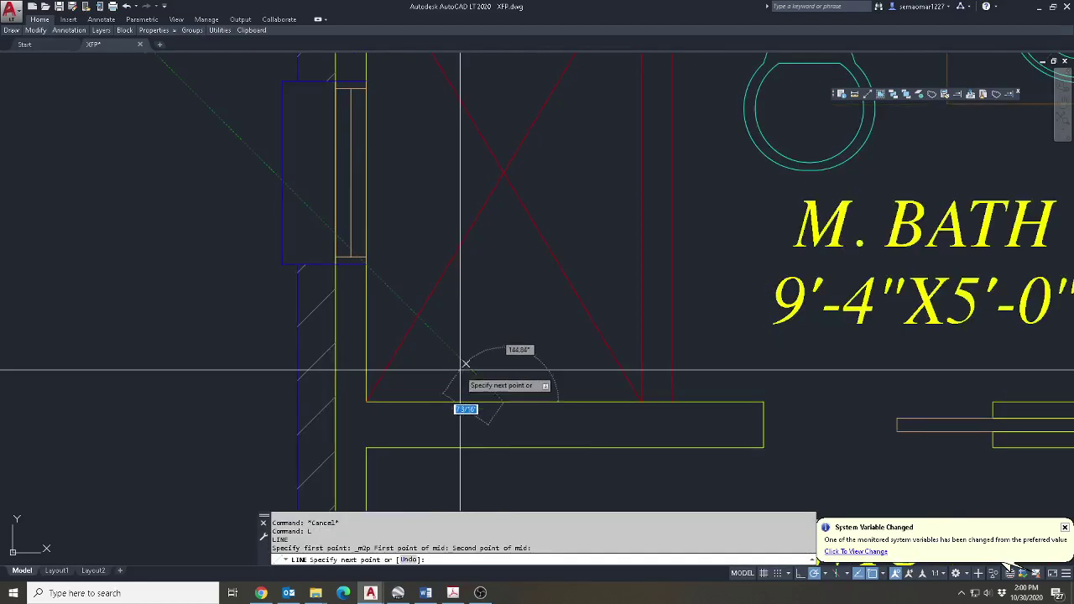
click(467, 367)
click(551, 366)
click(501, 401)
key(Escape)
key(Escape)
key(Escape)
key(Escape)
Match the shower triangle's lines to the toilet's properties.
click(943, 94)
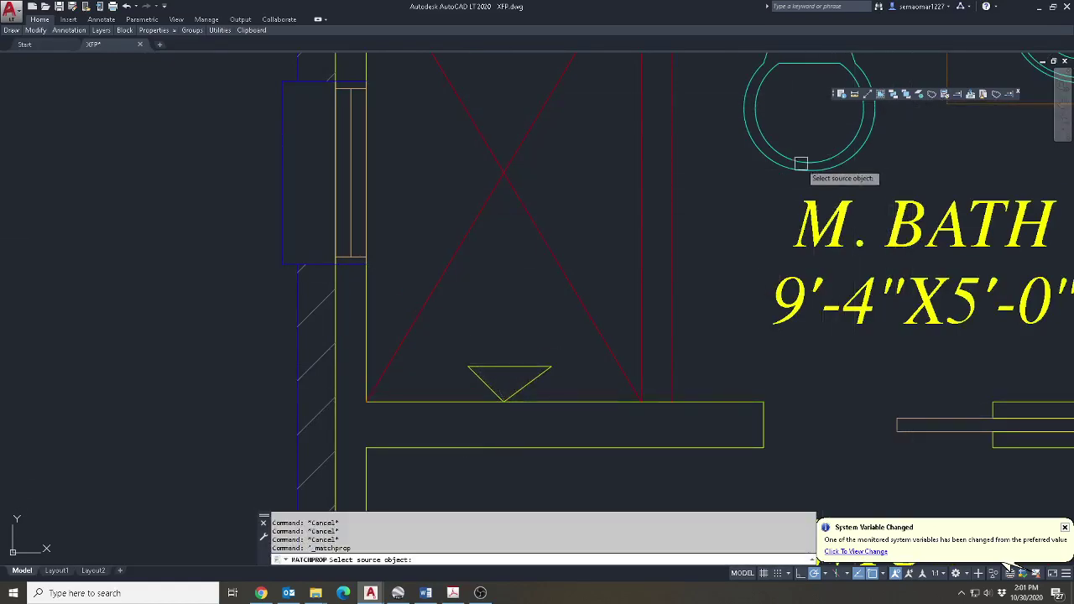
click(801, 164)
scroll(801, 167, down, 2)
scroll(671, 285, up, 4)
click(720, 248)
key(Escape)
scroll(562, 278, down, 8)
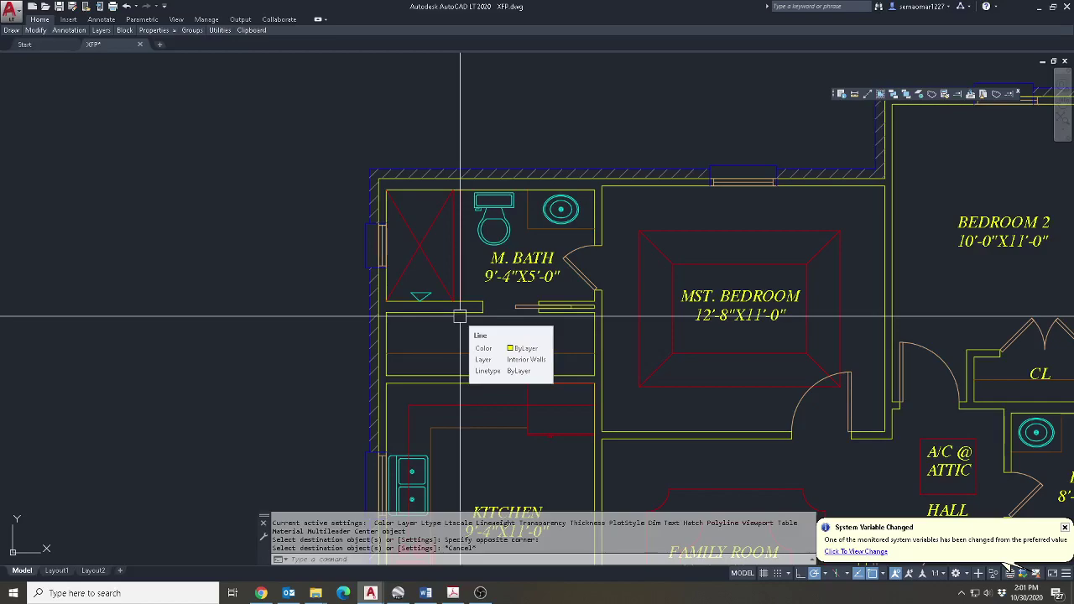
scroll(431, 227, down, 5)
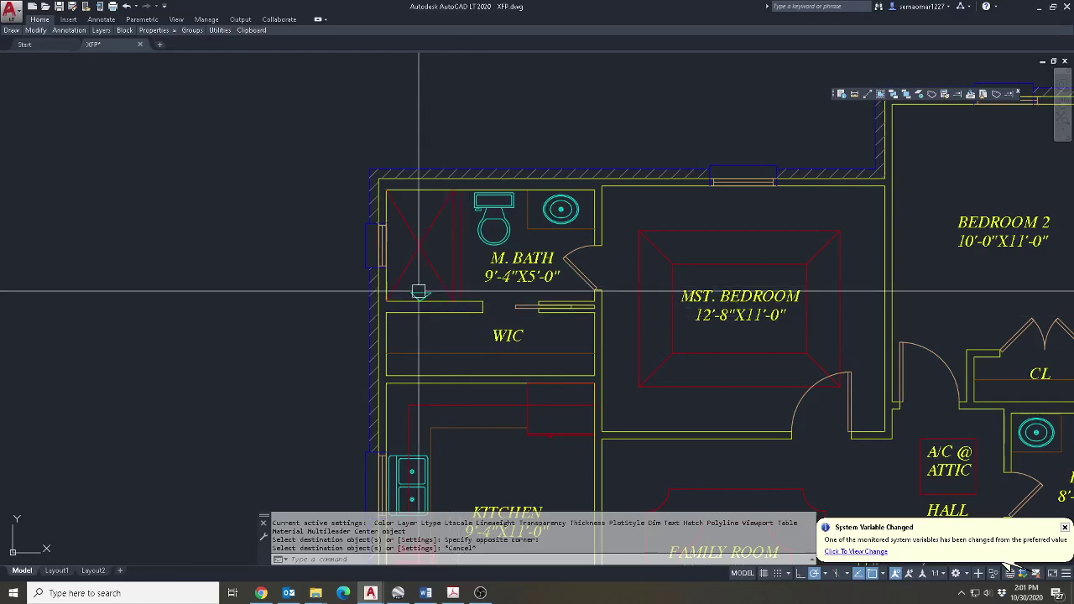
scroll(652, 359, up, 3)
scroll(585, 340, up, 5)
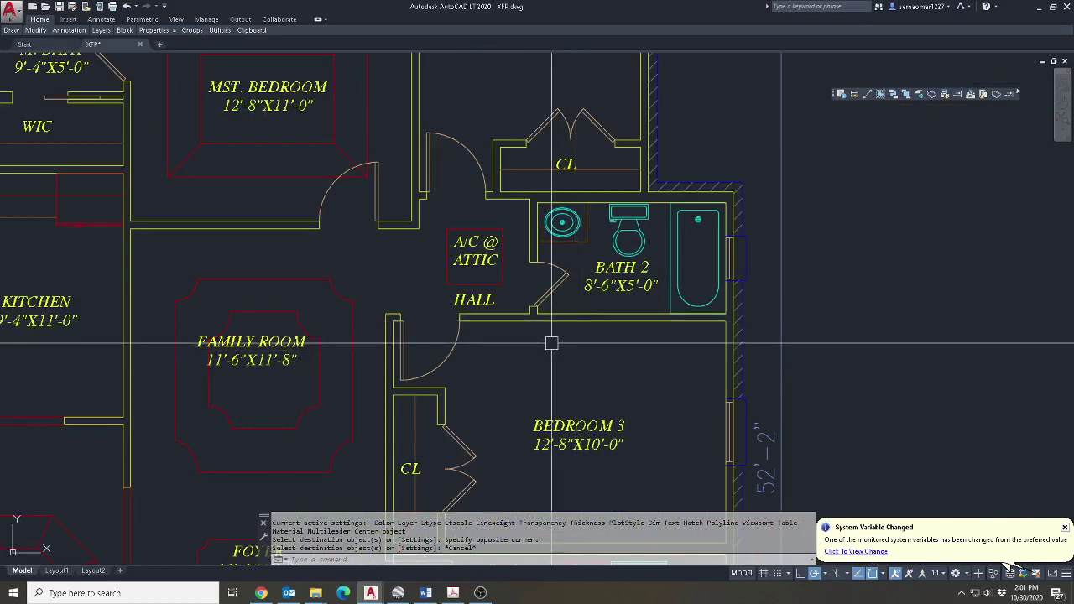
scroll(556, 343, down, 3)
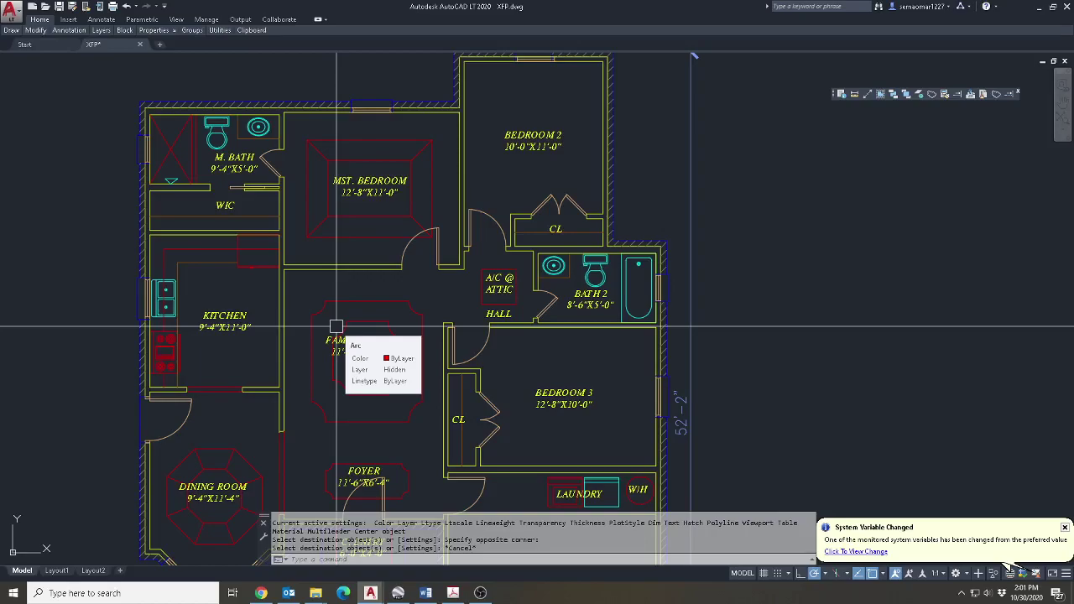
key(Escape)
key(Escape)
key(Escape)
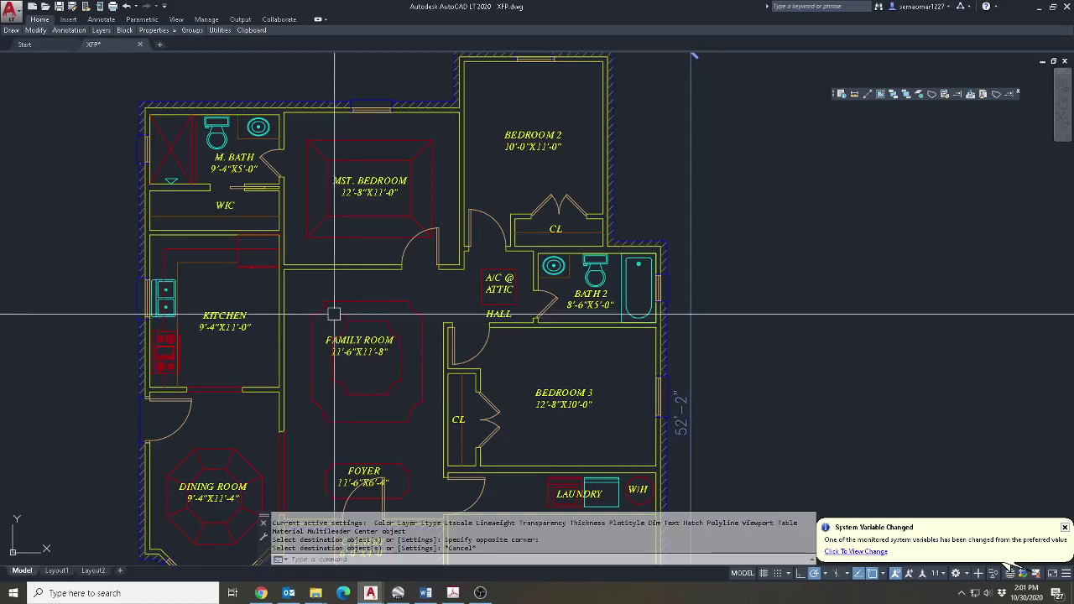
Mirror the Bath 2 bathtub about its horizontal midline, erasing the source, so its drain faces Bedroom 3.
scroll(667, 306, up, 4)
click(35, 31)
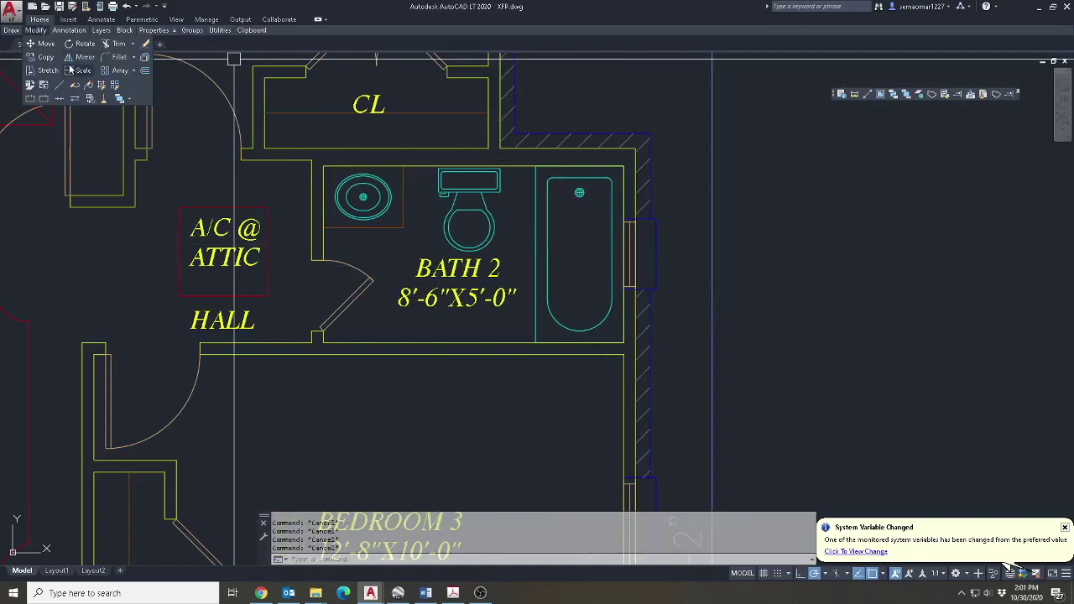
click(80, 57)
scroll(483, 228, up, 2)
click(659, 222)
click(568, 273)
key(Return)
click(561, 271)
click(564, 269)
text(Y)
key(Return)
key(Escape)
key(Escape)
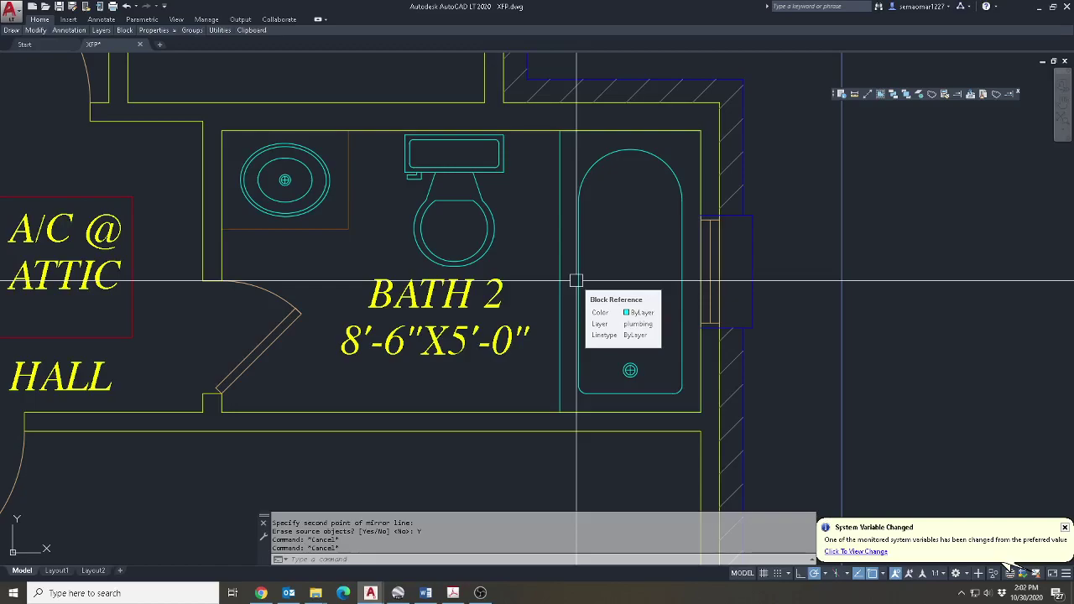
Begin a move of Bedroom 2 by selecting its closet, entry door with jambs, and right exterior wall.
scroll(569, 410, down, 4)
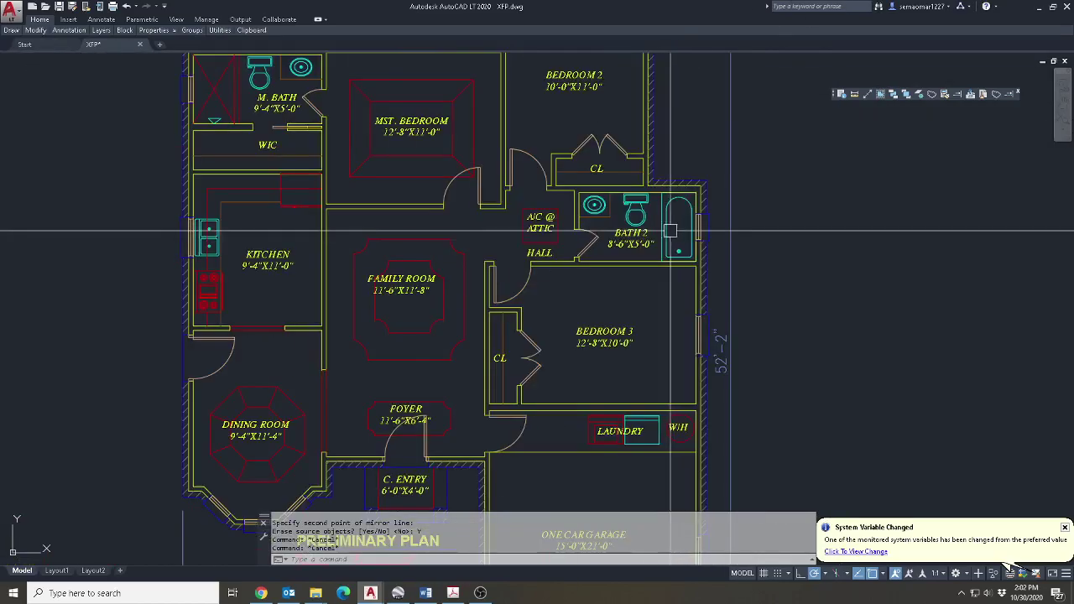
scroll(511, 364, up, 3)
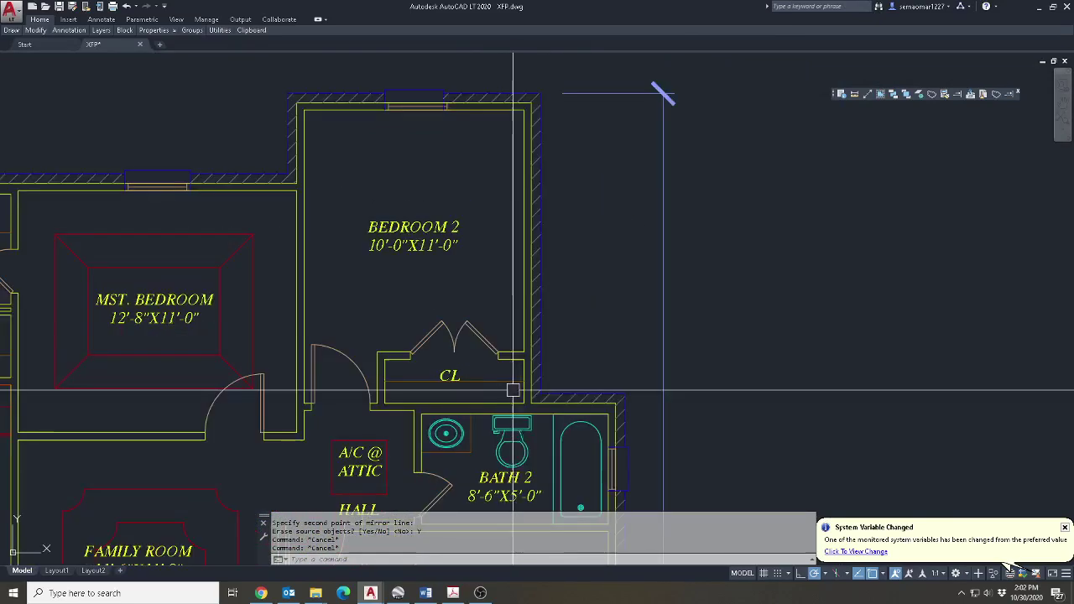
key(Escape)
middle_drag(353, 395, 378, 324)
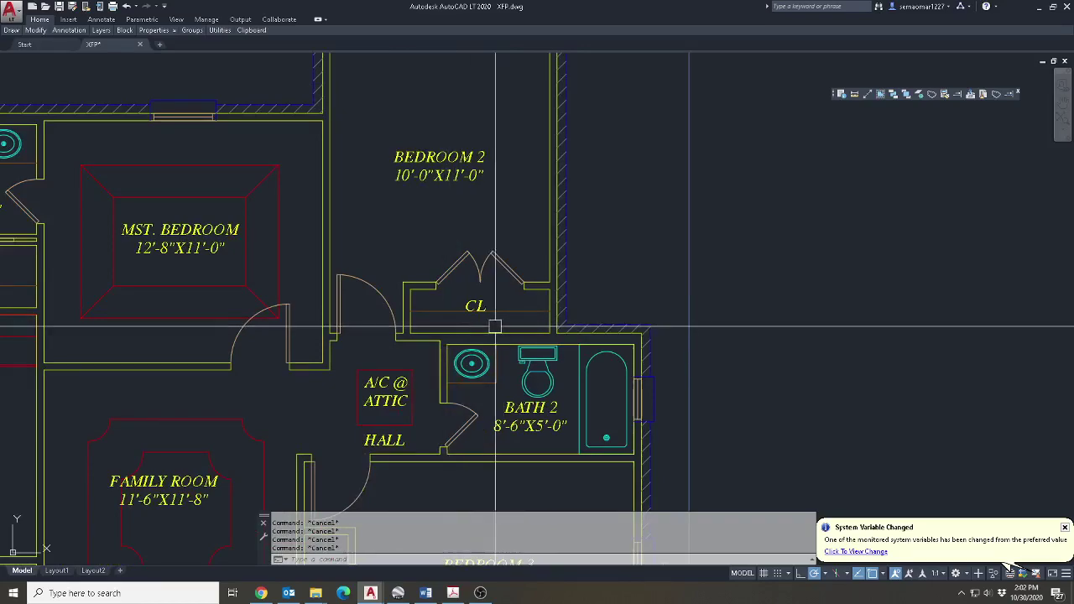
text(m)
key(Return)
click(539, 233)
click(371, 311)
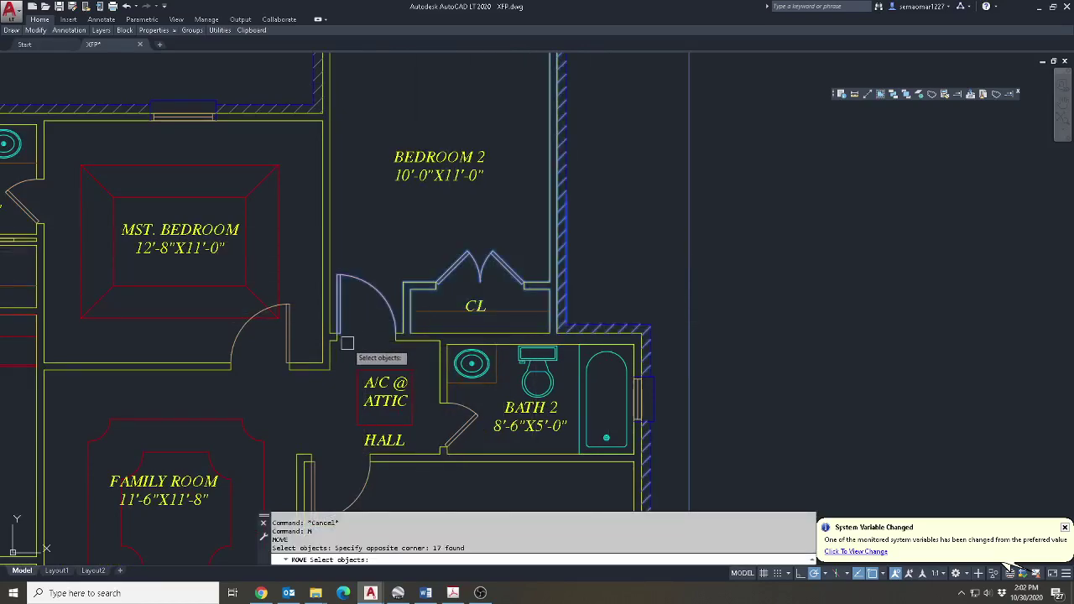
scroll(335, 340, up, 5)
scroll(324, 333, down, 3)
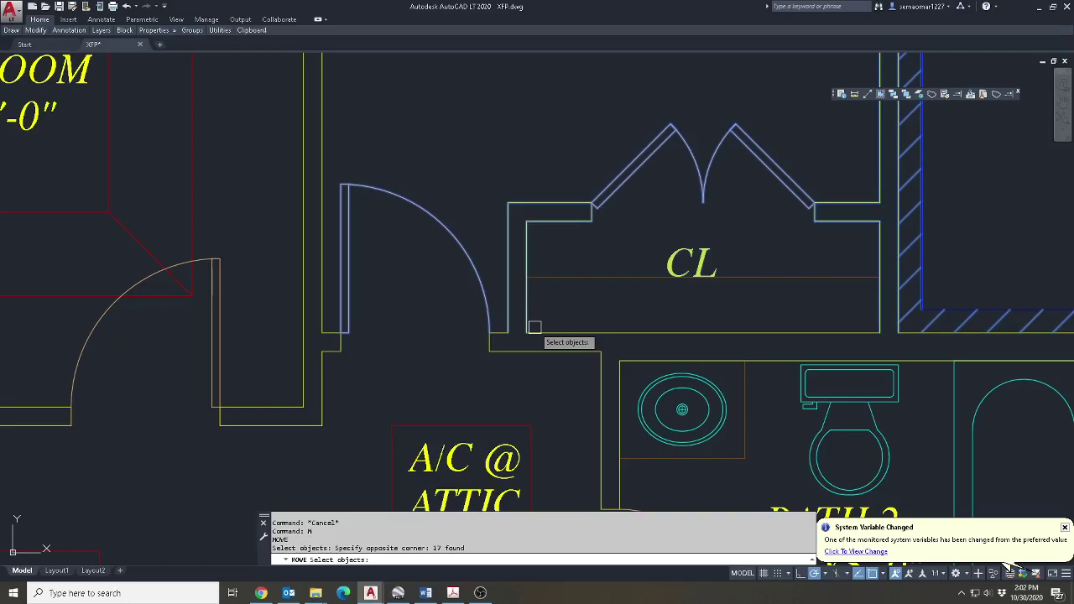
click(319, 356)
scroll(302, 403, up, 3)
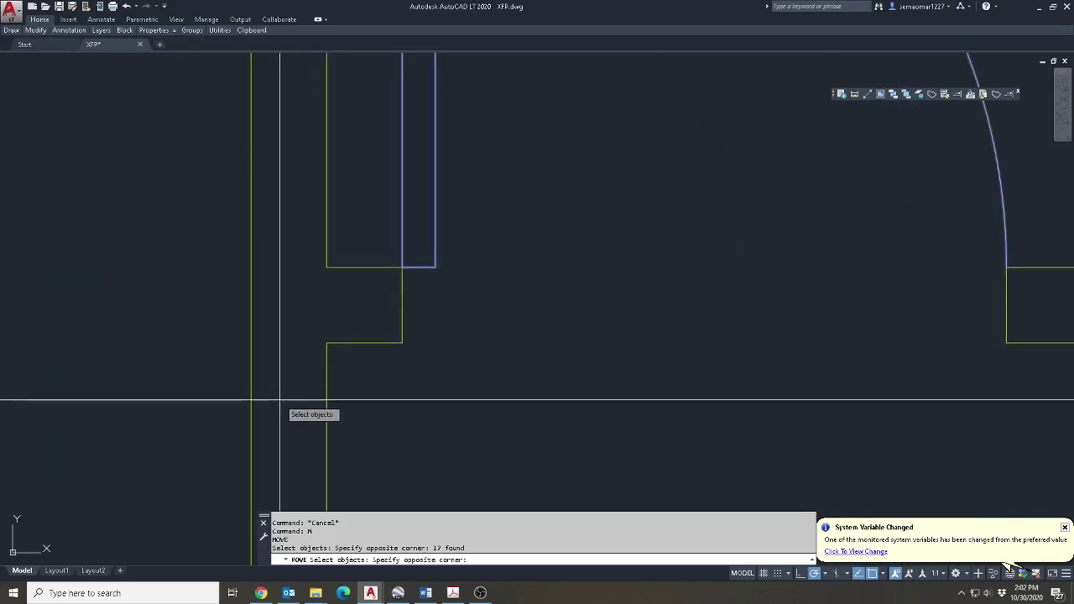
scroll(579, 281, down, 3)
click(577, 319)
scroll(545, 270, down, 5)
scroll(528, 252, up, 2)
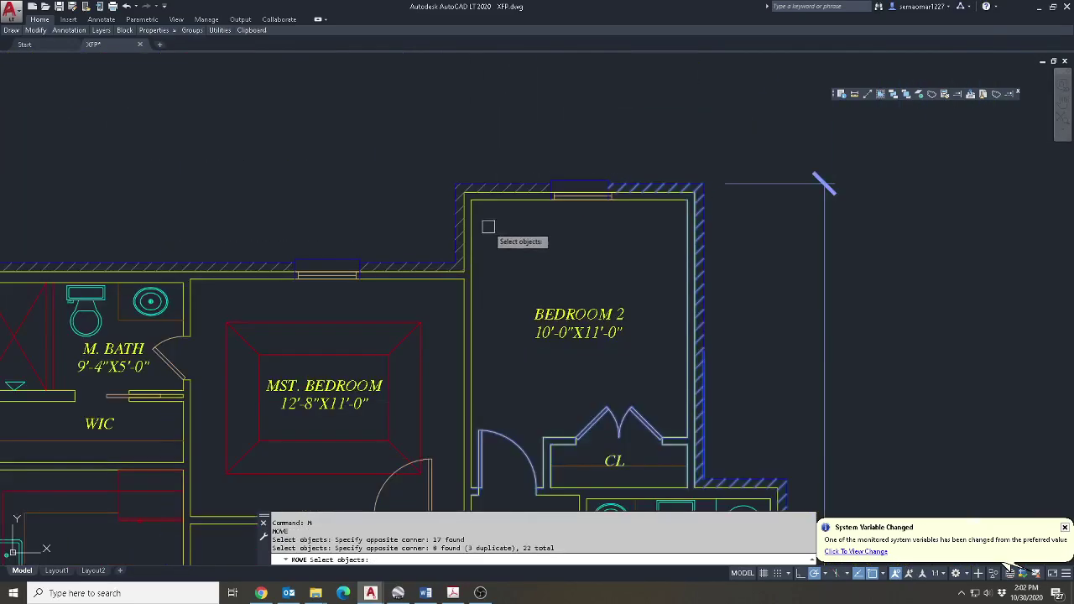
Add Bedroom 2's remaining wall lines, window and closet parts to the selection and move them right until the right wall aligns with Bath 2's.
scroll(474, 228, up, 2)
click(455, 242)
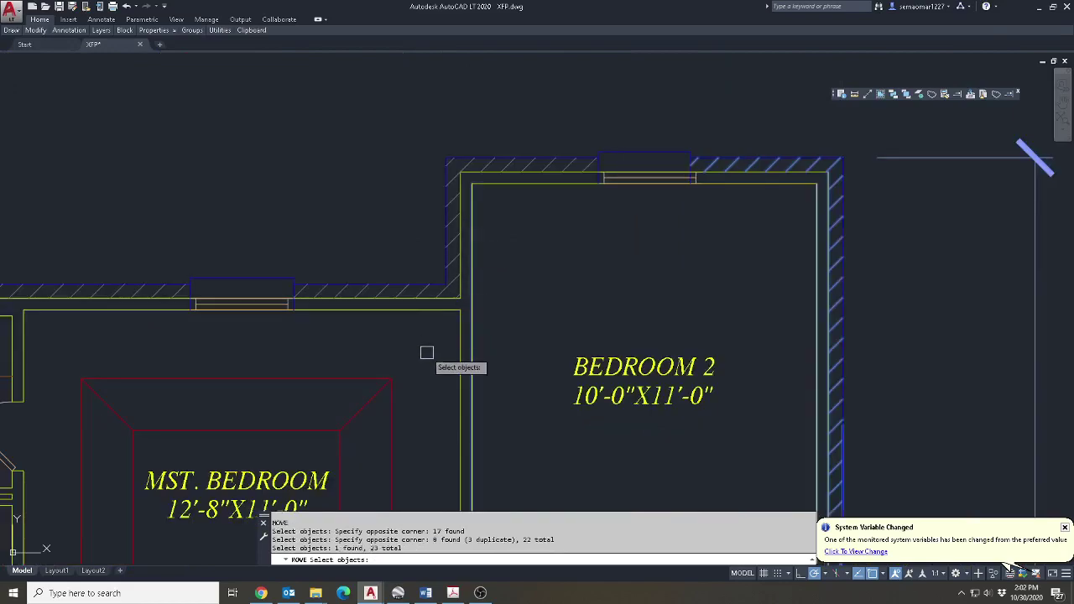
click(427, 352)
scroll(440, 300, down, 1)
click(702, 198)
scroll(677, 220, down, 3)
scroll(676, 295, up, 4)
scroll(676, 307, up, 2)
scroll(482, 337, down, 2)
scroll(345, 335, up, 4)
click(335, 330)
scroll(457, 308, down, 6)
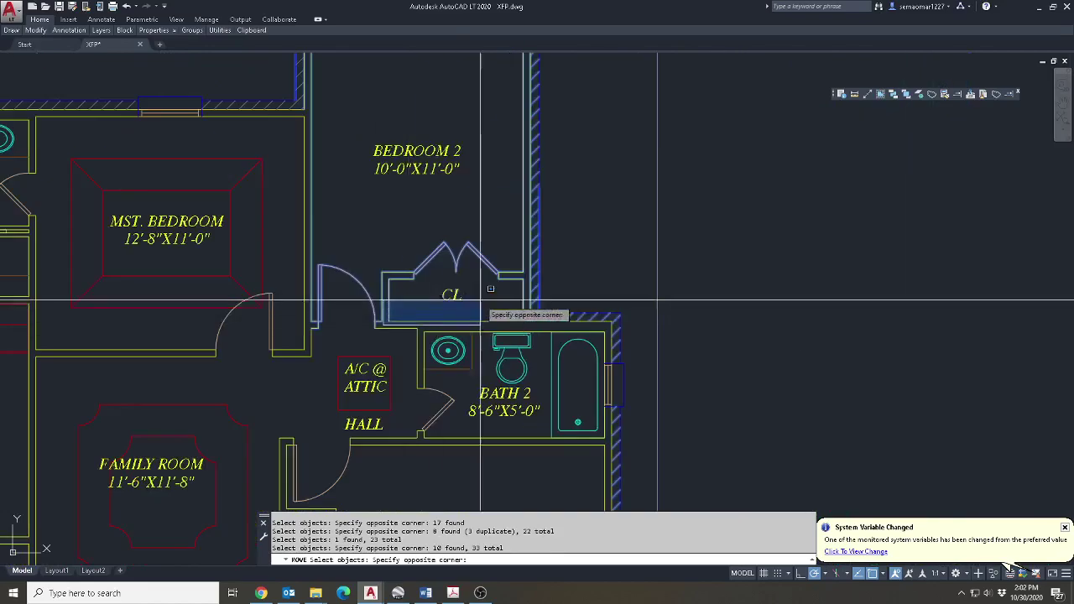
click(457, 308)
scroll(548, 316, up, 6)
key(Return)
click(507, 300)
click(838, 302)
key(Escape)
key(Escape)
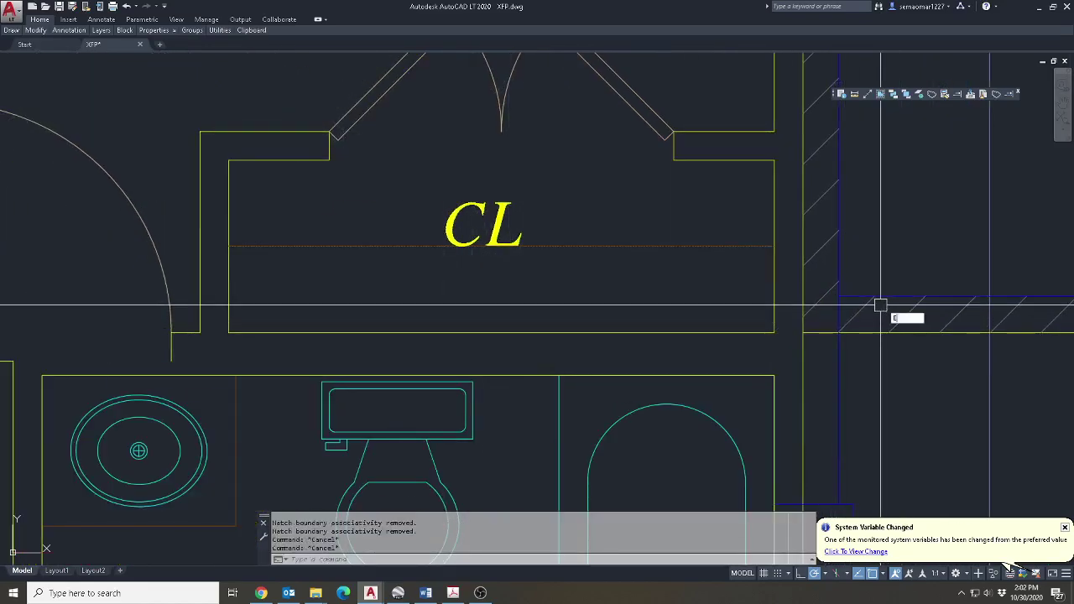
Erase the two leftover horizontal exterior wall lines that jut out beside Bedroom 2's closet.
key(Return)
click(892, 297)
key(Return)
key(Escape)
key(e)
key(Return)
click(882, 332)
key(Return)
scroll(879, 339, down, 2)
middle_drag(880, 339, 678, 276)
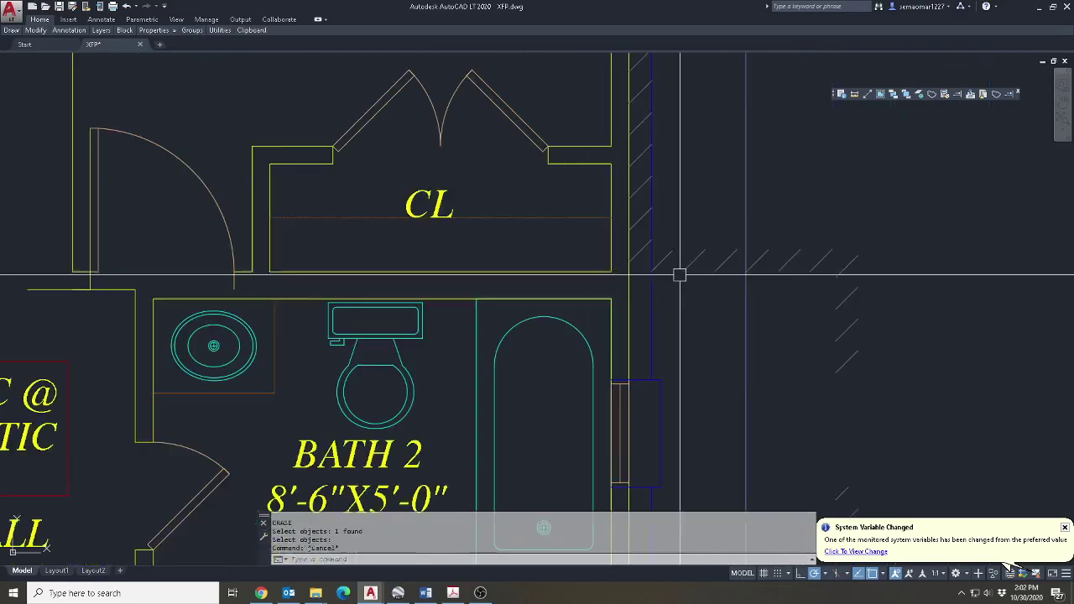
Remove the leftover brick hatch lying outside the exterior wall beside the closet and Bath 2.
click(678, 276)
text(tr)
key(Return)
click(671, 272)
key(Return)
key(Escape)
key(Escape)
key(Escape)
scroll(663, 336, down, 6)
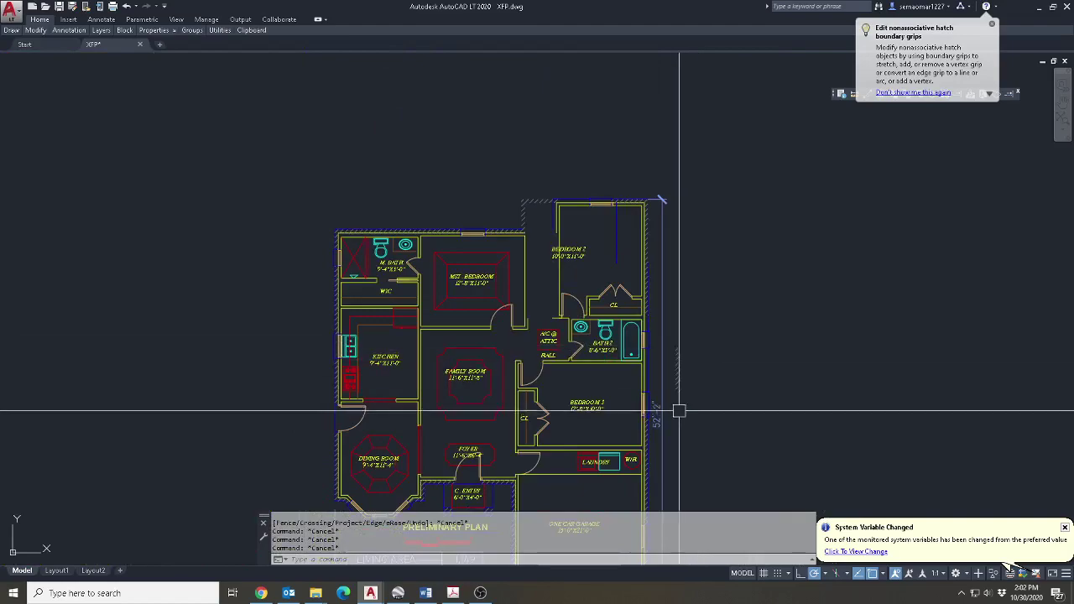
scroll(676, 402, up, 1)
click(677, 377)
key(Escape)
scroll(628, 300, up, 3)
text(tr)
key(Return)
click(621, 243)
scroll(624, 254, down, 3)
key(Return)
key(Escape)
Stretch Bedroom 2's right wall hatch downward along Bath 2's exterior wall.
scroll(627, 225, up, 3)
click(597, 235)
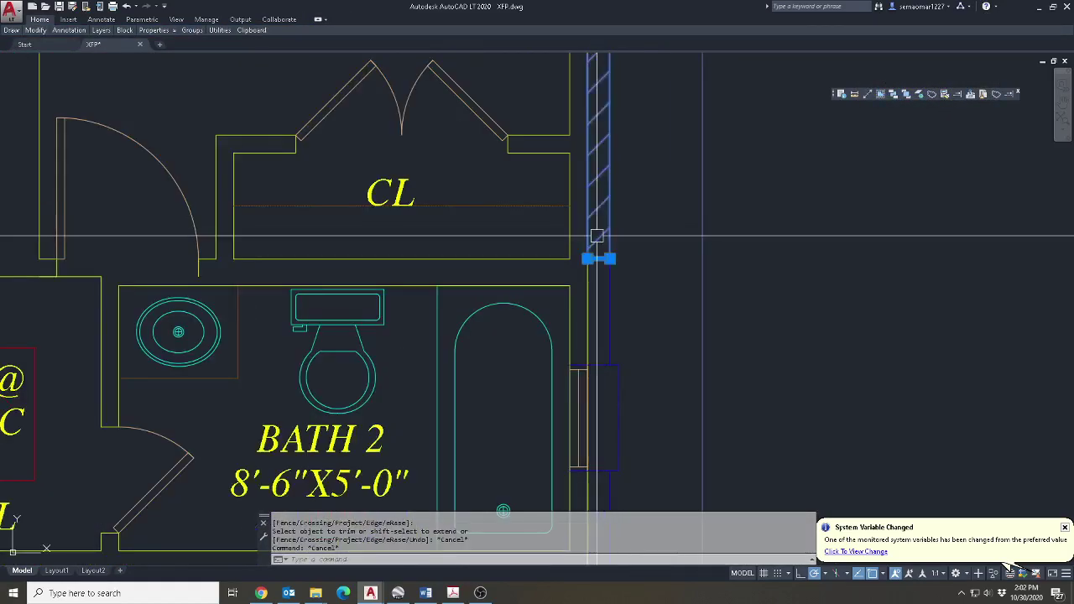
click(587, 258)
middle_drag(587, 464, 578, 154)
click(587, 456)
key(Escape)
Trim the extended wall hatch at Bath 2's window opening.
text(tr)
key(Return)
middle_drag(596, 198, 554, 411)
click(588, 251)
click(541, 385)
key(Return)
scroll(561, 299, down, 6)
key(Escape)
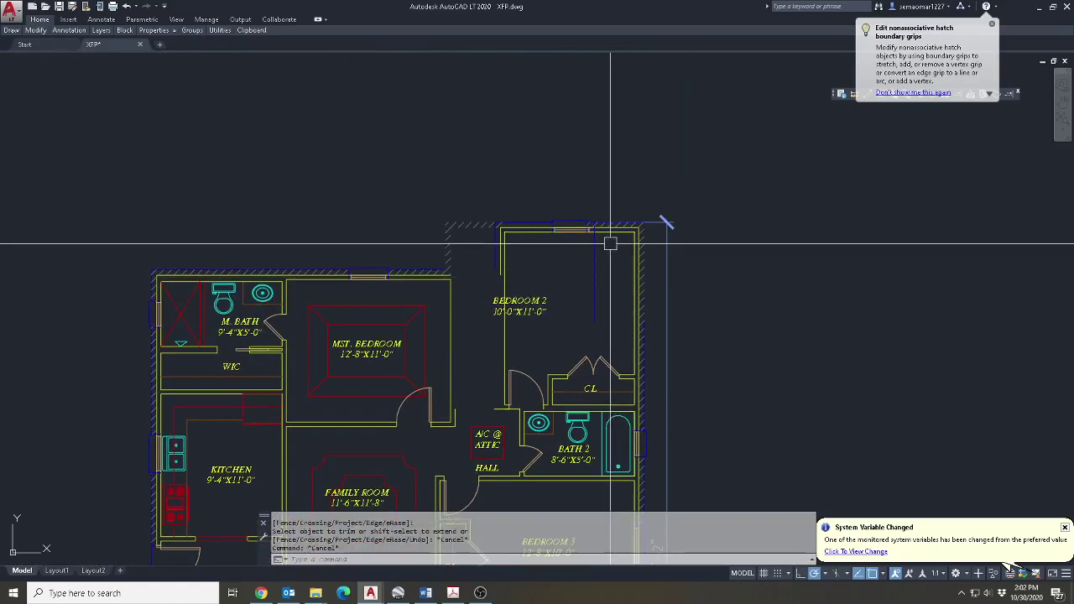
Erase the stray vertical brick line left inside Bedroom 2.
scroll(612, 247, up, 4)
text(e)
key(Return)
click(578, 321)
key(Return)
key(Escape)
Fillet the right brick line with Bedroom 2's upper brick line to form the outer corner.
scroll(743, 444, up, 5)
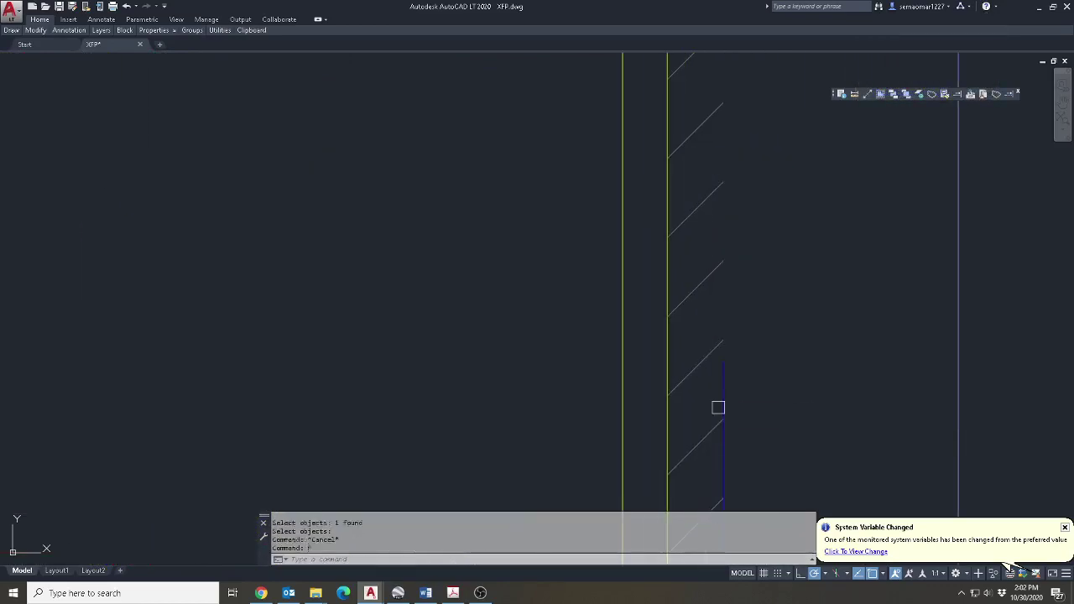
text(f)
key(Return)
click(725, 383)
scroll(726, 264, down, 3)
scroll(704, 221, up, 4)
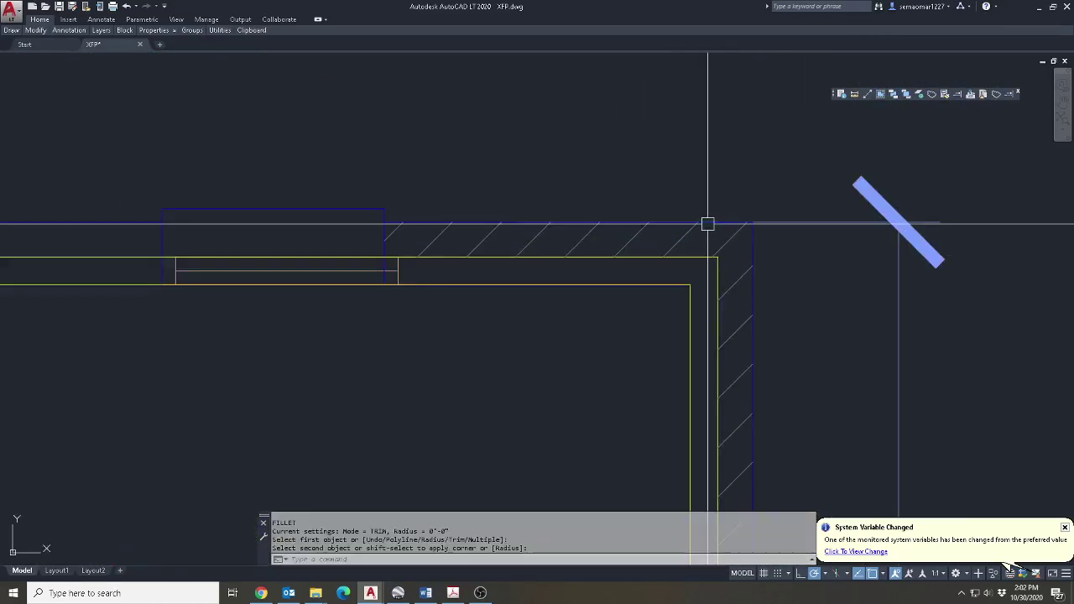
scroll(707, 224, down, 2)
Stretch the overall vertical dimension's upper origin to Bedroom 2's relocated outer corner.
key(Escape)
click(660, 228)
click(652, 228)
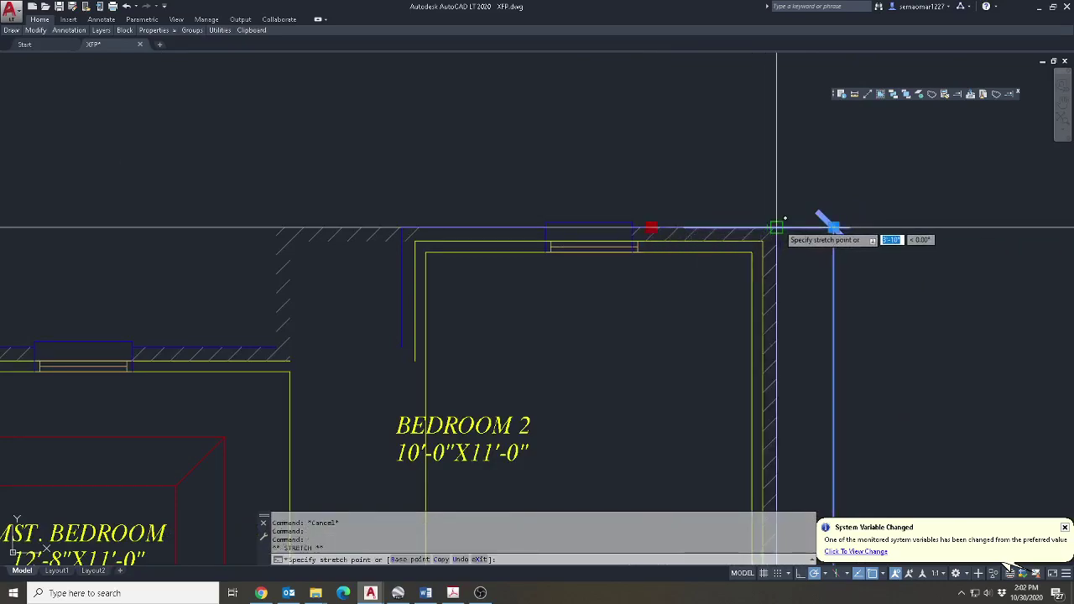
key(Escape)
key(Escape)
scroll(511, 221, down, 4)
scroll(618, 360, up, 2)
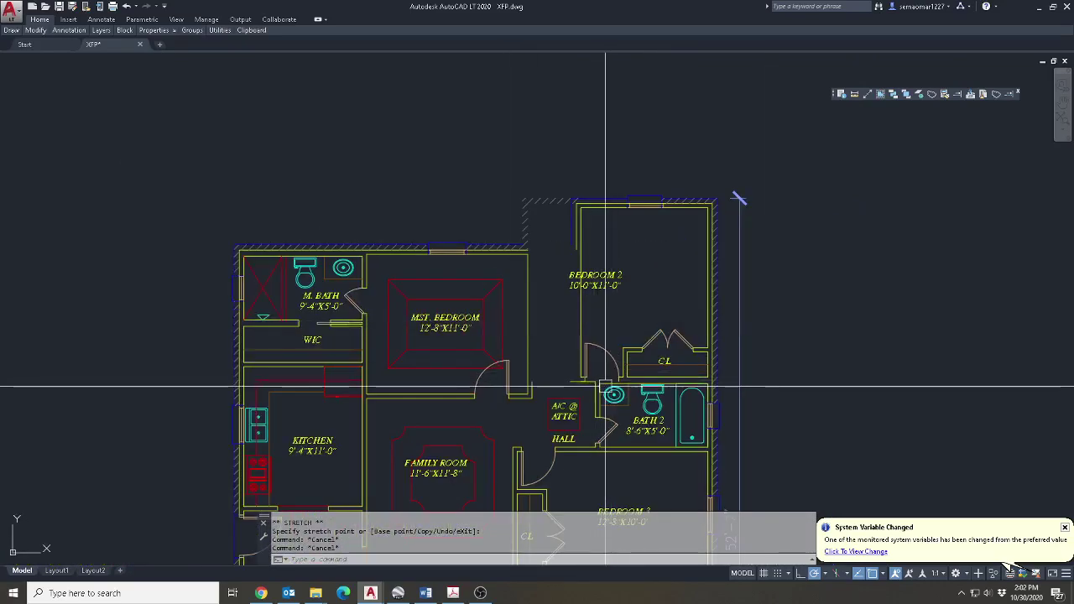
scroll(605, 386, up, 2)
scroll(585, 407, up, 2)
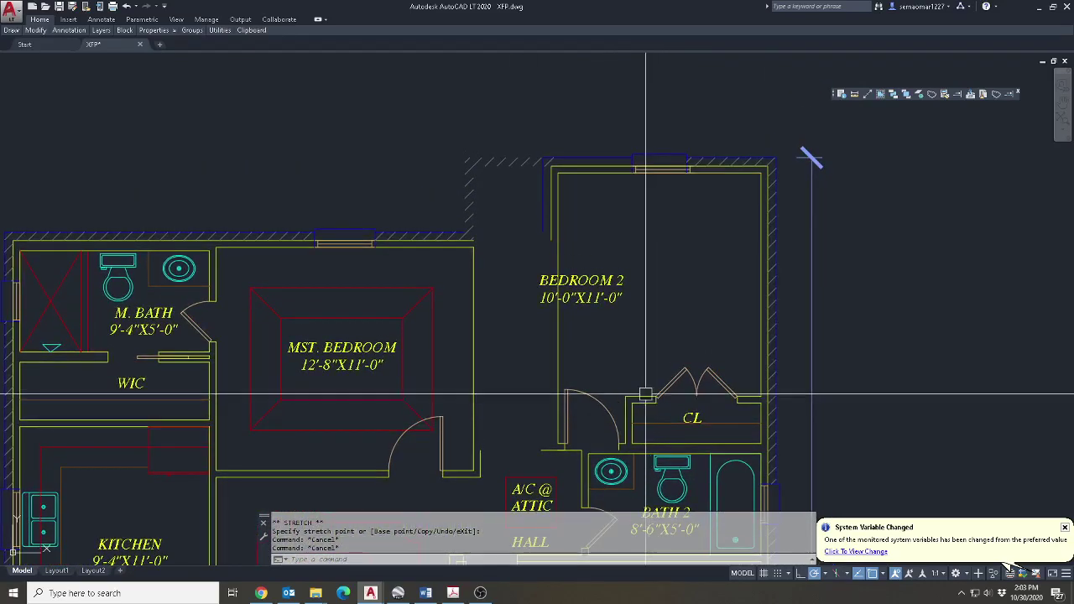
text(m)
key(Return)
click(589, 396)
scroll(566, 452, up, 4)
key(Escape)
Mirror Bedroom 2's entry door and jambs diagonally about the room's lower-left corner into the left wall, erasing the source.
mouse_move(31, 30)
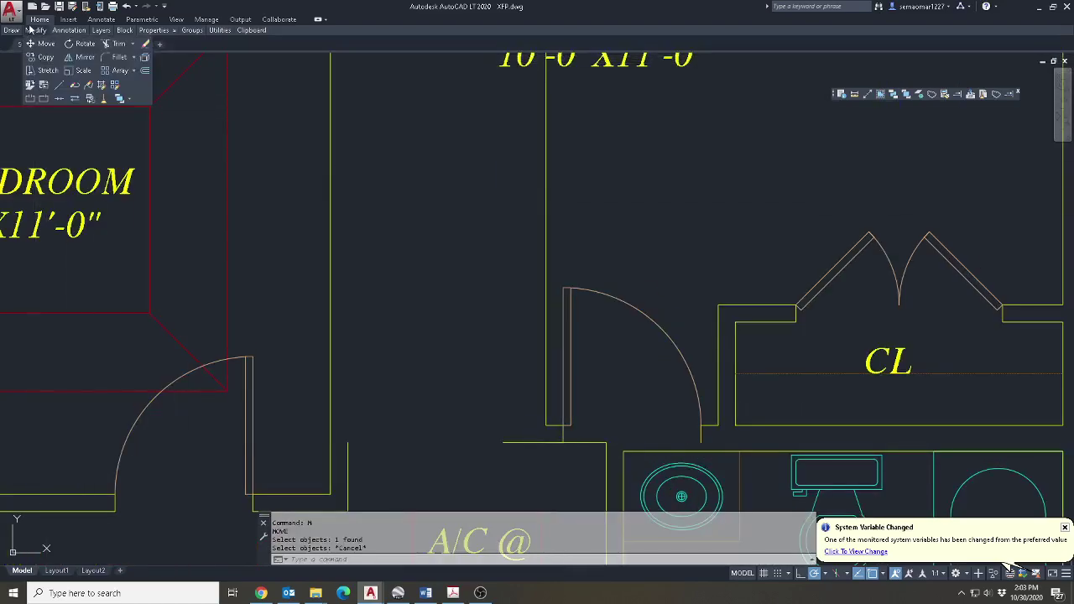
click(84, 57)
click(619, 299)
click(587, 342)
scroll(553, 457, up, 4)
click(503, 443)
click(982, 293)
key(Return)
click(530, 371)
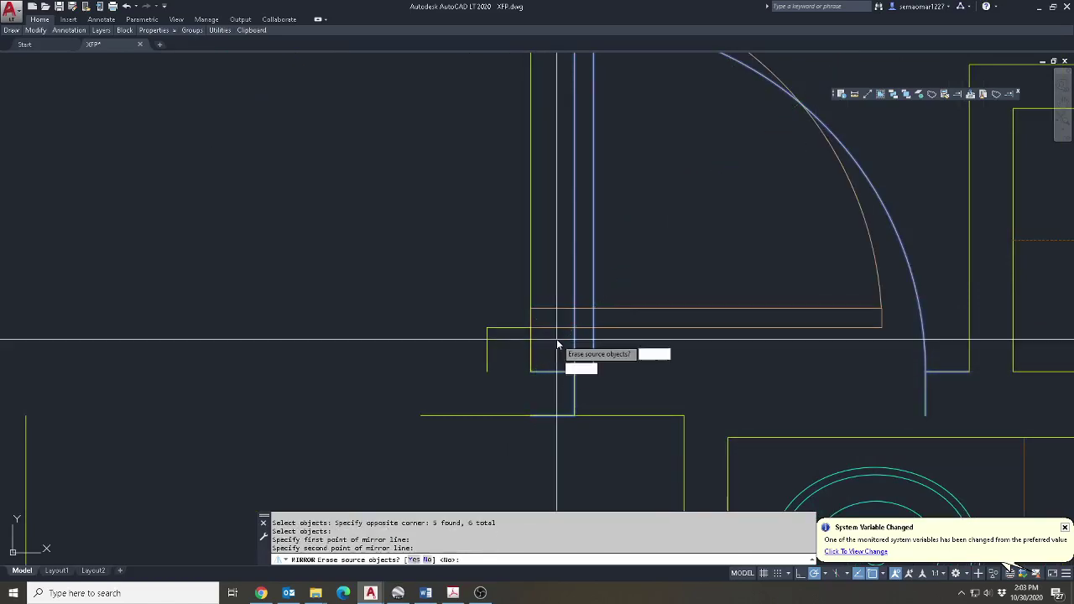
key(Escape)
key(Escape)
Fillet Bedroom 2's left wall line with the closet's lower wall line to close the old door opening.
text(f)
key(Return)
click(1039, 379)
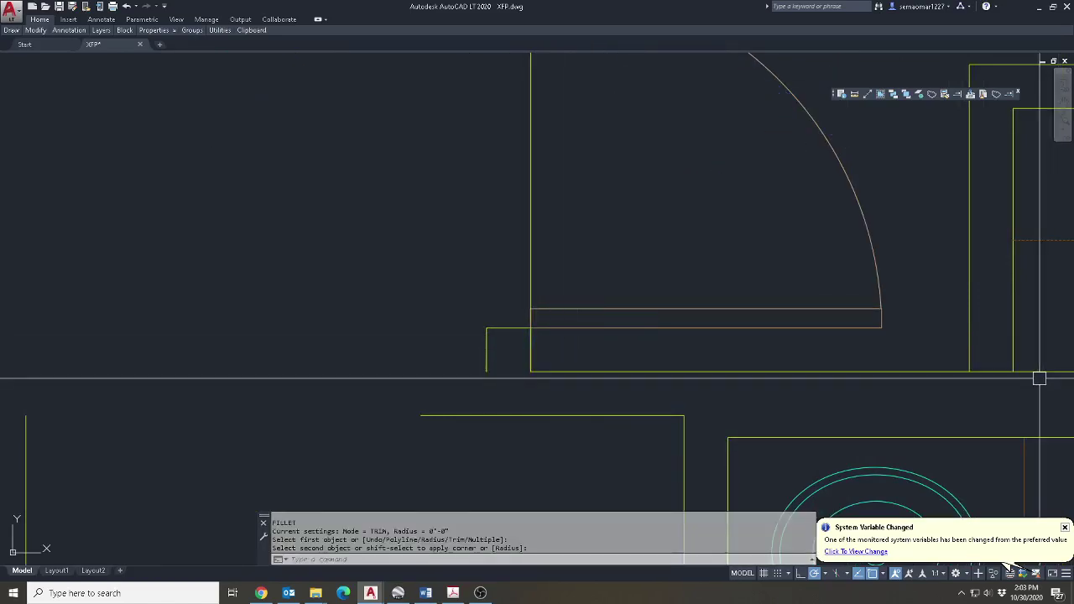
key(Escape)
Trim the lower wall line where it crosses the thickness of the closet's side wall.
text(tr)
key(Return)
click(1032, 366)
click(949, 388)
click(993, 374)
key(Escape)
scroll(727, 374, down, 5)
key(Escape)
key(Escape)
Fillet Bedroom 2's outer left wall line down to the upper jamb of the mirrored door.
mouse_move(698, 318)
middle_down()
mouse_move(662, 358)
mouse_move(646, 410)
middle_up()
key(Escape)
key(Escape)
scroll(621, 383, up, 4)
text(f)
key(Return)
click(635, 373)
scroll(635, 252, down, 3)
middle_drag(635, 161, 576, 276)
scroll(588, 231, down, 3)
key(Escape)
Move the Bedroom 2 label right to the middle of the relocated room.
text(m)
key(Return)
click(638, 346)
key(Return)
click(658, 300)
click(727, 300)
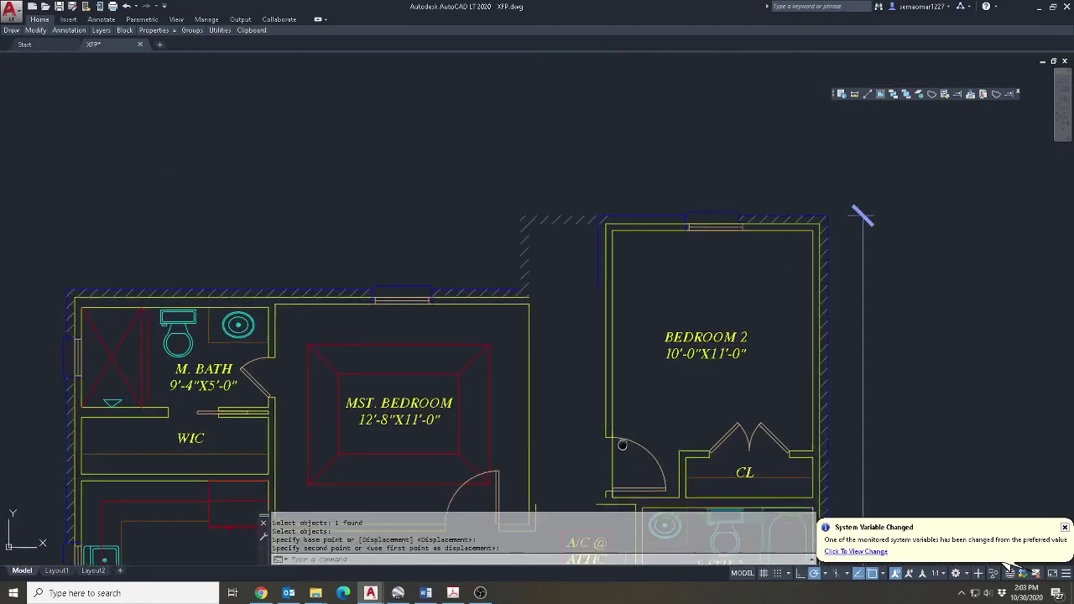
Trim Bedroom 2's inner left wall line across the new door opening.
middle_drag(623, 448, 599, 297)
scroll(600, 297, up, 2)
text(tr)
key(Return)
click(613, 252)
click(567, 402)
key(Return)
click(588, 327)
key(Escape)
key(Escape)
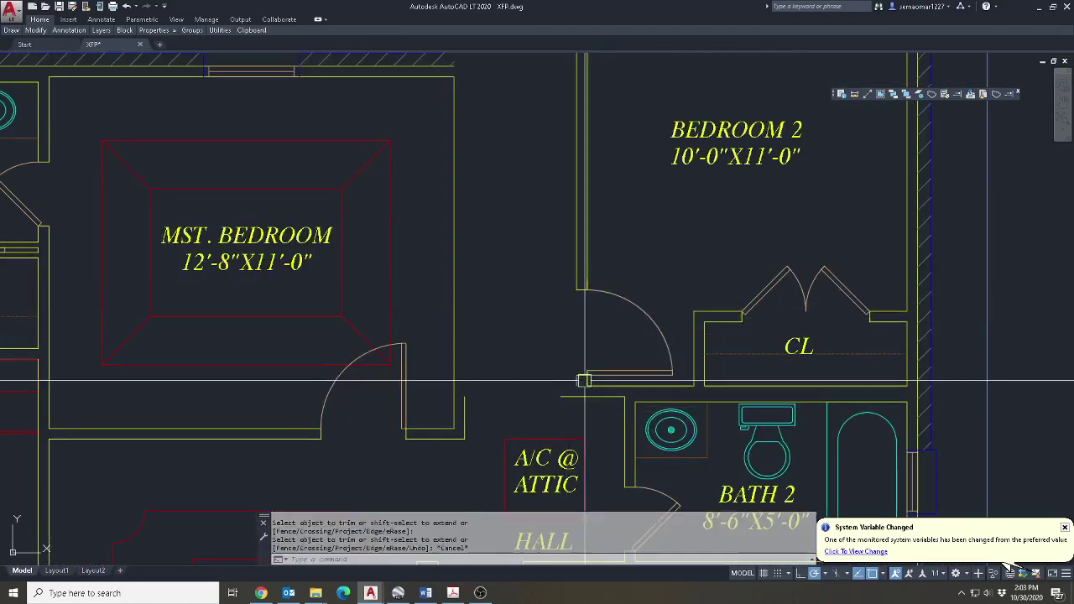
Fillet the door's lower jamb line with the hall wall line above the A/C attic access.
scroll(585, 381, up, 4)
text(f)
key(Return)
click(564, 387)
click(596, 419)
key(Escape)
key(Escape)
scroll(617, 427, down, 5)
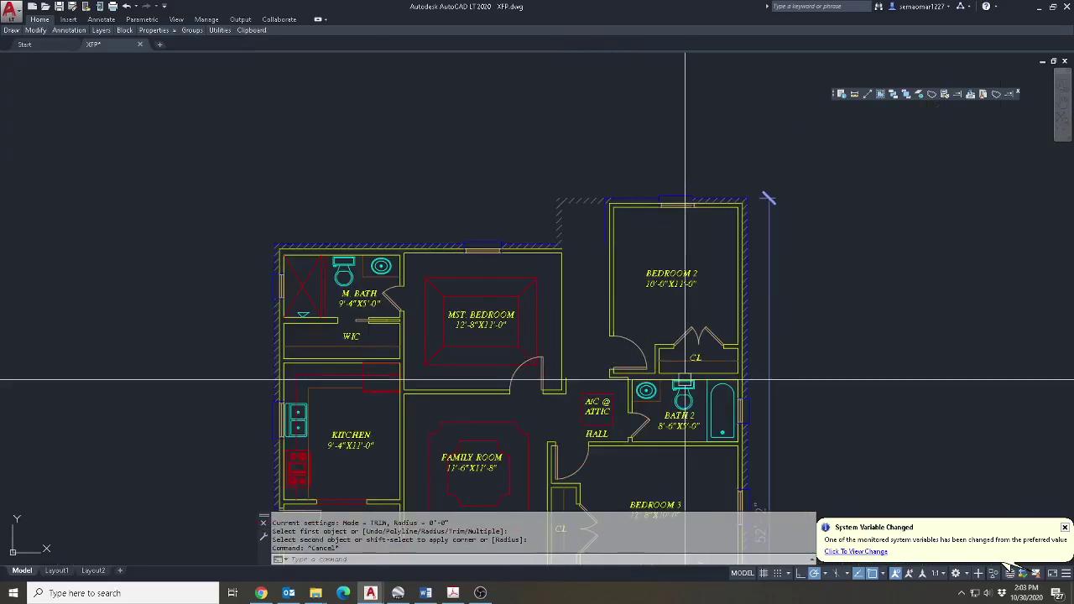
Fillet the master bedroom's outer right wall line with its upper exterior wall line to close the corner.
scroll(556, 359, up, 2)
scroll(534, 373, up, 3)
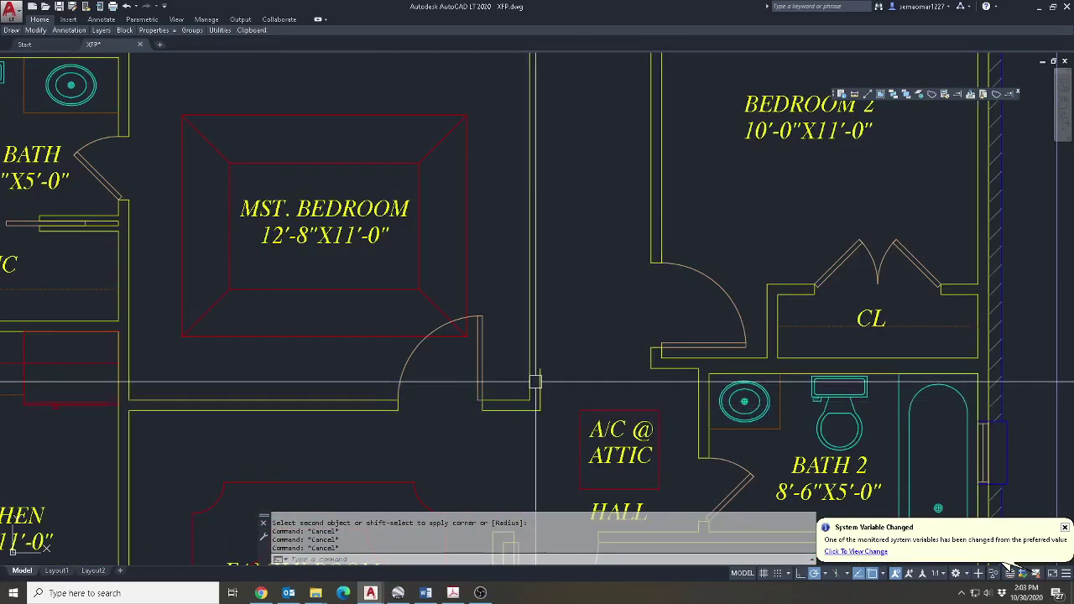
text(f)
key(Return)
click(555, 329)
scroll(555, 328, down, 2)
scroll(474, 270, up, 5)
scroll(474, 269, down, 4)
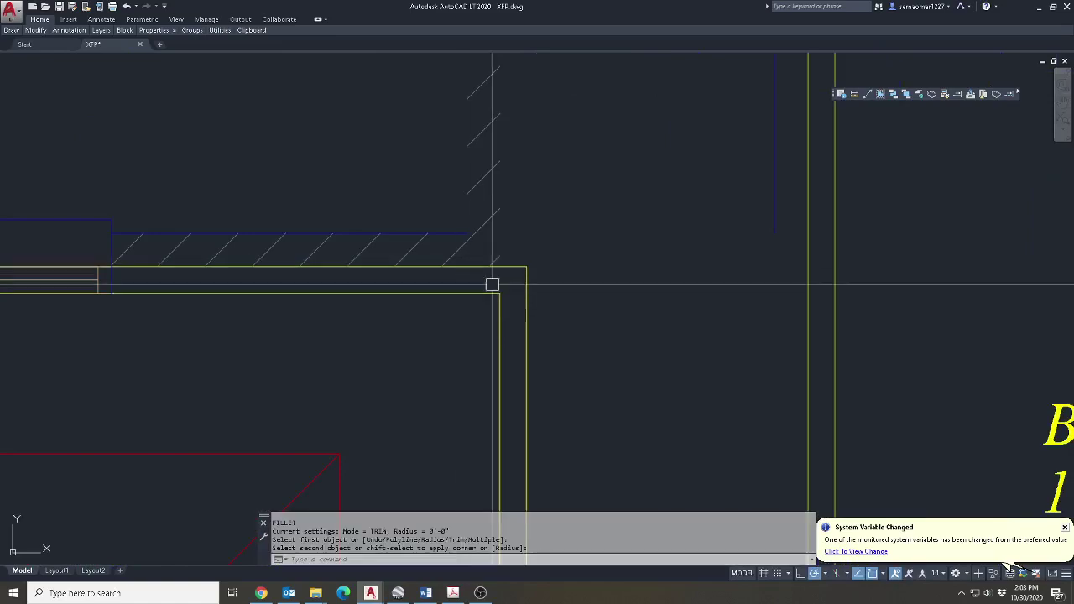
key(Escape)
key(Escape)
key(Escape)
scroll(572, 268, up, 4)
text(f)
key(Return)
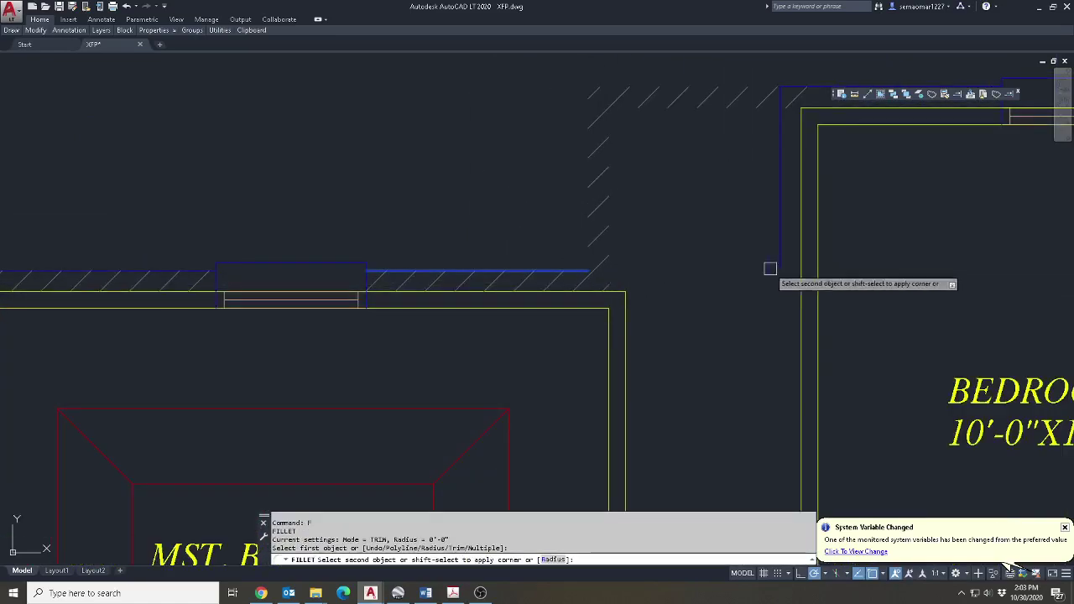
click(783, 249)
scroll(782, 248, down, 5)
key(Escape)
key(Escape)
middle_drag(715, 319, 551, 294)
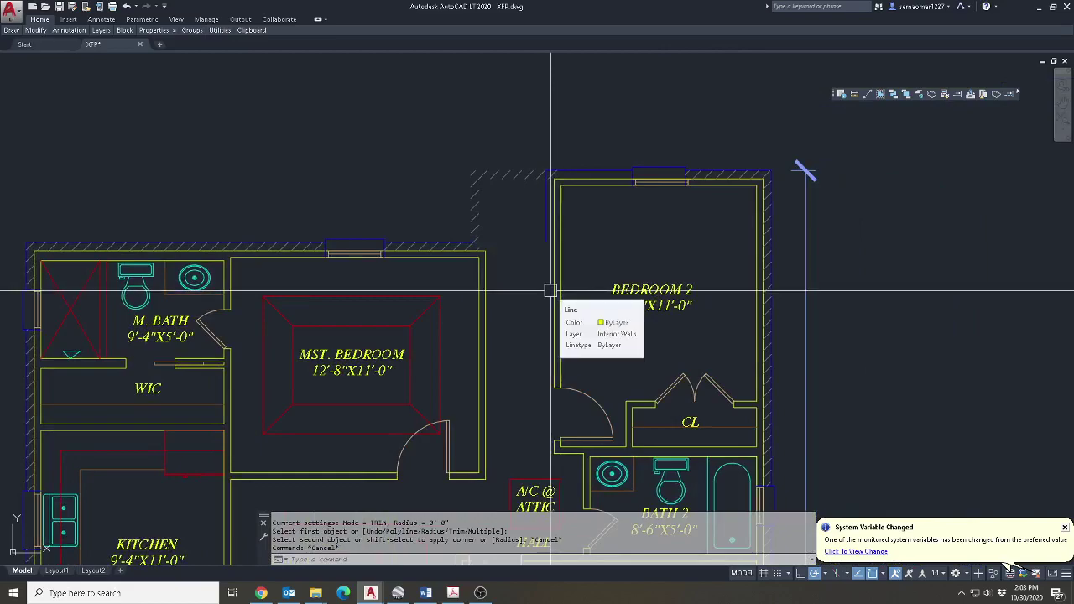
scroll(628, 372, down, 5)
scroll(598, 371, up, 5)
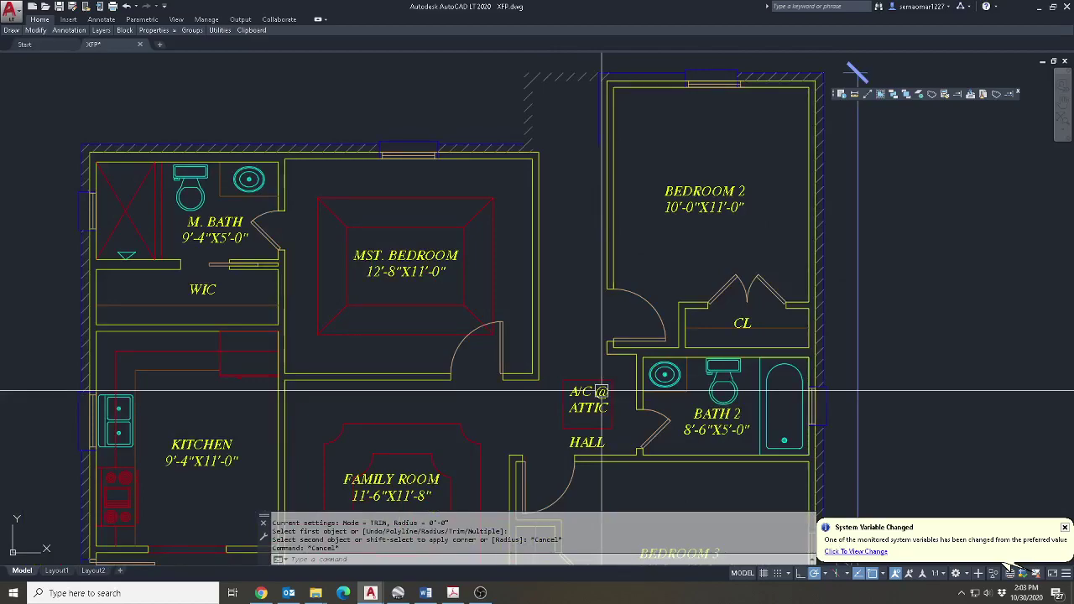
middle_drag(601, 391, 521, 435)
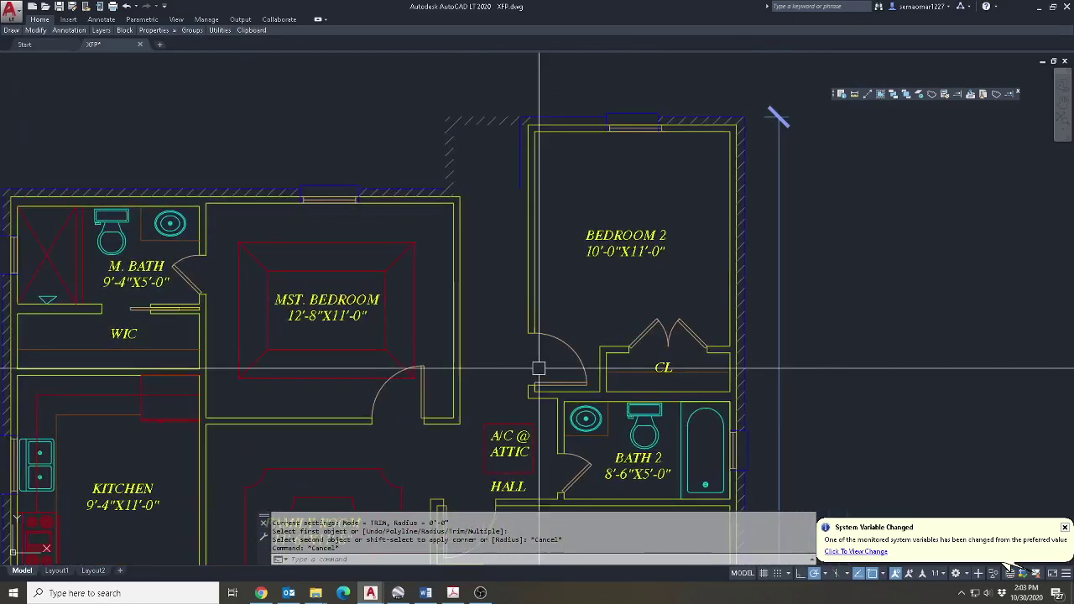
middle_drag(537, 259, 491, 287)
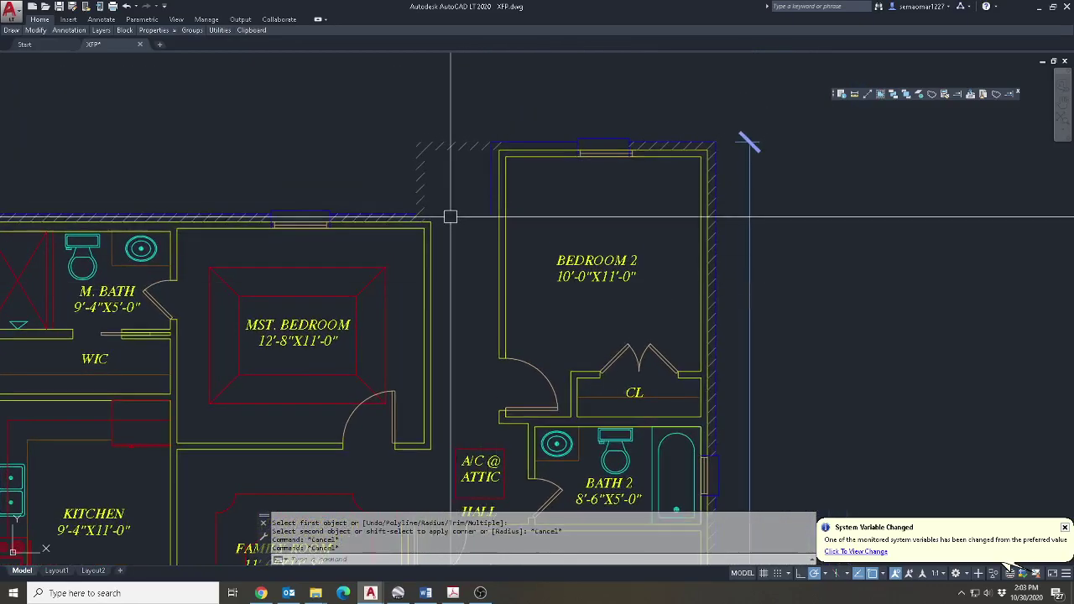
Offset the master bedroom's outer right wall line outward by the gap between the exterior wall line and the blue line.
text(o)
key(Return)
scroll(431, 227, up, 5)
click(360, 196)
click(363, 229)
click(426, 302)
click(452, 312)
key(Escape)
Fillet the new offset line with the blue exterior line above the master bedroom to close the corner.
text(f)
key(Return)
click(342, 197)
click(454, 222)
key(Escape)
scroll(538, 240, down, 5)
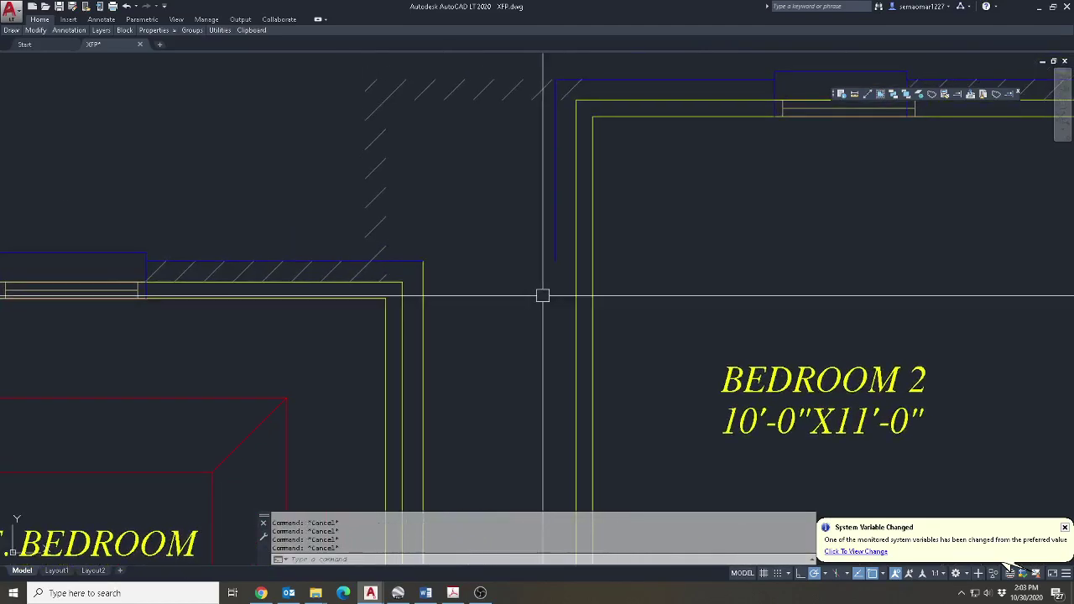
scroll(571, 344, down, 3)
middle_drag(570, 344, 554, 276)
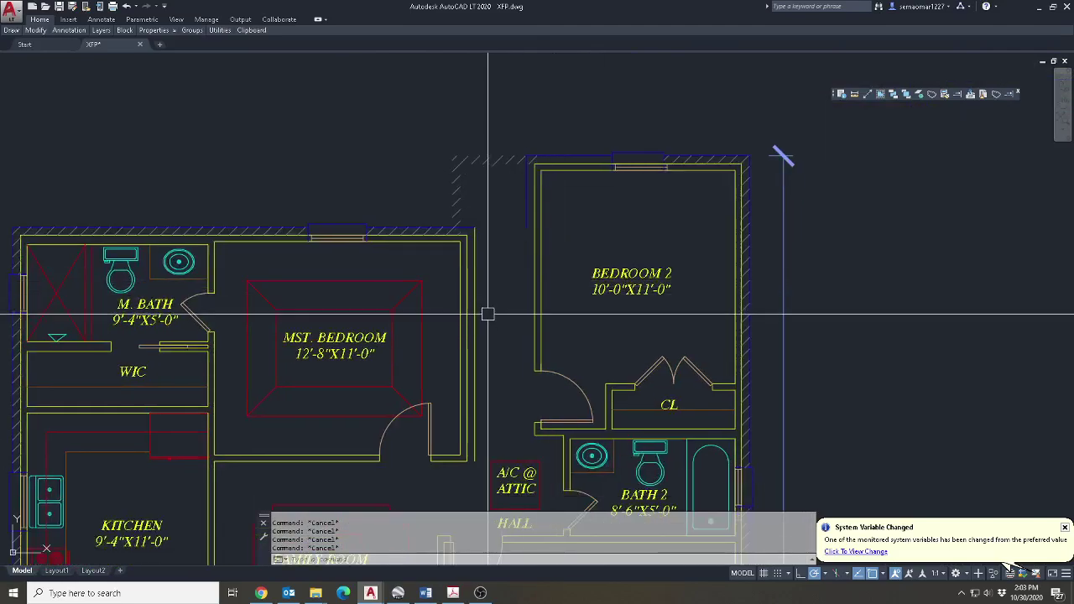
Draw a horizontal line from the new master bedroom corner across Bedroom 2's left wall.
scroll(474, 226, up, 2)
text(l)
key(Return)
click(475, 227)
click(625, 227)
key(Escape)
Offset the new horizontal line 6' downward.
key(Return)
text(6)
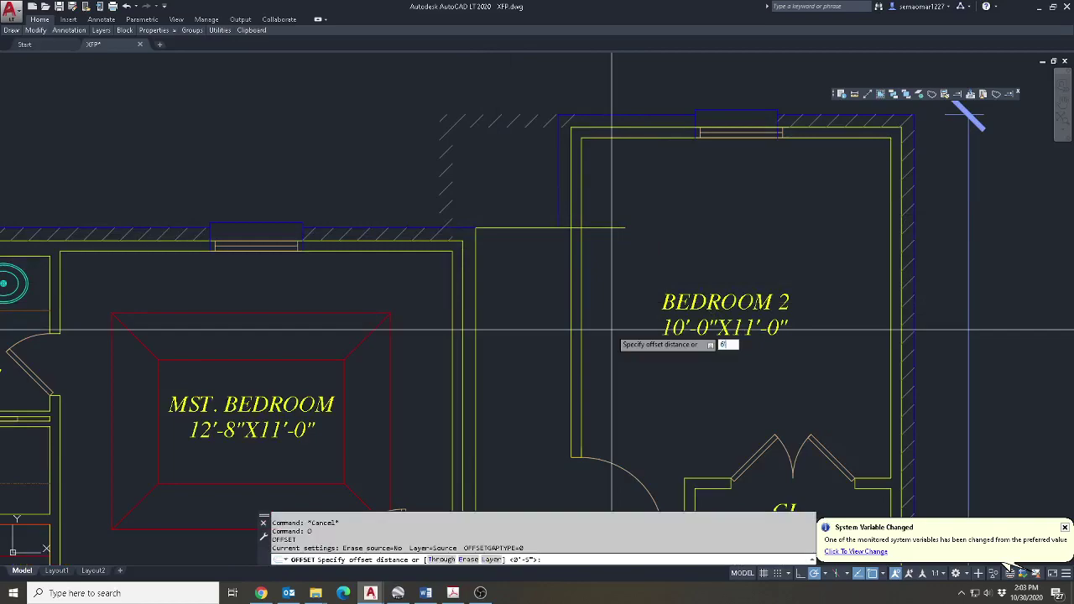
click(622, 231)
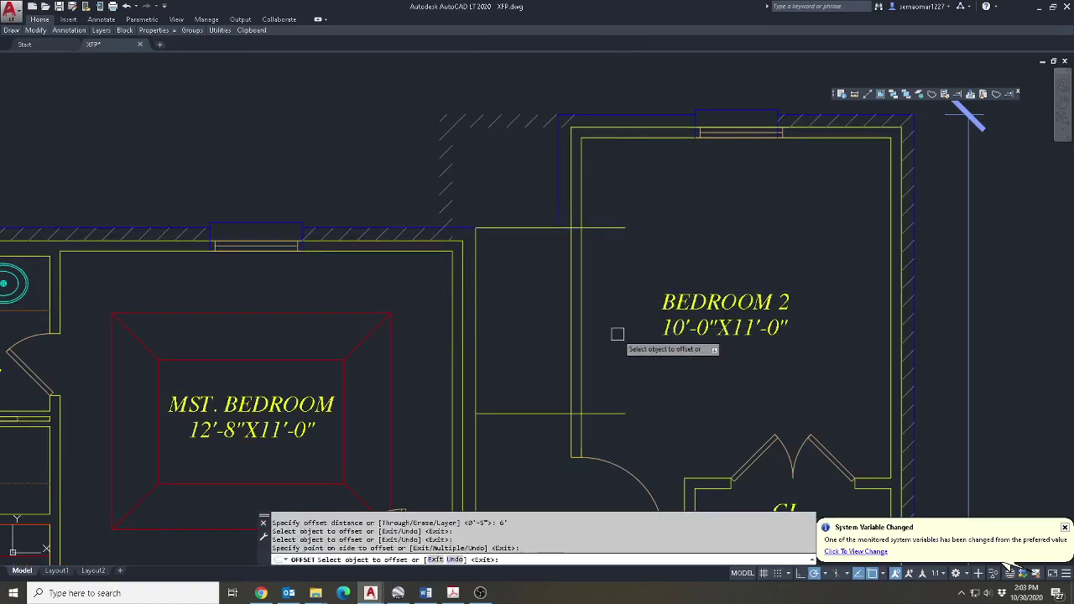
click(613, 355)
key(Escape)
key(Escape)
key(Escape)
Offset the lower horizontal line 5" downward, and offset that copy another 5" down.
text(o)
key(Return)
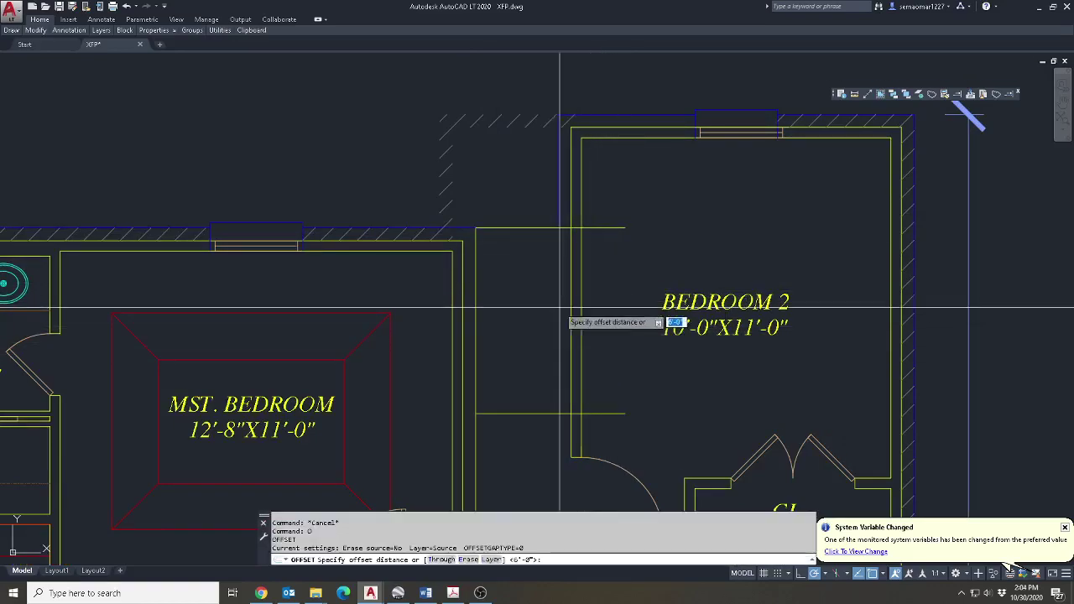
scroll(522, 318, down, 2)
scroll(494, 227, up, 4)
click(494, 226)
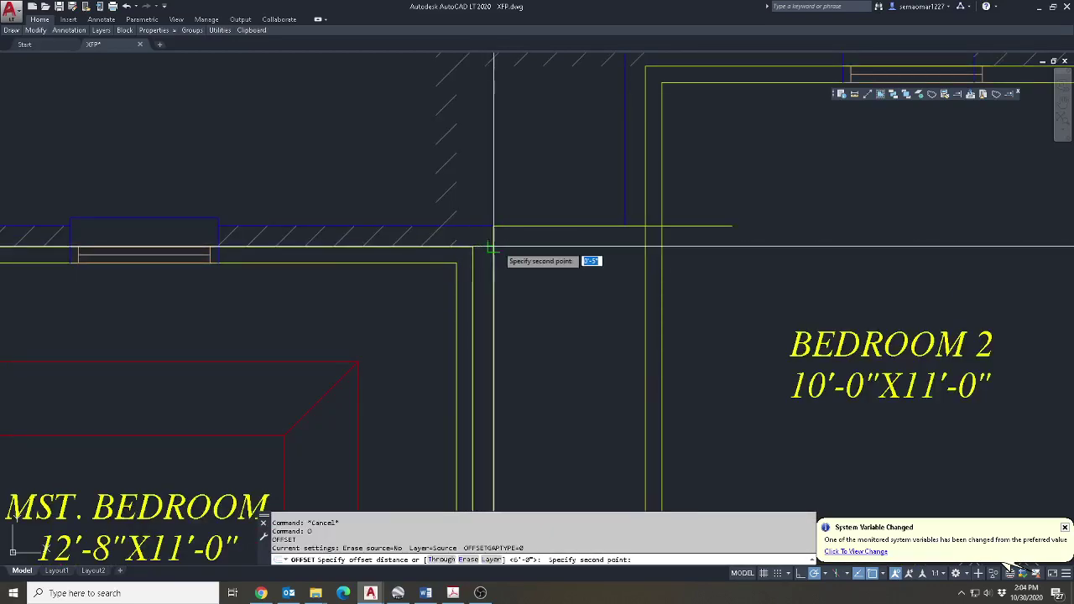
click(514, 226)
scroll(582, 388, down, 3)
click(582, 383)
click(582, 411)
key(Escape)
key(Return)
scroll(523, 391, up, 4)
click(525, 395)
click(553, 395)
click(622, 432)
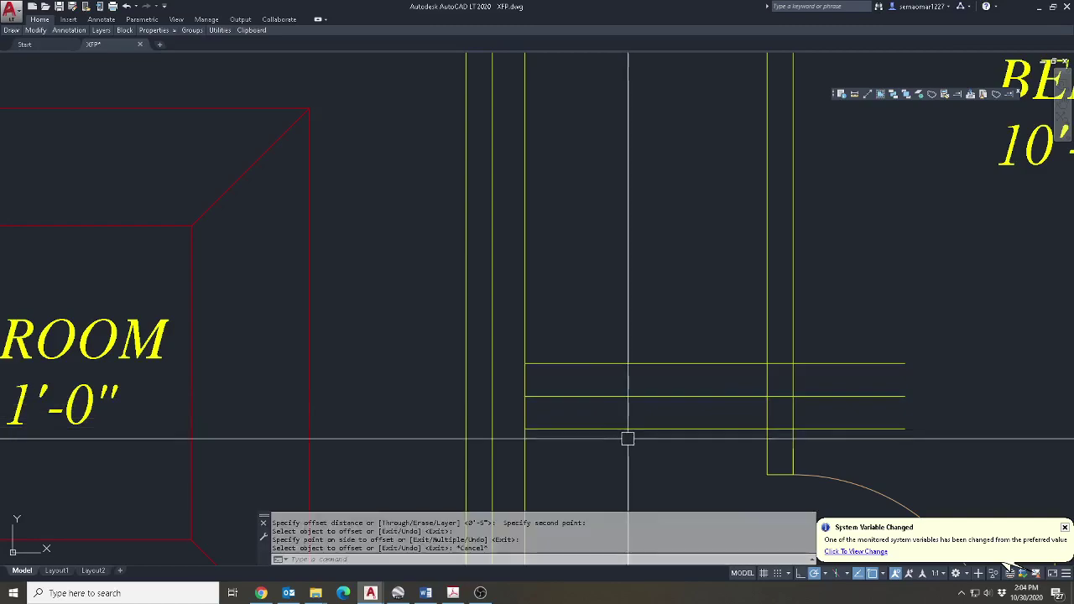
Move the three lower horizontal lines up 12".
key(Escape)
key(Escape)
scroll(671, 424, down, 3)
text(m)
key(Return)
click(670, 449)
click(640, 319)
key(Return)
click(647, 292)
text(12)
key(Return)
scroll(636, 277, down, 3)
key(Escape)
text(m)
key(Return)
click(647, 288)
click(643, 312)
scroll(647, 310, up, 3)
key(Return)
scroll(648, 310, up, 3)
scroll(748, 192, down, 1)
key(Escape)
key(Escape)
key(Escape)
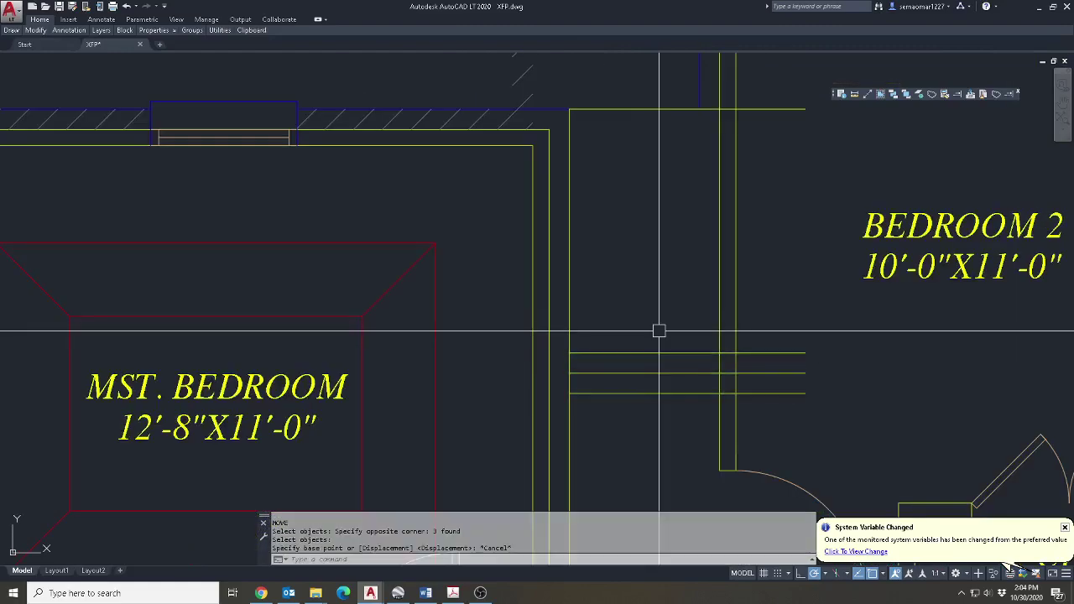
Fillet the uppermost of the three lines with the vertical line beside the master bedroom and with Bedroom 2's blue left exterior line.
text(f)
key(Return)
click(673, 353)
key(Escape)
key(Return)
click(658, 353)
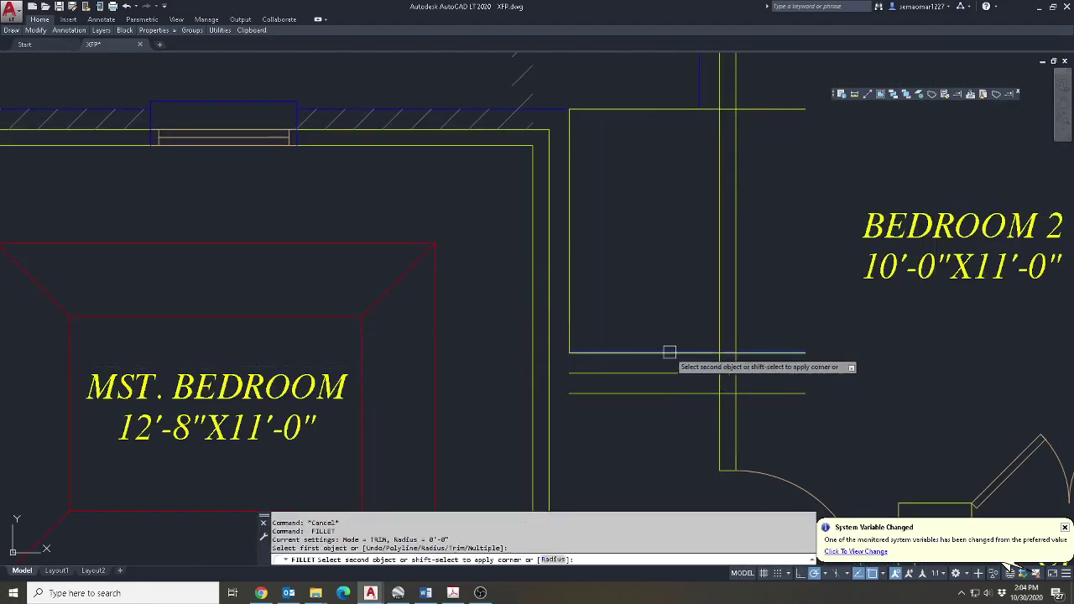
scroll(682, 282, up, 1)
scroll(670, 183, down, 1)
key(Escape)
Trim the recess's top line where it runs past Bedroom 2's blue left exterior line.
text(tr)
key(Return)
scroll(678, 269, up, 3)
click(622, 240)
key(Return)
click(659, 180)
click(657, 255)
key(Escape)
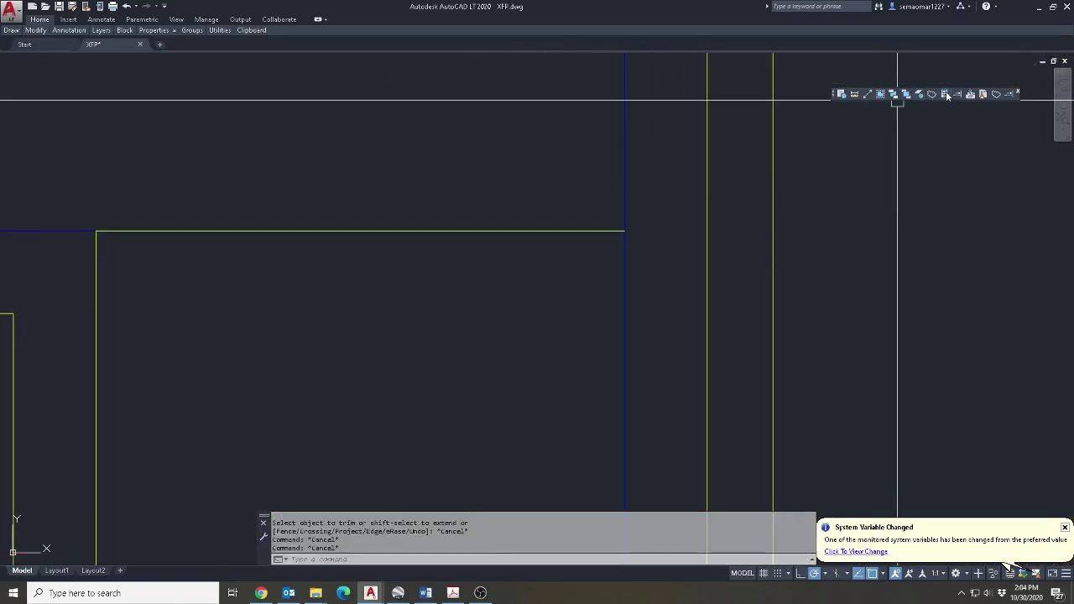
Match the recess's top line to the properties of the red shower line in the master bath.
click(947, 95)
scroll(779, 283, down, 6)
scroll(537, 251, up, 4)
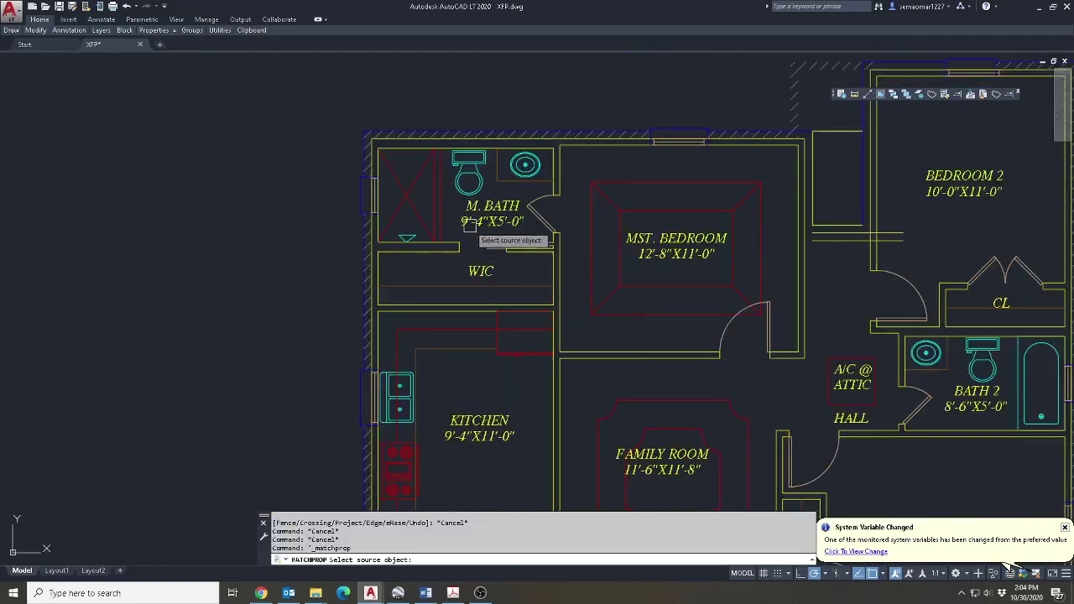
click(434, 195)
middle_drag(433, 194, 158, 396)
scroll(529, 319, up, 5)
click(529, 319)
click(552, 330)
key(Escape)
scroll(610, 257, down, 5)
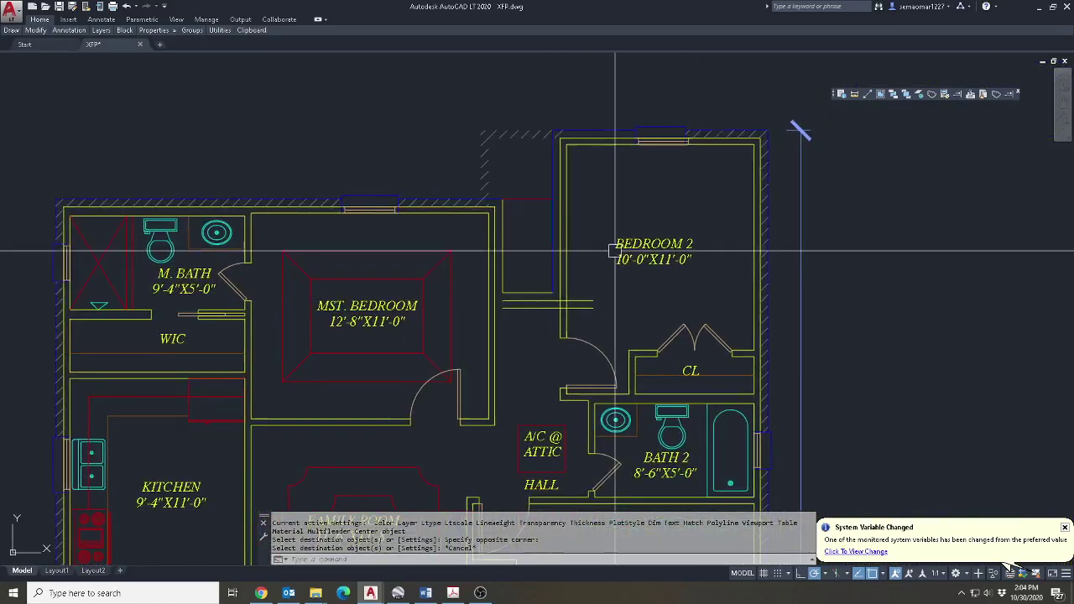
Start a distance measurement from the left side of the recess beside the master bedroom, and cancel it.
scroll(520, 252, up, 5)
click(855, 95)
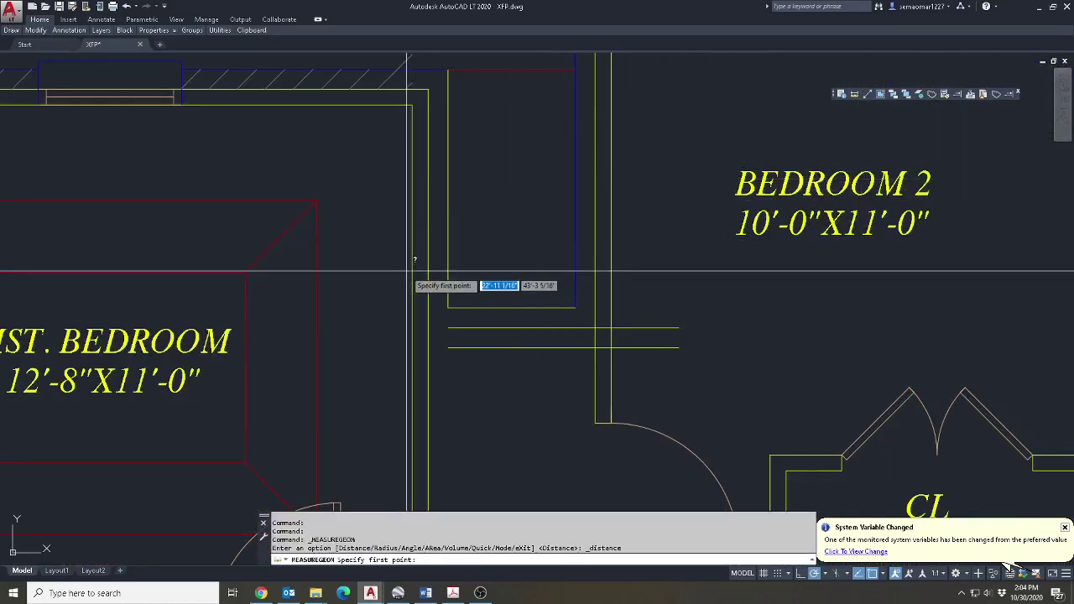
click(448, 160)
key(Escape)
scroll(573, 190, down, 6)
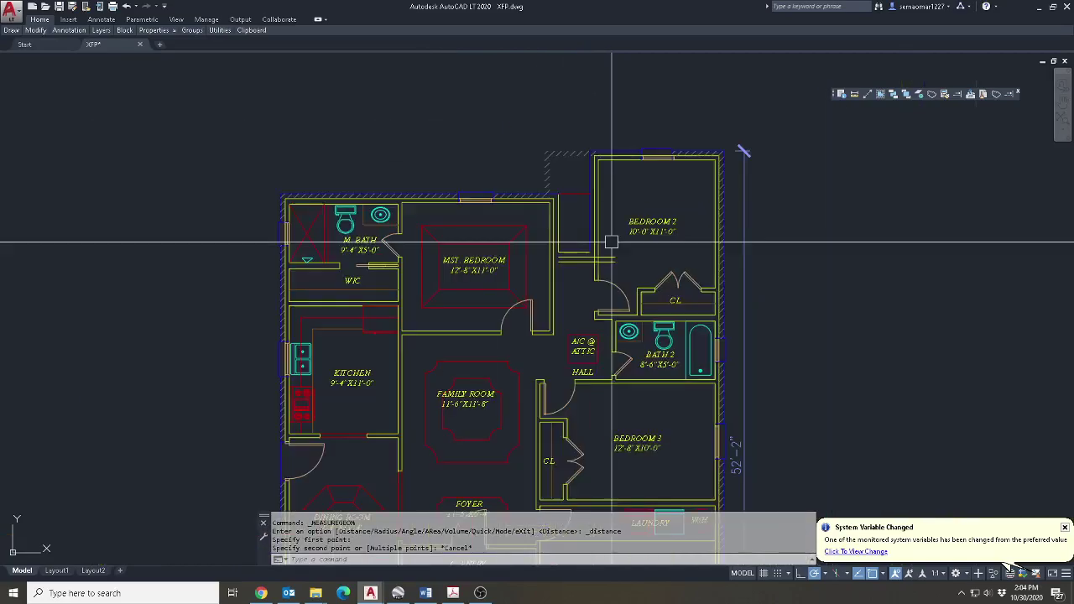
Review the overall floor plan and the new recess between the master bedroom and Bedroom 2.
scroll(629, 251, up, 4)
middle_drag(610, 301, 597, 298)
scroll(597, 298, down, 4)
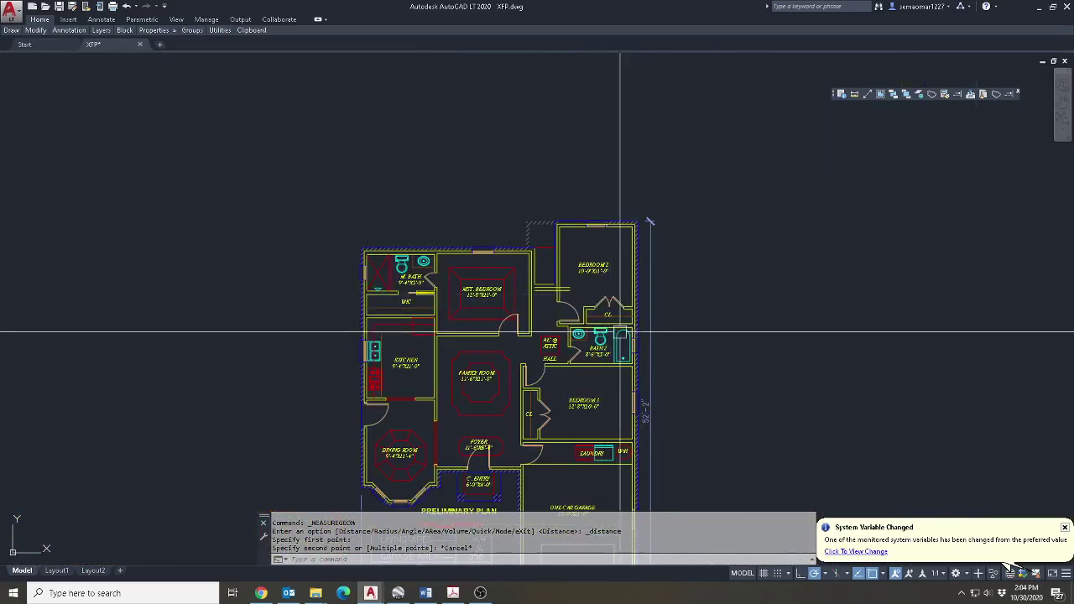
middle_drag(621, 386, 615, 213)
middle_drag(698, 150, 699, 284)
scroll(537, 247, up, 4)
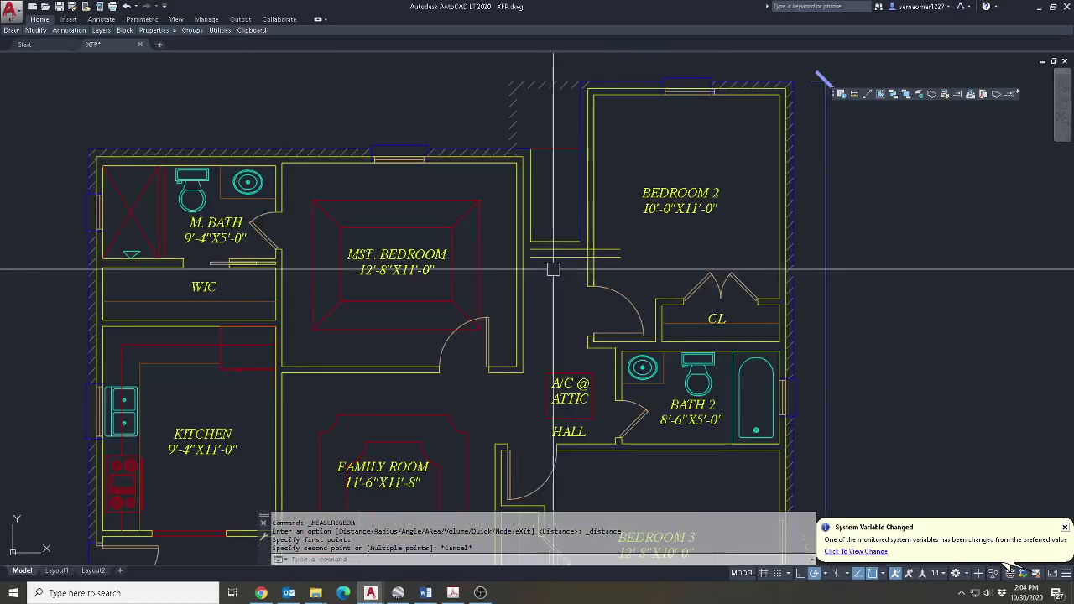
middle_drag(612, 146, 622, 181)
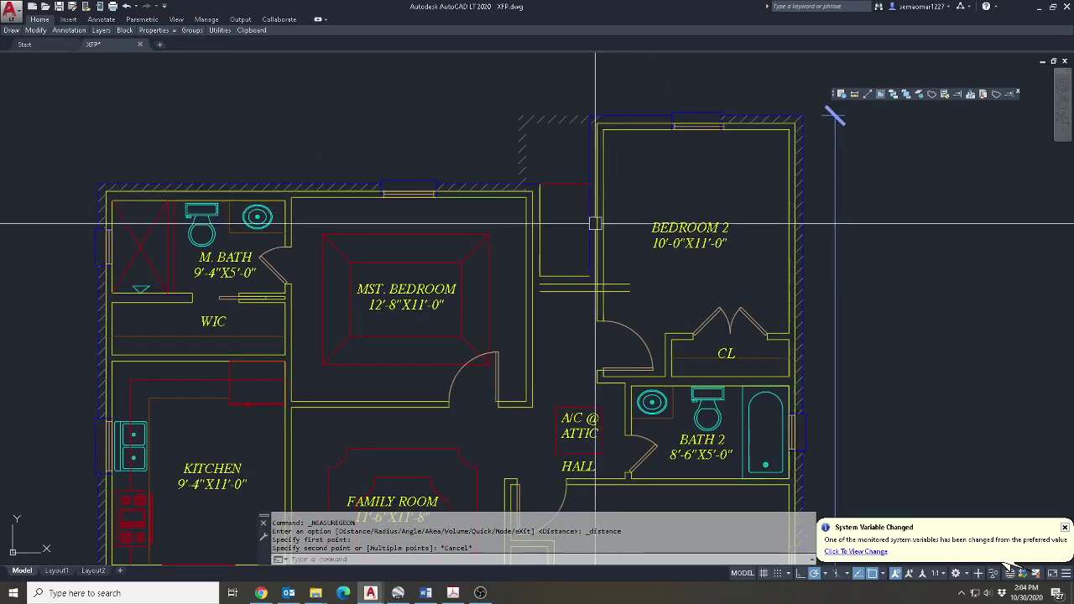
scroll(680, 359, down, 4)
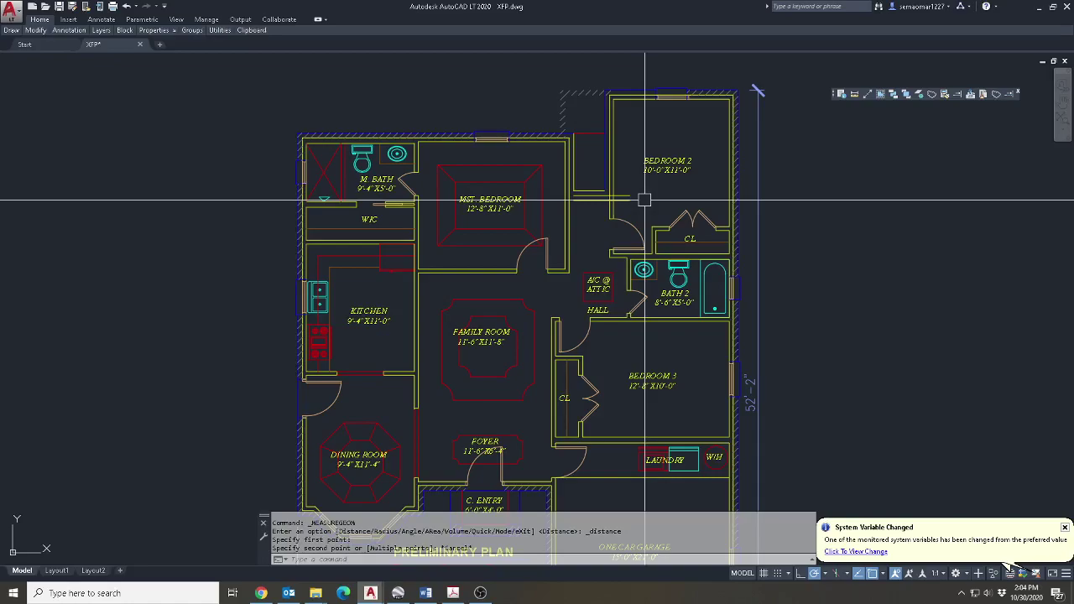
scroll(576, 115, up, 3)
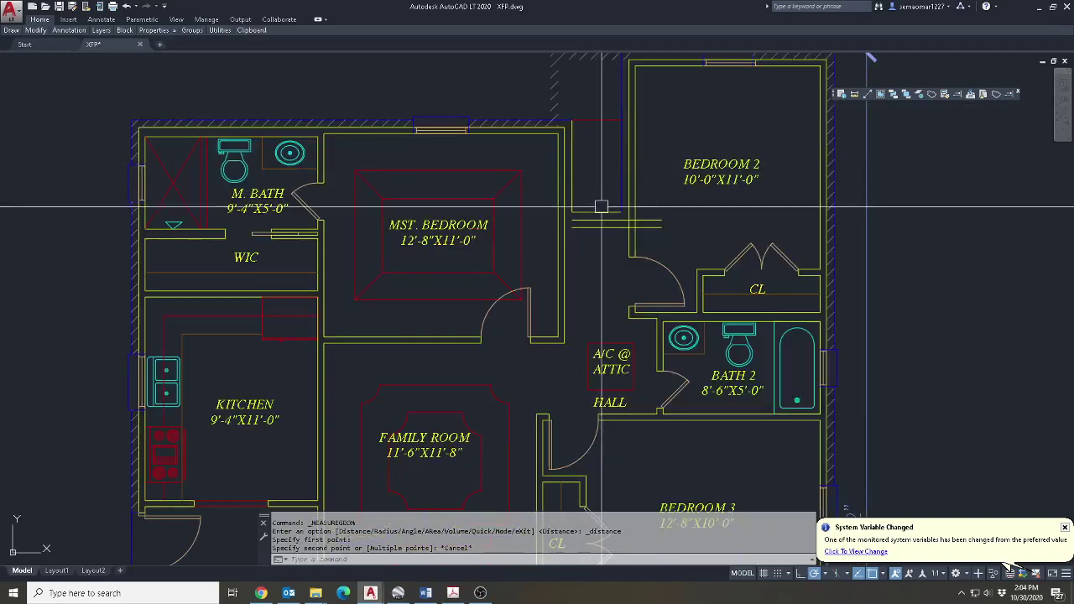
Move the master bedroom's right wall lines, the adjoining recess line and the tray ceiling's right edges 8" left.
key(Escape)
key(Escape)
text(m)
key(Return)
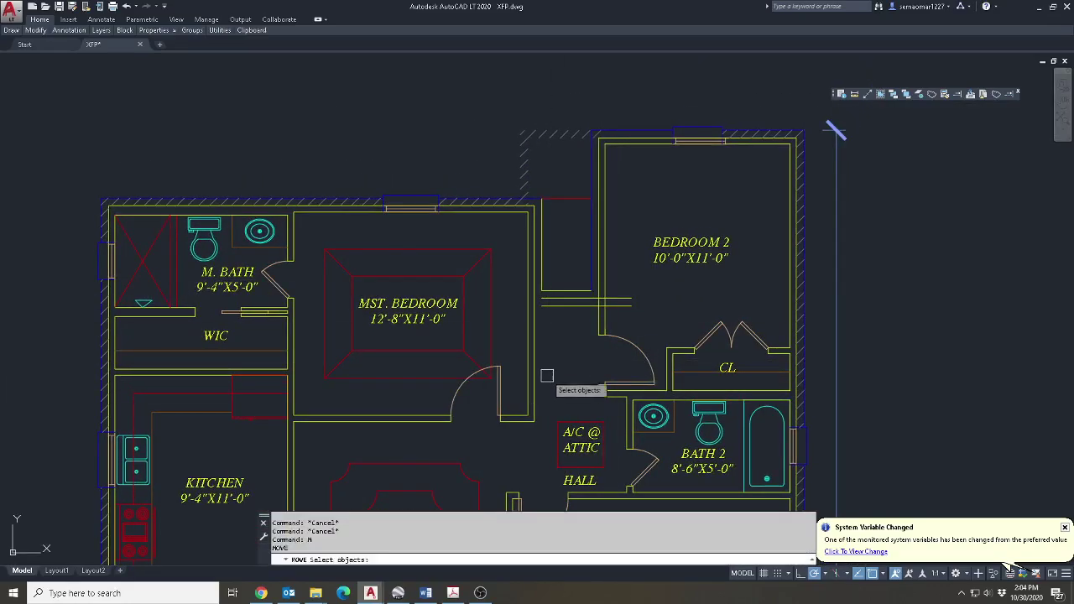
click(550, 332)
click(525, 296)
scroll(528, 294, up, 2)
click(508, 352)
click(582, 102)
click(457, 331)
click(427, 359)
middle_drag(477, 432, 495, 303)
key(Return)
click(608, 254)
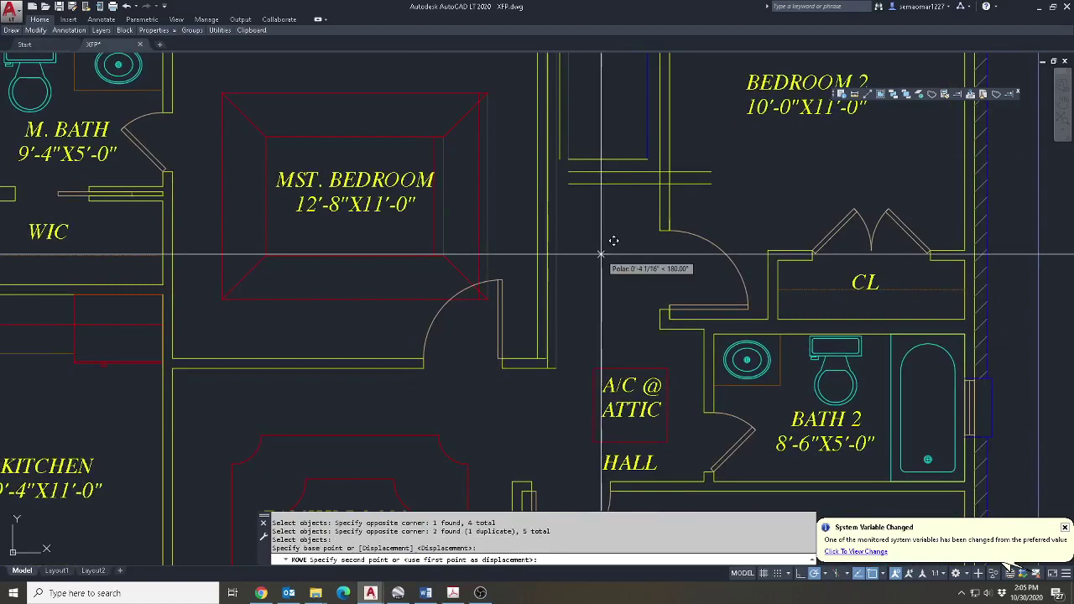
key(Return)
Measure the recess width from the lower end of its left line to Bedroom 2's blue exterior line.
middle_drag(634, 175, 589, 357)
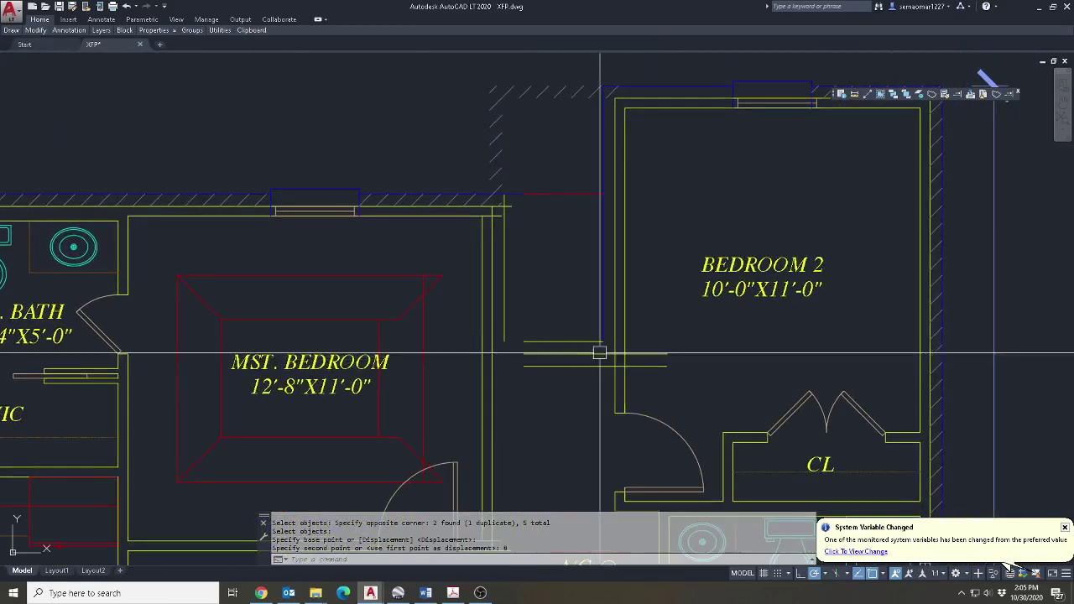
click(856, 95)
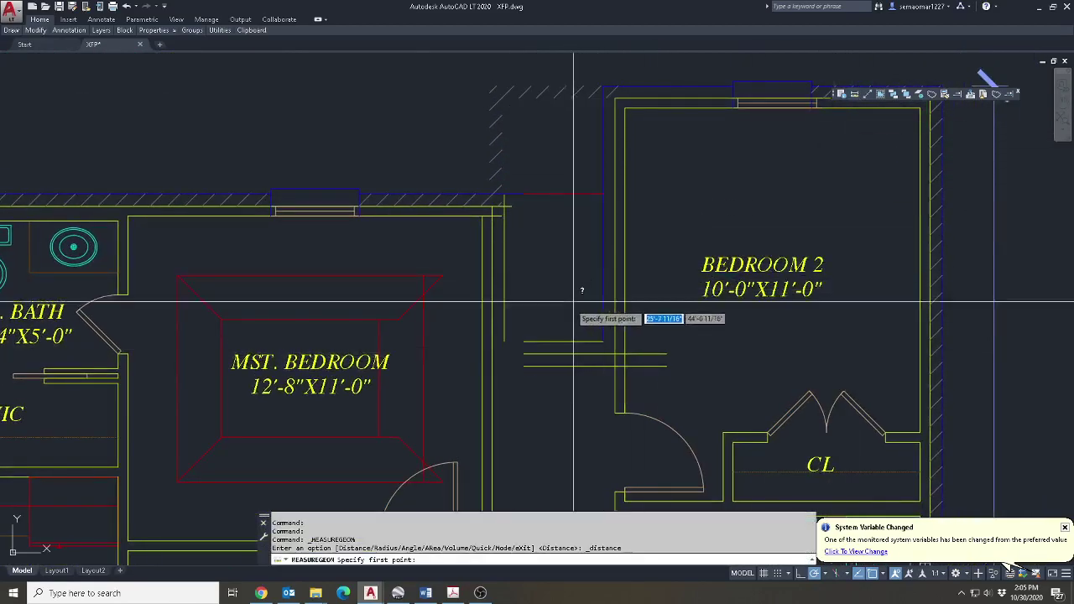
click(504, 342)
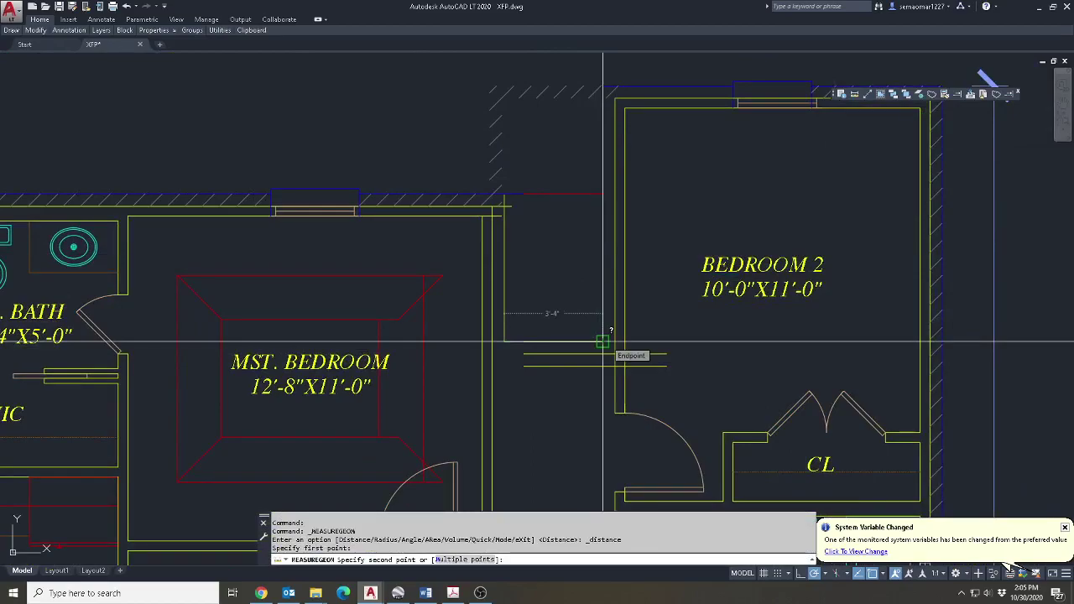
key(Escape)
middle_drag(506, 393, 664, 278)
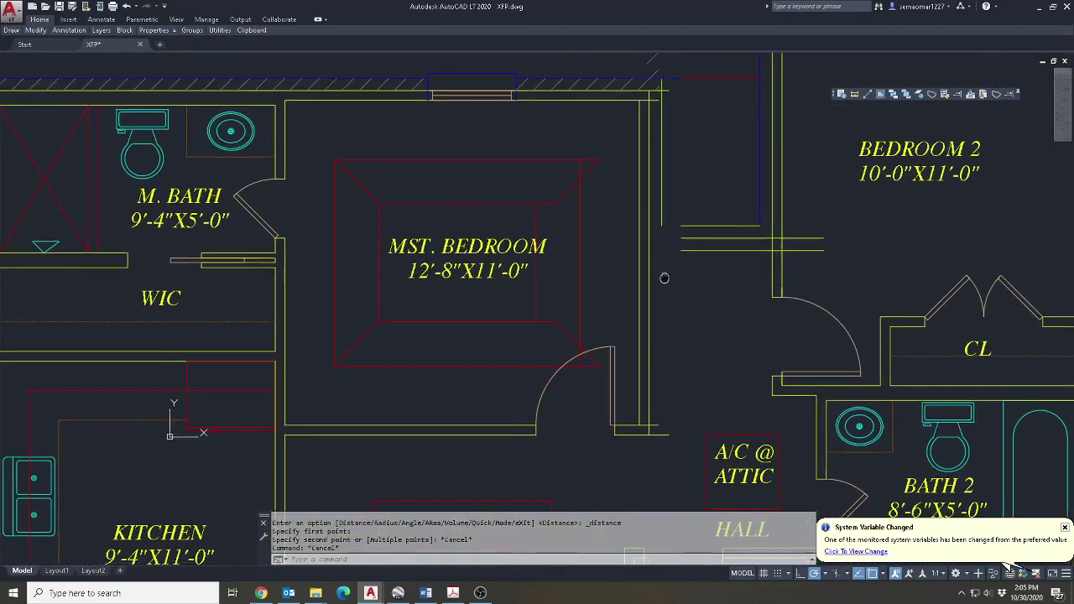
text(M)
key(Return)
click(666, 265)
click(654, 177)
key(Escape)
text(M)
key(Return)
key(Escape)
key(Escape)
Fillet the inner and outer wall lines into clean corners at the master bedroom's lower-right corner beside the door.
scroll(631, 442, up, 2)
text(F)
key(Return)
click(636, 416)
click(652, 389)
key(Escape)
key(Escape)
key(Return)
click(643, 400)
click(628, 418)
key(Return)
click(634, 429)
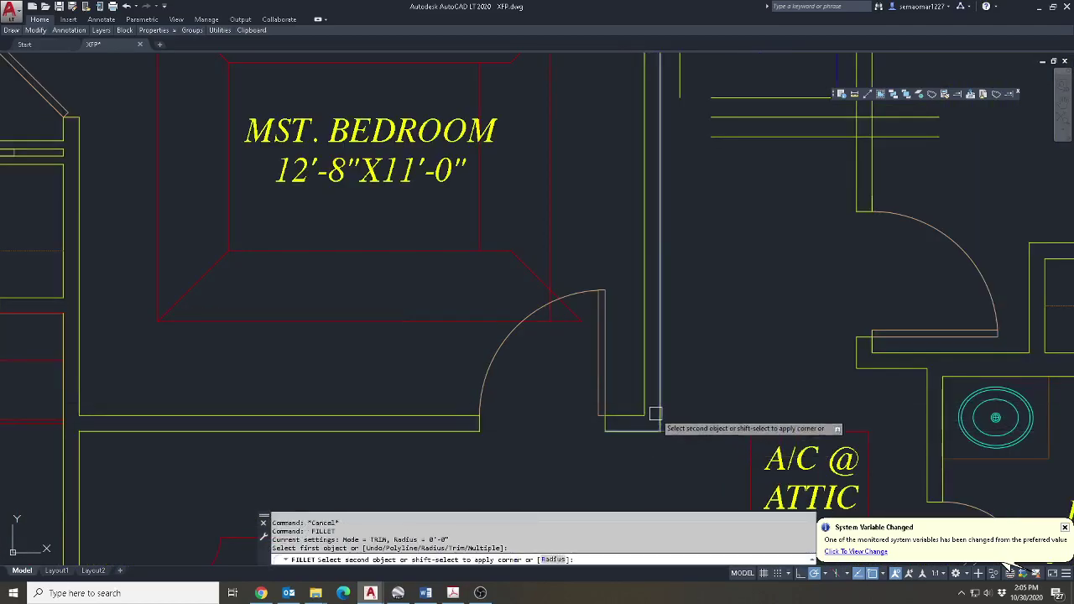
click(655, 412)
Fillet the horizontal lines at the bottom of the recess with the vertical lines beside the master bedroom.
scroll(665, 394, down, 2)
scroll(718, 199, up, 4)
key(Escape)
text(F)
key(Return)
click(668, 221)
click(607, 200)
key(Escape)
Trim the vertical wall lines crossing both ends of the recess's bottom wall to open the wall junctions.
text(ex)
key(Return)
key(Escape)
text(tr)
key(Return)
click(700, 240)
scroll(597, 251, up, 4)
click(538, 380)
scroll(537, 297, down, 4)
key(Escape)
key(Escape)
scroll(868, 298, up, 4)
text(tr)
key(Return)
click(865, 234)
click(806, 384)
key(Return)
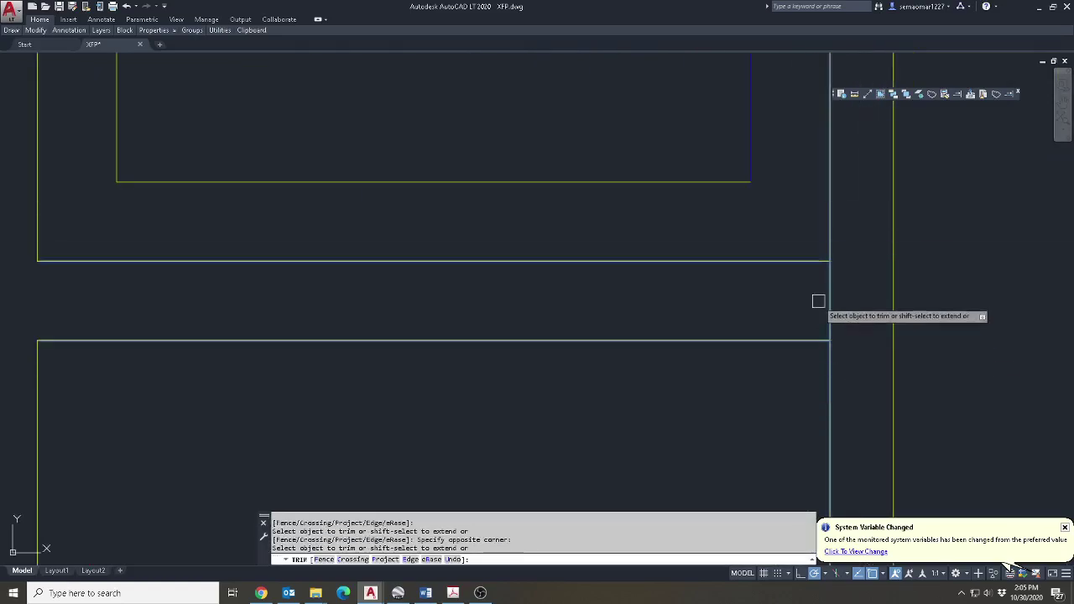
key(Escape)
key(Escape)
key(Escape)
Match the recess's left and bottom exterior lines to the properties of Bedroom 2's blue exterior line.
click(943, 94)
scroll(740, 182, down, 4)
click(744, 178)
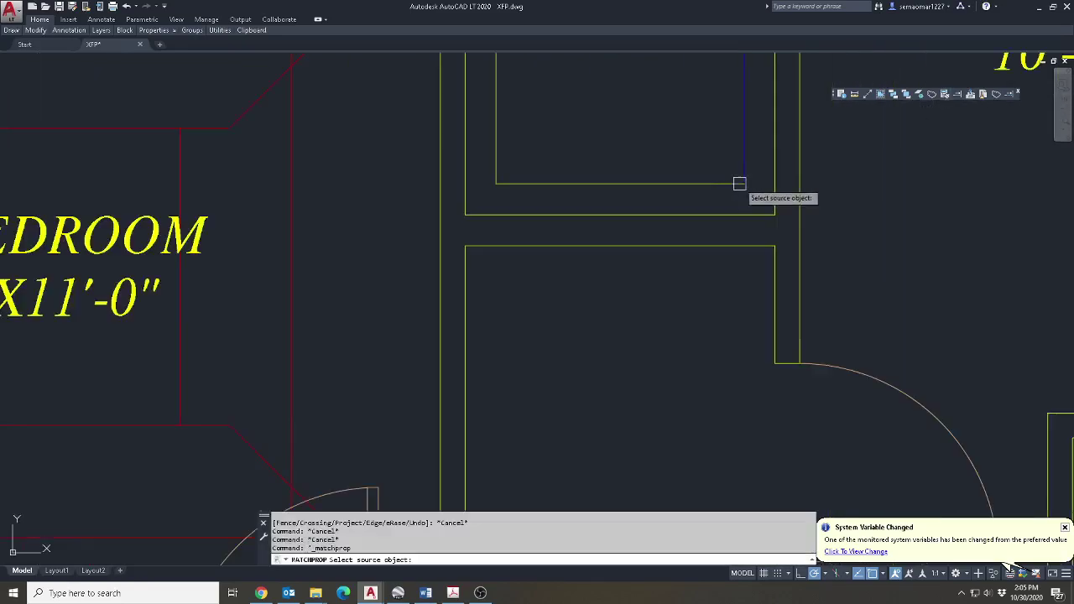
click(703, 174)
click(634, 192)
key(Escape)
Fillet the wall and blue exterior lines into clean corners where the master bedroom's top wall meets the recess.
scroll(499, 150, down, 4)
scroll(530, 325, up, 5)
text(f)
key(Return)
click(484, 293)
key(Escape)
key(Return)
scroll(523, 270, up, 2)
click(521, 271)
key(Escape)
key(Return)
click(566, 221)
click(592, 274)
key(Escape)
key(Escape)
scroll(602, 263, down, 5)
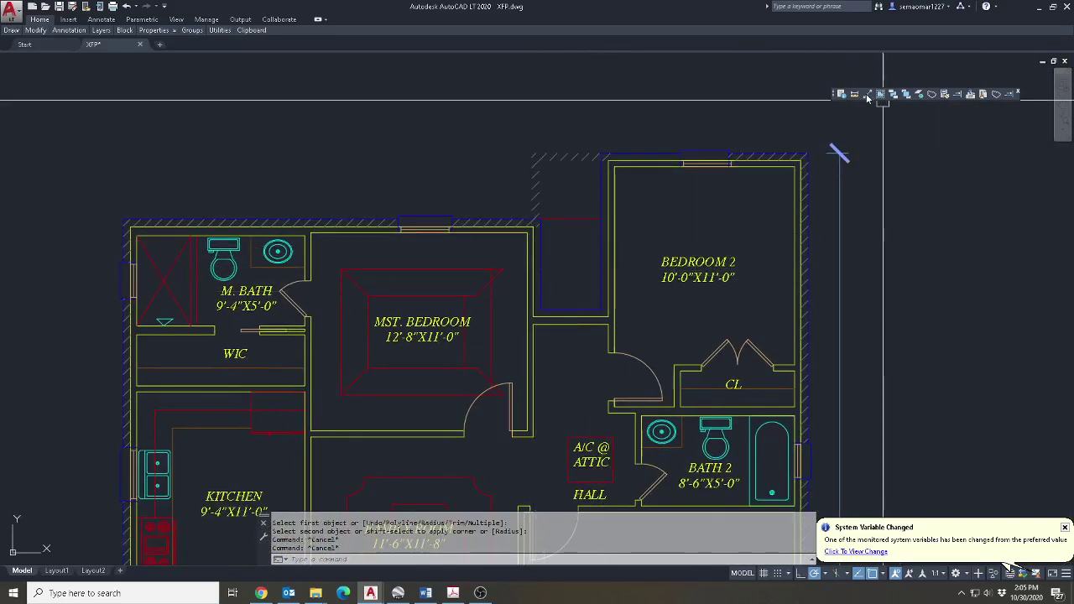
Measure the recess width from its lower-left blue corner to Bedroom 2's blue exterior line.
click(868, 95)
scroll(566, 284, up, 4)
click(499, 344)
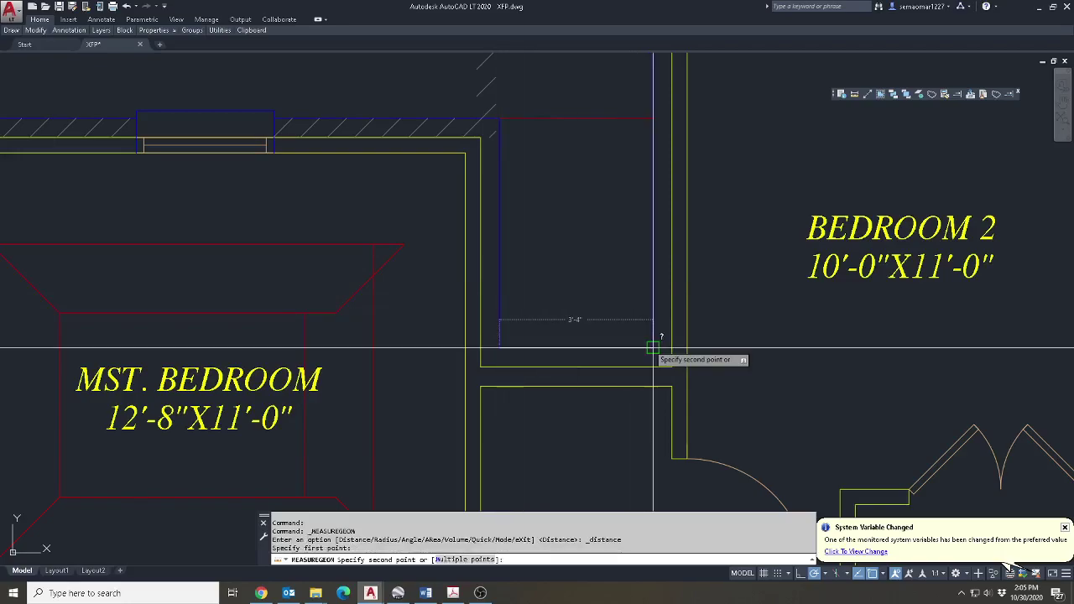
key(Escape)
scroll(653, 347, down, 5)
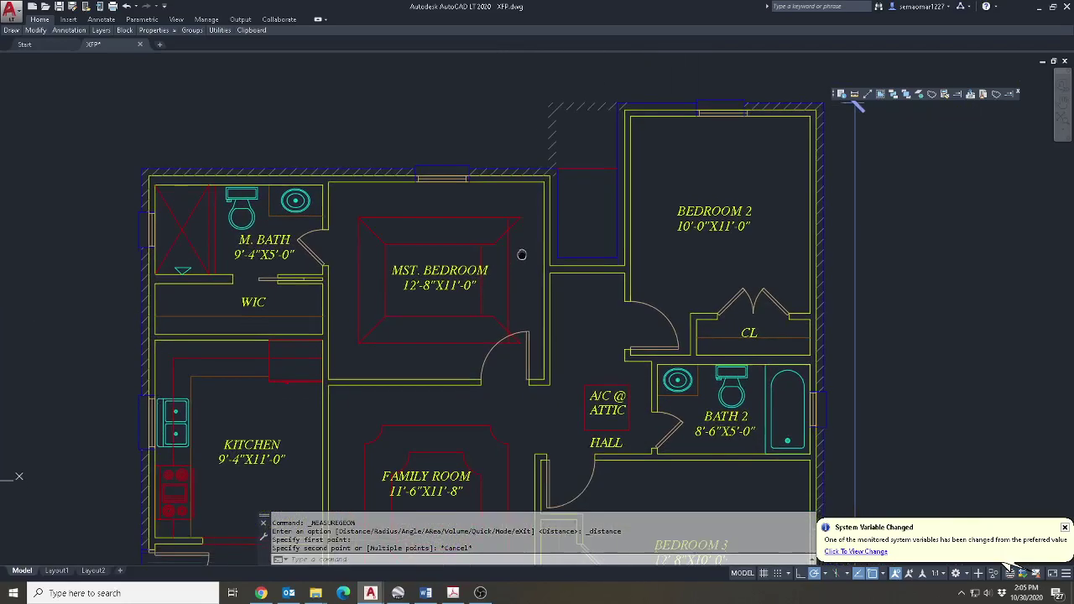
Measure from the master bedroom's inner upper-right corner to the window in its top wall.
mouse_move(683, 361)
middle_down()
mouse_move(667, 263)
mouse_move(639, 325)
middle_up()
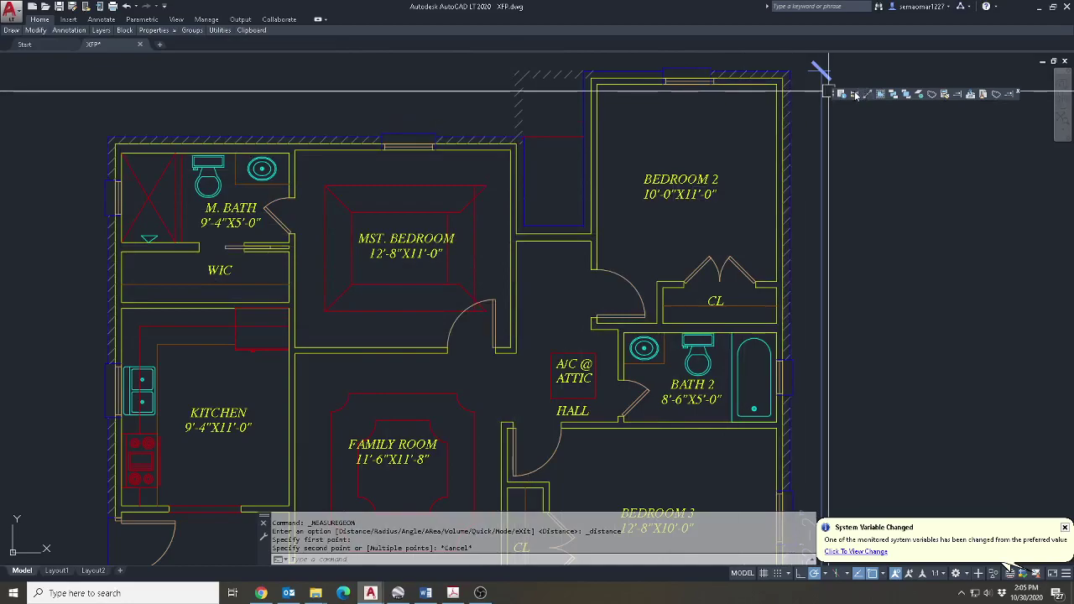
scroll(514, 154, up, 2)
click(510, 151)
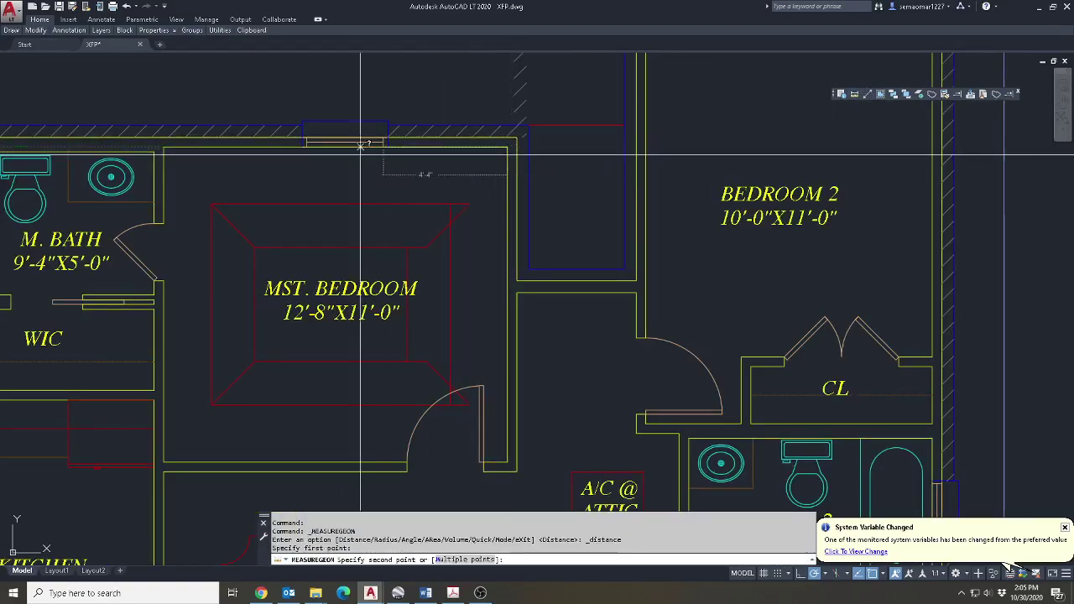
key(Escape)
scroll(373, 244, down, 2)
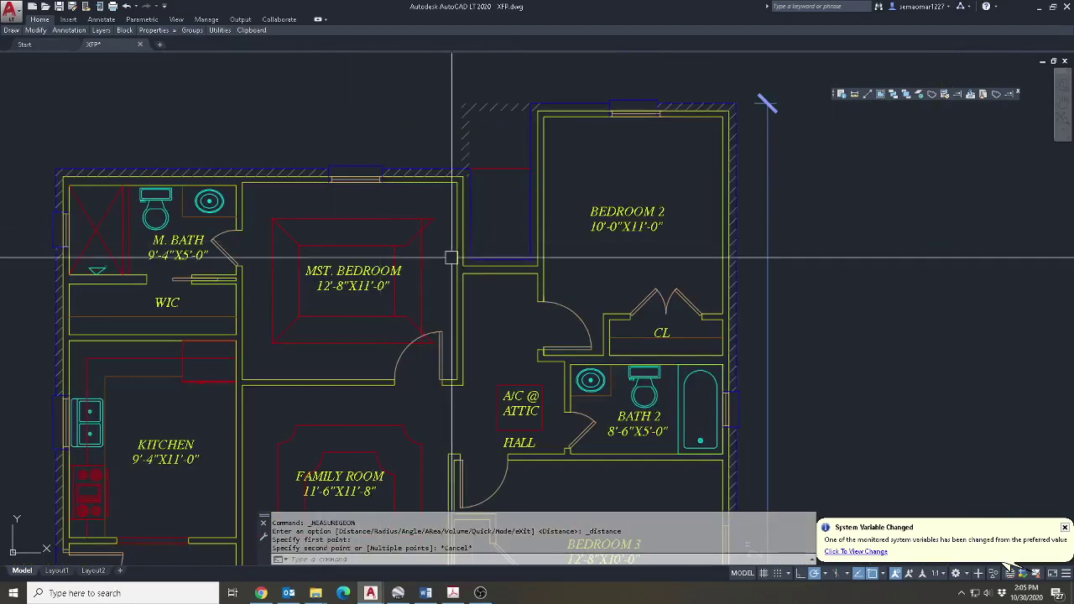
Measure along the recess's blue bottom line from its left corner to its right corner.
scroll(483, 277, up, 2)
key(Escape)
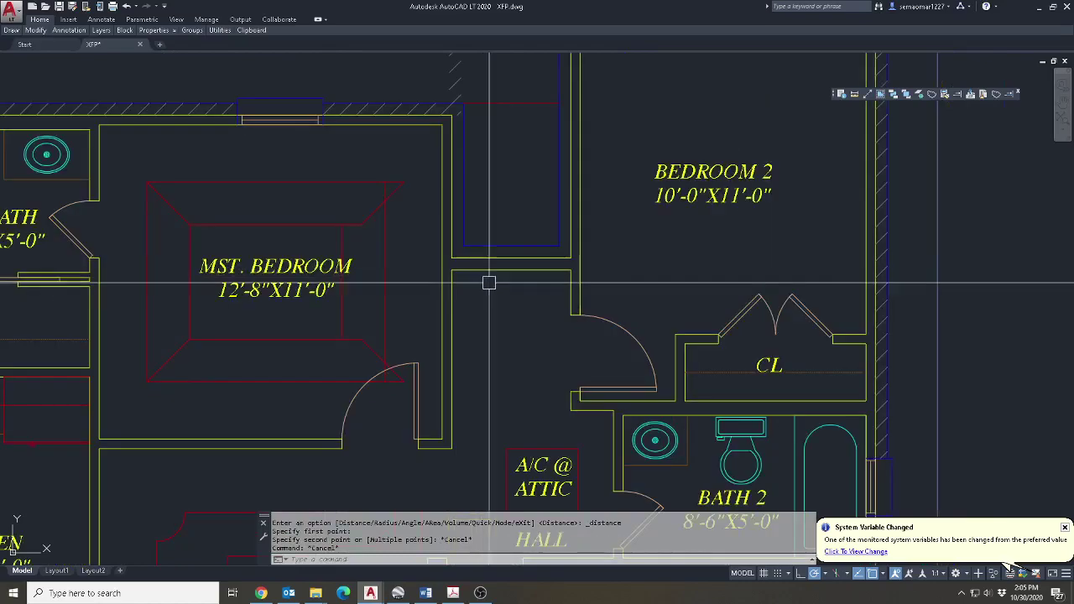
click(867, 96)
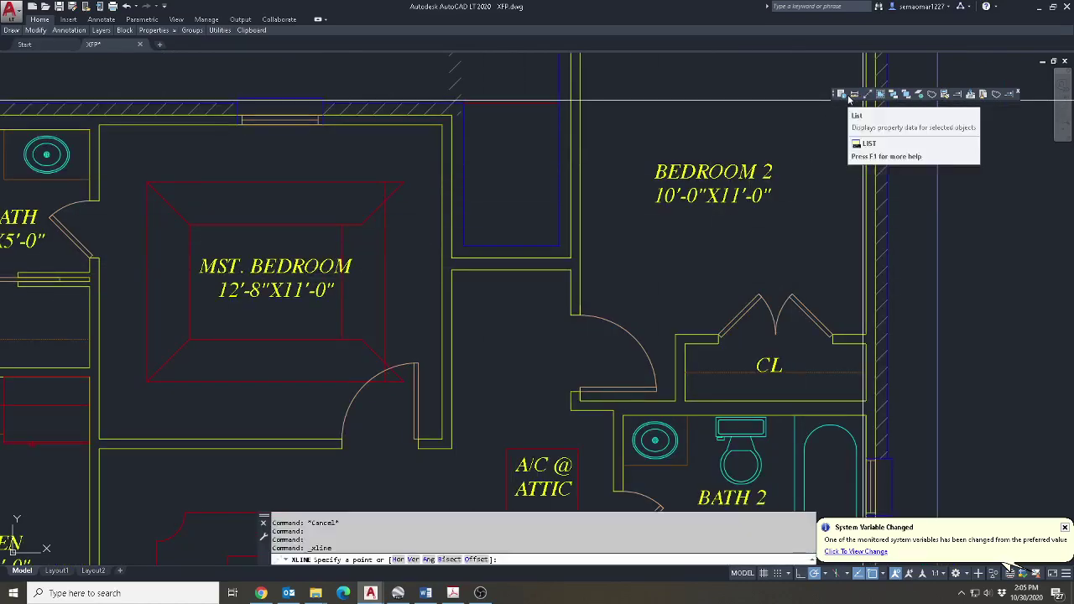
click(464, 246)
key(Escape)
key(Escape)
key(Escape)
key(Escape)
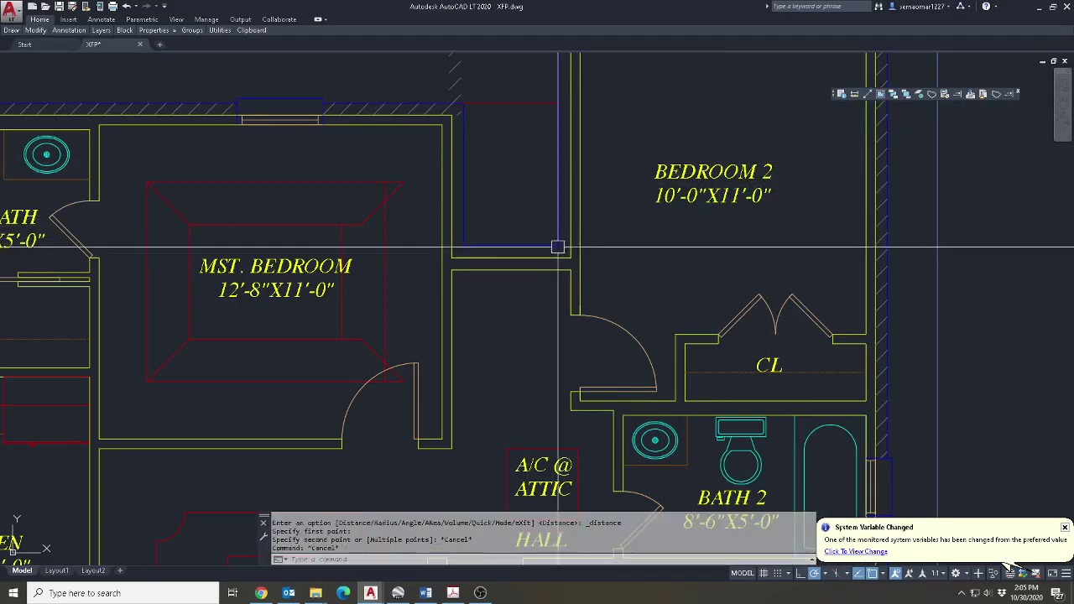
Draw a vertical line from the midpoint of the recess's blue bottom line down to the hall-side wall line.
scroll(556, 243, up, 4)
text(l)
key(Return)
click(438, 242)
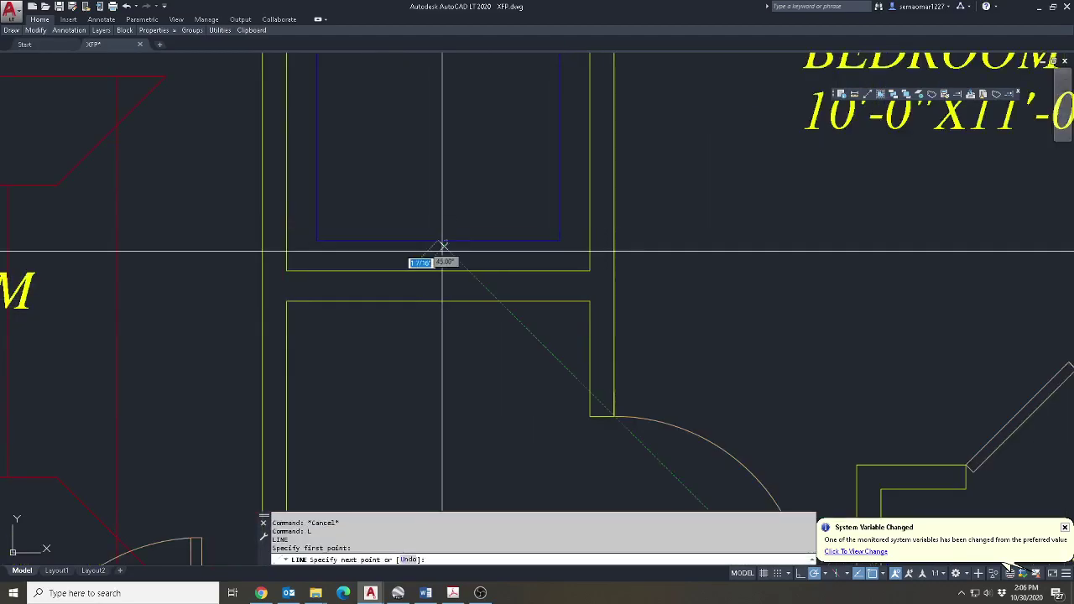
click(438, 300)
key(Escape)
Offset the vertical midpoint line below the recess 1'-6" to the right.
text(o)
key(Return)
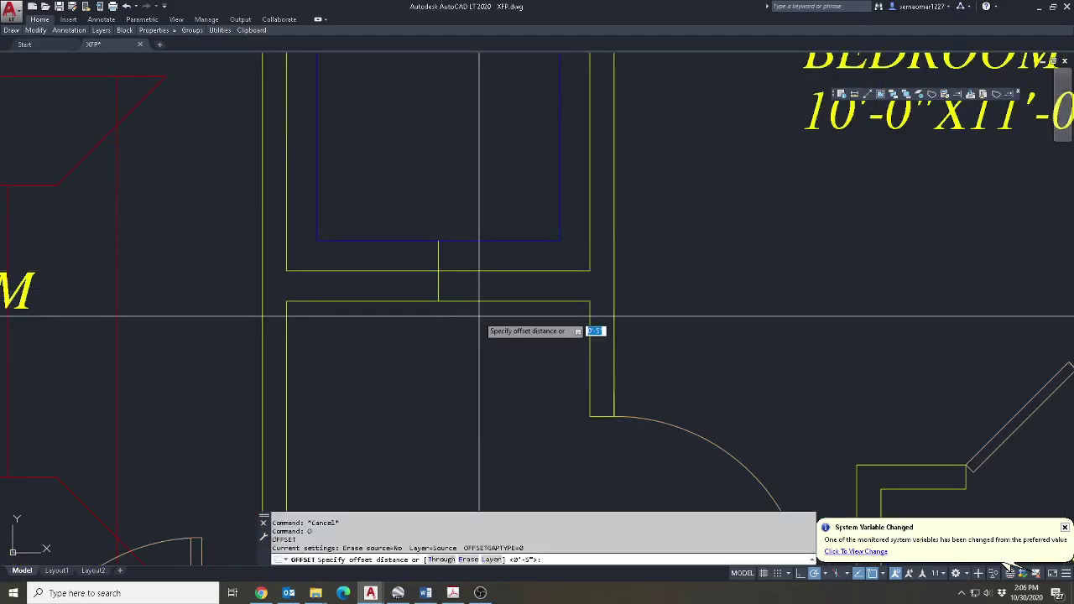
text(1'6)
key(Return)
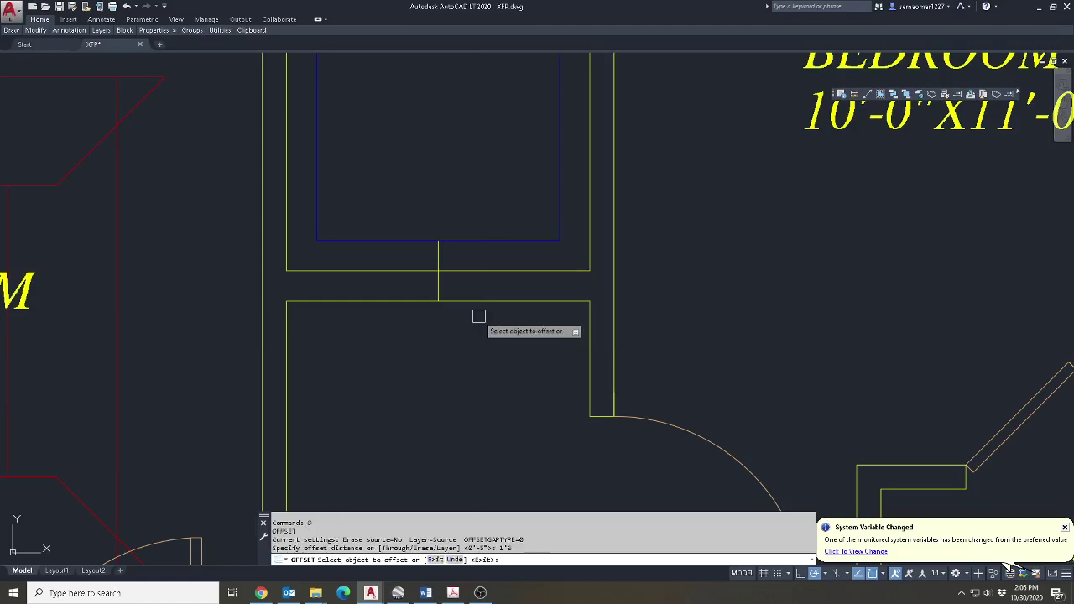
scroll(430, 272, up, 4)
key(Escape)
key(Escape)
key(Escape)
key(Escape)
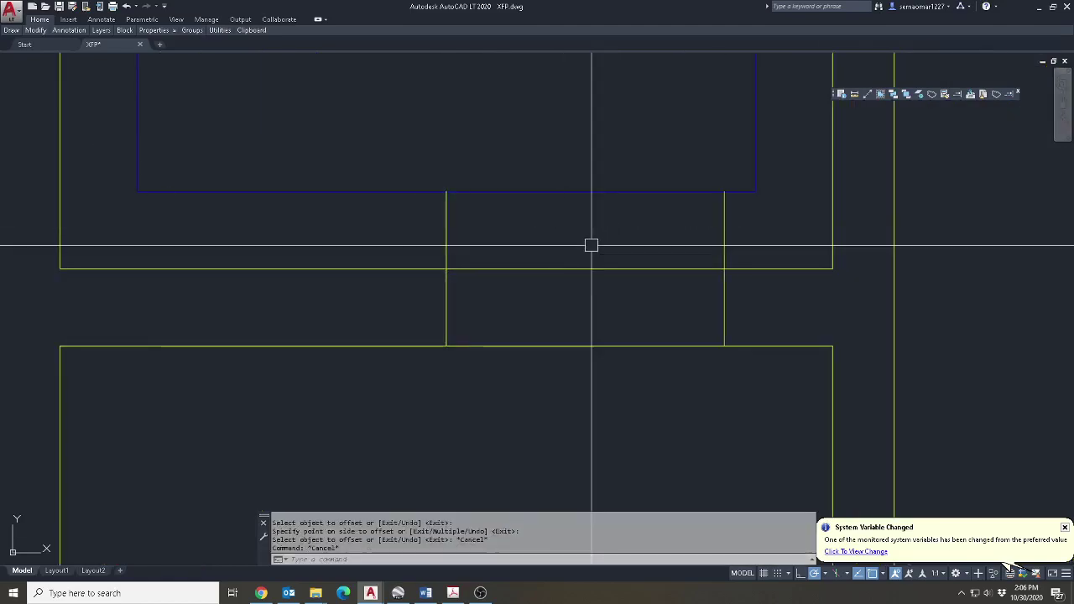
key(Return)
key(Return)
key(Escape)
text(2)
key(Return)
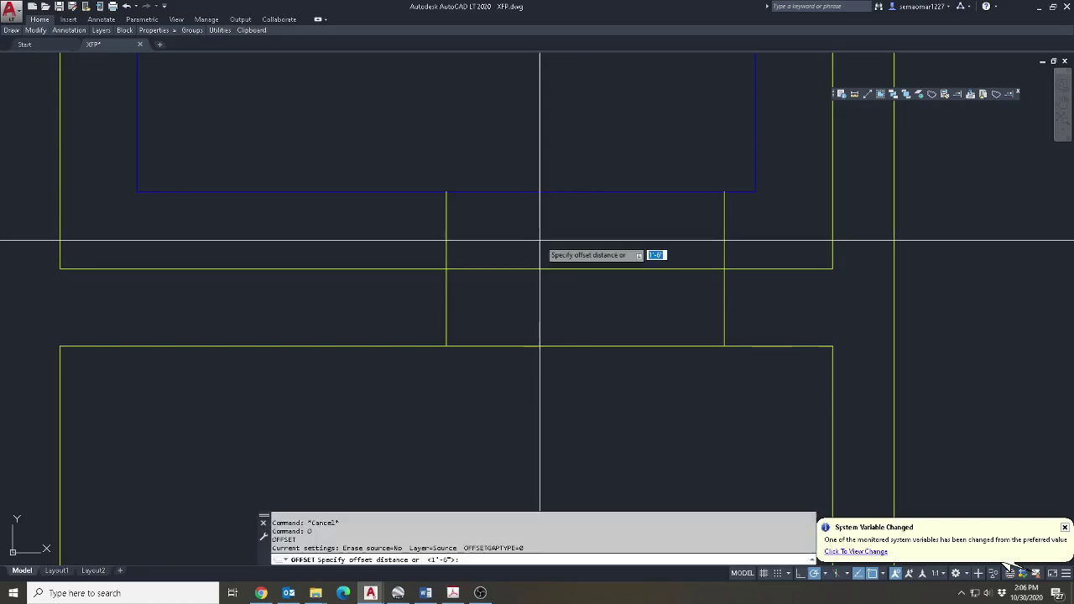
scroll(528, 239, down, 3)
key(Escape)
Erase the vertical midpoint line and its offset copy below the recess.
text(e)
key(Return)
click(722, 253)
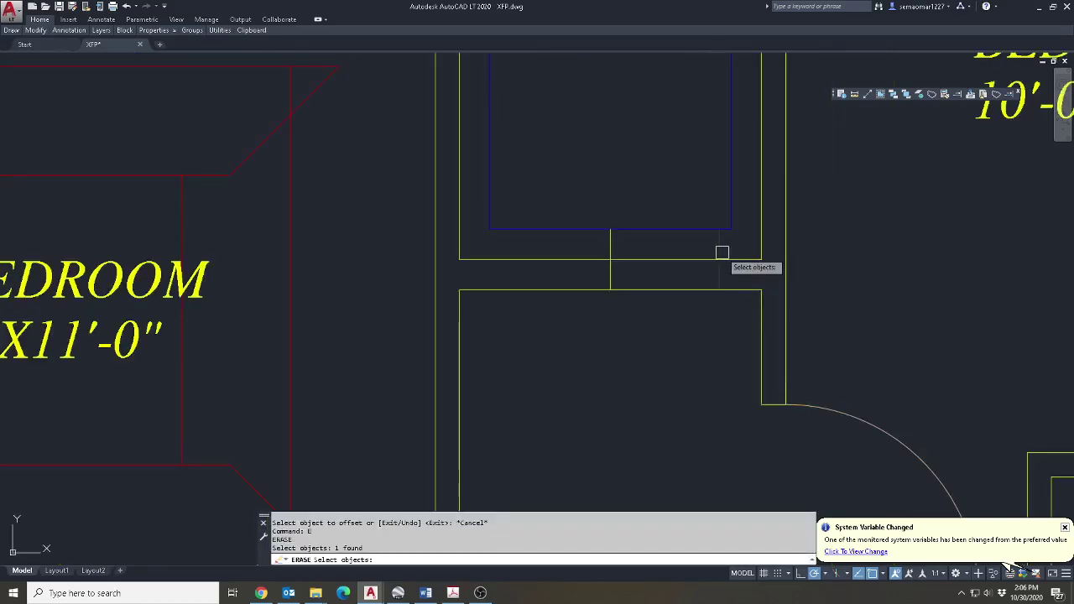
scroll(580, 245, down, 4)
scroll(608, 333, up, 1)
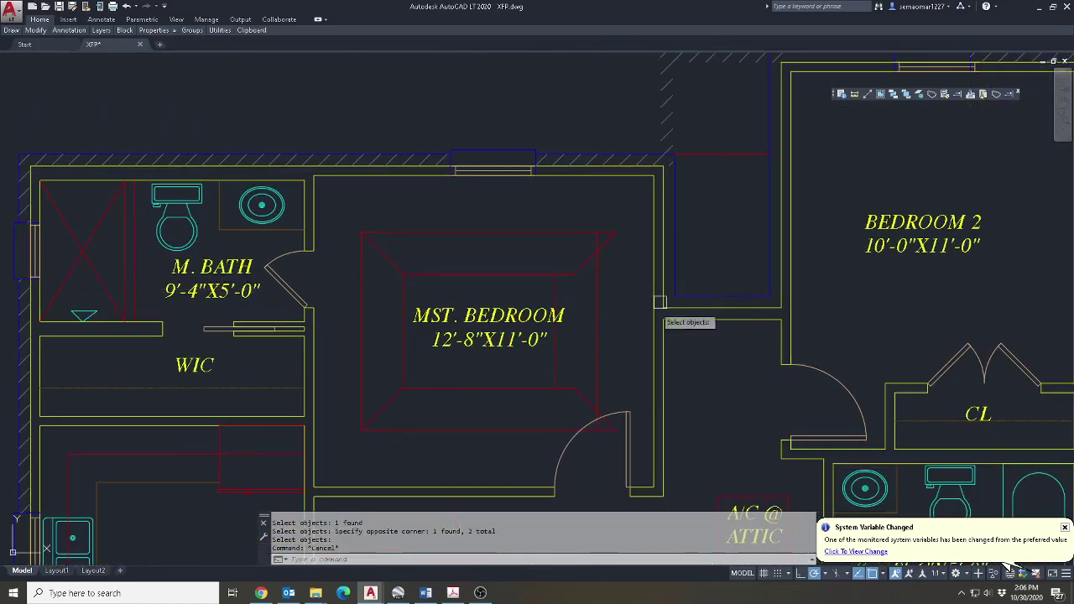
key(Escape)
Move the master bedroom's right wall lines, the recess's left blue line and the tray ceiling's right-side lines 4" left.
text(m)
key(Return)
click(608, 333)
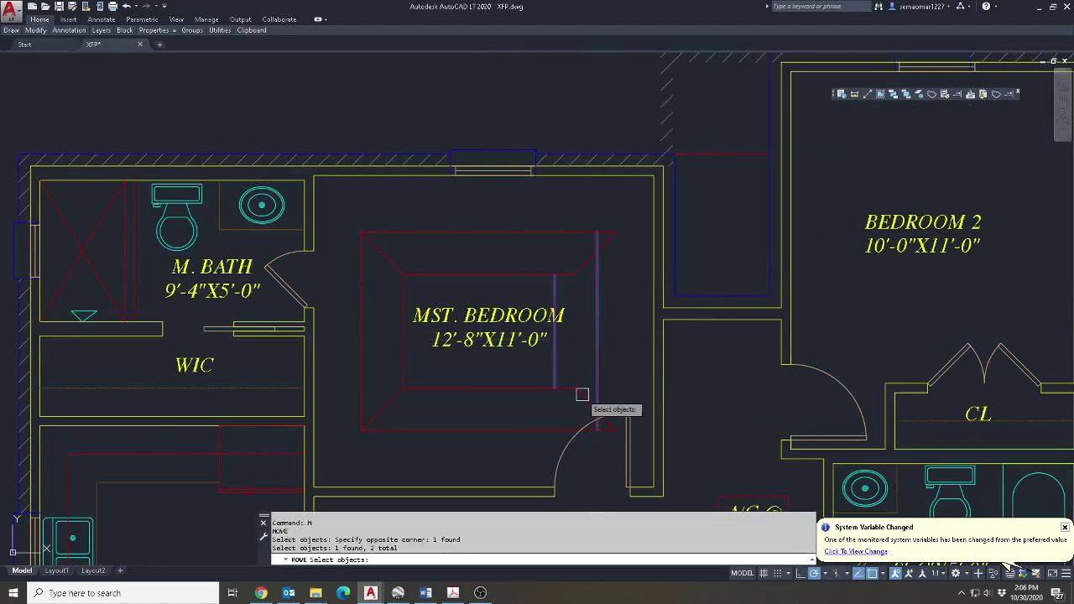
click(700, 232)
click(631, 262)
click(673, 383)
click(646, 422)
middle_drag(683, 225, 677, 179)
scroll(678, 180, up, 2)
key(Return)
click(713, 161)
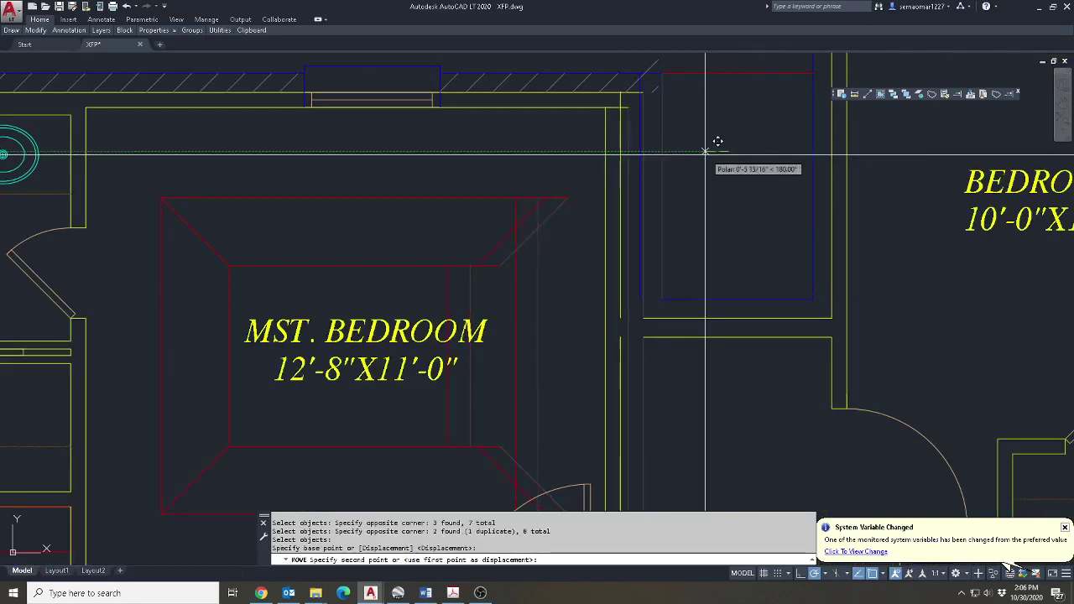
text(4)
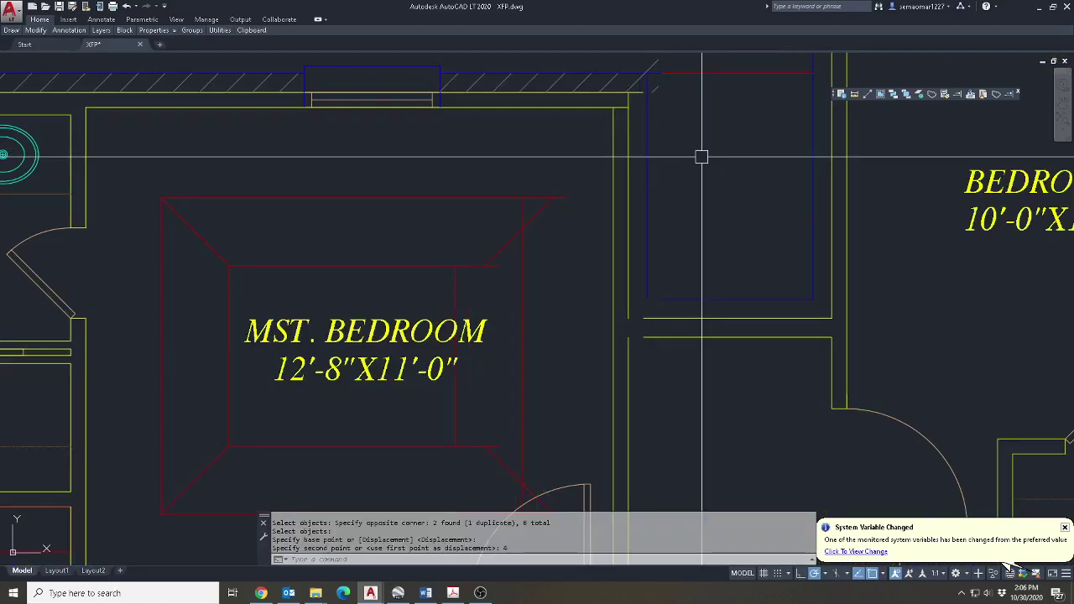
Move the previously selected wall, recess and tray ceiling lines another 5" left.
text(m)
key(Return)
text(p)
key(Return)
key(Return)
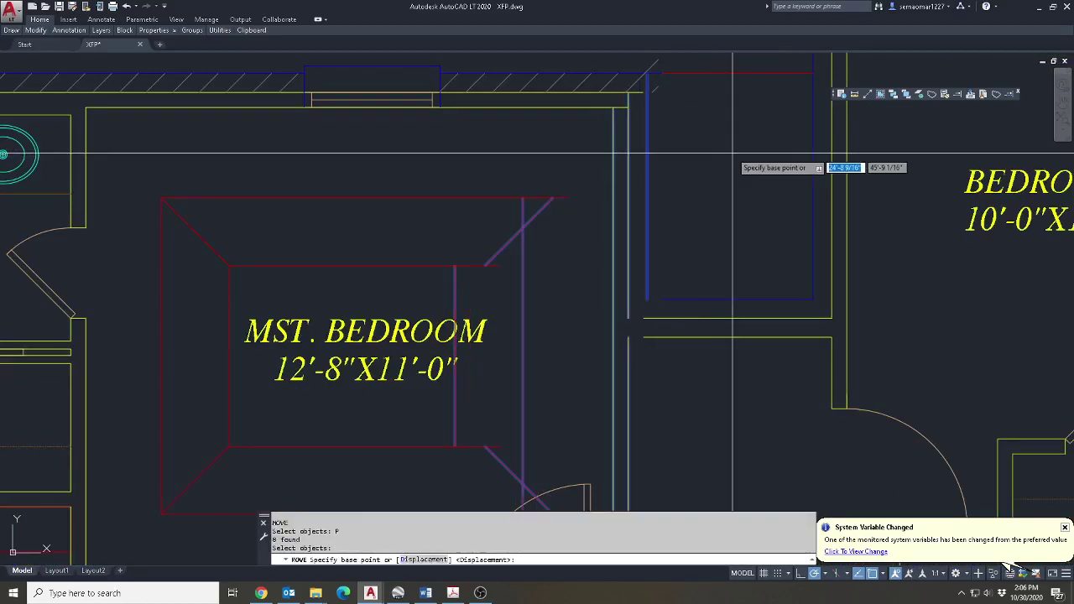
click(731, 154)
text(5)
key(Return)
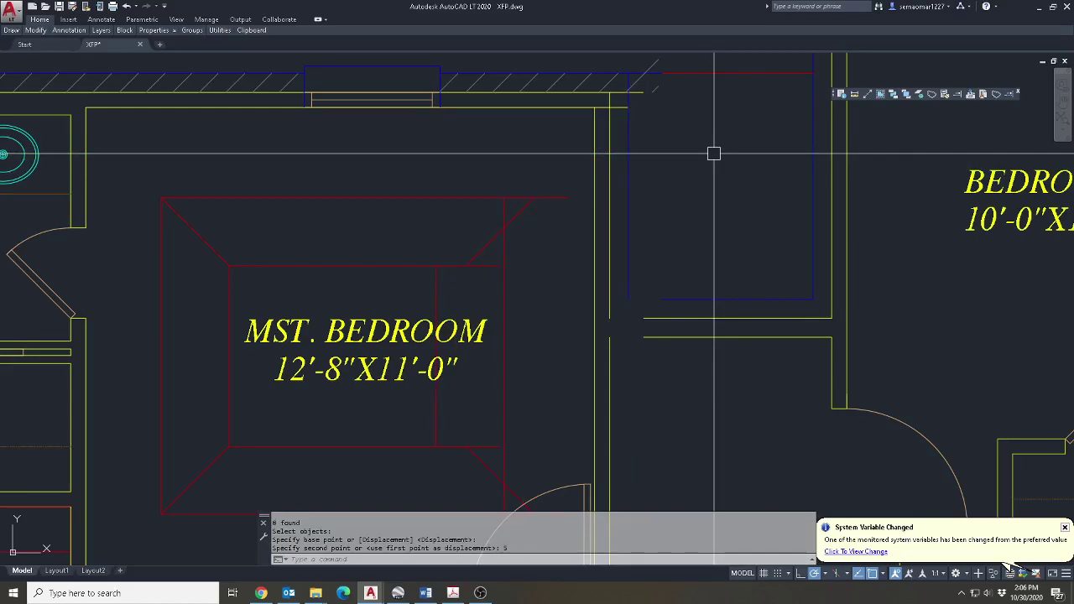
Shift the same previous selection of wall, recess and tray ceiling lines a further 4" left.
text(m)
key(Return)
text(p)
key(Return)
click(735, 151)
text(4)
key(Return)
key(Escape)
key(Escape)
key(Escape)
middle_drag(456, 295, 524, 244)
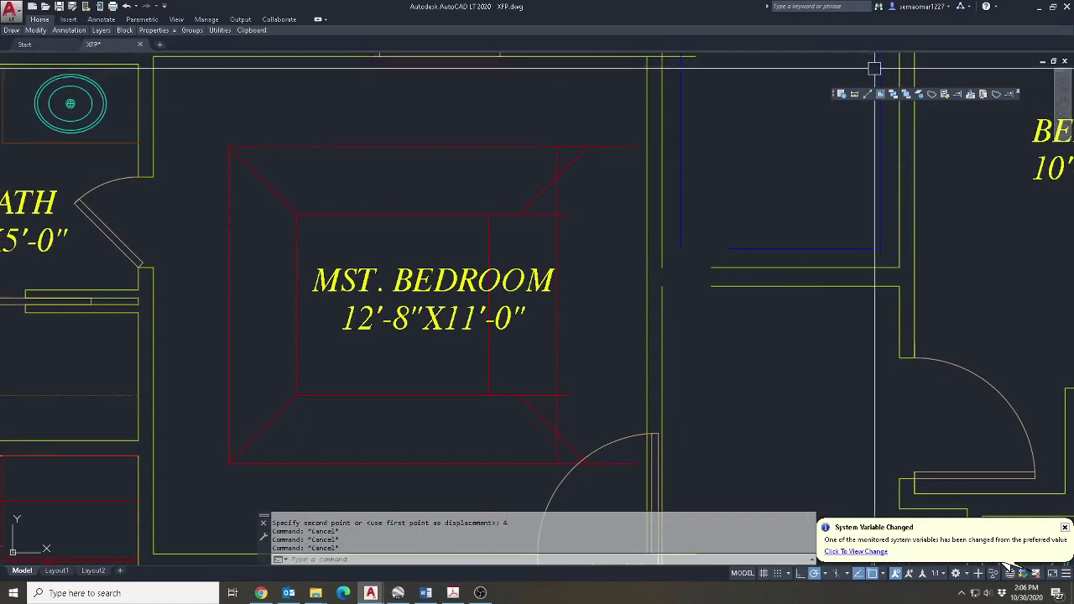
click(855, 95)
scroll(638, 220, down, 2)
middle_drag(635, 220, 637, 271)
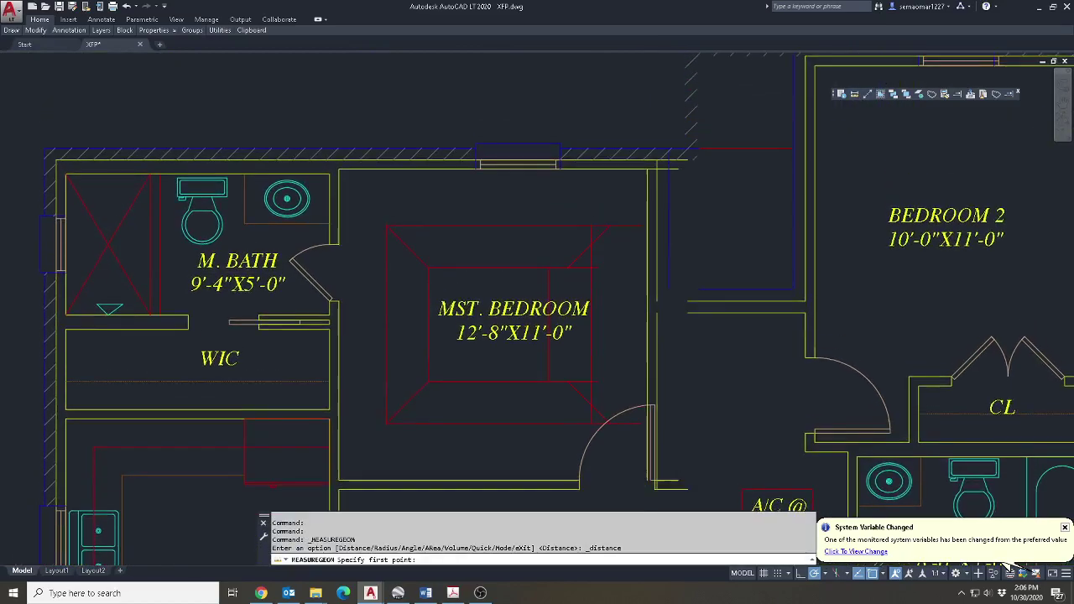
click(630, 170)
key(Escape)
key(Escape)
Fillet the inner and outer wall lines at the master bedroom's upper-right corner with radius 0.
text(f)
key(Return)
scroll(658, 188, up, 4)
click(637, 163)
click(624, 145)
key(Escape)
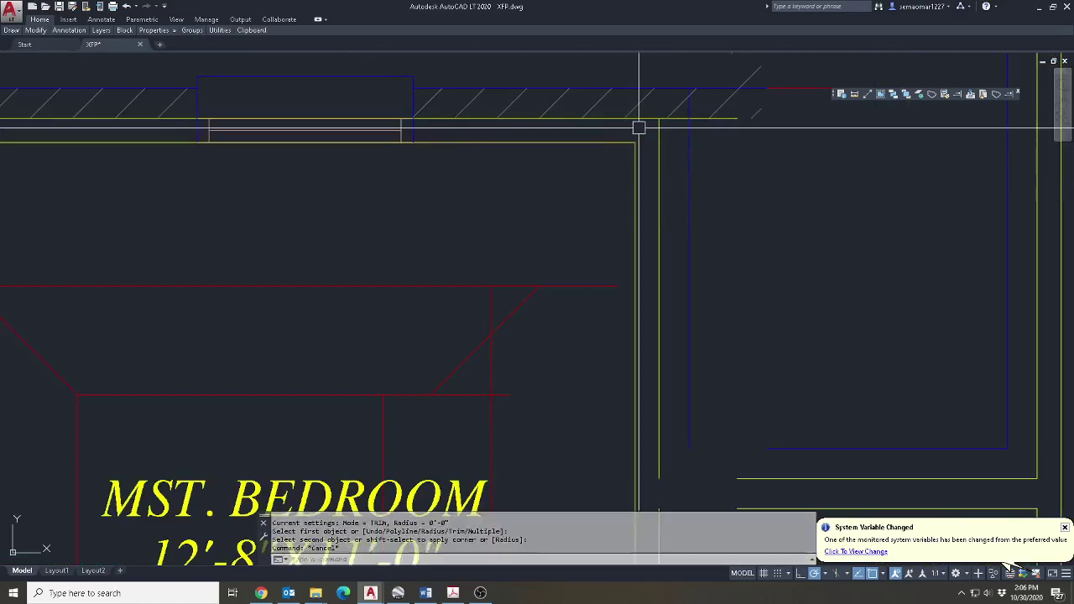
scroll(642, 125, up, 2)
key(space)
click(646, 115)
click(666, 182)
key(Escape)
Fillet the recess's blue outline and the wall lines below it to the master bedroom's shifted right wall.
key(space)
click(715, 114)
click(695, 67)
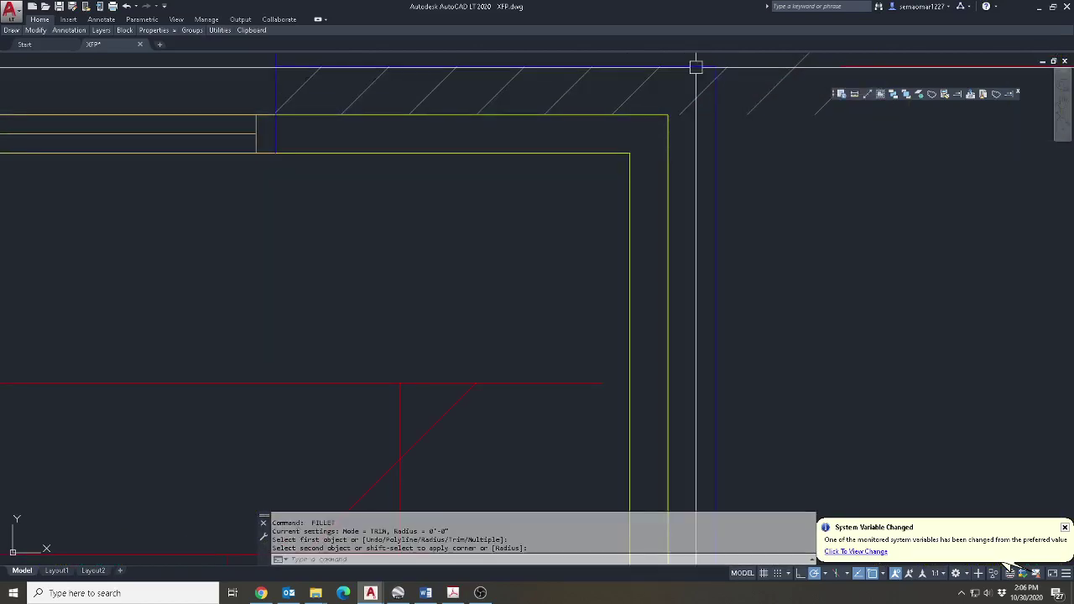
key(Escape)
key(space)
scroll(712, 120, down, 4)
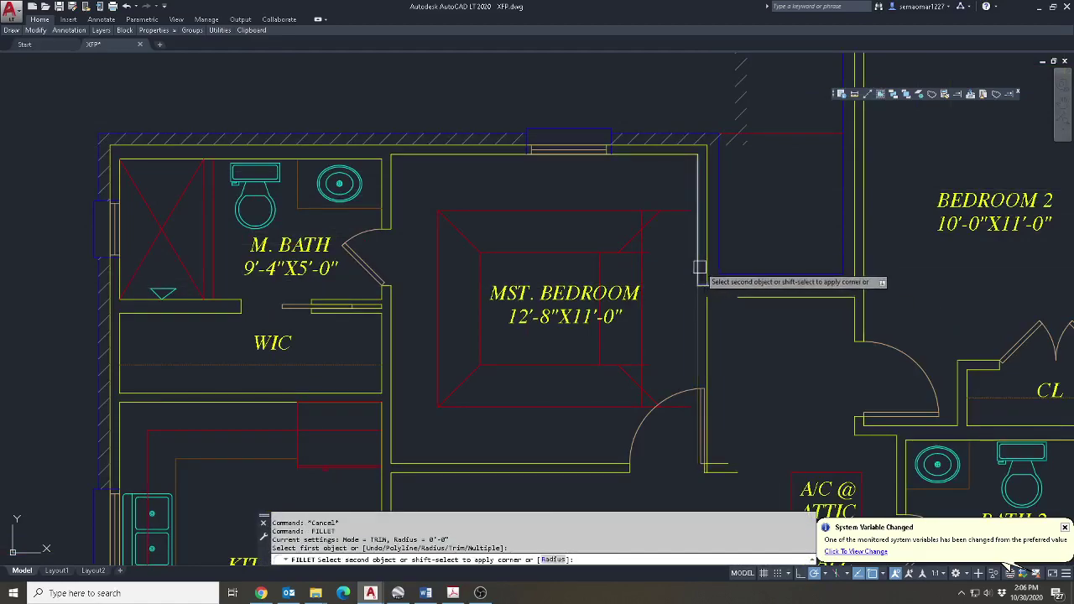
key(Escape)
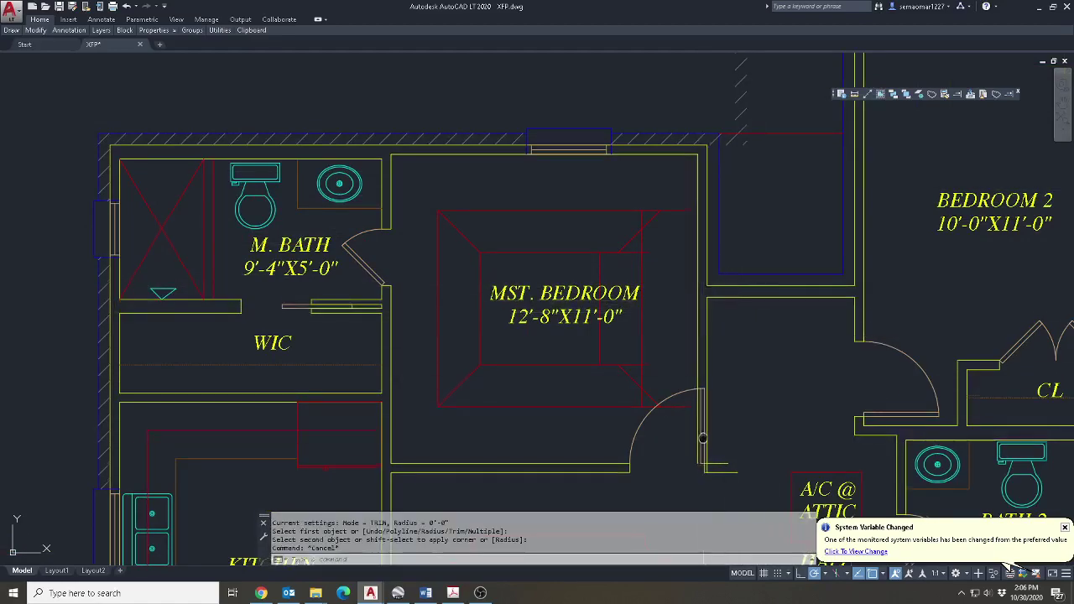
Move the master bedroom's door and its jamb lines left onto the right wall's inner line.
scroll(700, 432, up, 3)
text(m)
key(space)
click(642, 439)
click(758, 167)
click(647, 268)
click(484, 351)
click(469, 452)
click(755, 322)
scroll(708, 396, up, 4)
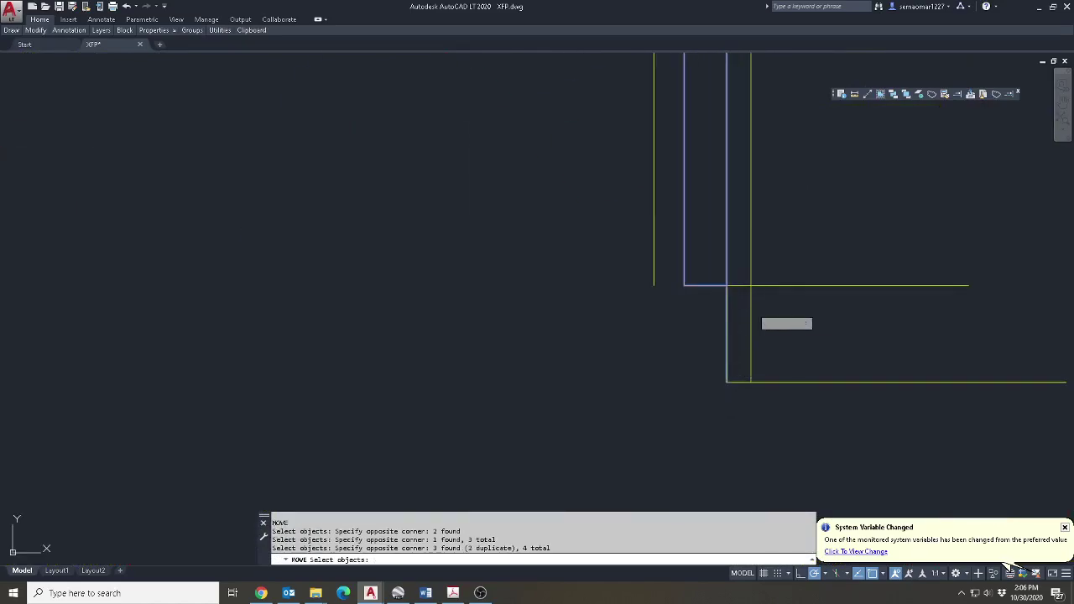
key(space)
click(725, 285)
click(656, 285)
Move the same door and jamb lines another 4" left.
key(Escape)
key(Escape)
text(m)
key(space)
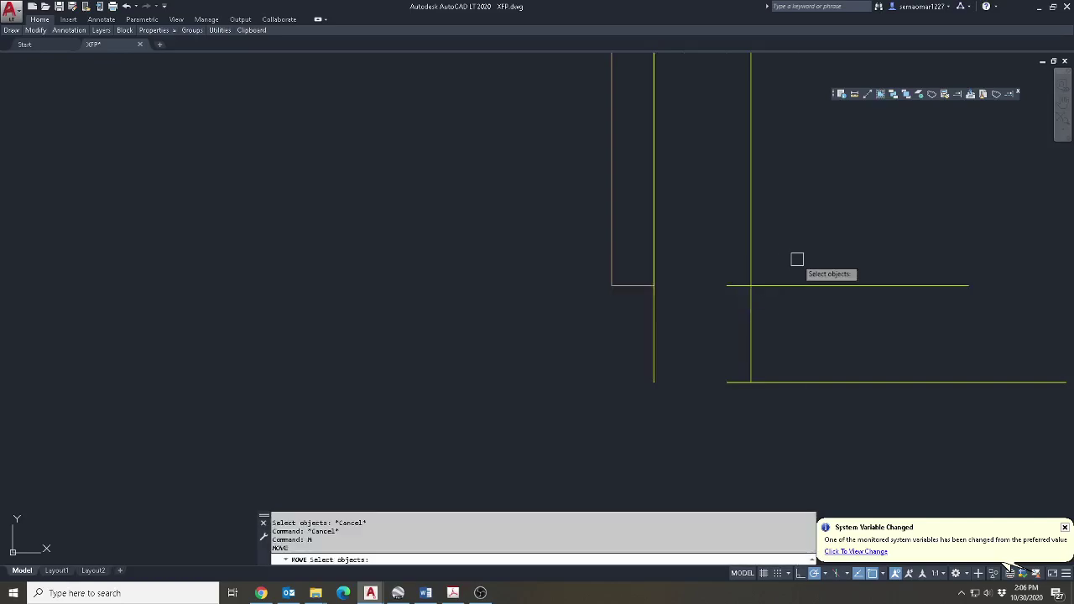
key(space)
click(942, 223)
text(4)
key(space)
key(Escape)
key(Escape)
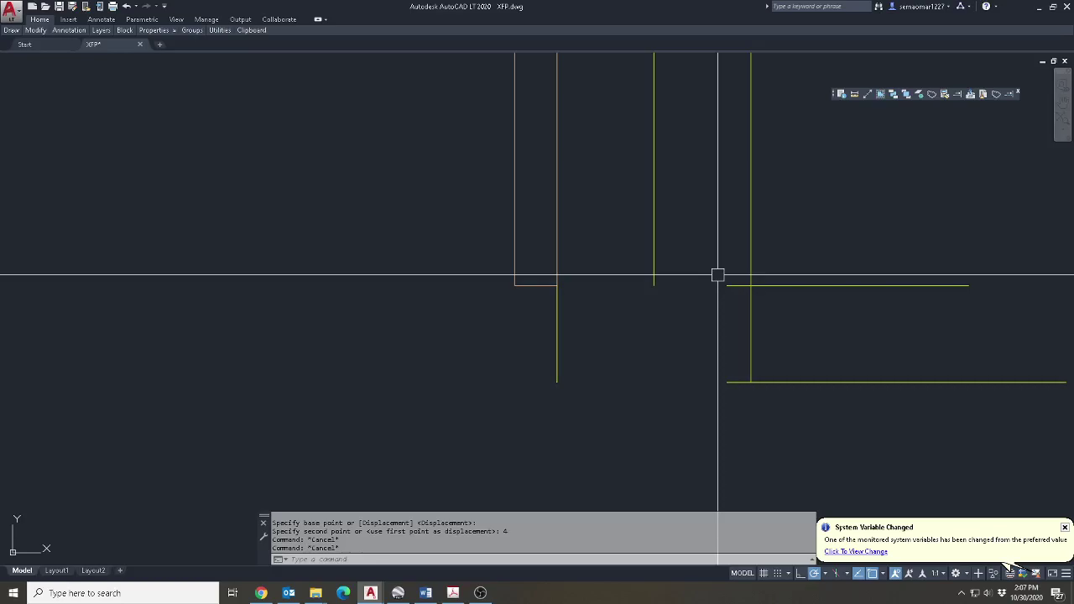
Fillet the short wall stub beside the master bedroom door with radius 0 so its lines meet the jamb and right wall.
text(f)
key(Return)
click(735, 286)
click(556, 314)
key(Escape)
key(space)
click(556, 328)
click(797, 384)
key(Escape)
key(space)
click(743, 382)
click(752, 352)
key(Escape)
key(space)
click(640, 286)
scroll(695, 271, down, 3)
key(Escape)
Trim the bottom wall lines of the master bedroom back to the door opening's left jamb.
scroll(630, 319, up, 5)
text(tr)
key(Return)
click(587, 289)
click(566, 361)
key(Return)
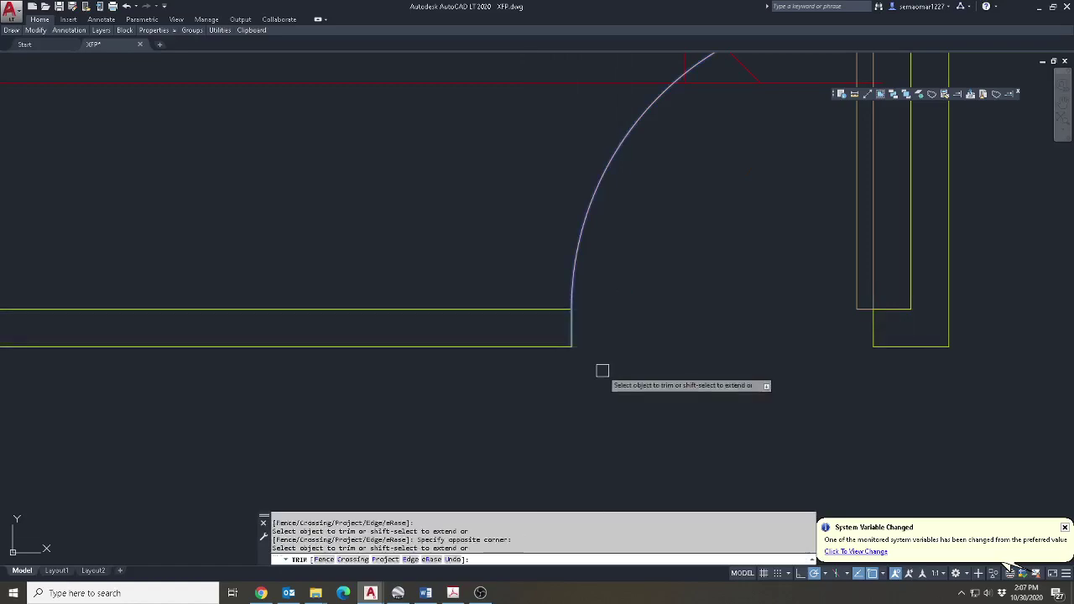
key(Escape)
Fillet the right corners of the tray ceiling's outer rectangle with radius 0.
scroll(638, 302, down, 5)
text(f)
key(Return)
click(618, 246)
key(Escape)
key(Return)
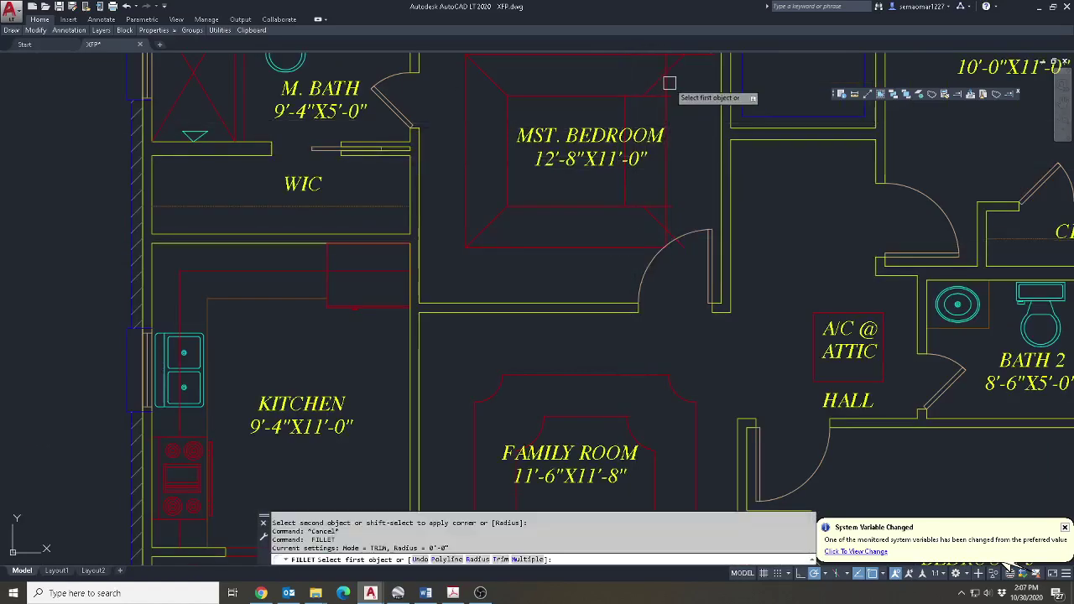
scroll(671, 84, up, 5)
click(667, 74)
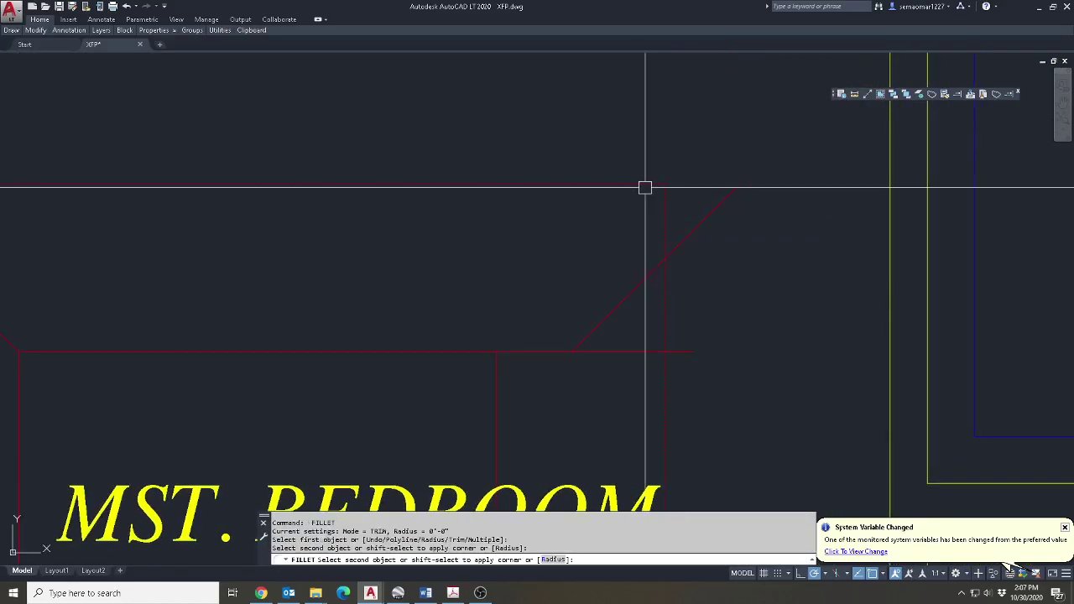
key(Escape)
key(Escape)
scroll(679, 222, down, 2)
key(Return)
key(Escape)
key(Escape)
scroll(683, 225, down, 3)
scroll(590, 198, up, 2)
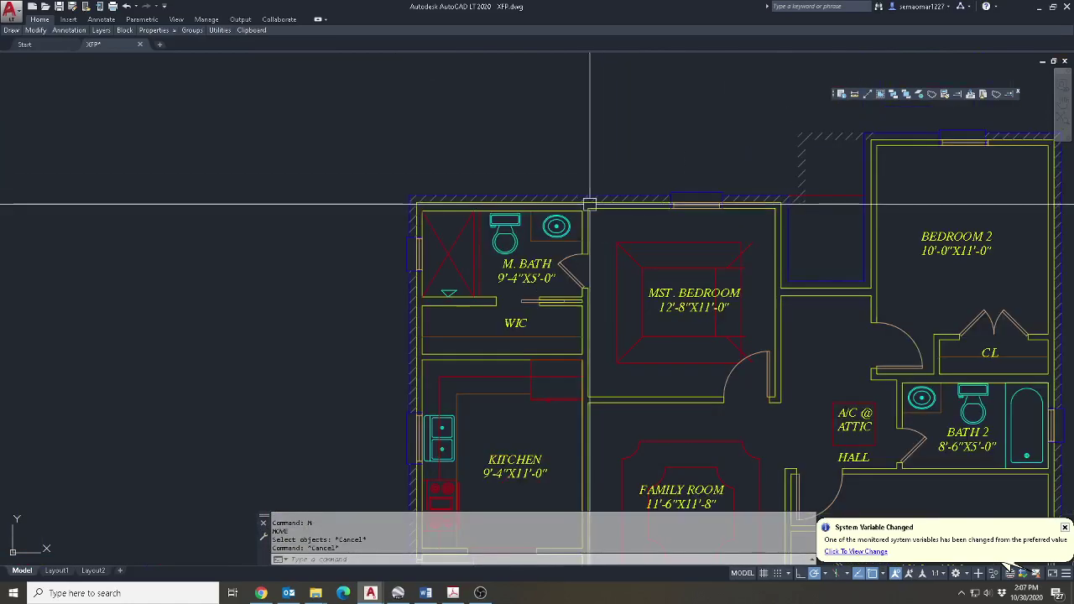
Move the master bedroom's top window, inner wall line and blue outline up, level with Bedroom 2's upper blue line.
scroll(417, 300, up, 5)
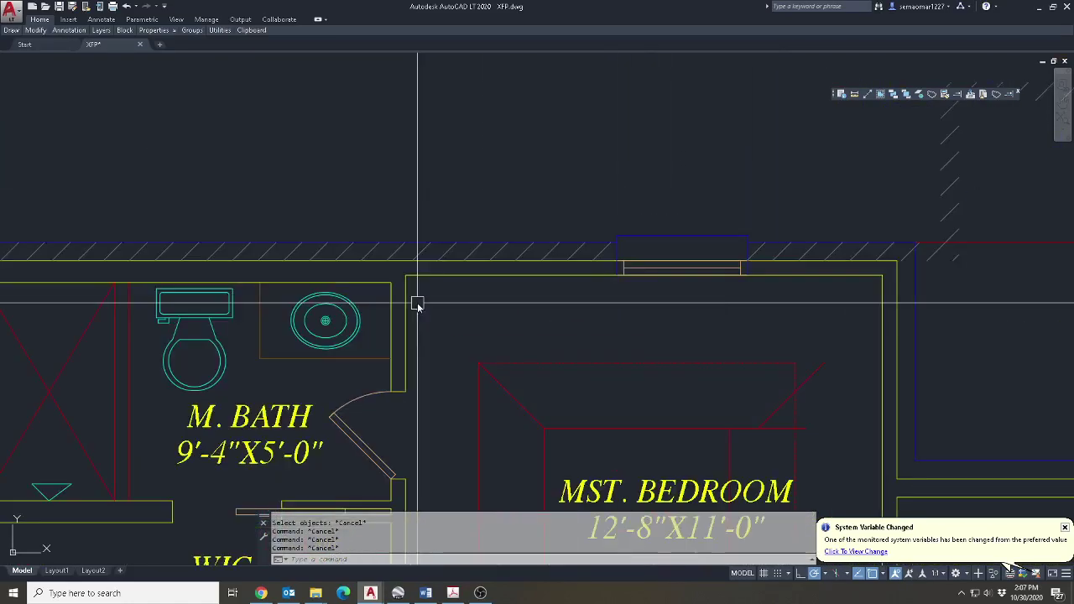
text(m)
key(Return)
scroll(431, 304, down, 5)
click(789, 258)
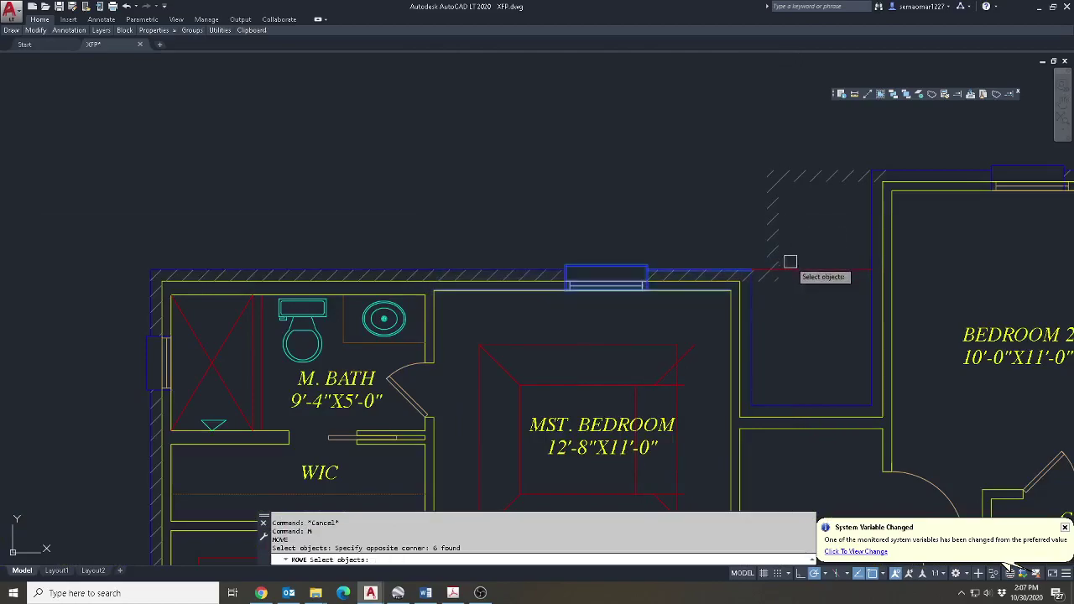
middle_drag(786, 256, 677, 168)
scroll(646, 168, down, 2)
scroll(606, 214, up, 4)
key(Return)
click(606, 214)
scroll(604, 185, down, 6)
shift+right_click(601, 144)
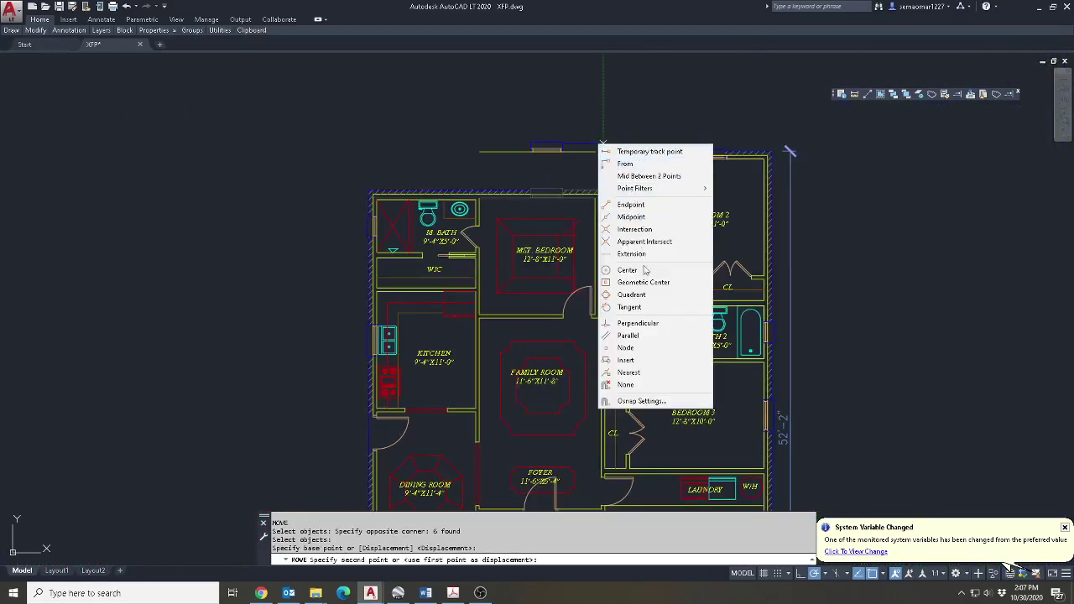
click(652, 324)
scroll(671, 134, up, 5)
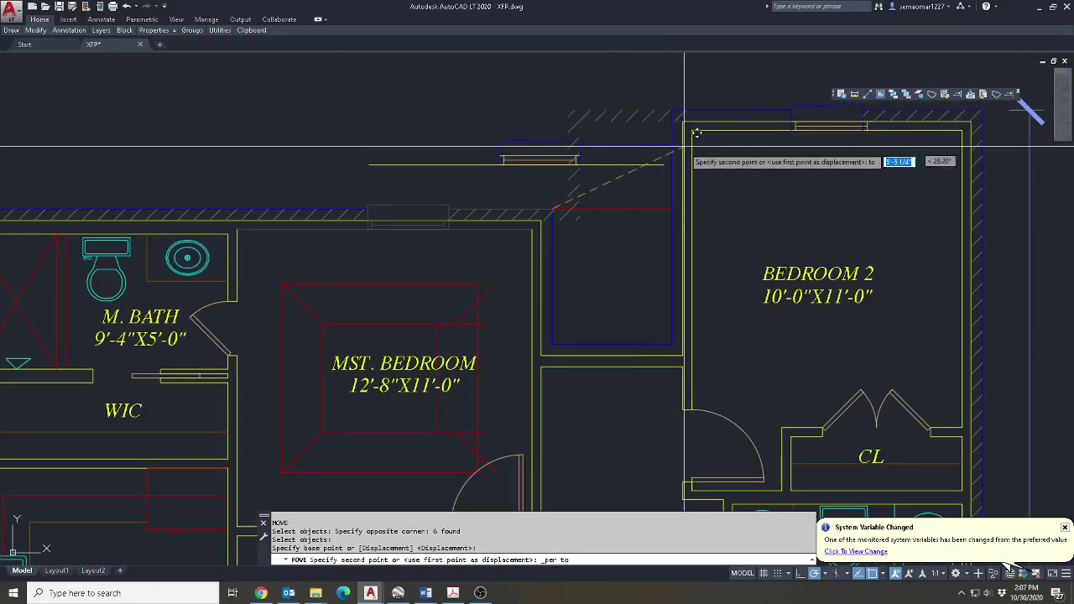
mouse_move(587, 149)
middle_down()
mouse_move(591, 230)
mouse_move(578, 294)
middle_up()
shift+right_click(580, 262)
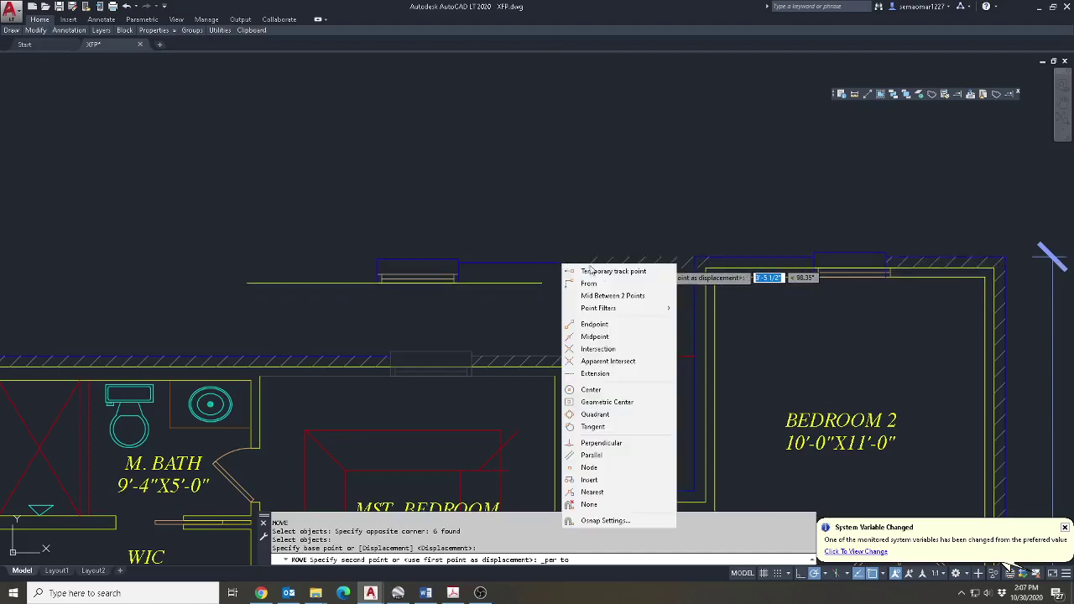
click(627, 442)
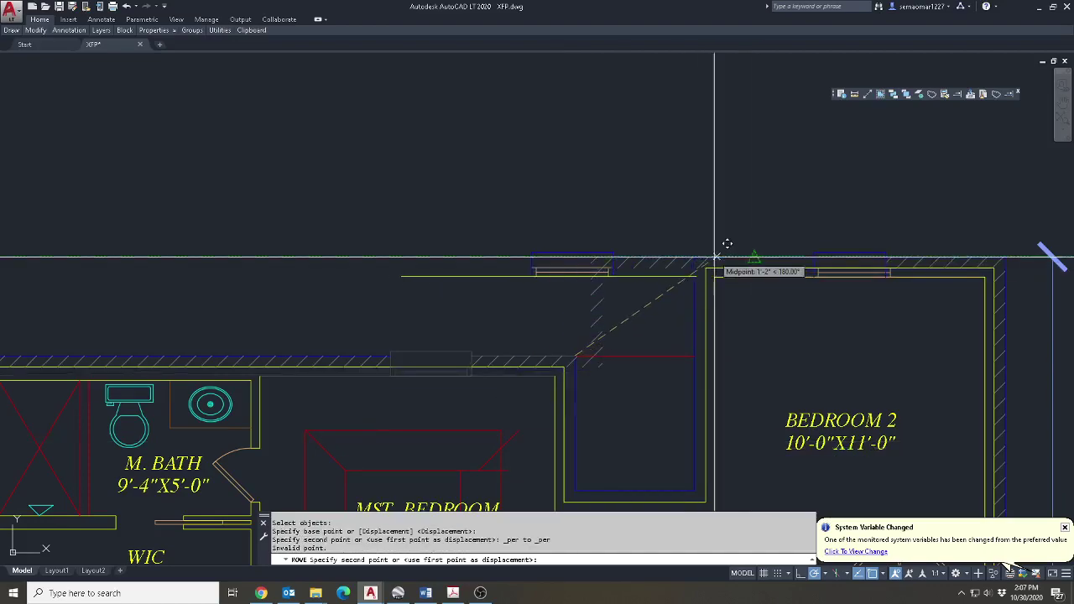
click(574, 255)
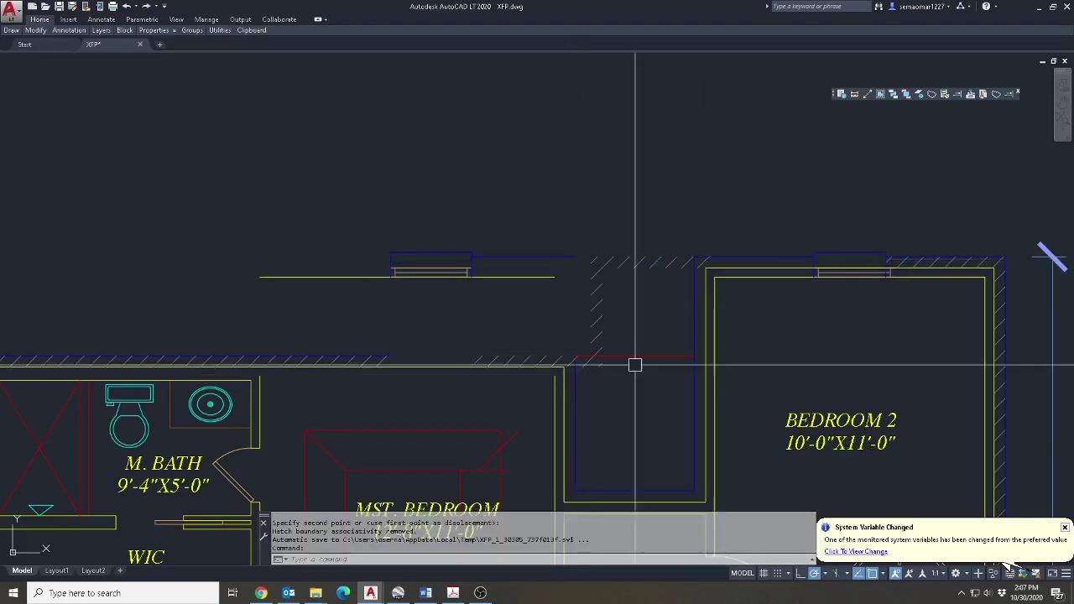
Fillet the recess's left blue line to the raised blue line beside the master bedroom window.
text(f)
key(Return)
scroll(568, 404, up, 2)
click(572, 380)
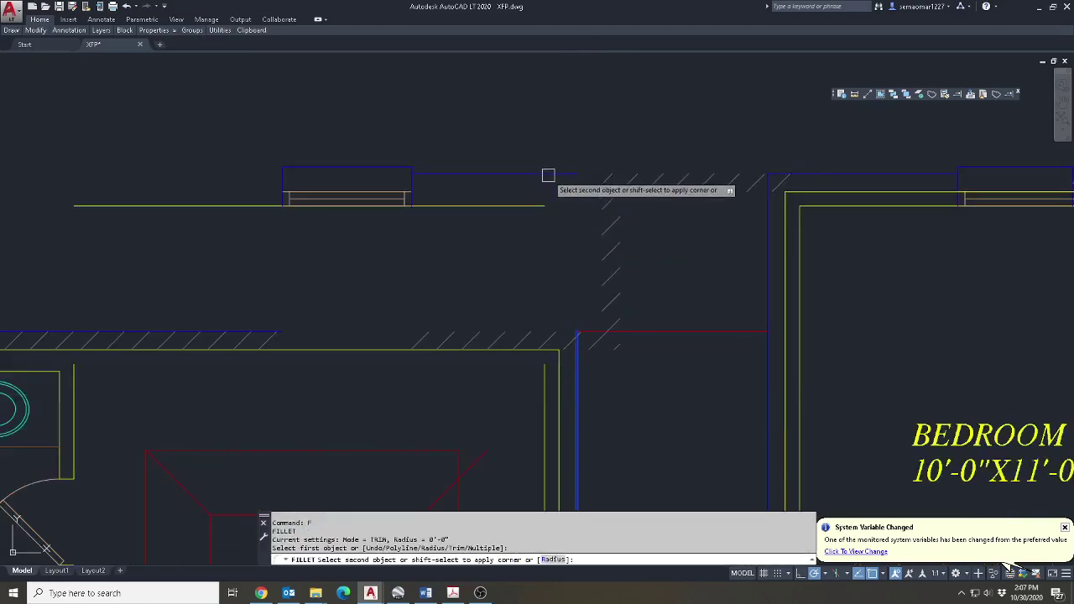
key(Escape)
key(Escape)
text(m)
key(Return)
middle_drag(422, 343, 478, 341)
key(Escape)
key(Escape)
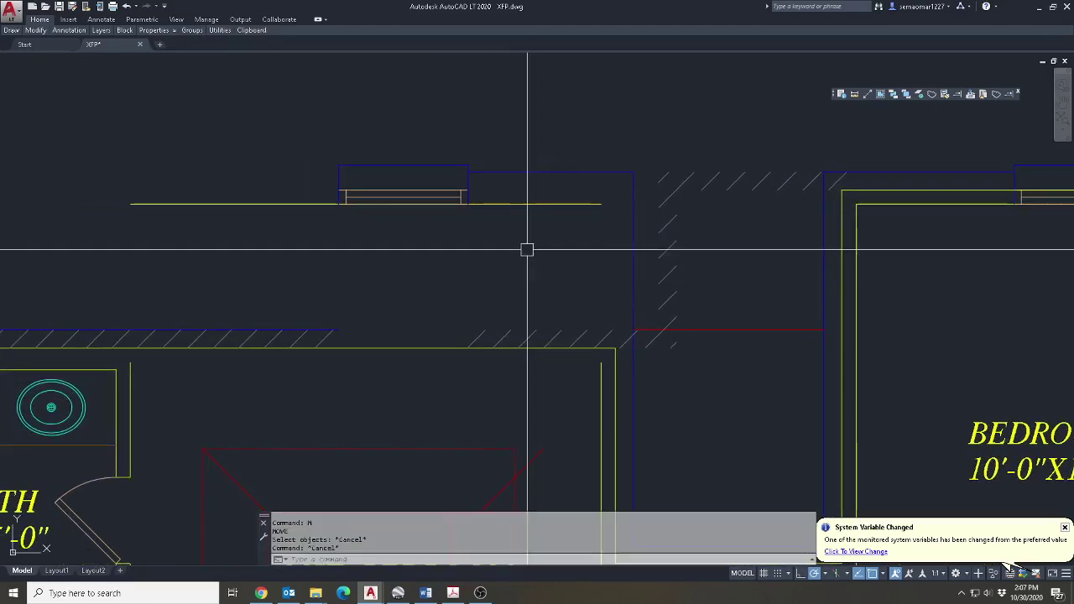
Offset the master bedroom's raised top wall line 4" outward.
text(o)
key(Return)
text(4)
key(Return)
click(528, 203)
click(541, 189)
key(Escape)
Fillet the raised top wall's outer and inner lines to the master bedroom's right wall lines.
text(f)
key(Return)
click(543, 191)
click(613, 414)
key(Escape)
key(Return)
click(601, 384)
click(577, 205)
Fillet the raised top wall's inner and outer lines to the wall lines between the master bath and master bedroom.
middle_drag(196, 297, 448, 293)
text(f)
key(Return)
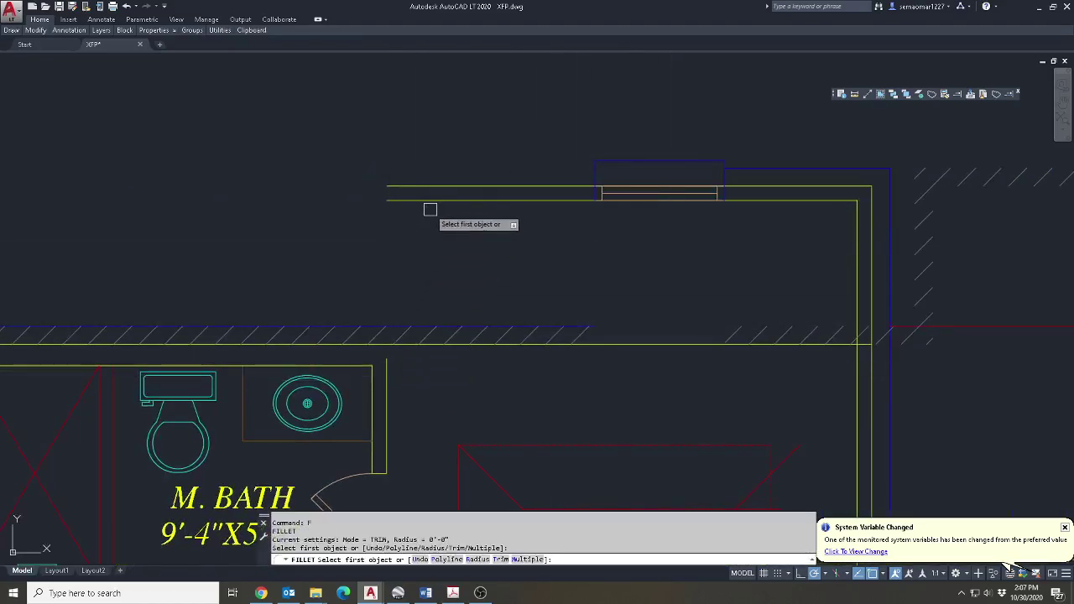
key(Escape)
key(Escape)
key(Return)
click(429, 199)
click(389, 388)
key(Escape)
key(Return)
click(369, 407)
click(439, 185)
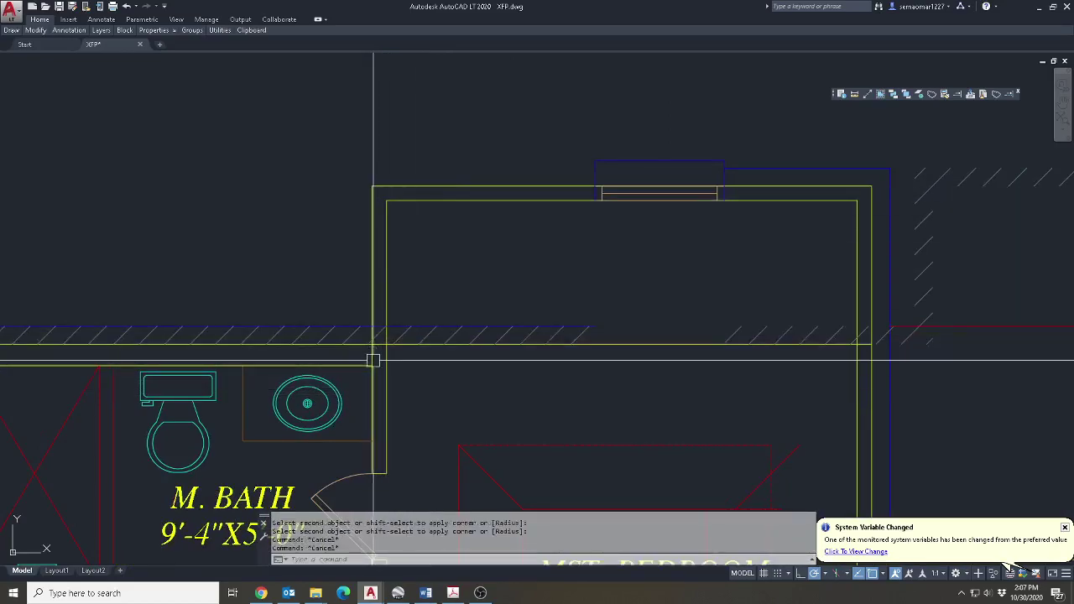
Offset the raised bedroom's outer top and left wall lines outward, in line with the blue outline.
middle_drag(515, 246, 523, 312)
scroll(710, 220, up, 2)
text(o)
key(Return)
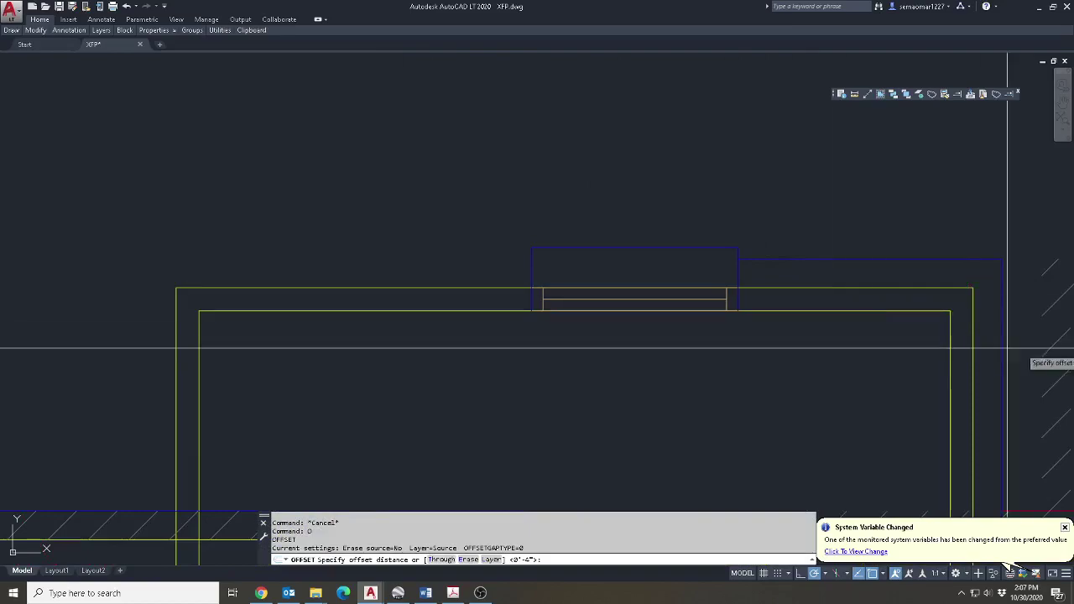
click(361, 288)
click(345, 249)
middle_drag(172, 369, 236, 317)
key(Escape)
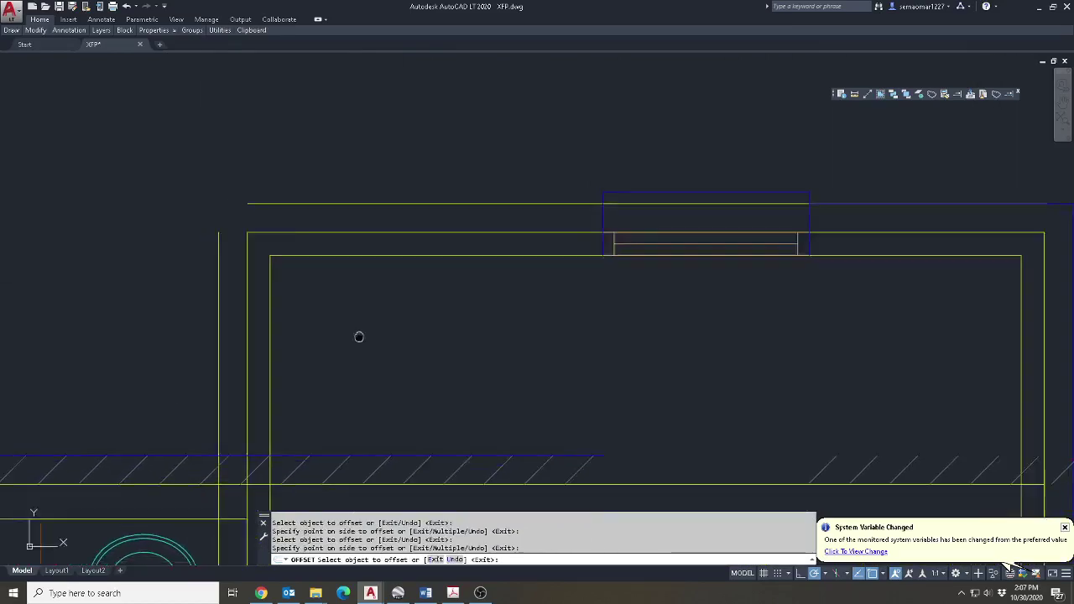
Fillet the offset outline lines at the raised master bedroom's upper-left corner.
scroll(336, 341, down, 2)
scroll(606, 367, up, 2)
text(f)
key(Return)
key(Escape)
key(Escape)
scroll(617, 281, down, 3)
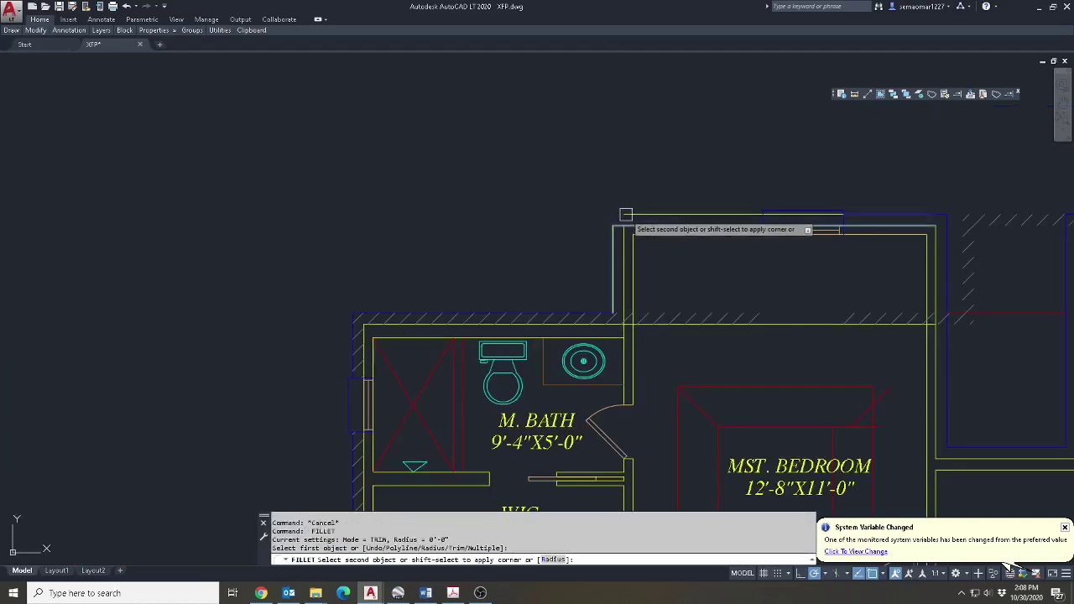
Trim the offset top outline line where it enters the blue outline around the master bedroom's top window.
scroll(664, 246, up, 5)
text(tr)
key(Return)
click(690, 249)
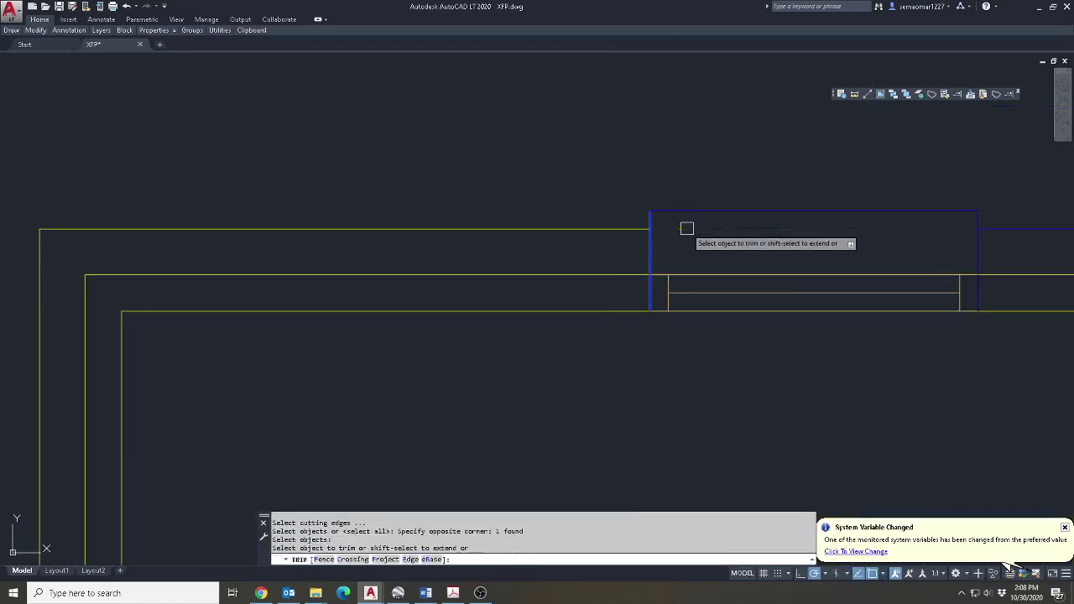
key(Escape)
Match the raised bedroom's new top and left outline lines to the properties of the blue window outline.
click(945, 94)
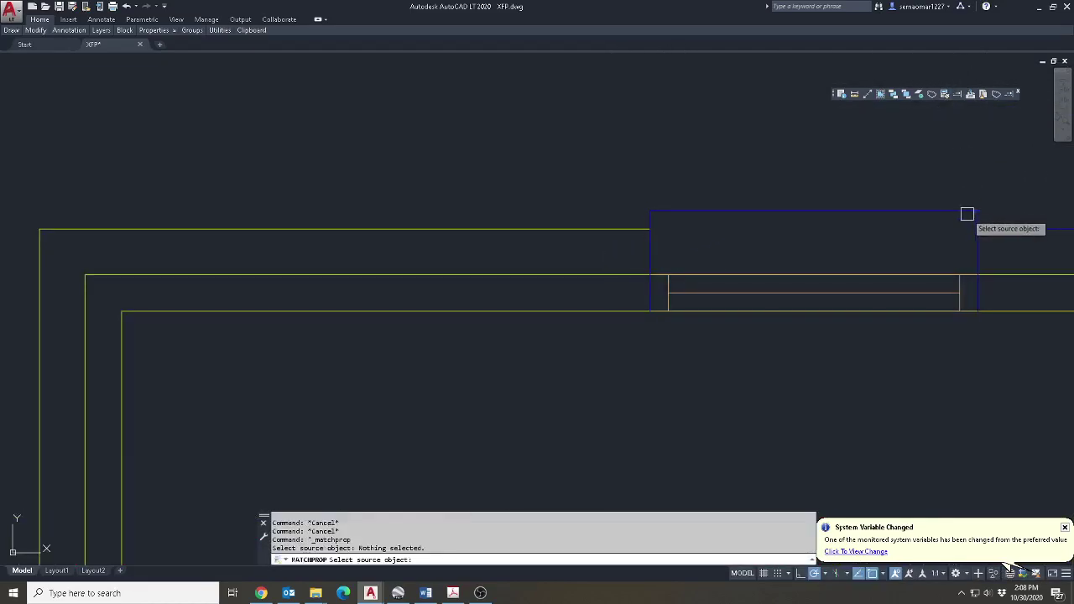
scroll(372, 333, up, 6)
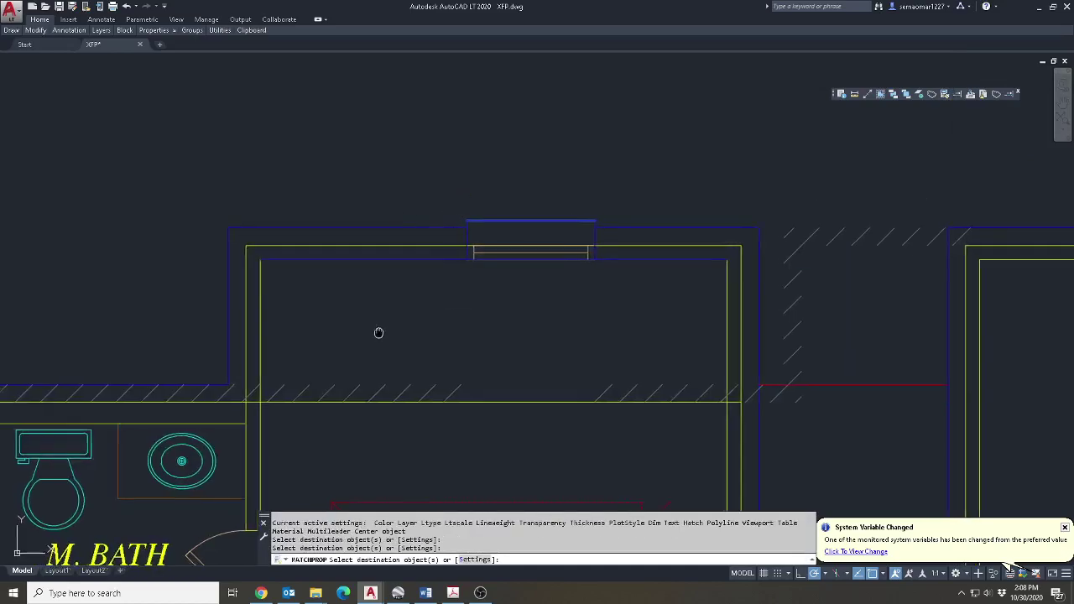
key(Escape)
Trim the old top wall line out of the master bedroom and clean up its junction with the master bath wall.
text(tr)
key(Return)
click(509, 318)
click(478, 345)
scroll(486, 310, up, 8)
click(491, 235)
click(468, 276)
scroll(517, 268, down, 4)
key(Return)
scroll(503, 311, down, 6)
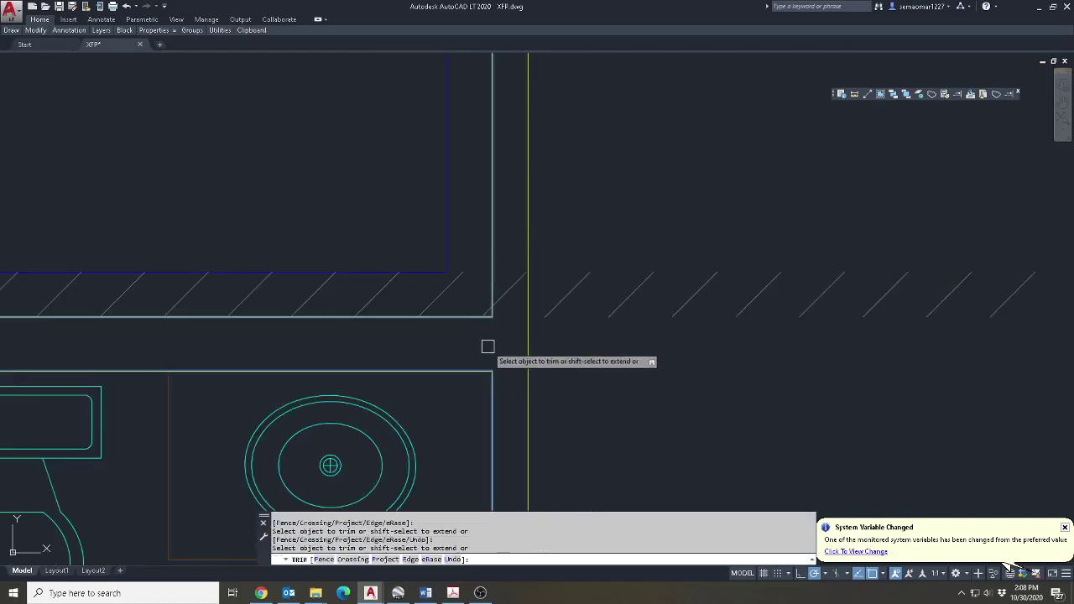
key(Escape)
Stretch the master bath top wall's hatch back to the bedroom wall line and its upper corner to the outline corner.
scroll(527, 347, up, 2)
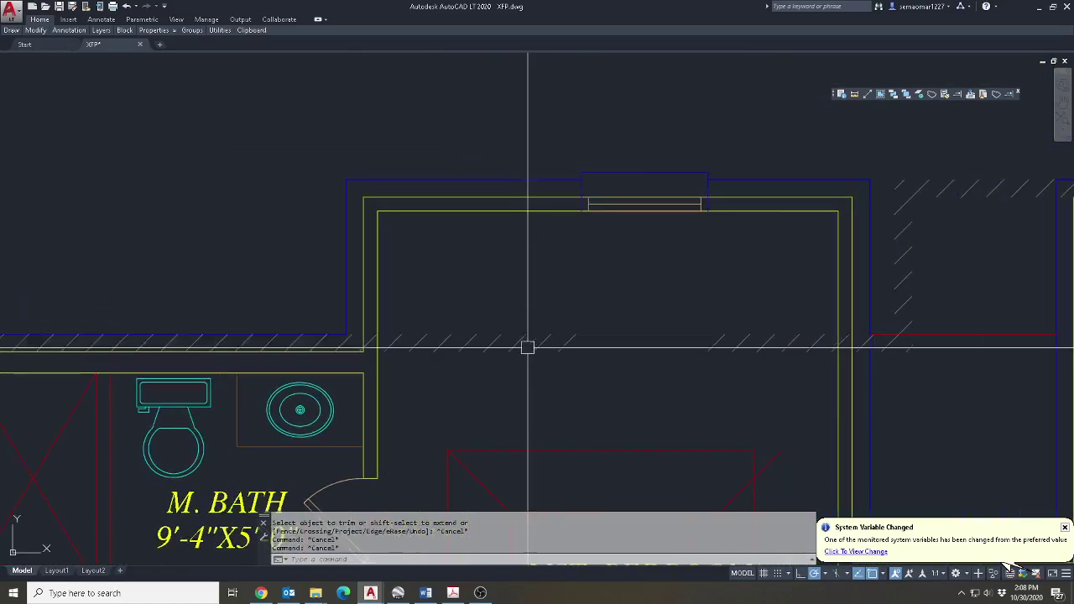
click(571, 341)
click(579, 340)
scroll(372, 344, up, 4)
click(338, 343)
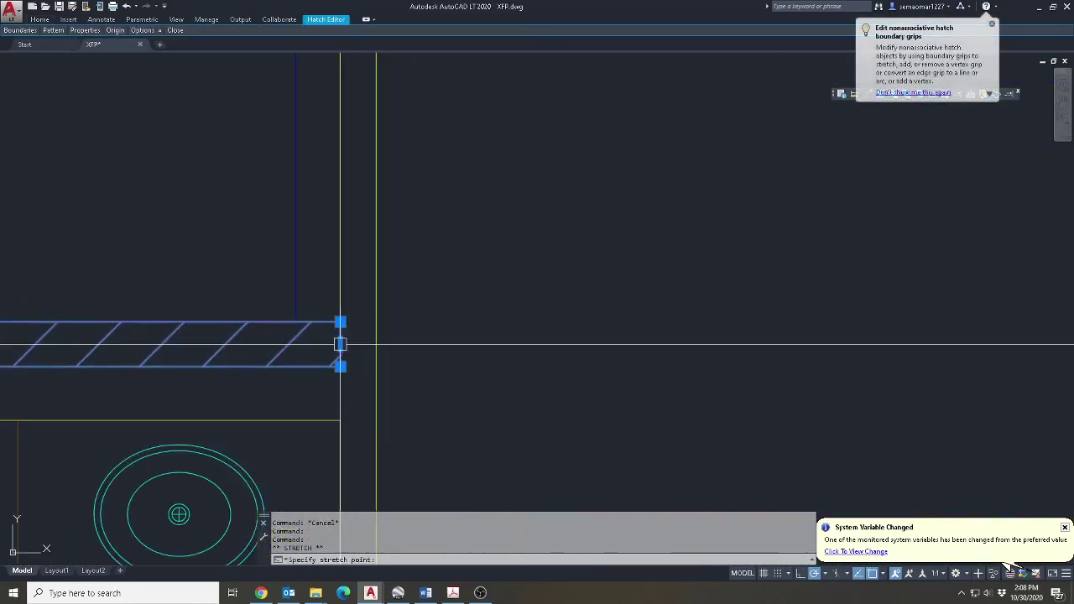
click(339, 321)
click(304, 322)
Add hatch boundary vertices at the raised wall's inner and outer upper-left corners so the hatch fills the left wall strip.
click(304, 321)
mouse_move(317, 344)
click(360, 378)
scroll(377, 378, down, 4)
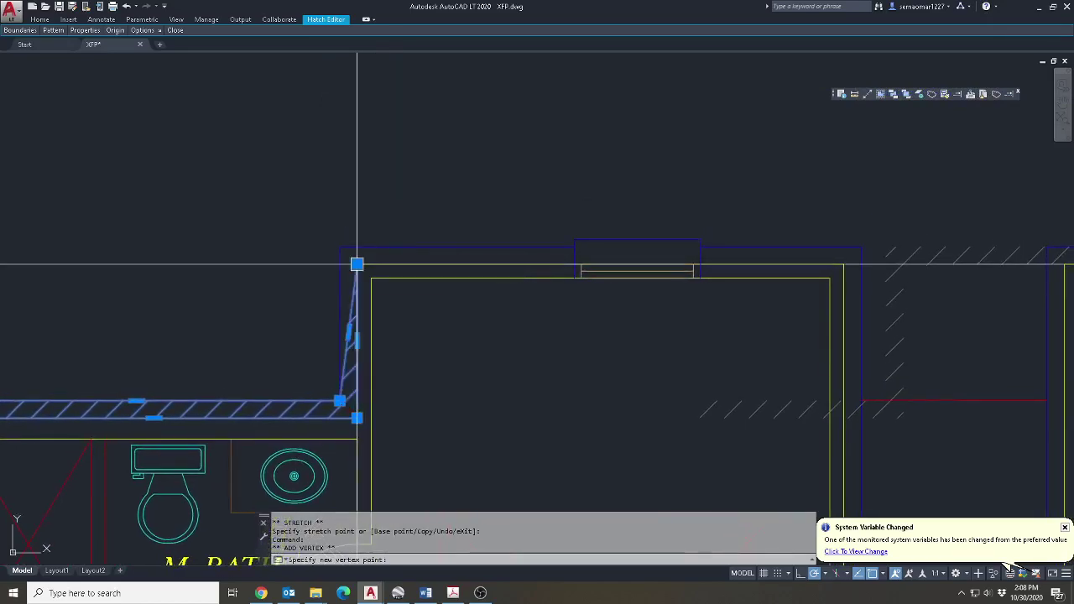
click(357, 264)
click(339, 248)
Add two more boundary vertices to carry the hatch along the raised top wall to the left edge of the window outline.
click(376, 291)
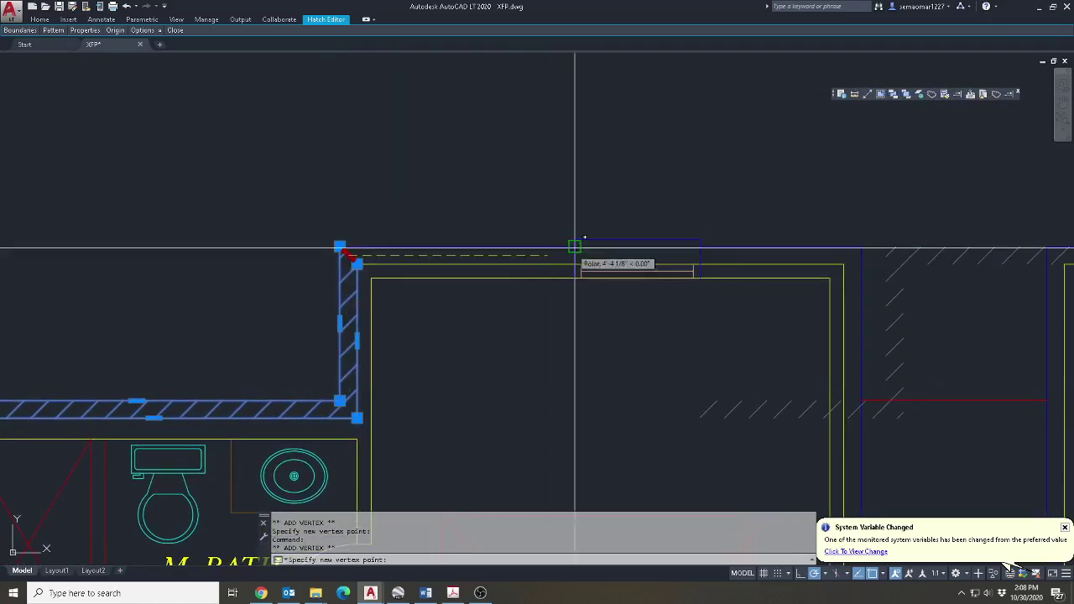
scroll(582, 244, up, 3)
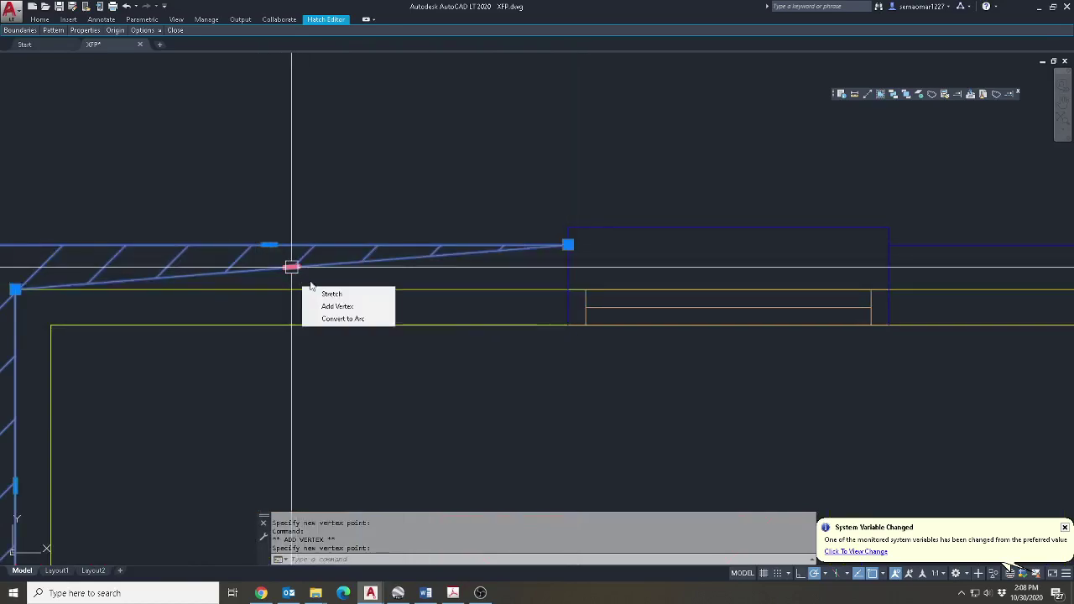
click(363, 307)
click(568, 288)
key(Escape)
scroll(473, 317, down, 4)
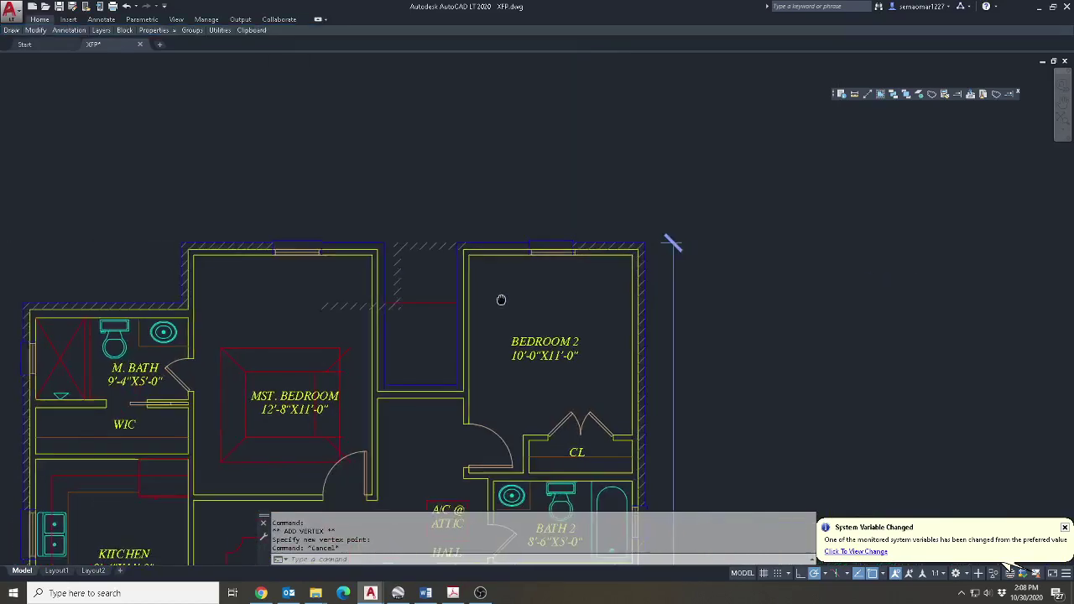
Draw a vertical centre line from the midpoint of the recess's bottom outline across the wall below it.
middle_drag(473, 317, 581, 259)
click(551, 271)
key(Escape)
key(Escape)
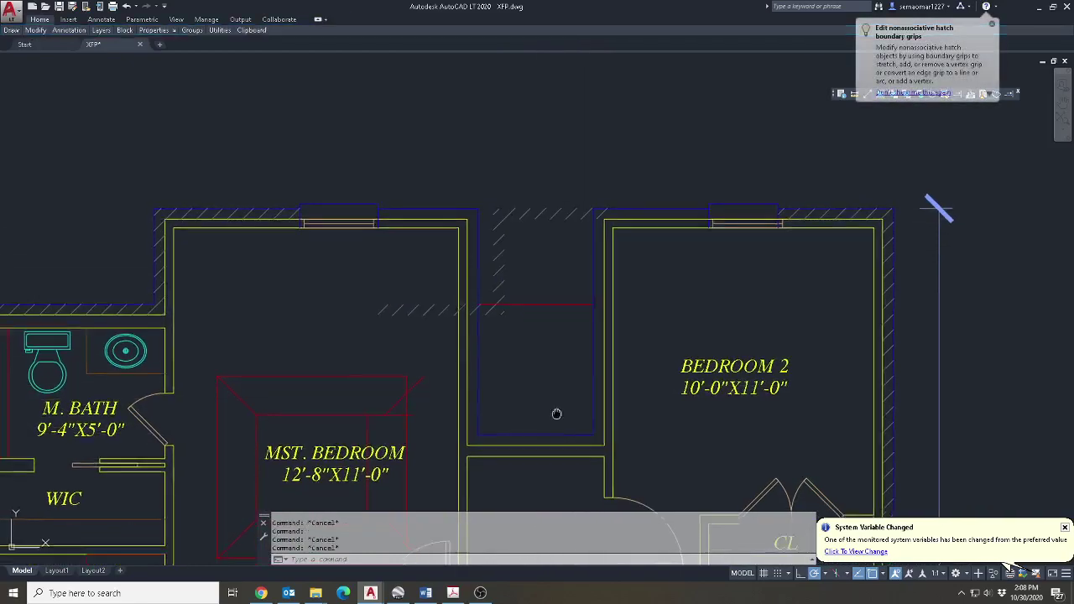
text(l)
key(Return)
key(Escape)
Offset the recess wall's centre line 1'-6" to both sides.
text(o)
key(Return)
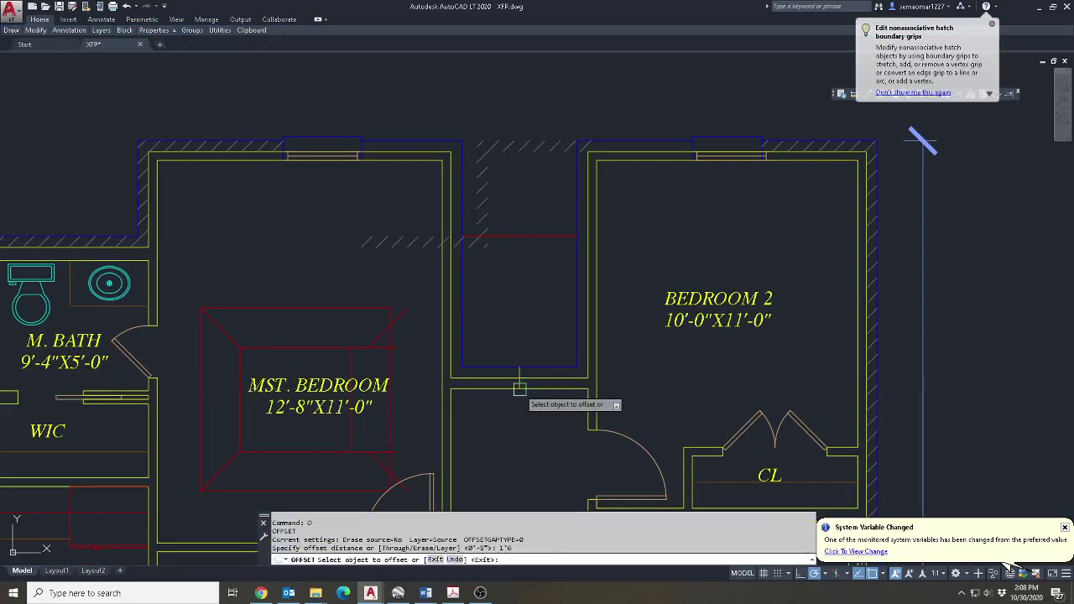
scroll(519, 388, up, 6)
click(519, 382)
click(539, 381)
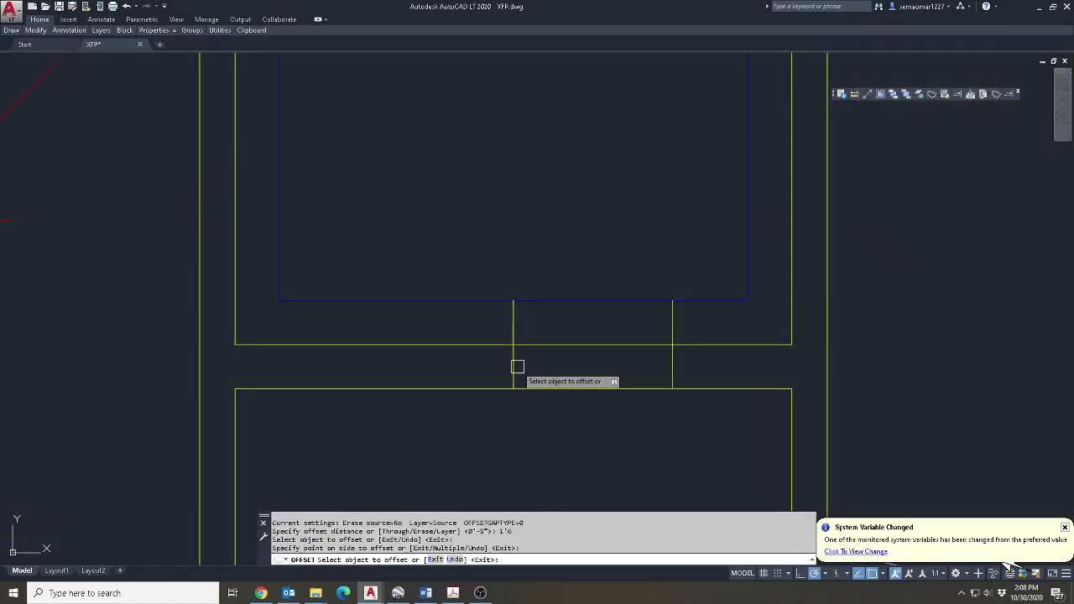
key(Escape)
key(Escape)
key(Escape)
Offset each of the two side lines 2" outward, away from the opening's centre line.
text(o)
key(Return)
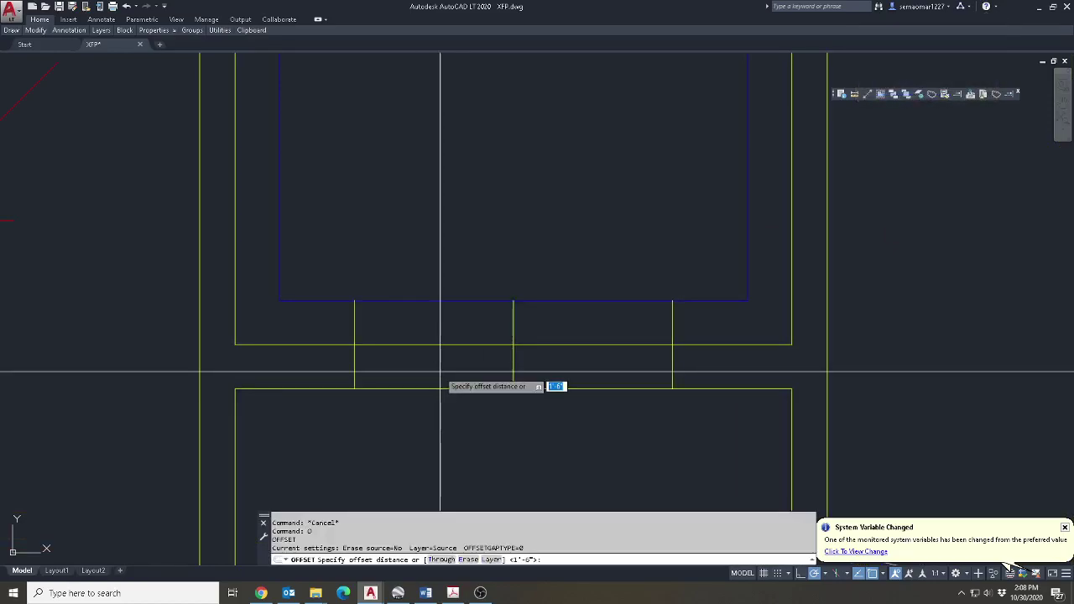
text(2)
key(Return)
click(672, 321)
click(681, 323)
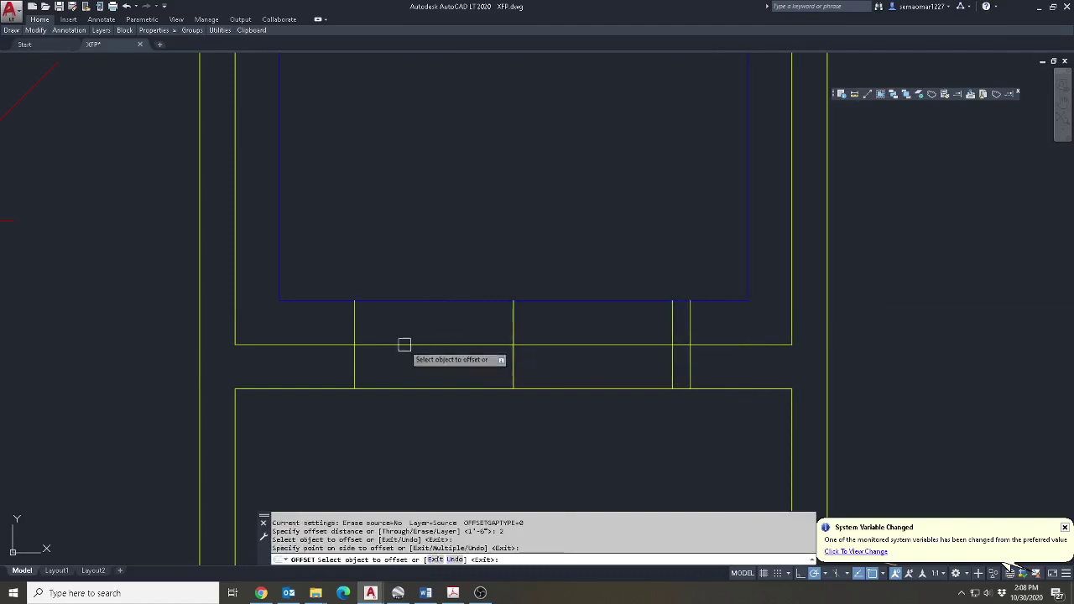
click(353, 327)
click(340, 329)
key(Escape)
key(Escape)
key(Escape)
middle_drag(879, 360, 889, 385)
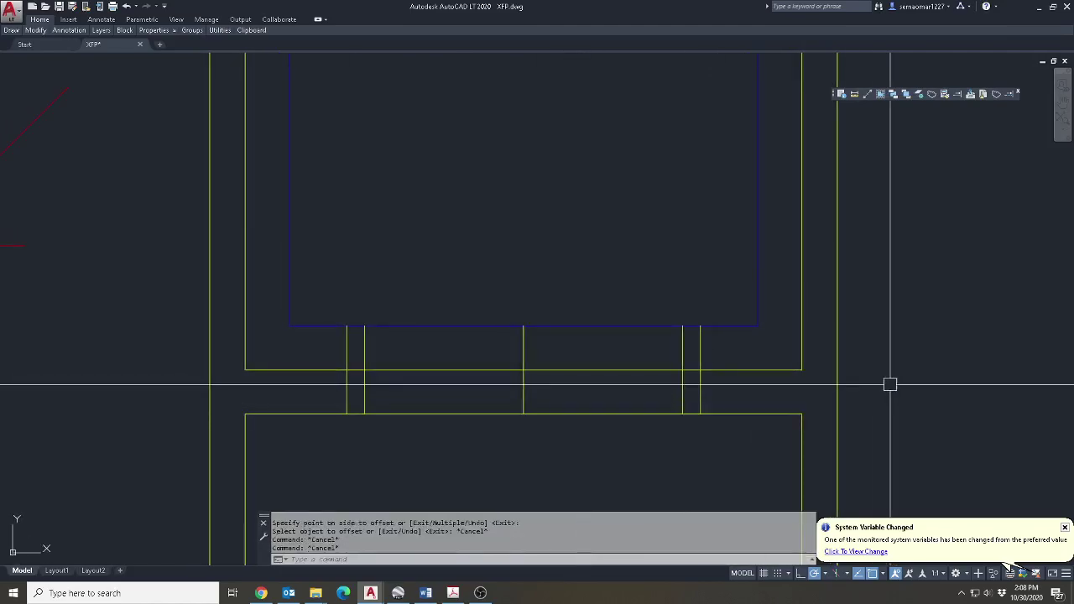
key(Escape)
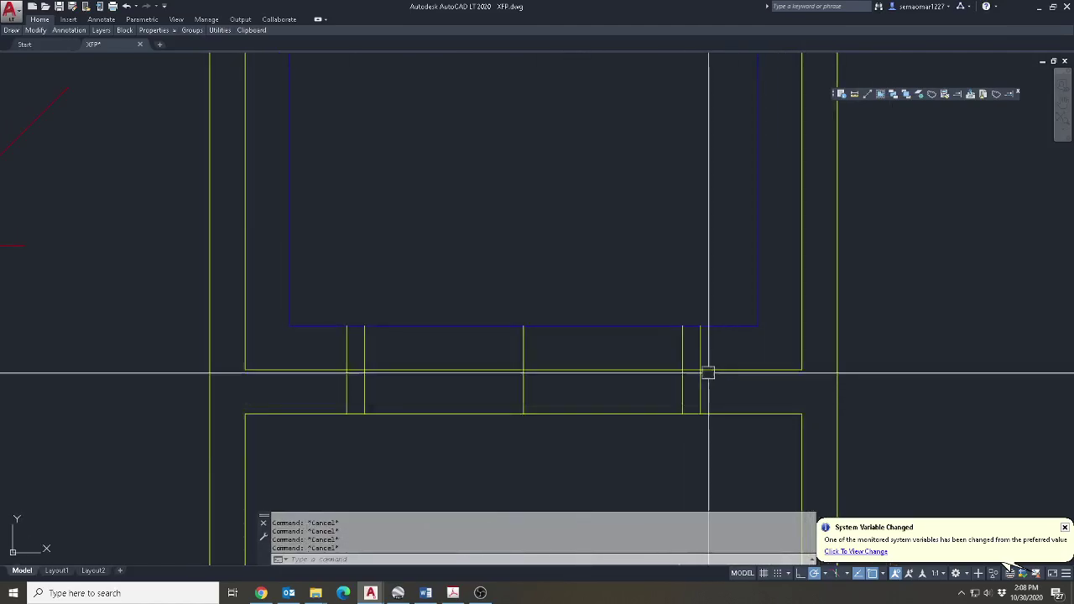
Trim the recess's bottom wall lines and blue outline between the outermost vertical lines to create the opening.
text(tr)
key(Return)
click(721, 290)
click(340, 445)
click(598, 297)
click(408, 411)
scroll(394, 352, up, 2)
click(378, 278)
click(342, 457)
click(882, 270)
click(858, 460)
key(Escape)
key(Escape)
Fillet the opening's right inner vertical line to the upper and lower wall lines.
text(f)
key(Return)
click(862, 403)
click(921, 383)
key(Return)
key(Escape)
key(Escape)
key(Return)
click(862, 431)
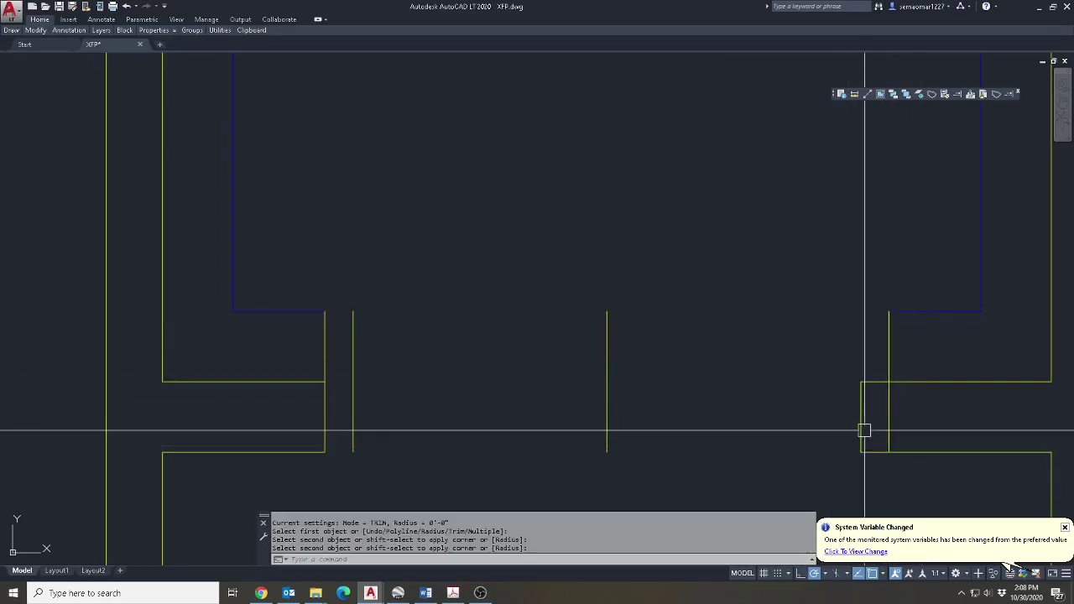
Trim the opening's right outer vertical line between the two wall lines.
text(tr)
key(Return)
click(926, 357)
click(875, 477)
key(Return)
click(885, 425)
key(Escape)
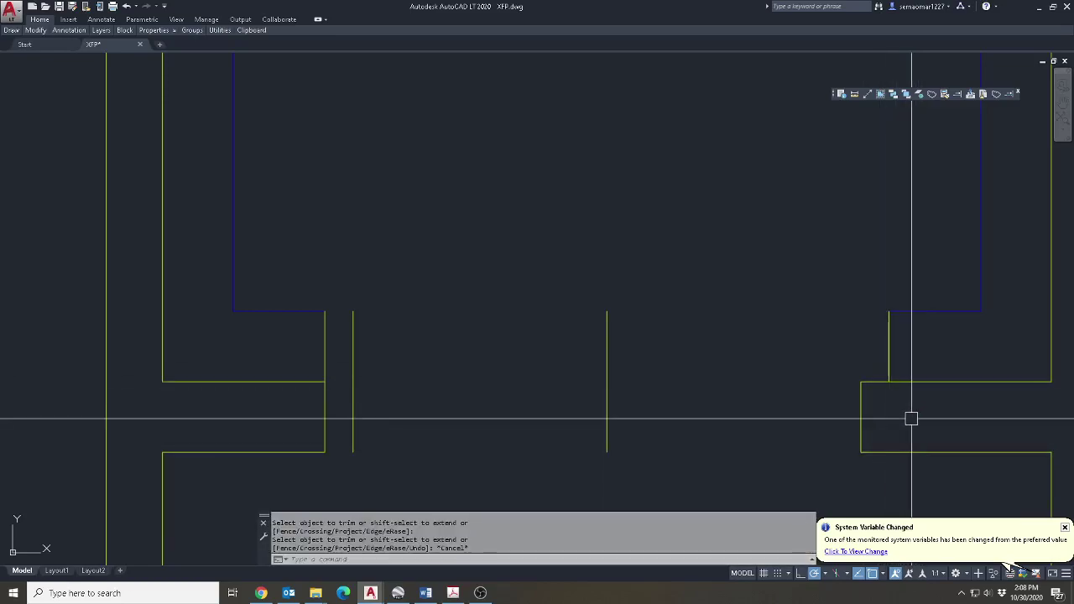
Match the remaining right outer vertical line above the wall to the blue outline's properties.
click(953, 95)
click(938, 311)
click(908, 335)
click(862, 349)
key(Escape)
middle_drag(880, 407, 806, 336)
key(Escape)
key(Escape)
Draw a line across the wall thickness at the opening's right side, in line with the blue segment above.
text(l)
key(Return)
click(815, 310)
click(814, 380)
key(Escape)
Fillet the opening's left inner vertical line to the upper and lower wall lines.
middle_drag(512, 381, 756, 375)
key(Escape)
key(Escape)
text(f)
key(Return)
click(521, 348)
click(474, 302)
key(Escape)
key(Return)
click(521, 342)
click(460, 373)
Trim the opening's left outer vertical line between the two wall lines.
text(tr)
key(Return)
key(Return)
click(493, 337)
key(Escape)
Match the left outer segment to the blue outline and draw a line below it across the wall thickness.
click(943, 94)
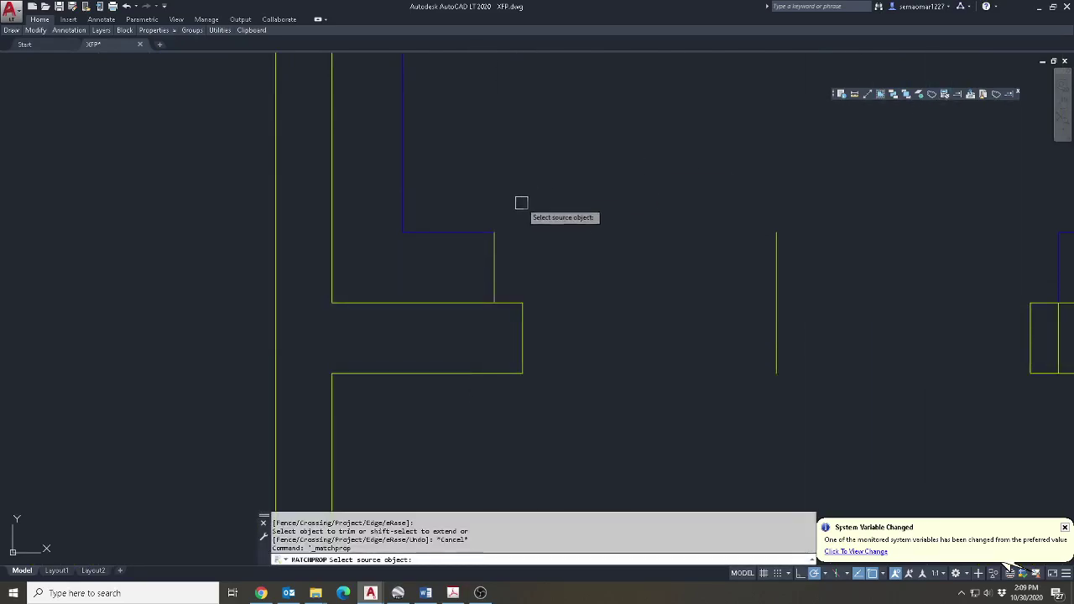
click(504, 218)
click(491, 278)
key(Escape)
key(Return)
click(495, 302)
key(Escape)
Draw a horizontal line across the opening between the two ends of the blue outline.
key(Return)
click(495, 233)
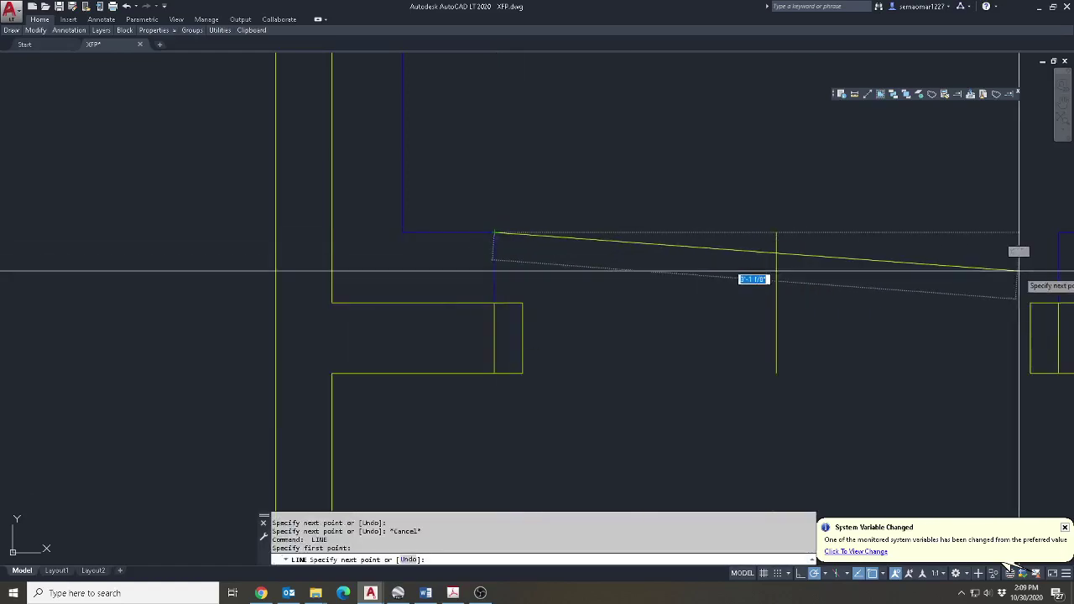
click(1059, 233)
key(Escape)
Match the horizontal line across the opening to the properties of the red line in the recess.
middle_drag(657, 358, 598, 386)
scroll(598, 387, down, 2)
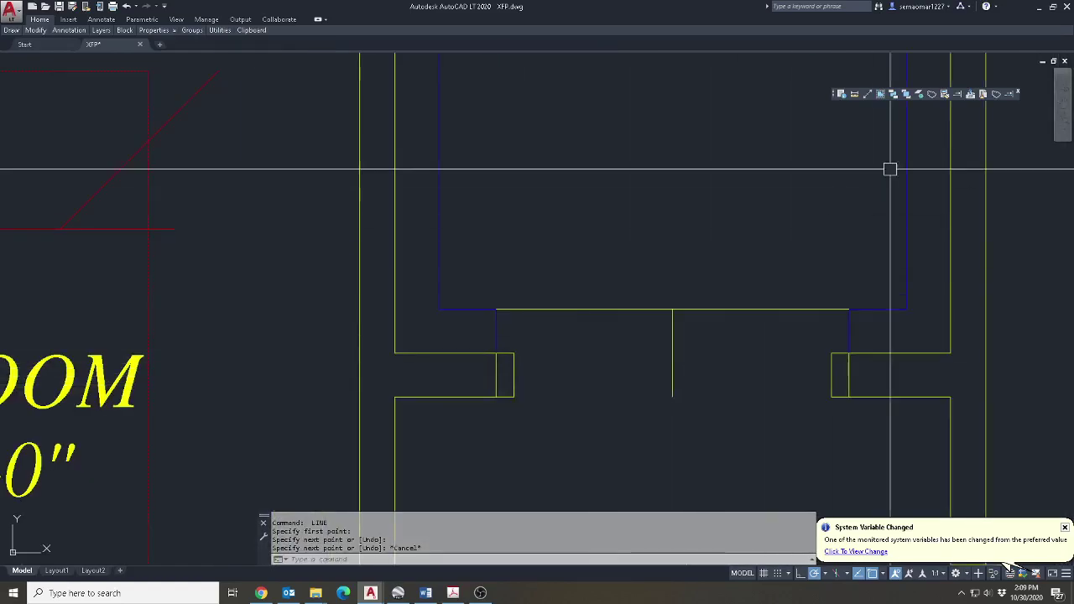
click(950, 96)
scroll(642, 256, down, 6)
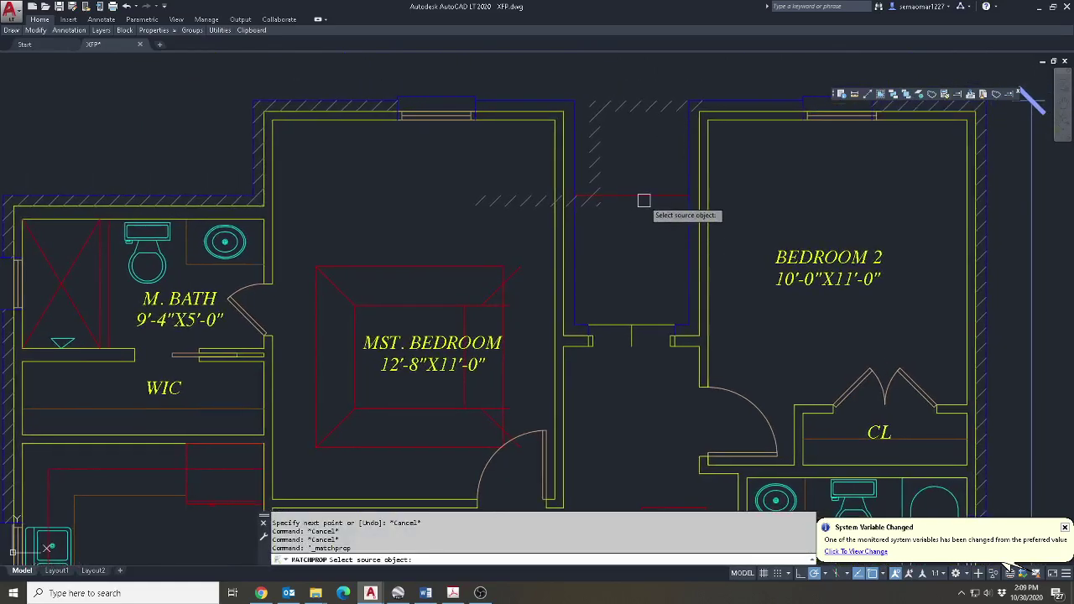
scroll(646, 315, up, 4)
click(638, 328)
click(630, 366)
Erase the short vertical line left at the middle of the recess opening.
key(Escape)
key(Escape)
text(e)
click(607, 379)
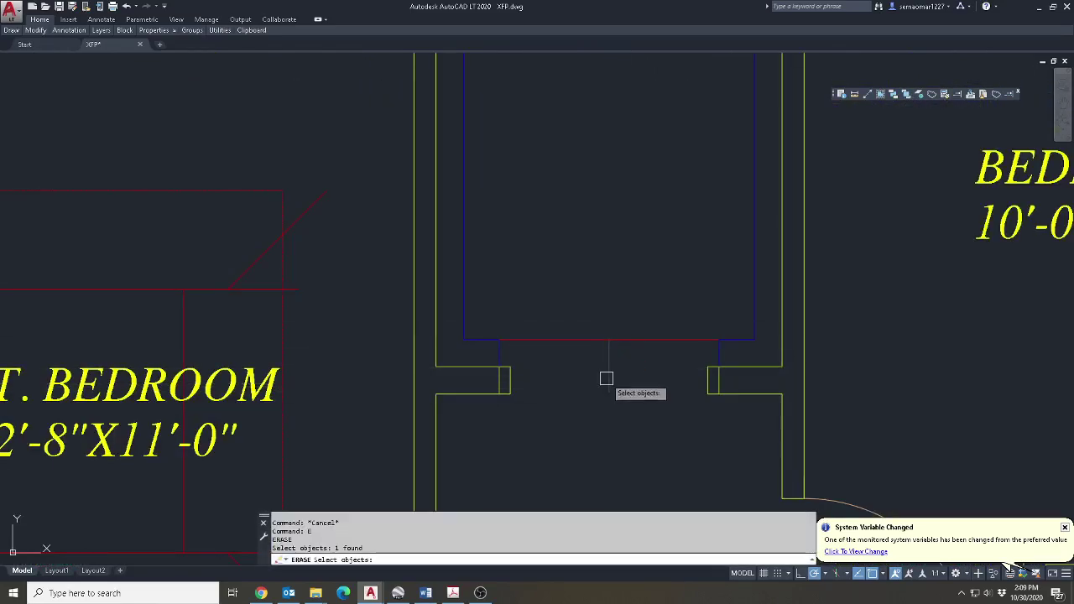
key(space)
scroll(602, 351, down, 4)
Copy an existing swing door with its jambs to the hallway just below the recess opening.
key(Escape)
key(Escape)
mouse_move(36, 32)
click(43, 60)
middle_drag(402, 323, 463, 80)
mouse_move(536, 501)
middle_down()
mouse_move(584, 374)
mouse_move(536, 213)
middle_up()
key(space)
click(491, 436)
middle_drag(671, 101, 604, 479)
scroll(650, 189, up, 2)
click(610, 250)
scroll(622, 289, up, 4)
key(Escape)
text(m)
key(space)
key(Escape)
key(Escape)
click(37, 31)
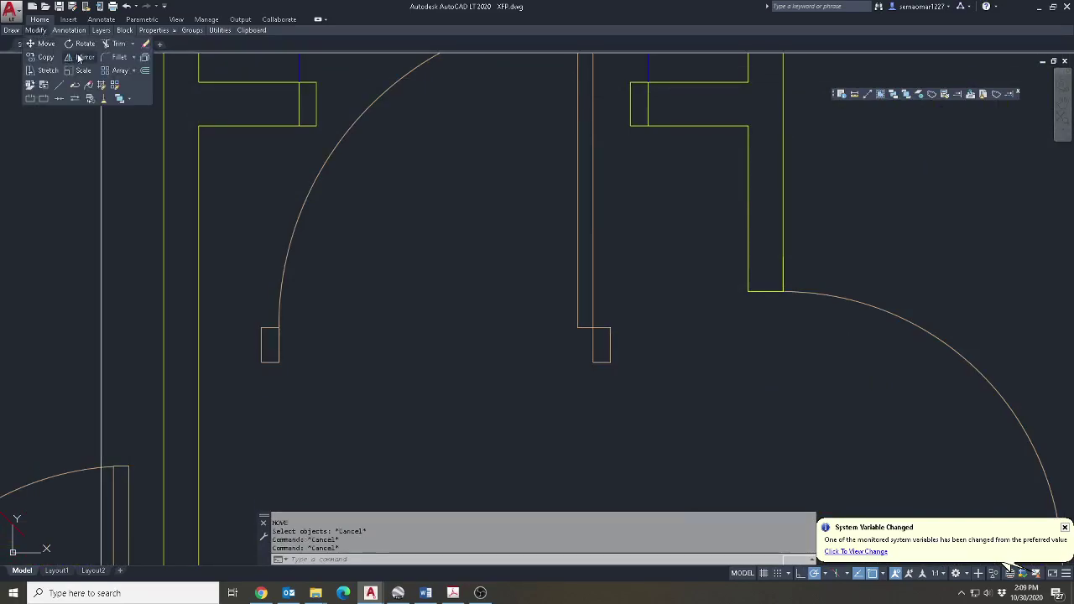
click(74, 57)
click(671, 256)
click(506, 291)
key(Return)
click(508, 276)
key(Escape)
key(Escape)
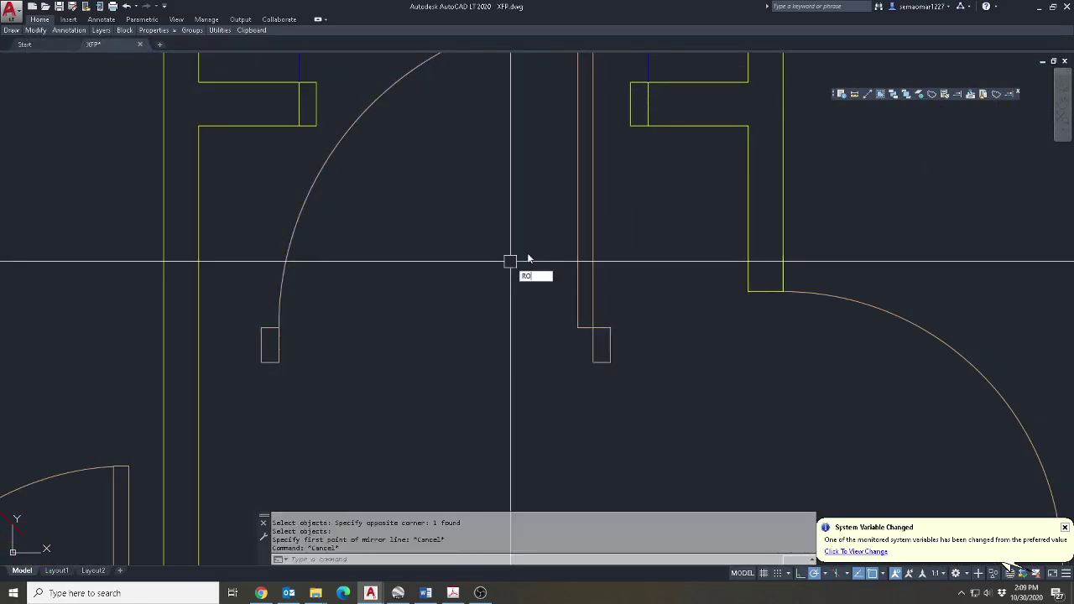
Rotate the copied door 180 degrees so that it swings down into the hallway.
key(space)
click(649, 226)
click(487, 257)
key(space)
click(468, 255)
click(453, 256)
key(Escape)
Move the rotated door by its jamb corner onto the upper corner of the opening's left wall end.
text(M)
click(484, 238)
click(336, 163)
key(space)
scroll(344, 135, up, 6)
click(352, 227)
scroll(344, 229, down, 4)
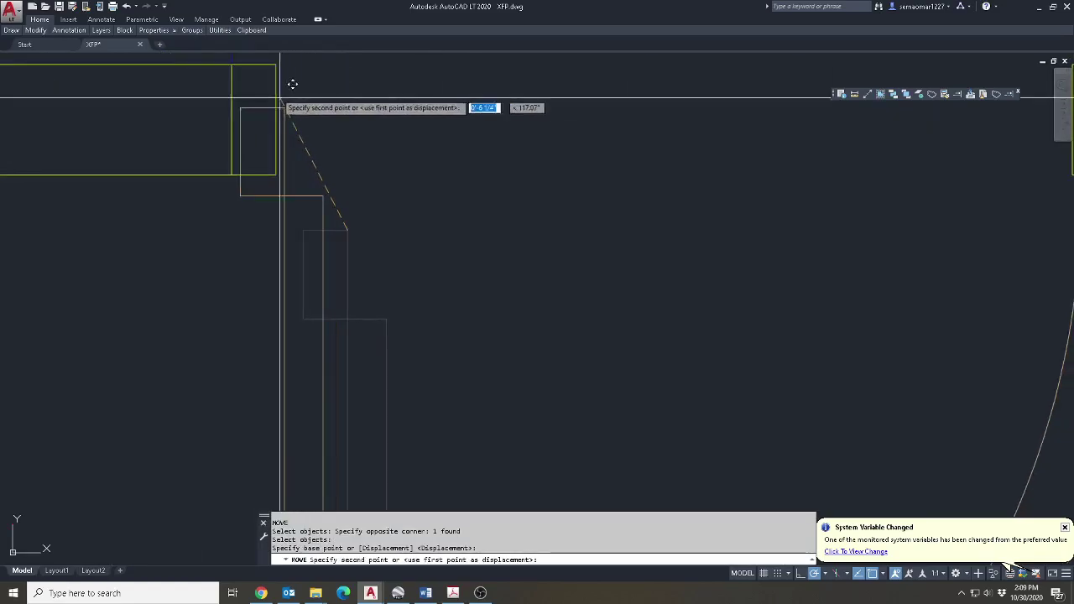
click(276, 64)
scroll(317, 208, down, 4)
middle_drag(441, 127, 487, 331)
key(Escape)
key(Escape)
key(Escape)
Move the red horizontal line in the recess up to span the outer wall corners.
scroll(587, 382, down, 2)
scroll(587, 381, down, 3)
scroll(616, 290, up, 3)
text(M)
key(space)
click(526, 322)
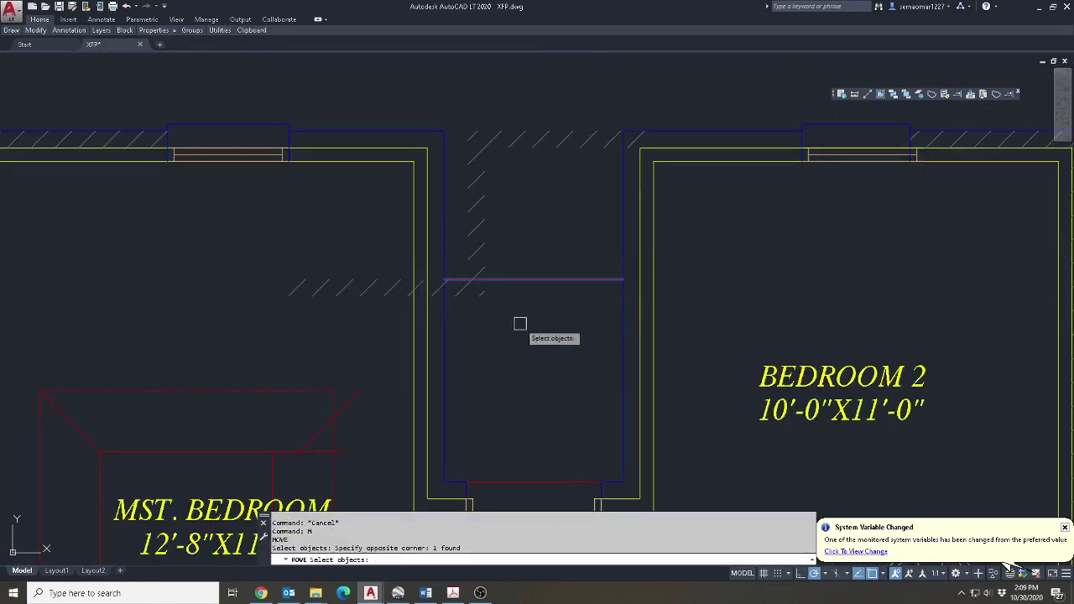
click(445, 126)
key(Escape)
Move the recess door, opening lines and short wall pieces up 3'.
scroll(511, 192, down, 3)
middle_drag(625, 304, 602, 247)
scroll(472, 267, up, 4)
key(Escape)
text(M)
key(space)
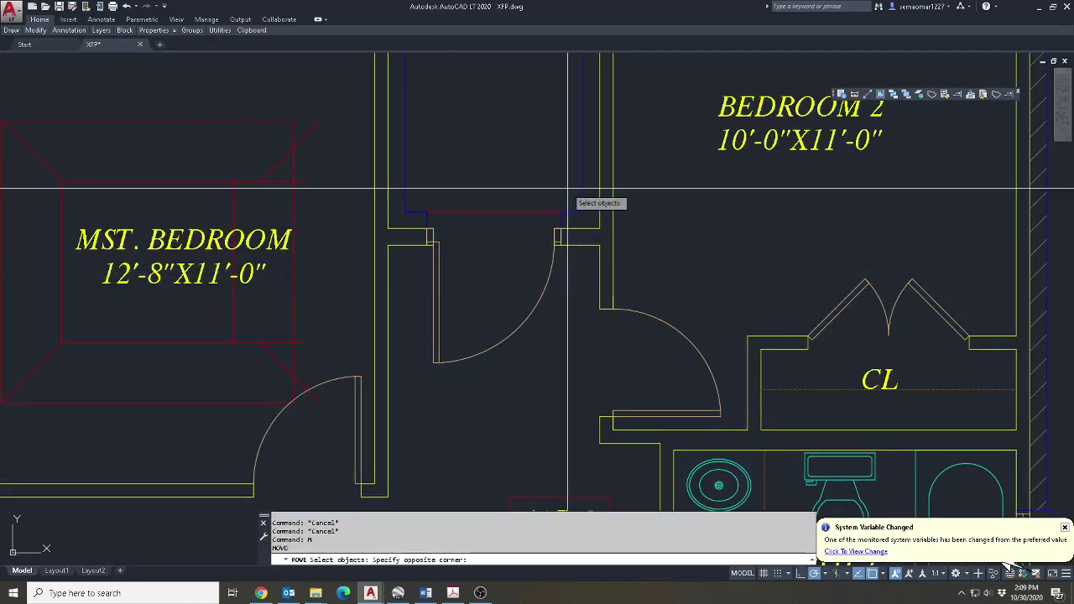
click(419, 394)
middle_drag(481, 302, 479, 389)
key(space)
click(478, 374)
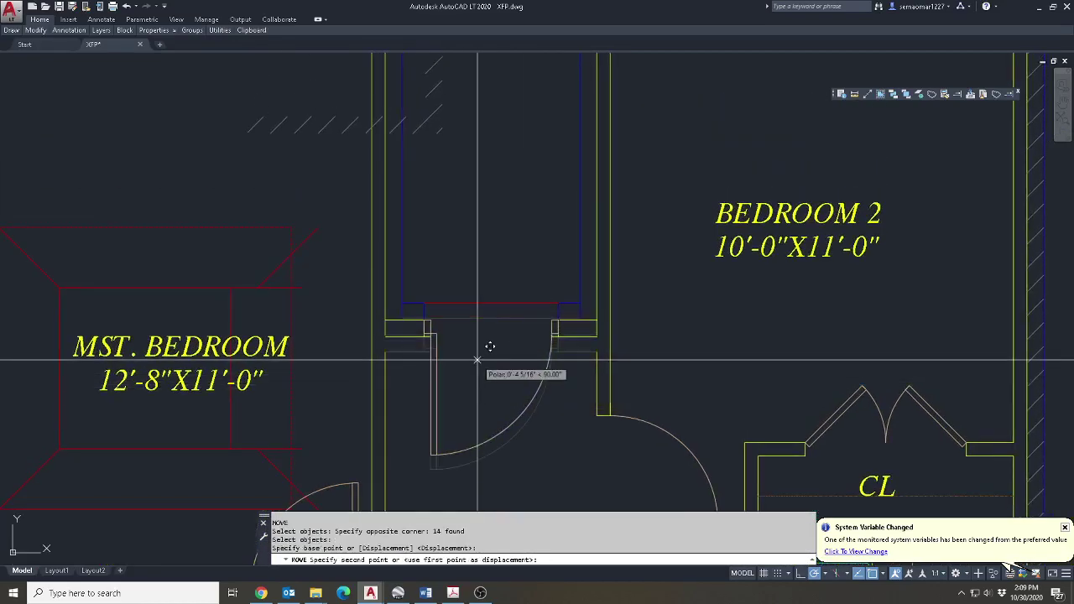
text(3')
key(Return)
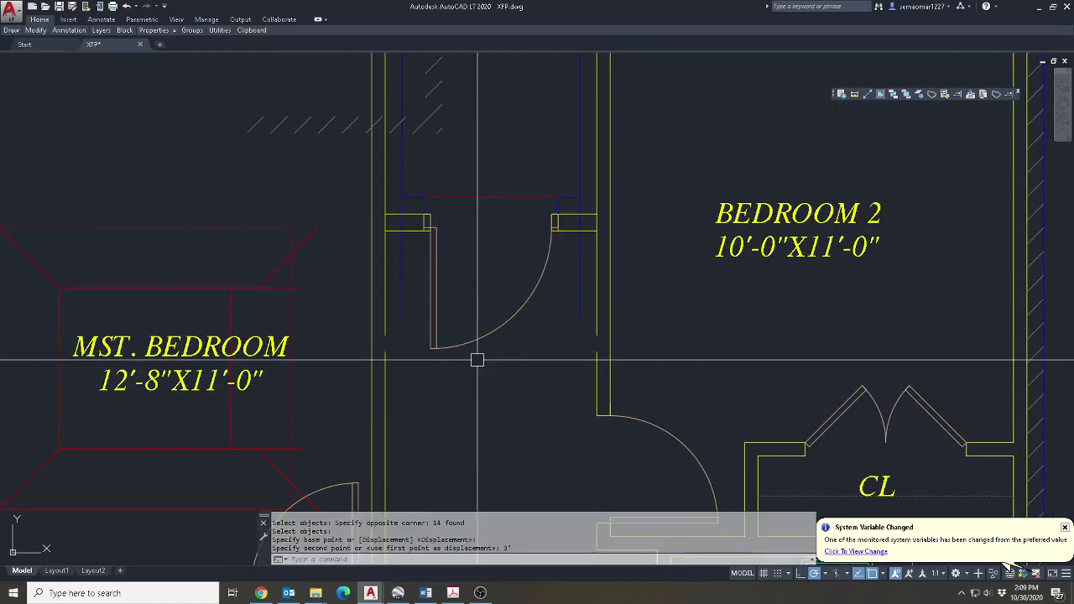
Fillet the blue outline and wall lines into square corners on the Bedroom 2 side of the opening.
scroll(571, 209, up, 2)
text(F)
key(space)
click(570, 189)
click(587, 170)
key(Escape)
key(space)
click(604, 220)
click(611, 203)
key(space)
click(605, 247)
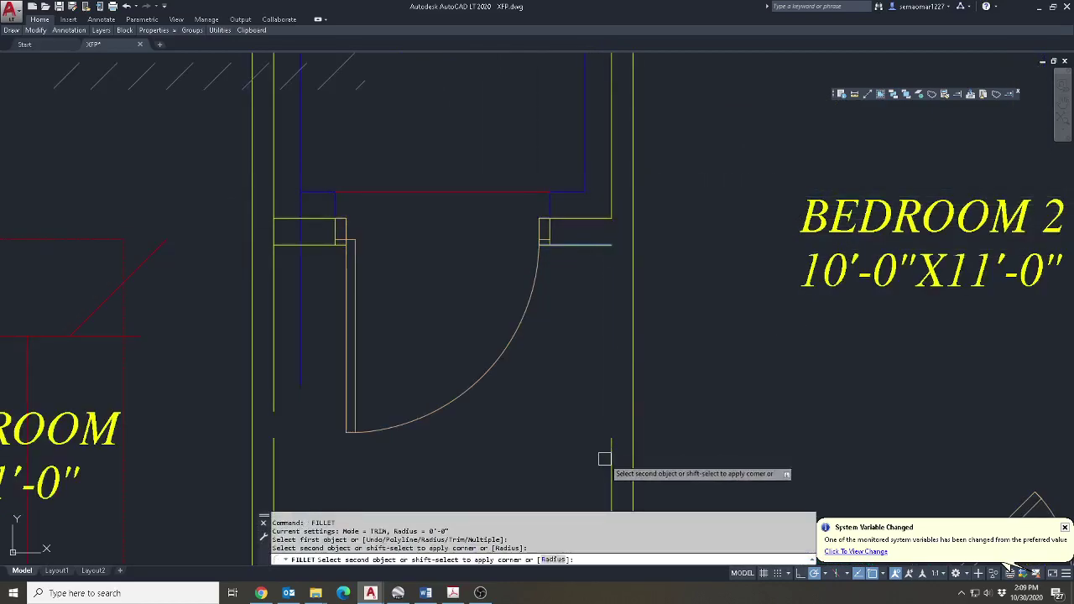
click(609, 477)
key(Escape)
Fillet the blue outline and wall lines into square corners on the master bedroom side of the opening.
key(space)
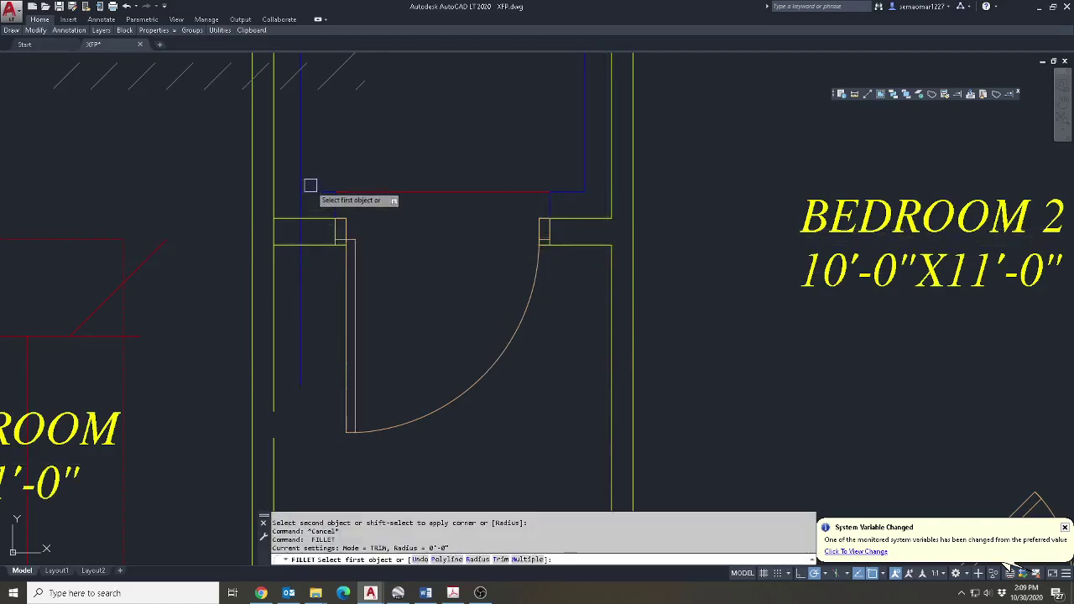
click(290, 216)
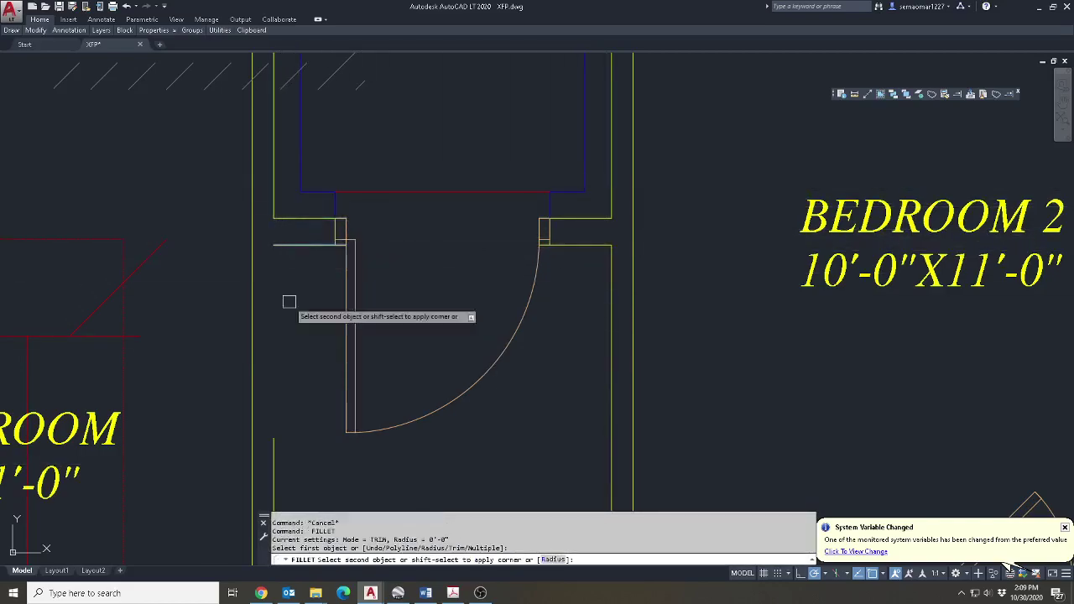
click(279, 475)
key(Escape)
scroll(388, 357, down, 4)
middle_drag(441, 185, 494, 324)
key(Escape)
key(Escape)
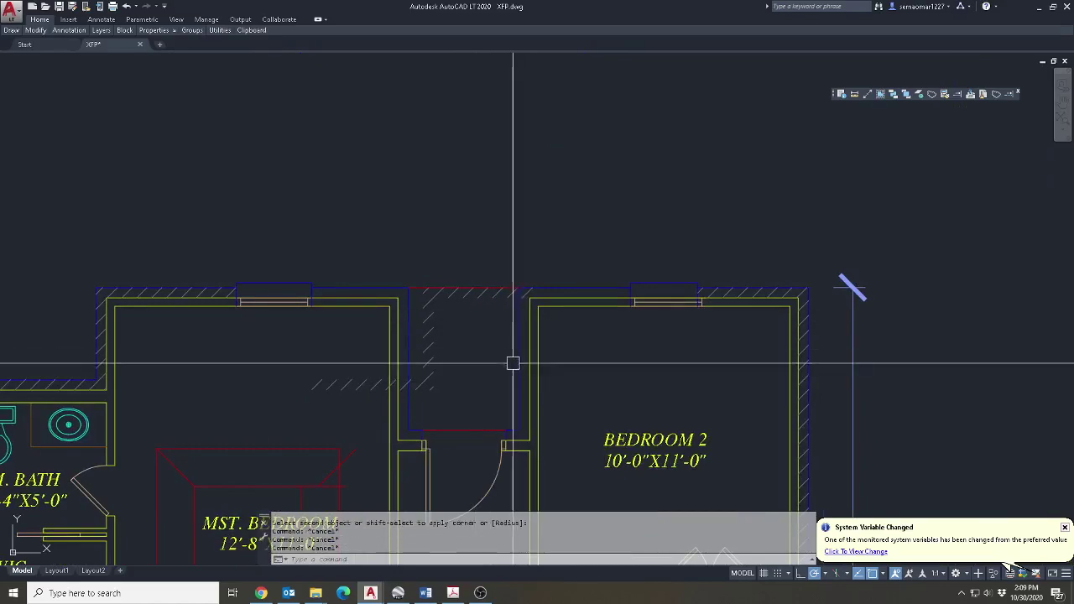
Stretch the old wall hatch's upper end to the Bedroom 2 window and its vertical strip onto the recess's right wall.
middle_drag(513, 362, 464, 304)
click(453, 239)
scroll(459, 245, up, 3)
click(491, 206)
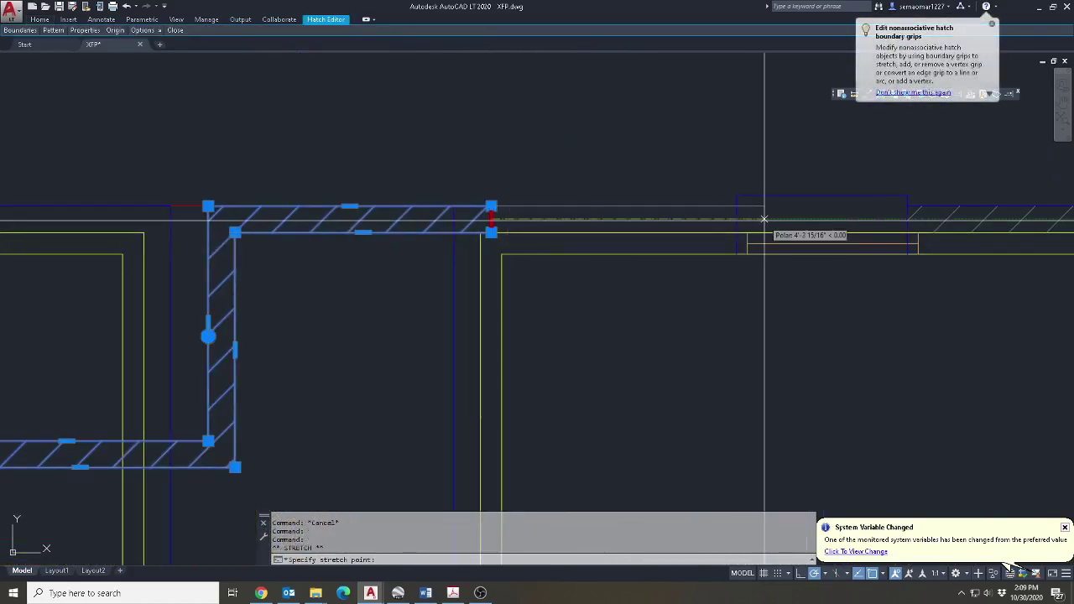
click(735, 220)
click(479, 349)
click(208, 323)
click(445, 323)
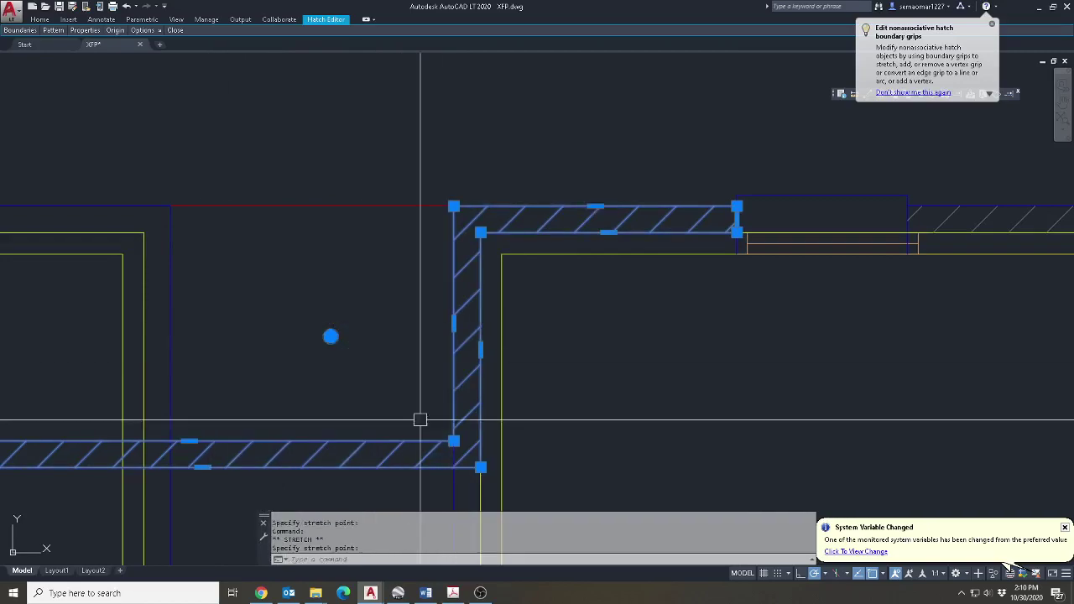
Stretch the hatch's lower portion down and shorten it to end at the right side of the door opening.
middle_drag(439, 388, 553, 311)
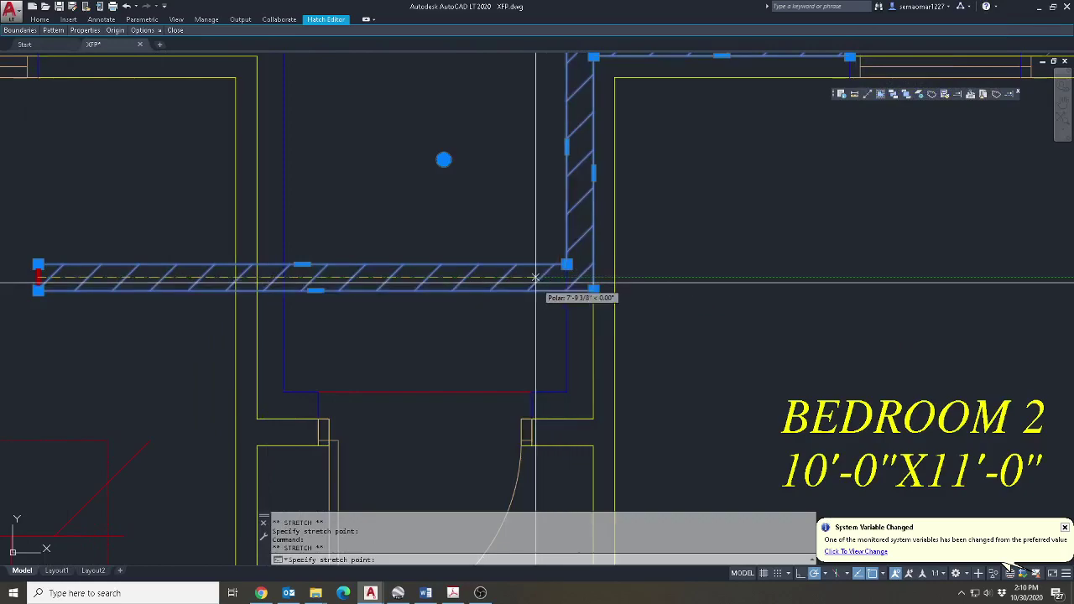
click(563, 413)
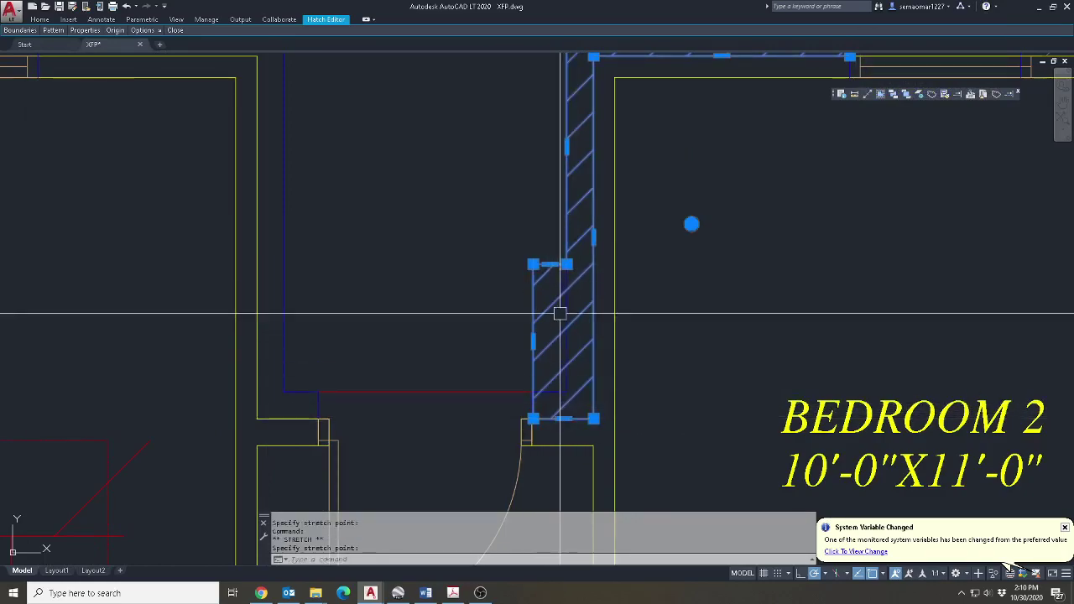
key(Escape)
key(Escape)
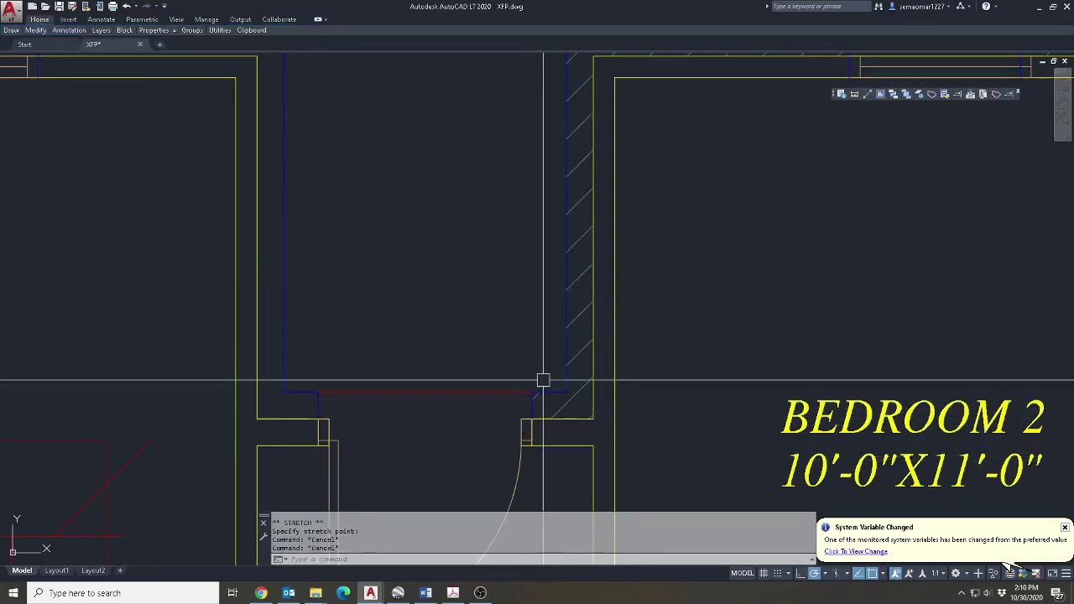
Hatch the master bedroom's outer wall strip from the window around the recess to the door opening.
scroll(559, 391, down, 5)
scroll(646, 309, up, 4)
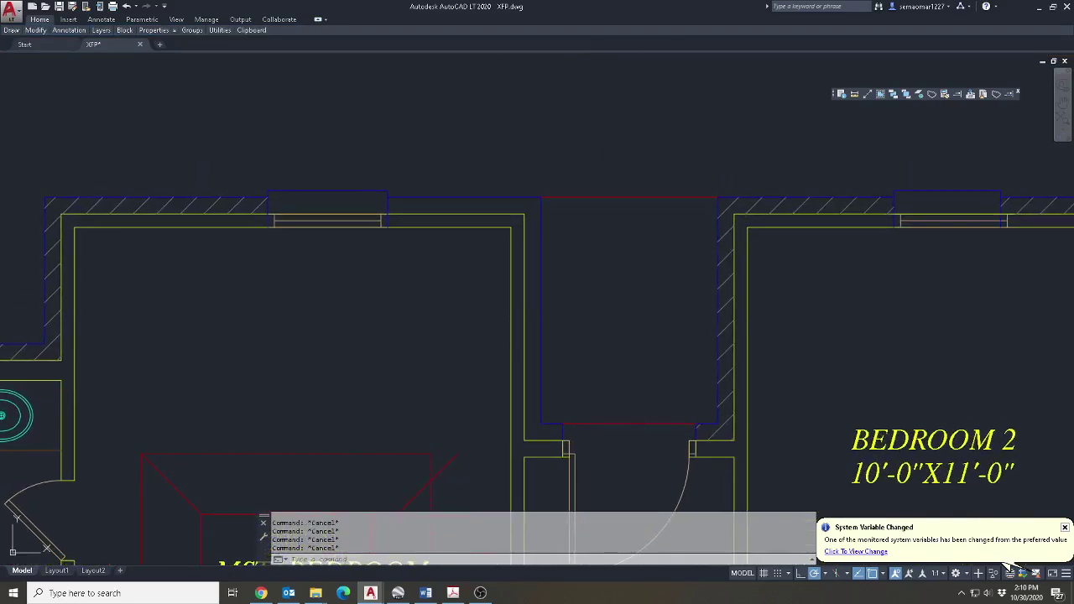
text(h)
key(Return)
key(Escape)
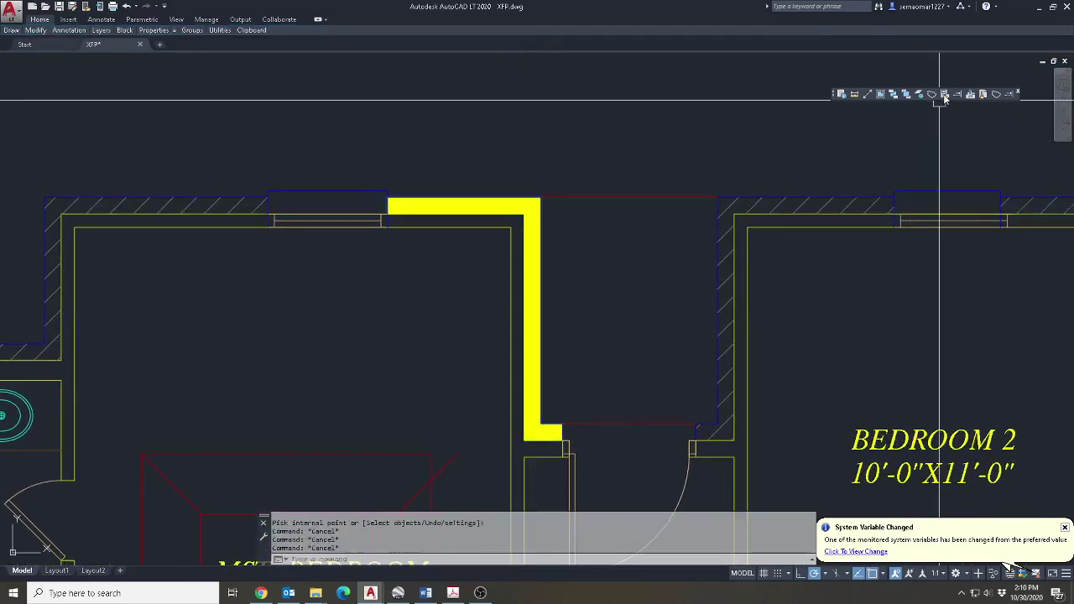
Match the new solid hatch to the properties of the existing diagonal wall hatch.
click(944, 94)
scroll(745, 220, up, 4)
click(752, 179)
click(168, 192)
scroll(470, 222, down, 6)
key(Escape)
scroll(499, 238, down, 6)
scroll(461, 272, up, 6)
key(Escape)
key(Escape)
drag(0, 0, 0, 0)
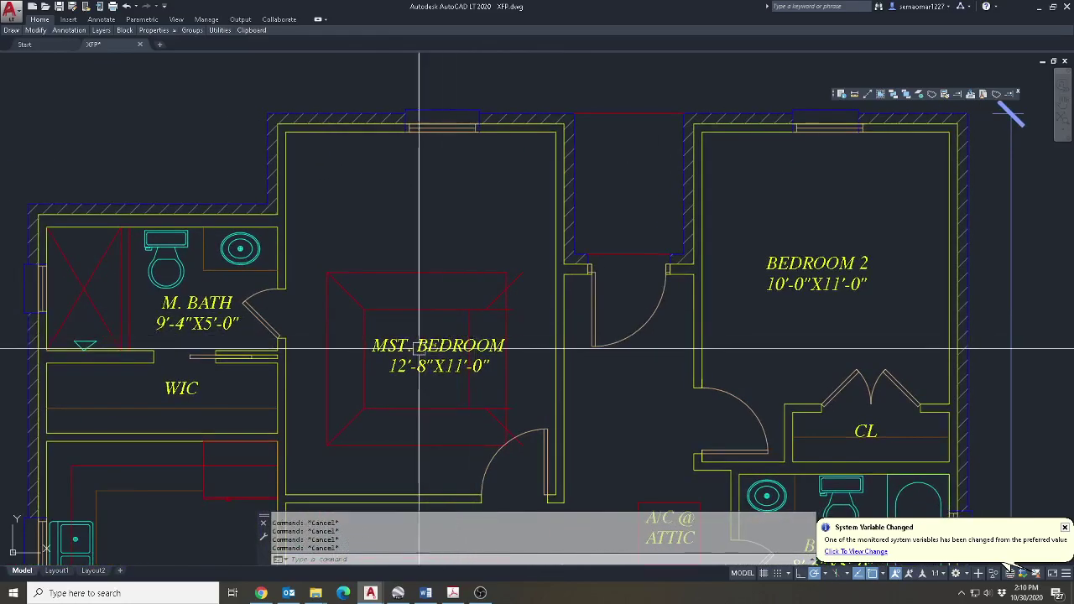
Move the upper lines of the master bedroom's red tray ceiling outline up to the inner face of the window wall.
scroll(426, 349, up, 3)
text(m)
key(Return)
click(361, 363)
click(720, 216)
key(Return)
click(529, 281)
scroll(527, 254, down, 4)
scroll(526, 242, up, 4)
shift+right_click(521, 236)
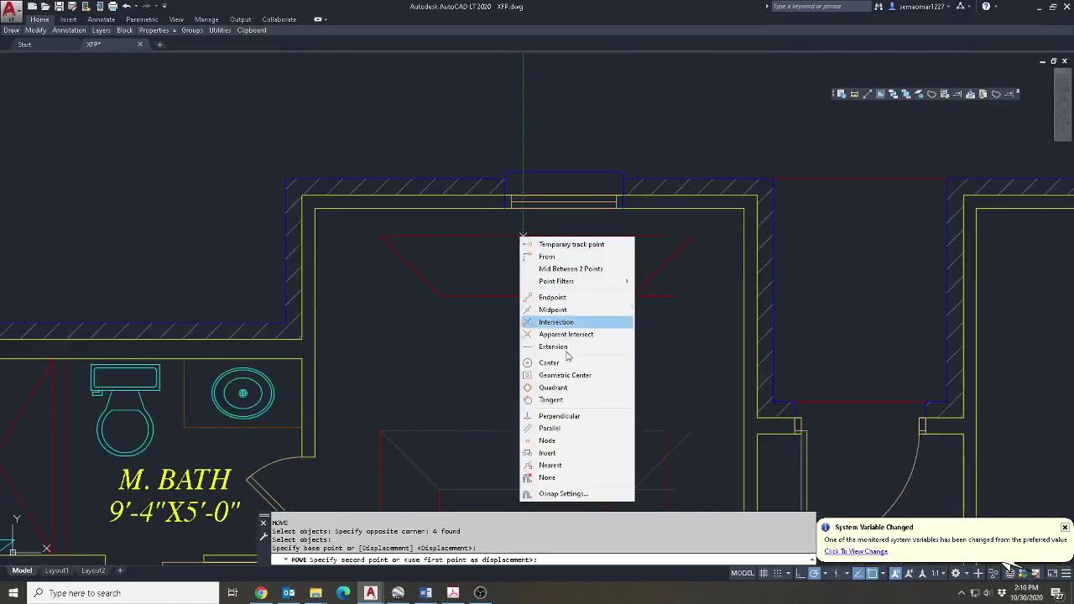
click(573, 430)
Move the same four ceiling lines straight down to offset them from the window wall.
key(Escape)
key(Escape)
text(m)
key(Return)
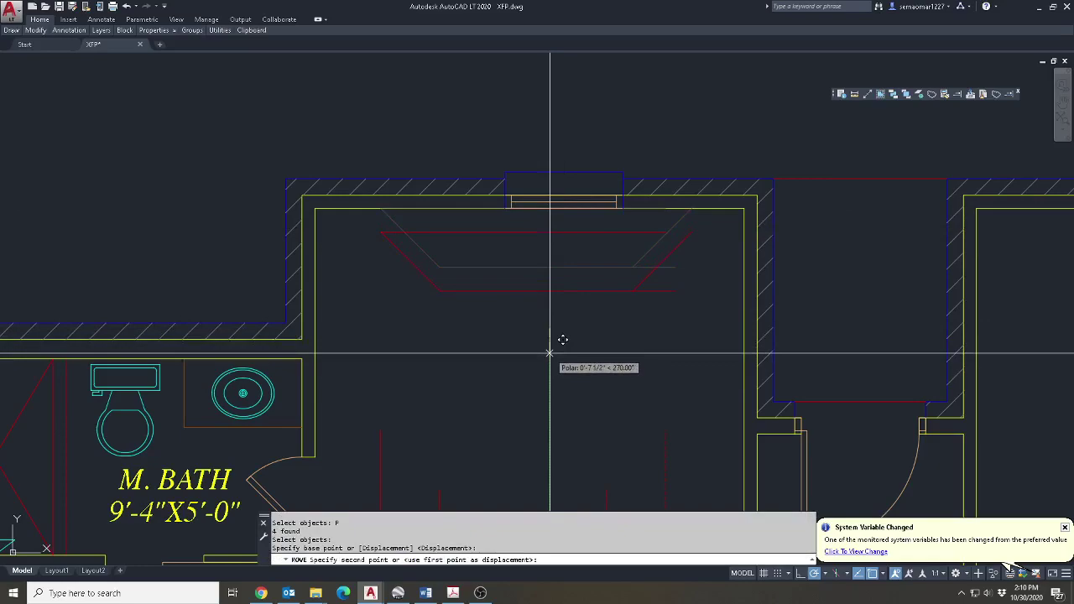
key(Return)
Fillet the vertical lines of the red ceiling outline to its relocated upper horizontal lines.
text(f)
key(Return)
middle_drag(578, 352, 584, 271)
key(Escape)
key(Return)
click(636, 280)
key(Escape)
key(Return)
key(Escape)
key(Return)
click(357, 270)
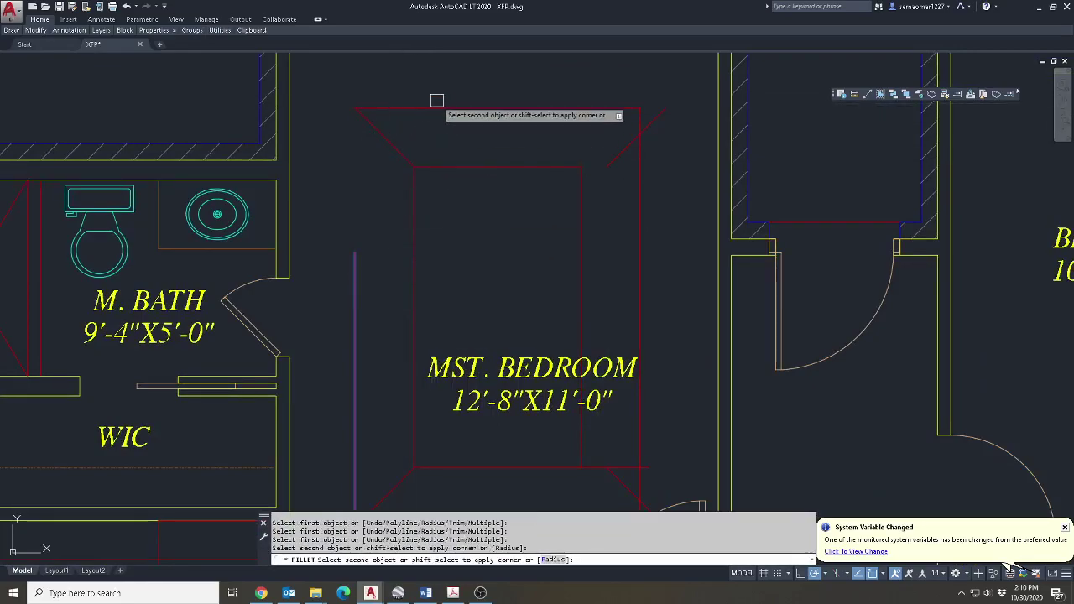
Fillet the lower-right corner of the inner red ceiling rectangle in the master bedroom.
scroll(448, 165, down, 4)
key(Escape)
text(f)
key(Return)
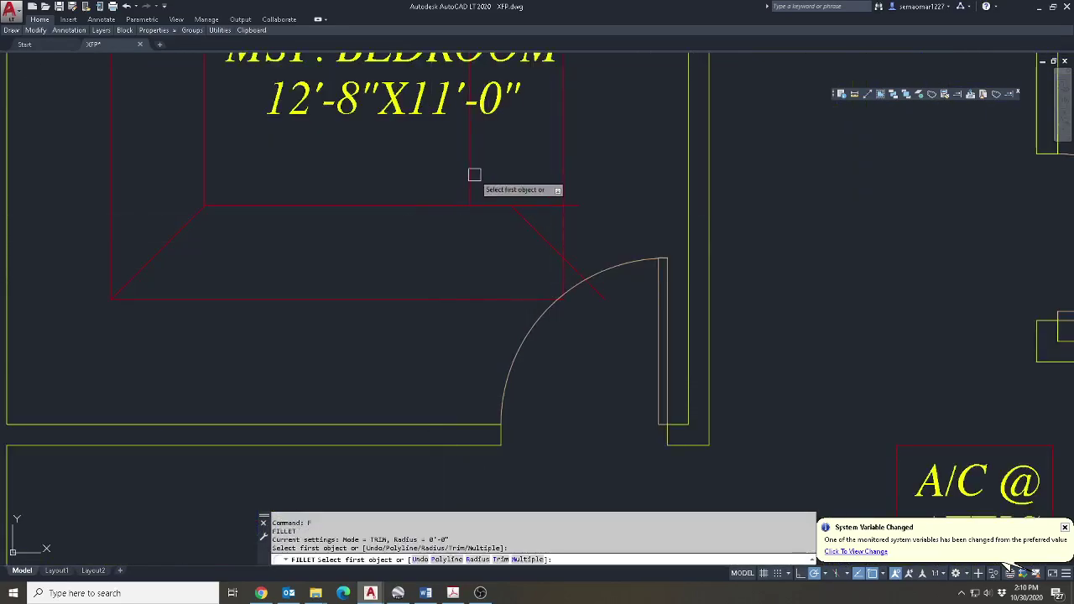
click(462, 174)
click(471, 174)
key(Return)
click(461, 205)
click(472, 194)
key(Escape)
key(Return)
key(Escape)
Move the lower-right diagonal ceiling line so it joins the inner and outer rectangle corners.
scroll(535, 211, up, 4)
text(m)
key(Return)
click(534, 210)
click(472, 220)
key(Return)
click(709, 434)
Move the upper-right diagonal ceiling line onto the inner and outer corners of the tray ceiling outline.
scroll(617, 422, down, 4)
scroll(598, 198, up, 5)
key(Escape)
key(Escape)
text(m)
key(Return)
middle_drag(679, 141, 659, 165)
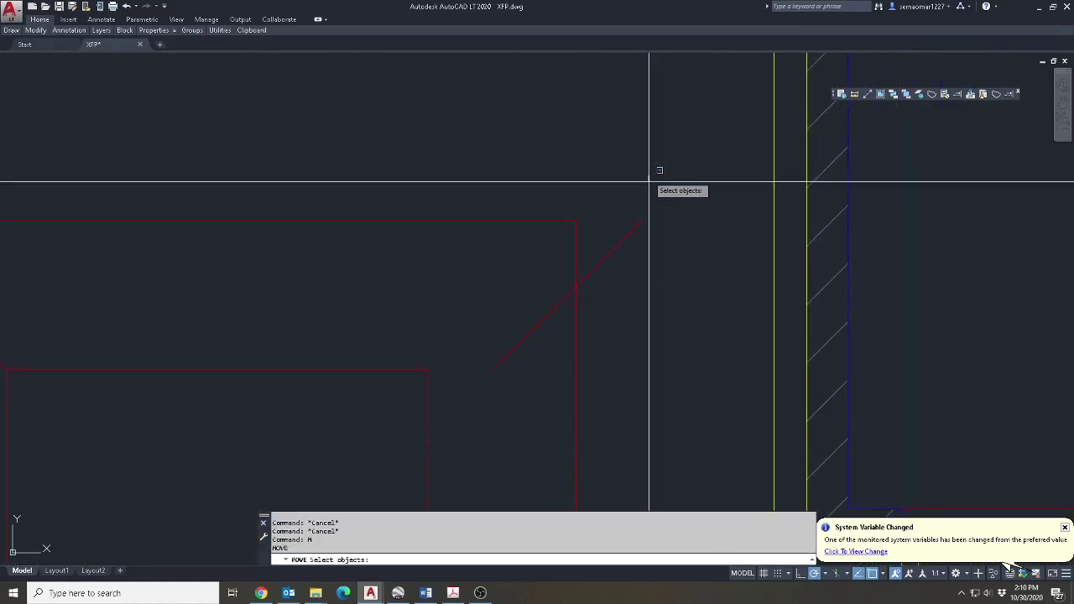
click(571, 216)
Move the MST. BEDROOM label up and to the left, inside the revised ceiling outline.
key(Escape)
key(Escape)
scroll(556, 285, down, 5)
scroll(530, 343, up, 5)
text(m)
key(Return)
click(515, 371)
click(468, 245)
key(Return)
click(507, 399)
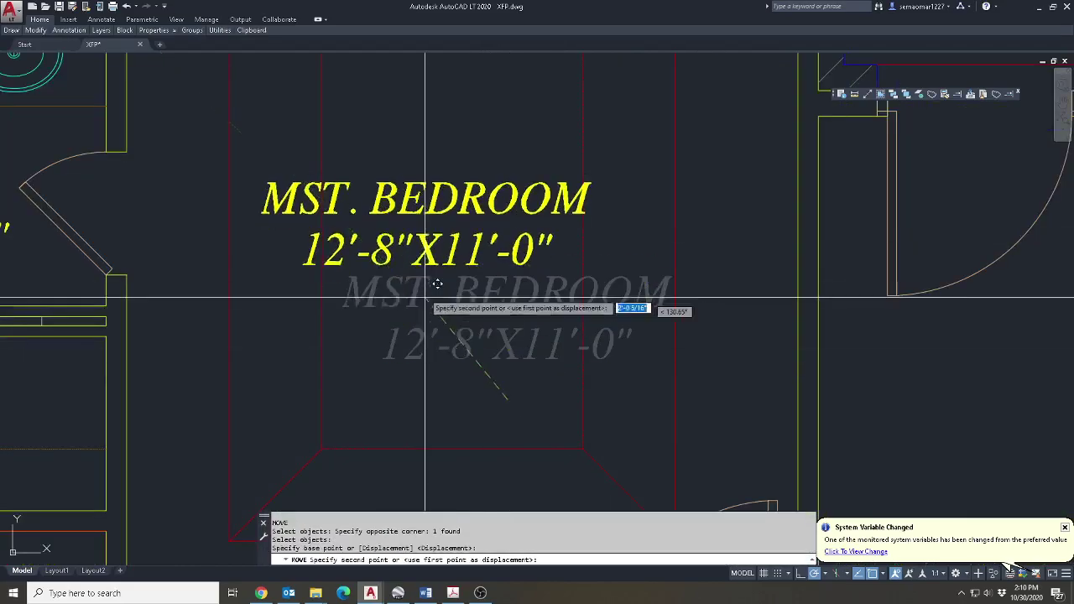
scroll(475, 242, up, 2)
key(Escape)
scroll(487, 288, down, 5)
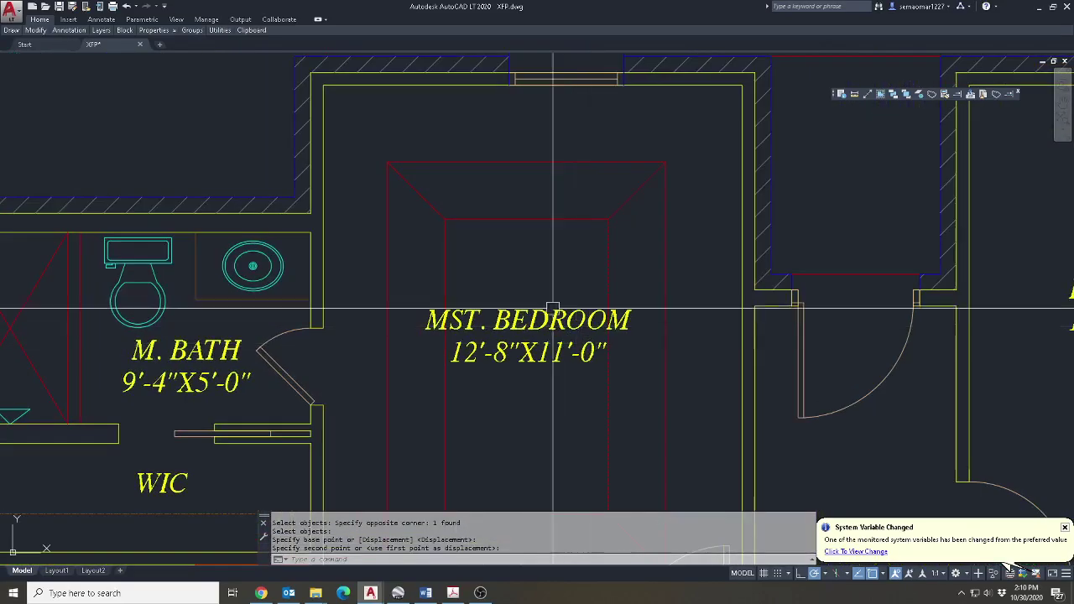
Move the MST. BEDROOM label straight down about 6 inches within the ceiling outline.
middle_drag(588, 337, 557, 215)
text(m)
key(Return)
click(518, 233)
key(Return)
click(515, 276)
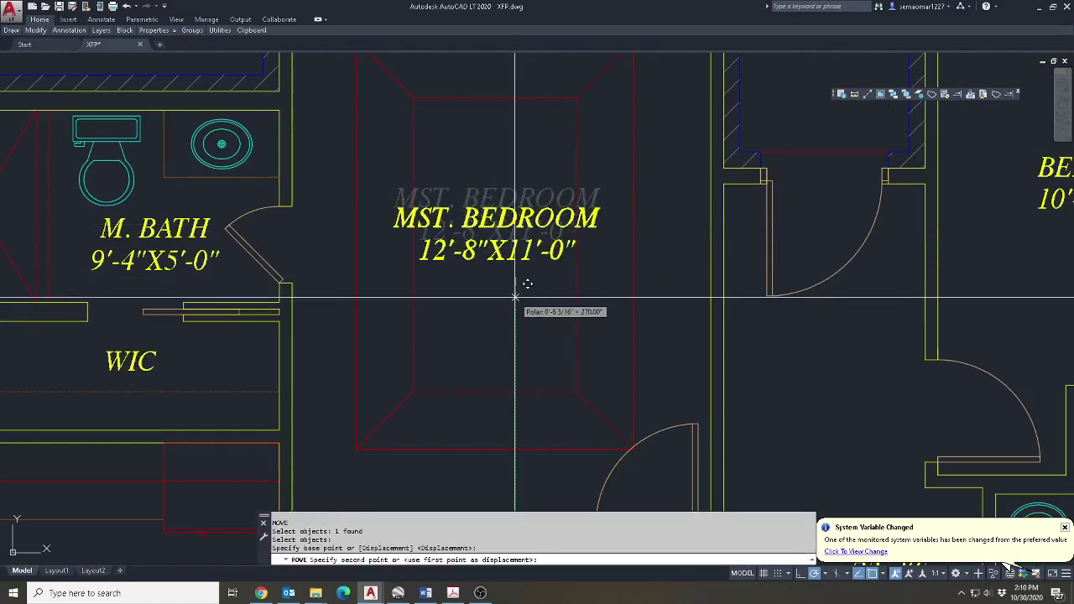
click(515, 296)
Measure the master bedroom's depth between the inner faces of its lower wall and window wall.
click(865, 94)
scroll(564, 253, down, 2)
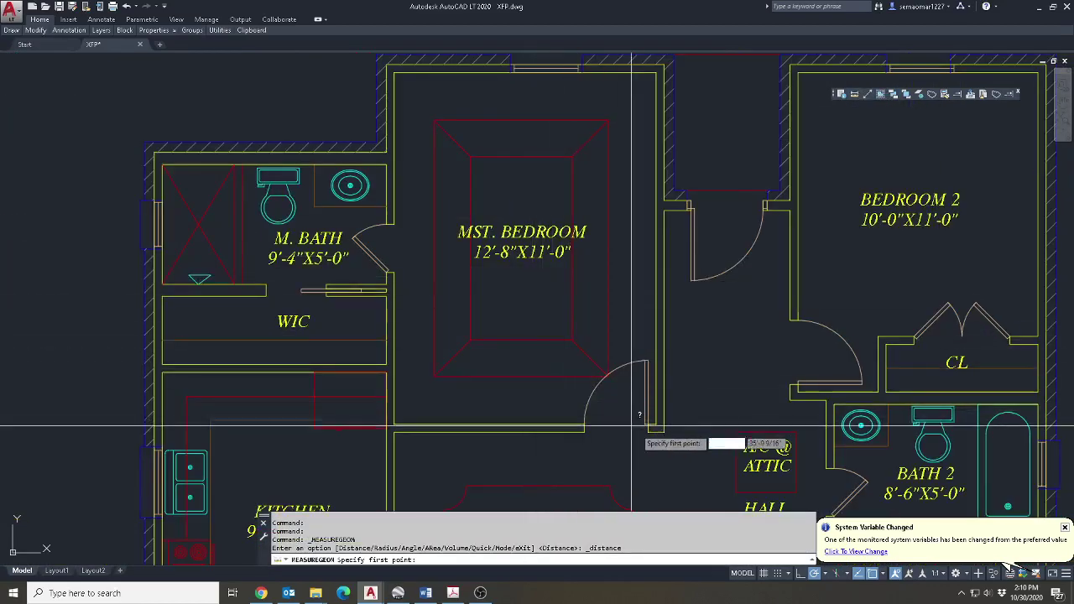
click(654, 417)
mouse_move(635, 265)
middle_down()
mouse_move(635, 336)
mouse_move(667, 214)
mouse_move(616, 309)
middle_up()
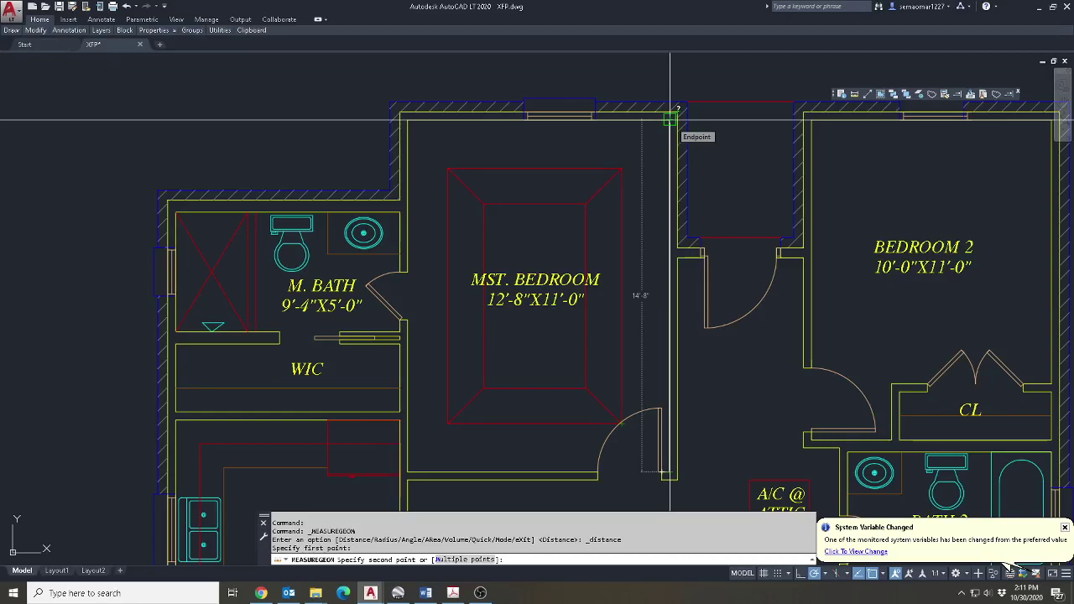
scroll(529, 290, up, 3)
key(Escape)
Set the second dimension in the MST. BEDROOM label to 14'-8".
text(ED)
key(Return)
click(561, 300)
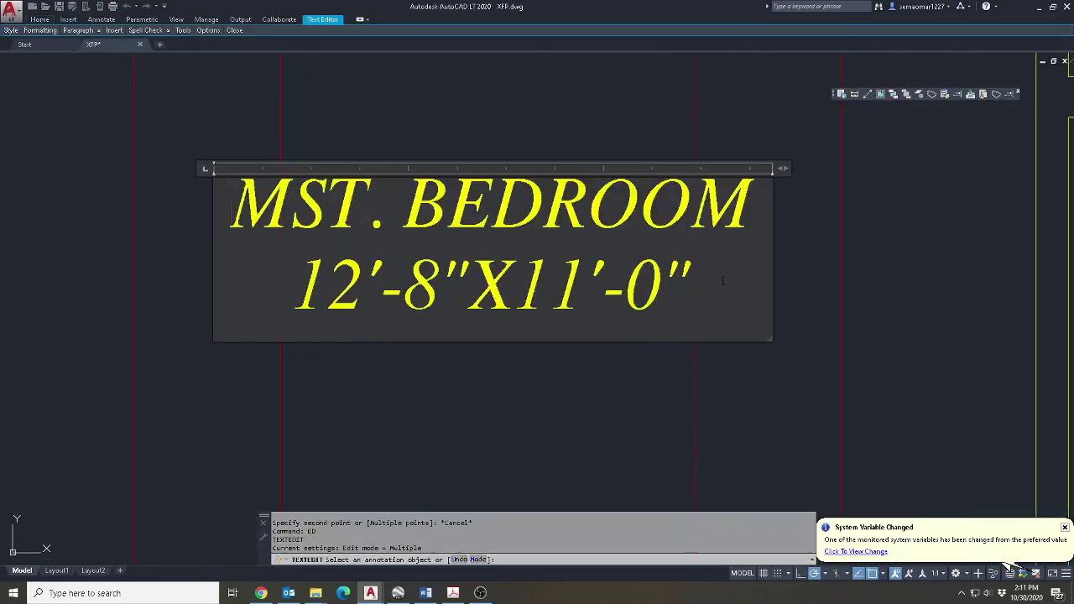
text(14'-8")
scroll(517, 286, down, 3)
click(791, 371)
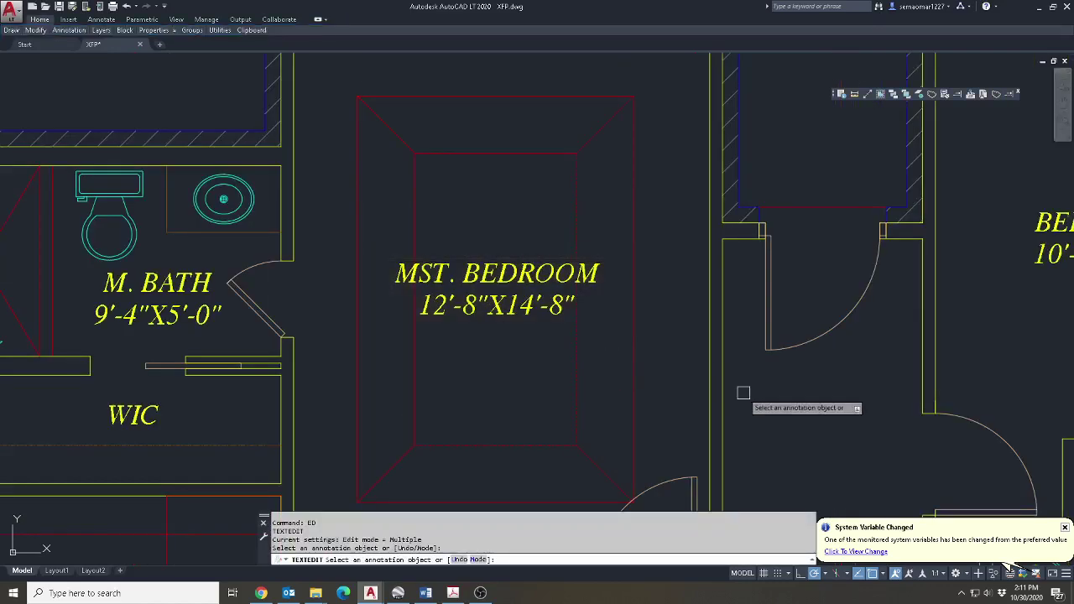
Measure the master bedroom's width between the inner faces of its side walls.
middle_drag(791, 371, 791, 206)
key(Escape)
text(DI)
key(Return)
scroll(812, 200, up, 4)
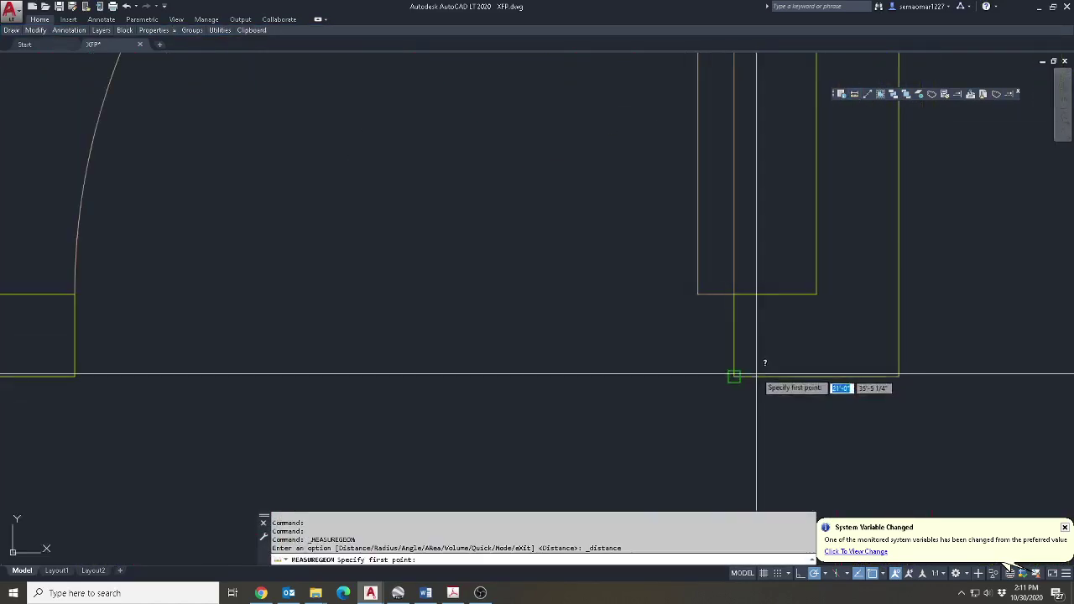
click(825, 298)
scroll(827, 301, down, 4)
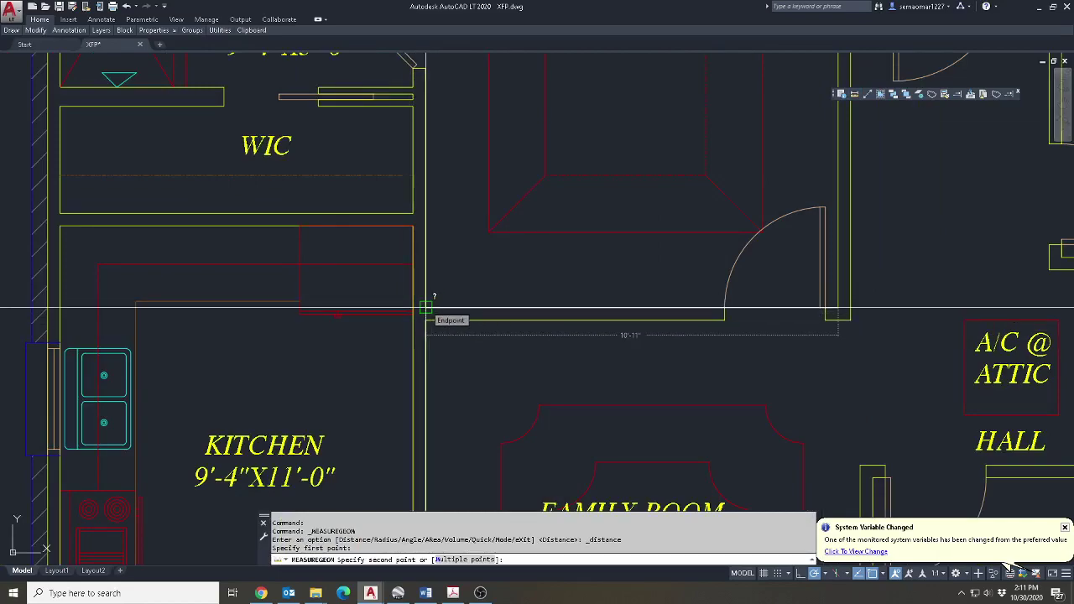
key(Escape)
text(M)
key(Return)
scroll(738, 281, down, 2)
middle_drag(745, 265, 585, 349)
key(Escape)
Set the first dimension in the MST. BEDROOM label to 11'.
text(ED)
key(Return)
click(496, 213)
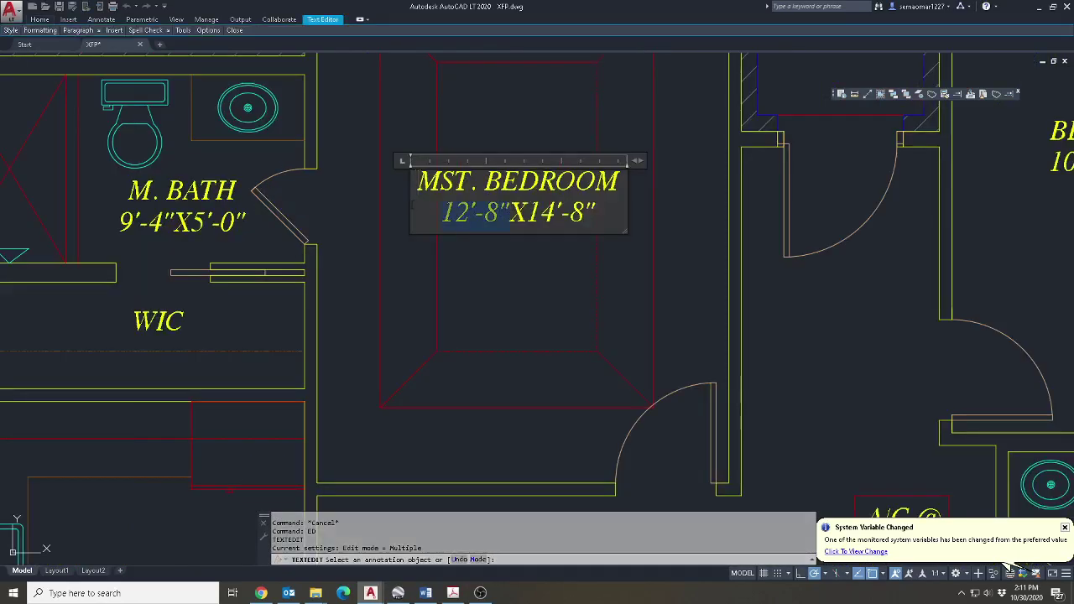
key(Escape)
key(Escape)
Copy the MST. BEDROOM label into the recess between the master bedroom and Bedroom 2.
scroll(627, 287, down, 5)
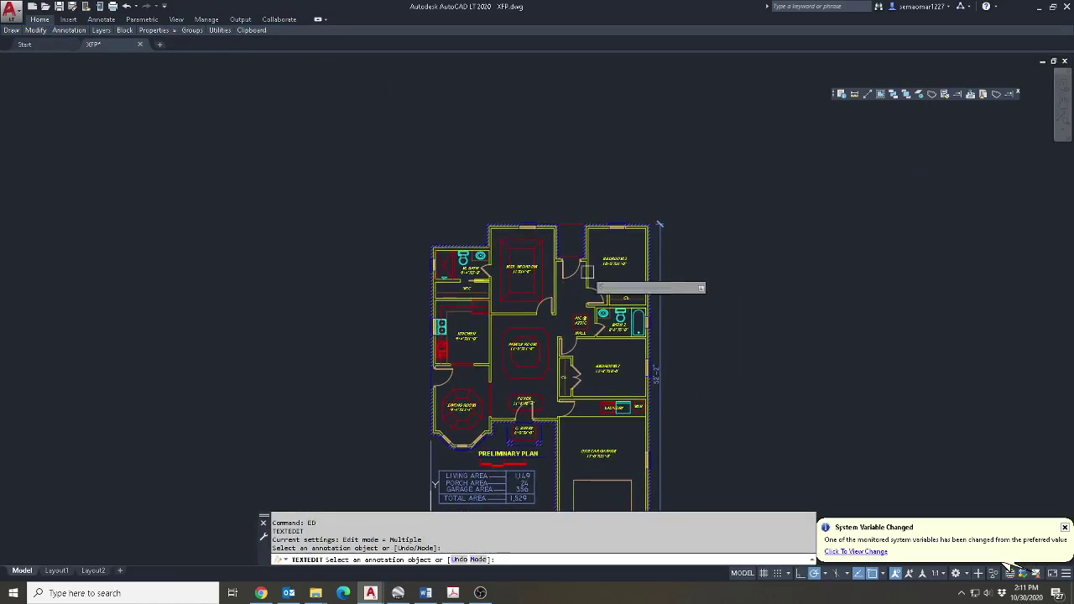
scroll(619, 312, up, 4)
mouse_move(35, 29)
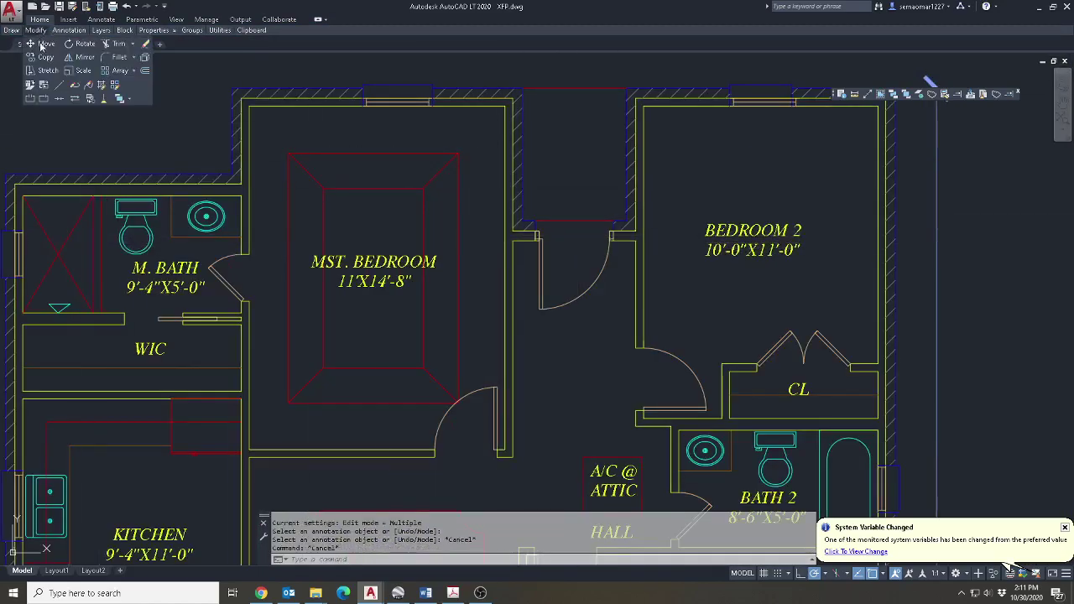
click(42, 60)
click(354, 262)
key(Return)
click(426, 278)
scroll(567, 155, up, 4)
click(652, 190)
key(Escape)
middle_drag(564, 162, 621, 281)
text(ddatte)
key(Return)
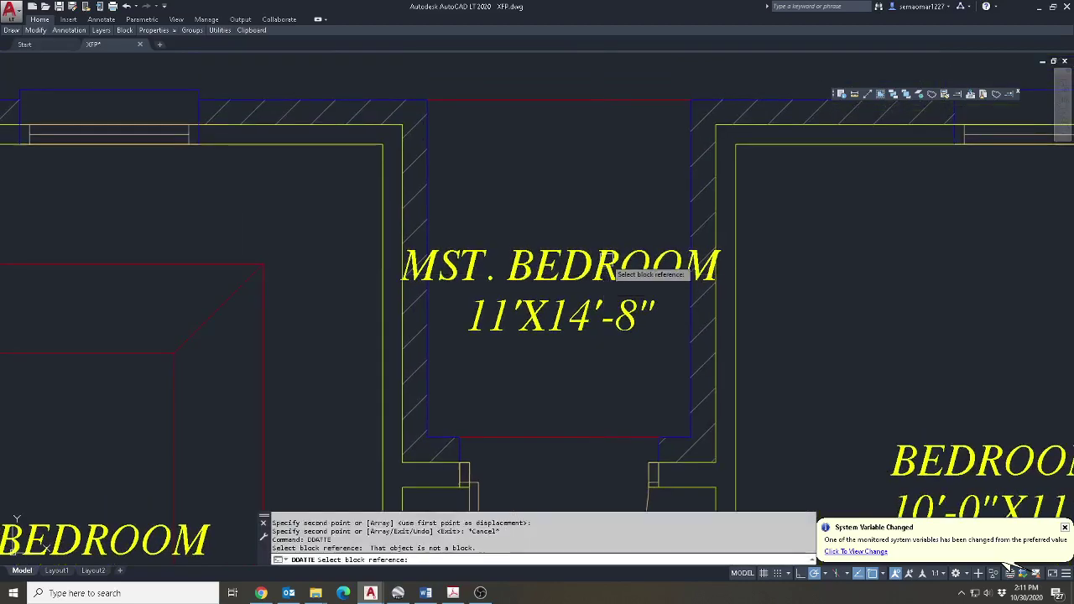
click(672, 270)
key(Escape)
Change the room name in the recess's copied label to C. ENTRY.
text(ED)
key(Return)
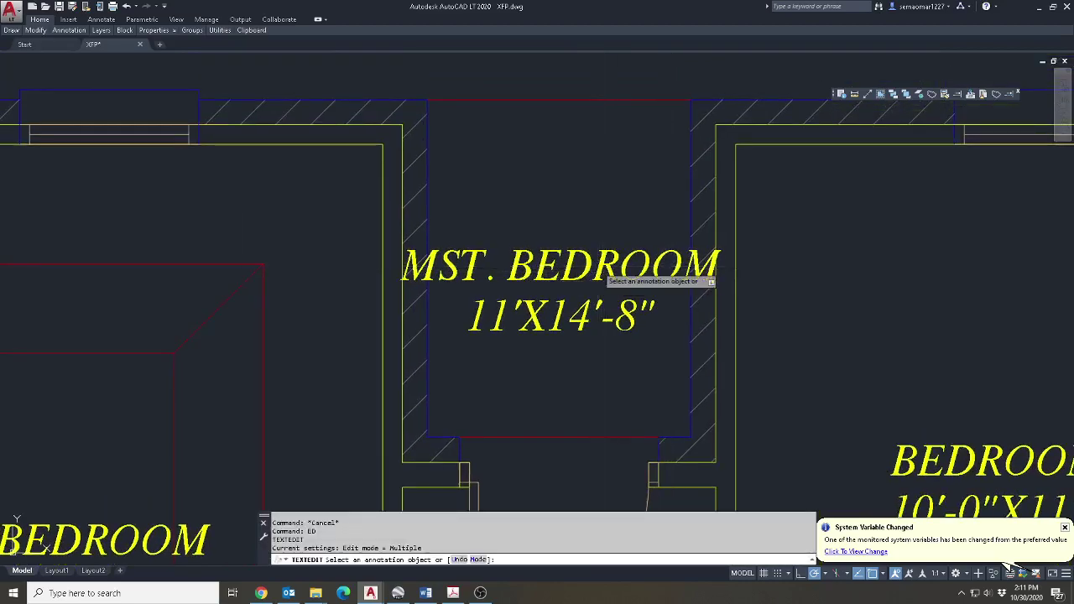
click(598, 273)
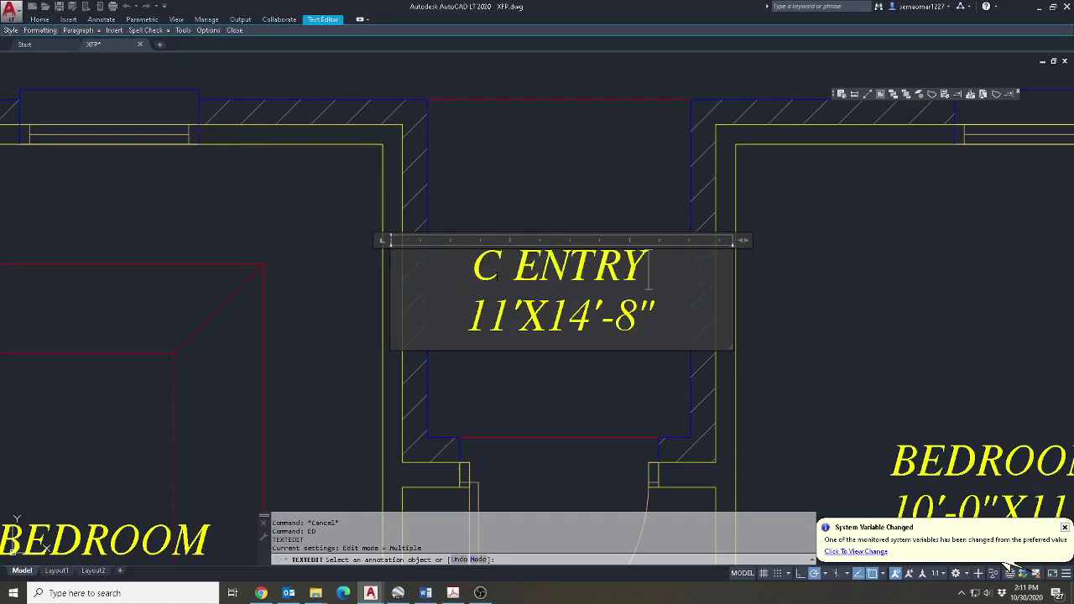
key(Escape)
key(Escape)
Measure the entry recess's depth and width.
click(874, 94)
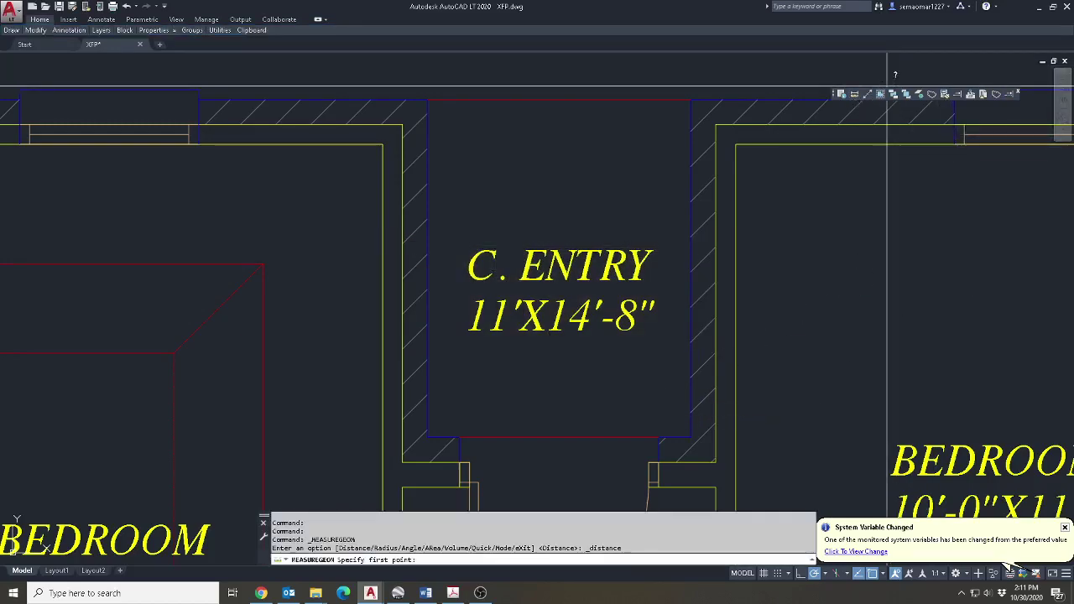
click(559, 436)
key(Escape)
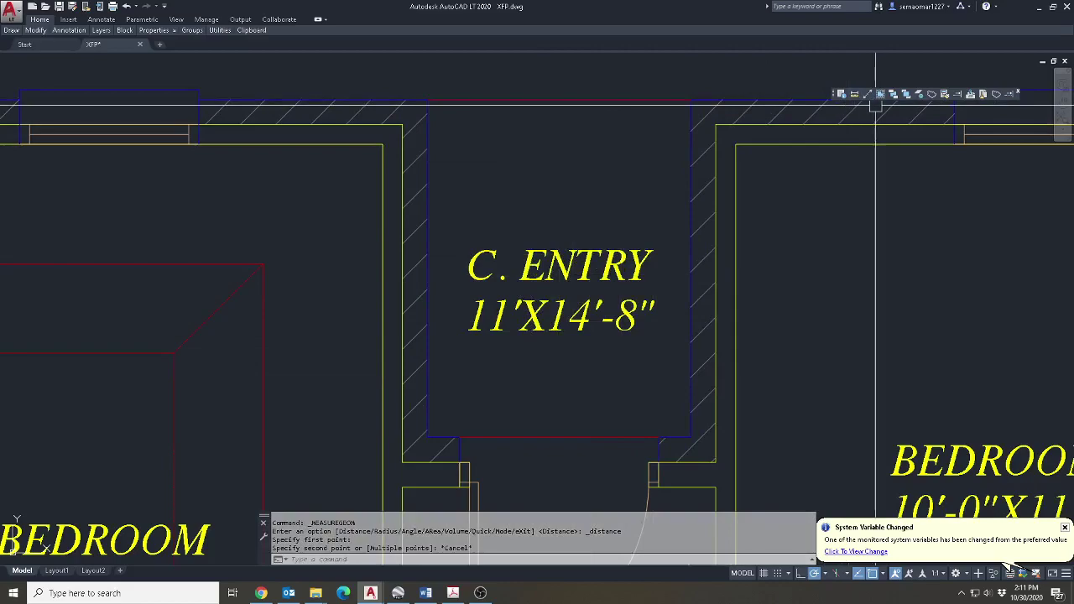
click(854, 95)
click(690, 437)
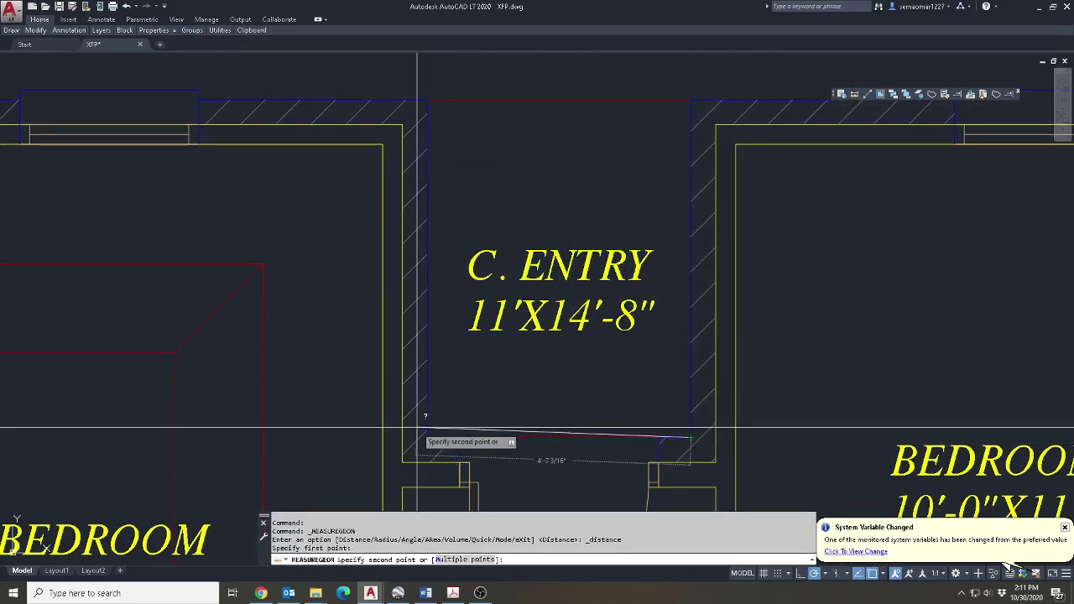
key(Escape)
Set the dimensions in the recess's C. ENTRY label to 5'-8"X5'-8".
text(ed)
key(Return)
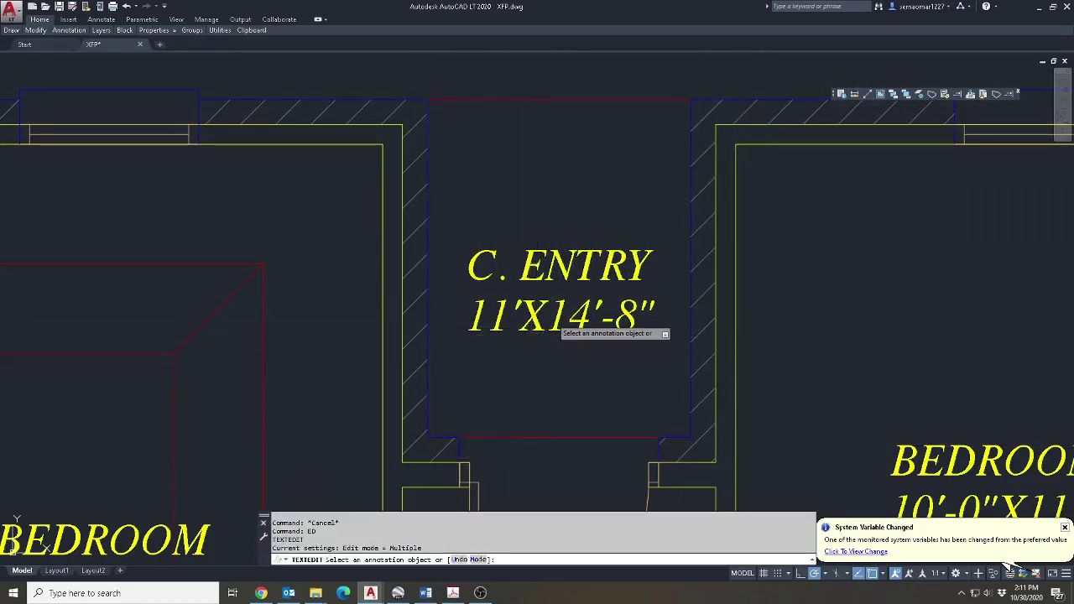
click(560, 323)
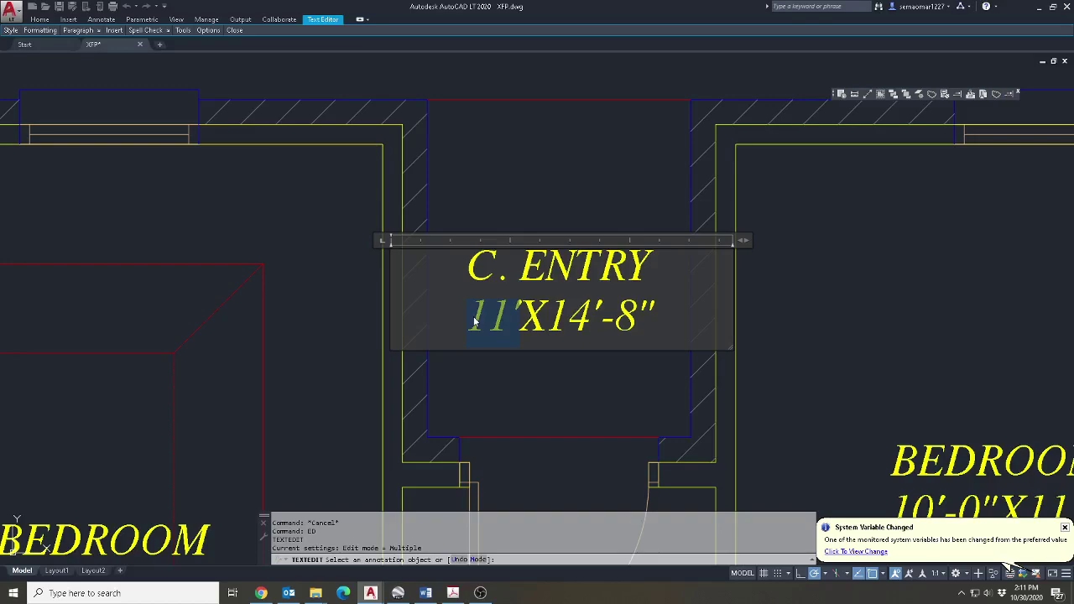
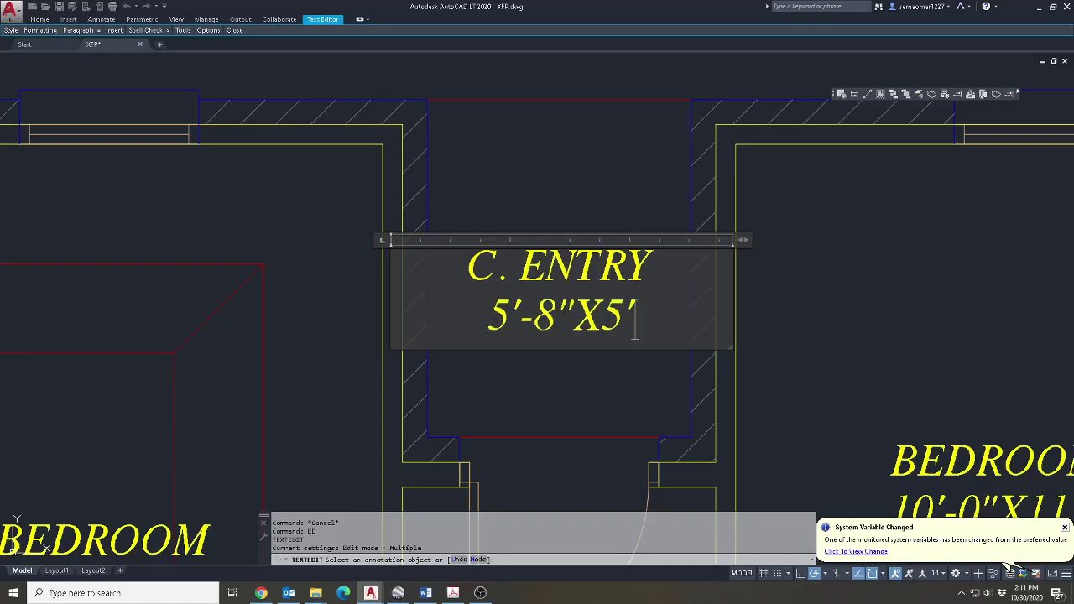
click(909, 161)
key(Escape)
Measure the recess's width again between its side walls.
click(855, 94)
click(690, 437)
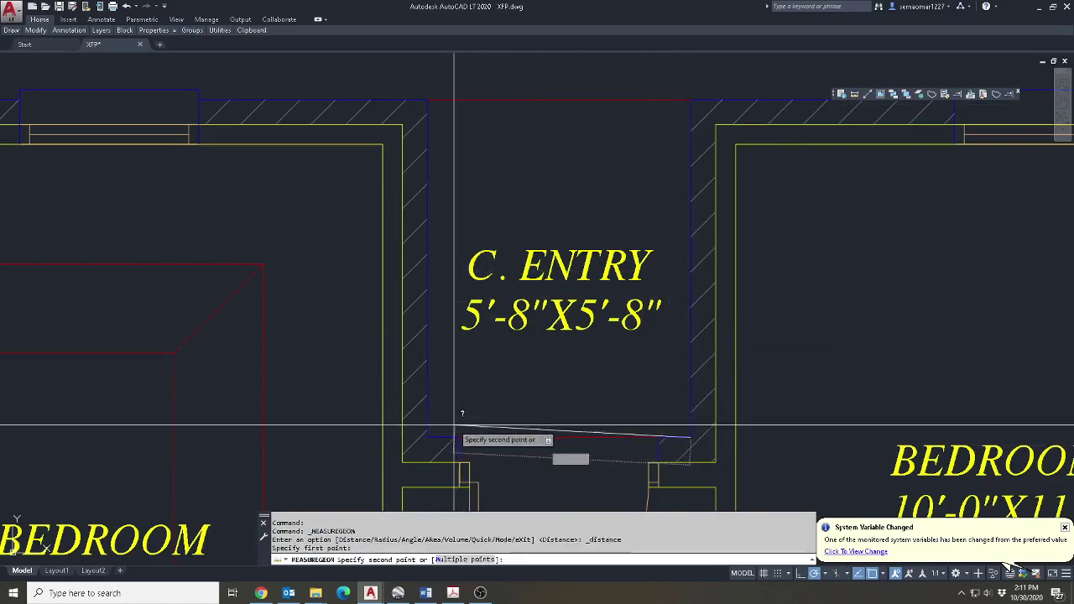
key(Escape)
Set the first dimension in the recess's C. ENTRY label to 4'-5".
text(ed)
key(Return)
click(516, 325)
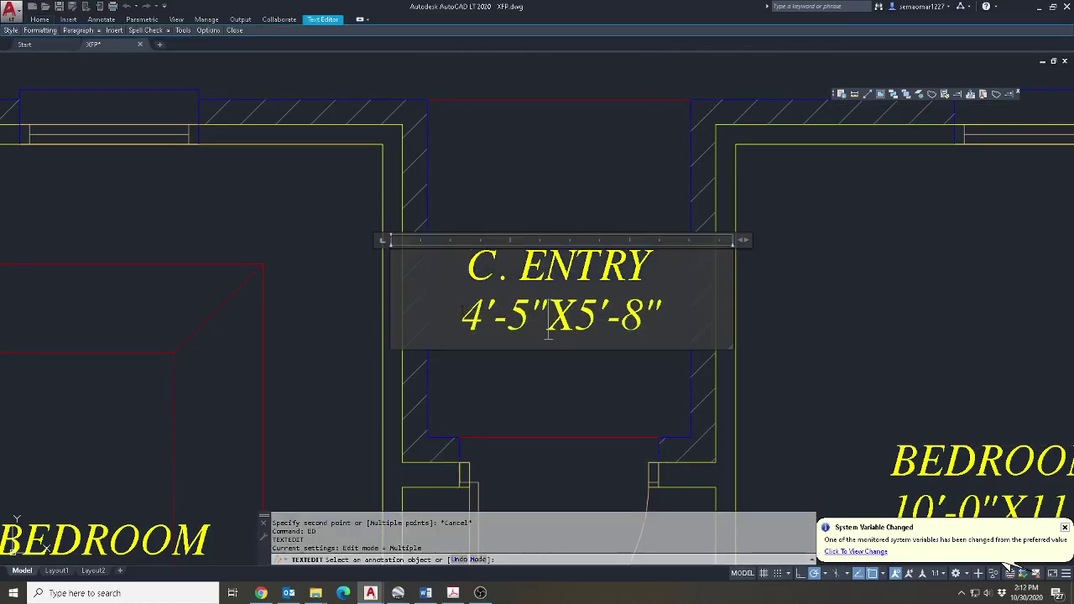
key(Escape)
key(Escape)
Move the HALL label up into the hallway below the new entry door.
scroll(504, 351, down, 5)
scroll(582, 354, up, 5)
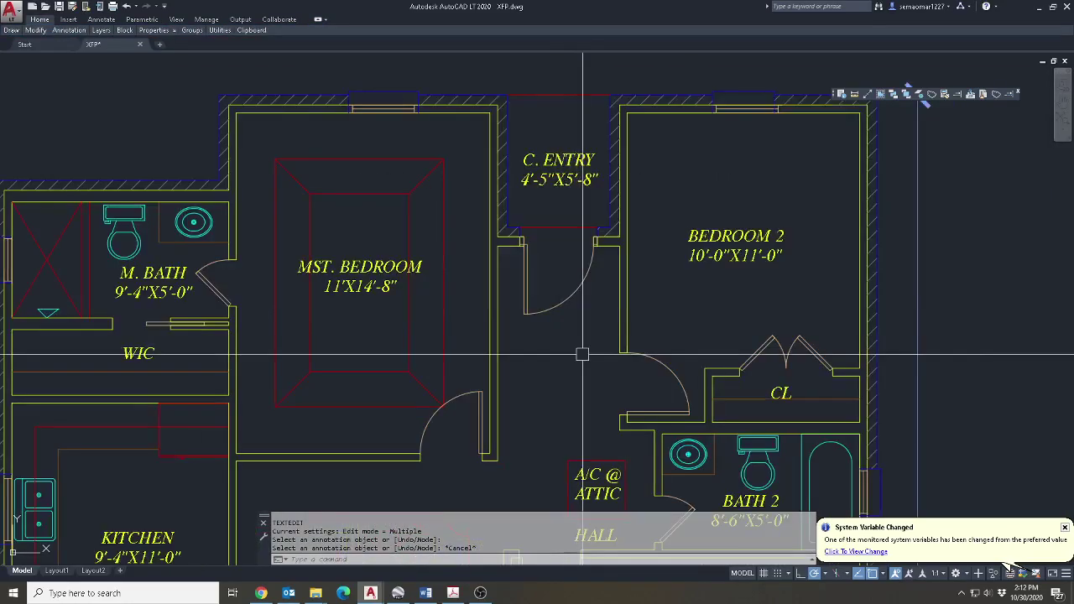
key(Escape)
key(Return)
click(545, 380)
key(Return)
click(541, 384)
scroll(539, 201, down, 4)
scroll(539, 193, up, 4)
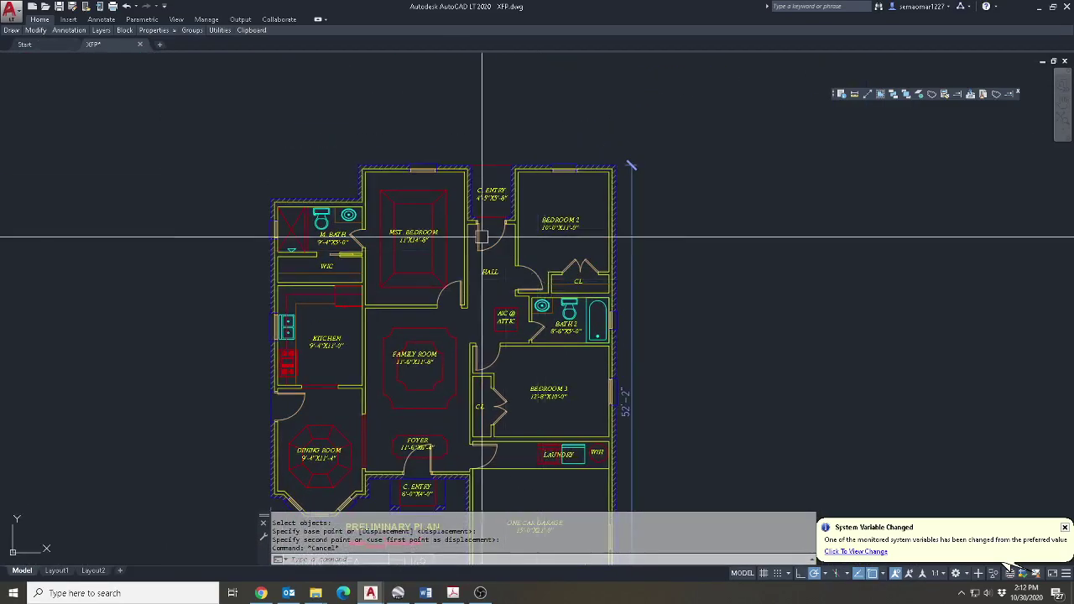
key(Escape)
Examine the revised plan's layout around the hall, Bath 2, Bedroom 3 and the exterior wall.
scroll(613, 309, down, 5)
scroll(638, 352, up, 4)
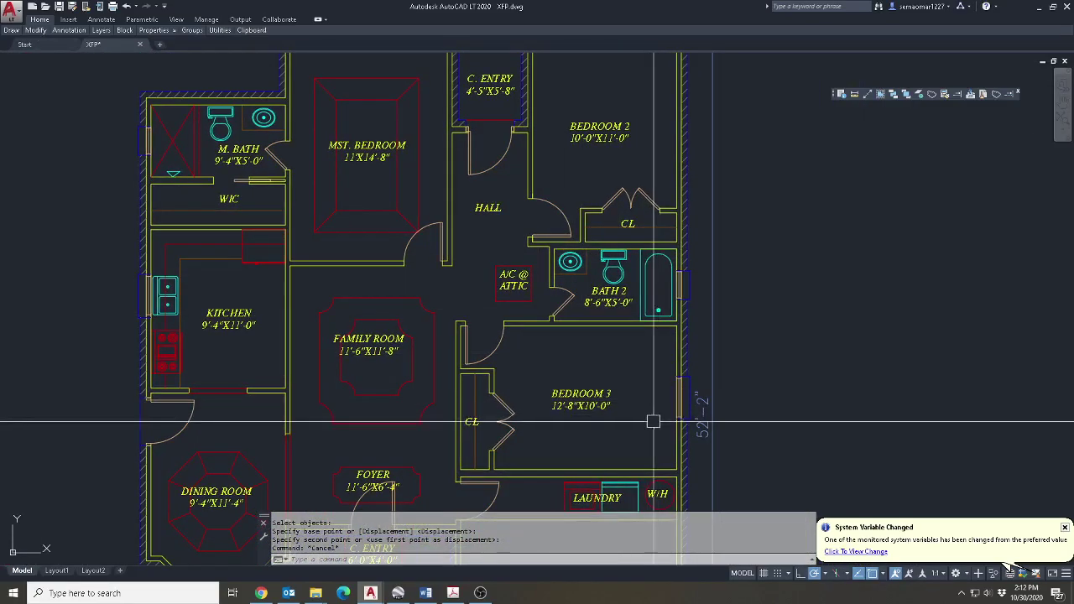
middle_drag(593, 369, 576, 356)
middle_drag(653, 267, 639, 338)
middle_drag(654, 404, 646, 331)
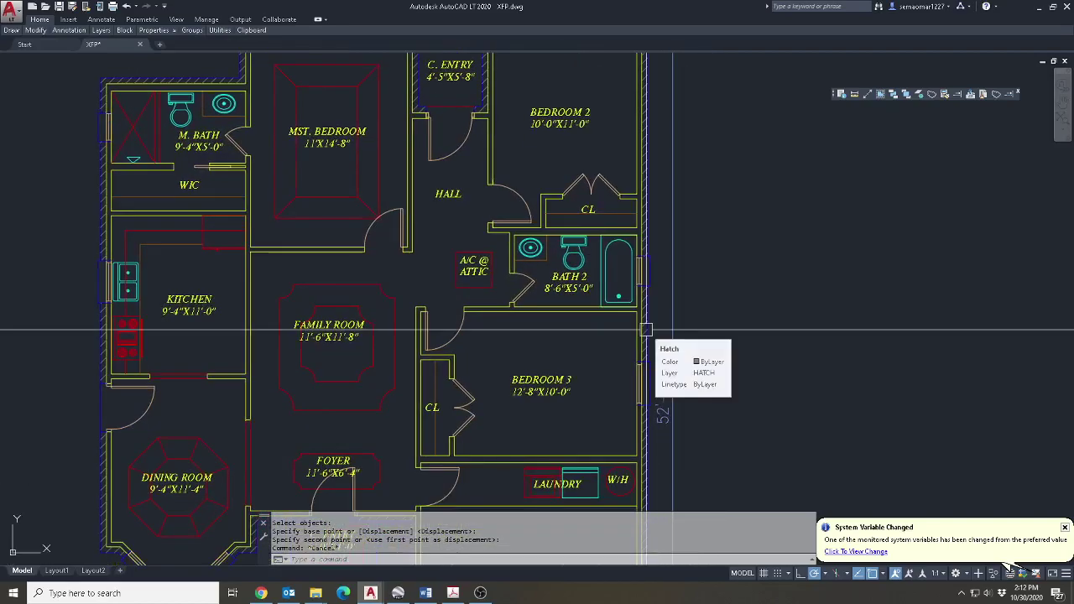
middle_drag(545, 352, 609, 350)
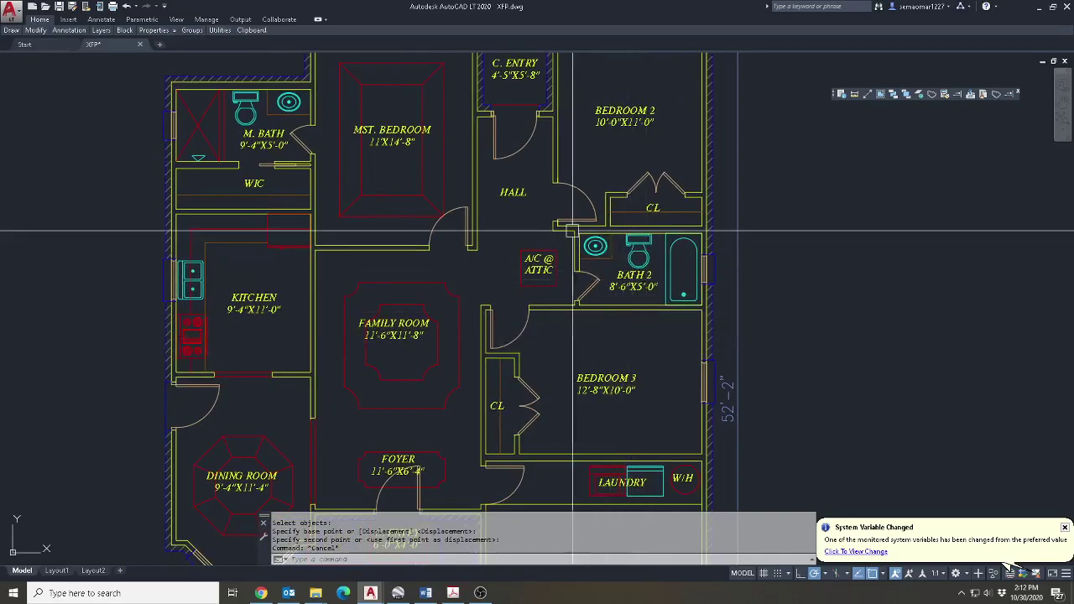
scroll(570, 231, up, 4)
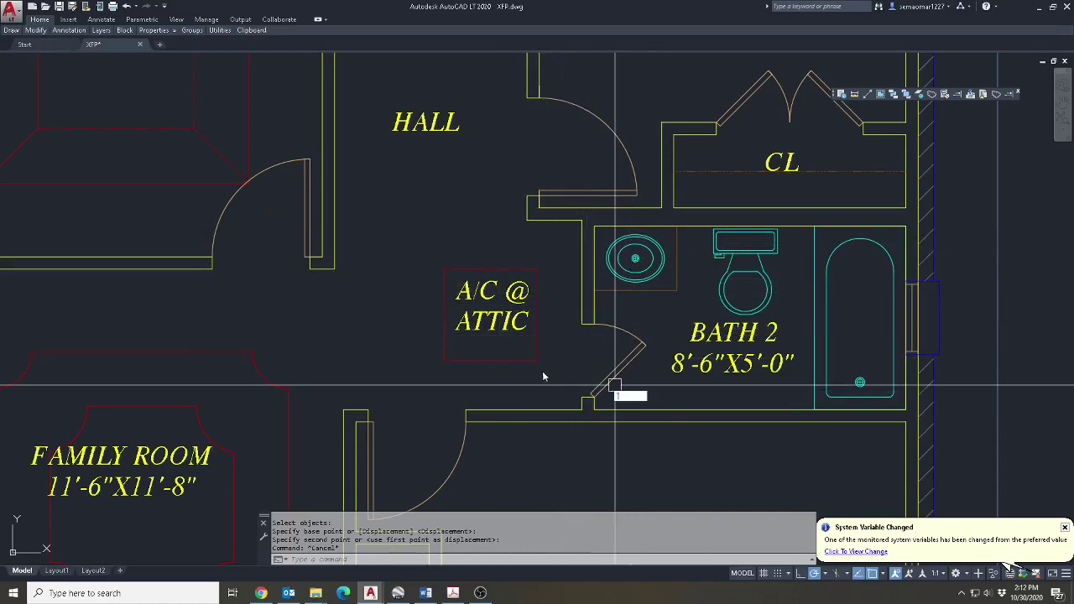
scroll(546, 377, down, 5)
key(Escape)
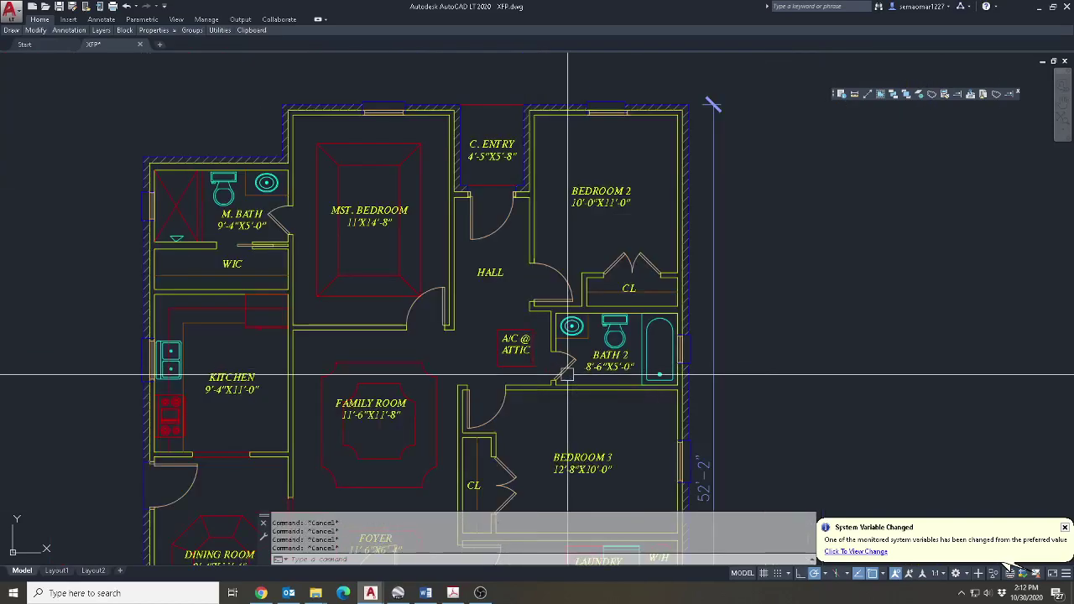
Move Bath 2's hall-side wall, together with its door, outward into line with the hall wall beside Bedroom 2.
text(M)
key(Return)
scroll(567, 377, up, 4)
drag(528, 444, 624, 202)
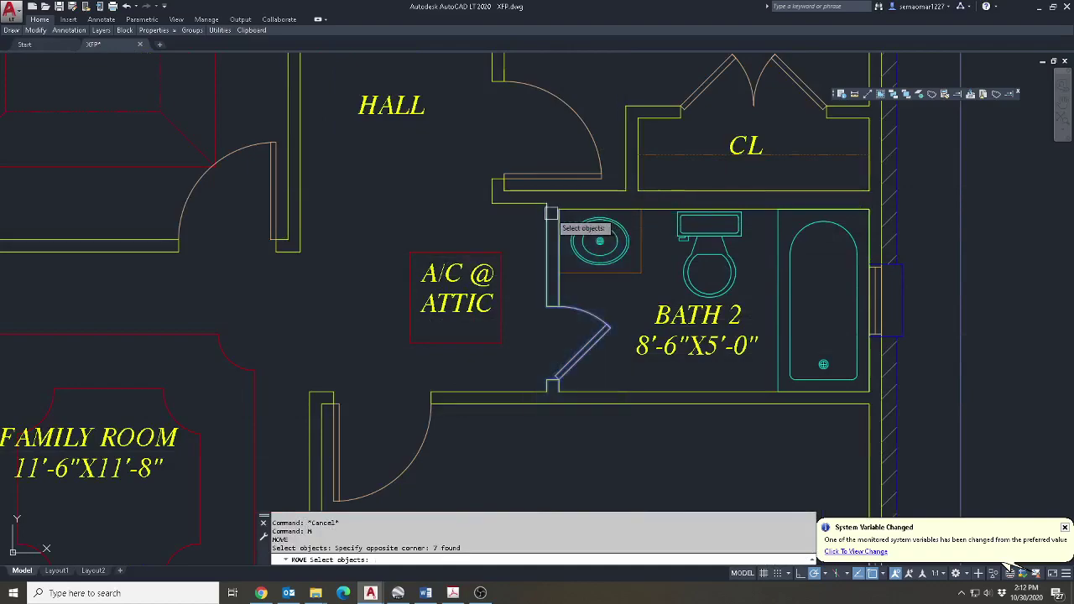
scroll(551, 213, up, 2)
key(Return)
click(544, 197)
click(457, 198)
key(Escape)
key(Escape)
Fillet Bath 2's upper wall line to the relocated hall-side wall to close the corner near the sink.
text(E)
key(Return)
key(Escape)
text(F)
key(Return)
click(476, 221)
click(585, 208)
Fillet the wall lines below Bath 2's door so the short door stub joins the Bedroom 3 wall cleanly.
middle_drag(454, 376, 477, 280)
scroll(505, 334, up, 6)
text(F)
key(Return)
click(506, 295)
click(452, 313)
scroll(451, 315, down, 4)
key(Escape)
key(Return)
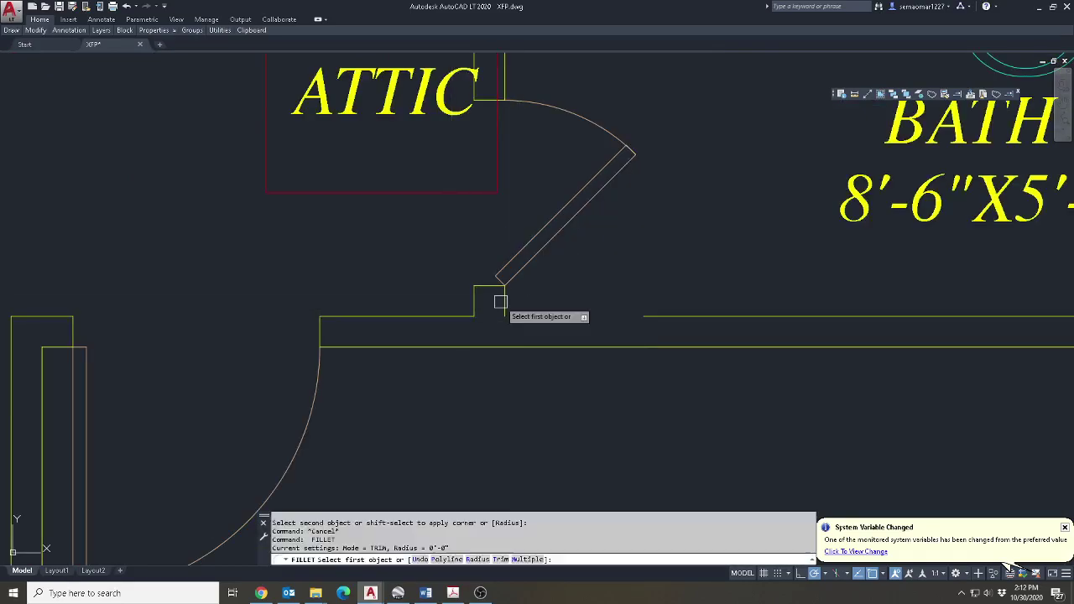
click(643, 318)
scroll(647, 320, down, 4)
key(Escape)
Move the A/C @ ATTIC label and its box farther into the hall, clear of Bath 2's relocated wall.
middle_drag(747, 220, 647, 326)
key(Escape)
key(Escape)
key(Escape)
scroll(458, 332, up, 2)
middle_drag(458, 332, 434, 301)
text(M)
key(Return)
middle_drag(444, 345, 374, 366)
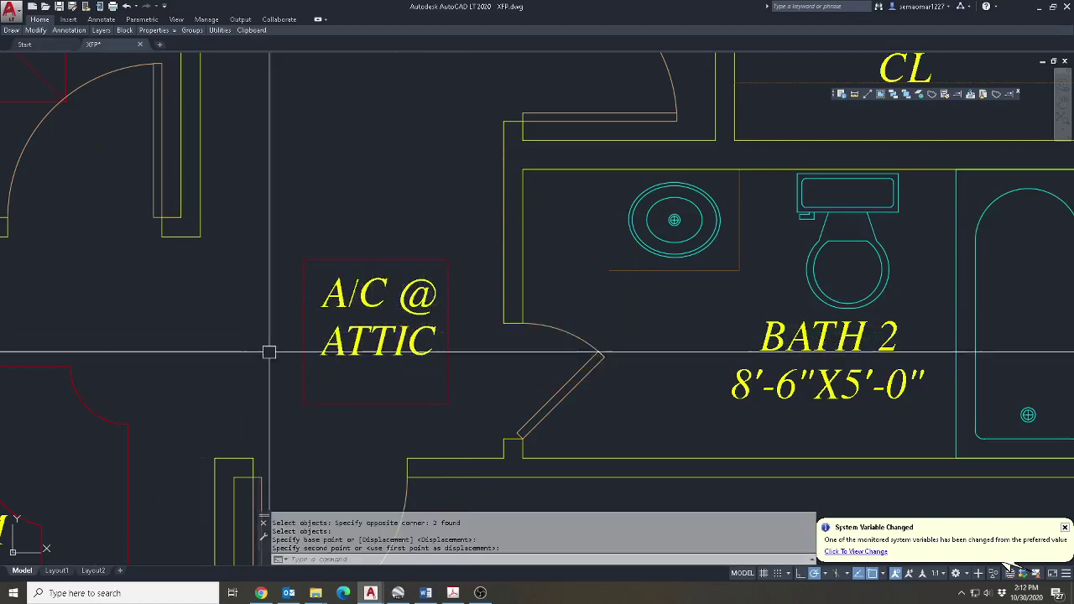
click(423, 326)
Offset the inner face of Bath 2's hall-side wall 36" into the bathroom to mark the vanity width.
text(O)
key(Return)
text(36)
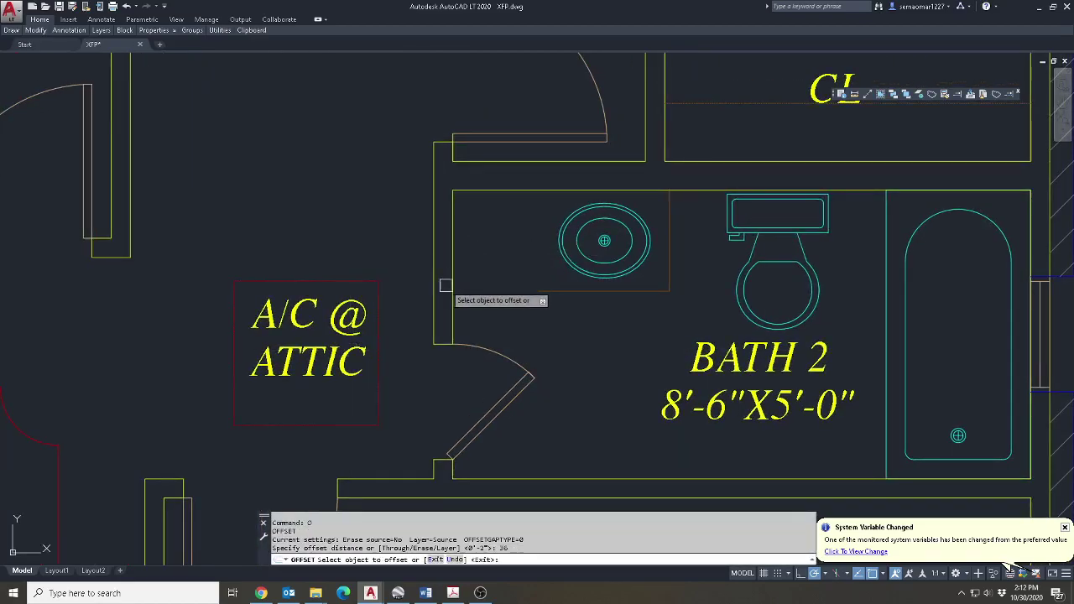
key(Escape)
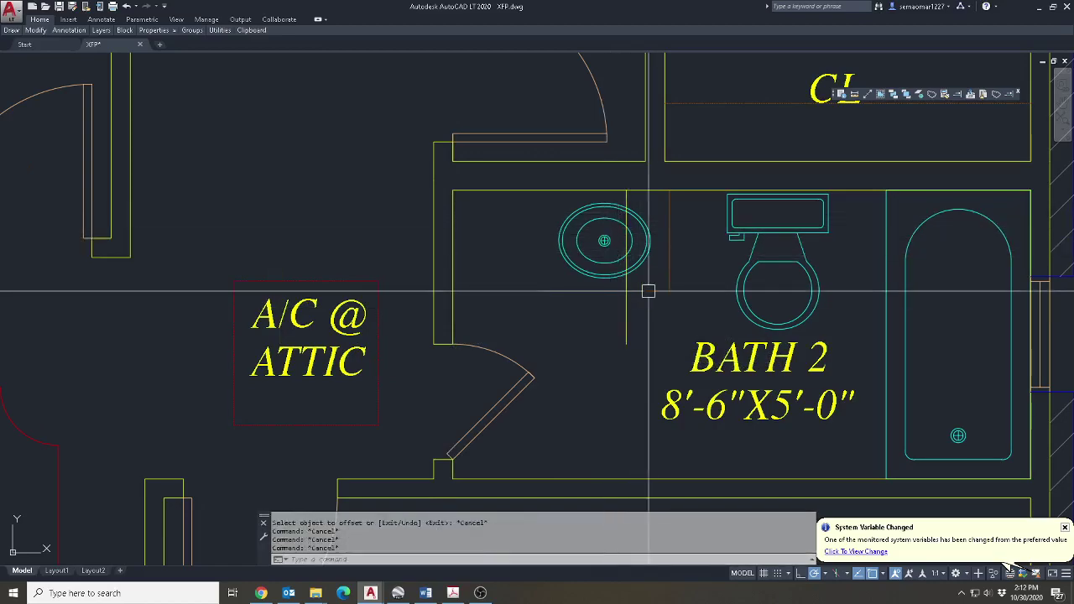
Move the vanity counter's edges to end at the 36" offset line and extend its front edge to the hall-side wall.
scroll(648, 291, up, 2)
text(M)
key(Return)
click(722, 255)
click(650, 324)
key(Return)
click(682, 290)
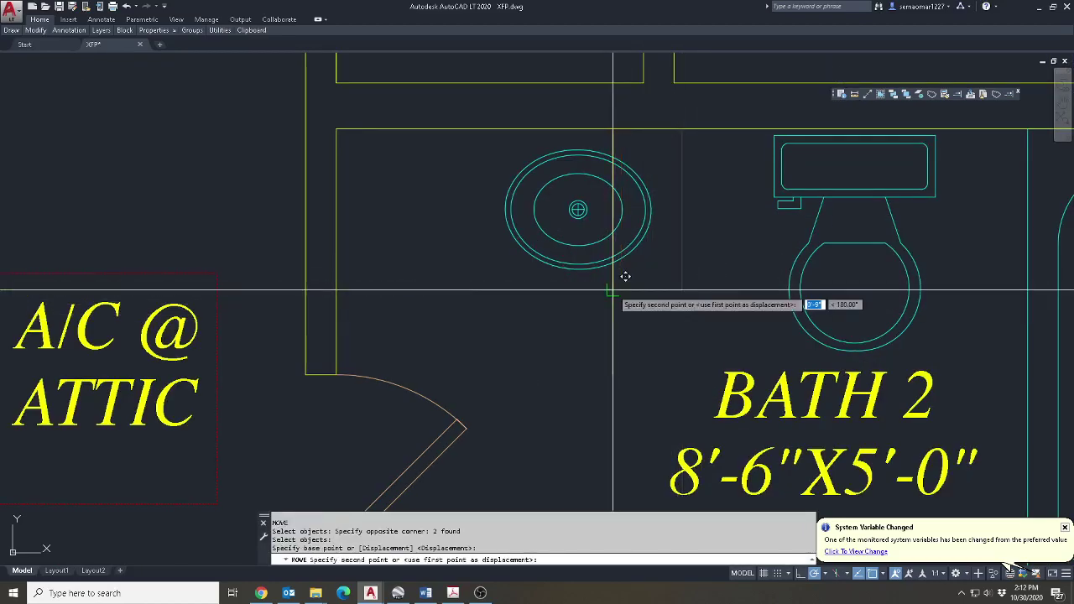
click(612, 290)
text(EX)
key(Return)
key(Return)
click(460, 261)
key(Escape)
Move the sink to the centre of the 36" vanity, using the midpoint between the vanity's two sides.
scroll(591, 199, up, 5)
text(M)
key(Return)
click(592, 197)
click(444, 334)
click(494, 274)
scroll(504, 276, down, 5)
shift+right_click(404, 268)
click(454, 300)
click(364, 227)
key(Escape)
key(Escape)
scroll(640, 388, down, 3)
scroll(643, 432, down, 2)
text(E)
key(Return)
key(Escape)
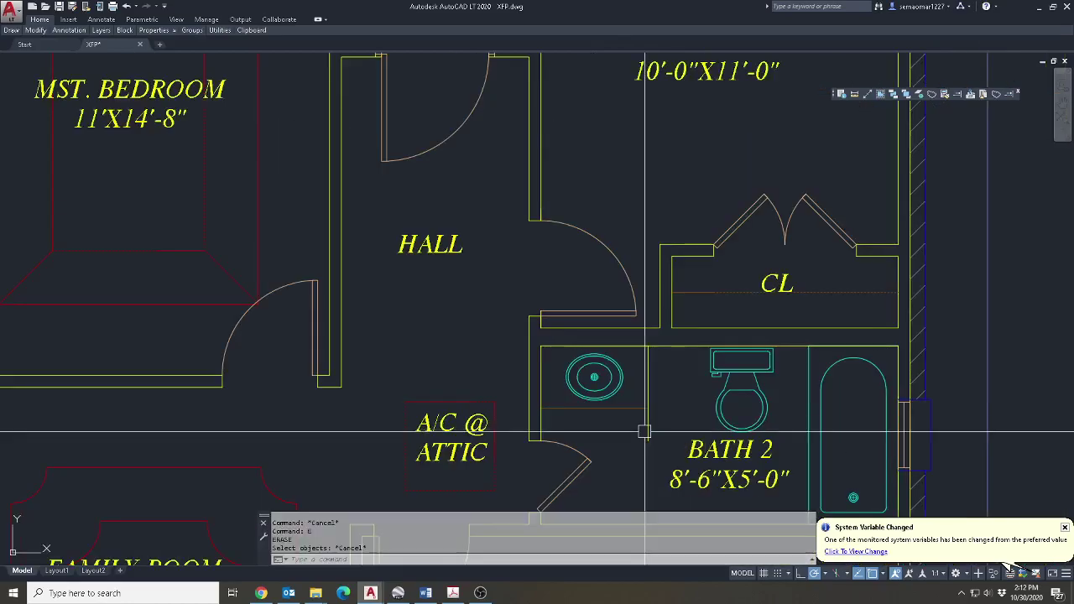
Offset the vanity's side line 12" toward the toilet for a cabinet beside the vanity.
text(O)
key(Return)
text(12)
key(Return)
click(648, 415)
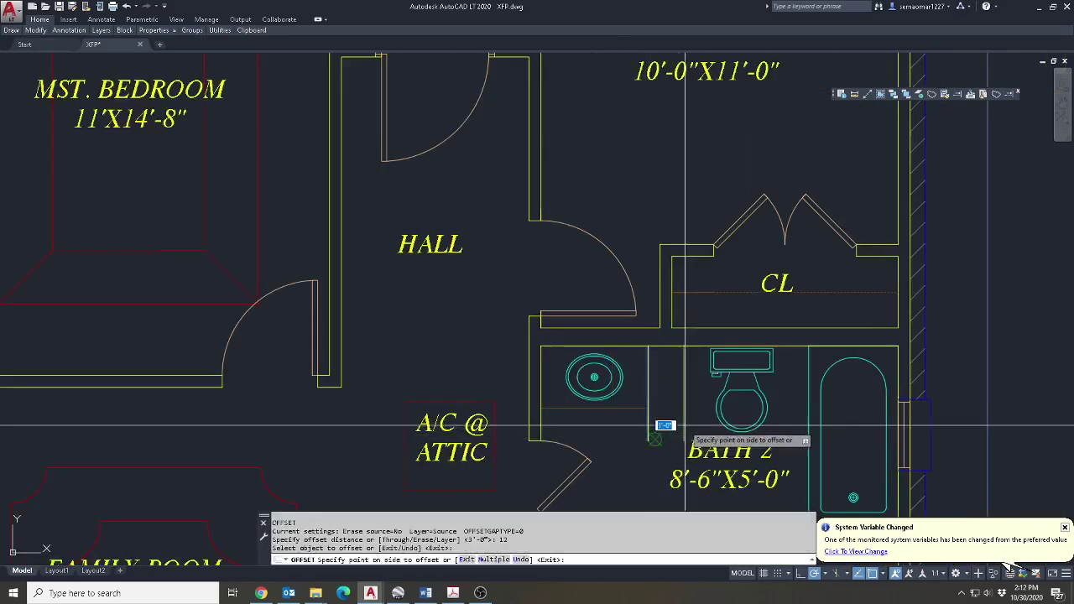
click(663, 415)
scroll(671, 417, up, 4)
key(Escape)
key(Escape)
Offset another line toward the toilet as the outer side of a wider cabinet beside the vanity.
key(Return)
key(Return)
click(551, 328)
click(604, 312)
key(Escape)
key(Escape)
Move the toilet to the midpoint between the new cabinet's outer side and the bathtub.
text(M)
key(Return)
click(729, 257)
click(705, 279)
key(Return)
scroll(712, 225, up, 4)
click(681, 207)
shift+right_click(585, 206)
click(635, 237)
click(680, 207)
scroll(419, 220, down, 3)
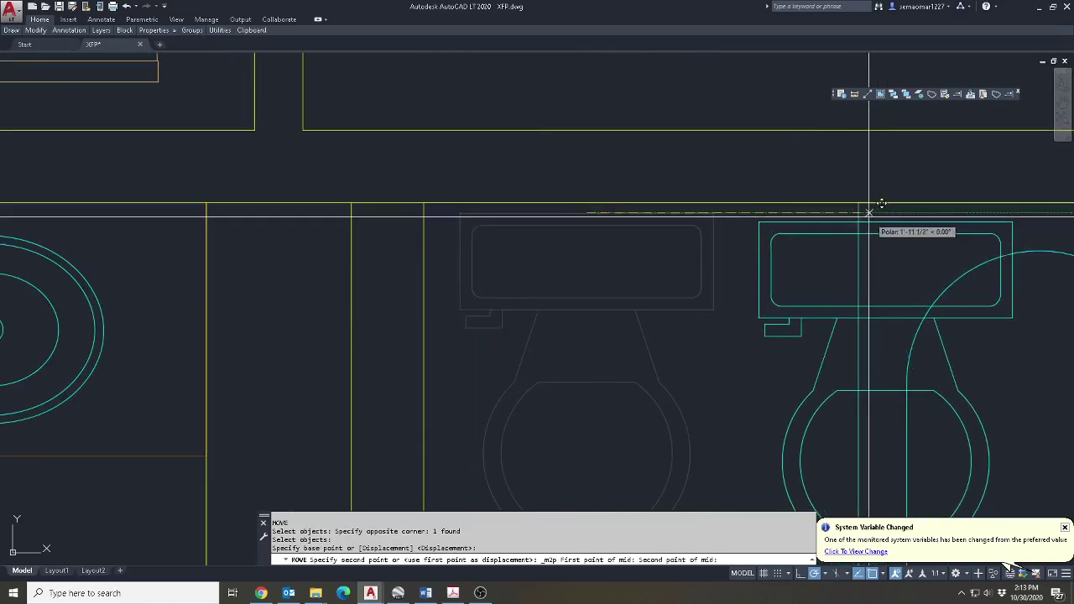
key(Escape)
key(Escape)
key(Escape)
Fillet the counter's front edge to the cabinet's outer side line and erase the unused 12" offset line.
scroll(427, 319, down, 3)
scroll(579, 308, up, 5)
text(F)
key(Return)
click(505, 326)
click(741, 289)
key(Escape)
text(E)
key(Return)
click(676, 275)
click(648, 276)
key(Return)
key(Escape)
key(Escape)
Offset the counter's front edge outward and the cabinet's edge lines inward to form its inner outline.
text(O)
key(Return)
click(595, 323)
click(592, 369)
scroll(503, 262, up, 2)
click(863, 300)
scroll(690, 360, down, 4)
key(Escape)
scroll(580, 131, up, 6)
Trim the overlapping line end at the inner outline's upper corner on the vanity side of the cabinet.
text(TR)
key(Return)
scroll(569, 139, up, 2)
click(559, 147)
click(490, 235)
key(Return)
click(535, 157)
key(Escape)
key(Escape)
key(Escape)
key(Escape)
key(Escape)
scroll(218, 338, down, 4)
Trim the overlapping line ends at the inner outline's upper corner on the toilet side of the cabinet.
scroll(879, 291, down, 2)
scroll(1022, 285, up, 6)
text(TR)
key(Return)
middle_drag(1037, 257, 707, 231)
click(738, 232)
click(652, 311)
key(Return)
click(723, 279)
click(722, 210)
click(664, 240)
key(Escape)
key(Escape)
Match the cabinet's outer and inner outlines to the properties of the brown counter front line.
click(945, 94)
scroll(629, 232, down, 3)
scroll(628, 233, up, 1)
scroll(666, 359, up, 1)
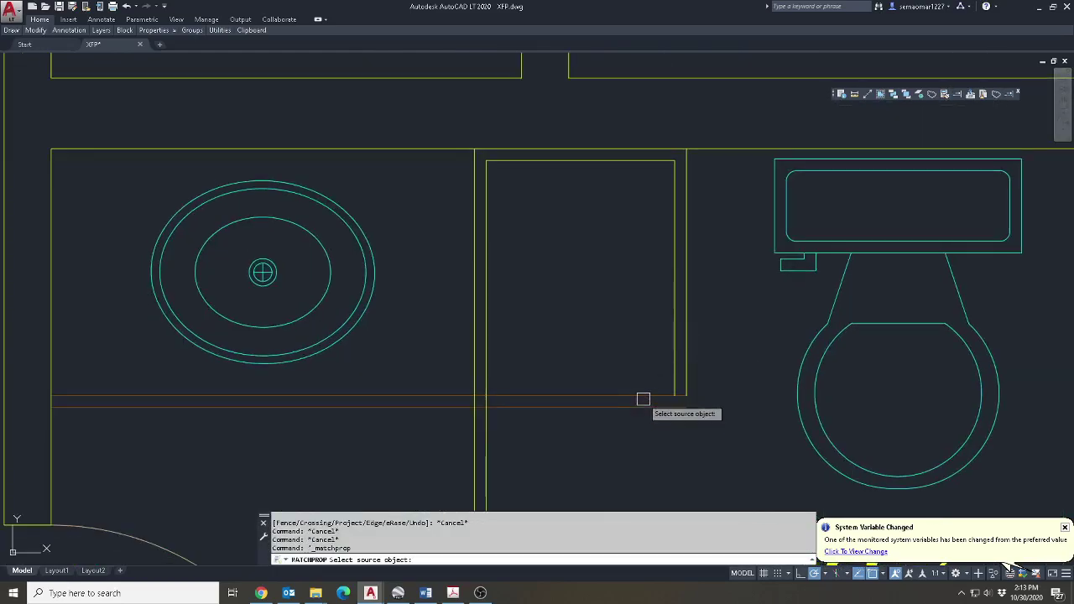
click(678, 370)
scroll(659, 178, up, 2)
click(522, 208)
click(342, 307)
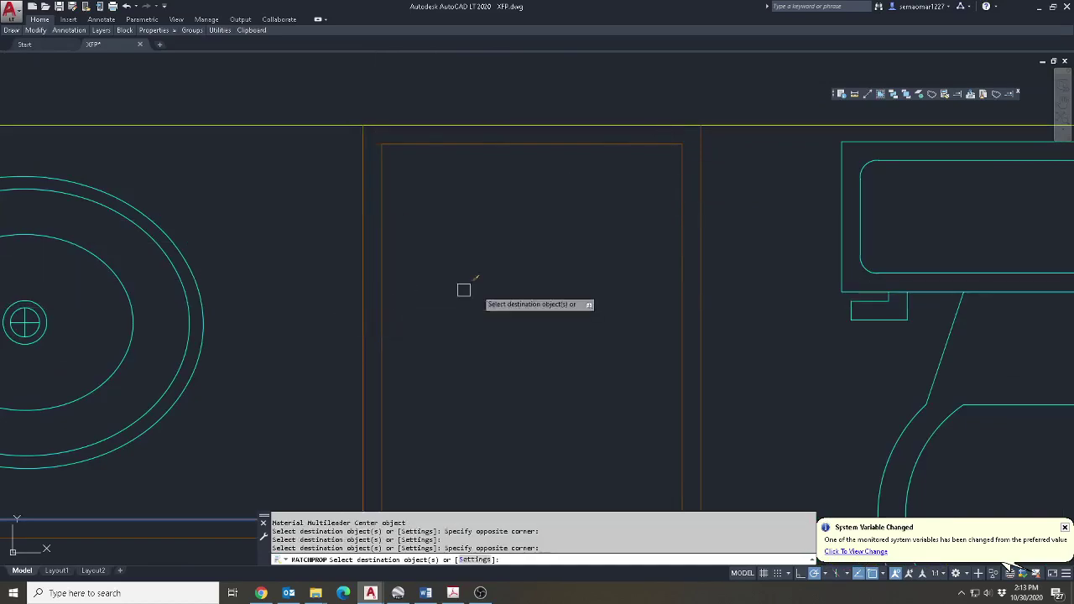
Trim the overlapping line ends at the cabinet outline's lower corner on the vanity side.
key(Escape)
key(Escape)
scroll(463, 289, down, 4)
scroll(441, 381, up, 6)
text(tr)
click(485, 329)
click(386, 431)
key(Return)
click(421, 377)
click(395, 432)
scroll(492, 340, up, 3)
scroll(942, 353, down, 3)
key(Escape)
Fillet the cabinet's inner and outer outlines into closed square corners at the lower toilet side.
text(f)
scroll(800, 355, up, 2)
click(872, 319)
click(872, 318)
key(Escape)
key(space)
click(905, 327)
click(861, 380)
scroll(702, 366, down, 2)
click(702, 367)
key(Escape)
scroll(787, 368, down, 2)
scroll(787, 368, down, 3)
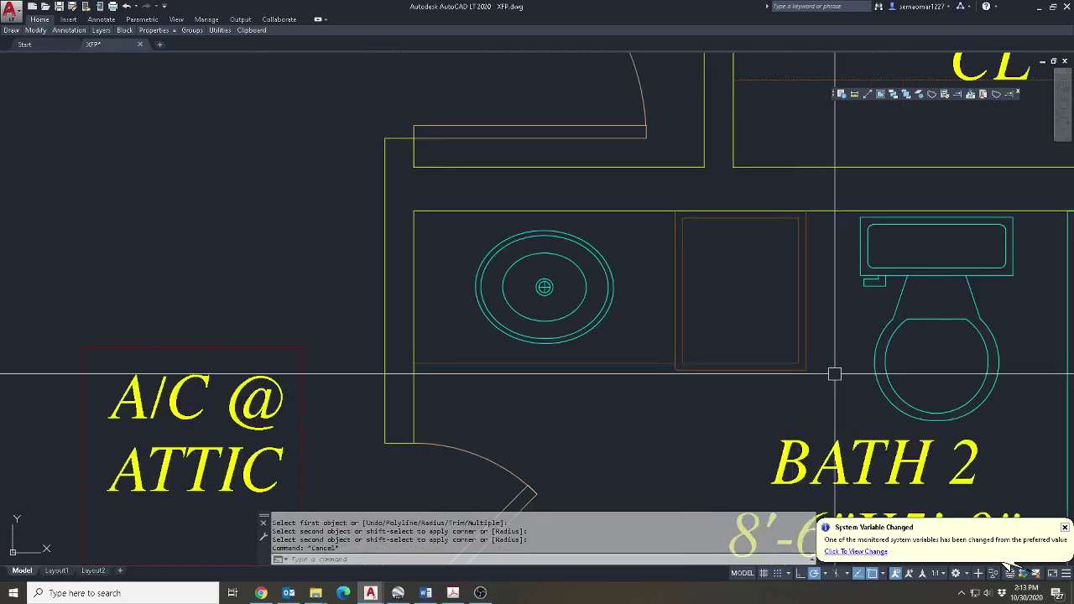
Copy the CL label from the Bedroom 2 closet into the new Bath 2 cabinet.
middle_drag(829, 371, 683, 377)
key(Escape)
key(Escape)
key(Escape)
mouse_move(42, 32)
click(45, 57)
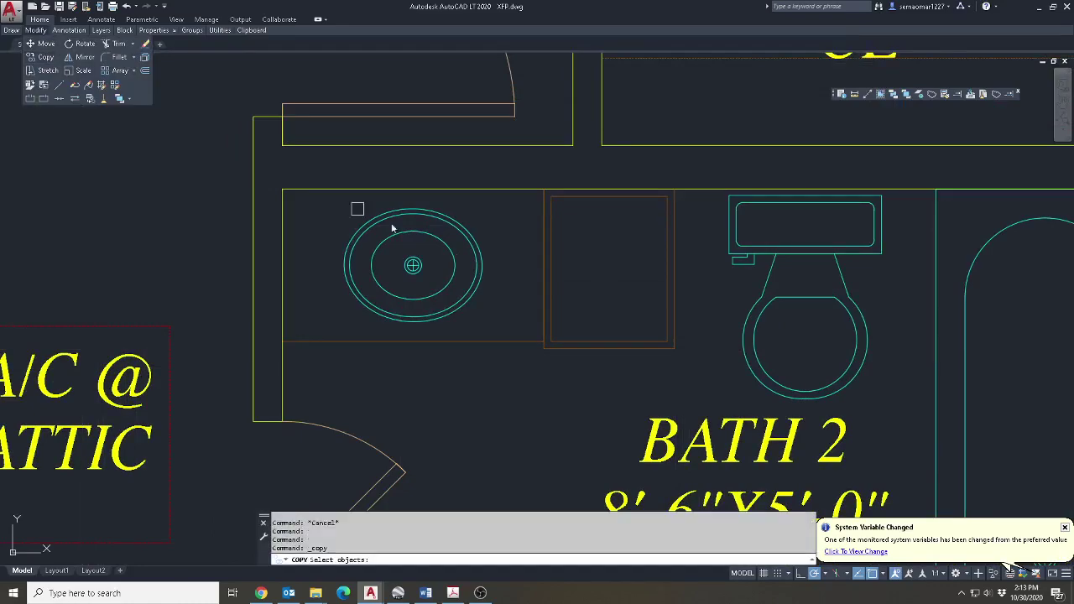
scroll(591, 296, down, 5)
scroll(568, 257, up, 6)
click(642, 194)
key(Return)
click(642, 194)
click(402, 417)
scroll(379, 420, up, 6)
key(Escape)
Change the copied label's text to LIN.
text(ed)
key(Return)
click(377, 423)
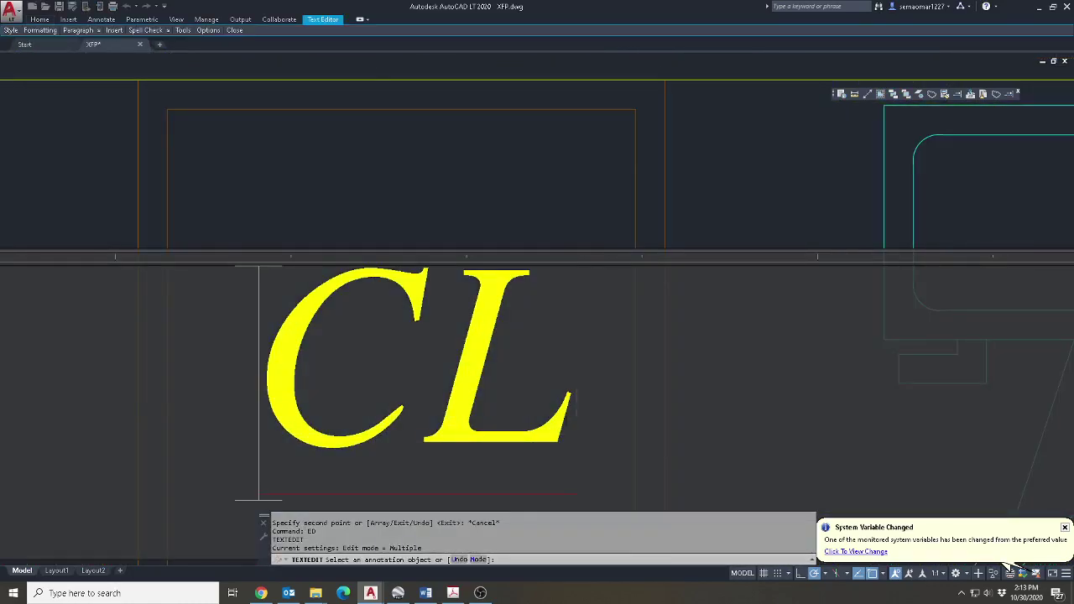
text(LIN)
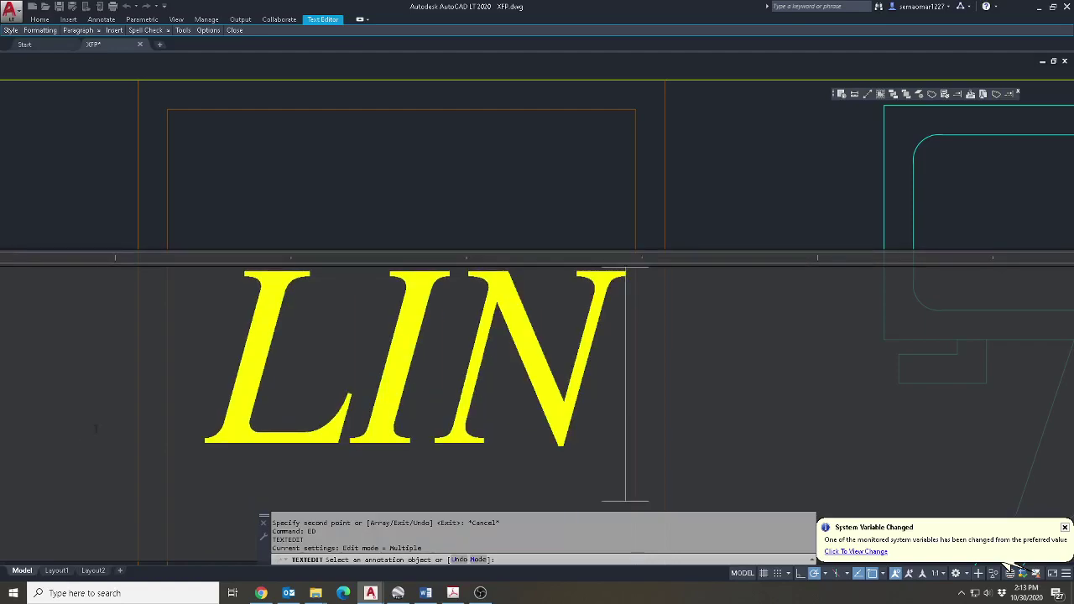
scroll(222, 412, down, 5)
click(491, 309)
Offset the Bath 2 doorway's lower jamb line 30 inches upward to set the new opening width.
scroll(492, 311, down, 2)
key(Escape)
mouse_move(387, 379)
middle_down()
mouse_move(429, 358)
mouse_move(544, 350)
mouse_move(683, 362)
middle_up()
scroll(543, 350, up, 3)
key(Escape)
key(Escape)
text(o)
key(Return)
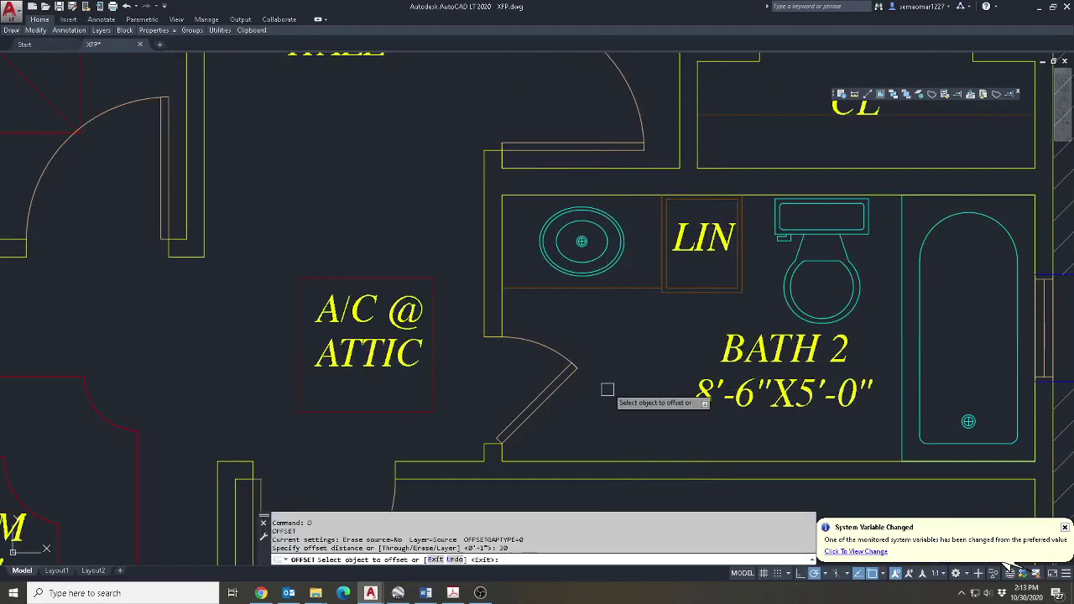
scroll(536, 447, up, 3)
click(354, 429)
scroll(356, 427, down, 3)
click(368, 358)
key(Escape)
scroll(357, 305, up, 2)
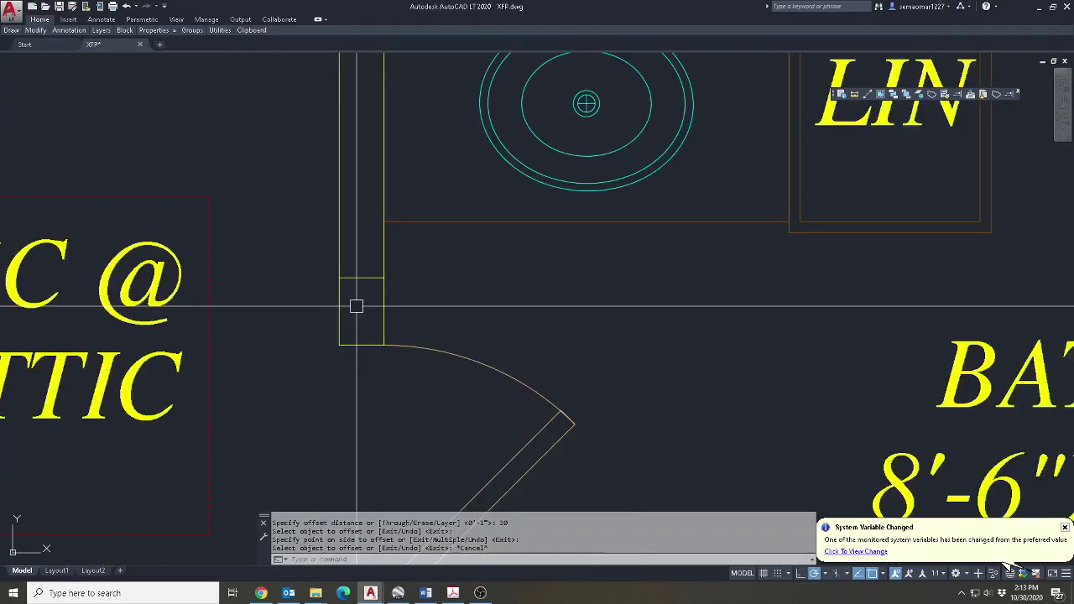
Fillet both faces of the Bath 2 wall to the new upper jamb line with square corners.
scroll(356, 306, up, 2)
text(f)
key(Return)
click(365, 261)
click(328, 246)
key(Return)
click(380, 259)
click(401, 245)
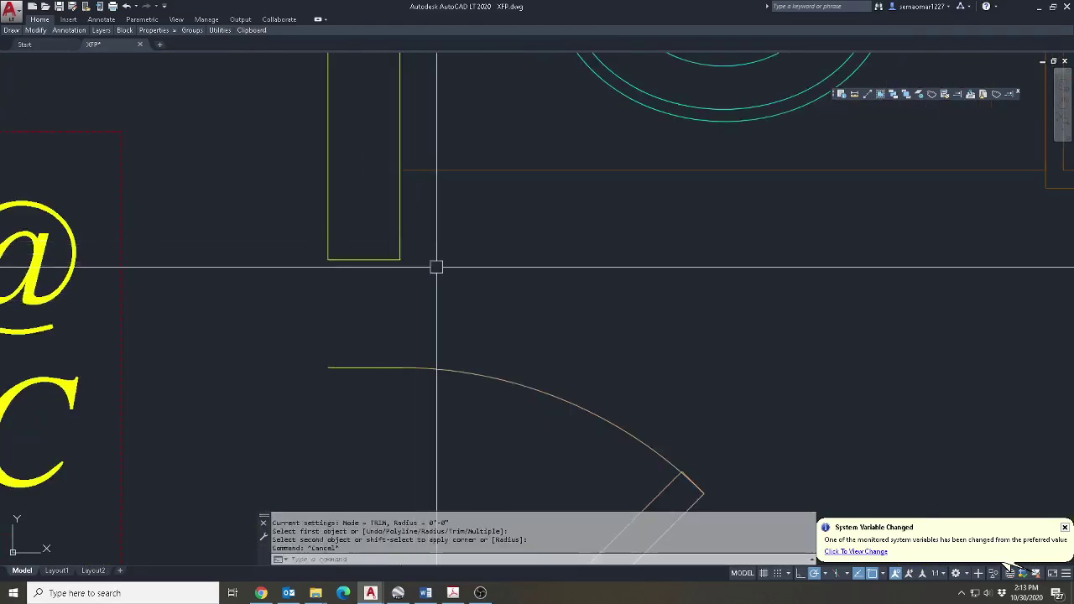
Erase the old upper jamb line and the existing angled Bath 2 door.
text(e)
key(Return)
scroll(428, 262, down, 3)
click(462, 300)
click(403, 371)
key(Return)
scroll(503, 353, down, 3)
key(Escape)
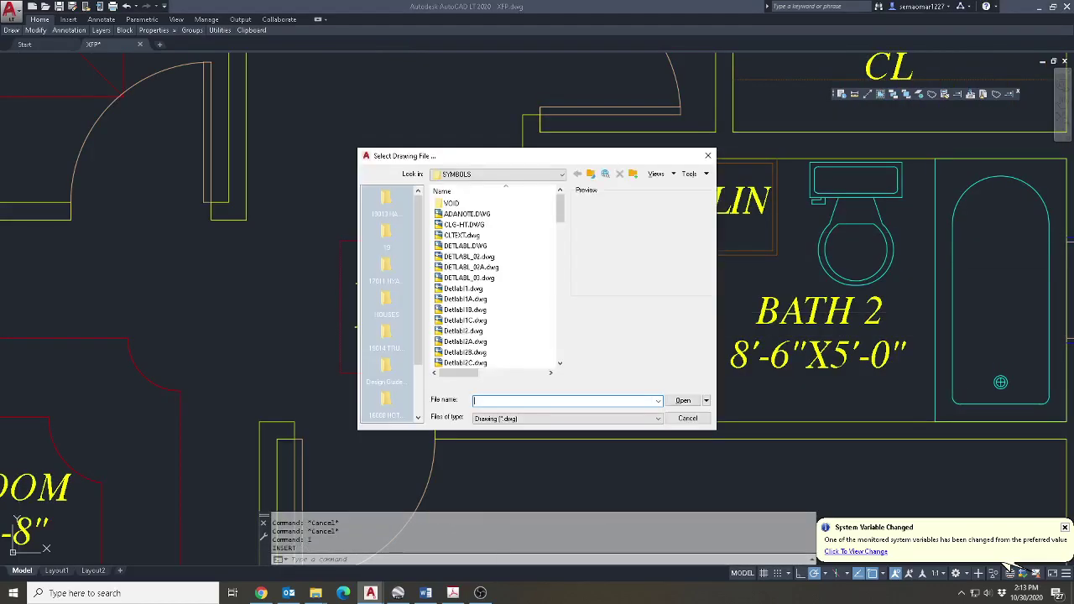
Insert the 30dr.dwg door block from the PLAN symbols folder beside the Bath 2 opening.
click(589, 174)
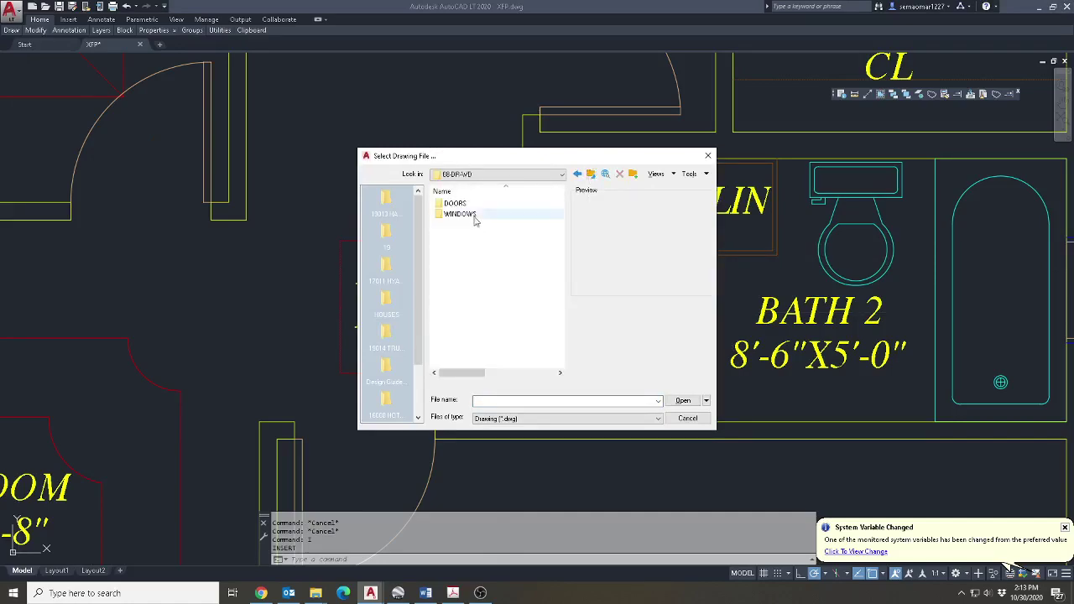
double_click(453, 214)
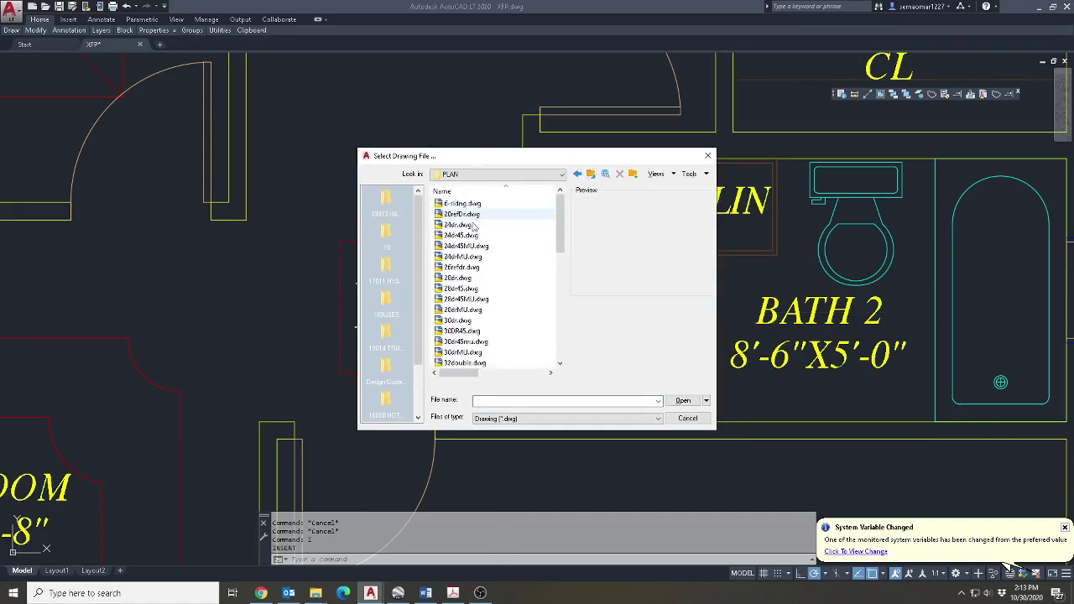
double_click(481, 325)
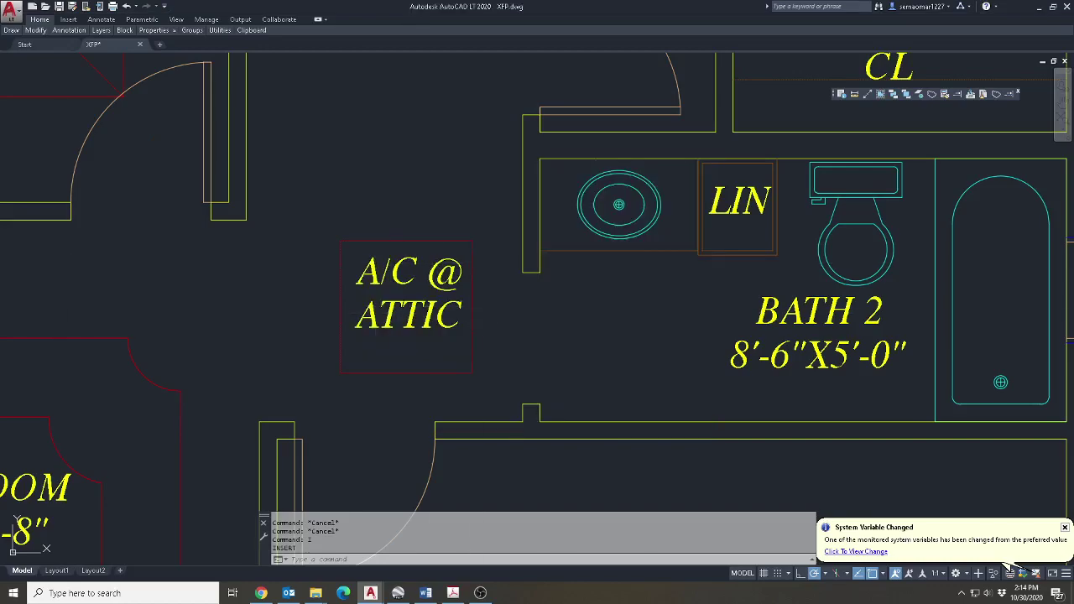
click(572, 322)
key(Escape)
key(Escape)
Rotate the inserted door block so its leaf lies horizontally, pointing into Bath 2.
text(RO)
click(622, 307)
click(558, 332)
key(space)
click(635, 335)
click(635, 356)
key(Escape)
key(Escape)
key(Escape)
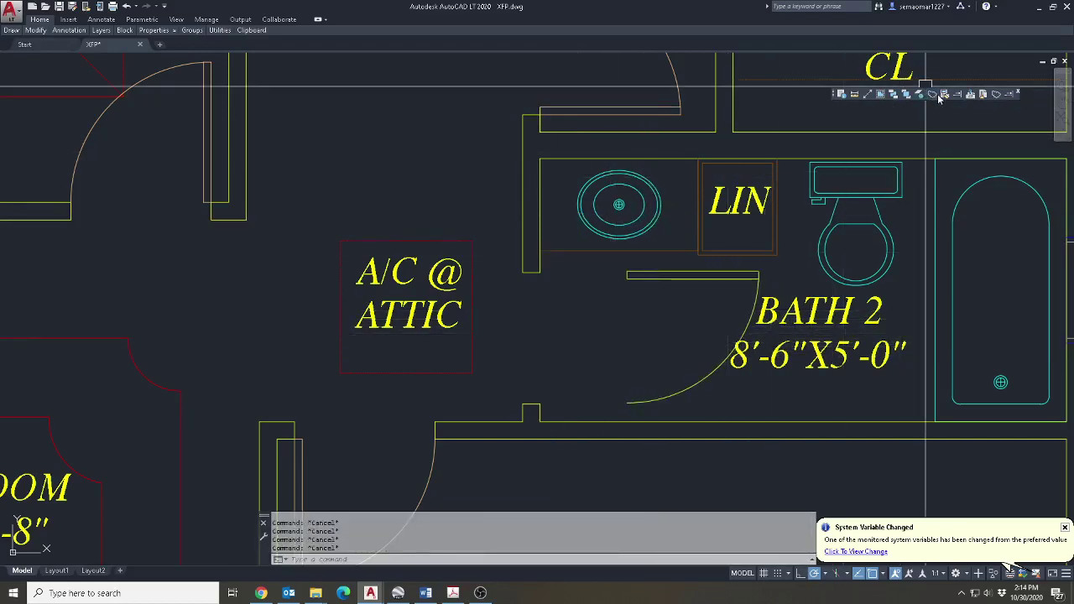
Match the new Bath 2 door to the properties of the existing Bedroom 2 door.
click(943, 94)
click(668, 110)
click(680, 276)
key(Escape)
Mirror the new Bath 2 door vertically so its leaf sits at the lower end, deleting the original.
mouse_move(35, 30)
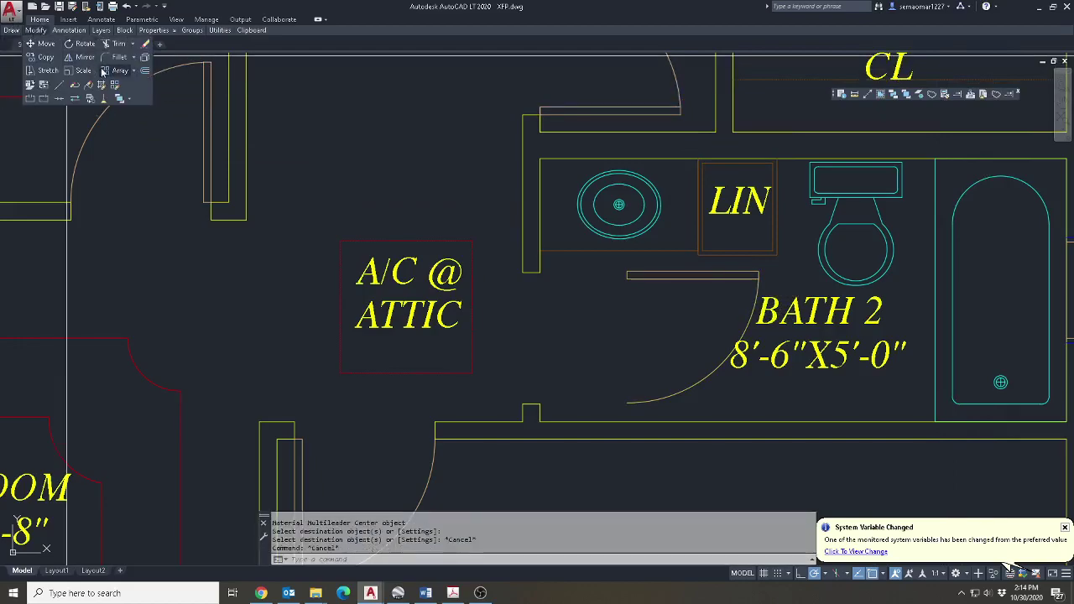
click(87, 61)
click(696, 275)
key(Return)
scroll(661, 303, up, 2)
click(671, 310)
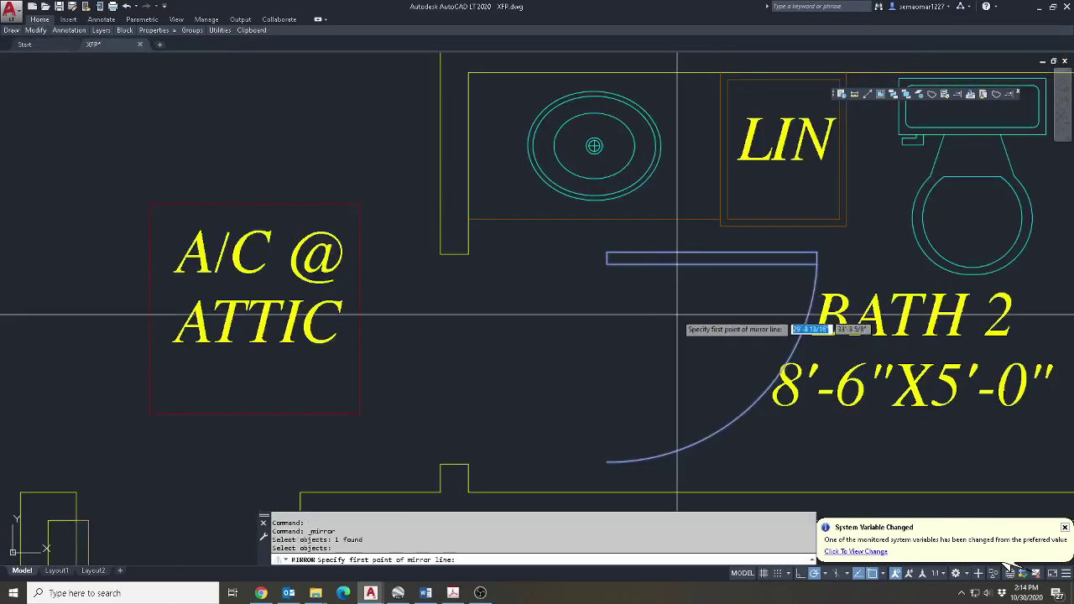
key(Return)
Move the mirrored door into the Bath 2 opening, with its leaf at the lower jamb.
text(m)
key(Return)
scroll(589, 364, up, 4)
text(p)
key(Return)
key(Return)
scroll(539, 283, down, 3)
click(536, 294)
key(Escape)
key(Escape)
Save the floor plan drawing.
scroll(575, 333, down, 5)
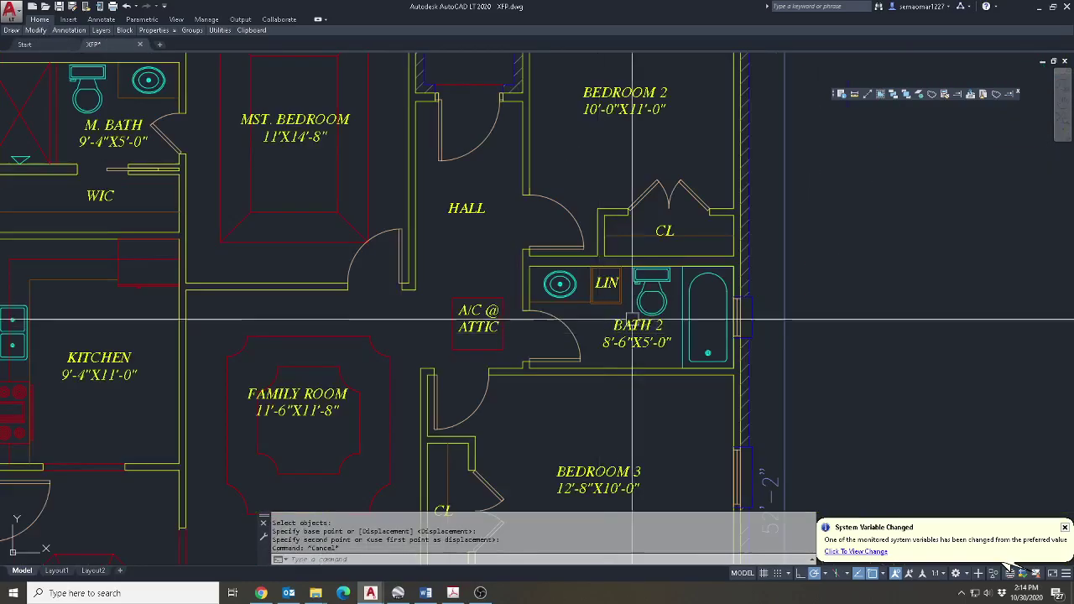
scroll(575, 334, down, 3)
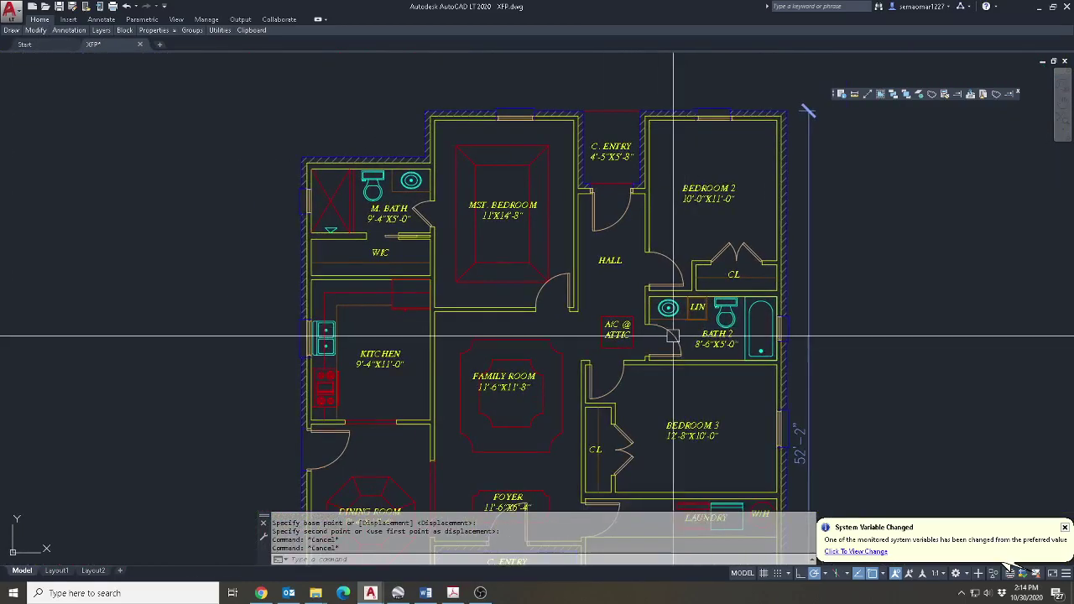
scroll(679, 328, up, 3)
middle_drag(712, 341, 648, 343)
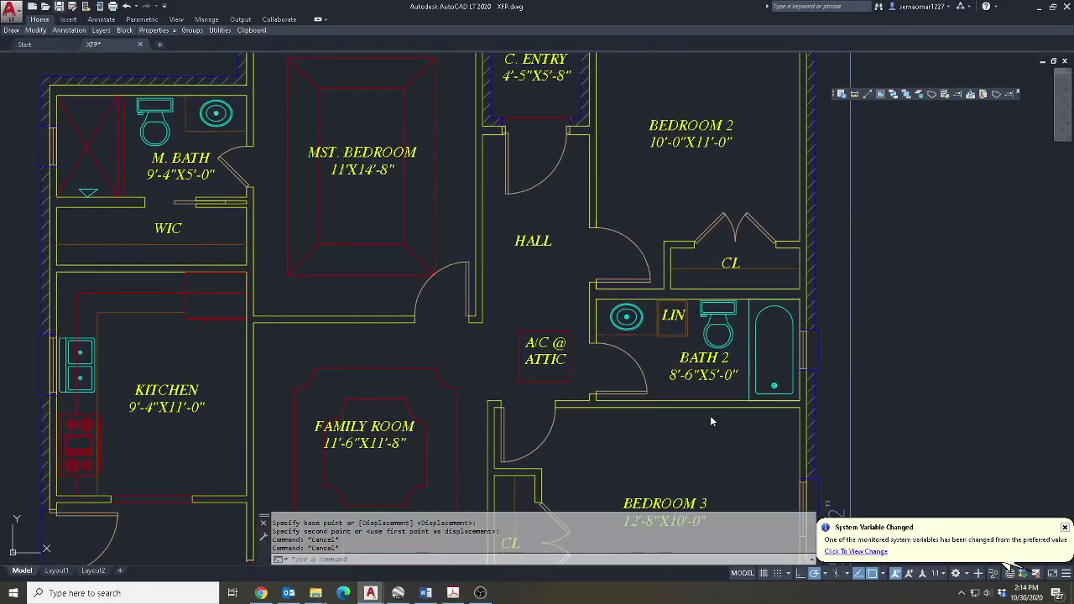
key(ctrl+s)
Examine the door and room layout around the hall, Bath 2, Bedroom 3, the family room and the foyer.
scroll(684, 371, down, 2)
middle_drag(683, 394, 686, 342)
key(Escape)
key(Escape)
key(Escape)
scroll(581, 374, up, 2)
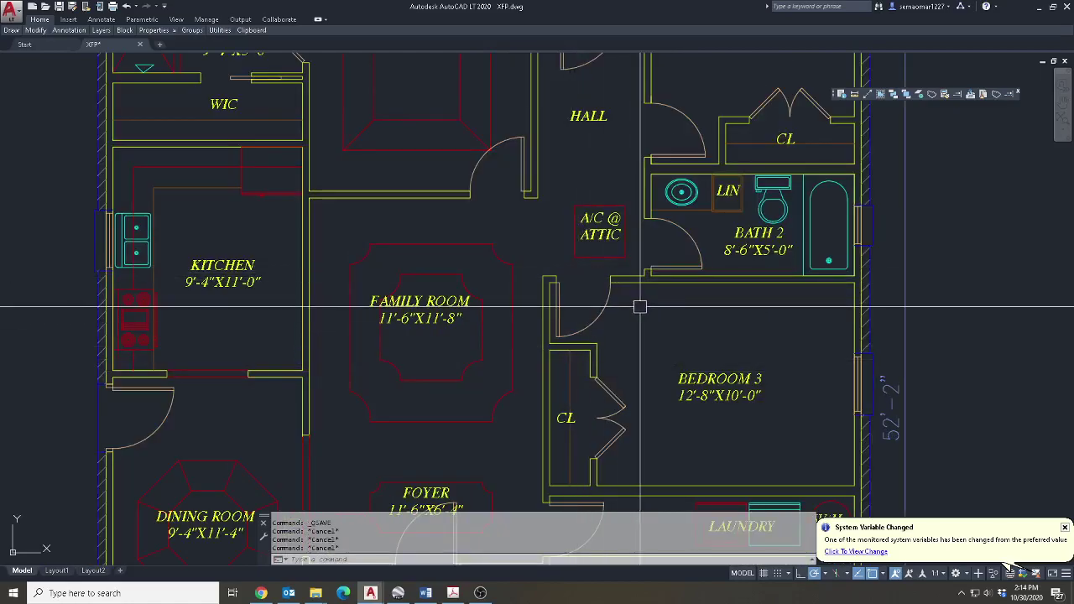
scroll(602, 307, up, 2)
scroll(714, 343, down, 3)
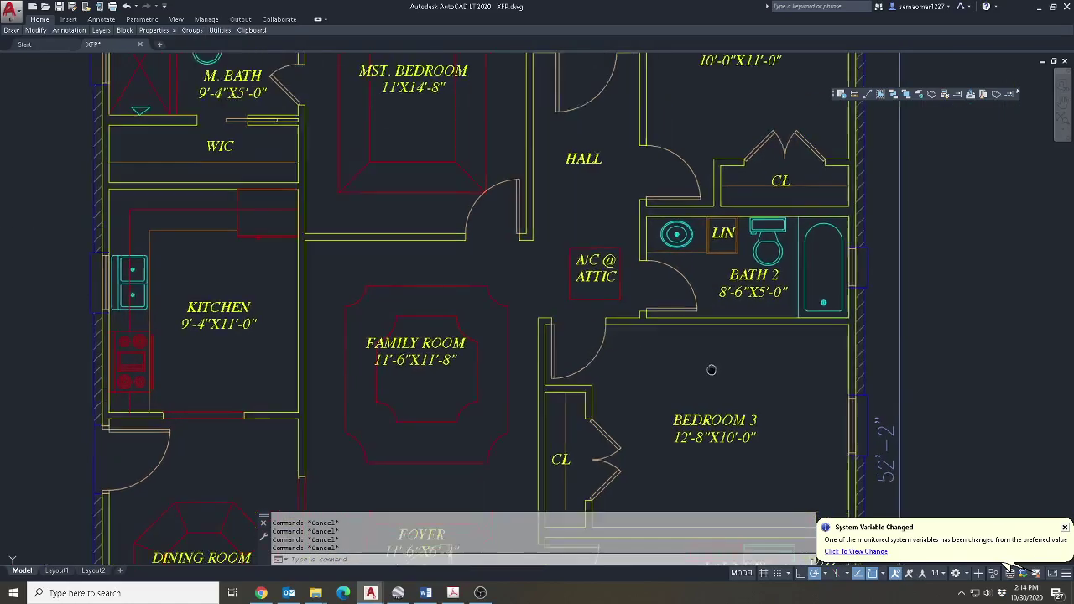
scroll(702, 378, up, 1)
middle_drag(702, 377, 697, 384)
scroll(697, 384, down, 2)
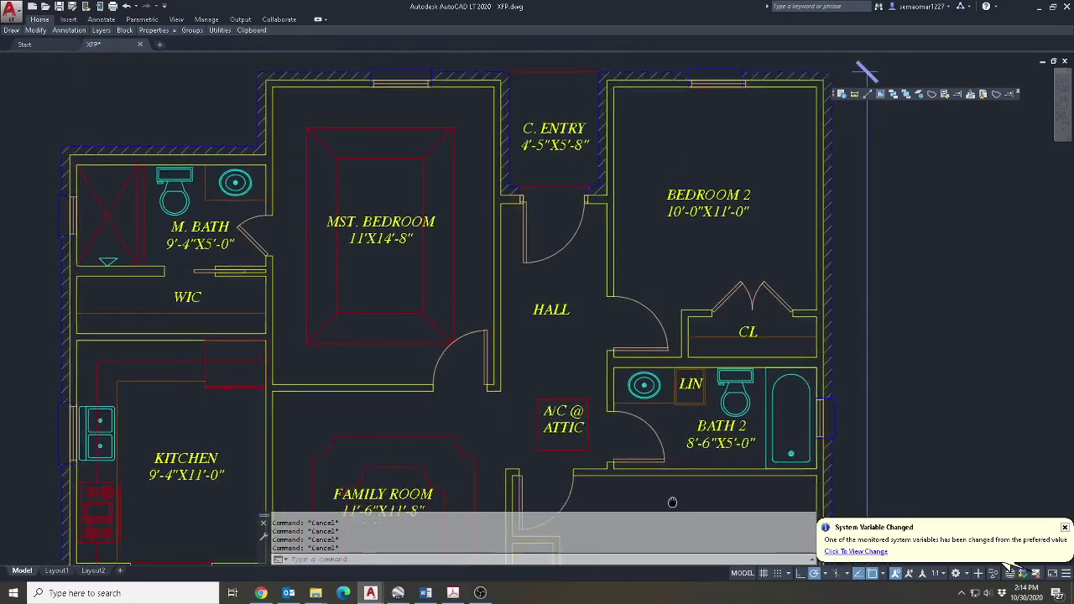
scroll(669, 298, up, 2)
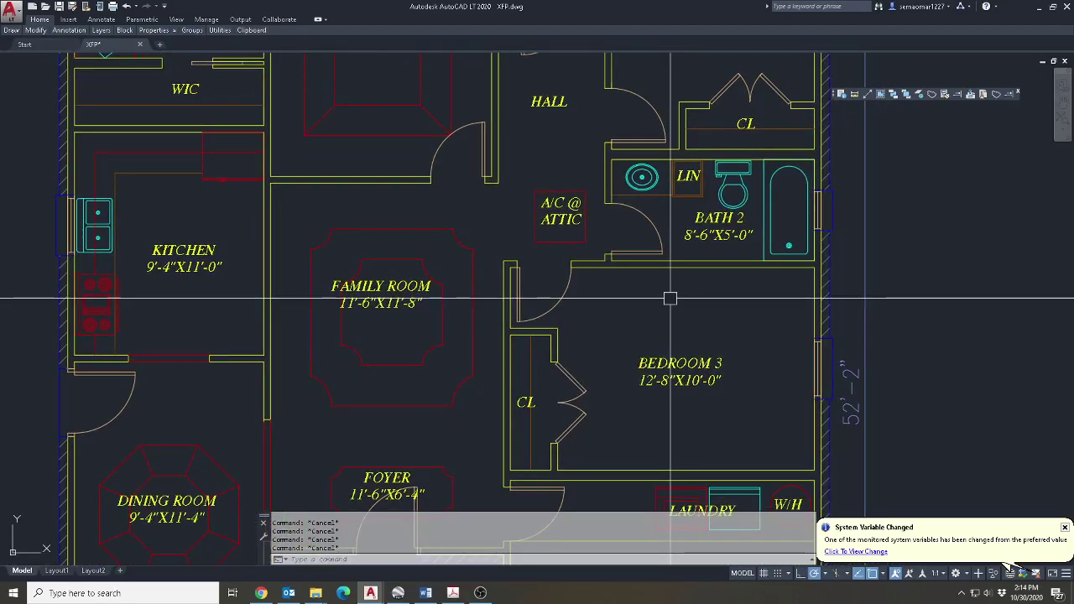
scroll(669, 298, down, 2)
scroll(712, 372, up, 2)
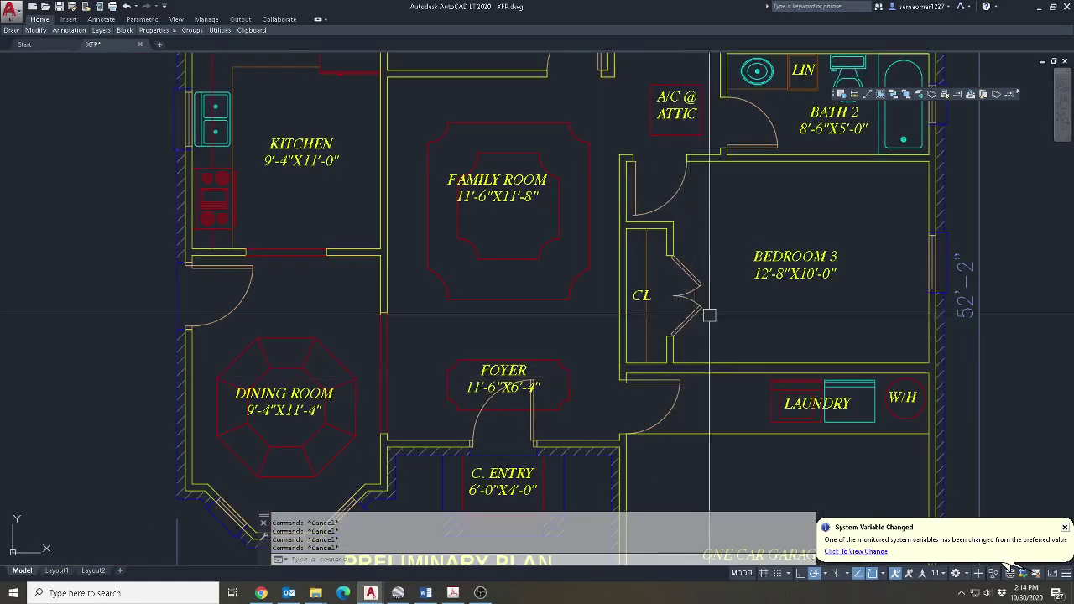
scroll(709, 370, down, 2)
scroll(703, 360, up, 2)
middle_drag(704, 361, 633, 387)
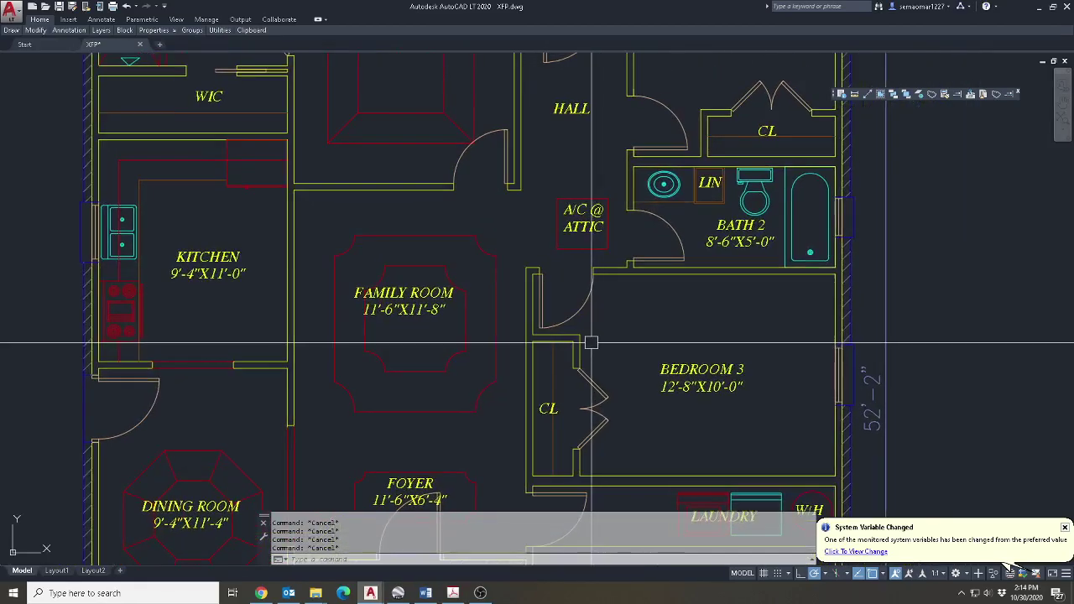
text(m)
key(Return)
click(590, 305)
key(Return)
click(590, 304)
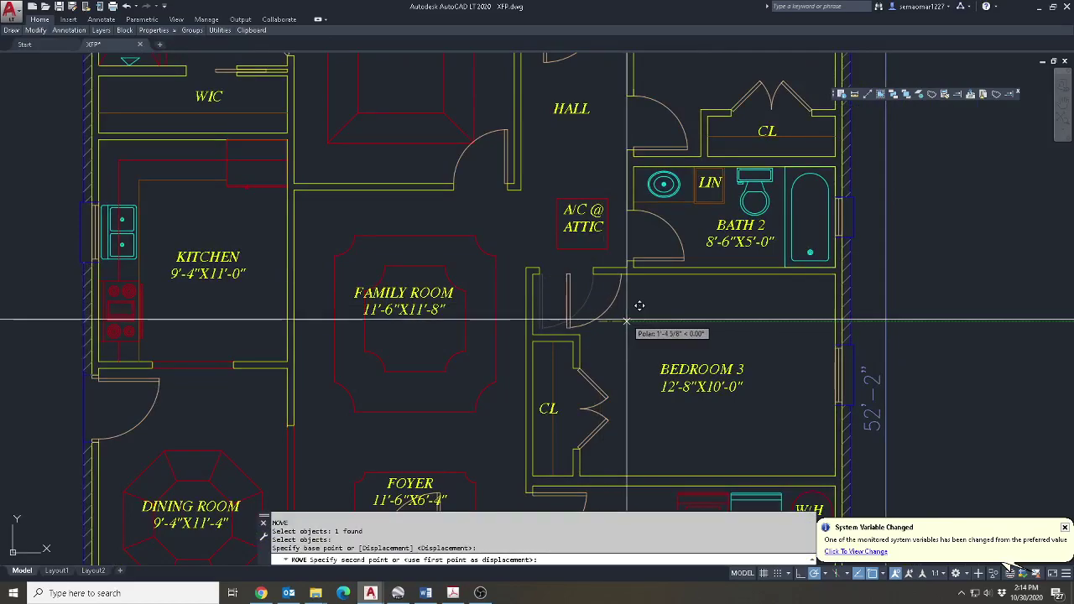
key(Escape)
Move the Bedroom 2 door and its jamb lines up along the hall wall, away from Bath 2.
middle_drag(631, 426, 556, 353)
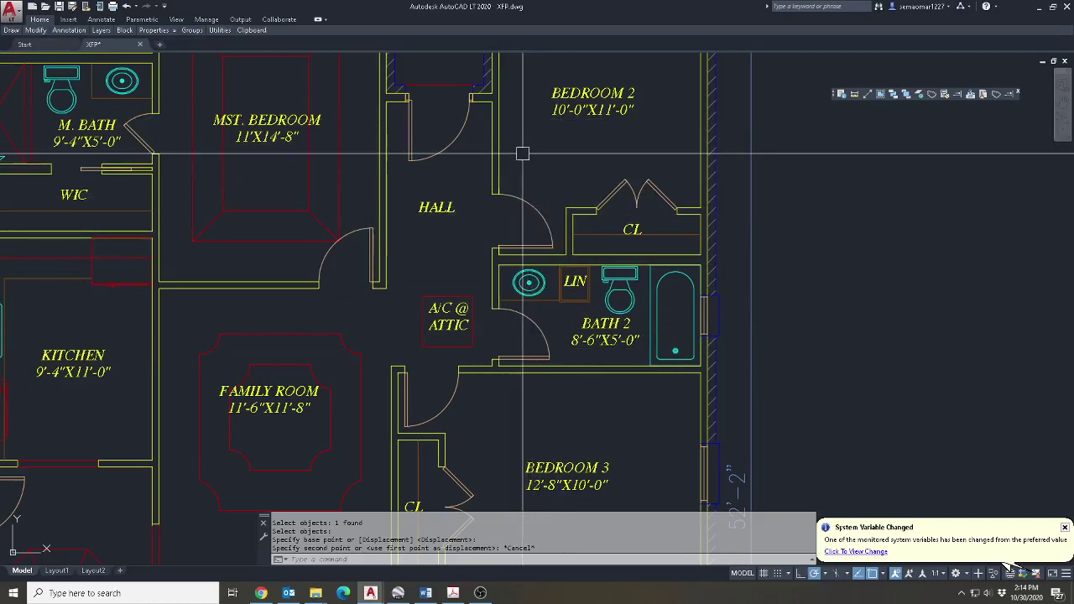
middle_drag(525, 190, 523, 290)
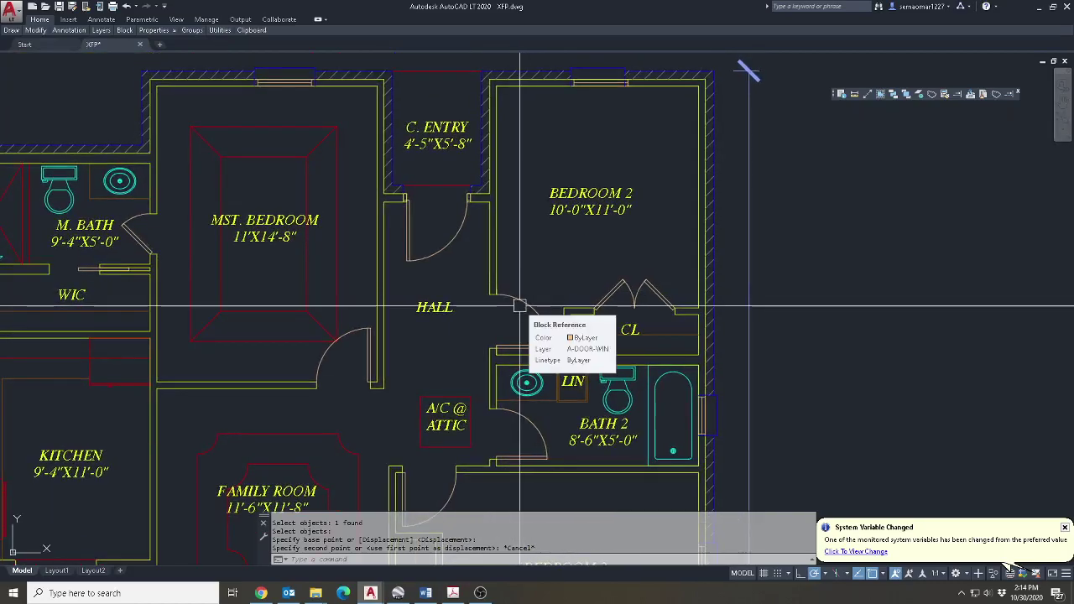
scroll(529, 308, down, 3)
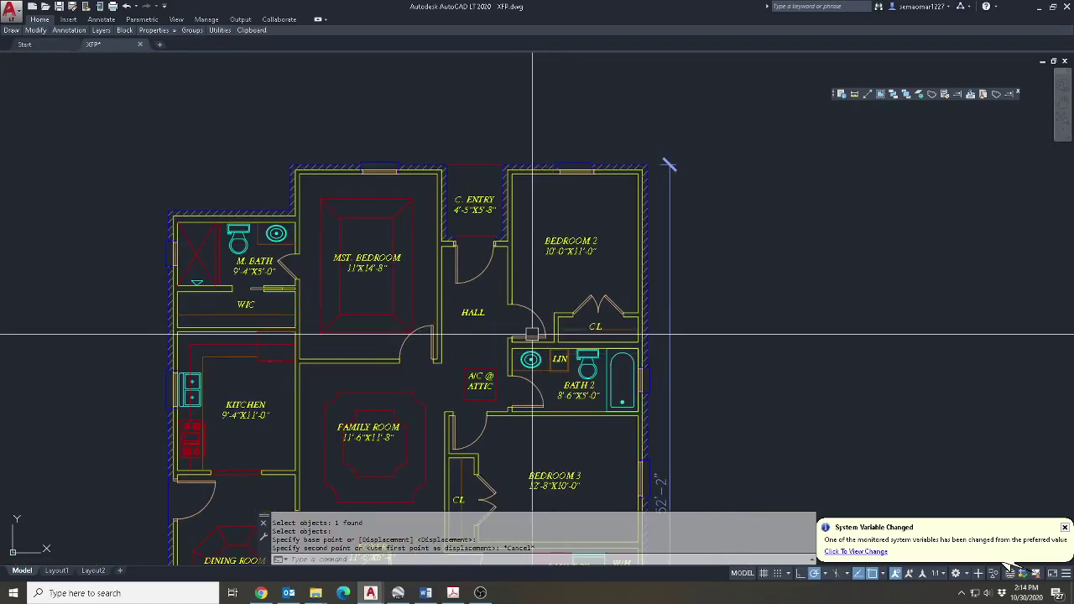
scroll(553, 319, up, 4)
middle_drag(551, 315, 558, 374)
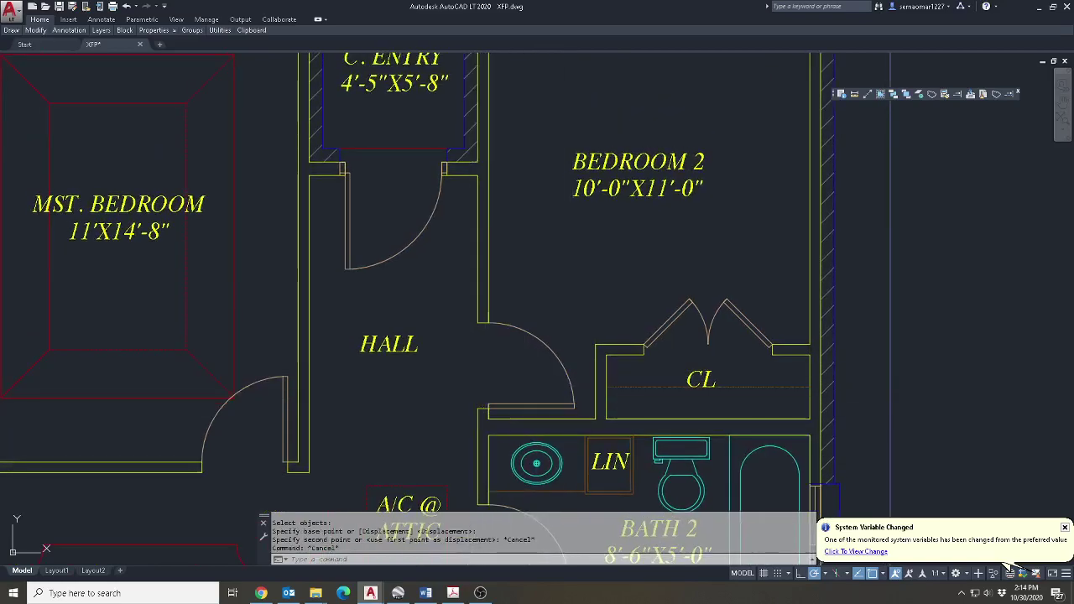
key(Escape)
text(m)
key(Return)
scroll(479, 408, up, 4)
scroll(427, 462, up, 2)
click(427, 463)
scroll(587, 377, down, 2)
click(788, 187)
scroll(752, 232, down, 5)
key(Return)
click(747, 216)
click(747, 140)
middle_drag(782, 282, 657, 333)
scroll(672, 327, up, 4)
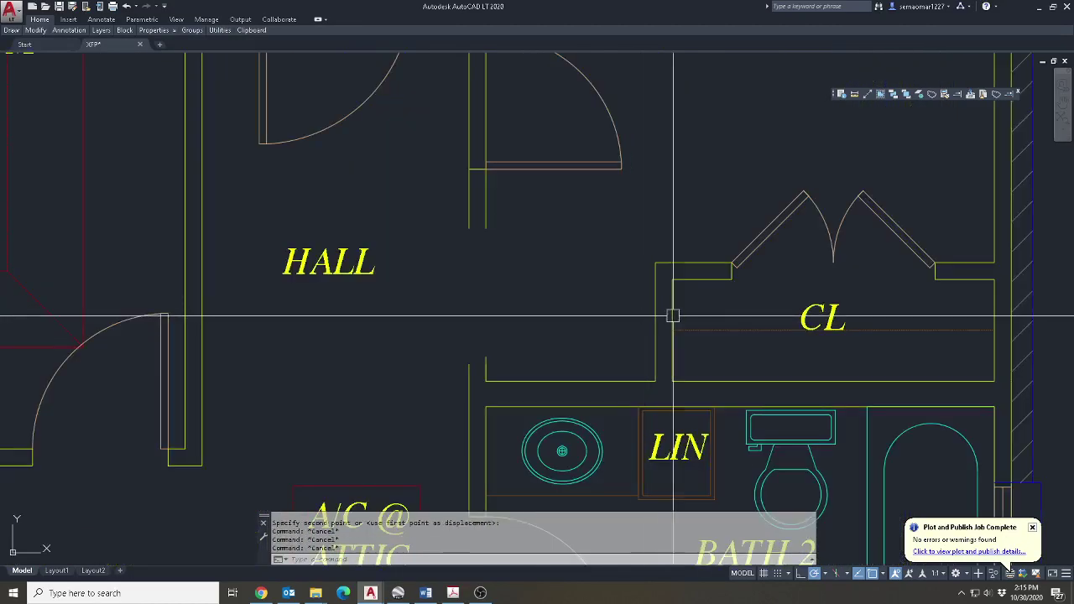
Offset the rear wall line of the closet above Bath 2 by 3'-2" toward the bedroom.
key(Escape)
key(Escape)
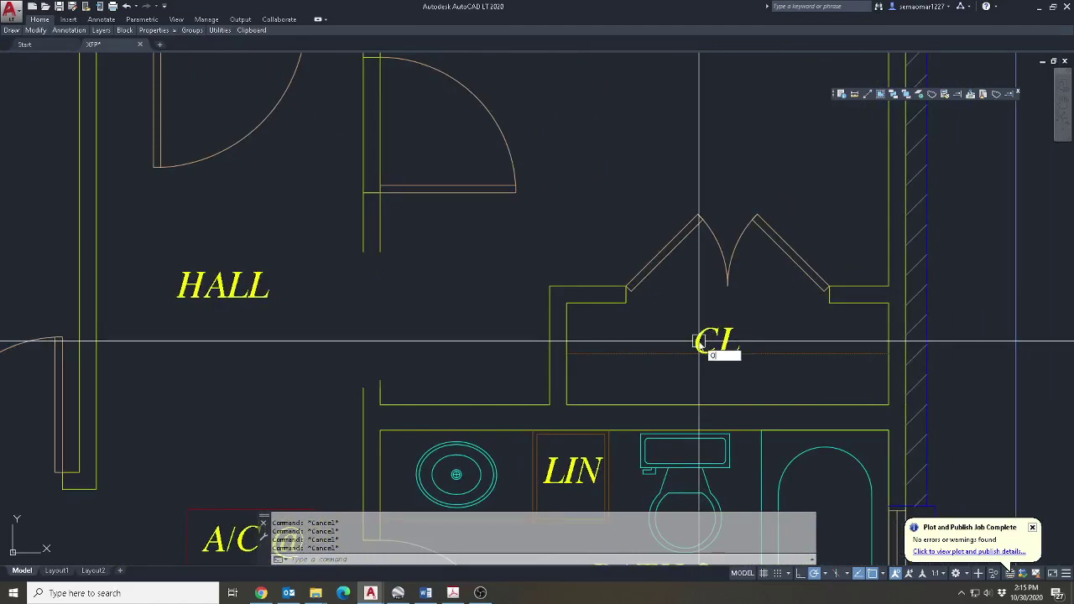
key(Return)
click(626, 404)
click(624, 302)
key(Escape)
Move the closet's front wall segments and double doors up to the offset line, deepening the closet.
text(m)
key(Return)
click(516, 313)
click(843, 241)
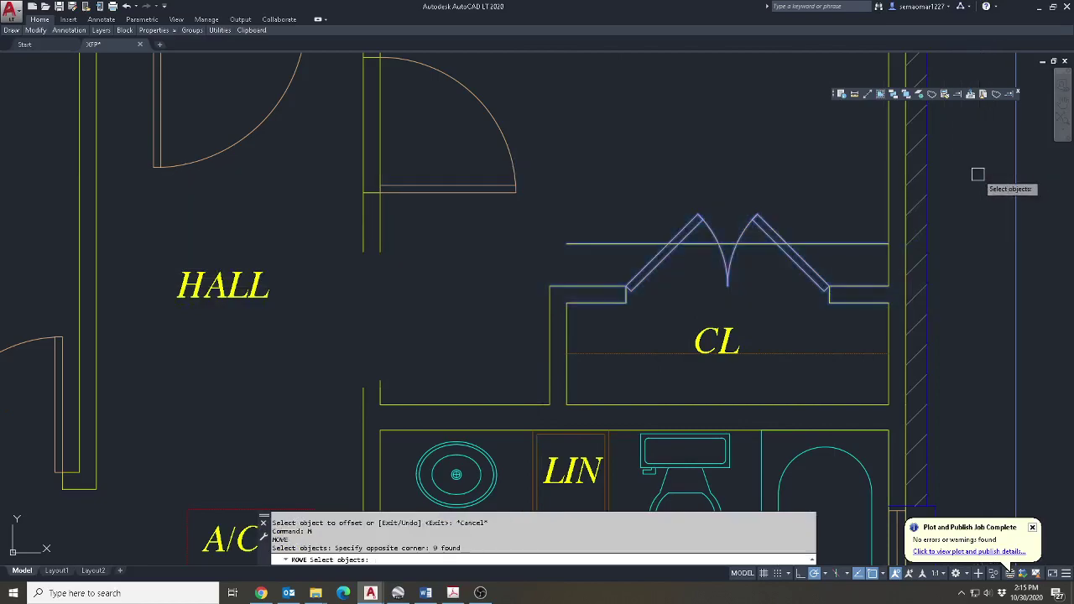
key(Return)
click(597, 300)
click(597, 240)
key(Escape)
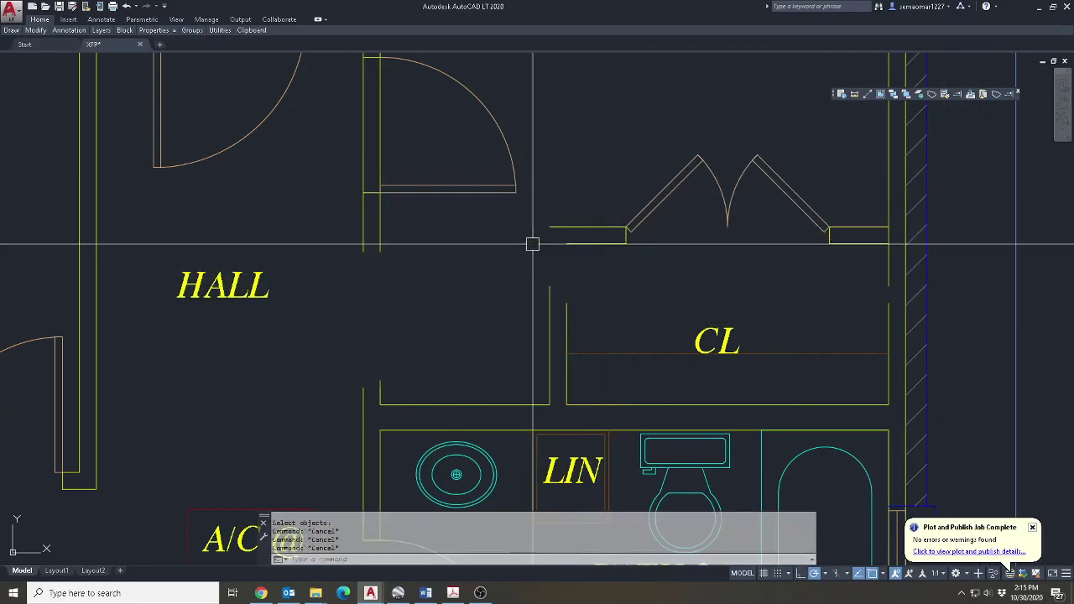
text(f)
key(Return)
key(Escape)
text(f)
key(Return)
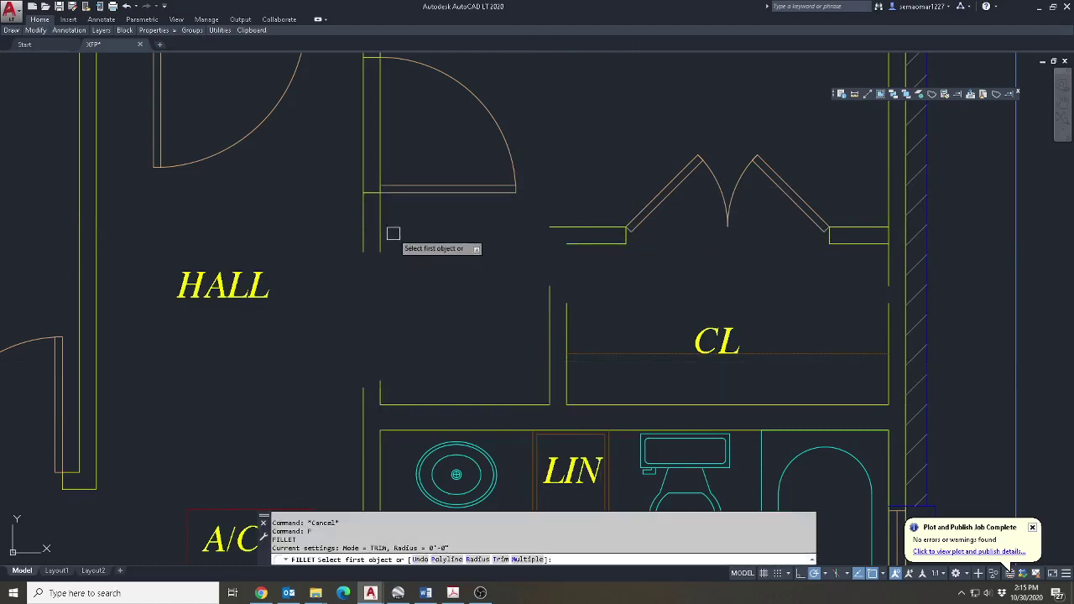
key(Escape)
key(Escape)
Extend both lines of the closet's front wall across to the hall wall.
click(957, 95)
click(436, 225)
click(355, 247)
key(Return)
click(585, 193)
click(545, 300)
middle_drag(545, 300, 675, 318)
key(Escape)
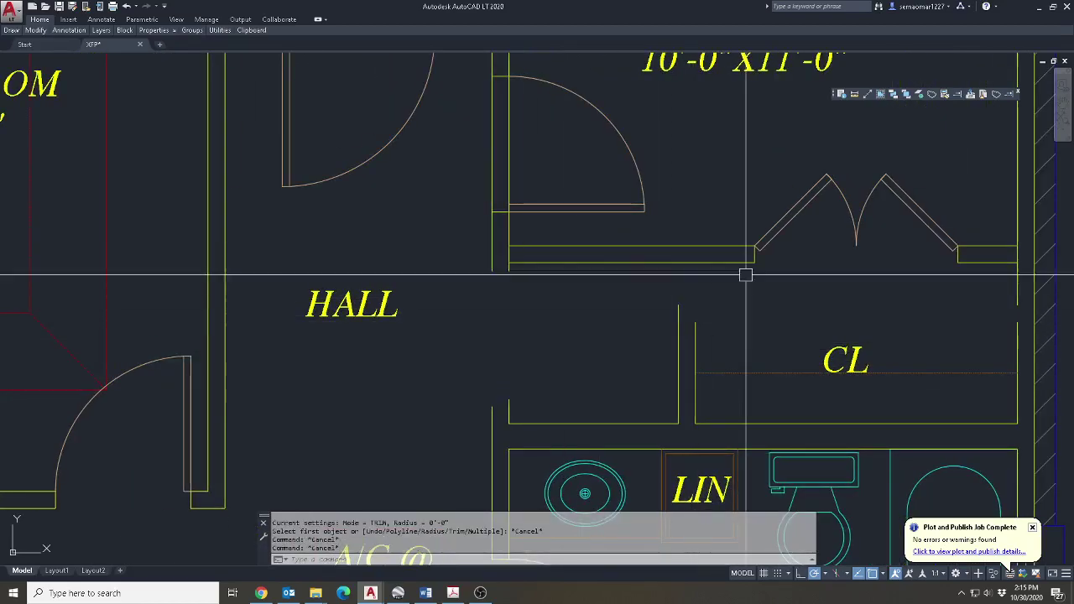
Extend the two lines of the closet's side wall up to the relocated front wall.
click(957, 95)
click(743, 224)
click(699, 294)
key(Return)
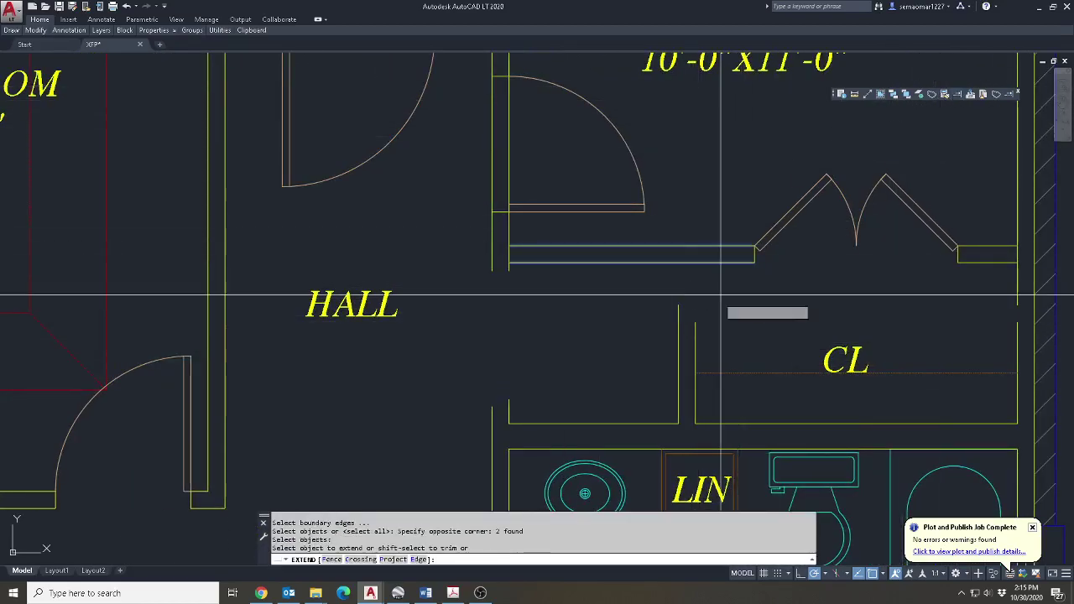
click(721, 299)
click(636, 343)
key(Escape)
key(Escape)
Trim the front wall's lower line between the side wall lines to clean up the wall junction.
scroll(704, 254, up, 4)
text(tr)
key(Return)
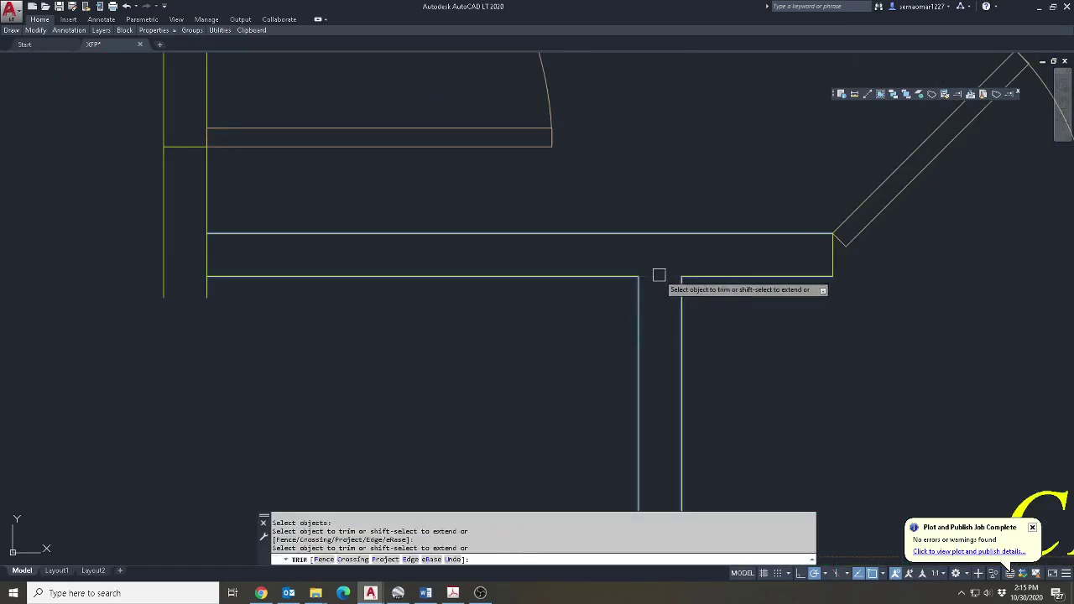
key(Escape)
key(Escape)
key(Escape)
Offset the bedroom-side line of the hall wall 30" toward the closet's side wall.
scroll(606, 367, down, 3)
text(o)
key(Return)
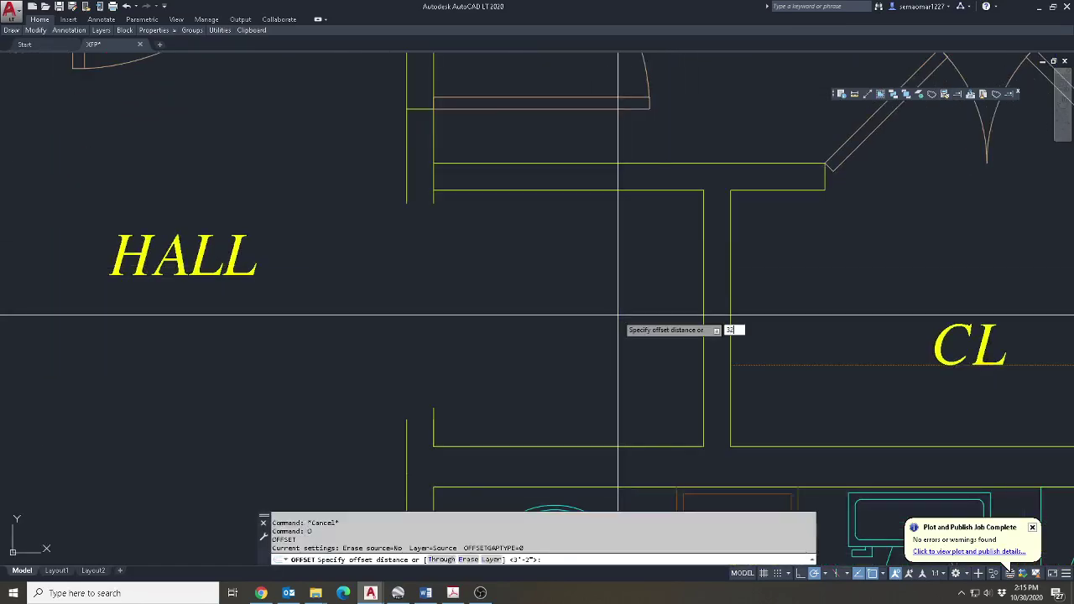
click(437, 204)
click(635, 314)
key(Escape)
key(Escape)
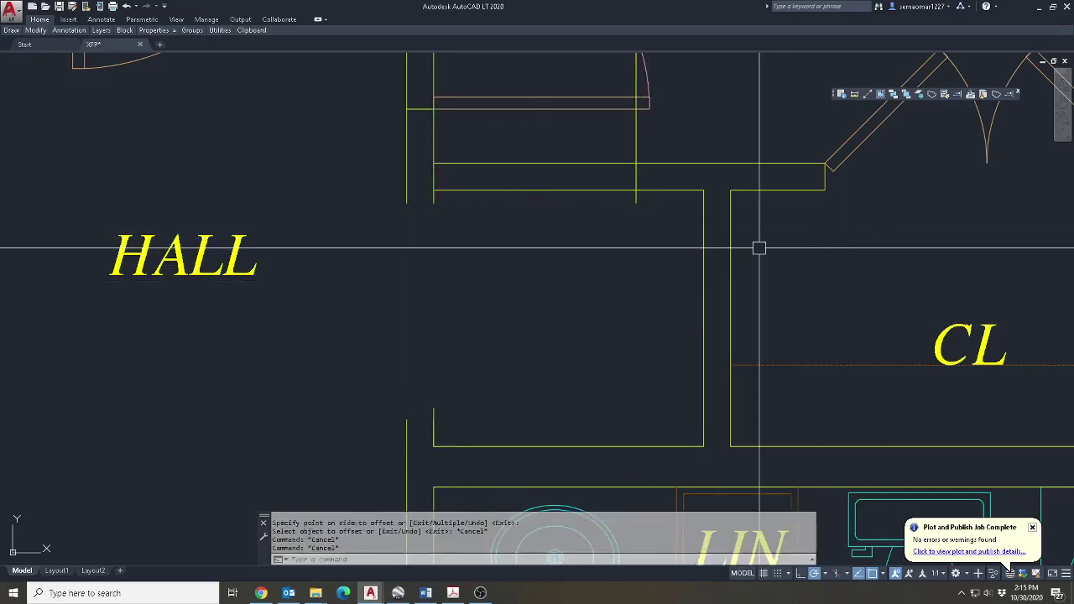
text(m)
key(Return)
click(758, 248)
click(692, 263)
key(Escape)
key(Escape)
mouse_move(37, 30)
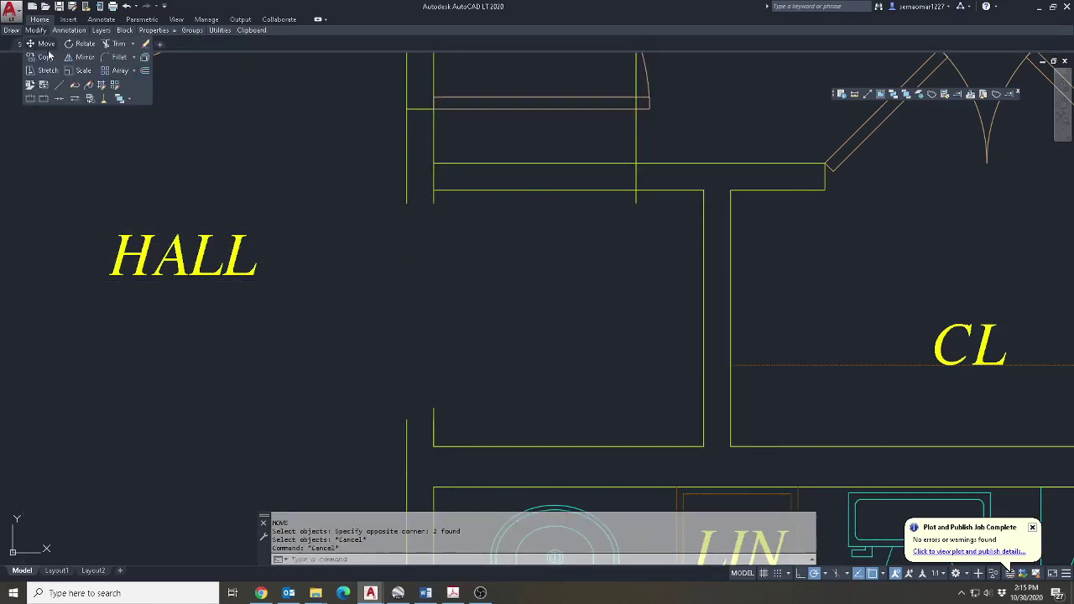
Stretch the short wall beside the CL closet toward the hall, narrowing the empty space between them.
click(42, 71)
click(752, 177)
click(706, 449)
key(Return)
click(703, 191)
key(Escape)
key(Escape)
key(Escape)
Draw a horizontal line from the stretched wall's midpoint past the hall wall and offset it 1'-3" to both sides.
middle_drag(472, 192, 660, 221)
scroll(587, 270, down, 3)
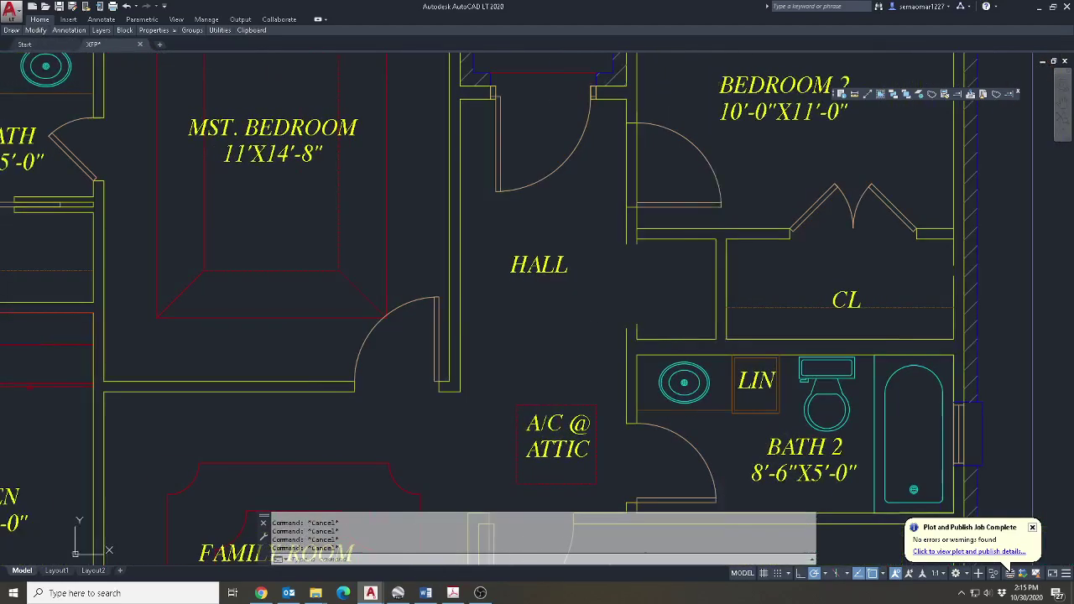
text(L)
key(Return)
click(715, 289)
key(Escape)
text(O)
key(Return)
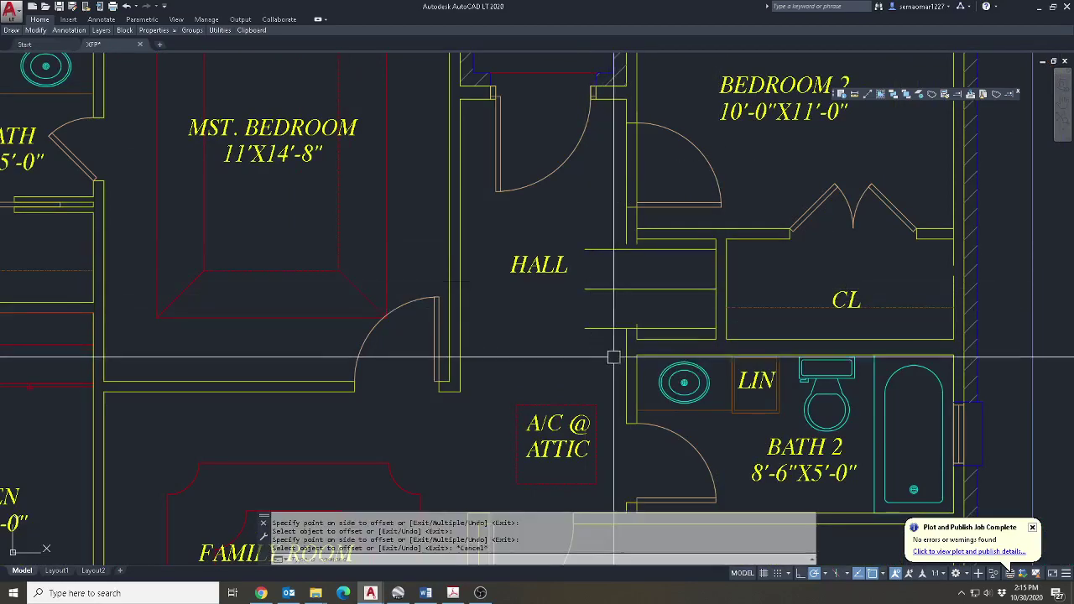
Fillet the lower offset line with the broken hall wall lines at radius 0 to cap the opening's lower wall end.
scroll(622, 344, up, 6)
key(Escape)
key(Escape)
text(F)
key(Return)
click(640, 310)
click(669, 278)
key(Return)
click(671, 282)
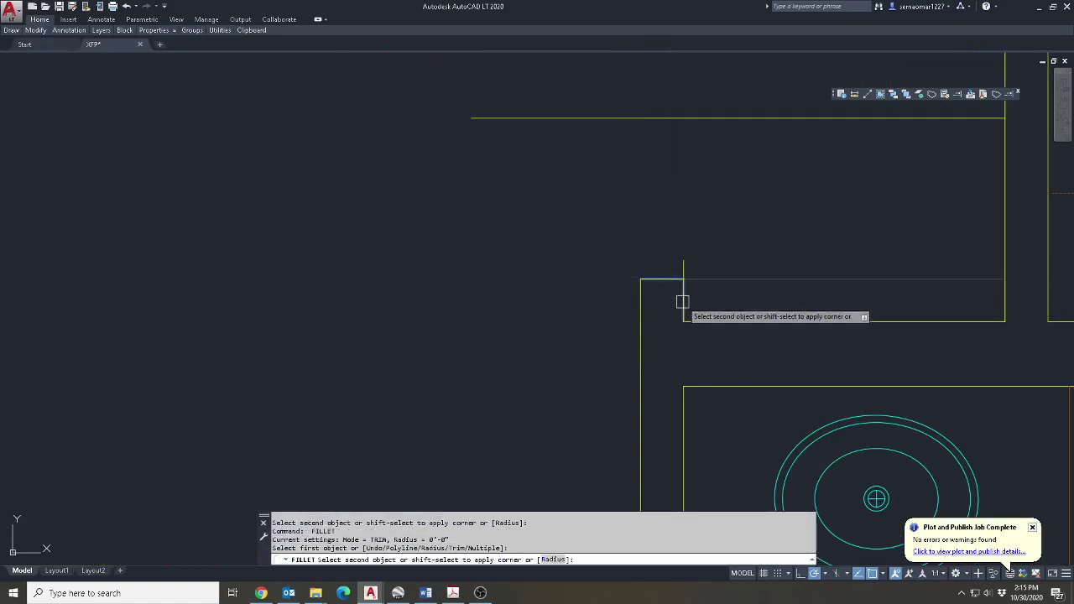
key(Escape)
key(Escape)
Fillet the upper offset line with the hall-side wall line to form the outer corner of the opening's upper end.
scroll(719, 285, down, 5)
scroll(659, 274, up, 2)
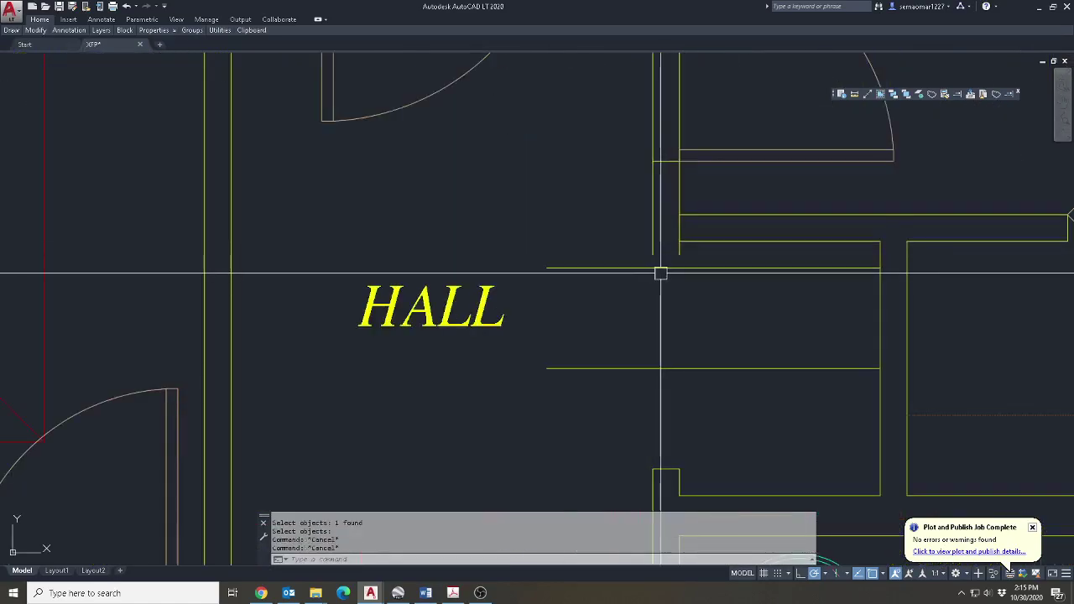
text(F)
key(Return)
click(653, 247)
click(671, 267)
key(Escape)
click(679, 234)
key(Escape)
key(Escape)
Erase the horizontal centre line running through the opening beside the hall.
text(e)
key(Return)
drag(696, 410, 671, 336)
key(Return)
key(Escape)
Try to fillet the upper jamb line with the inner hall wall line, and undo the fillet.
scroll(694, 204, up, 2)
text(F)
key(Return)
click(666, 283)
click(702, 265)
key(Escape)
scroll(704, 265, down, 2)
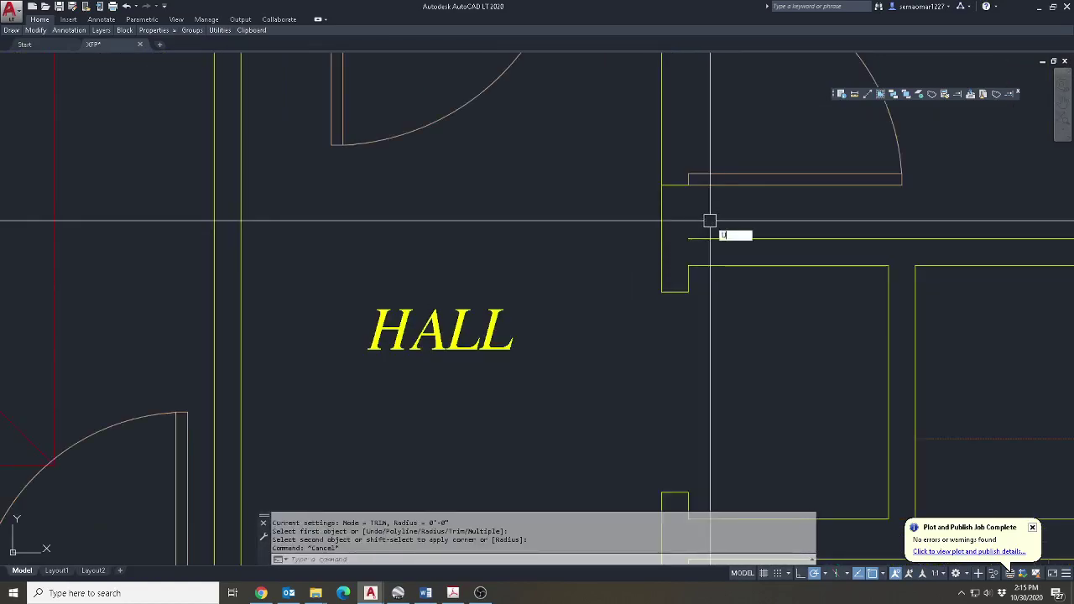
text(u)
scroll(709, 220, up, 1)
key(Return)
key(Escape)
Trim the excess of the upper jamb line and the inner hall wall line to clean up the wall end and junction.
text(tr)
key(Return)
key(Return)
scroll(673, 252, down, 4)
key(Escape)
Move the Bedroom 2 door with its jamb lines down to the corner of the closet wall.
middle_drag(685, 209, 635, 282)
text(m)
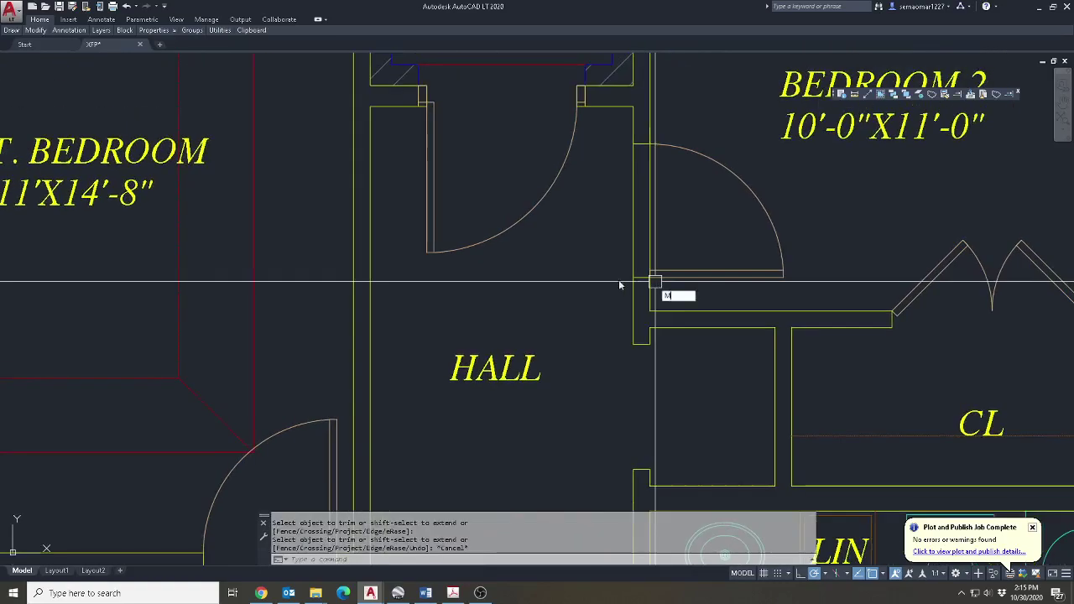
key(Return)
click(599, 285)
click(797, 126)
scroll(637, 283, up, 4)
click(667, 269)
Move the same Bedroom 2 door and jamb lines 4" up, away from the closet wall.
text(m)
key(Return)
text(p)
key(Return)
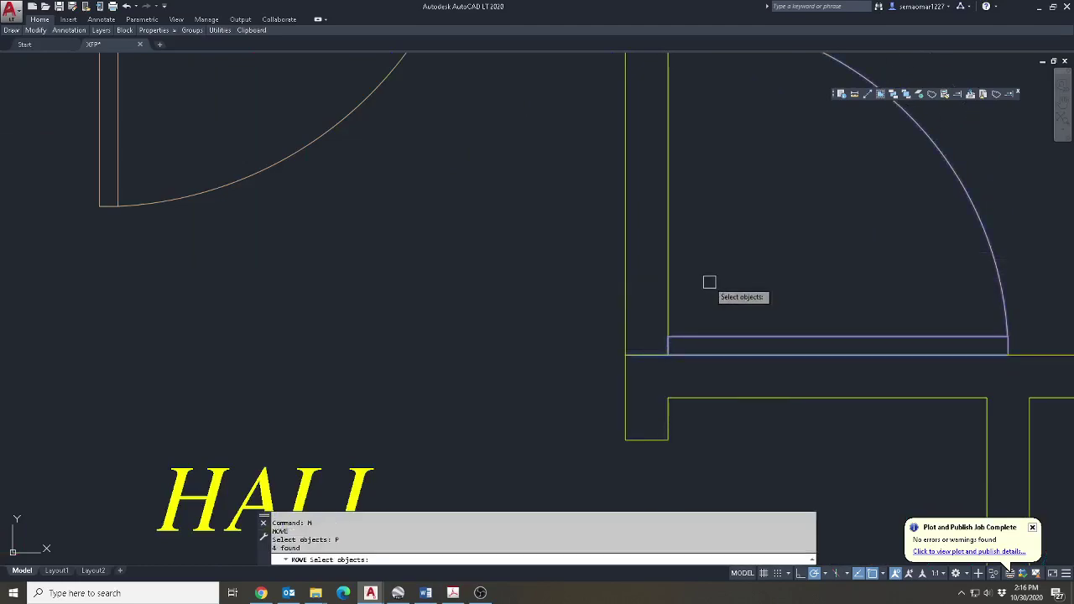
key(Return)
click(710, 278)
text(4)
key(Return)
key(Escape)
Trim the hall wall lines between the two jambs of the Bedroom 2 door to open the doorway.
text(tr)
key(Return)
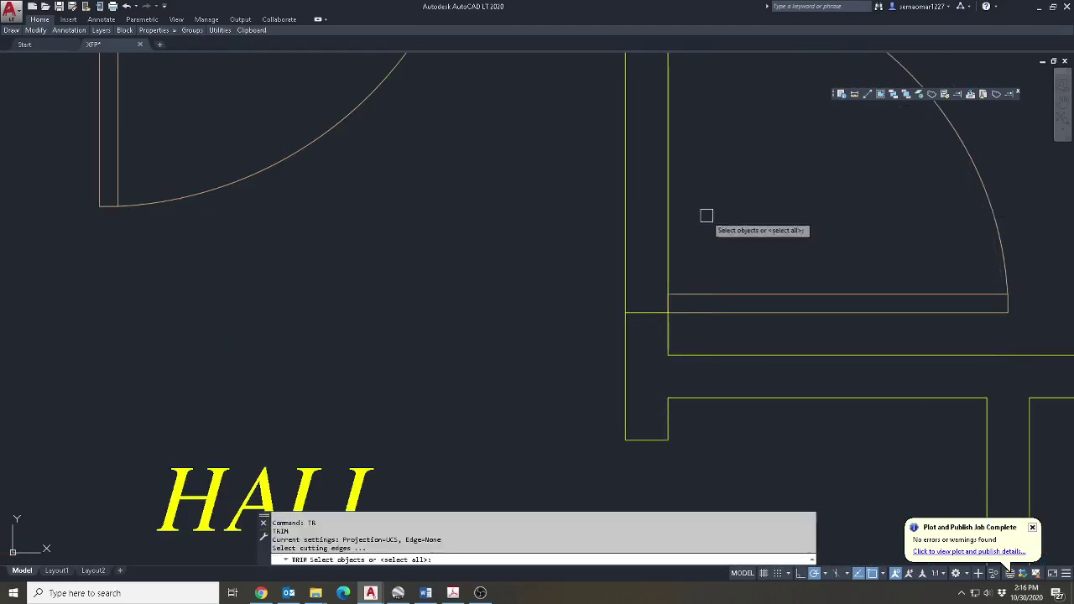
click(658, 296)
click(638, 349)
scroll(639, 350, down, 4)
scroll(648, 203, up, 6)
click(639, 171)
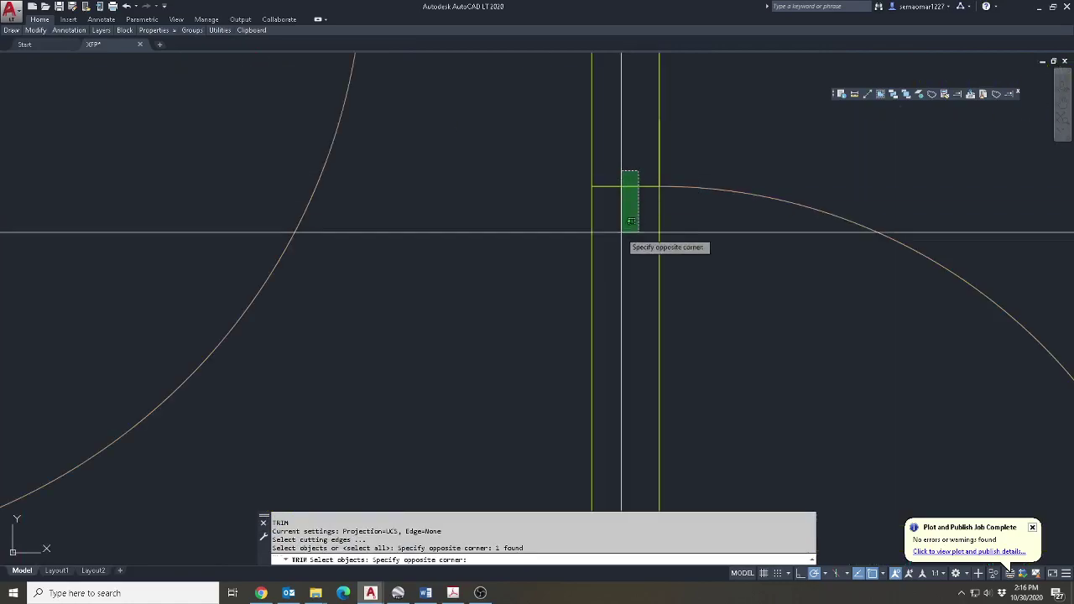
click(621, 231)
scroll(644, 290, down, 2)
key(Return)
key(Escape)
key(Escape)
key(Escape)
Move the red A/C rectangle from the hall into the new space beside the CL closet.
scroll(625, 343, down, 5)
scroll(626, 284, up, 5)
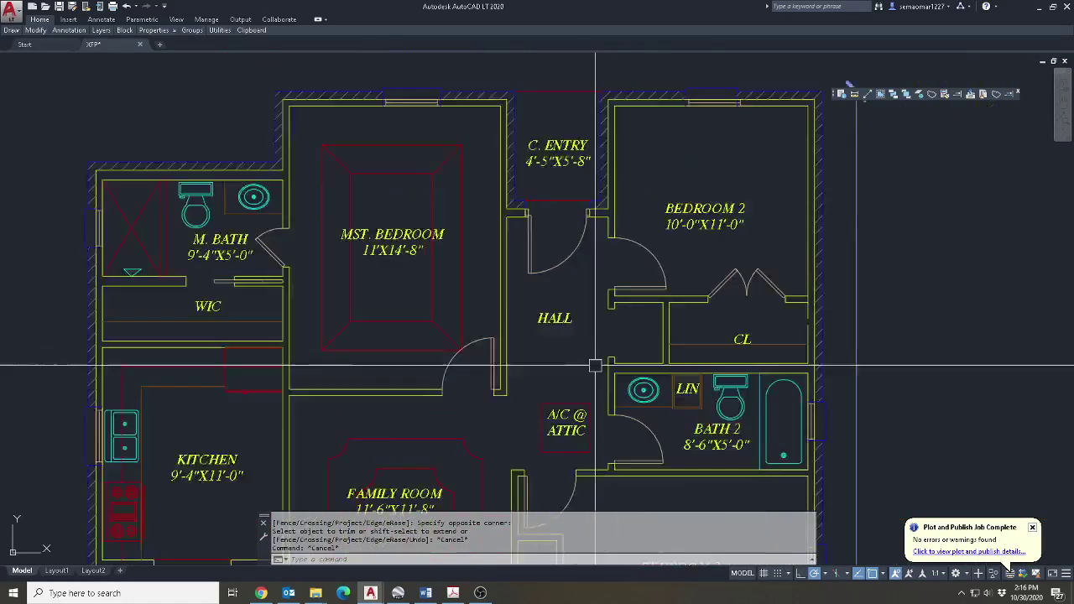
text(m)
key(Return)
key(Return)
click(570, 390)
scroll(693, 229, up, 4)
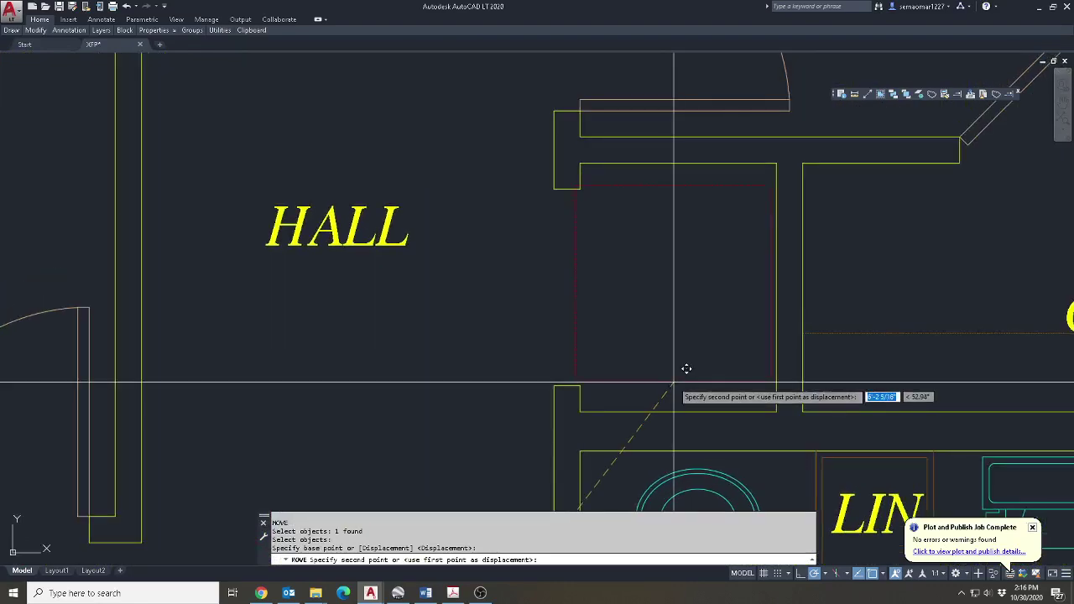
click(676, 383)
Offset the red A/C rectangle 2" inward.
text(o)
key(Return)
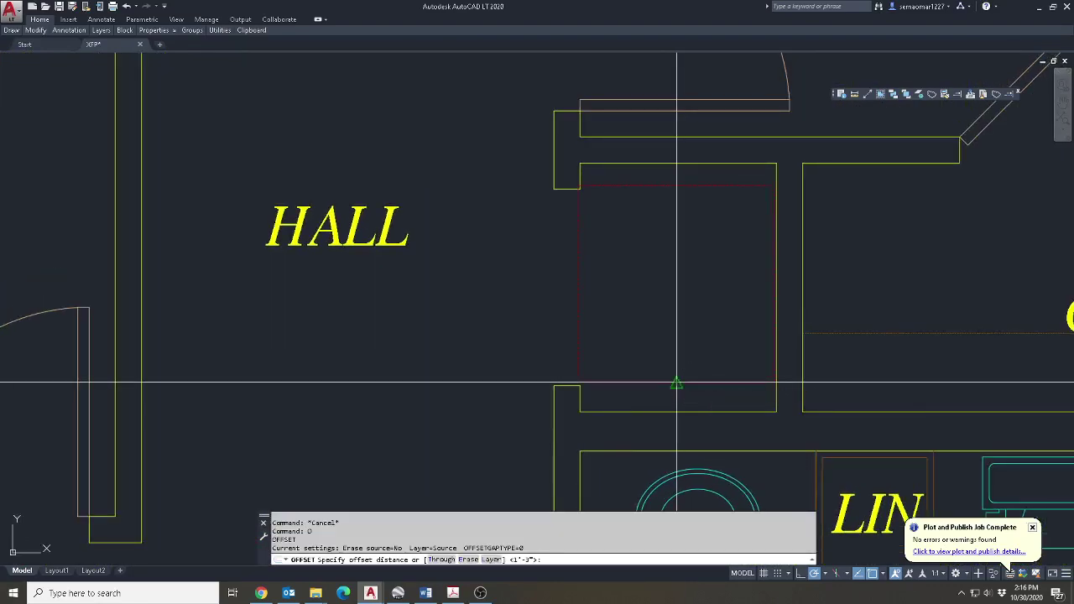
text(2)
key(Return)
click(688, 186)
click(685, 235)
key(Escape)
Erase the outer red rectangle, keeping the smaller one inside the A/C space.
key(e)
key(Return)
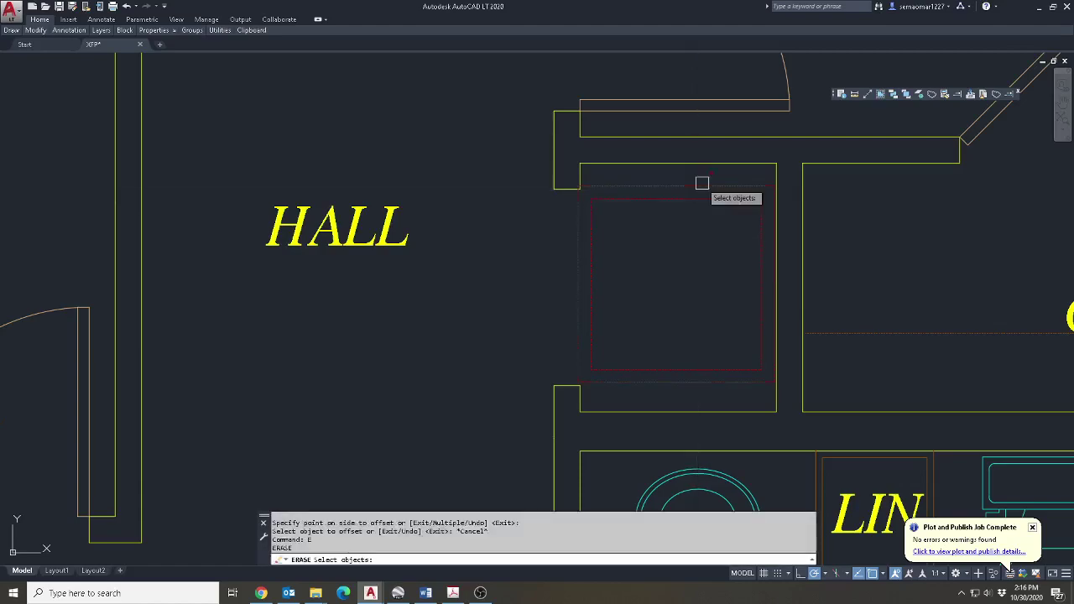
click(702, 184)
key(Return)
key(Escape)
Move the "A/C @ ATTIC" label from the hall into the new A/C space.
scroll(693, 269, down, 5)
text(m)
key(Return)
click(599, 453)
key(Return)
click(621, 445)
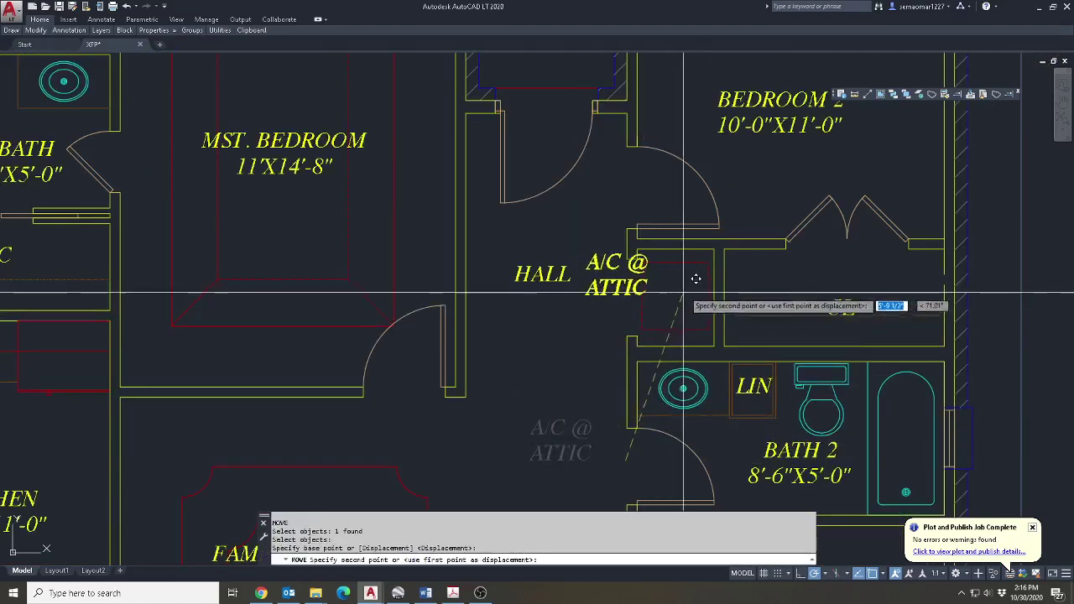
scroll(852, 357, up, 5)
click(803, 355)
key(Escape)
Shorten the "A/C @ ATTIC" label to "A/C".
text(ed)
key(Return)
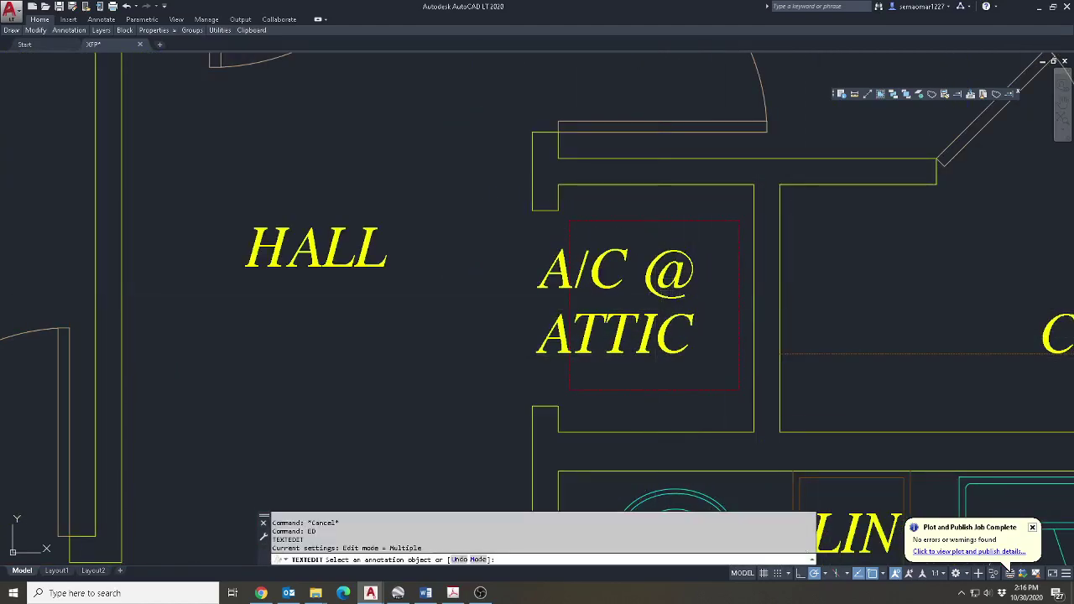
click(642, 279)
key(Delete)
click(887, 328)
key(Escape)
Move the A/C label sideways to centre it in the red rectangle.
text(m)
key(Return)
click(629, 314)
key(Return)
click(875, 266)
click(911, 266)
key(Escape)
Copy the Bath 2 door leaf and swing arc into the open area of the hall.
scroll(706, 281, down, 4)
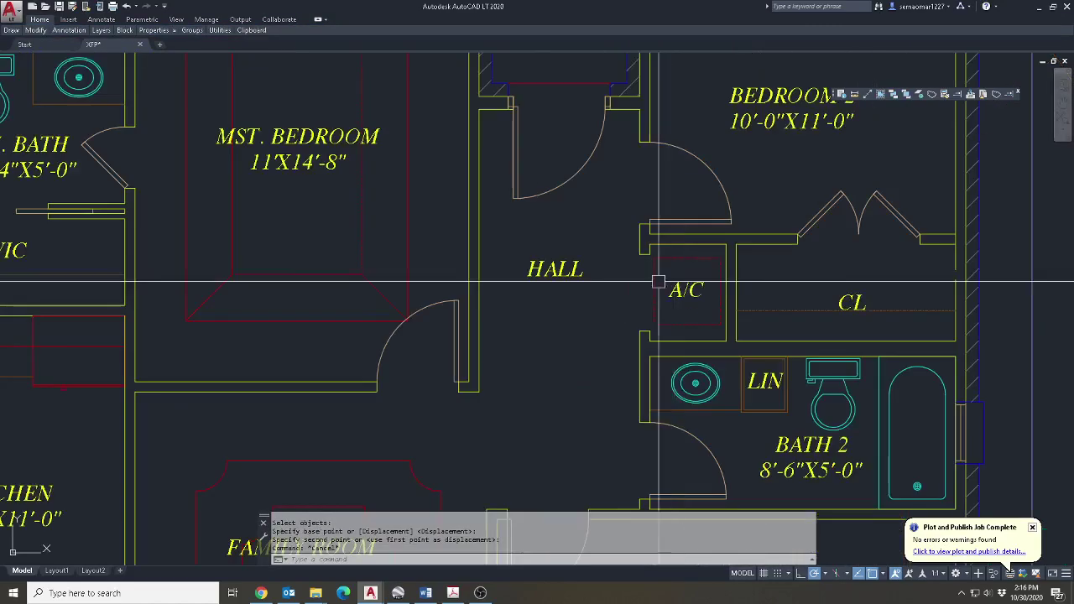
middle_drag(659, 424, 602, 352)
click(36, 30)
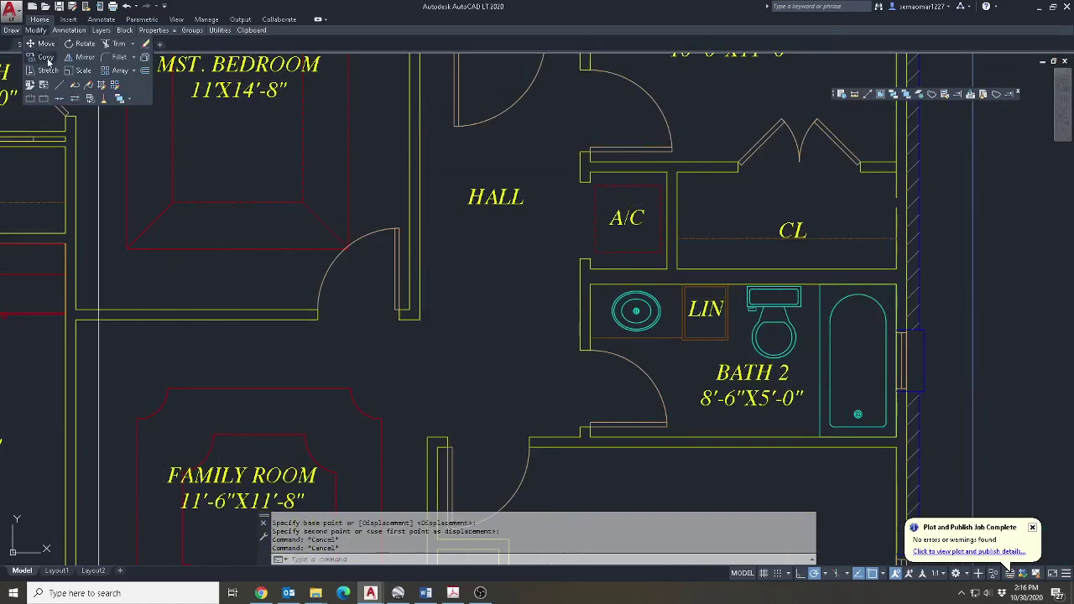
click(39, 52)
middle_drag(530, 410, 537, 353)
click(652, 312)
click(628, 338)
key(Return)
click(644, 334)
scroll(520, 235, up, 3)
key(Escape)
key(Escape)
click(262, 593)
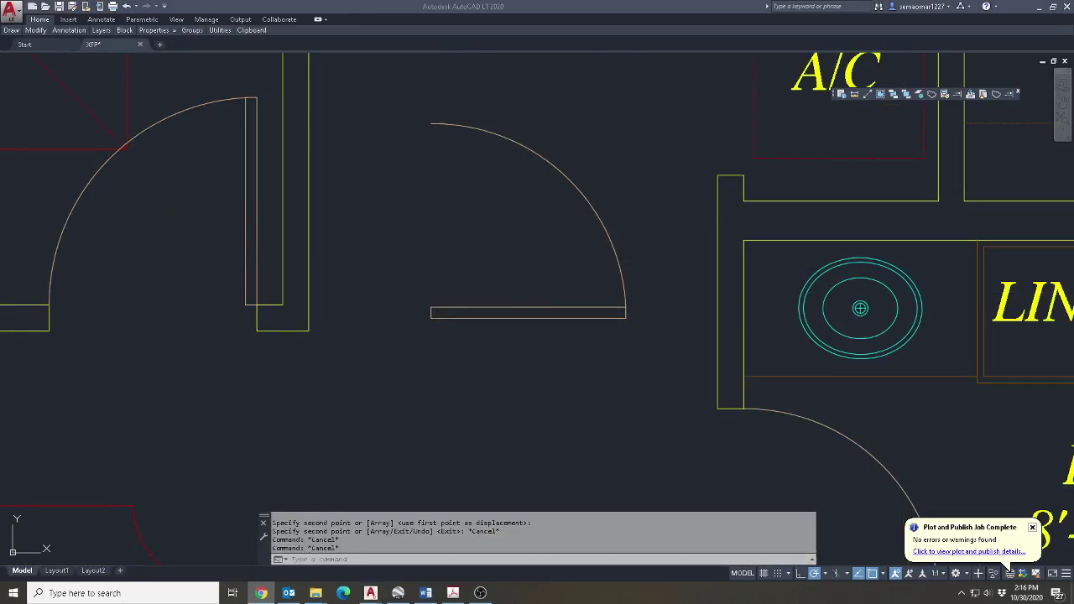
click(494, 269)
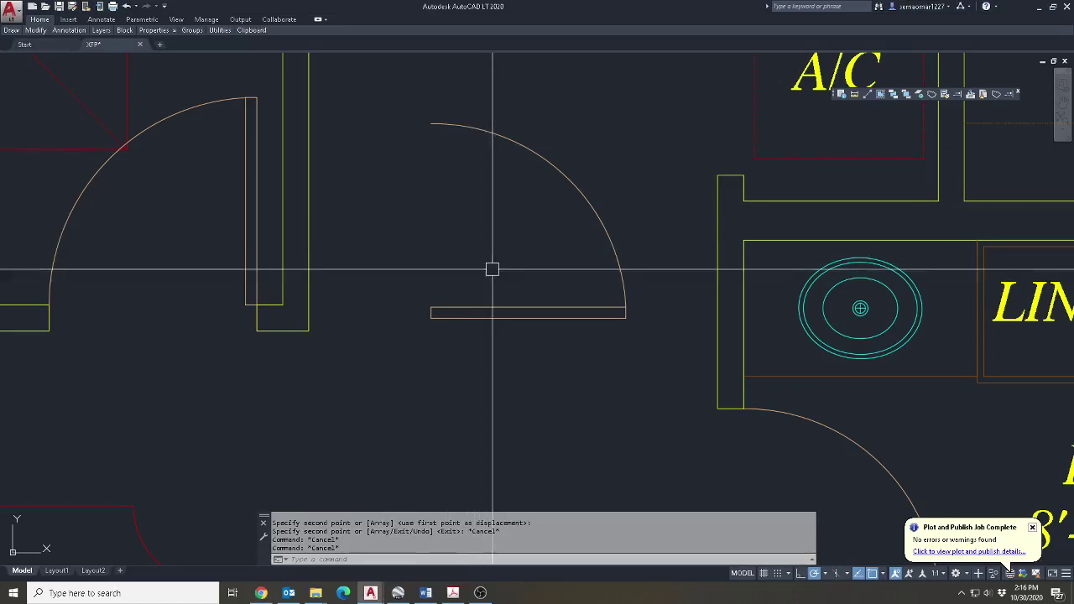
Mirror the copied door leaf and swing arc both horizontally and vertically, deleting the source objects each time.
mouse_move(40, 33)
click(81, 57)
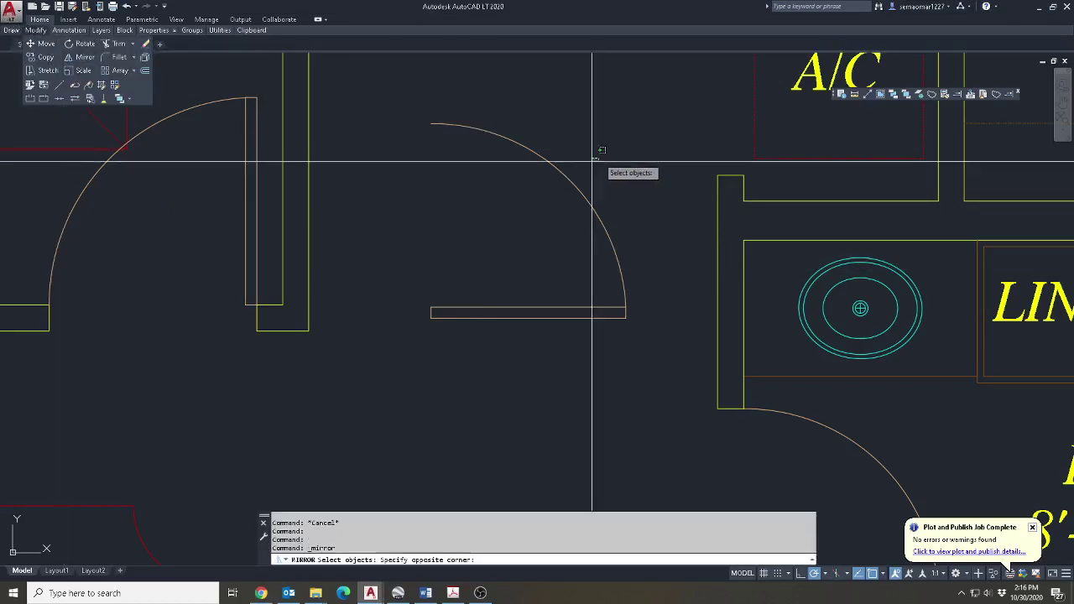
click(597, 159)
click(537, 201)
key(Return)
click(503, 219)
text(y)
key(Return)
key(Return)
click(536, 157)
click(477, 180)
key(Return)
click(496, 206)
text(y)
key(Return)
Move the mirrored door by its hinge corner to the upper corner of the A/C closet opening and save the drawing.
text(m)
key(Return)
text(p)
key(Return)
scroll(590, 138, up, 4)
middle_drag(568, 75, 525, 246)
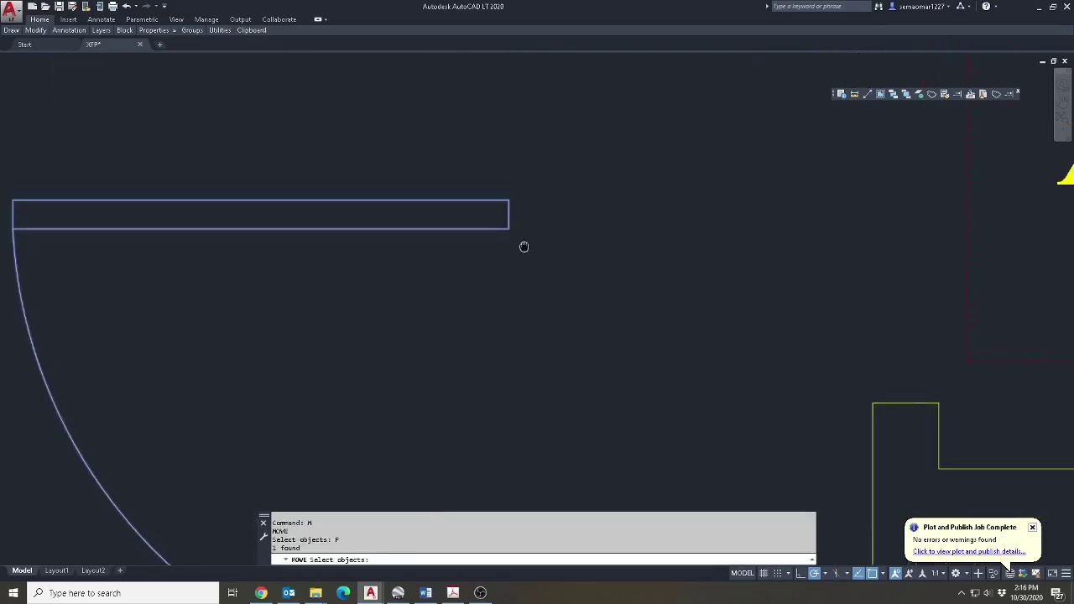
click(506, 201)
middle_drag(747, 130, 515, 432)
click(637, 208)
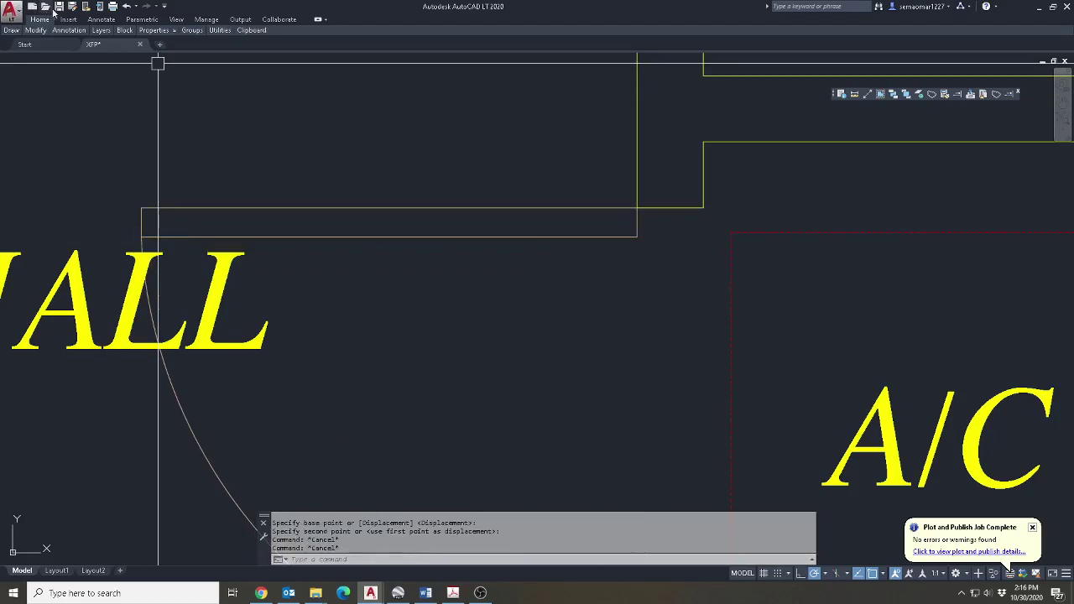
click(61, 10)
click(288, 592)
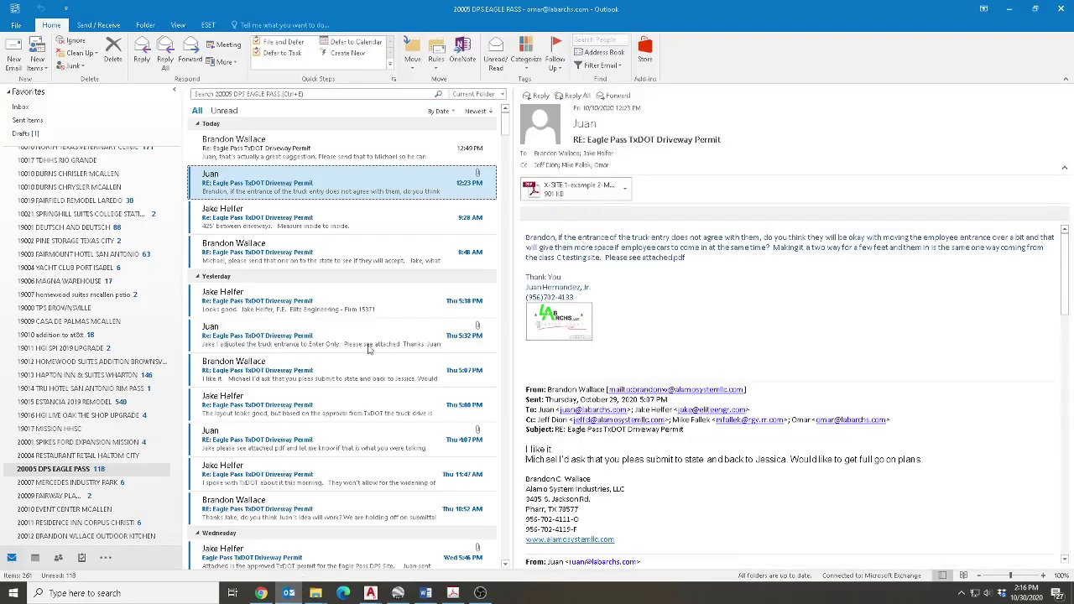
click(1008, 6)
Move the HALL label down within the hall, away from the new A/C door leaf.
scroll(744, 355, down, 5)
middle_drag(747, 355, 707, 361)
scroll(758, 371, up, 6)
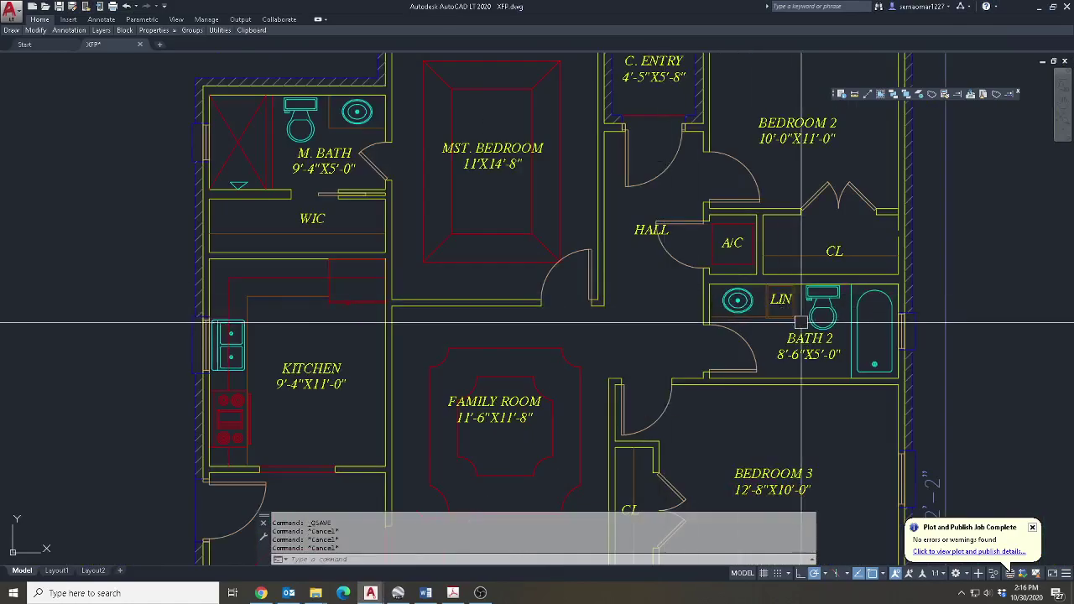
text(m)
key(Return)
click(587, 186)
key(Return)
click(588, 238)
scroll(587, 270, down, 5)
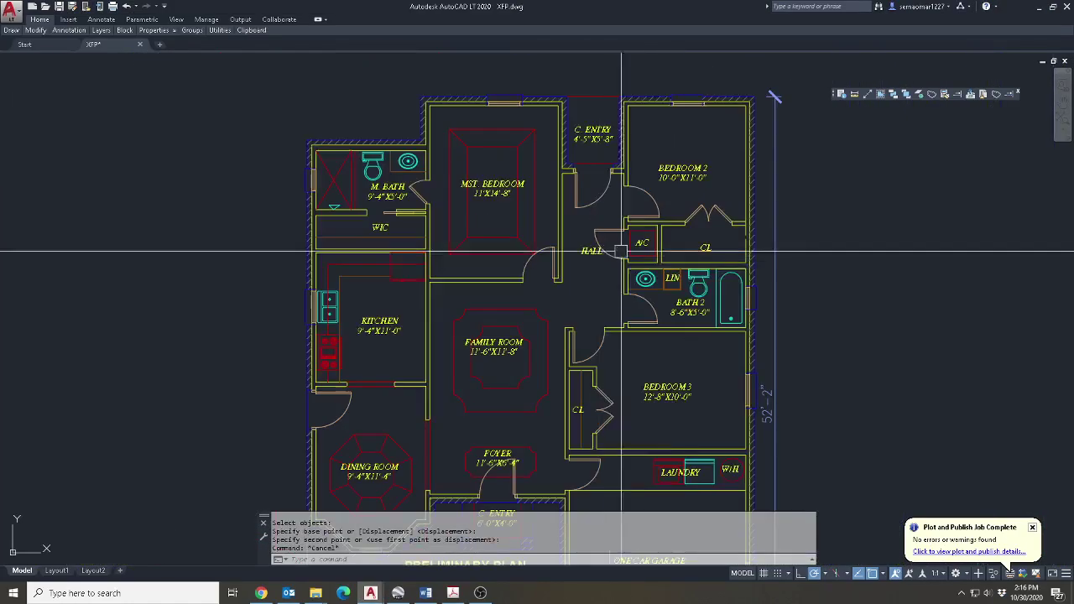
Erase the angled left side and the front of the dining room bay, including the windows.
middle_drag(594, 352, 554, 251)
key(Escape)
scroll(669, 271, up, 4)
key(Escape)
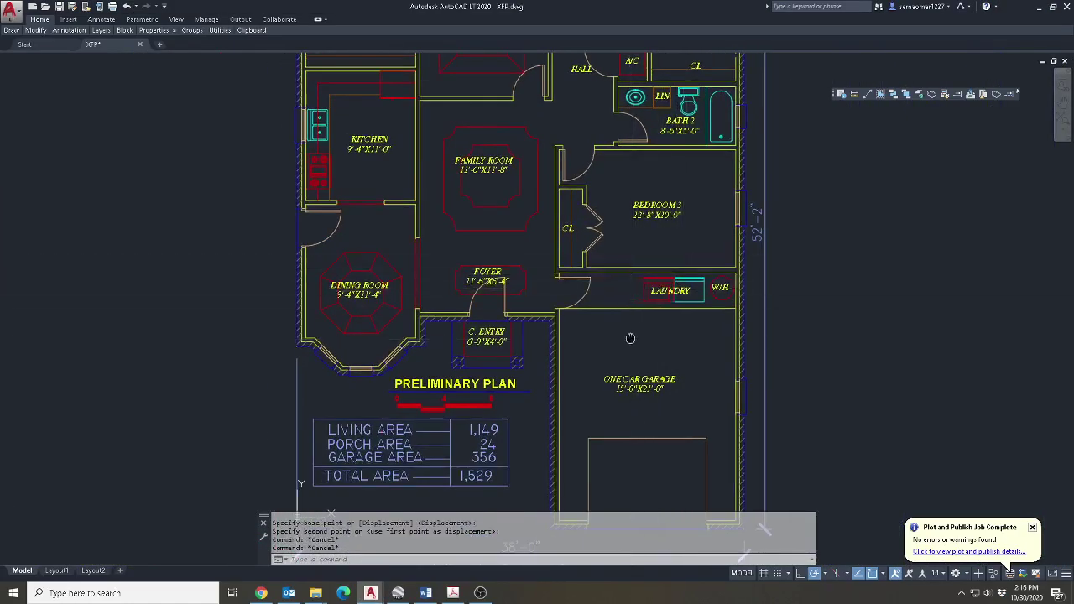
middle_drag(643, 332, 643, 292)
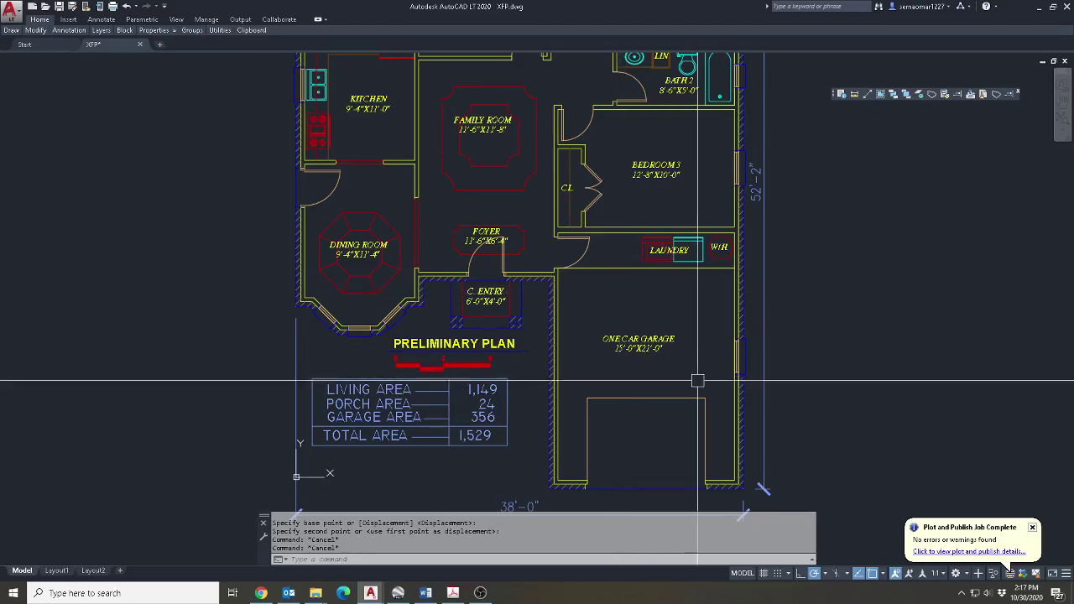
scroll(352, 322, up, 6)
key(Escape)
key(Escape)
middle_drag(297, 400, 389, 382)
key(e)
key(Return)
click(457, 281)
click(261, 445)
key(Return)
key(Escape)
text(e)
key(Return)
click(591, 317)
click(542, 422)
key(Return)
key(Escape)
Erase the right side of the dining room bay and the bay lines left over at its left end.
key(e)
key(Return)
click(520, 438)
click(819, 138)
key(Return)
key(Escape)
key(e)
key(Return)
click(301, 197)
click(177, 267)
key(Return)
Fillet the inner wall lines of the dining room into a straight front wall with a square corner.
mouse_move(446, 185)
middle_down()
mouse_move(415, 293)
mouse_move(367, 365)
middle_up()
key(Escape)
key(Escape)
text(f)
key(Return)
click(109, 333)
click(771, 295)
key(Return)
click(793, 331)
click(33, 353)
text(u)
key(Return)
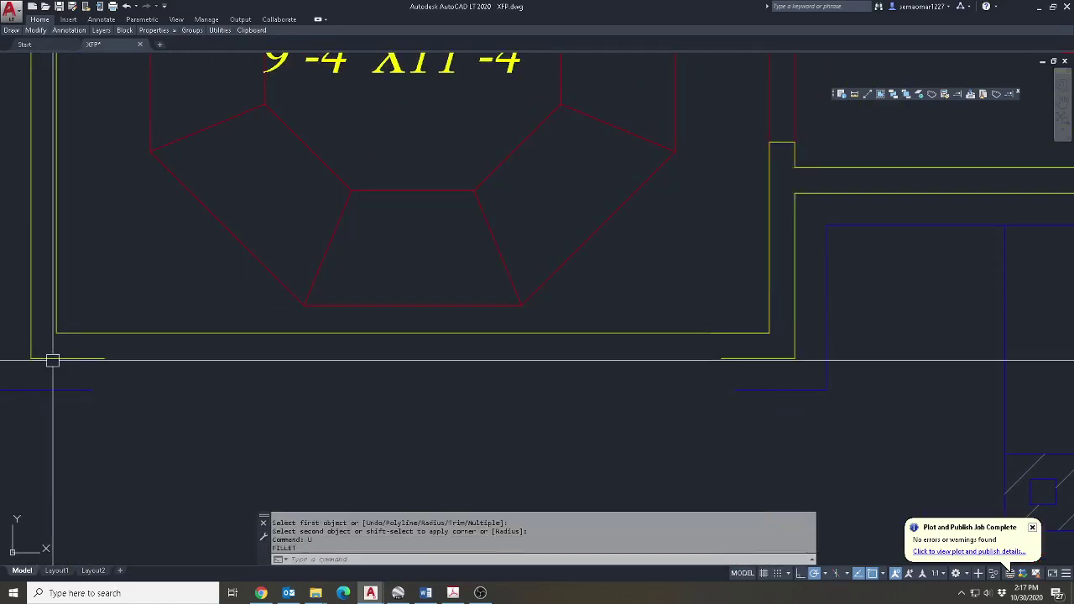
Fillet the outer wall lines and the blue exterior lines into square corners across the dining room front.
text(f)
key(Return)
click(42, 357)
click(792, 348)
key(Return)
click(820, 390)
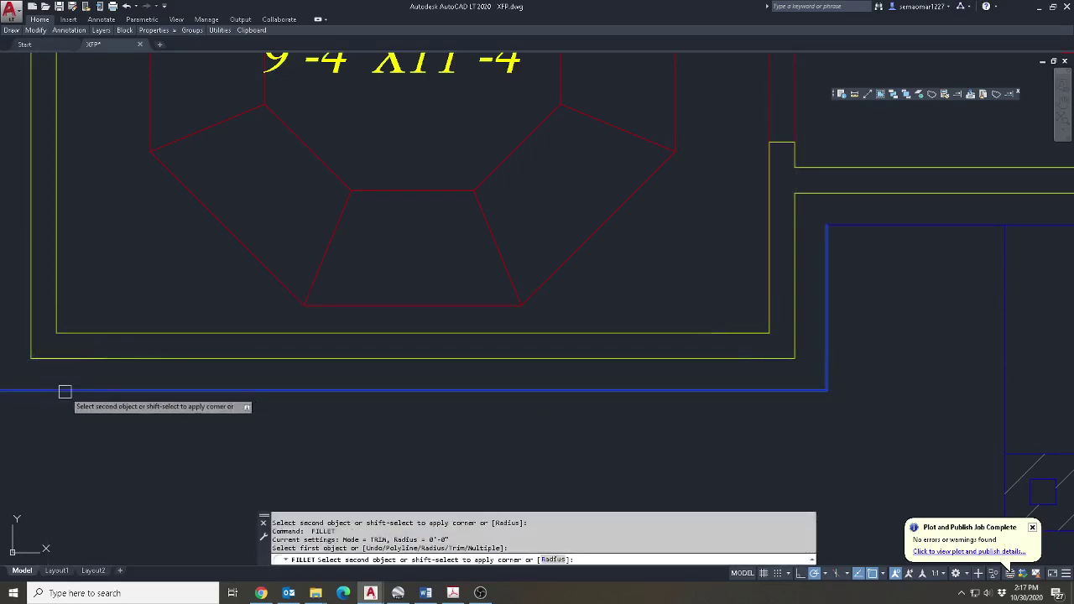
key(Escape)
key(Escape)
scroll(604, 384, down, 8)
scroll(599, 414, up, 5)
text(m)
key(Return)
key(Escape)
middle_drag(598, 338, 594, 283)
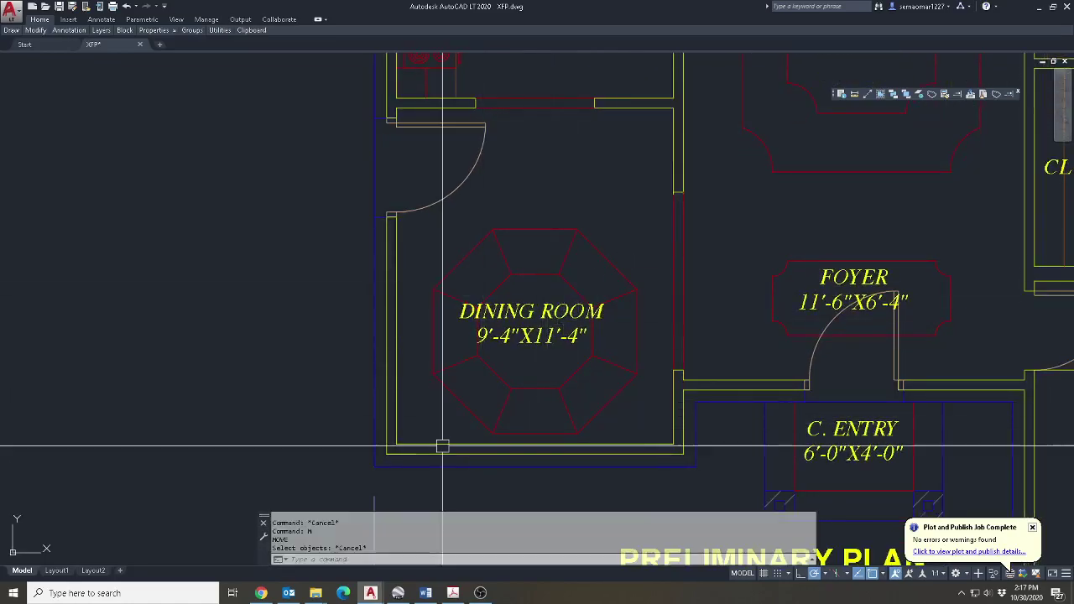
Move the dining table with its room label from its centre to the midpoint between opposite inner corners of the dining room.
text(m)
key(Return)
scroll(432, 453, up, 8)
scroll(403, 429, down, 8)
click(698, 243)
key(Return)
shift+right_click(593, 214)
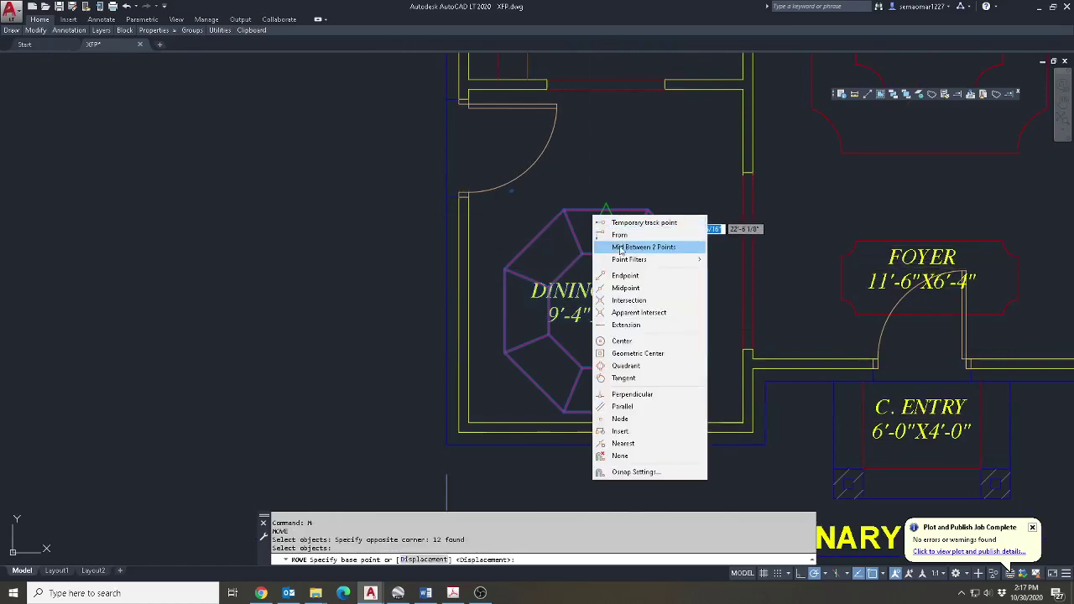
click(612, 247)
click(606, 253)
click(606, 367)
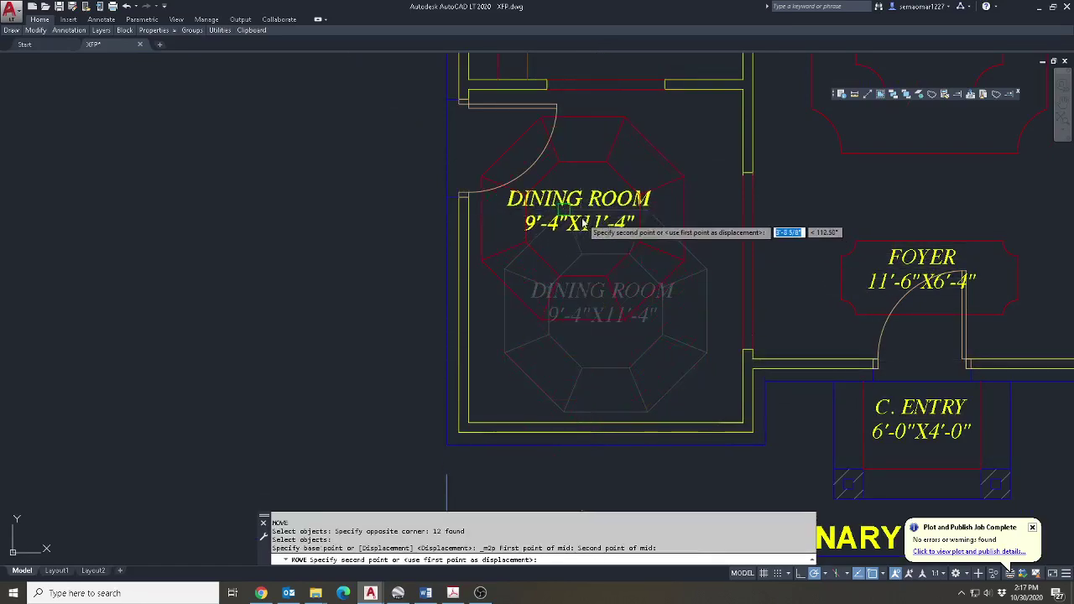
shift+right_click(583, 219)
click(645, 252)
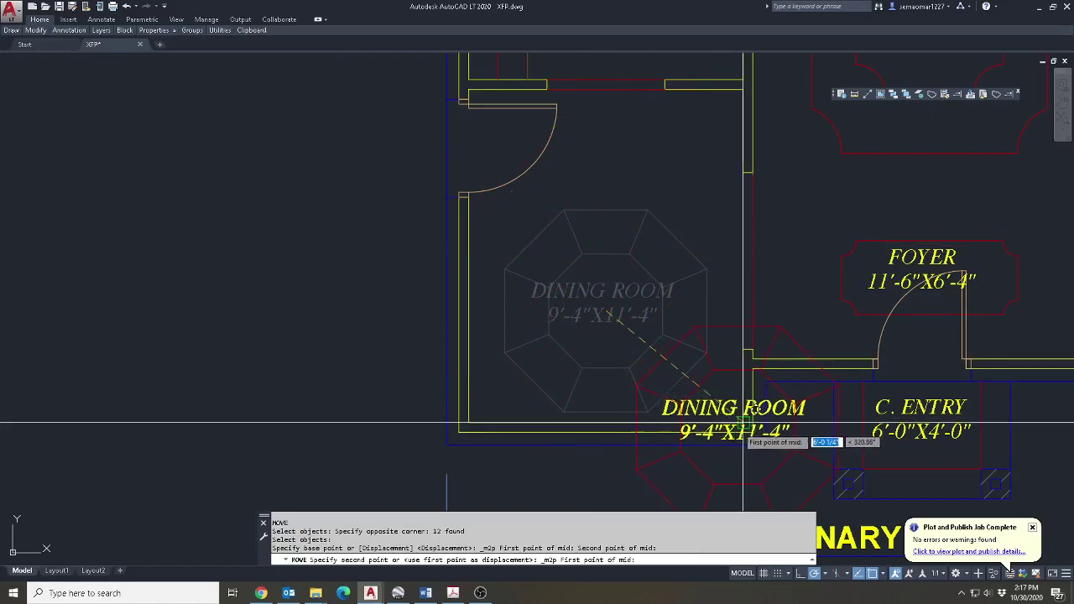
scroll(482, 105, up, 2)
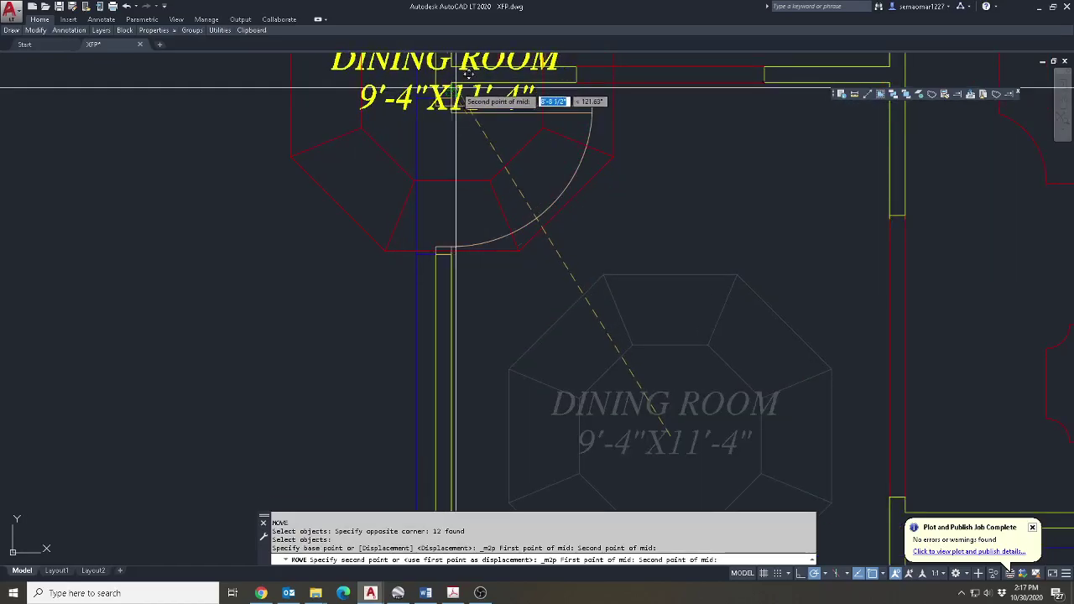
key(Escape)
key(Escape)
key(Escape)
Draw a line across the middle of the dining room's front wall and offset it to both sides to mark a window opening.
scroll(640, 316, down, 3)
scroll(561, 314, up, 2)
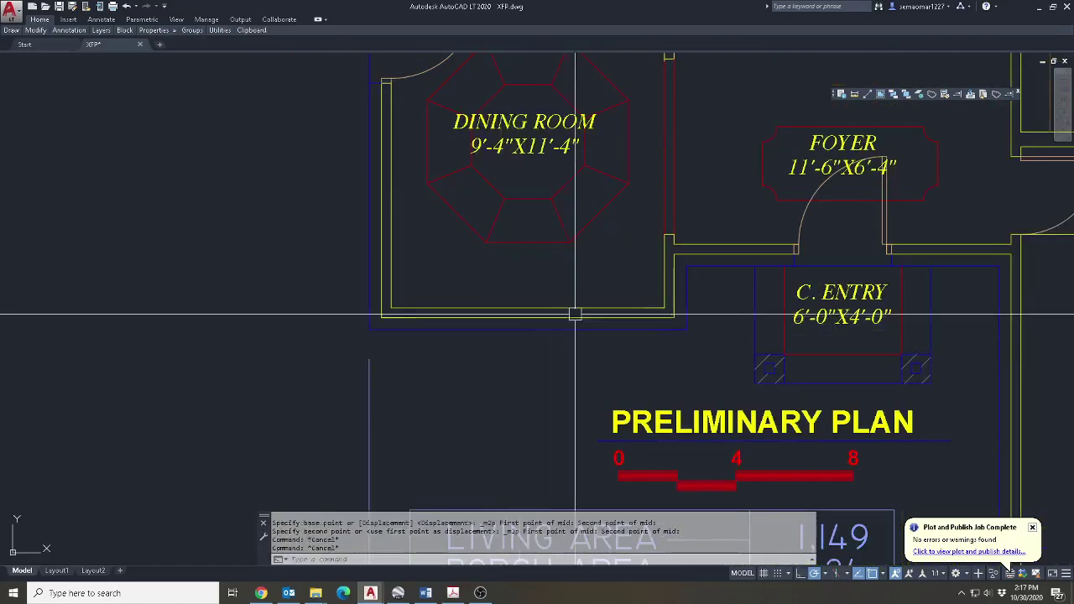
text(o)
key(Return)
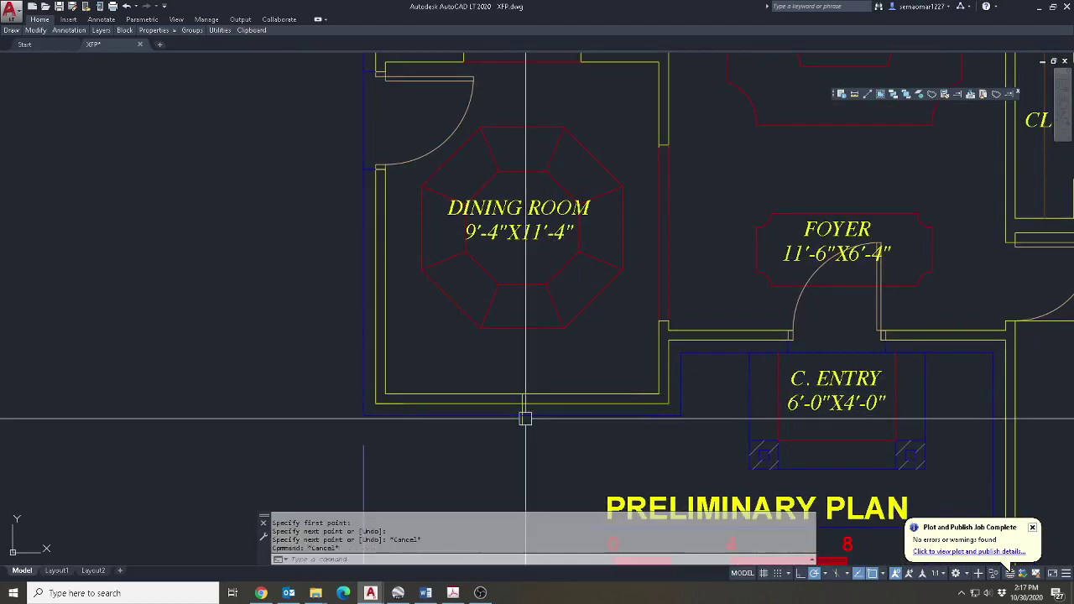
key(Return)
scroll(520, 411, up, 5)
click(507, 395)
click(662, 395)
click(506, 397)
click(506, 396)
scroll(612, 361, down, 3)
Trim the front wall lines and the exterior line between the two offset lines to open the wall.
text(tr)
key(Return)
click(798, 305)
click(407, 492)
key(Return)
click(702, 319)
click(668, 424)
key(Escape)
key(Escape)
Erase the centre construction line in the dining room's front wall opening.
text(e)
key(Return)
click(637, 407)
key(Return)
key(Escape)
scroll(638, 407, down, 8)
mouse_move(29, 29)
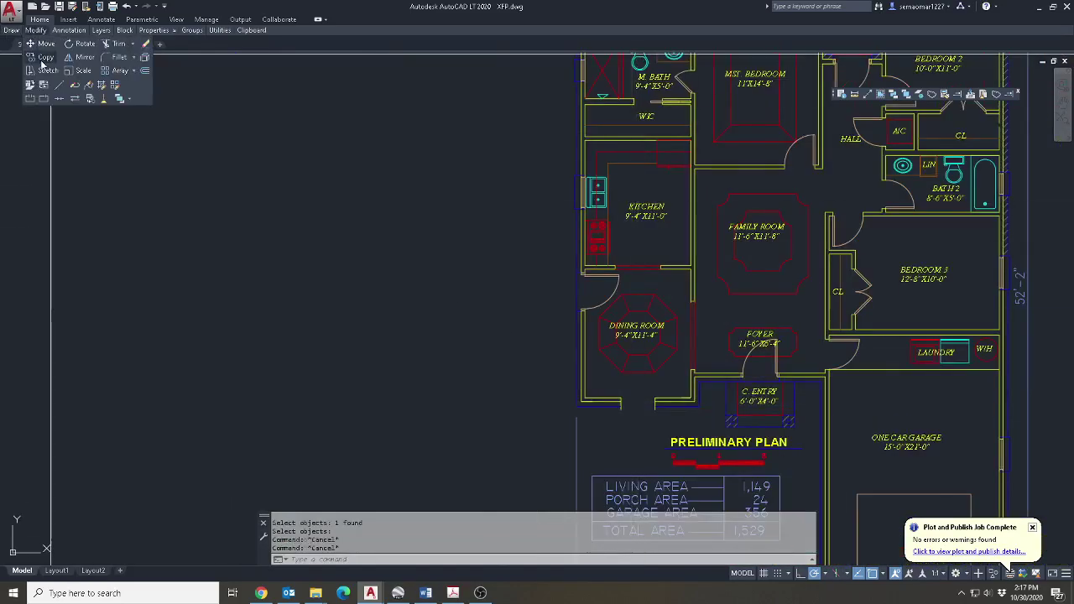
click(42, 58)
scroll(527, 223, up, 8)
key(Escape)
key(Escape)
key(Return)
click(525, 493)
click(673, 183)
scroll(614, 243, down, 4)
click(616, 282)
key(Return)
scroll(501, 289, down, 8)
scroll(498, 224, up, 8)
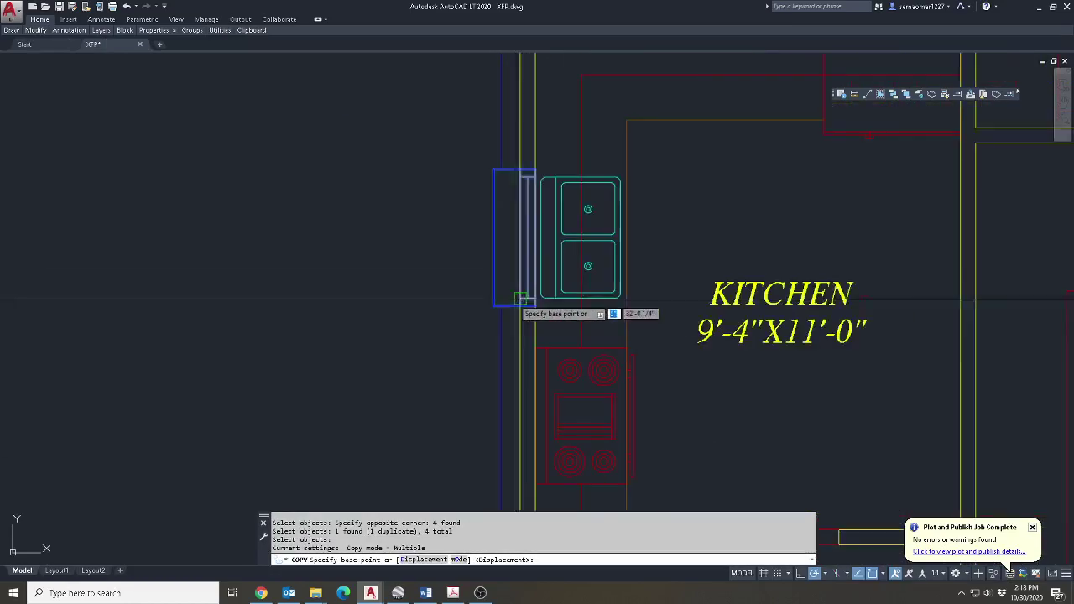
key(Escape)
Copy the window with its exterior outline from the kitchen's outside wall to just below the dining room's front wall opening.
mouse_move(35, 29)
click(43, 57)
click(448, 307)
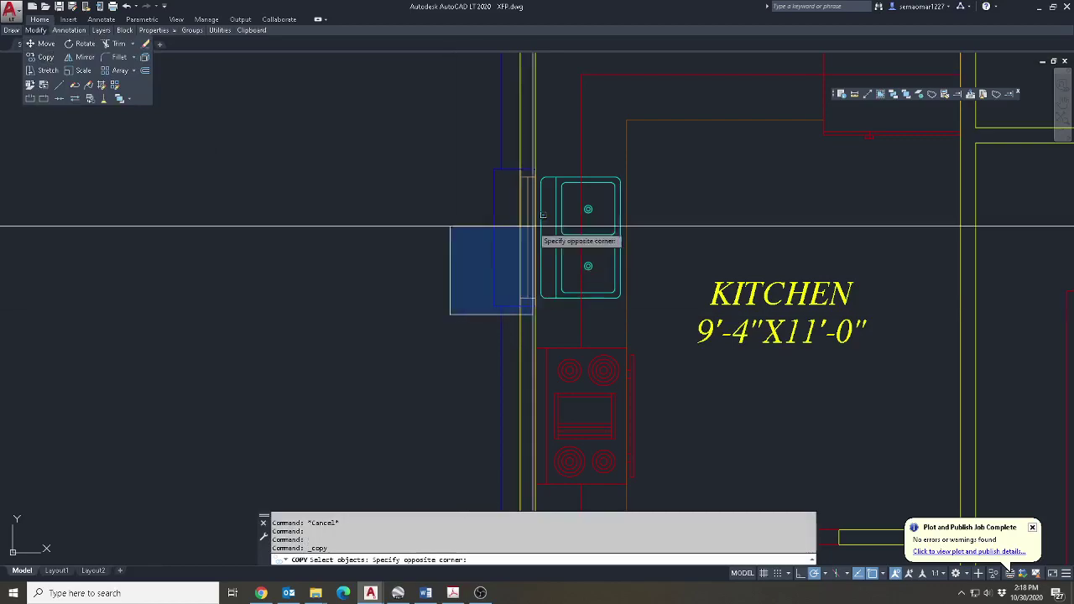
click(523, 224)
key(Return)
scroll(529, 237, down, 5)
click(532, 240)
middle_drag(580, 467, 532, 120)
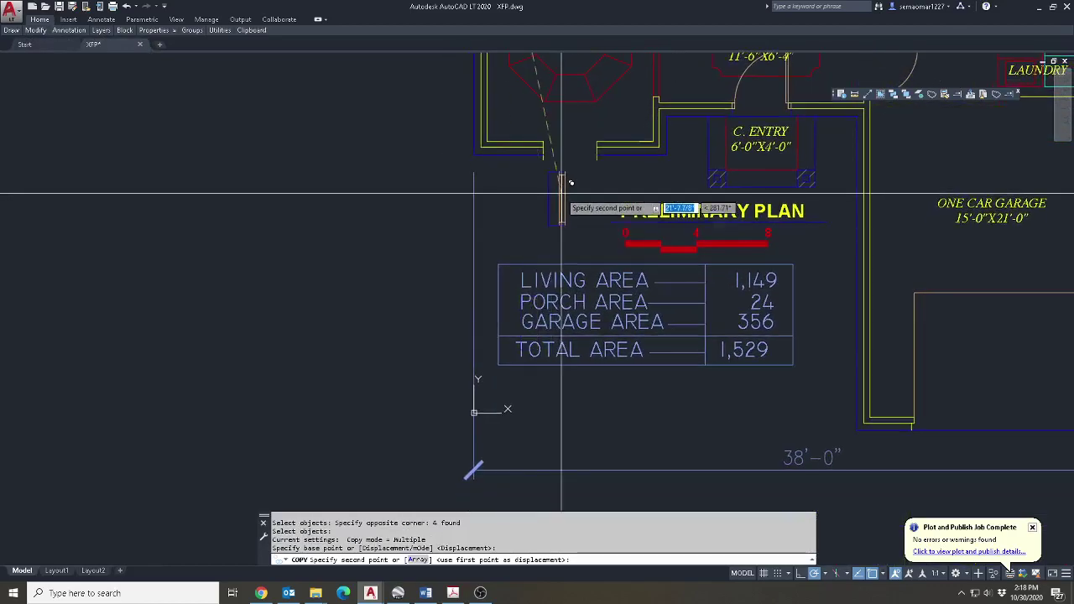
scroll(567, 181, up, 5)
click(554, 336)
key(Escape)
Rotate the copied window with its exterior outline so it lies parallel to the dining room's front wall.
text(RO)
key(Return)
middle_drag(554, 336, 564, 262)
click(599, 172)
click(511, 439)
click(606, 154)
click(556, 291)
key(Return)
click(537, 280)
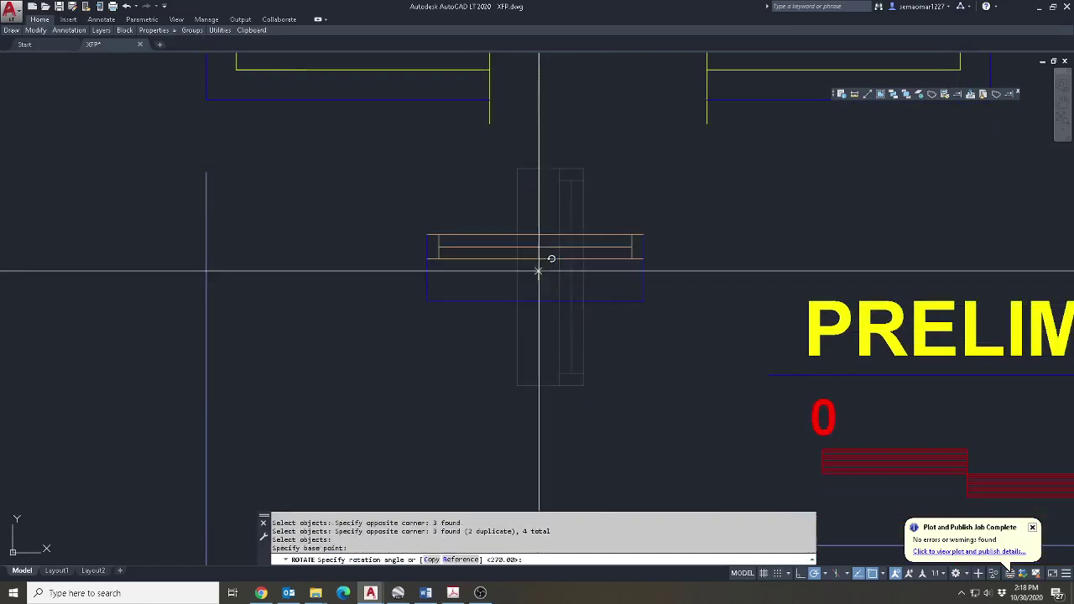
click(573, 243)
key(Escape)
Move the rotated window by its upper corner into the opening of the dining room's front wall.
text(M)
key(Return)
click(696, 216)
click(392, 301)
key(Return)
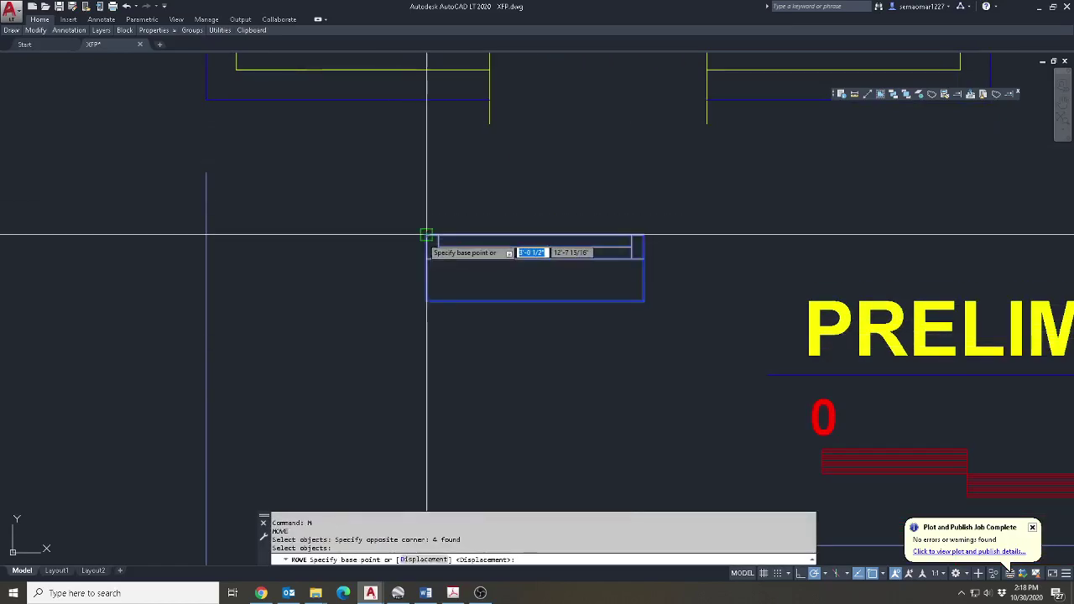
click(427, 239)
middle_drag(427, 240, 408, 408)
click(471, 218)
key(Escape)
Erase the leftover opening guide lines around the new window in the dining room's front wall.
text(E)
key(Return)
scroll(672, 306, up, 4)
scroll(553, 285, down, 3)
click(690, 291)
click(294, 360)
scroll(586, 286, down, 5)
scroll(556, 294, up, 6)
key(Escape)
key(Escape)
Measure the dining room's inside width and depth from its front inner corner.
click(867, 95)
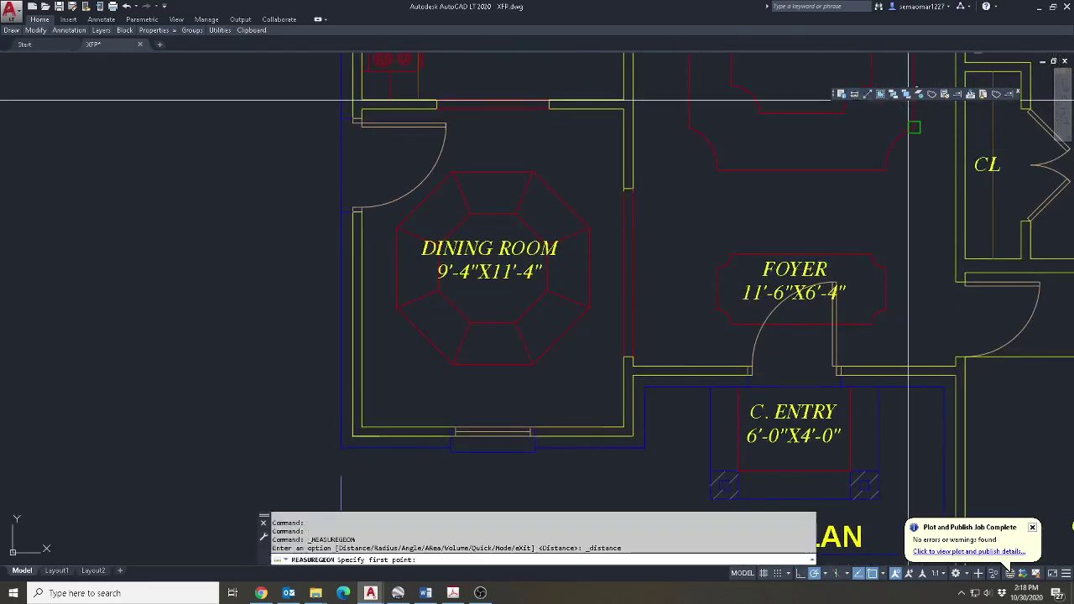
click(623, 426)
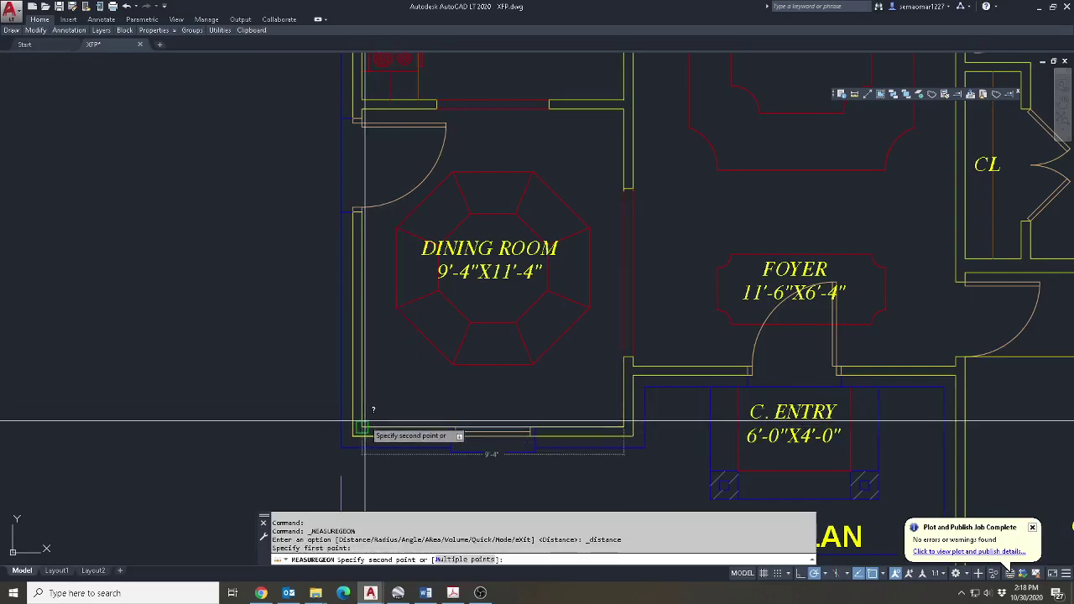
middle_drag(599, 307, 599, 388)
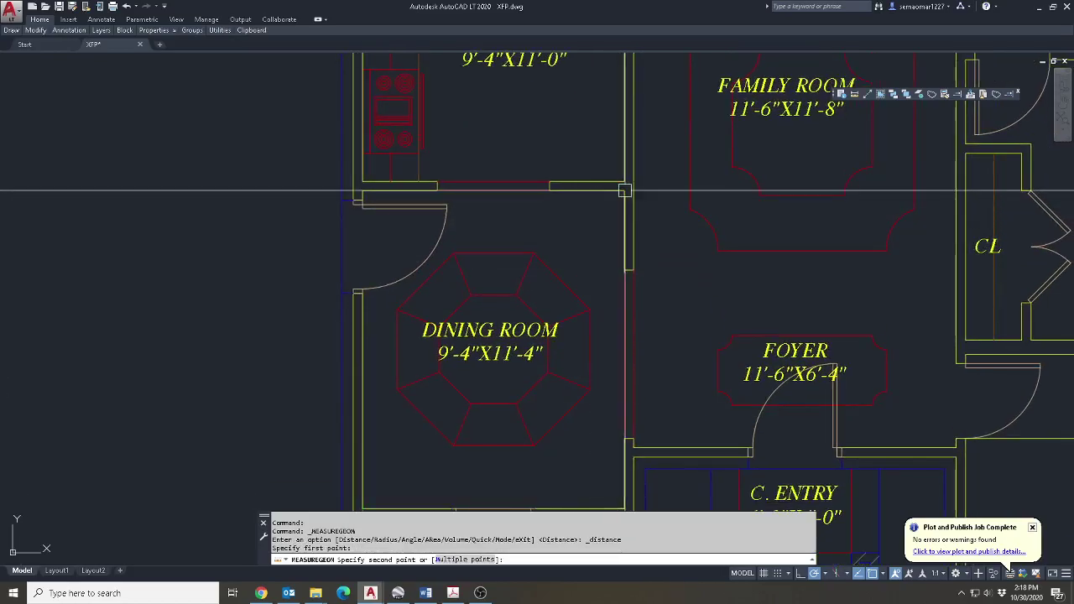
key(Escape)
scroll(515, 378, down, 5)
key(Escape)
middle_drag(510, 400, 642, 420)
middle_drag(707, 389, 591, 372)
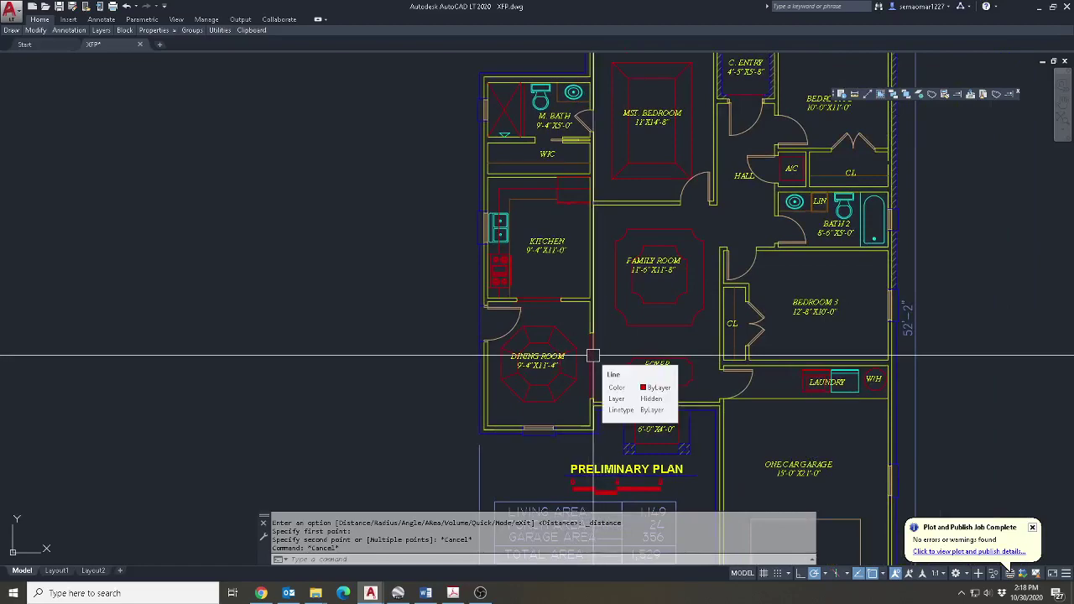
key(Escape)
Erase the wall segment between kitchen and dining room on the family room side, along with the red opening lines beside it.
scroll(593, 335, up, 8)
text(E)
key(Return)
click(512, 308)
click(694, 249)
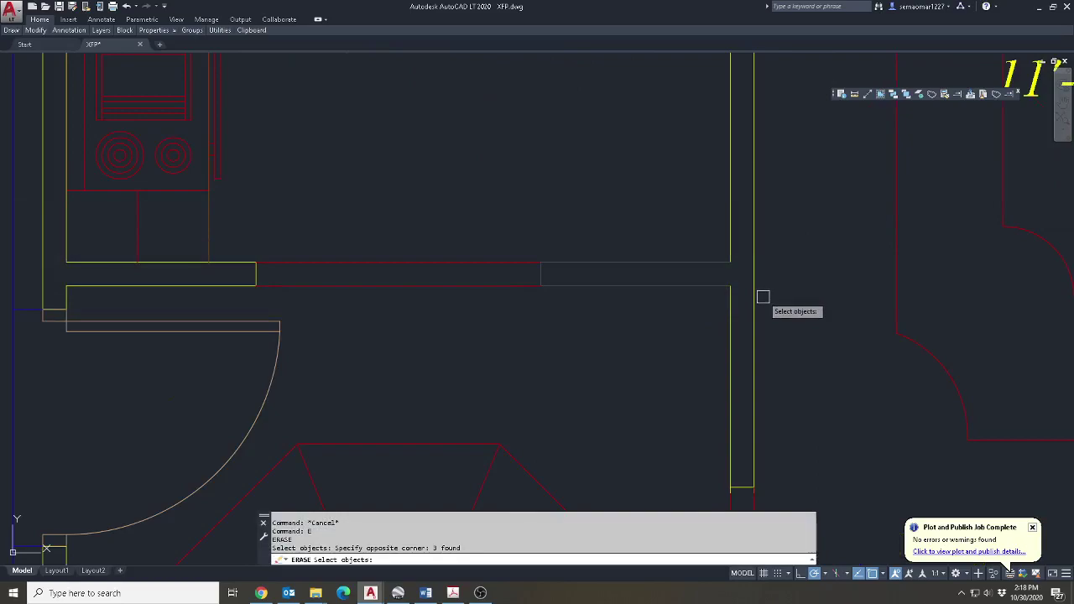
click(568, 326)
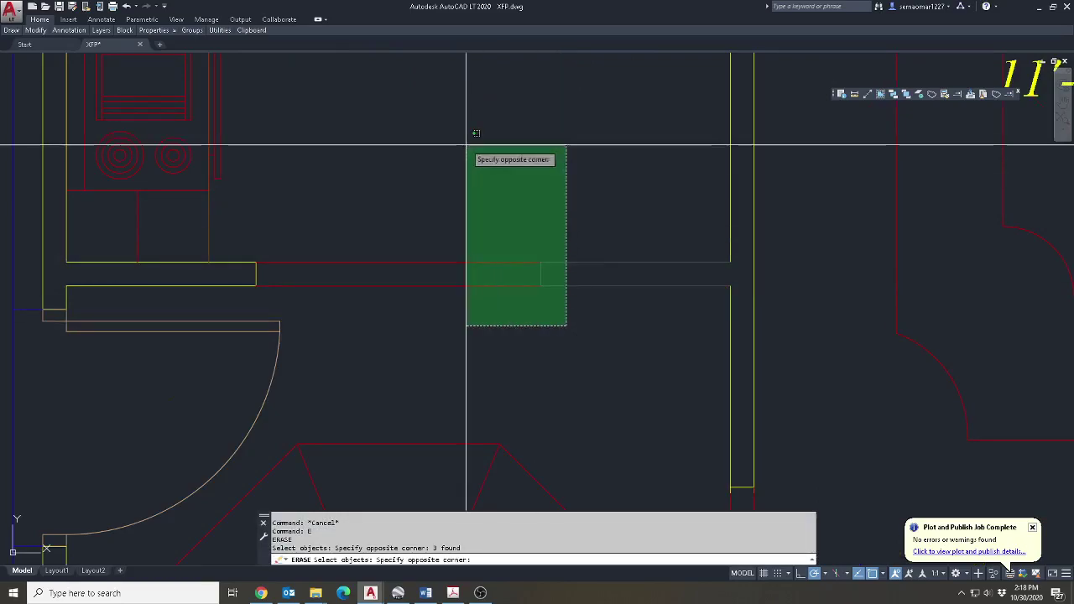
click(466, 146)
key(Return)
scroll(529, 130, down, 4)
key(Escape)
key(Escape)
key(Escape)
Stretch the family room wall line to close the gap where the kitchen-dining partition was attached.
scroll(611, 169, up, 2)
click(609, 199)
click(603, 197)
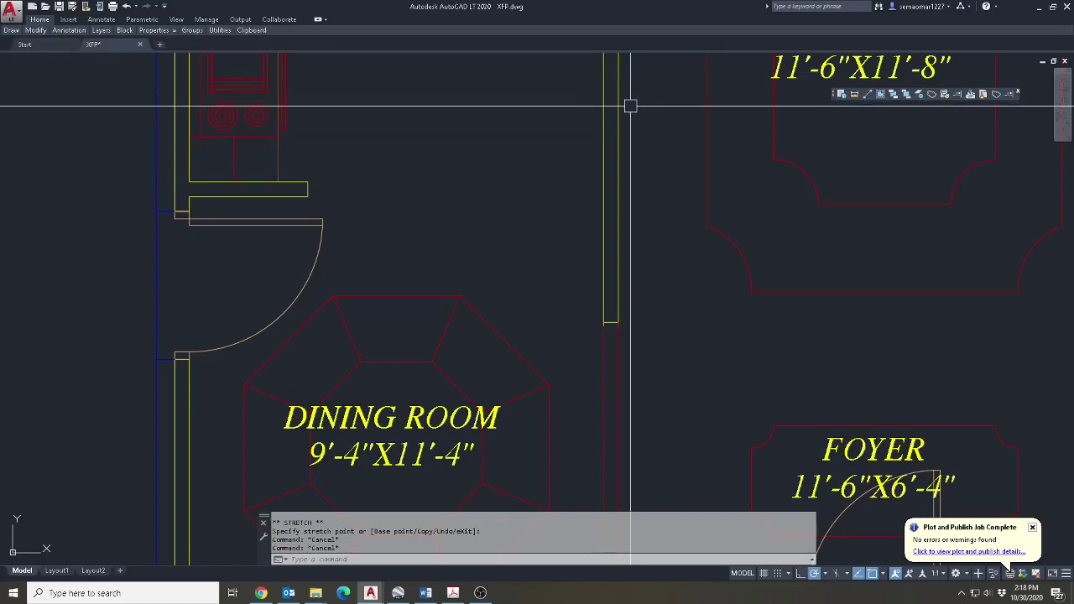
scroll(584, 311, down, 8)
middle_drag(819, 340, 625, 341)
key(Escape)
key(Escape)
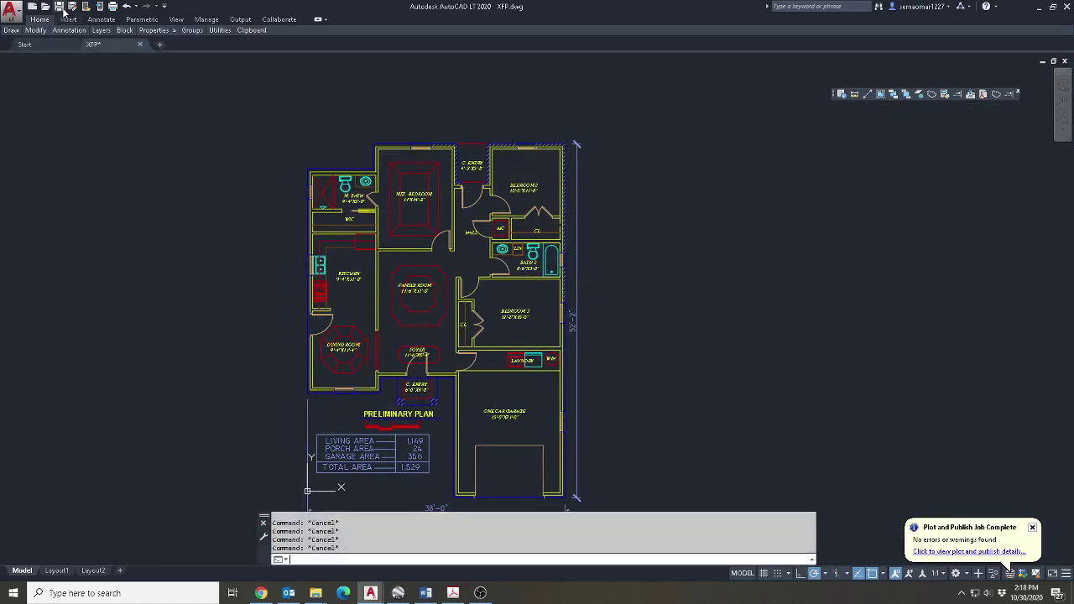
Save the drawing.
key(ctrl+s)
scroll(347, 282, up, 6)
scroll(244, 272, down, 4)
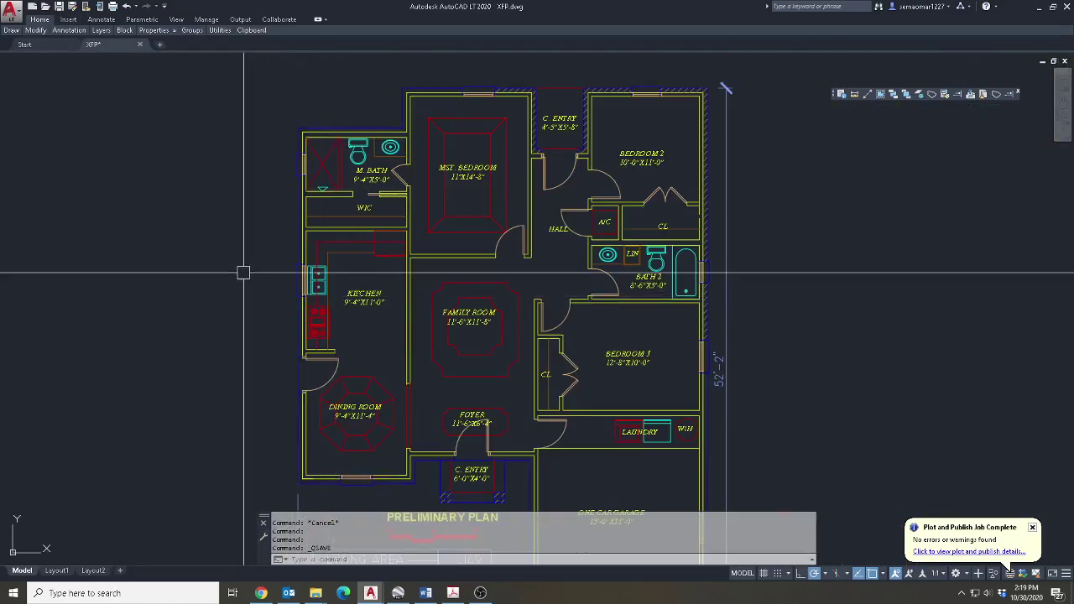
Trim the blue exterior line across the dining room's side door opening.
scroll(304, 384, up, 6)
text(tr)
key(Return)
click(439, 203)
click(226, 482)
key(Return)
click(274, 334)
key(Escape)
key(Escape)
text(e)
key(Return)
click(348, 333)
click(379, 314)
key(Return)
text(l)
key(Return)
click(300, 411)
key(Escape)
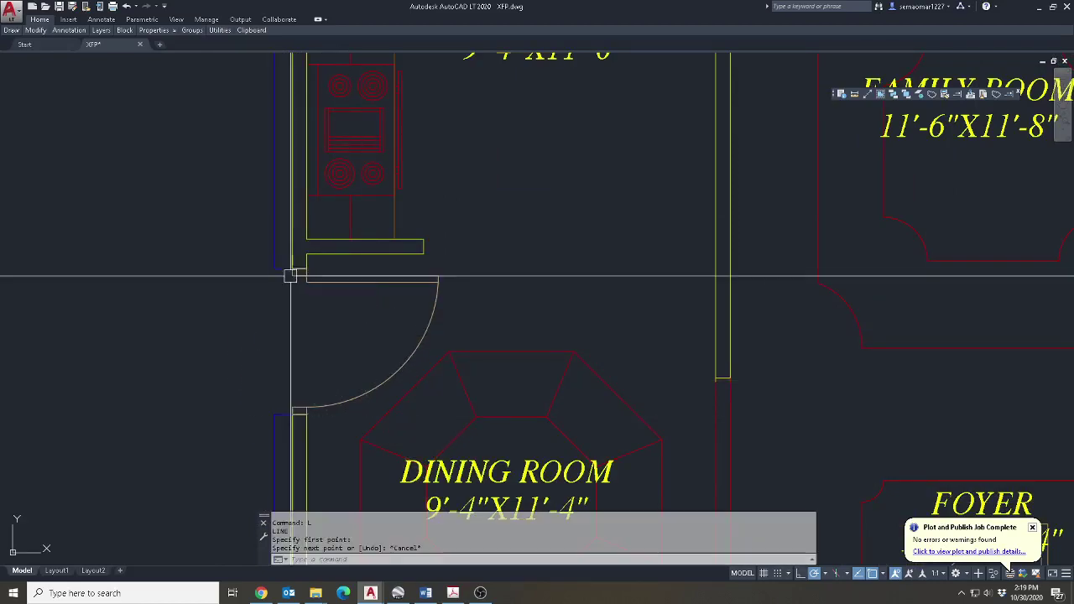
Erase the door with its swing from the dining room's outside wall.
scroll(371, 382, down, 6)
scroll(372, 378, down, 4)
scroll(343, 350, up, 10)
key(Escape)
key(Escape)
text(e)
key(Return)
click(394, 342)
click(351, 379)
key(Return)
key(Escape)
Erase the leftover jamb and end lines at the former dining room side door.
scroll(353, 364, down, 5)
key(e)
key(Return)
click(307, 427)
scroll(334, 351, up, 5)
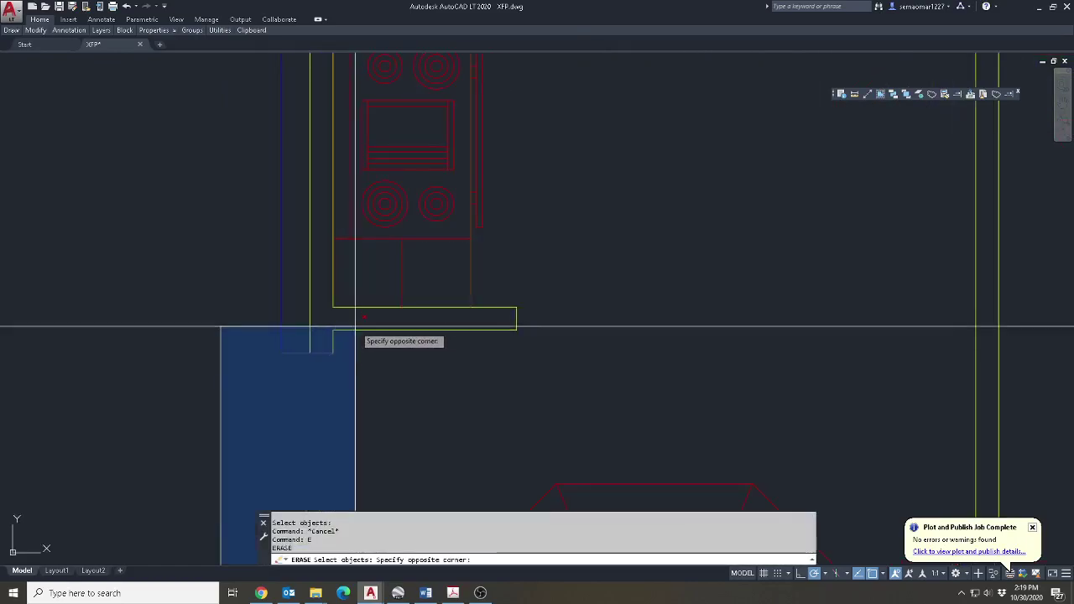
click(358, 328)
key(Return)
scroll(365, 325, down, 5)
Close the former side door opening by filleting the inner wall line to the partition and stretching the outer wall line across.
text(f)
key(Return)
scroll(365, 325, up, 4)
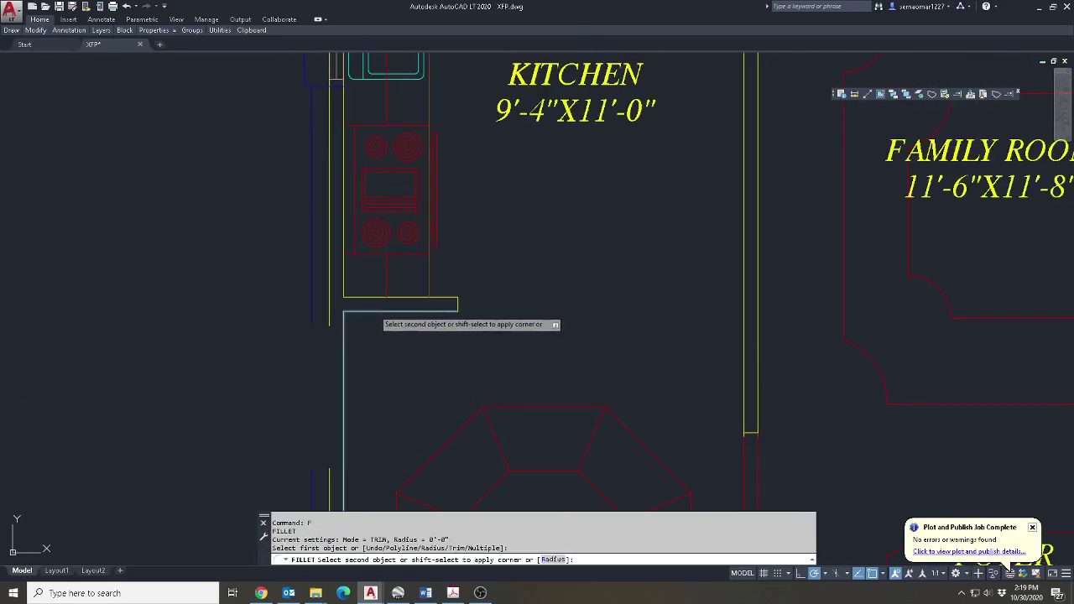
key(Escape)
key(Escape)
click(328, 321)
click(328, 321)
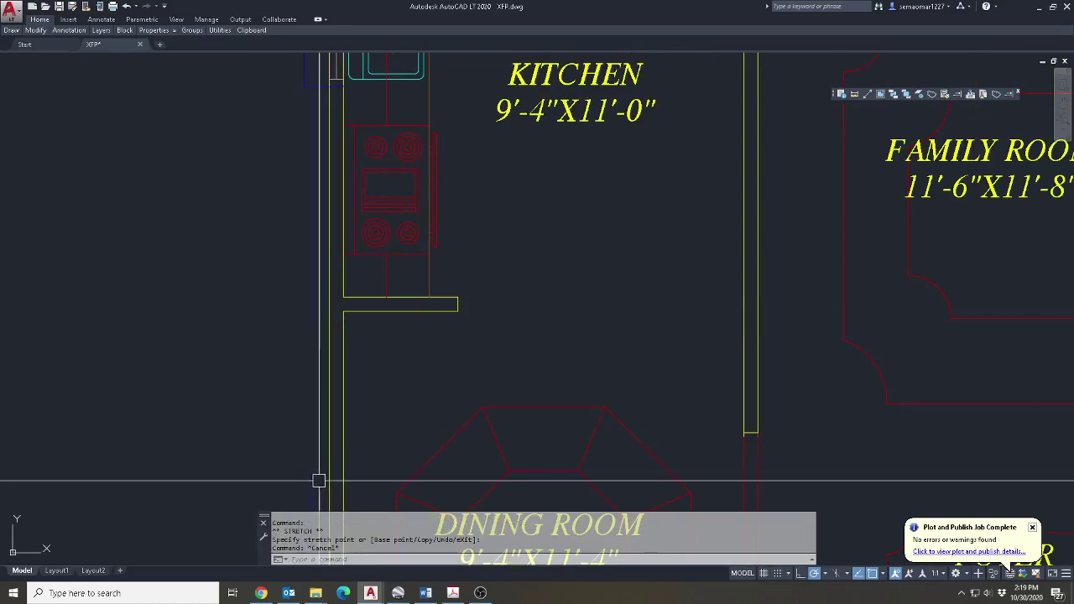
scroll(364, 223, down, 6)
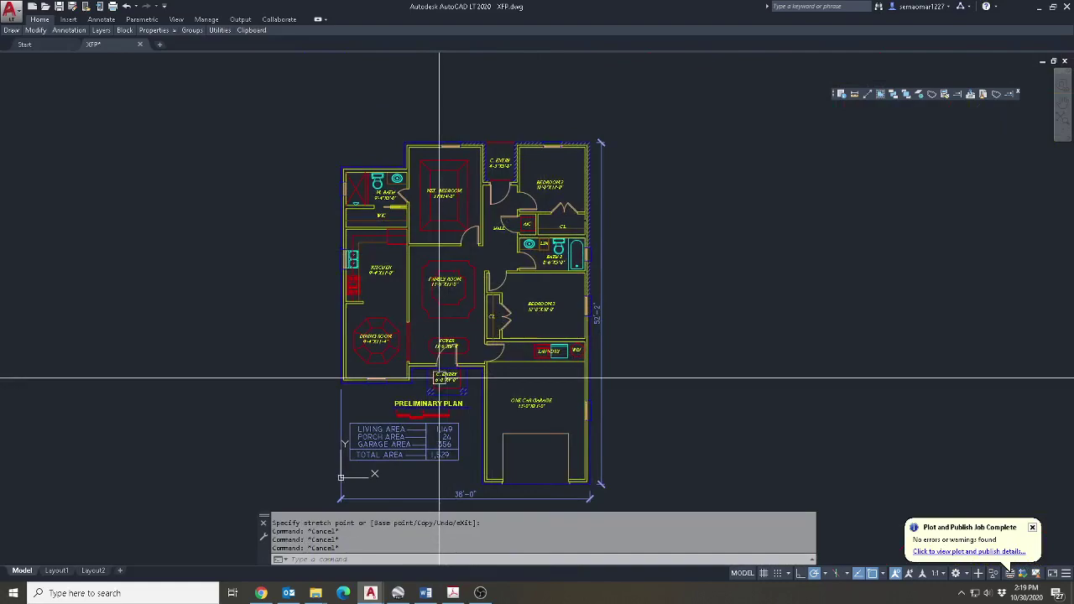
Hatch the exterior wall band around the master bedroom and master bath corner, matching the properties of the existing wall hatch.
text(h)
key(Return)
mouse_move(141, 32)
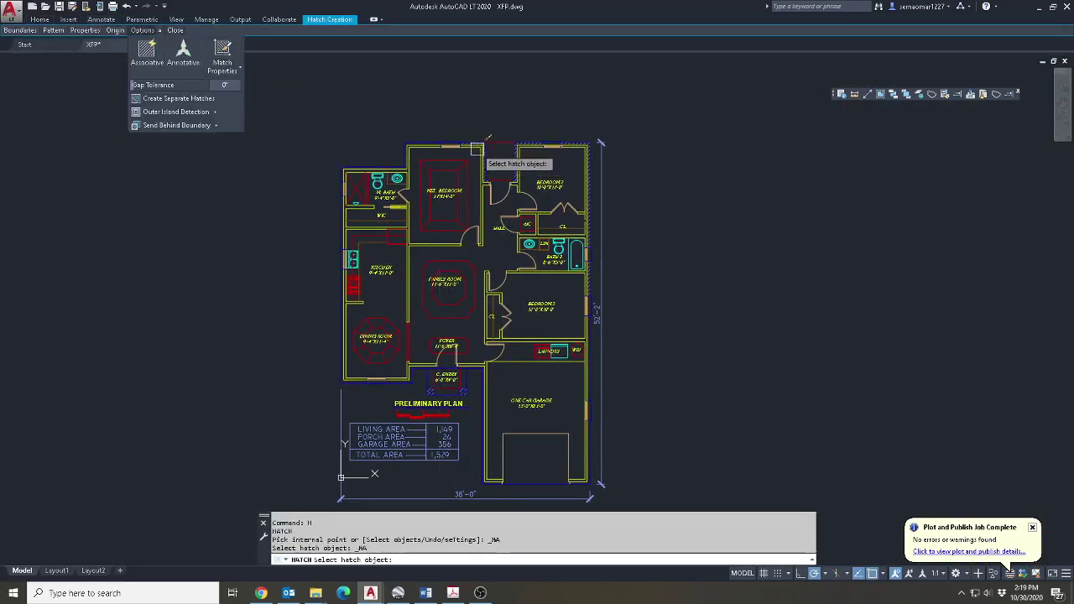
scroll(480, 148, up, 4)
scroll(510, 104, up, 2)
click(509, 106)
scroll(565, 209, down, 4)
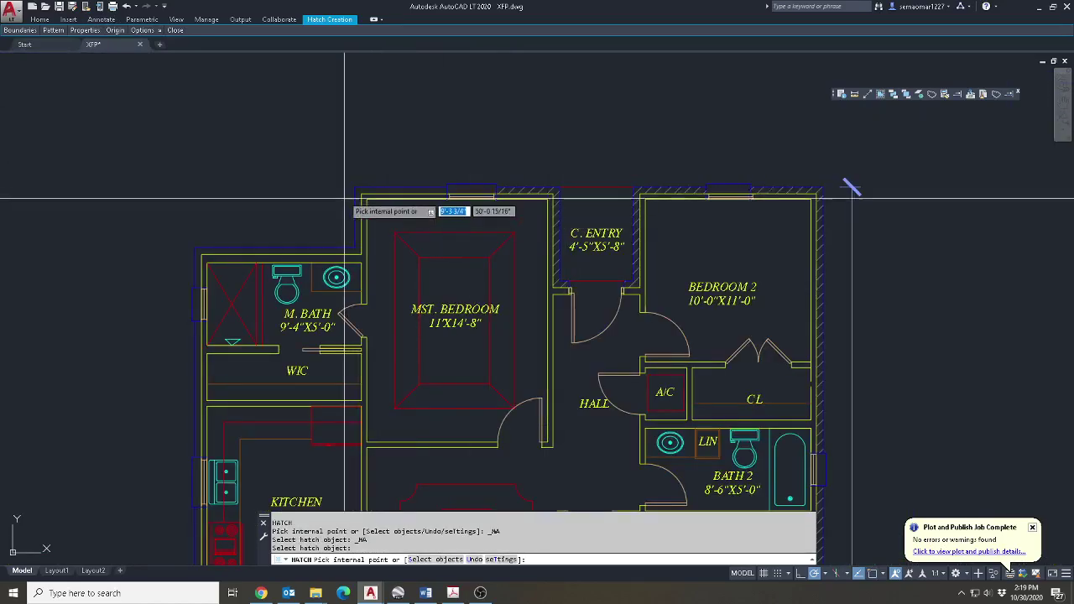
scroll(346, 202, up, 2)
click(371, 185)
key(Return)
Hatch the exterior wall band between the master bath window and the kitchen window.
scroll(368, 222, down, 4)
middle_drag(368, 243, 612, 63)
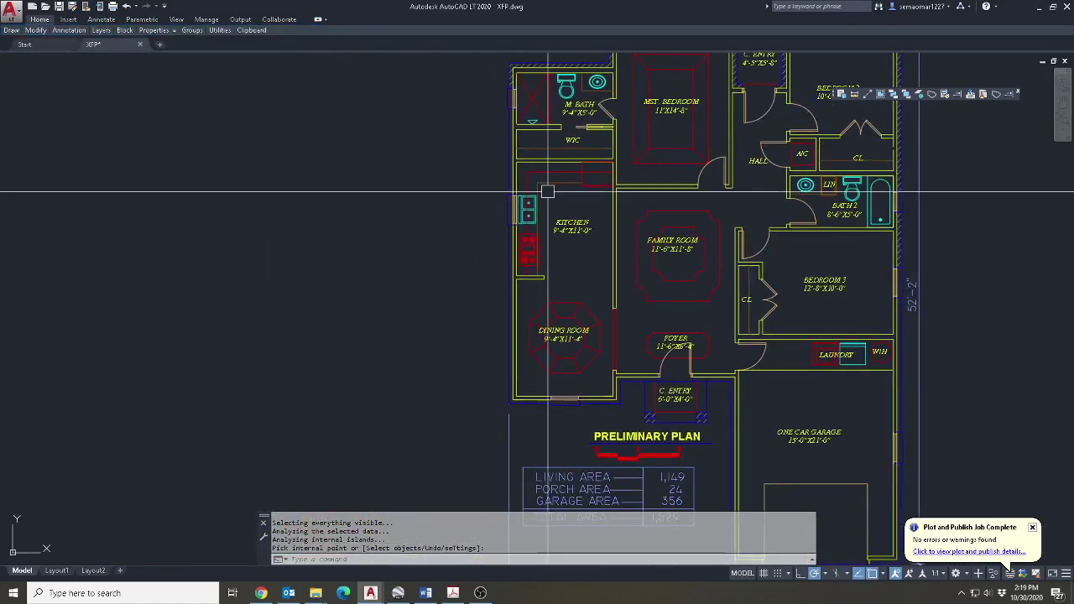
key(Return)
scroll(520, 148, up, 4)
click(518, 149)
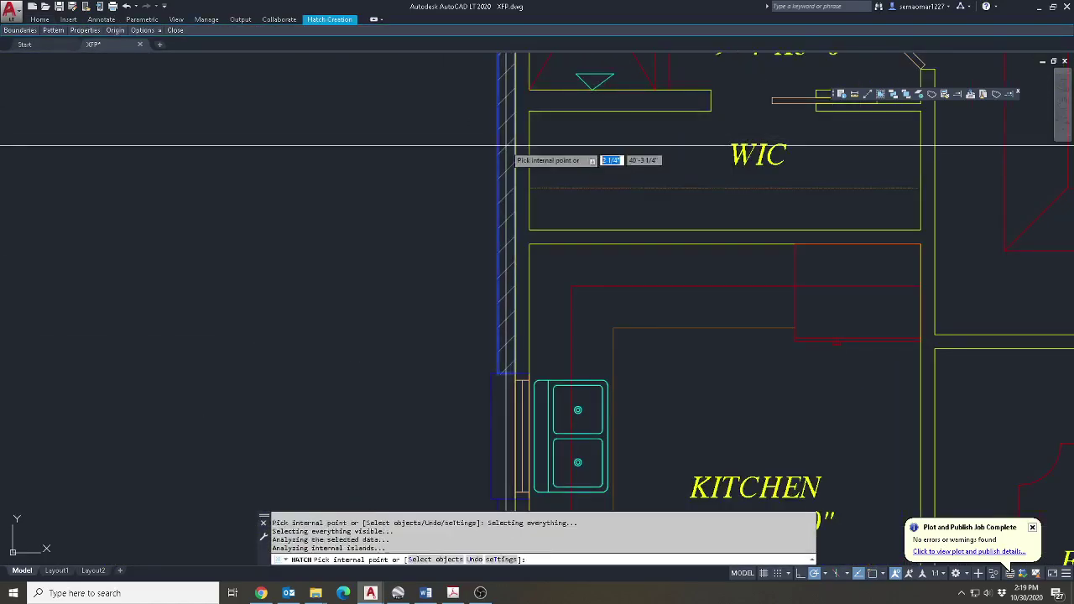
key(Return)
scroll(542, 378, down, 4)
scroll(542, 378, up, 4)
middle_drag(498, 317, 445, 436)
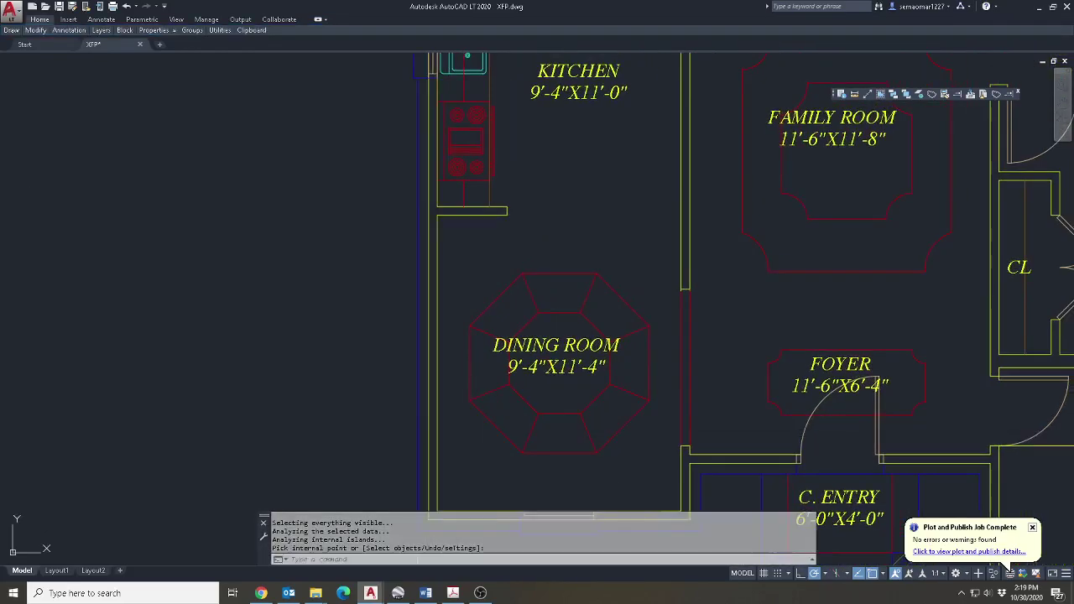
key(Return)
key(Return)
key(Escape)
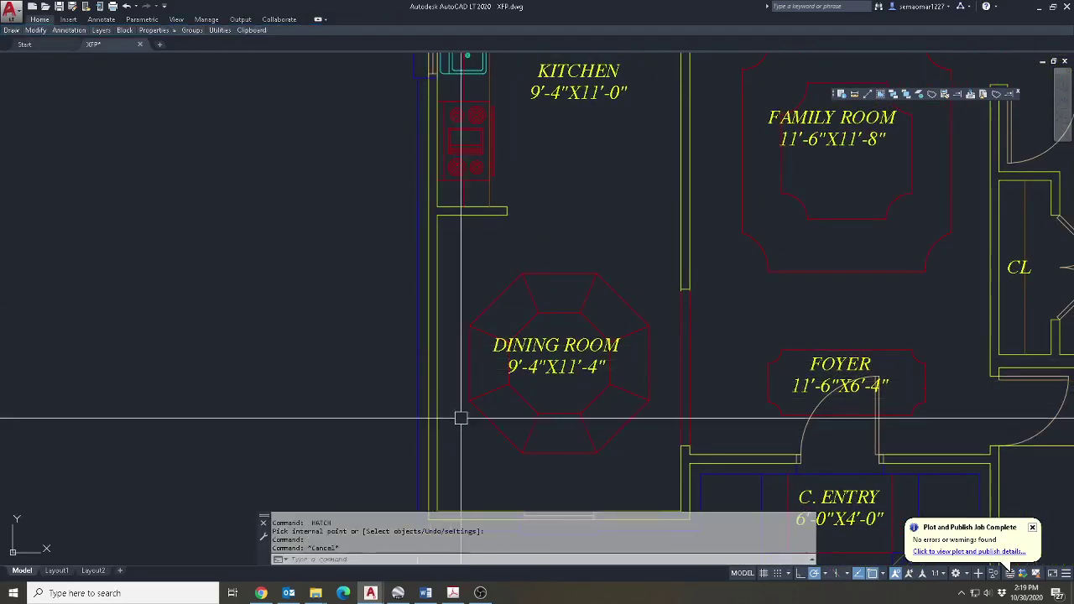
Hatch the exterior wall bands around the dining room on both sides of its front window.
scroll(458, 376, down, 4)
middle_drag(458, 377, 401, 353)
scroll(390, 400, up, 4)
key(Return)
click(385, 416)
click(541, 415)
key(Return)
Hatch the exterior bands from the front entry to the garage door and from the garage door to the garage window.
mouse_move(740, 408)
middle_down()
mouse_move(568, 383)
mouse_move(545, 136)
mouse_move(541, 198)
middle_up()
key(Return)
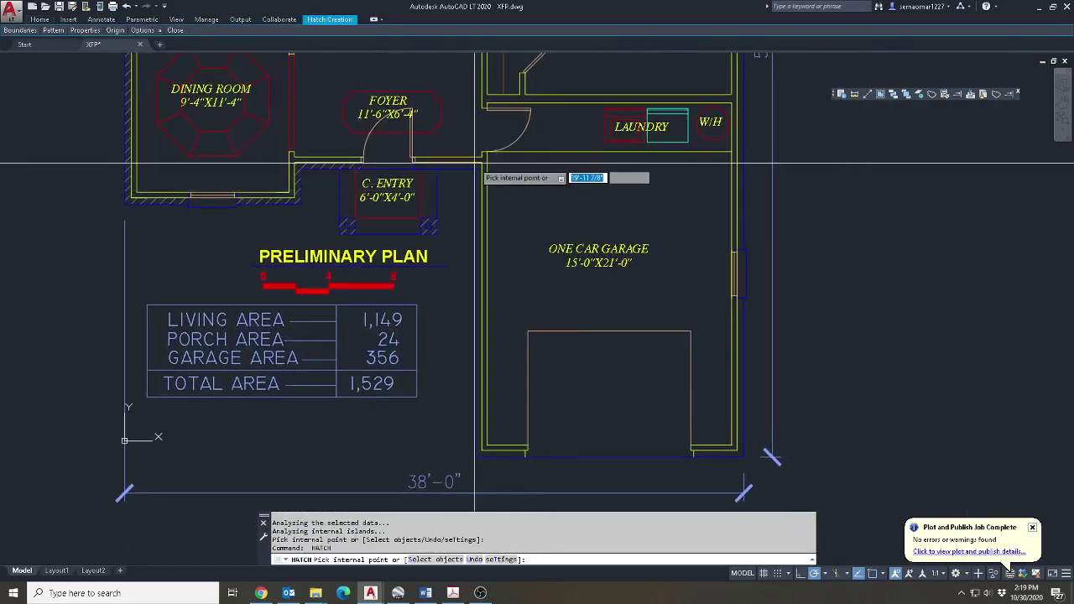
click(475, 170)
key(Return)
mouse_move(730, 311)
middle_down()
mouse_move(573, 383)
mouse_move(569, 303)
middle_up()
key(Return)
click(563, 407)
key(Return)
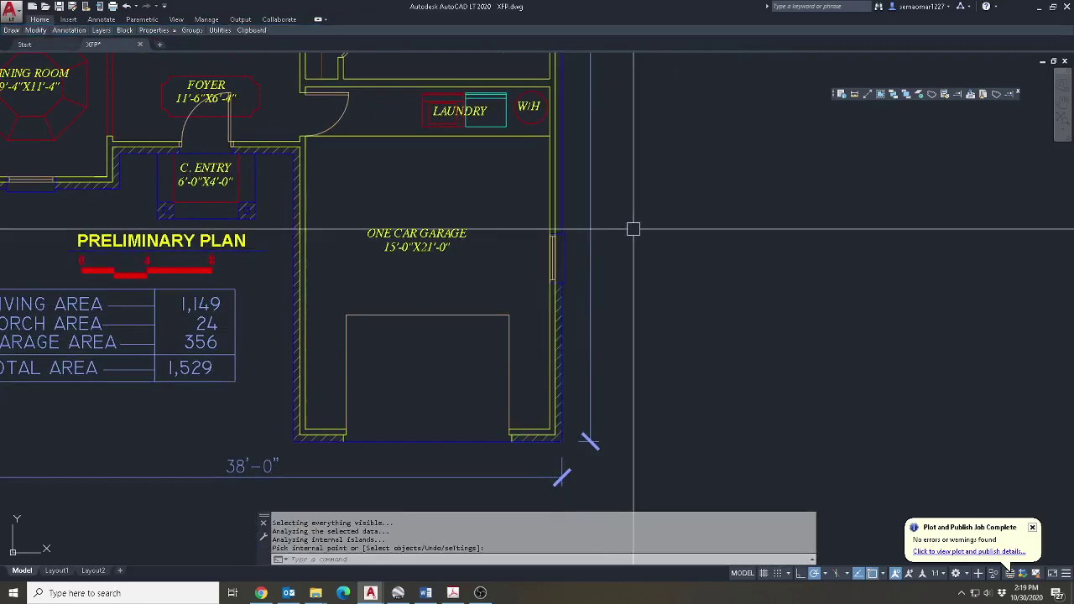
Hatch the exterior wall band between the garage side window and the Bedroom 3 window, and save the drawing.
middle_drag(614, 150, 594, 352)
key(Return)
click(539, 342)
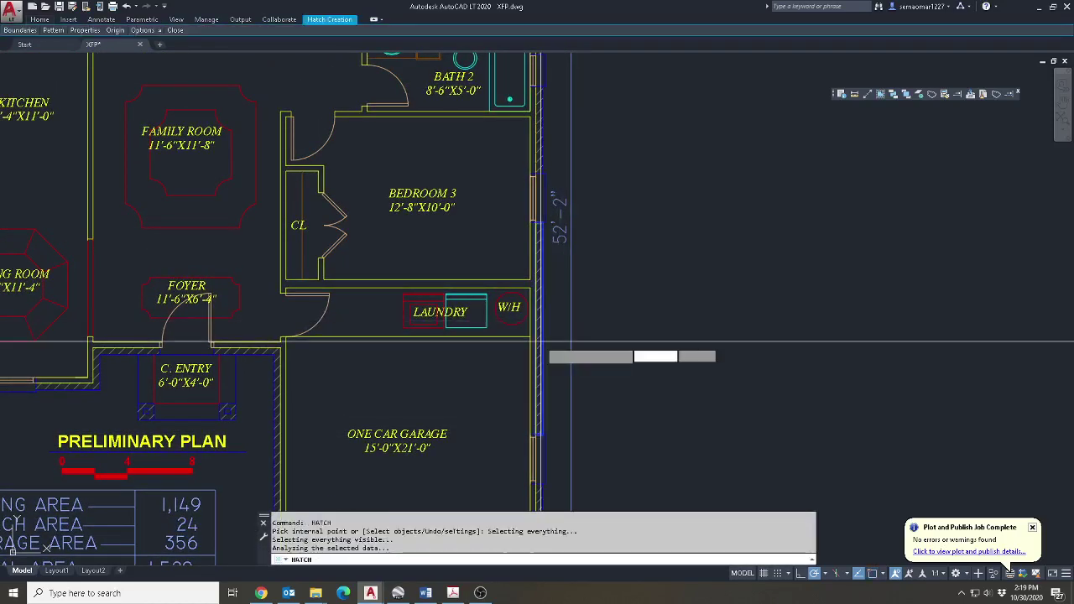
middle_drag(594, 341, 586, 413)
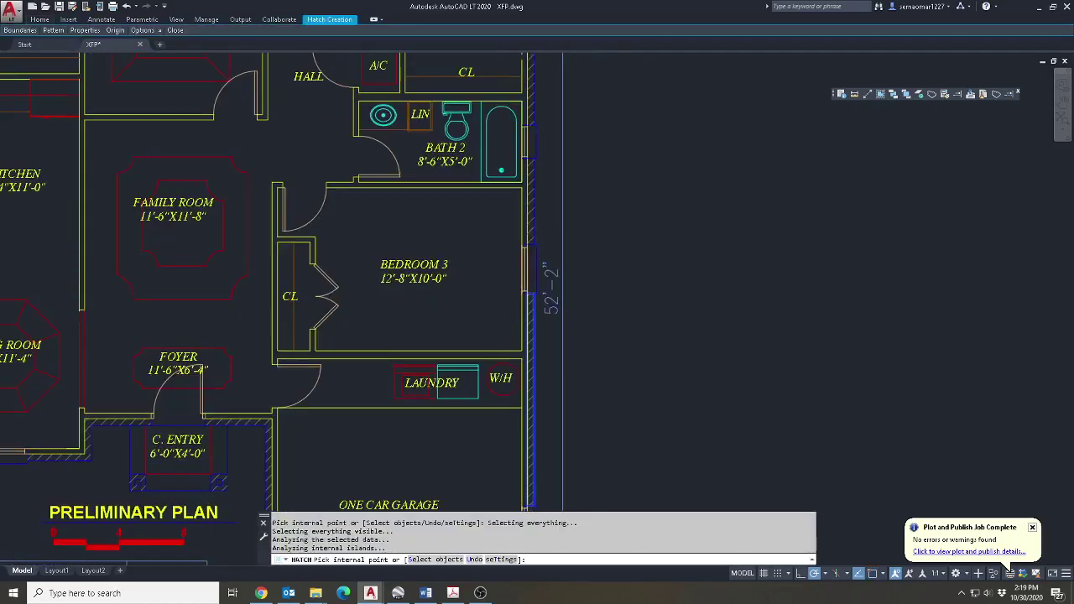
key(Escape)
key(Return)
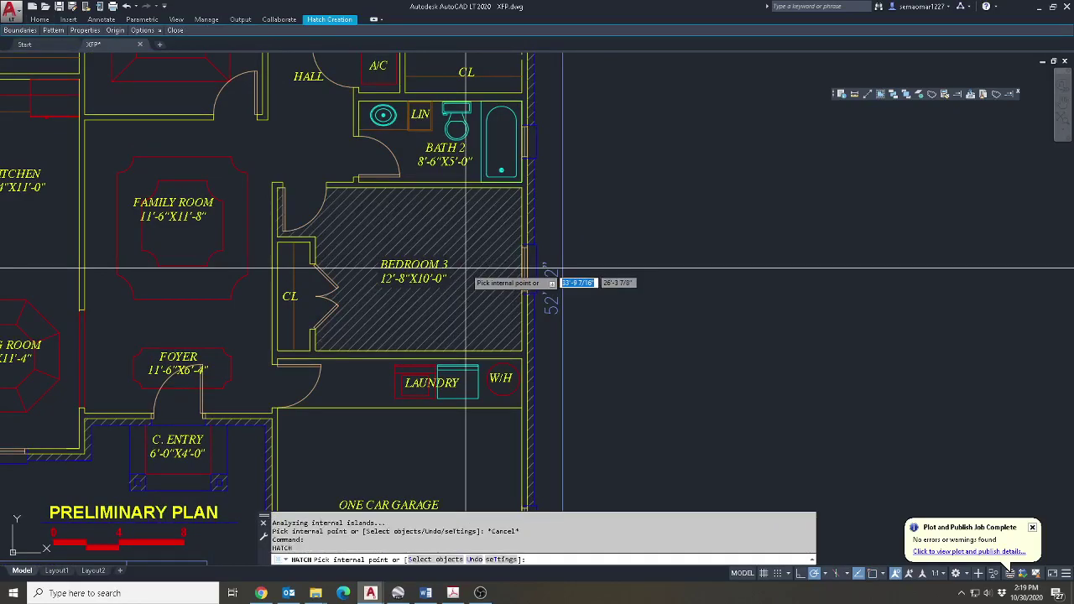
key(Escape)
scroll(466, 269, down, 4)
middle_drag(469, 252, 563, 361)
scroll(535, 297, up, 2)
middle_drag(676, 384, 613, 246)
key(Escape)
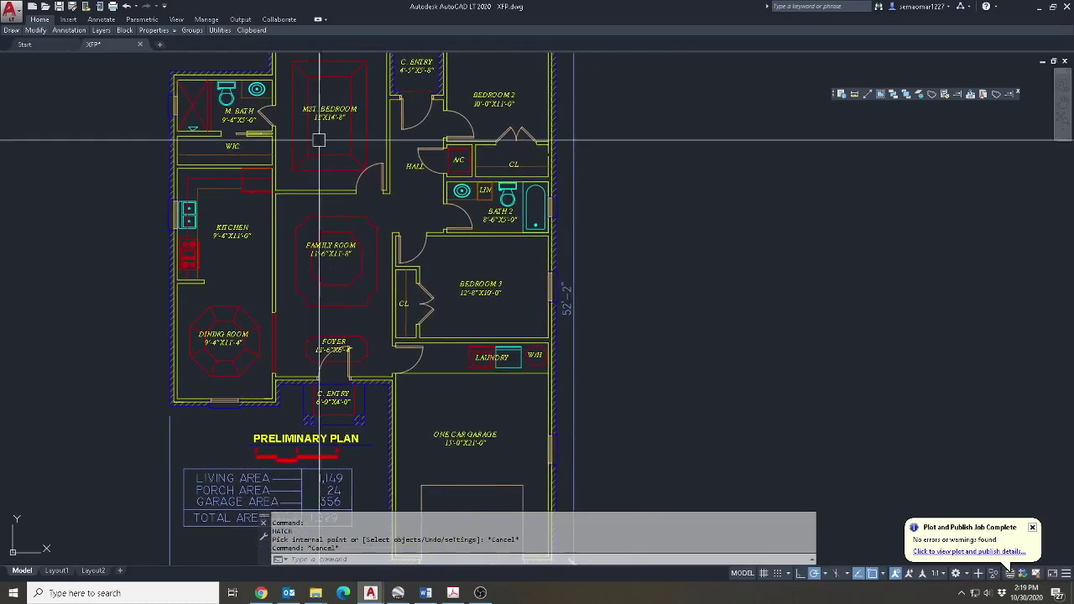
click(59, 6)
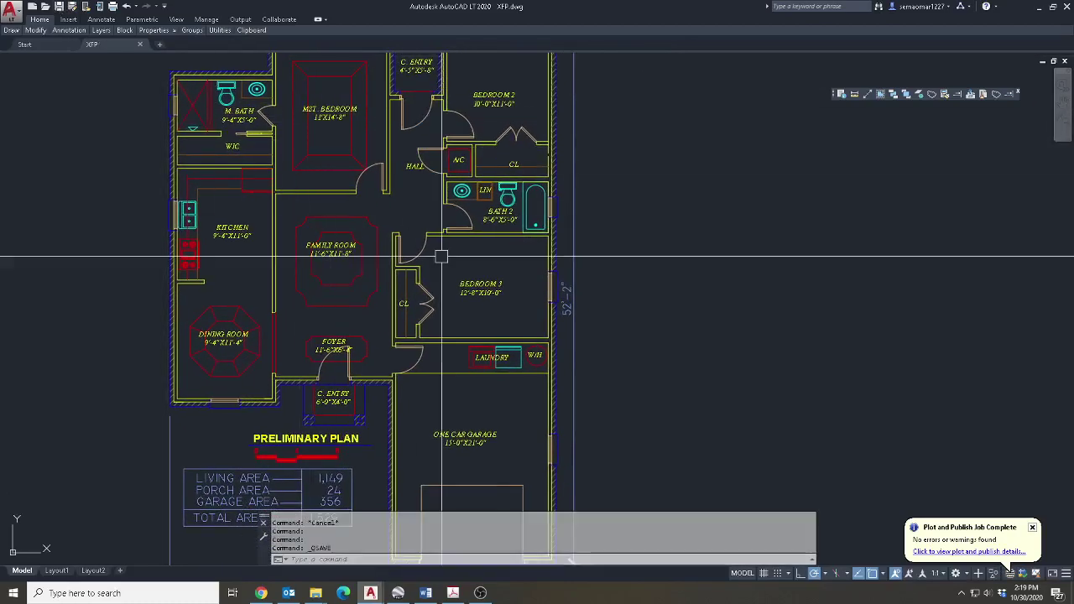
Measure the depth of the walk-in closet along the master bedroom wall.
scroll(216, 134, up, 2)
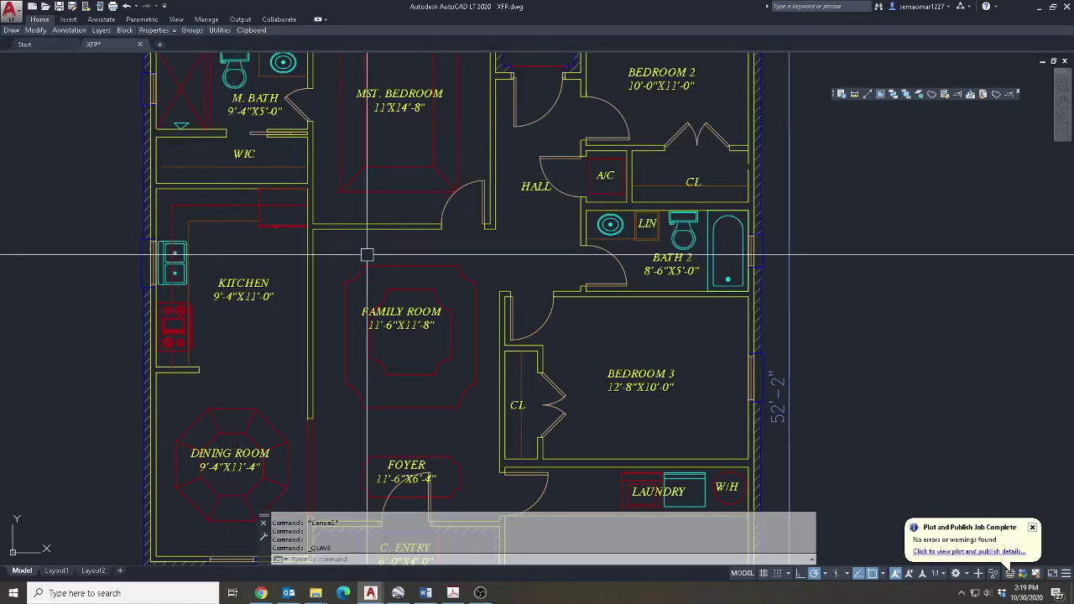
middle_drag(271, 186, 309, 247)
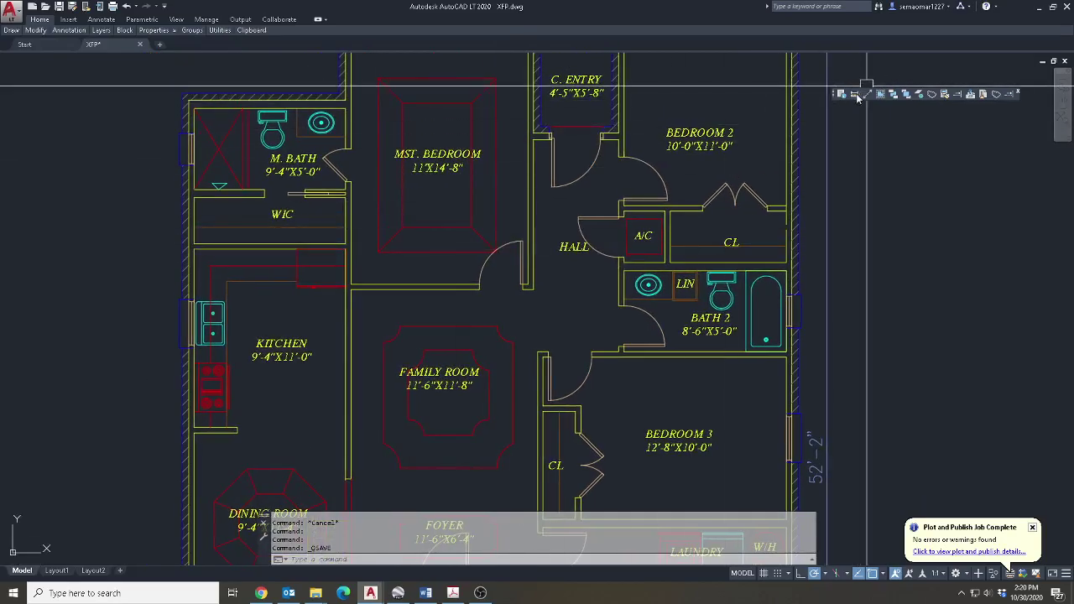
click(856, 95)
scroll(328, 231, up, 4)
click(372, 144)
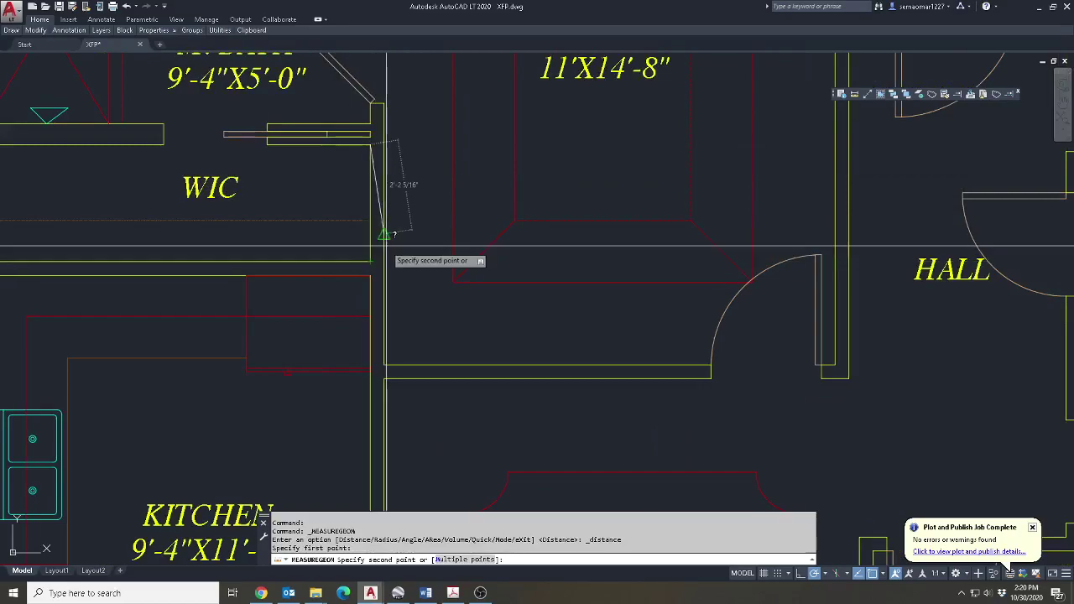
scroll(374, 252, down, 4)
scroll(432, 244, up, 2)
key(Escape)
key(Escape)
Review the overall floor plan, checking the layout around the kitchen, walk-in closet and master bath.
middle_drag(422, 215, 424, 384)
scroll(444, 354, down, 5)
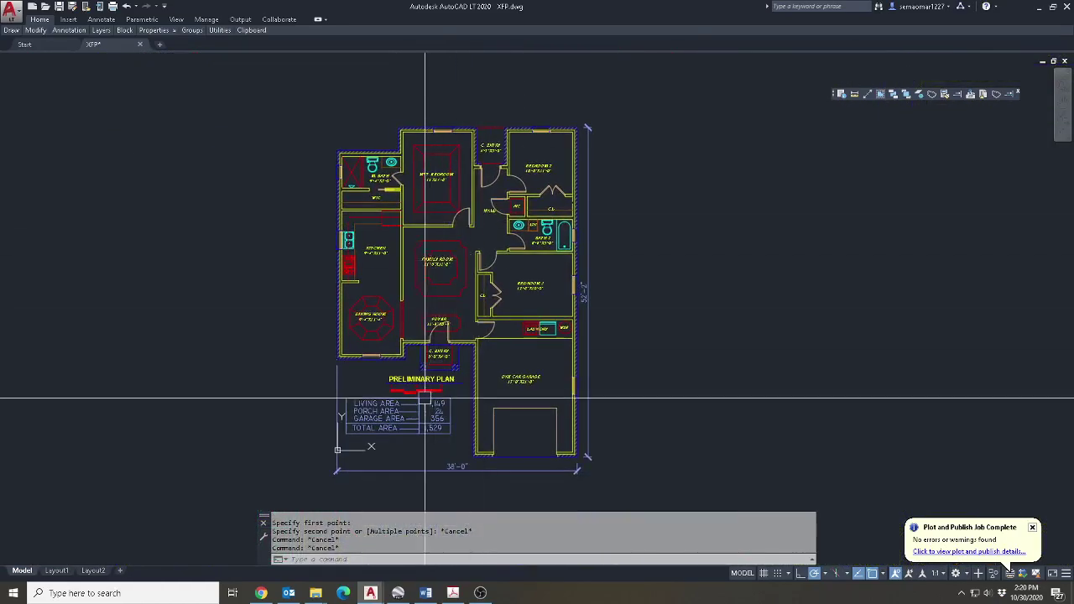
scroll(493, 437, up, 2)
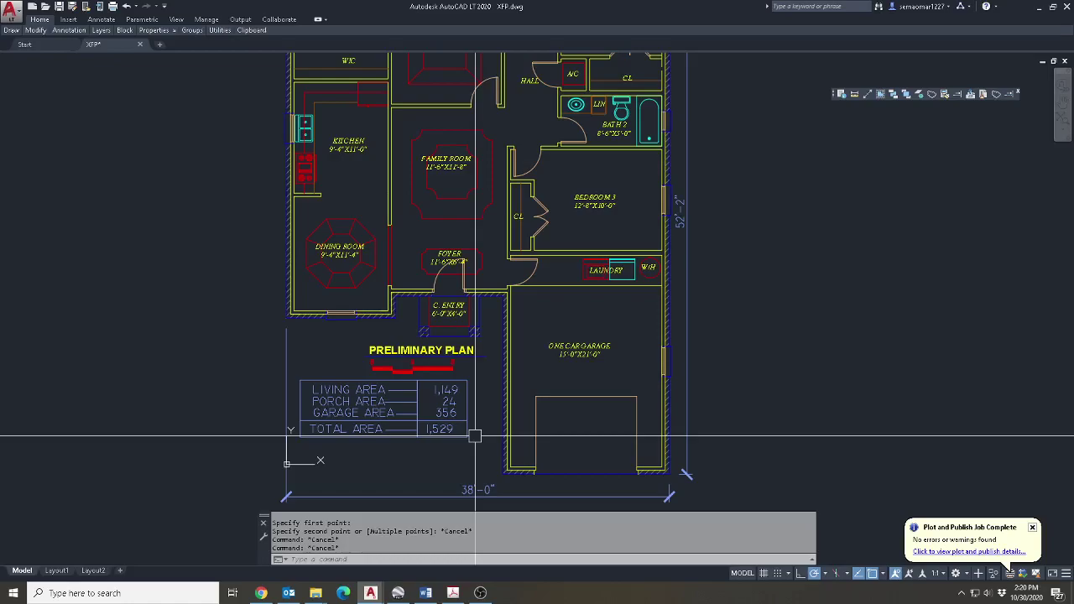
middle_drag(489, 330, 500, 455)
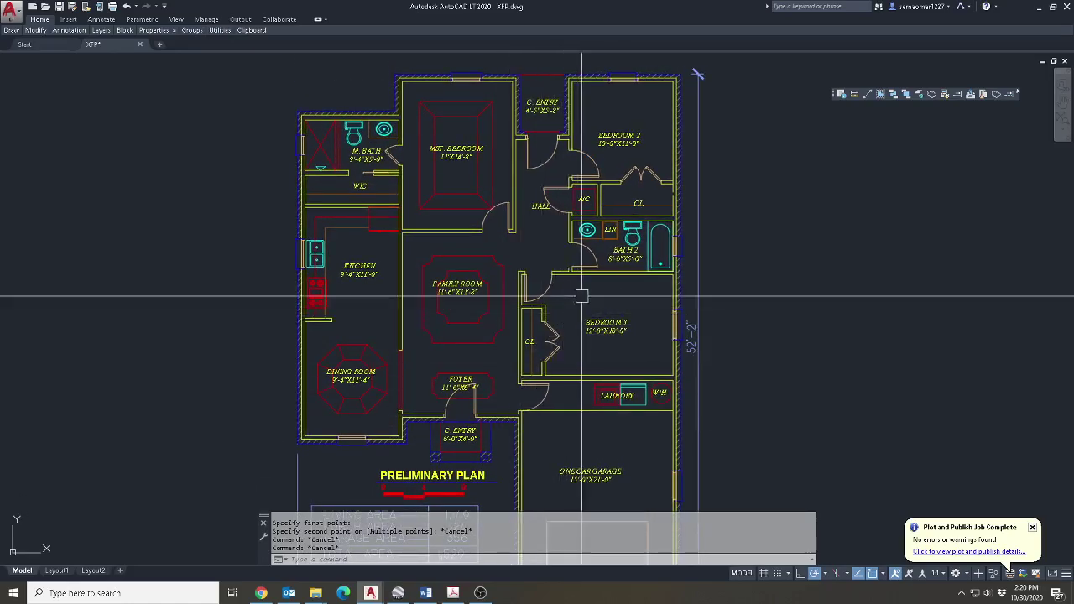
scroll(351, 176, up, 4)
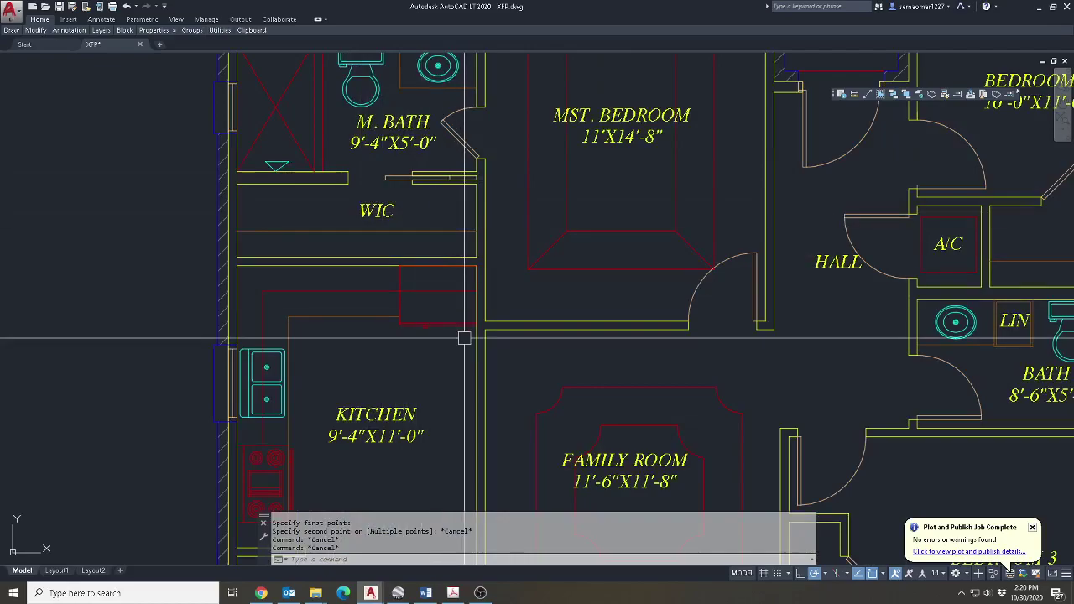
middle_drag(460, 335, 430, 295)
scroll(386, 252, down, 2)
scroll(498, 254, down, 4)
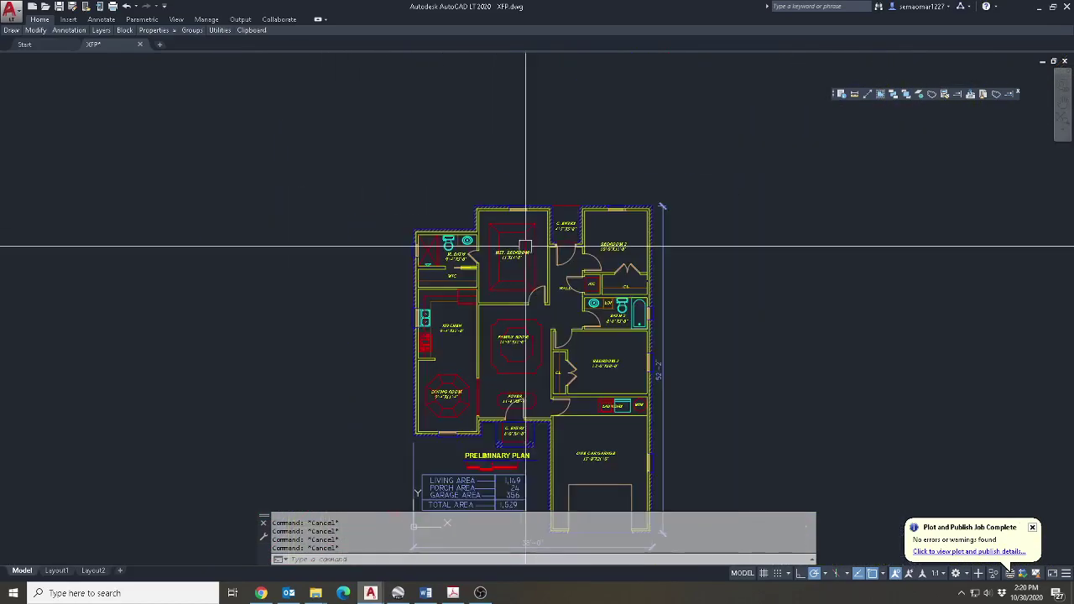
Move the master bath with its fixtures, window, doors and surrounding wall lines 12 inches upward to deepen the walk-in closet.
scroll(452, 257, up, 5)
text(M)
key(Return)
click(295, 300)
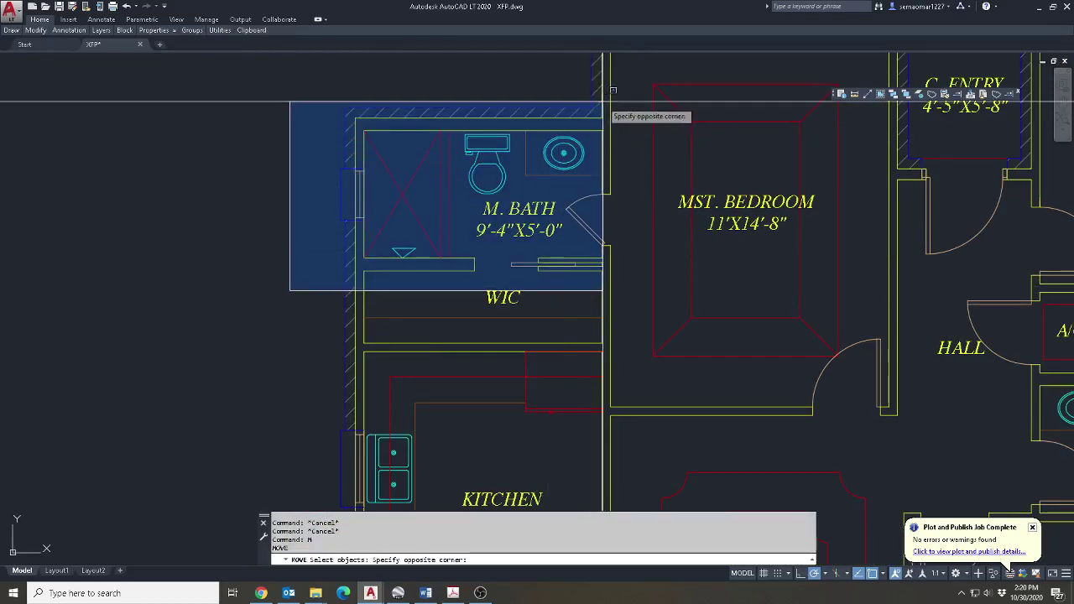
click(632, 91)
key(Return)
click(319, 250)
text(12)
key(Return)
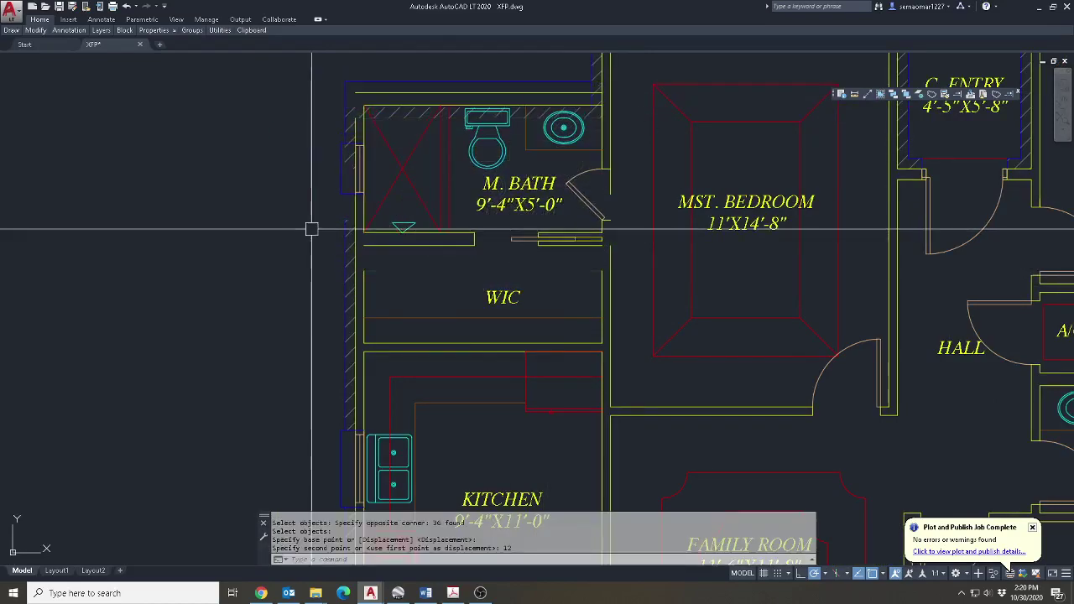
Fillet the broken wall lines between the walk-in closet and master bedroom with radius 0 to close the gap.
scroll(607, 248, up, 4)
key(Escape)
text(F)
key(Return)
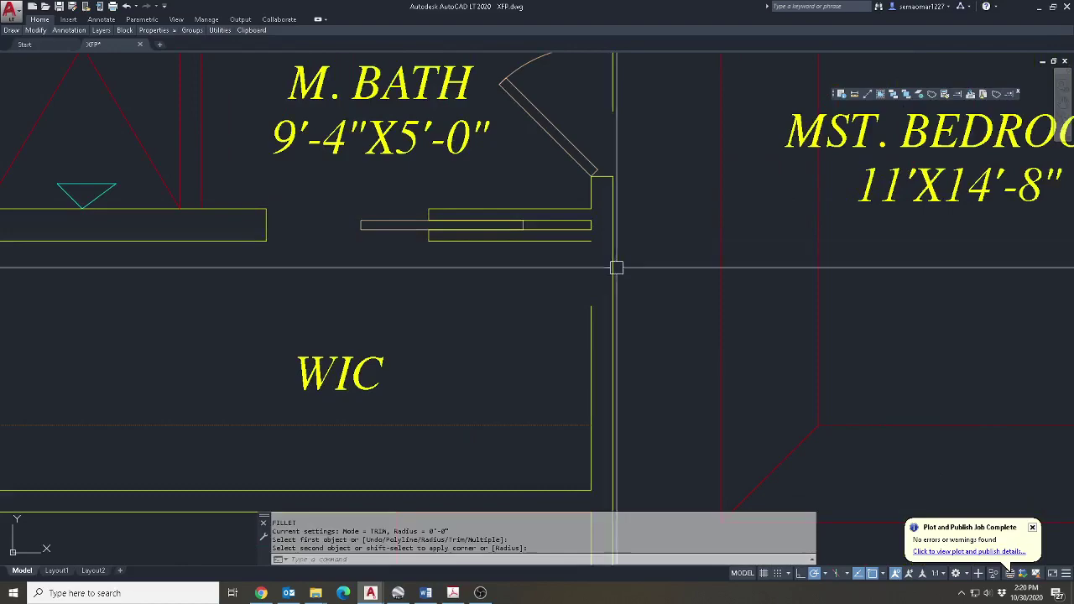
click(593, 329)
scroll(602, 304, down, 2)
key(Escape)
key(Escape)
mouse_move(190, 186)
middle_down()
mouse_move(198, 244)
mouse_move(327, 380)
middle_up()
key(Escape)
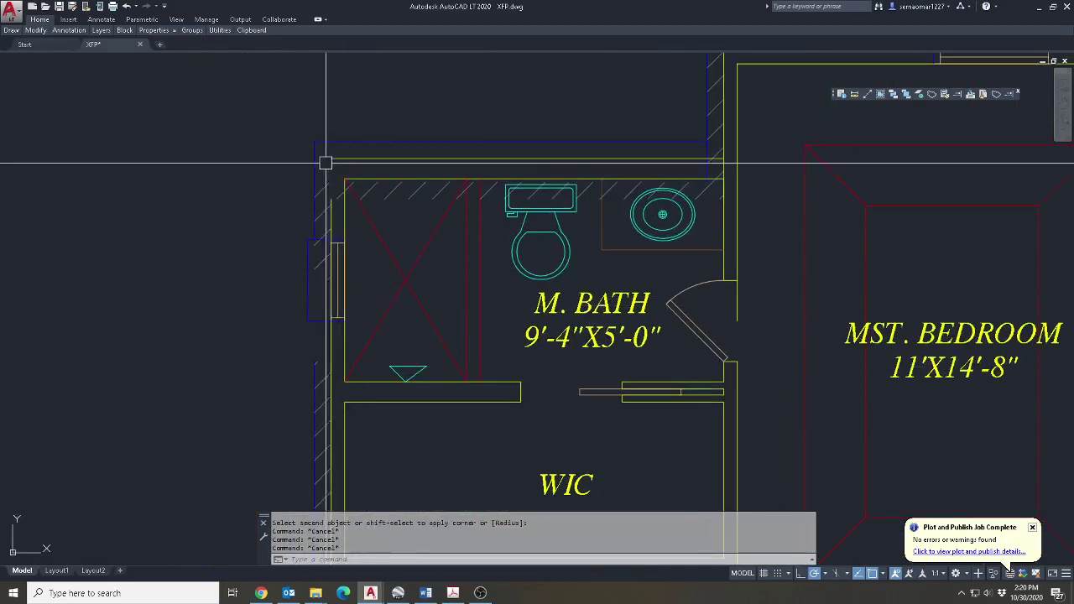
Fillet the master bath's exterior wall lines at its outer corner and the outer veneer line at the master bedroom wall.
scroll(326, 163, up, 2)
key(Escape)
text(f)
key(space)
click(362, 158)
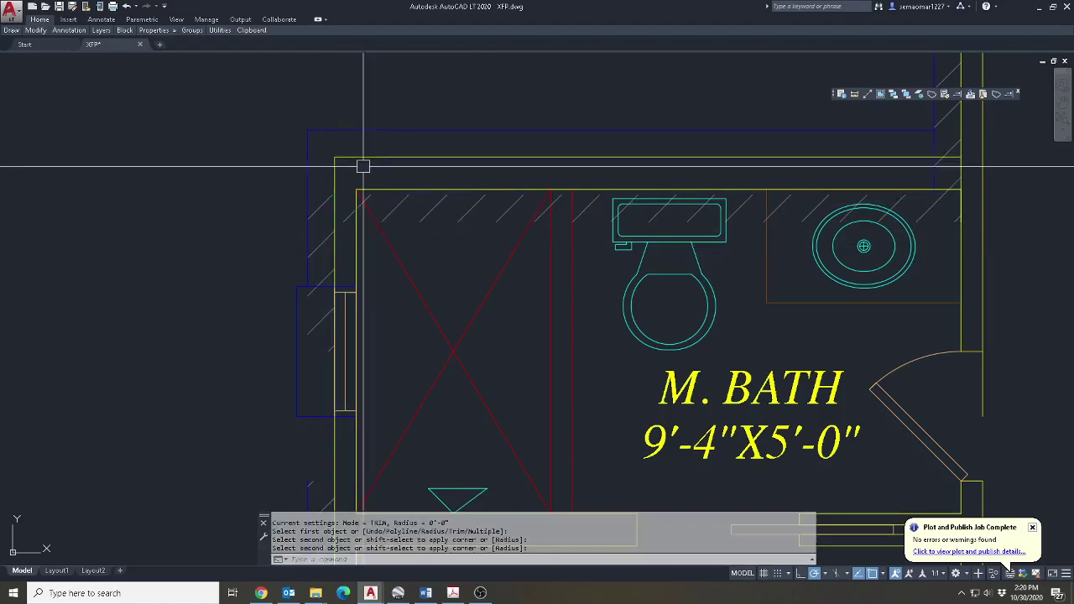
click(435, 208)
middle_drag(904, 218, 679, 329)
scroll(722, 246, up, 4)
key(Escape)
key(Escape)
text(f)
key(space)
click(668, 234)
key(Escape)
key(Escape)
key(Escape)
Stretch the exterior hatch edges above the master bath up to fill the relocated wall band.
scroll(684, 201, down, 3)
click(632, 348)
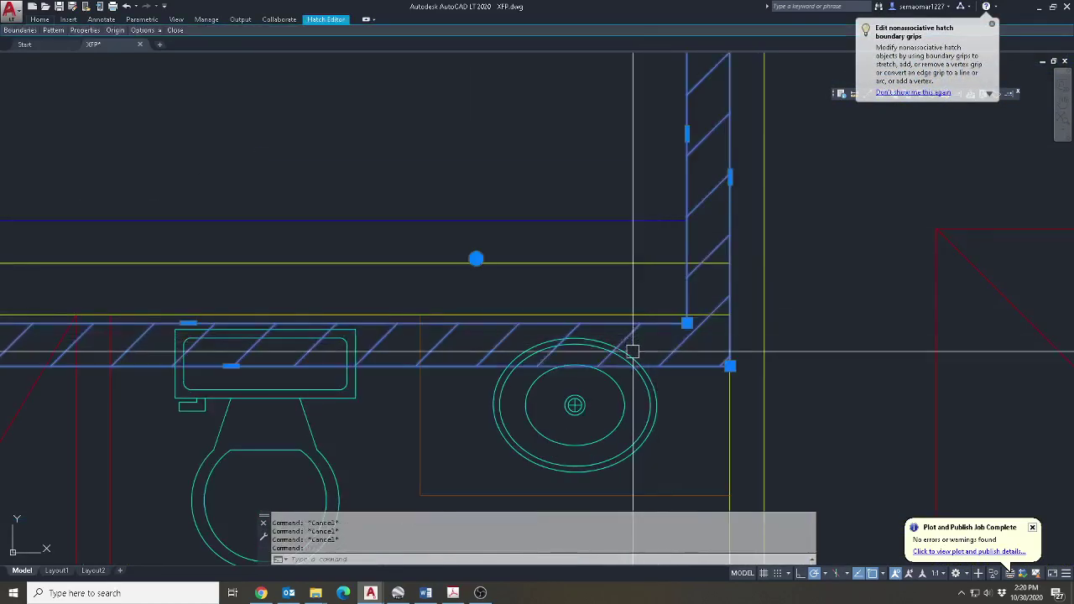
middle_drag(241, 355, 529, 328)
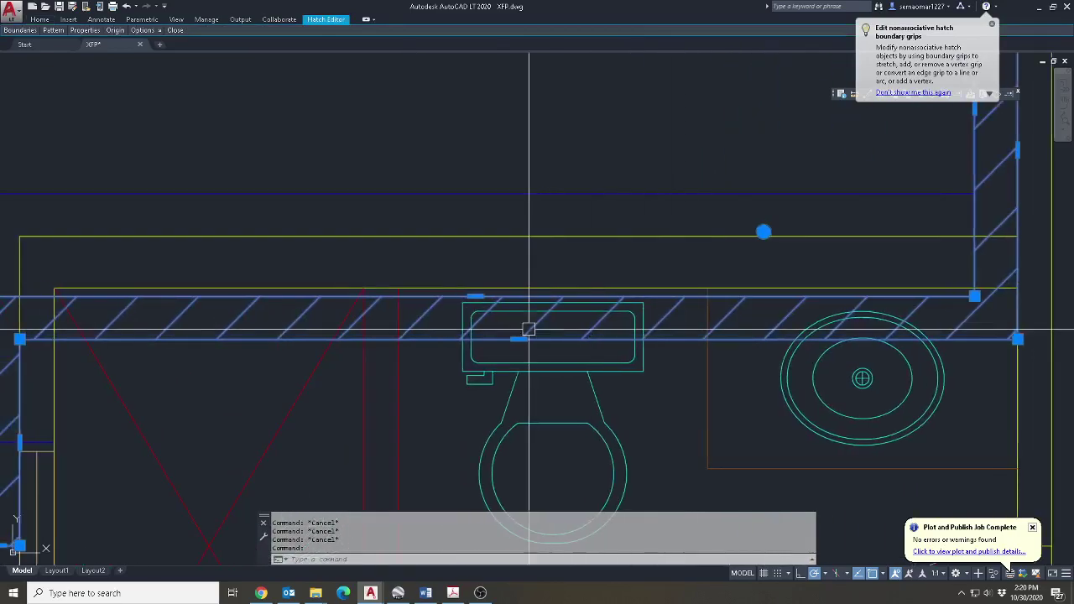
click(475, 203)
click(518, 338)
click(518, 236)
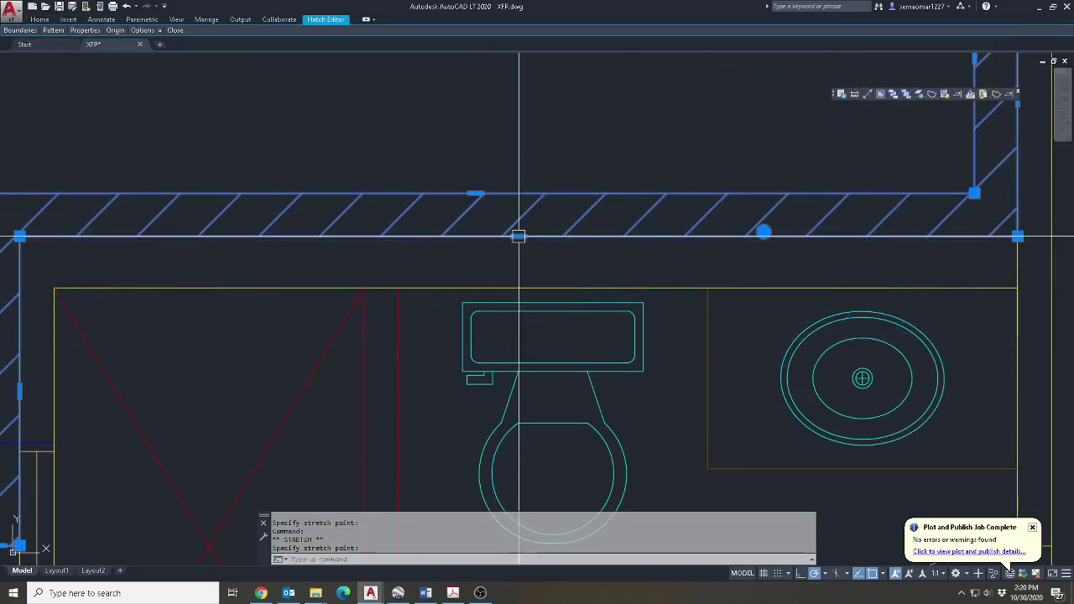
key(Escape)
Trim the exterior wall hatch where it runs across the master bath window.
scroll(519, 236, down, 2)
middle_drag(189, 444, 388, 305)
scroll(396, 233, up, 6)
key(Escape)
key(Escape)
text(tr)
key(space)
click(421, 189)
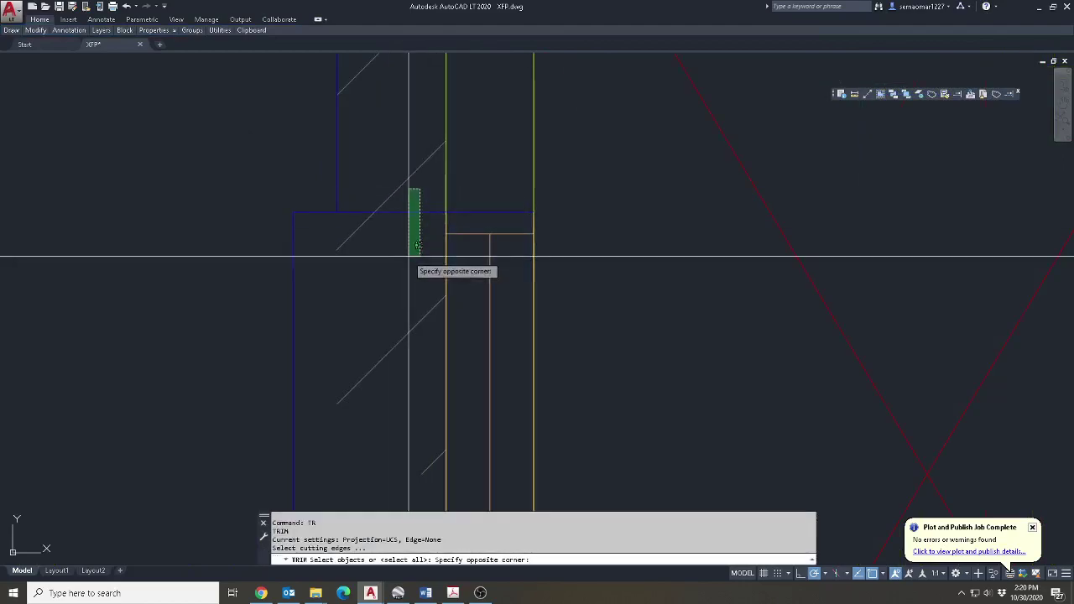
key(Escape)
scroll(321, 364, down, 4)
scroll(589, 224, up, 4)
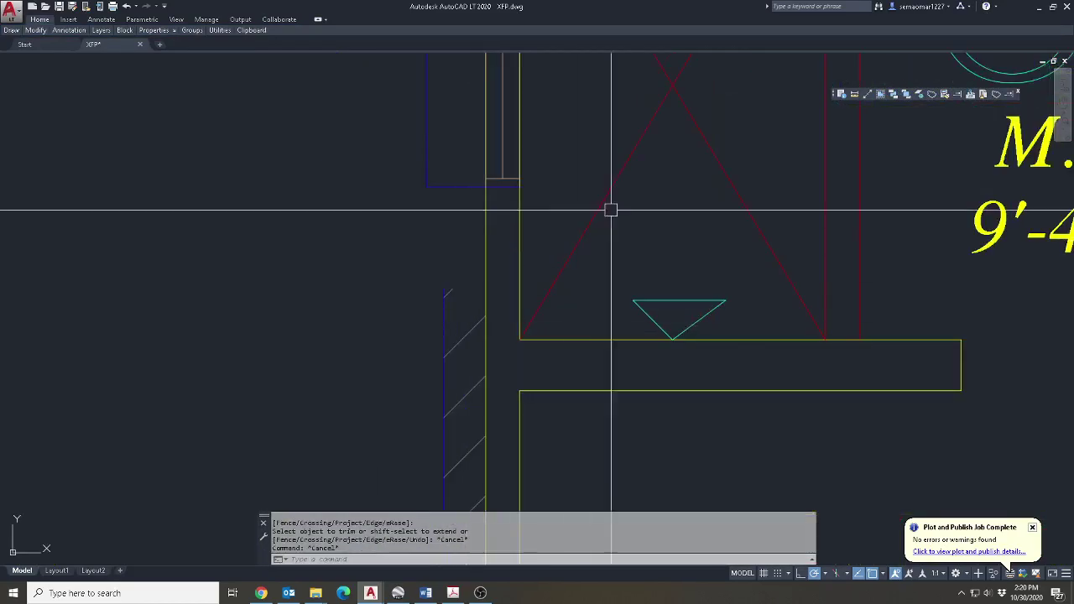
Extend the outer veneer line to the underside of the master bath window and stretch the hatch end up to it.
click(969, 94)
click(570, 159)
click(424, 297)
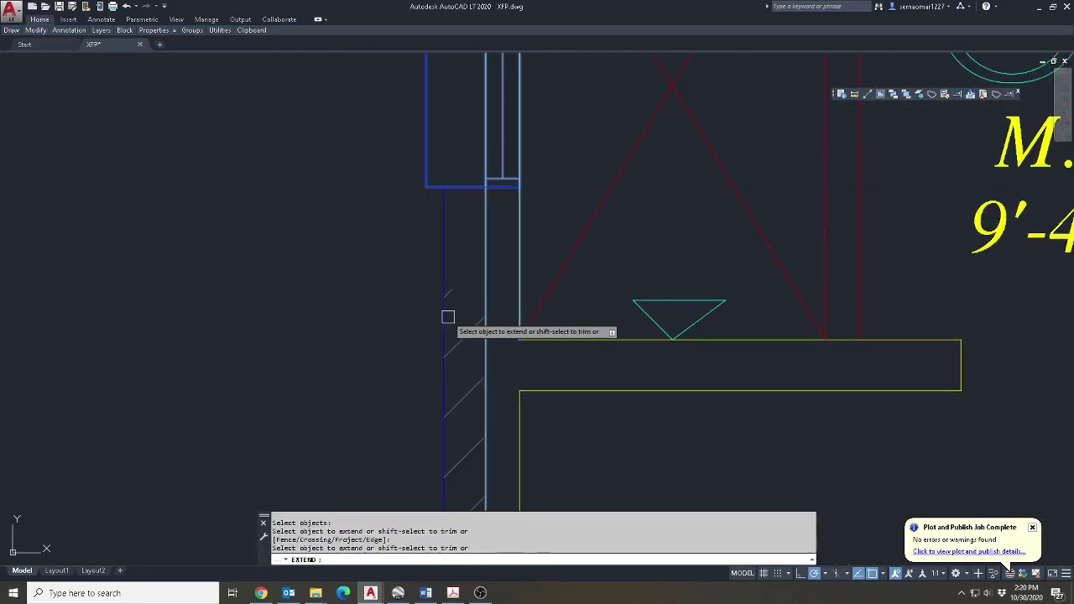
key(Escape)
click(453, 309)
click(464, 288)
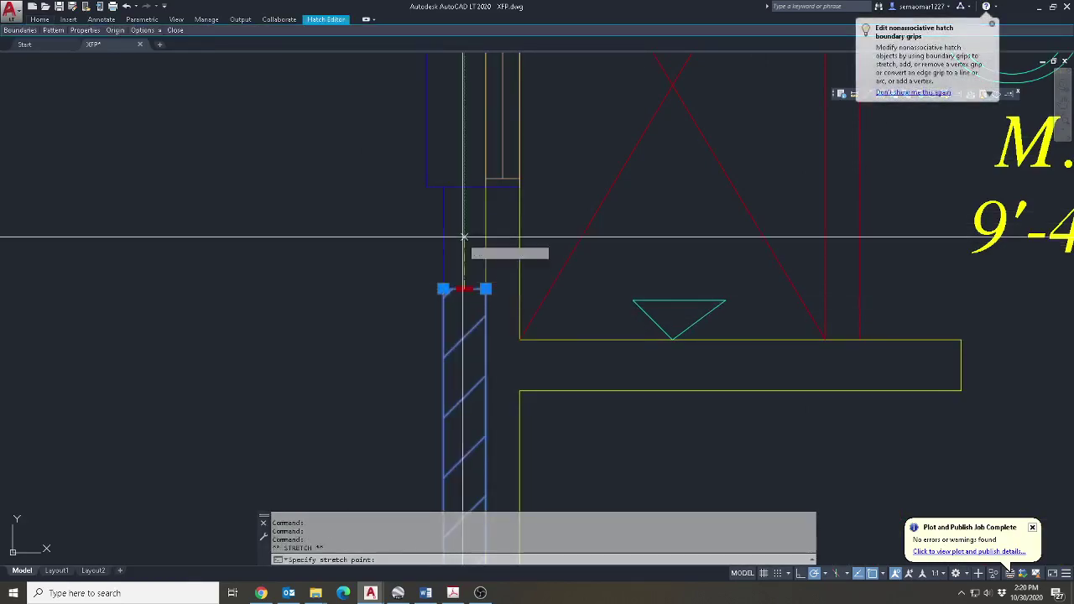
key(Escape)
Copy the A/C closet door to the doorway between the master bath and master bedroom.
scroll(525, 311, down, 6)
scroll(563, 276, up, 3)
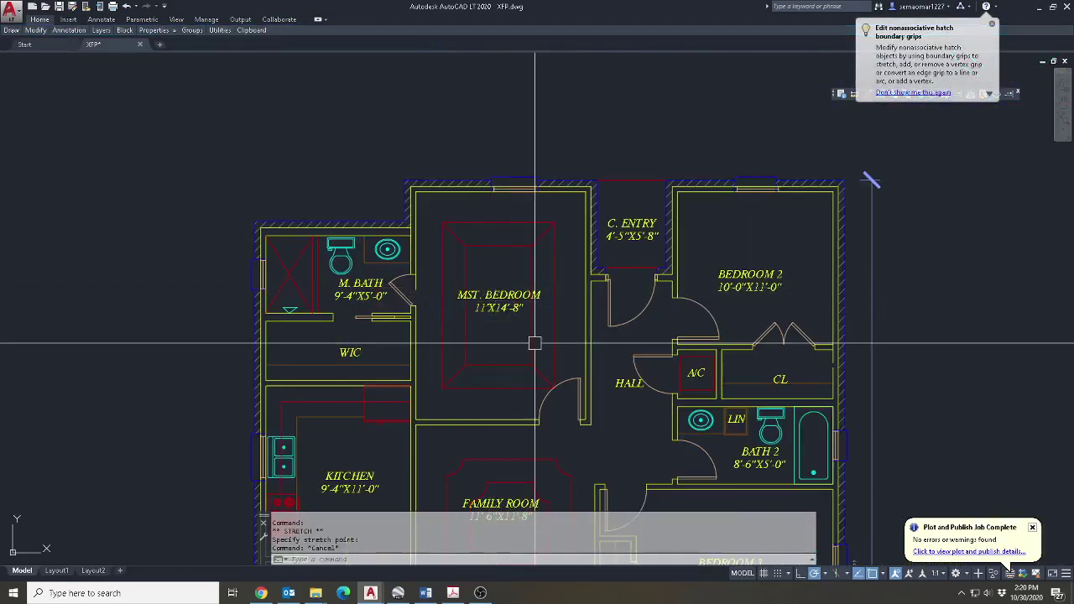
scroll(348, 164, up, 4)
scroll(458, 319, down, 5)
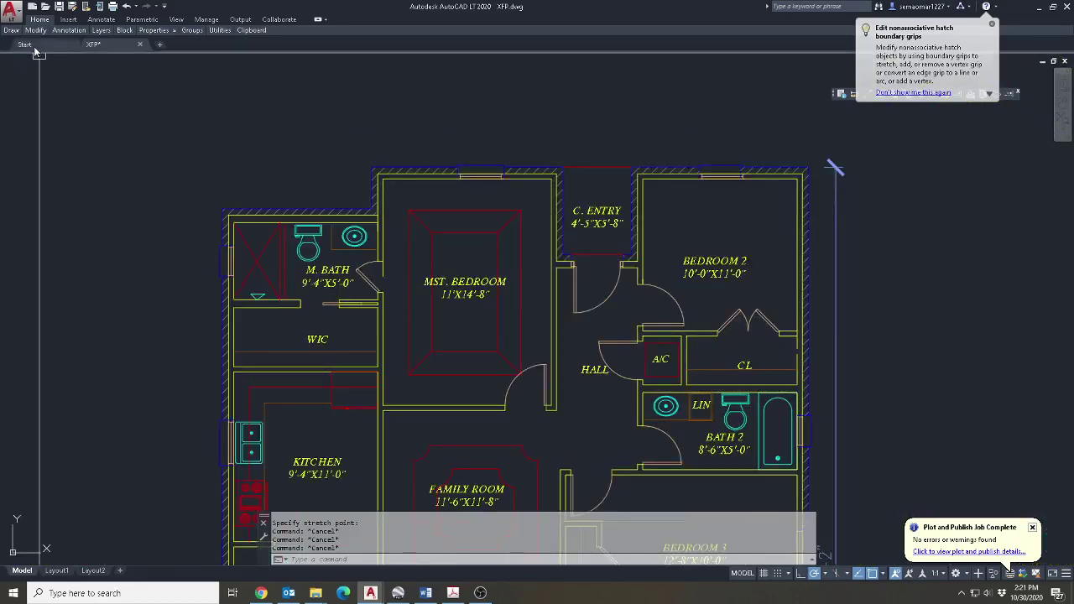
mouse_move(35, 30)
click(45, 55)
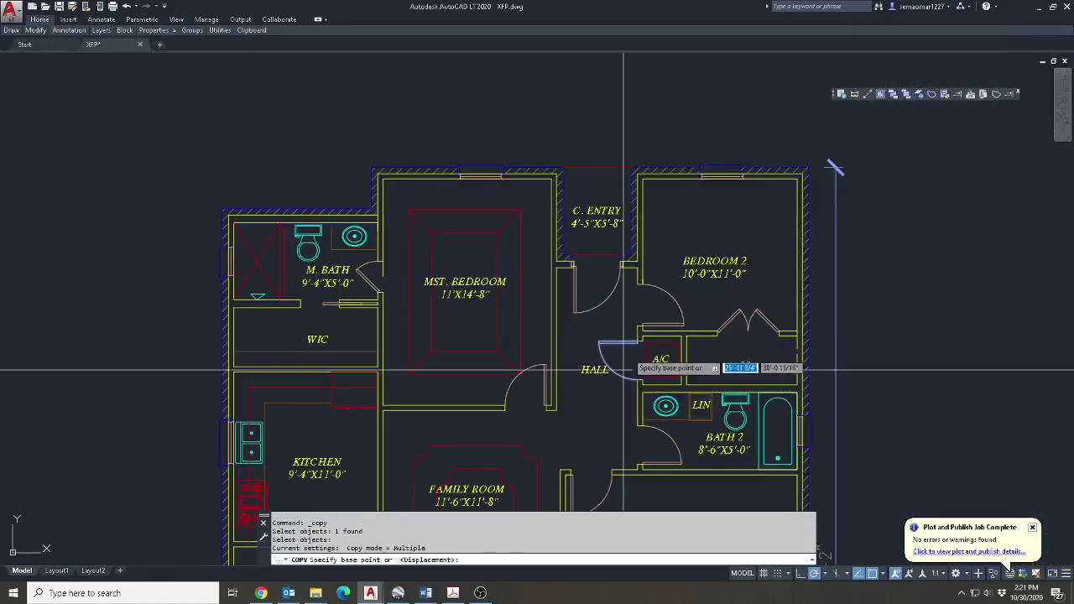
key(Return)
scroll(491, 292, up, 6)
click(491, 281)
key(Escape)
Offset the master bath's lower wall line by 4 inches and fillet it with the side wall lines as the lower door jamb.
text(o)
key(Return)
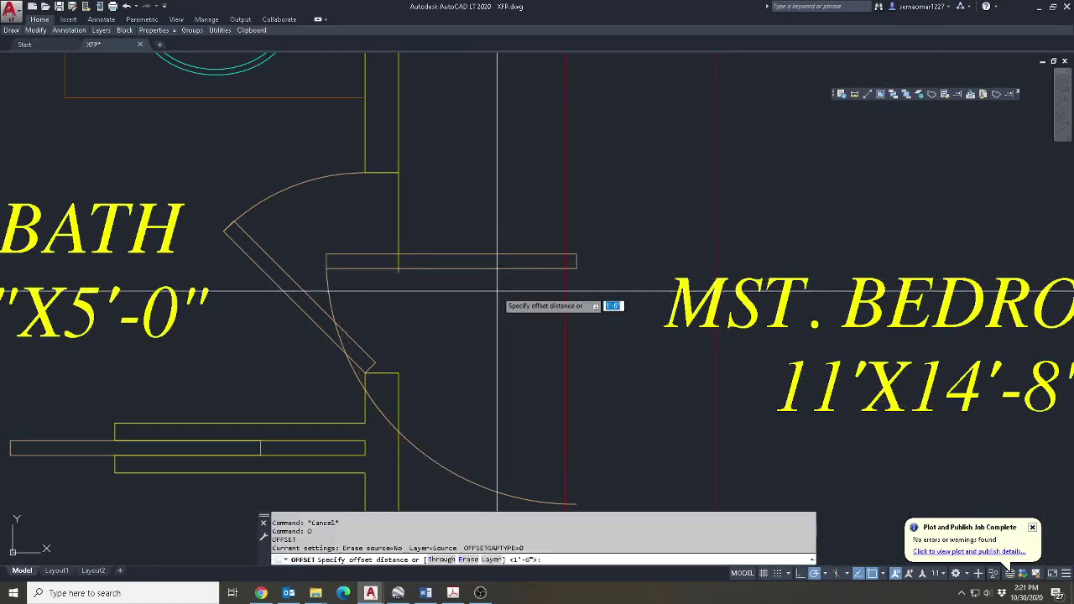
scroll(312, 410, up, 4)
key(Escape)
text(F)
key(Return)
click(525, 361)
click(400, 330)
key(Return)
click(439, 370)
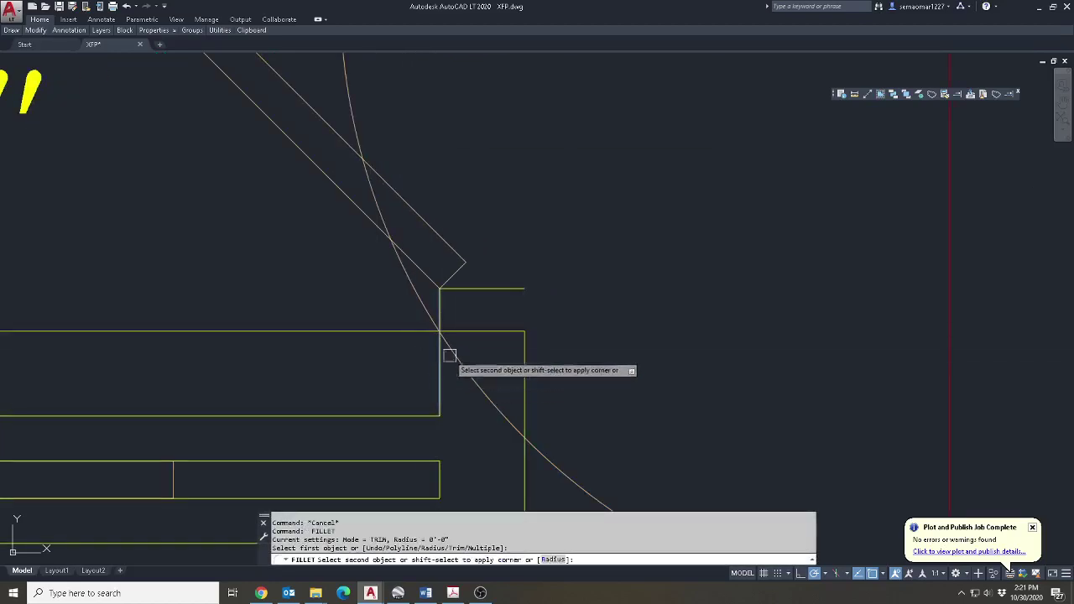
Erase the old angled master bath door and its old lower jamb line.
key(Escape)
text(E)
key(Return)
click(484, 294)
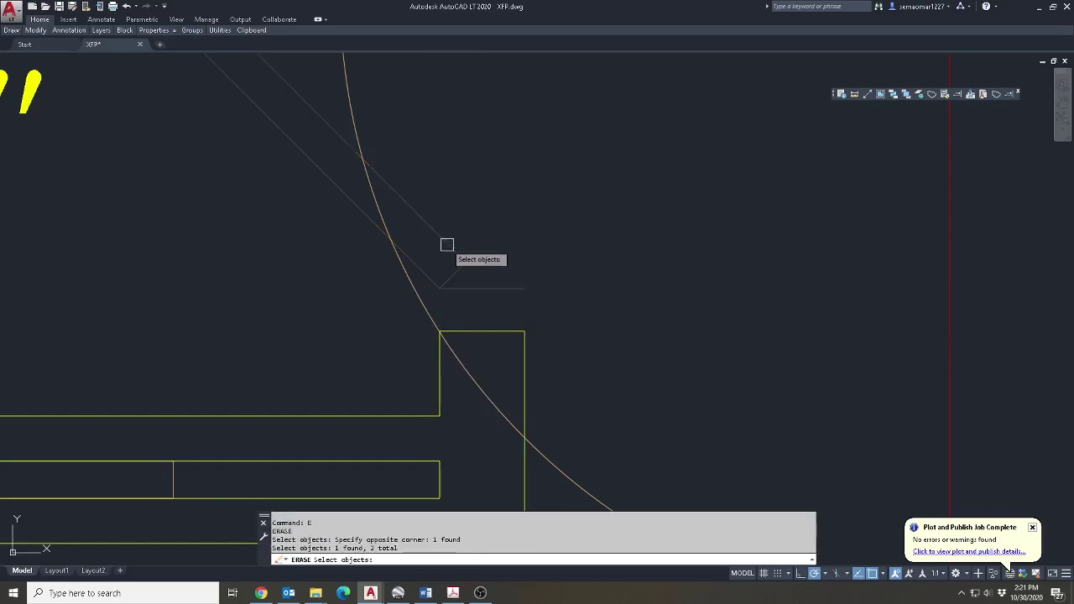
key(Return)
Offset the lower jamb line 30 inches upward and fillet it with the wall lines to form the upper door jamb.
text(O)
key(Return)
text(30)
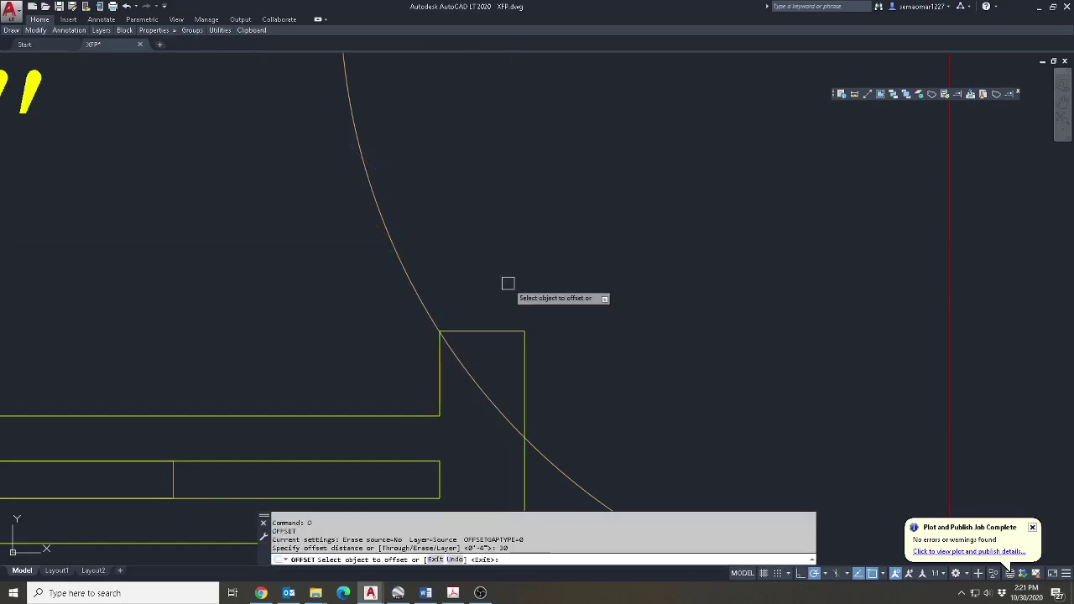
scroll(495, 332, down, 5)
click(597, 261)
scroll(597, 172, up, 2)
key(Escape)
text(F)
key(Return)
click(540, 152)
key(Escape)
Erase the leftover old jamb line at the upper side of the master bath doorway.
text(E)
key(Return)
click(575, 199)
click(556, 220)
key(Return)
key(Escape)
key(Escape)
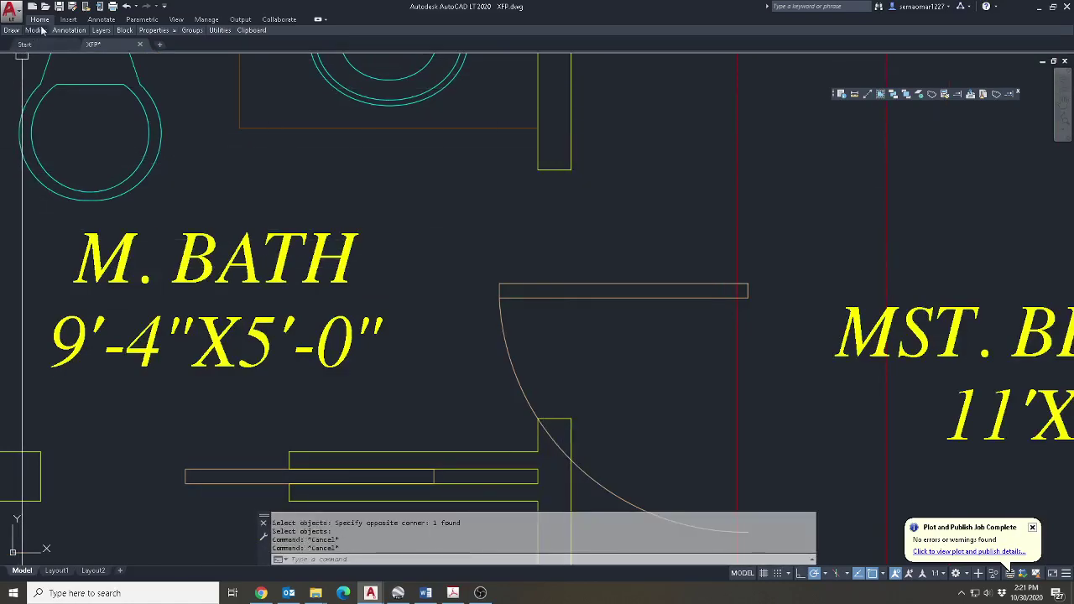
Mirror the copied door about a horizontal line and delete the source door.
mouse_move(41, 30)
click(83, 59)
click(702, 283)
click(655, 296)
key(Return)
click(617, 322)
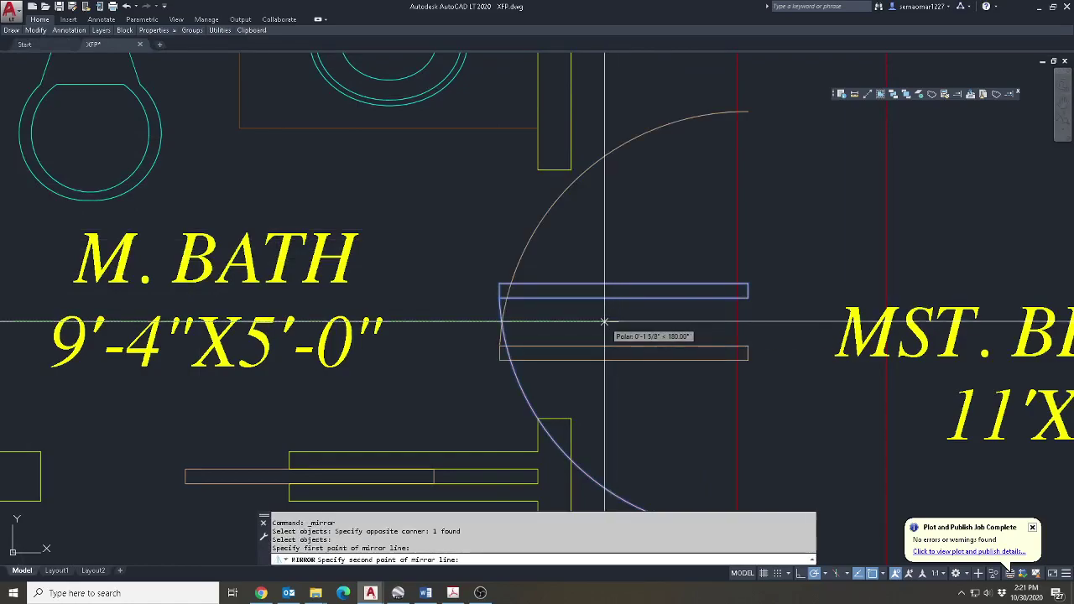
click(604, 323)
text(Y)
key(Return)
Move the mirrored door onto the lower jamb of the master bath doorway so it swings into the bath.
text(M)
key(Return)
scroll(766, 386, up, 4)
key(Return)
click(707, 293)
scroll(252, 419, down, 6)
key(Escape)
scroll(451, 362, down, 6)
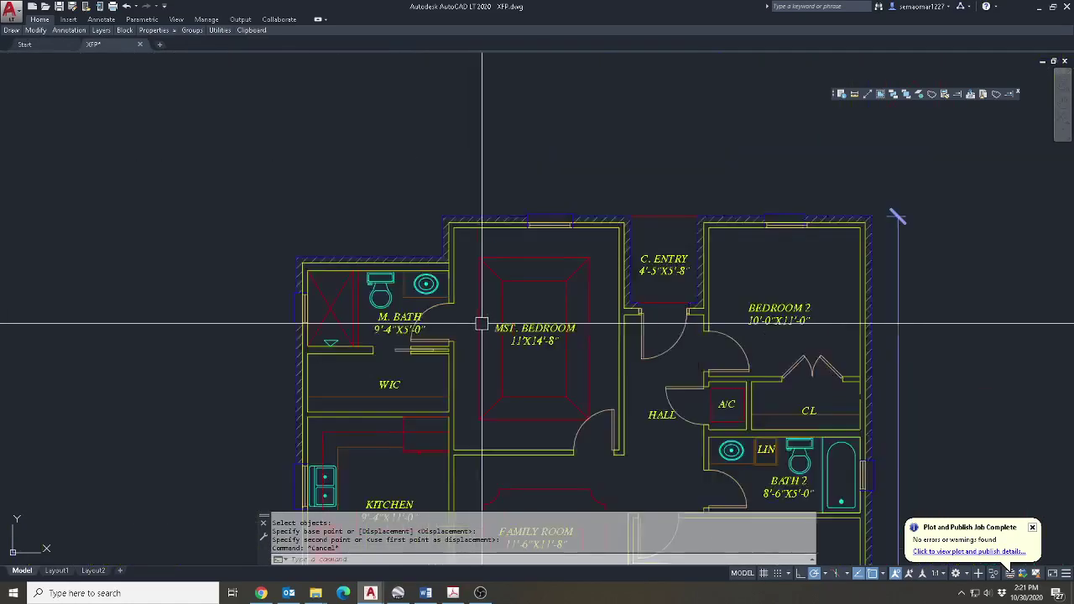
Save the floor plan and open a drawing from the 20031 AFFORDABLE HOMES project folder.
key(Escape)
scroll(629, 126, up, 2)
click(58, 7)
scroll(486, 243, down, 4)
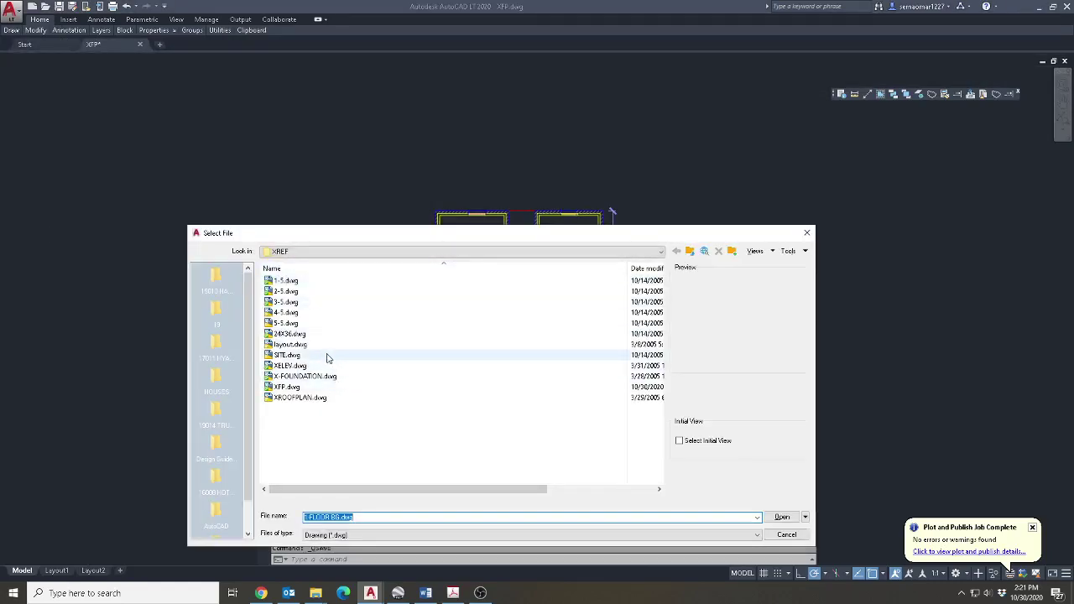
click(321, 252)
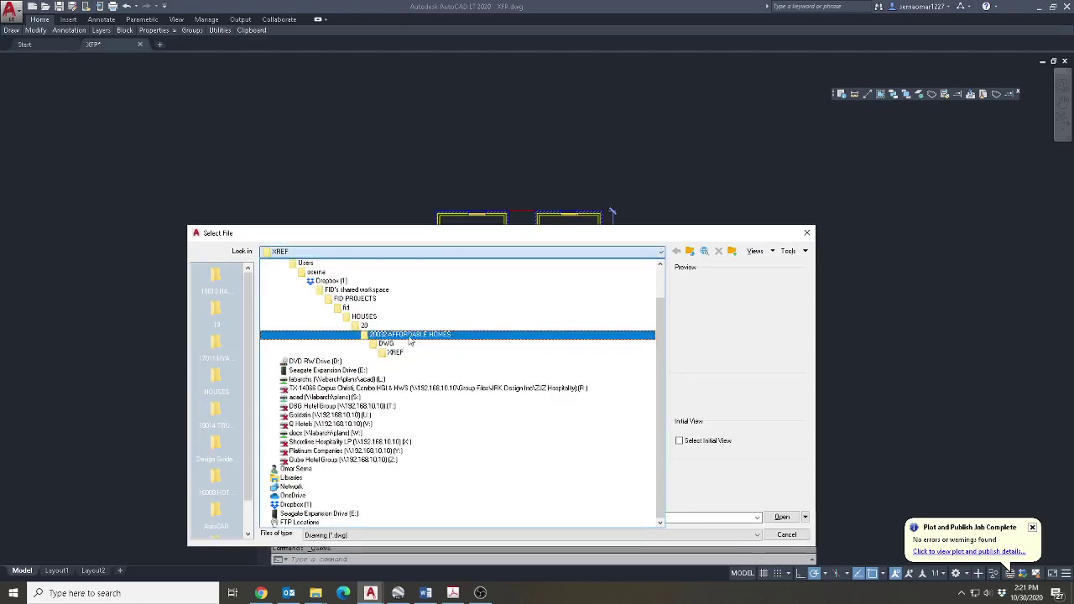
click(394, 326)
scroll(321, 467, down, 5)
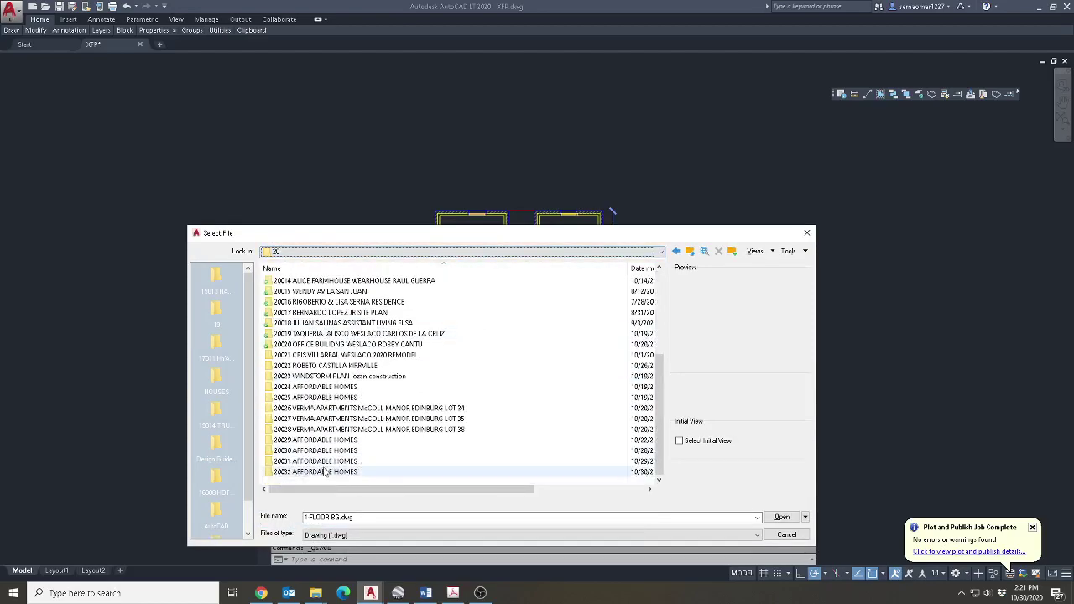
double_click(326, 463)
double_click(290, 283)
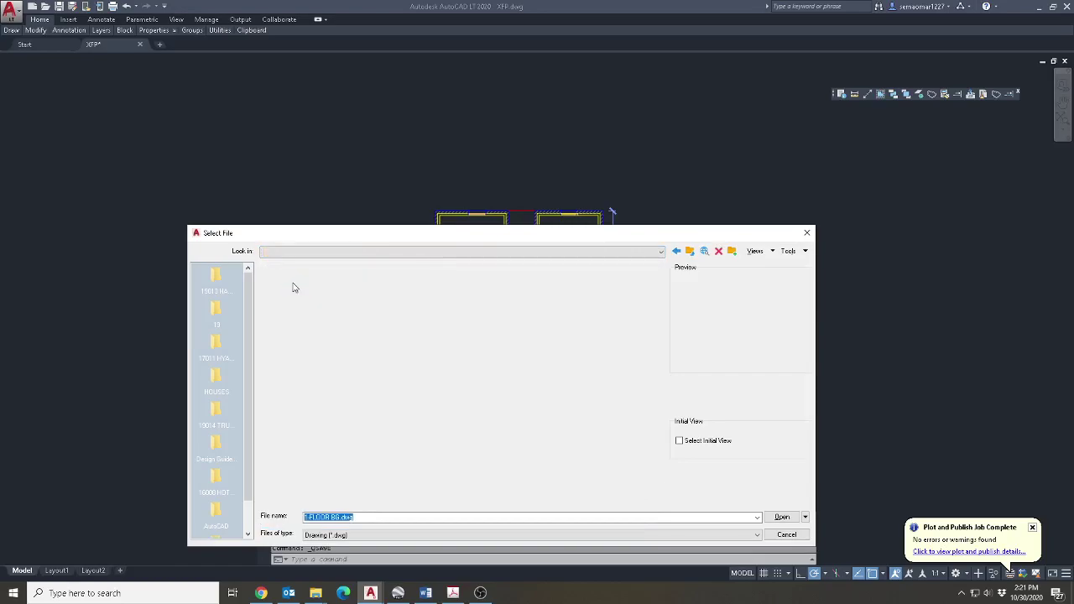
double_click(287, 376)
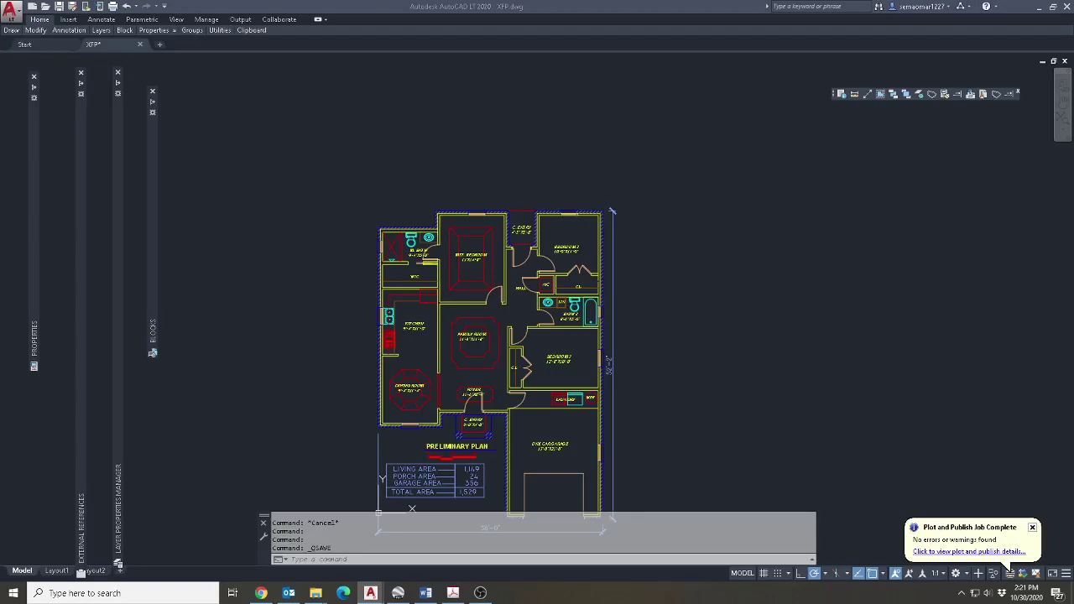
Paste the copied king bed with nightstands, dresser and TV into the empty area beside the master bath.
right_click(504, 250)
mouse_move(571, 285)
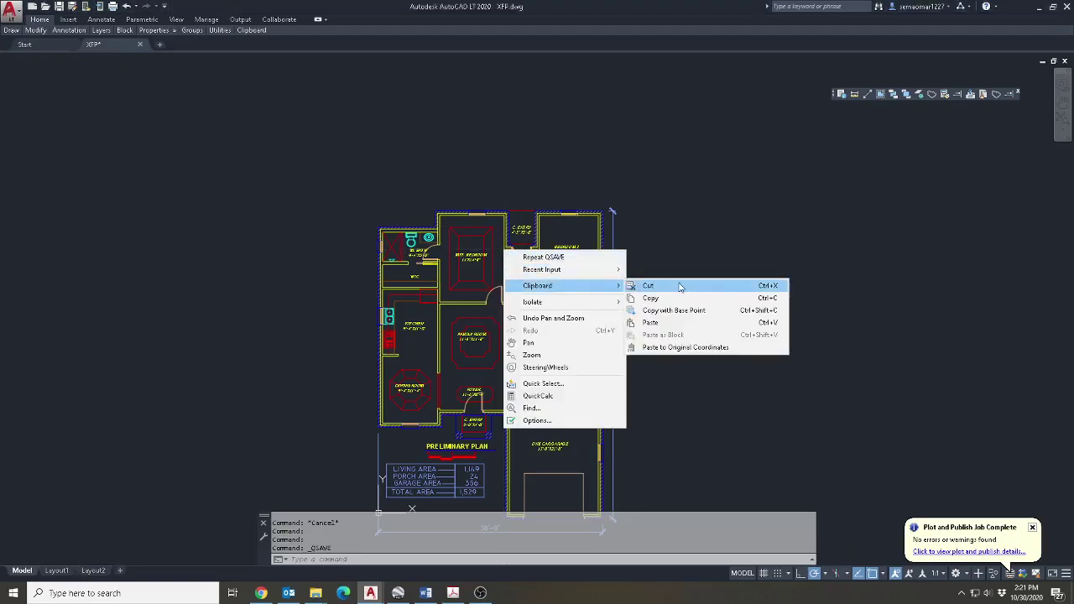
click(685, 323)
scroll(563, 271, up, 8)
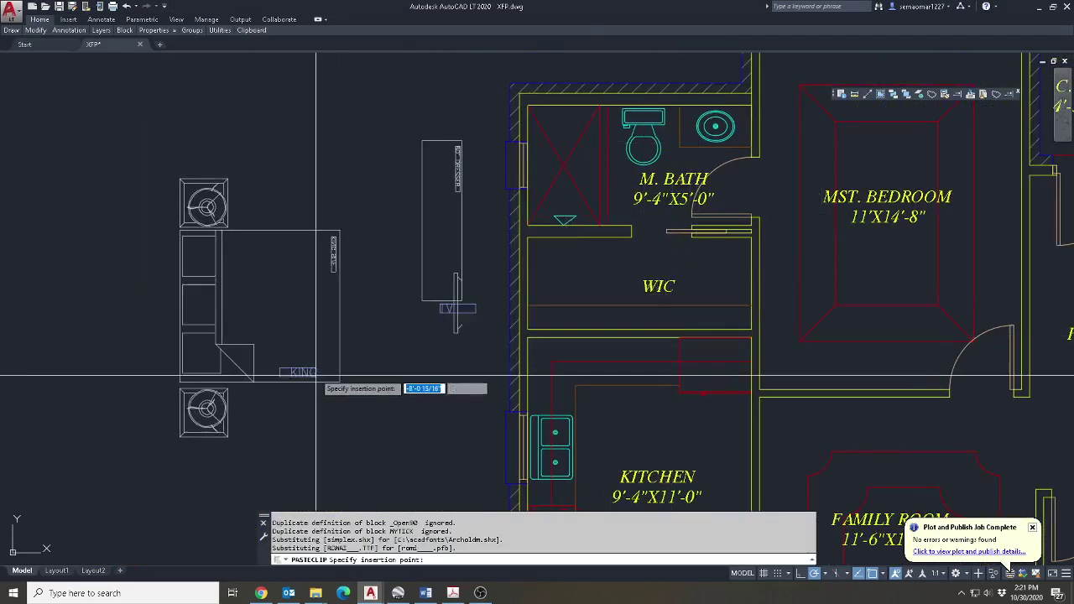
key(Escape)
scroll(316, 359, down, 5)
text(m)
key(Return)
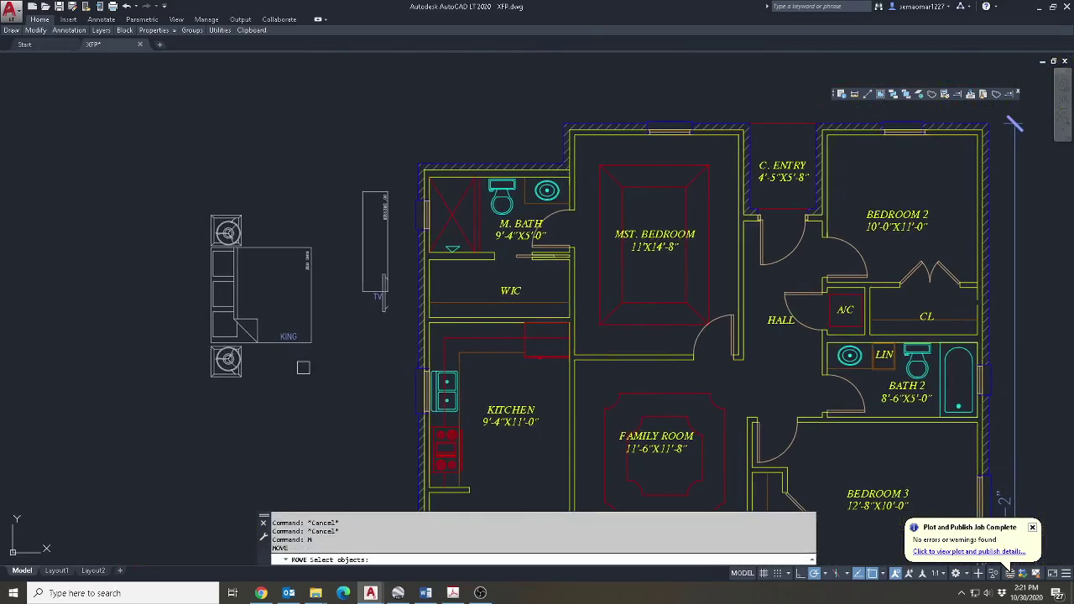
middle_drag(332, 371, 229, 389)
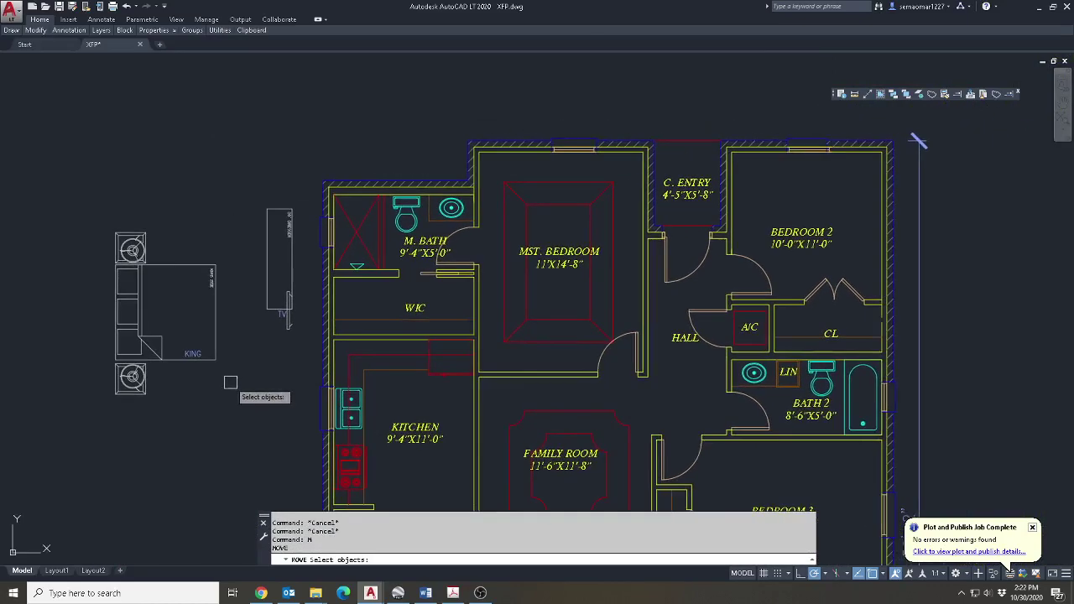
key(Escape)
key(Escape)
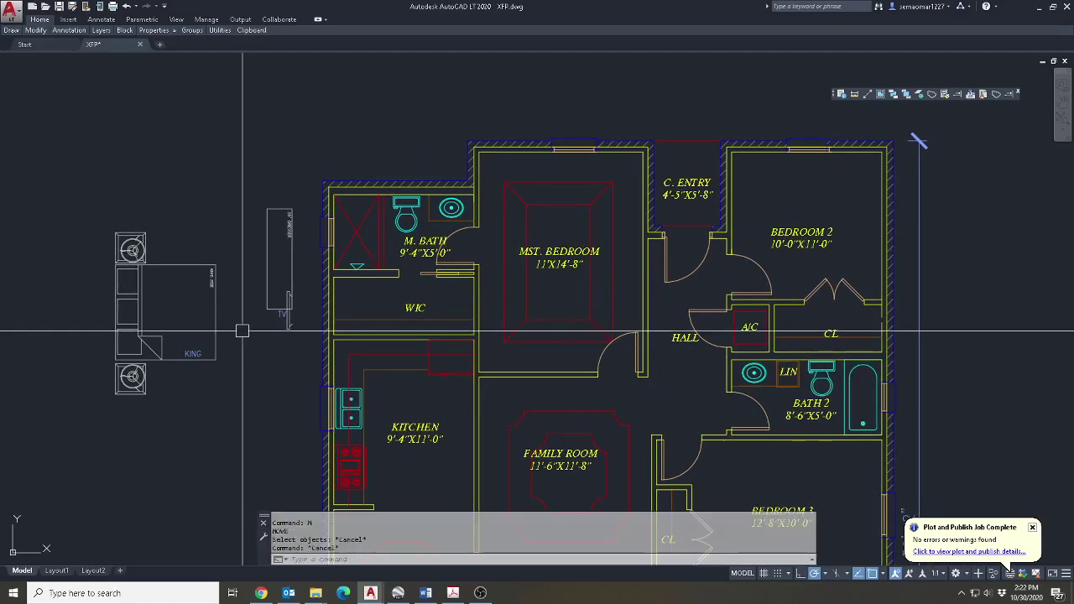
text(m)
key(Return)
click(232, 199)
click(109, 380)
key(Return)
click(183, 328)
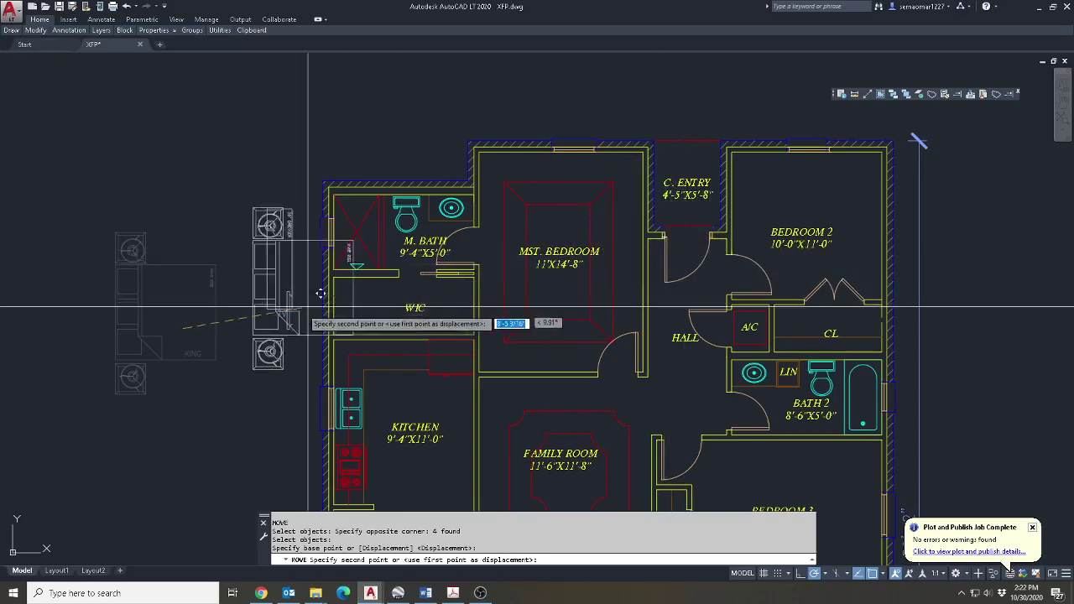
middle_drag(152, 302, 475, 266)
key(Escape)
key(Escape)
key(Escape)
Mirror the king bed and both nightstands about a vertical line and delete the source objects.
mouse_move(32, 30)
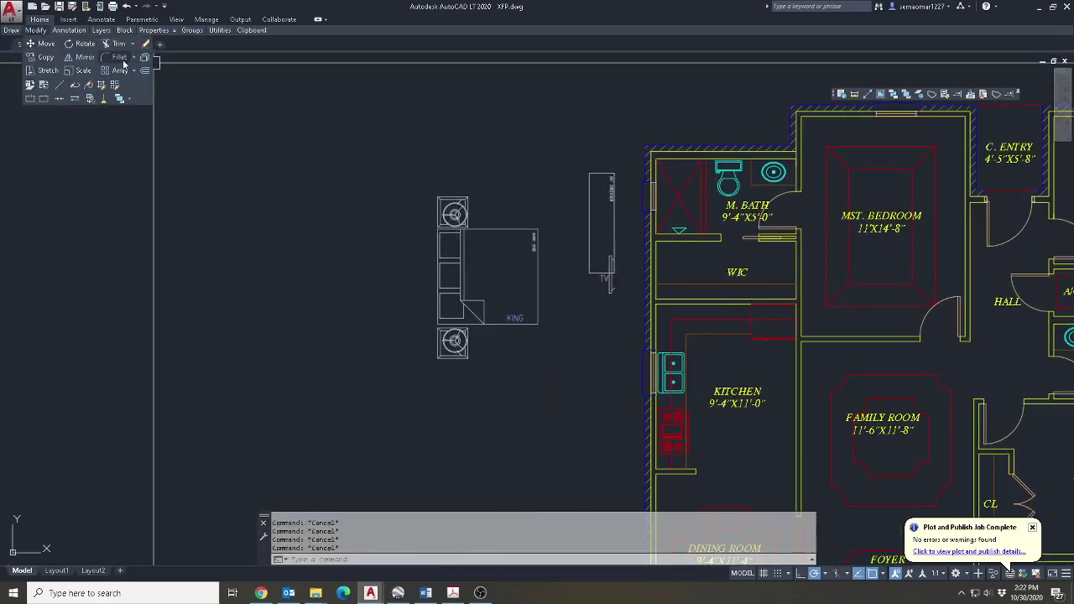
click(82, 57)
click(534, 164)
click(446, 408)
key(Return)
click(493, 285)
scroll(493, 285, up, 2)
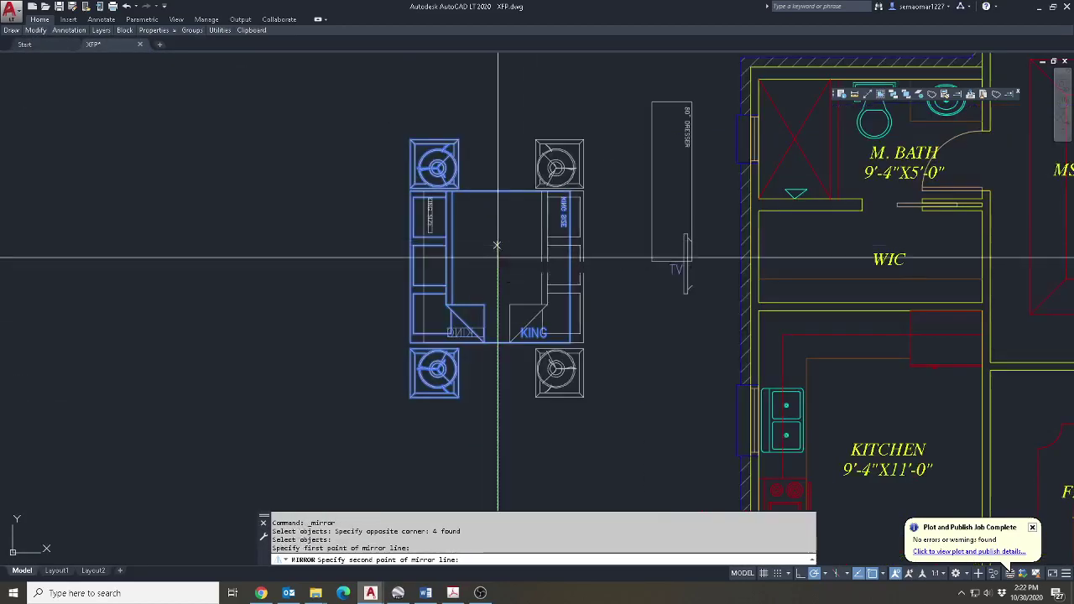
click(497, 271)
text(y)
key(Return)
Move the mirrored bed and nightstands into the master bedroom, placing the headboard midway between two points on the entry-side wall.
text(m)
key(Return)
text(p)
key(Return)
key(Return)
click(583, 266)
middle_drag(858, 260, 254, 328)
shift+right_click(563, 183)
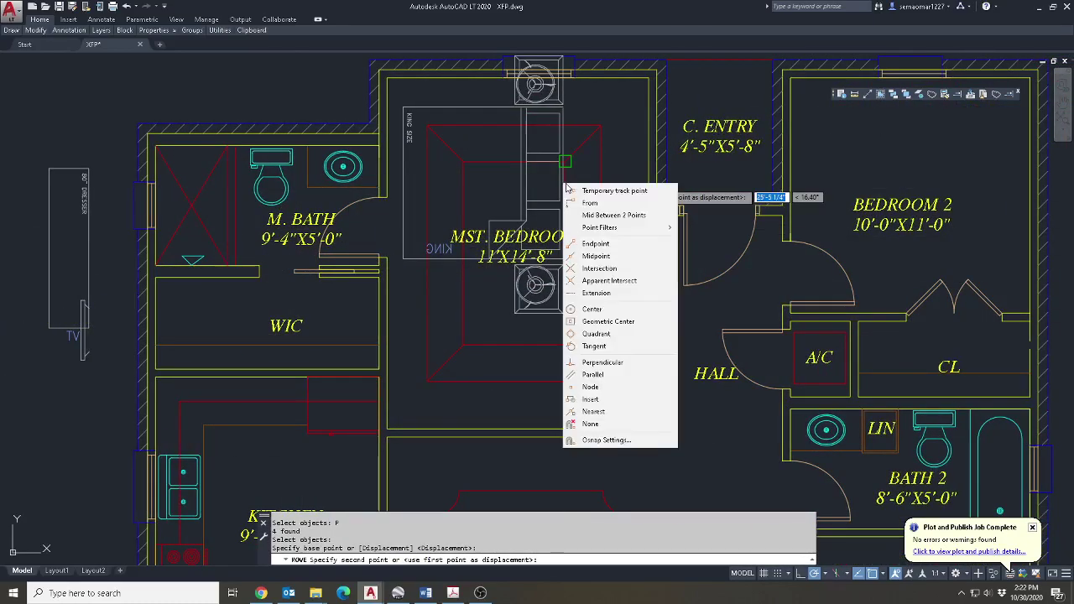
click(610, 216)
scroll(648, 434, up, 4)
click(643, 436)
scroll(638, 440, down, 4)
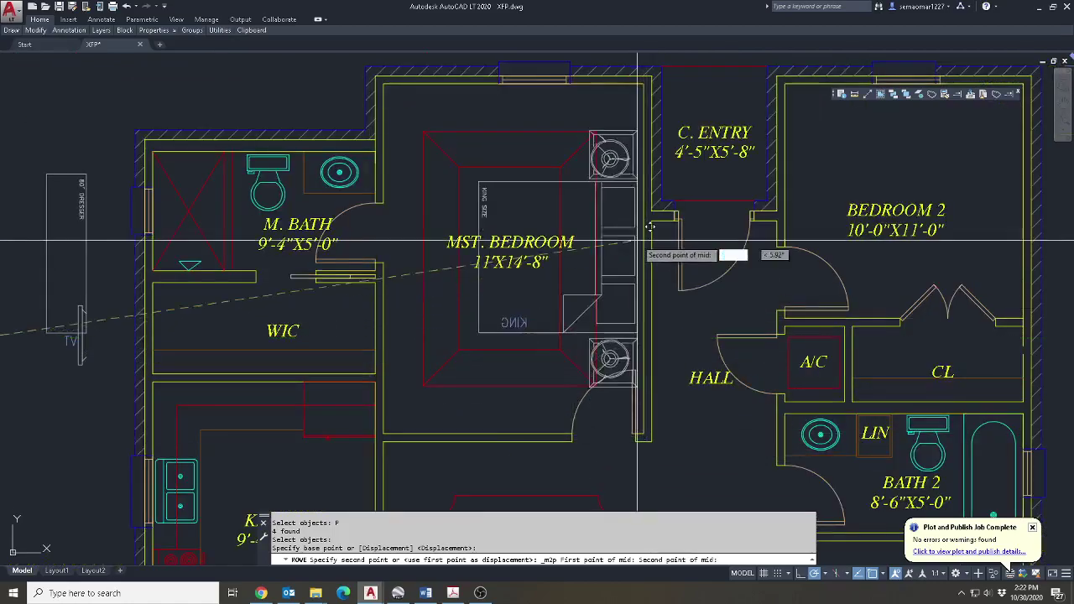
click(656, 214)
key(Escape)
key(Escape)
Move the bed and nightstands straight up along the wall, away from the master bedroom door swing.
text(m)
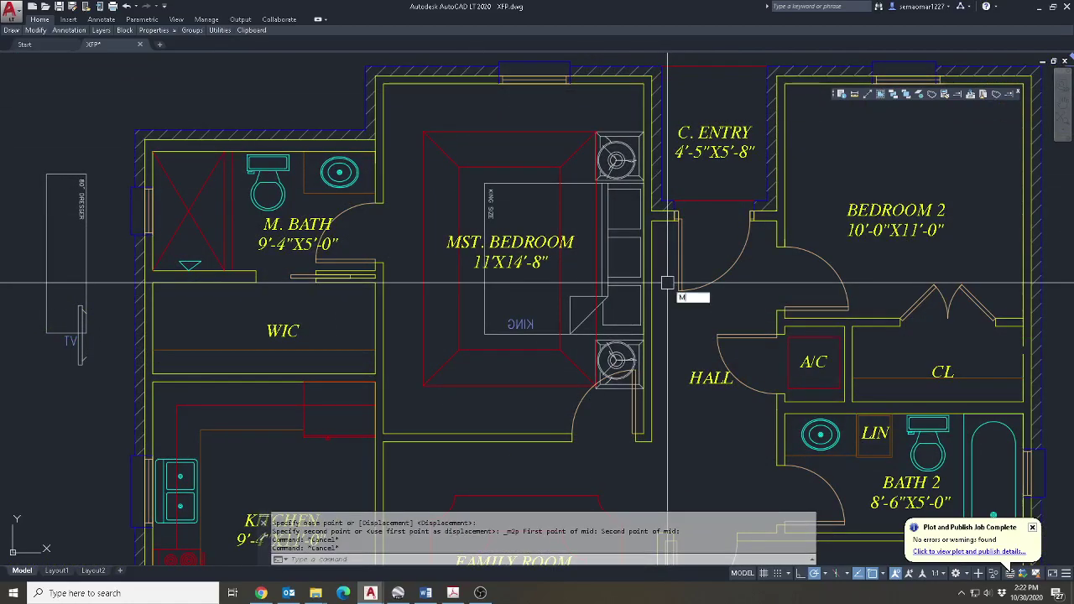
key(Return)
text(p)
key(Return)
middle_drag(449, 233, 437, 298)
key(Return)
click(393, 325)
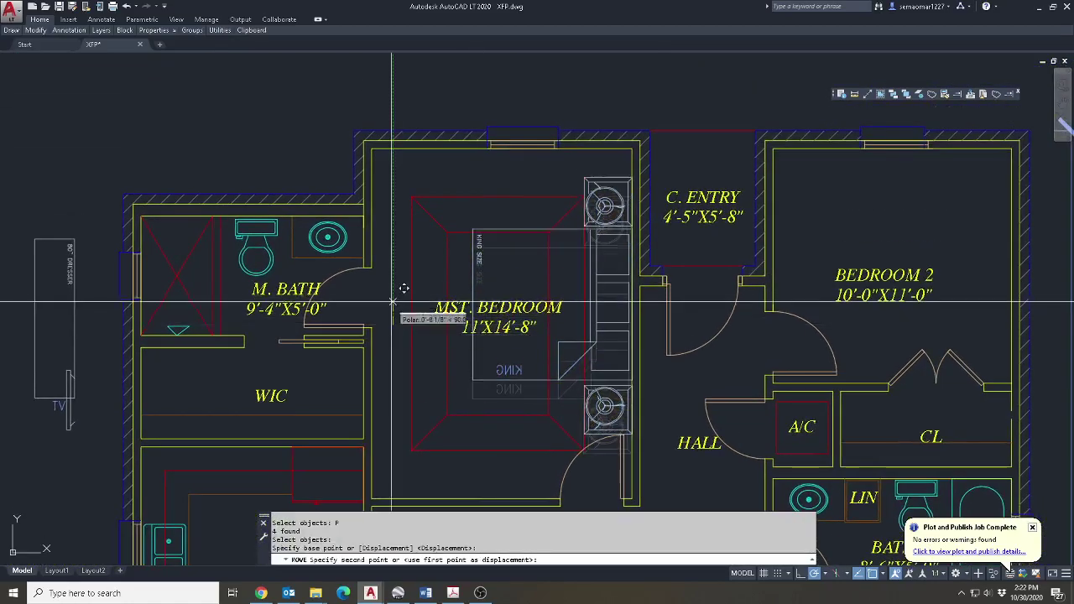
click(394, 283)
key(Escape)
key(Escape)
key(Escape)
key(Escape)
Rotate the KING label on the bed by 180 degrees.
scroll(548, 320, up, 4)
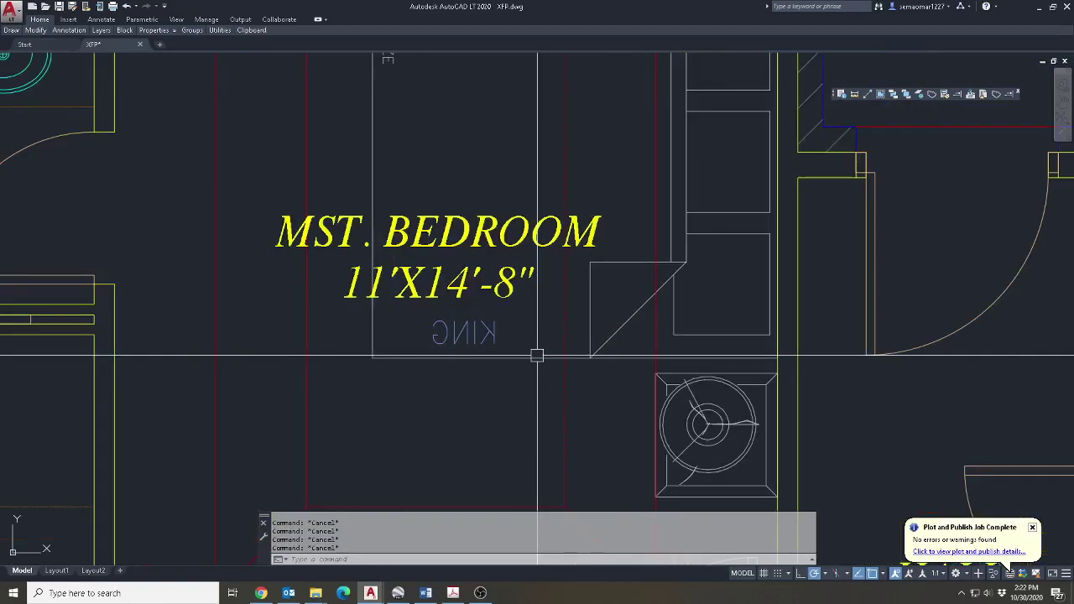
text(ro)
key(Return)
click(465, 331)
key(Return)
scroll(465, 331, up, 6)
click(465, 331)
key(Escape)
key(Escape)
scroll(605, 276, down, 8)
scroll(546, 277, down, 8)
scroll(314, 318, up, 4)
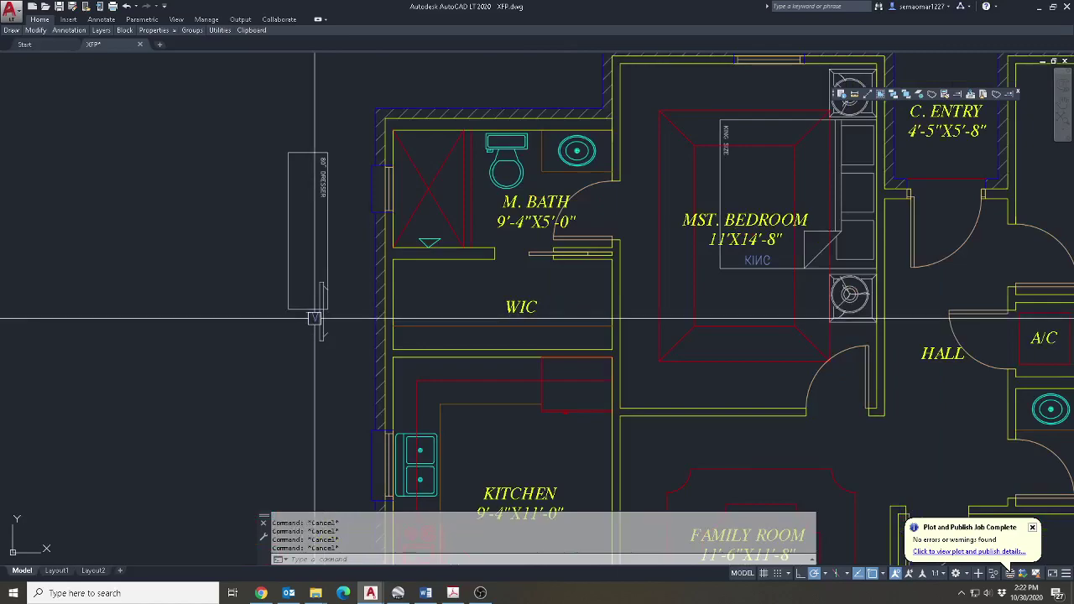
Rotate the 80-inch dresser and the TV together with their labels by 180 degrees.
key(Return)
click(253, 389)
click(335, 122)
key(Return)
click(245, 218)
key(Return)
key(Escape)
Move the dresser and TV into the master bedroom beside the wall shared with the walk-in closet.
text(m)
key(Return)
click(221, 89)
click(192, 251)
key(Return)
click(172, 99)
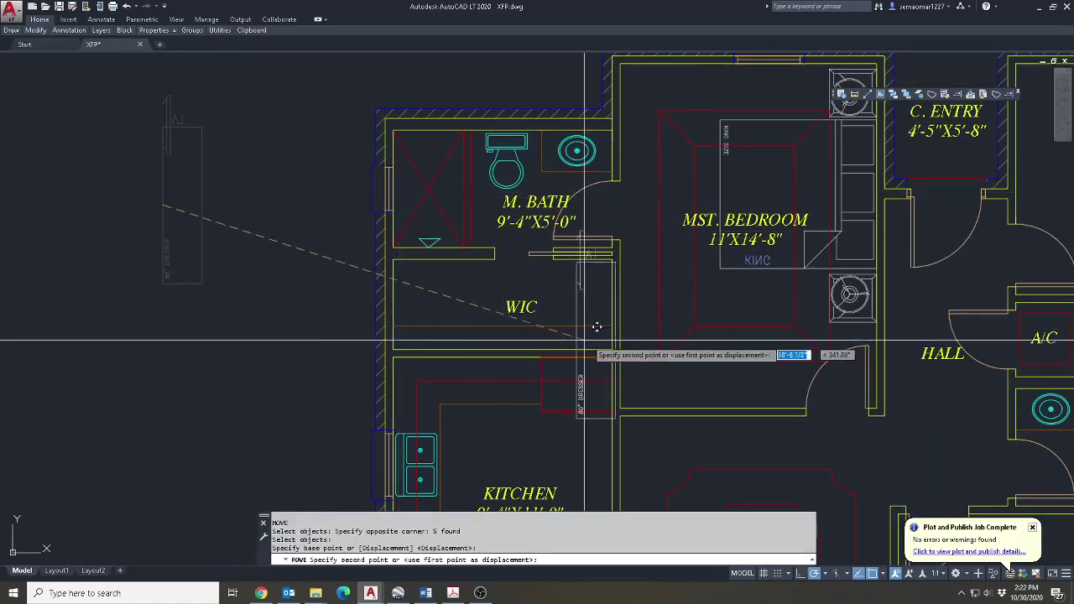
scroll(590, 330, up, 5)
scroll(647, 328, down, 4)
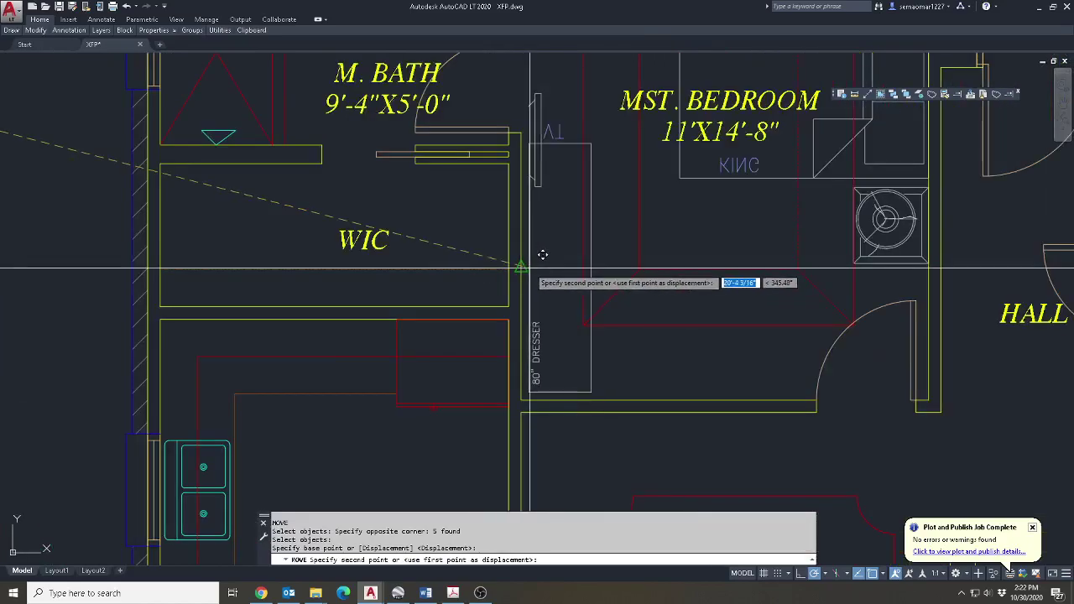
key(Escape)
middle_drag(543, 259, 528, 365)
text(m)
key(Return)
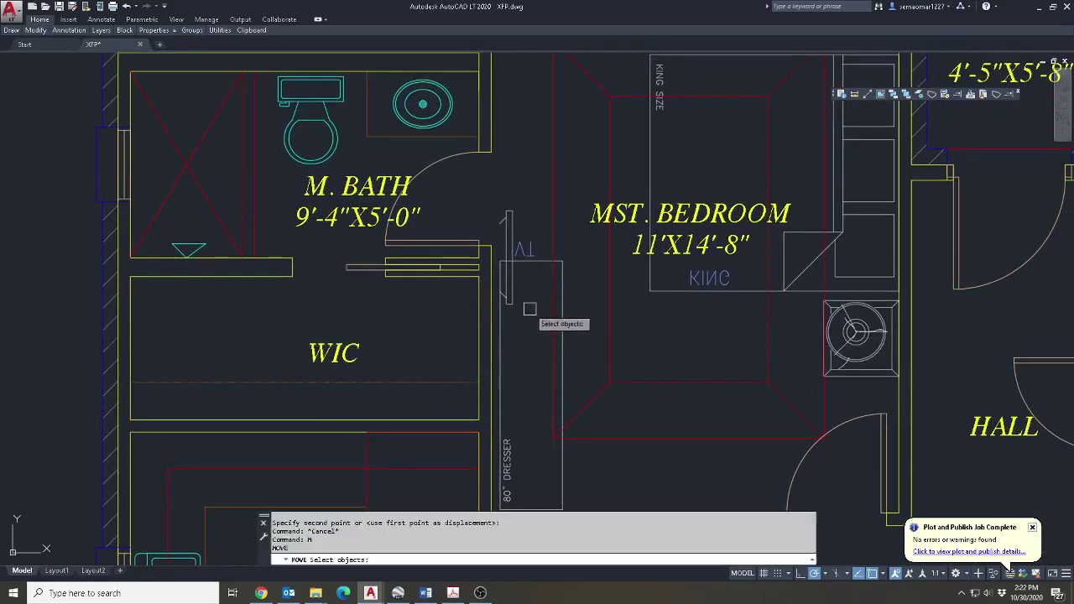
scroll(552, 278, up, 5)
key(Escape)
key(Escape)
Rotate the upside-down TV label by 180 degrees so it reads upright.
key(Return)
click(674, 293)
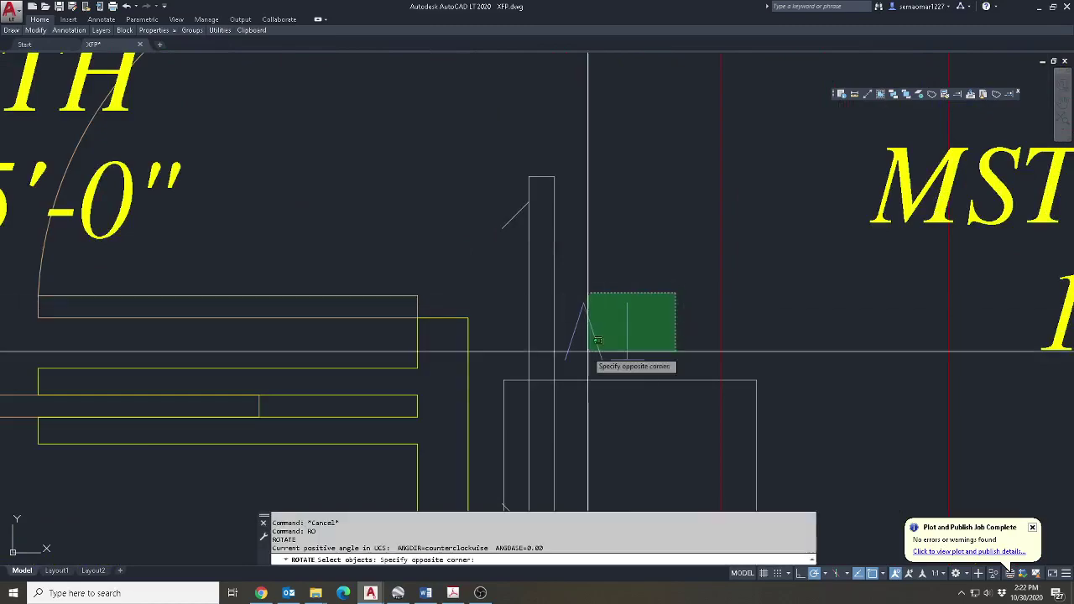
click(591, 349)
scroll(593, 343, up, 4)
key(Return)
click(627, 322)
click(617, 323)
scroll(627, 322, down, 4)
Move the TV and its label up to the master bedroom wall above the bath door.
text(m)
key(Return)
drag(692, 271, 549, 307)
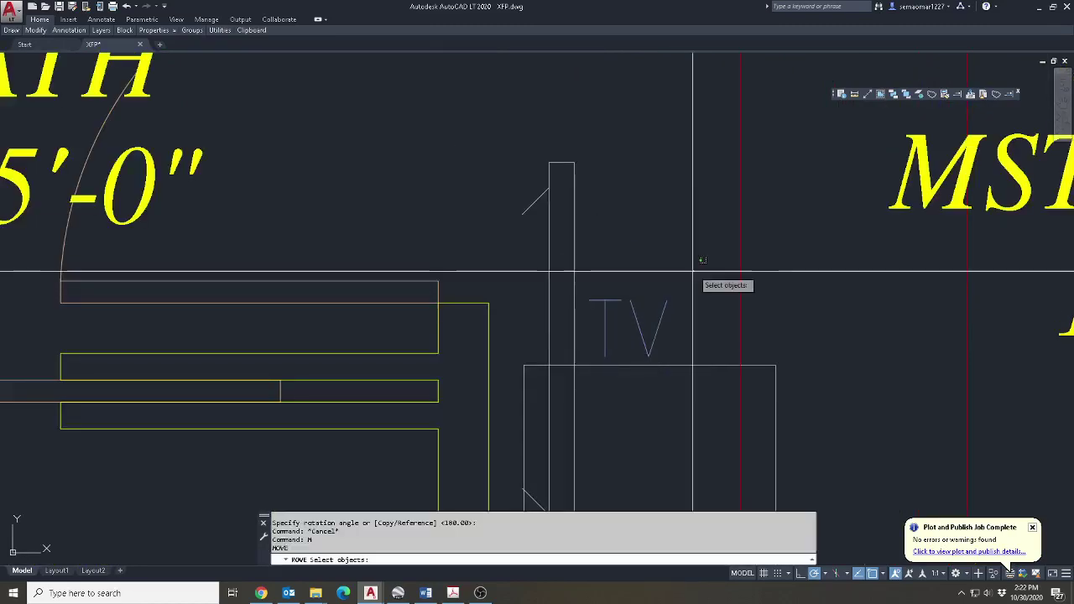
scroll(570, 370, down, 3)
scroll(520, 385, up, 6)
scroll(520, 385, down, 5)
click(542, 422)
click(638, 204)
key(Return)
click(593, 310)
scroll(564, 367, up, 5)
middle_drag(565, 367, 564, 375)
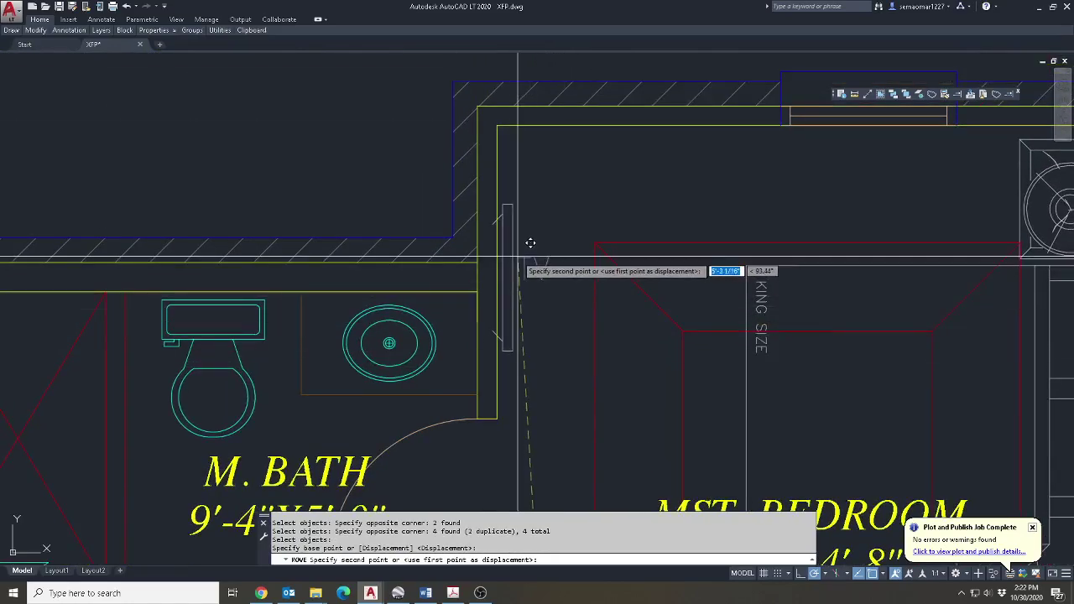
key(Escape)
Trim the TV's wall bracket line, using the surrounding wall and TV lines as cutting edges.
text(tr)
key(Return)
drag(561, 190, 438, 355)
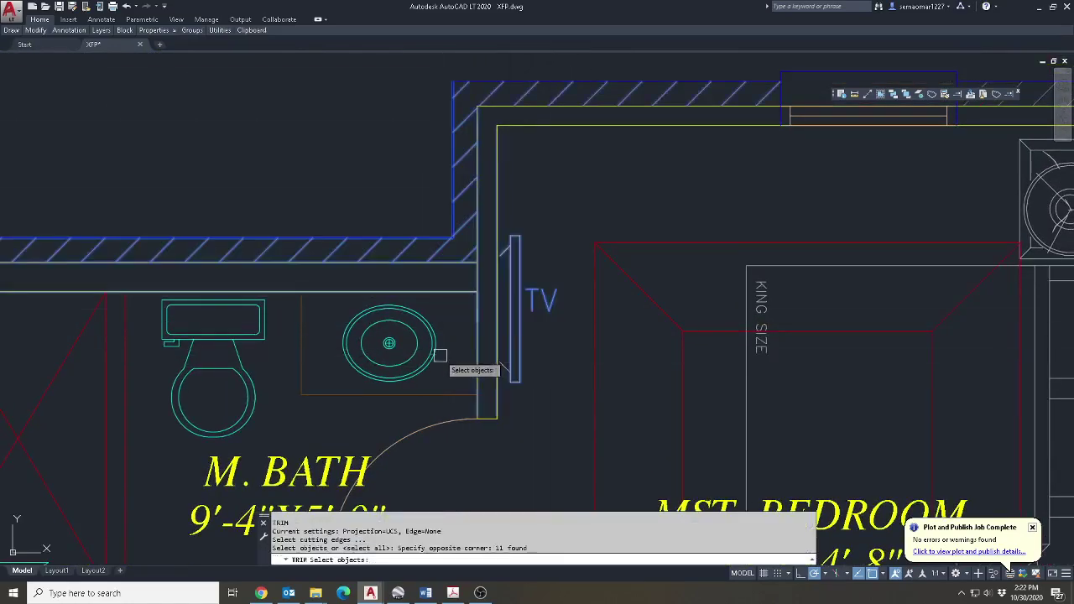
scroll(475, 288, up, 3)
key(Return)
click(482, 261)
key(Escape)
Stretch the window in the master bedroom's upper wall to the midpoint between the room's two inside wall corners.
scroll(487, 254, down, 9)
scroll(537, 235, up, 8)
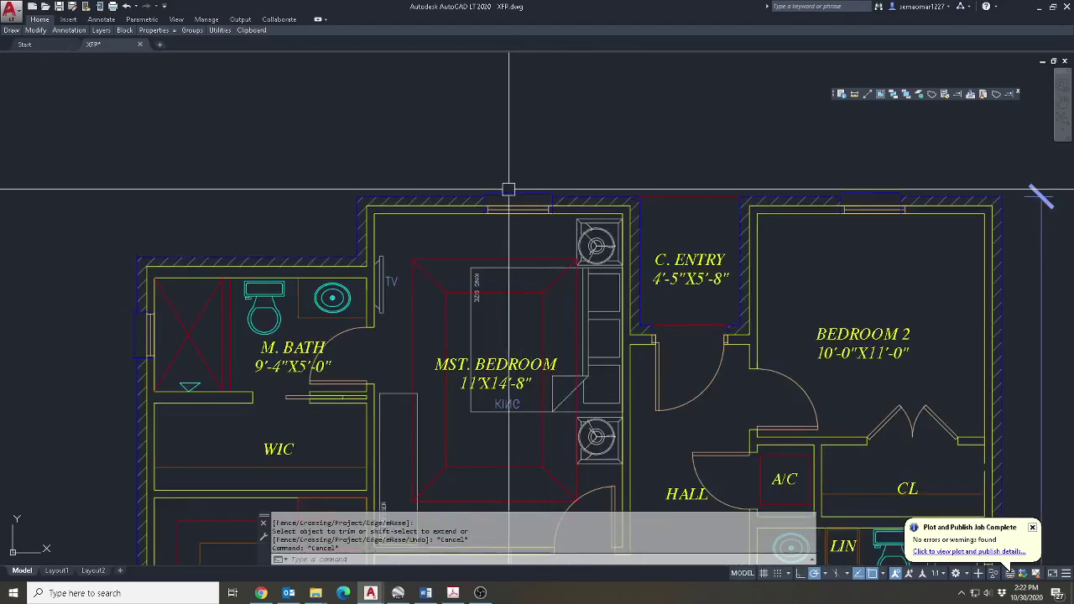
key(Escape)
mouse_move(35, 30)
click(44, 70)
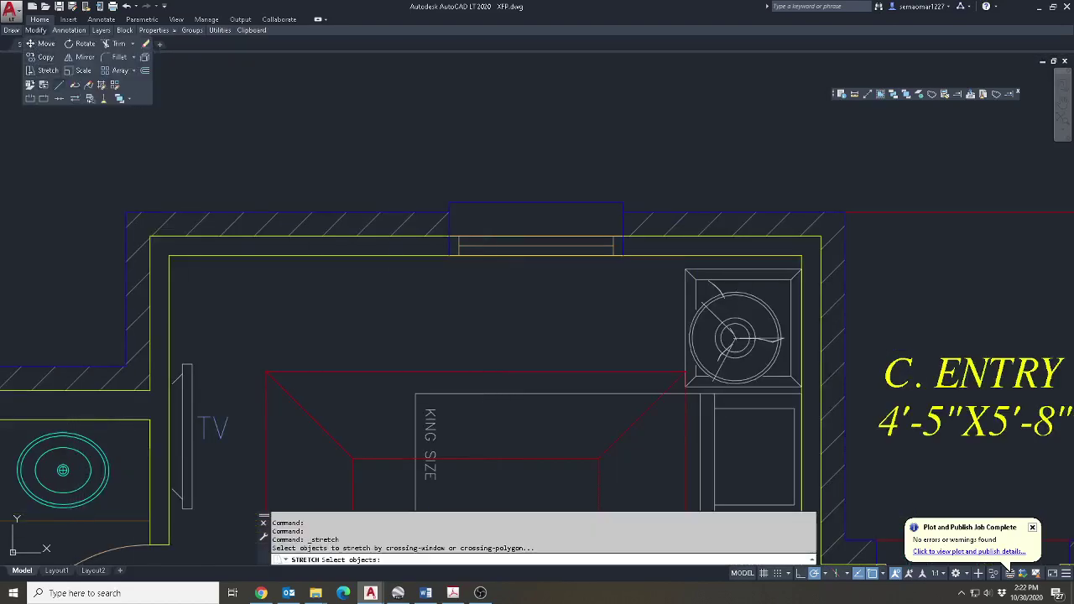
click(649, 167)
click(419, 294)
key(Return)
click(541, 258)
shift+right_click(434, 249)
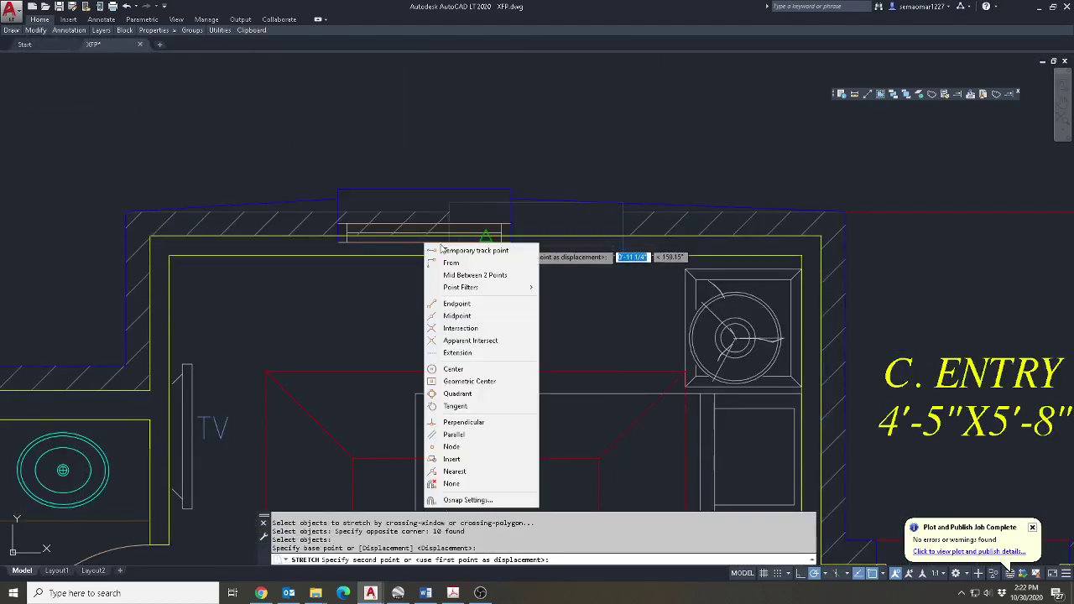
click(471, 276)
click(170, 256)
click(801, 255)
key(Escape)
key(Escape)
Adjust the exterior wall hatch boundary beside the master bedroom window by its grips to fit the shifted opening.
scroll(575, 238, up, 5)
key(Escape)
click(942, 176)
click(826, 190)
click(769, 179)
click(558, 181)
key(Escape)
Trim the excess line at the master bedroom window's exterior opening, using the adjacent outline as the cutting edge.
text(R)
key(Return)
click(532, 160)
click(479, 177)
key(Return)
click(532, 175)
key(Escape)
scroll(563, 194, down, 15)
scroll(617, 249, up, 4)
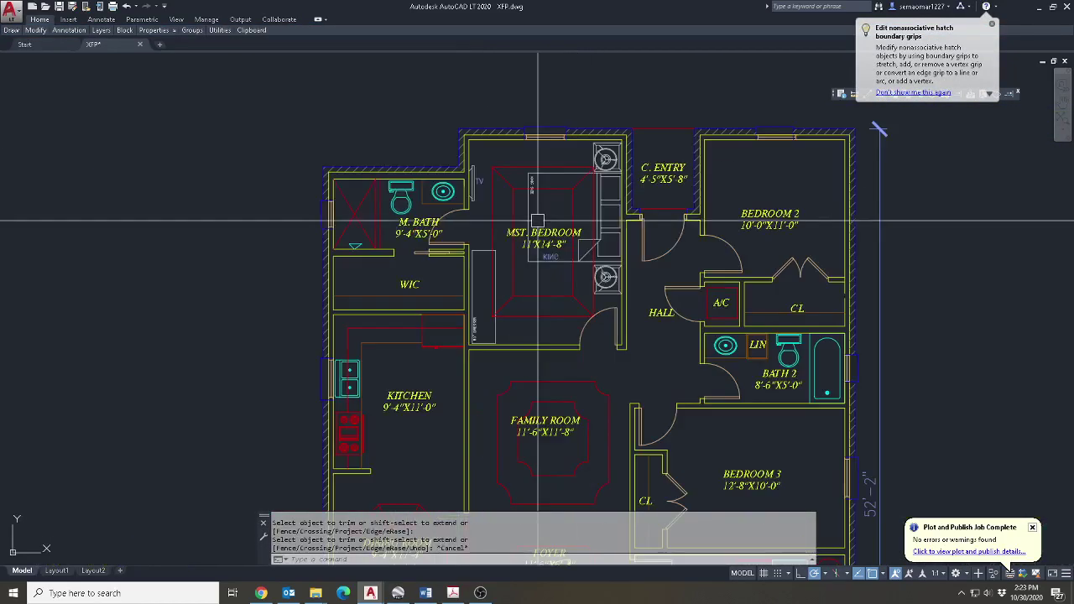
Paste the copied queen bed, nightstands, dresser and TV into Bedroom 2, centered on the exterior side wall between its inside corners.
scroll(549, 275, up, 2)
key(Escape)
middle_drag(562, 257, 498, 286)
scroll(514, 293, down, 2)
middle_drag(675, 289, 643, 268)
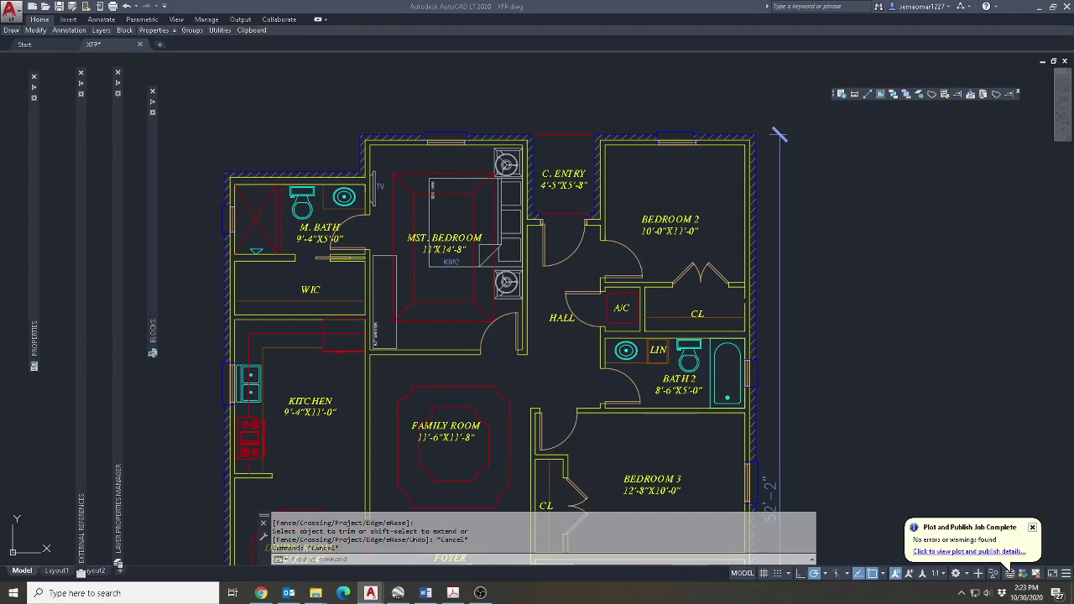
right_click(485, 267)
mouse_move(537, 303)
click(637, 340)
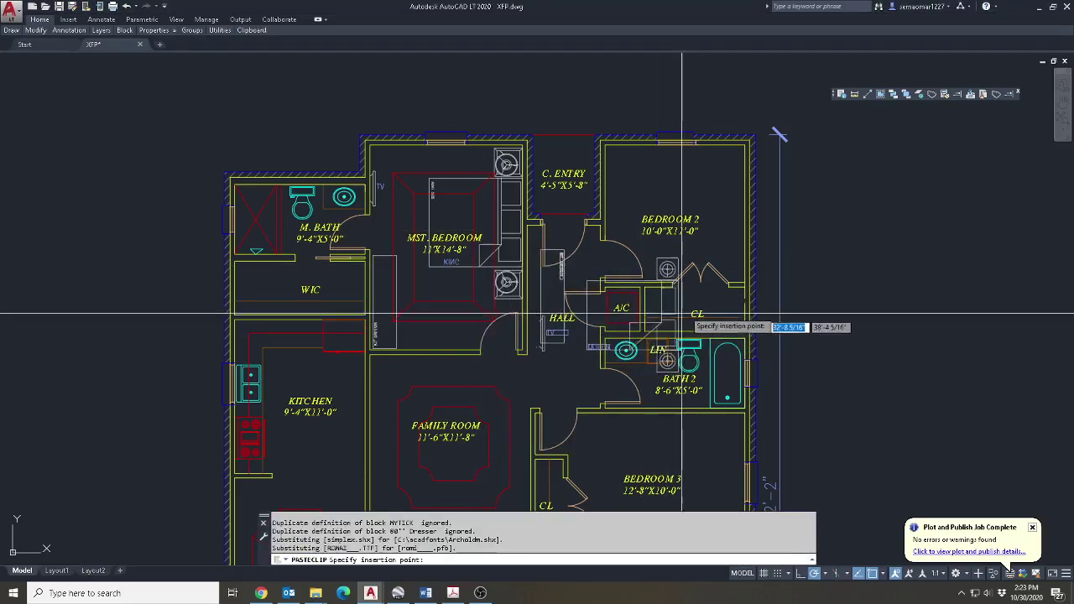
middle_drag(764, 273, 592, 344)
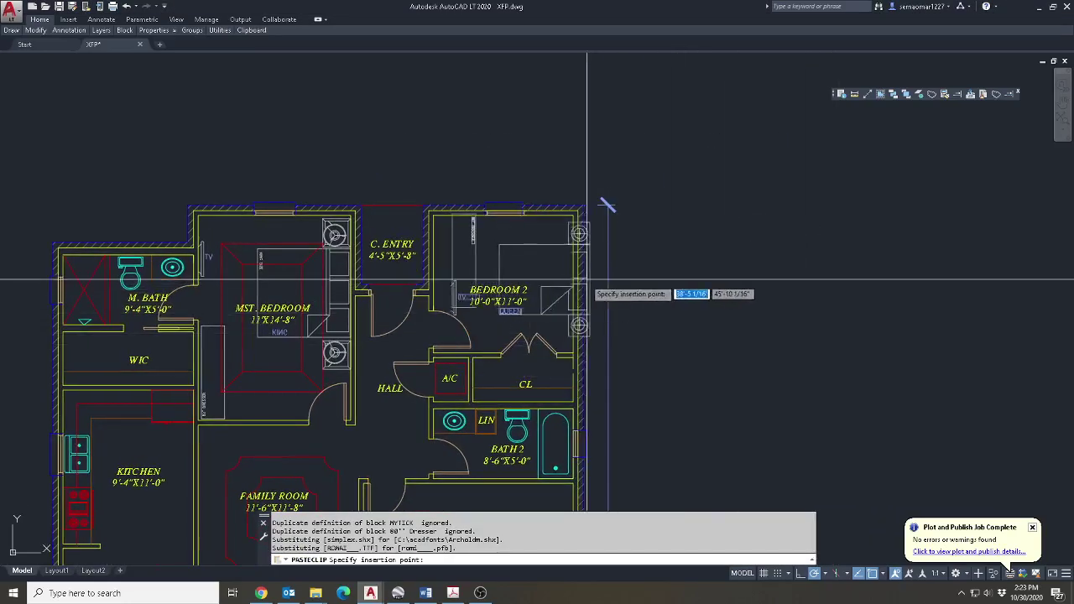
shift+right_click(526, 256)
click(568, 289)
scroll(569, 289, up, 3)
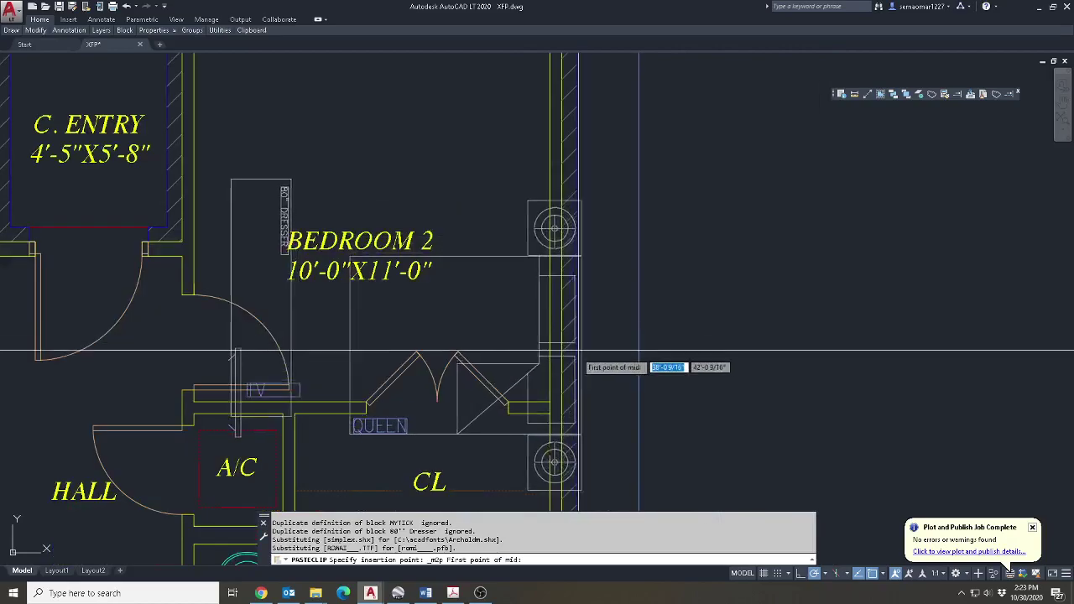
click(556, 403)
scroll(555, 264, down, 3)
scroll(554, 263, up, 5)
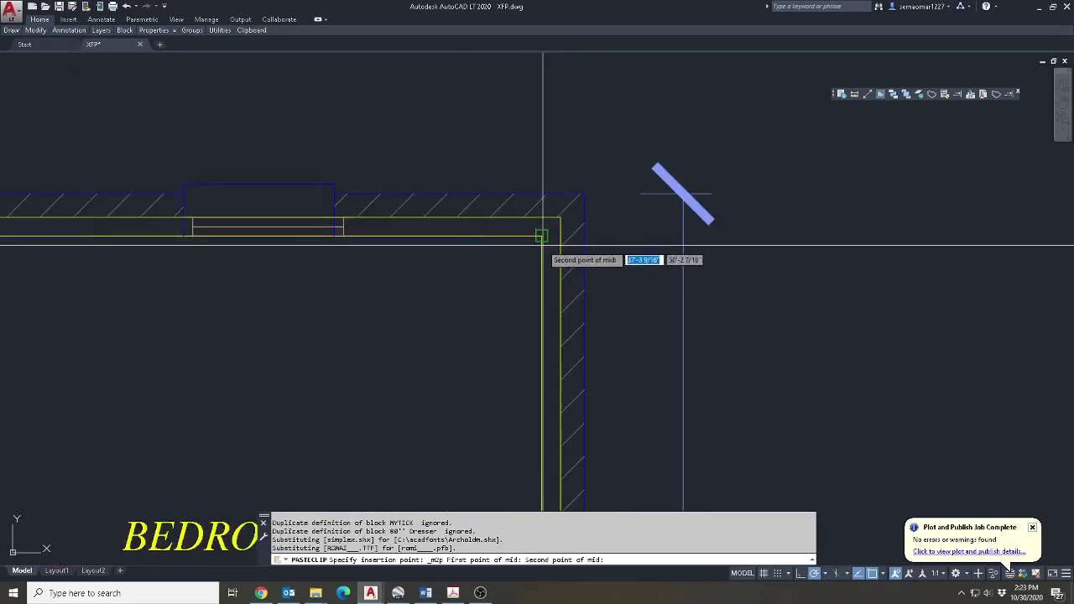
click(550, 233)
scroll(550, 233, down, 4)
Fillet the Bedroom 2 closet's inner front wall line with the exterior wall's inner line to close the corner at zero radius.
key(Escape)
key(Escape)
scroll(571, 386, up, 5)
text(f)
key(Return)
click(554, 346)
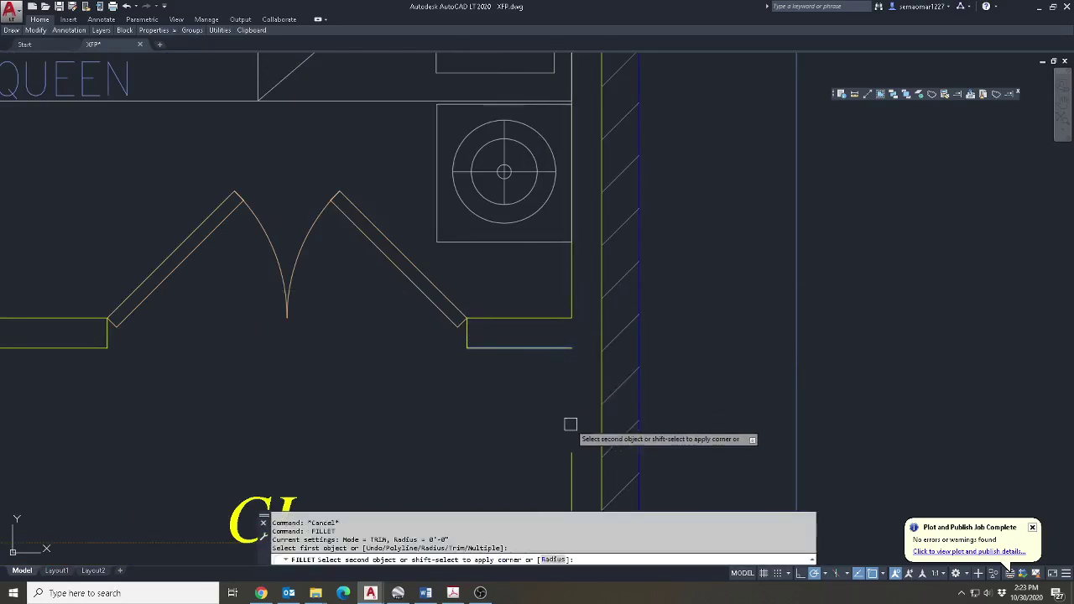
key(Escape)
scroll(553, 361, down, 4)
Move the queen bed and both nightstands up against Bedroom 2's upper window wall.
text(m)
key(Return)
key(Escape)
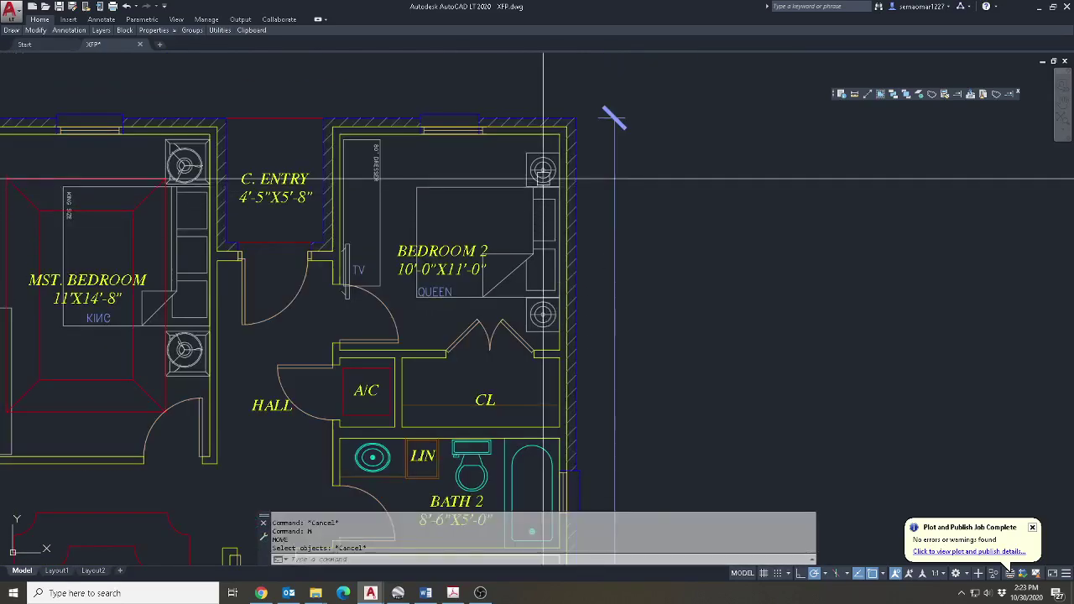
scroll(545, 159, up, 2)
text(m)
key(Return)
click(530, 403)
key(Return)
click(856, 295)
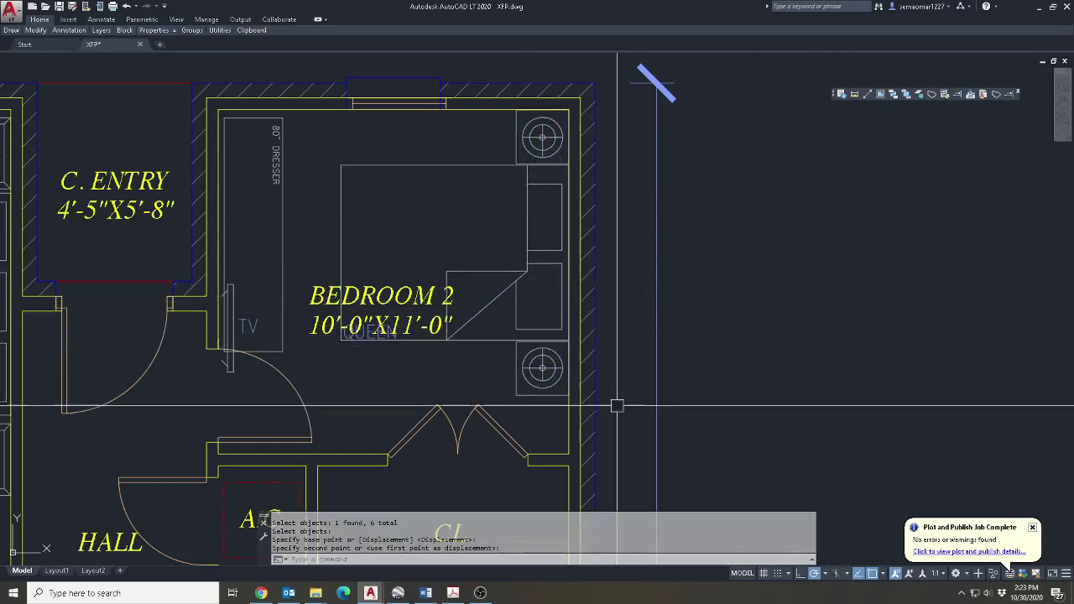
Move the BEDROOM 2 room label up so it clears the QUEEN bed label.
scroll(643, 400, up, 1)
scroll(539, 288, down, 1)
key(Escape)
key(Escape)
text(m)
key(Return)
click(960, 286)
click(960, 238)
key(Escape)
key(Escape)
Measure Bedroom 2's inside depth along the exterior side wall, from the closet wall to the window wall.
click(854, 94)
click(735, 375)
middle_drag(736, 85, 713, 251)
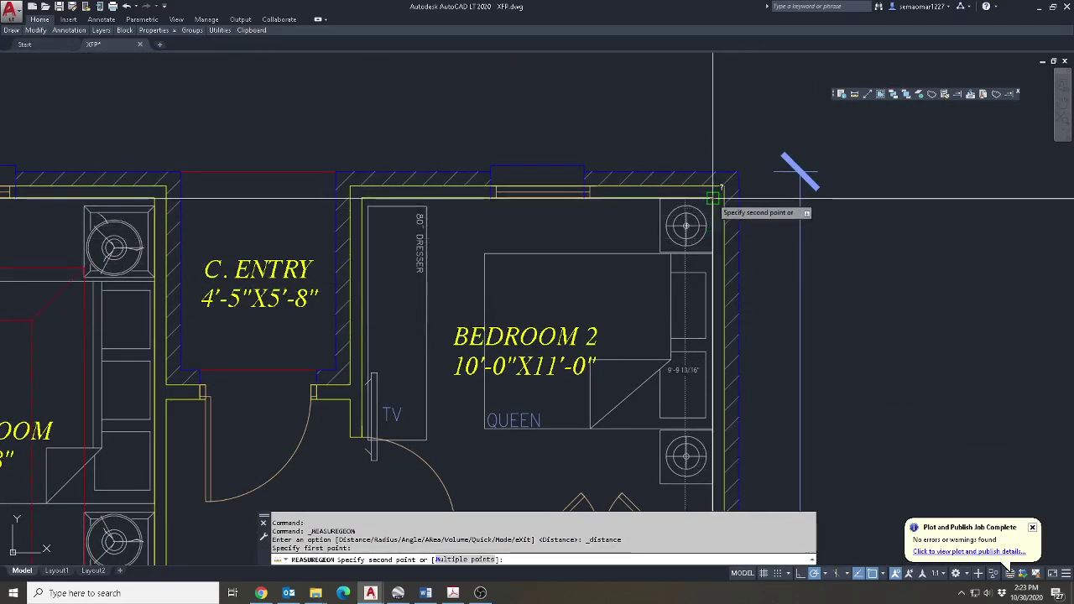
scroll(713, 199, down, 1)
key(Escape)
key(Escape)
scroll(711, 199, down, 1)
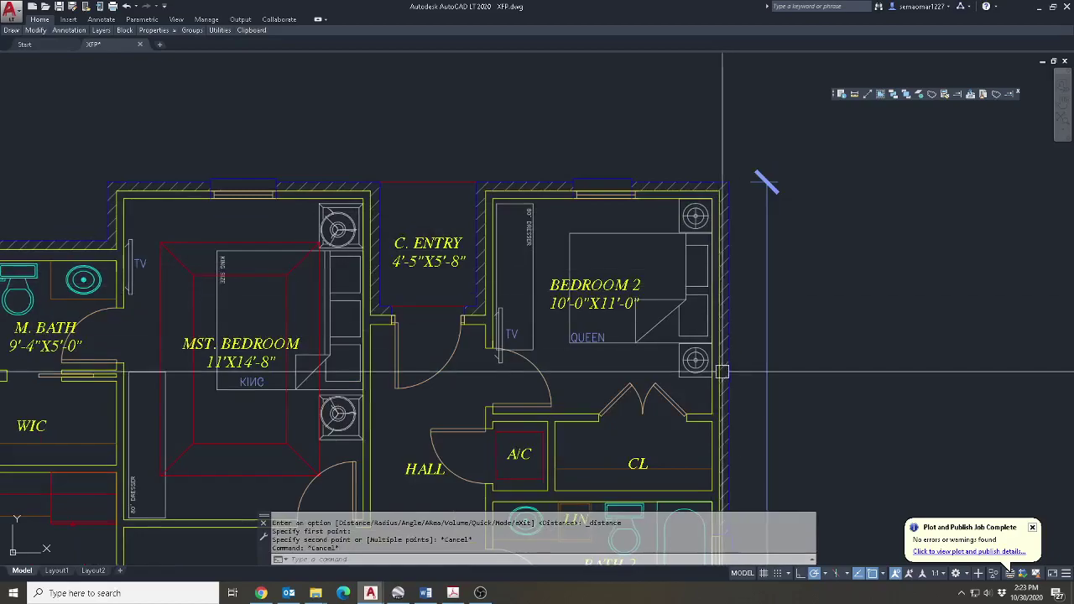
middle_drag(721, 371, 708, 176)
scroll(711, 189, down, 3)
middle_drag(701, 233, 686, 293)
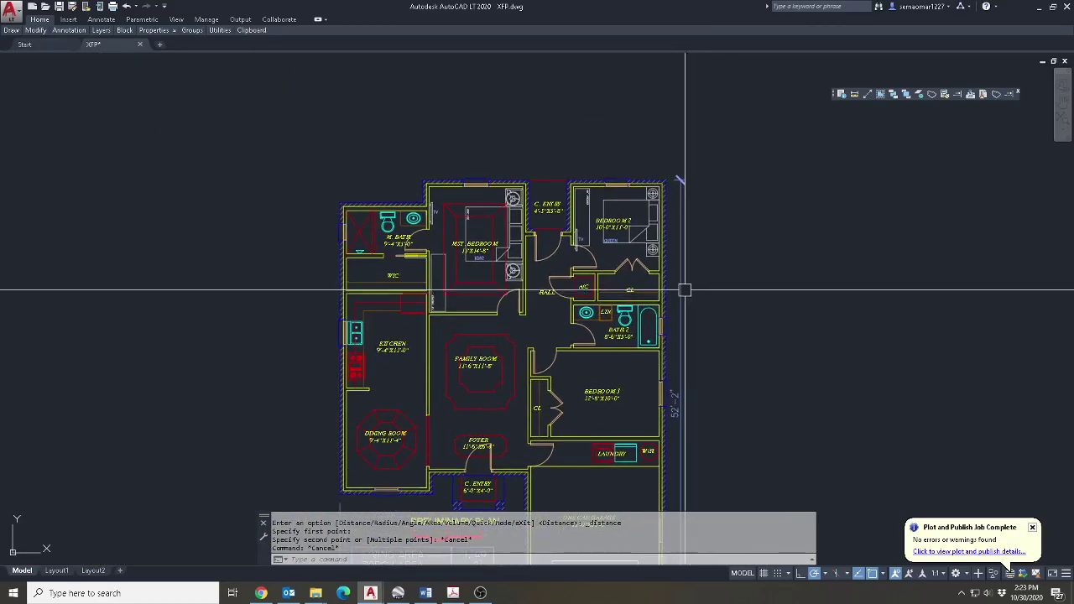
scroll(686, 293, up, 6)
key(Return)
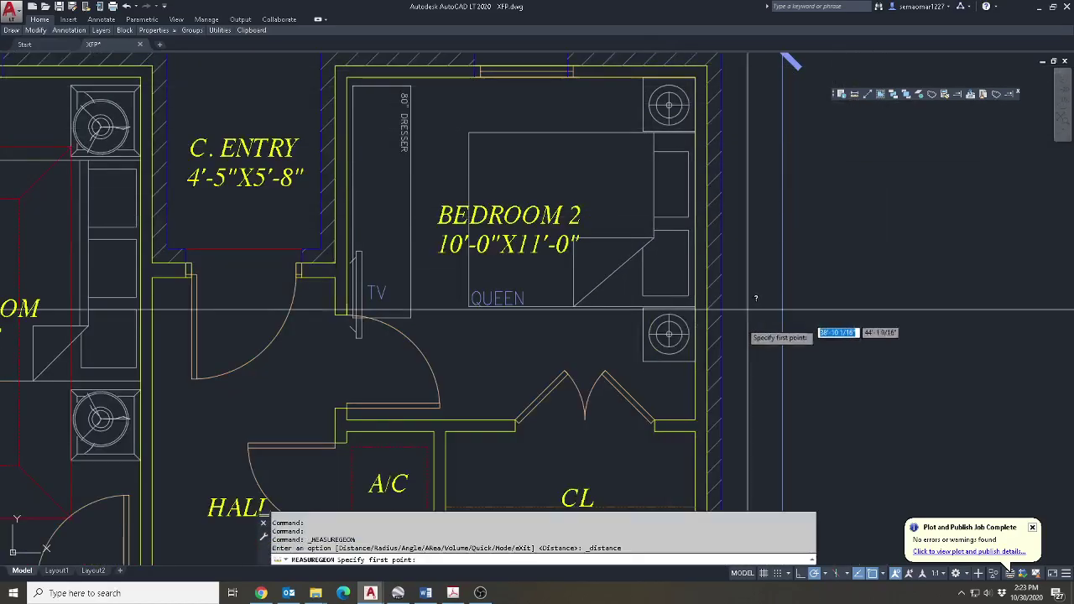
click(696, 419)
key(Escape)
Edit the second dimension in the BEDROOM 2 label to 9'-10".
text(ED)
key(Return)
click(516, 243)
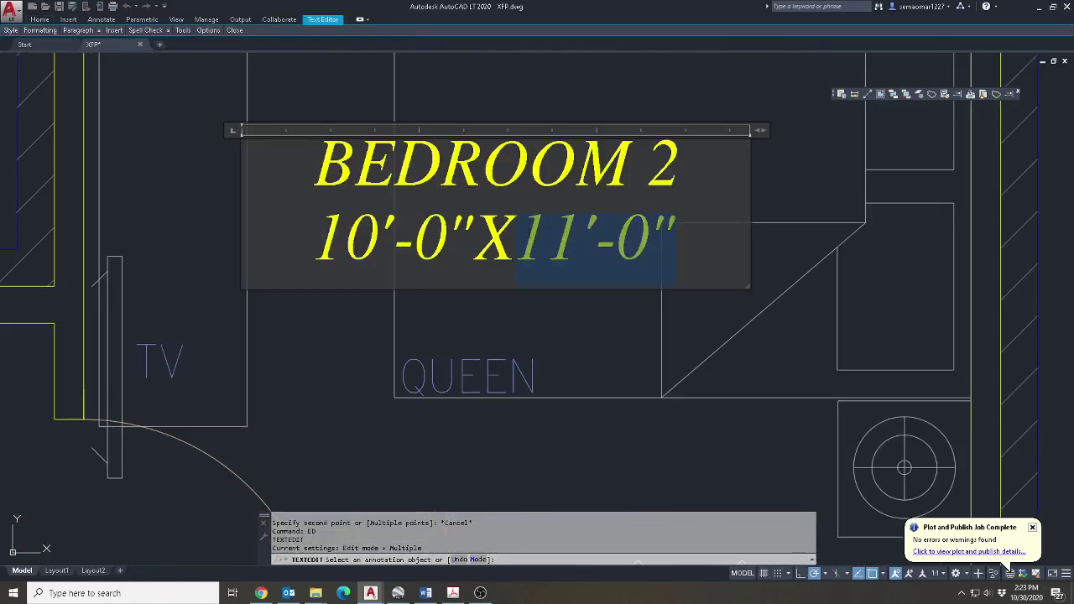
text(9'-10")
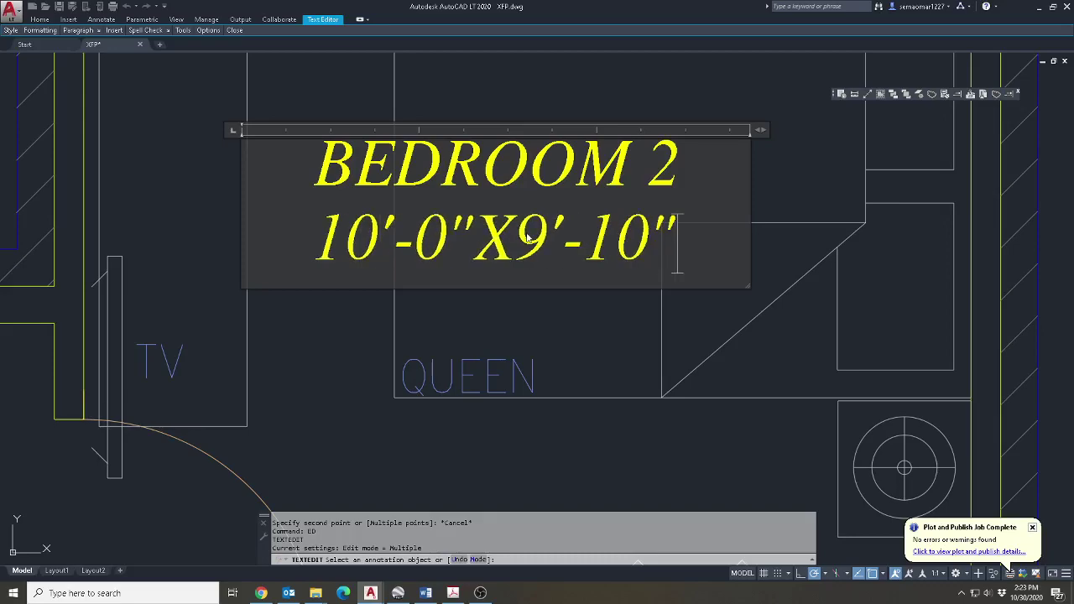
click(550, 320)
key(Return)
Measure Bedroom 2's inside width along the window wall from corner to corner.
click(220, 29)
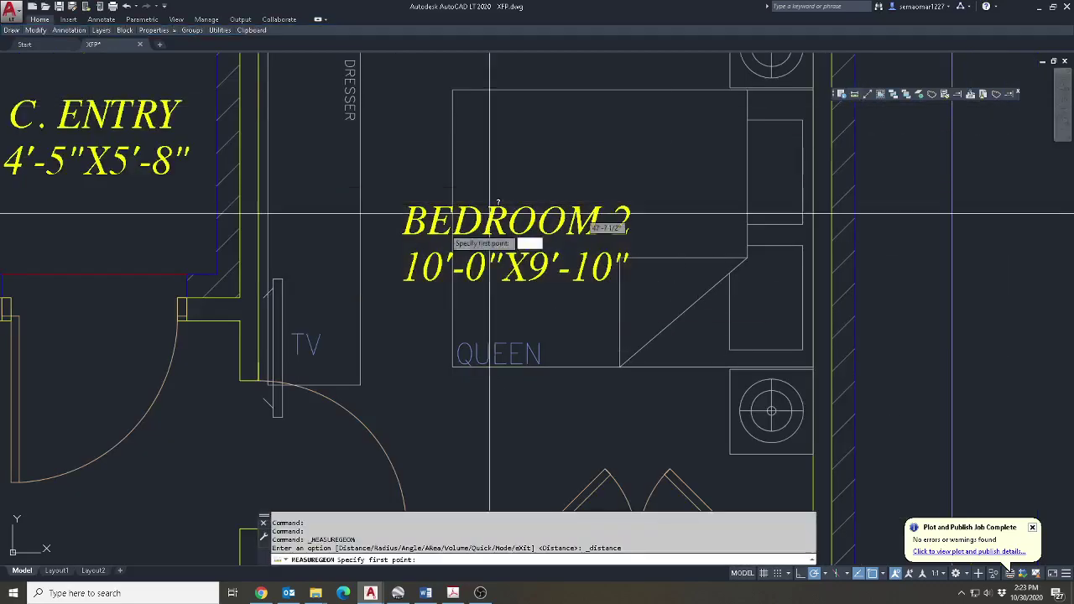
scroll(294, 260, down, 4)
click(271, 165)
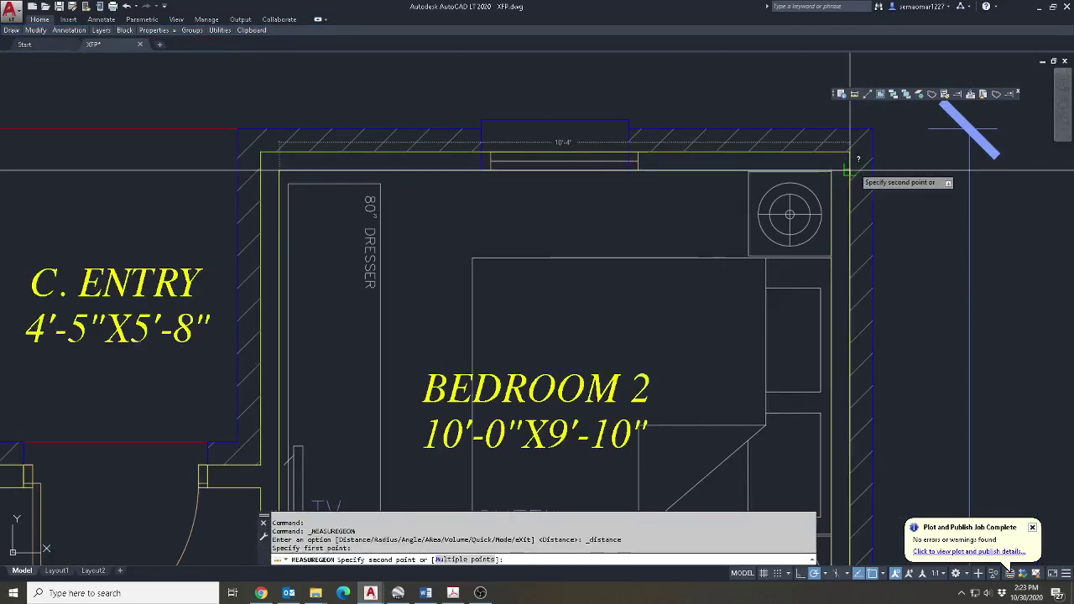
scroll(839, 126, down, 2)
scroll(503, 436, up, 2)
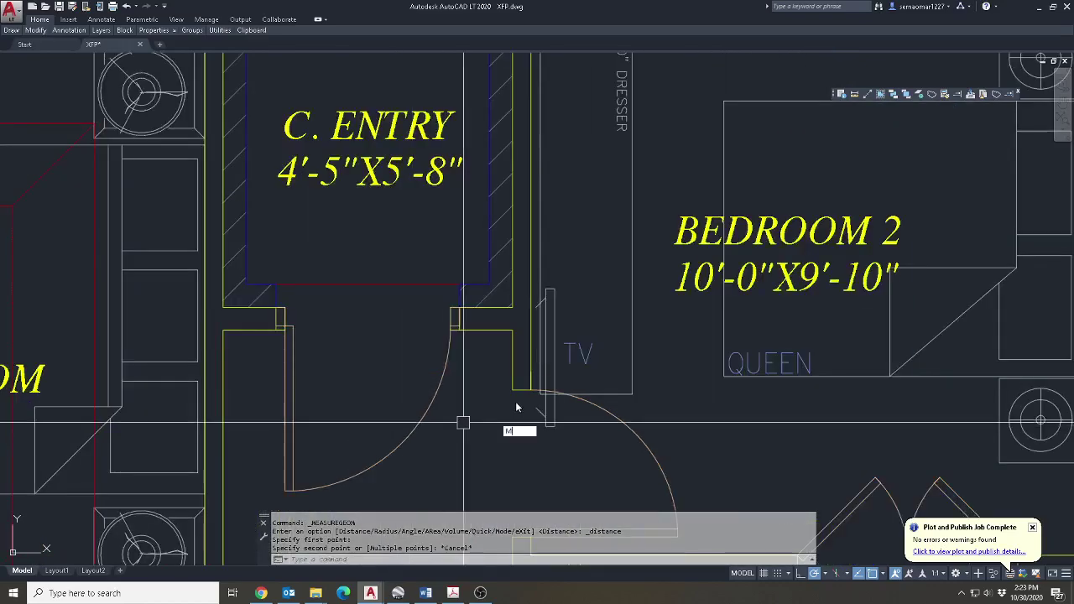
key(Escape)
text(m)
key(Return)
click(523, 452)
click(635, 241)
scroll(625, 240, down, 2)
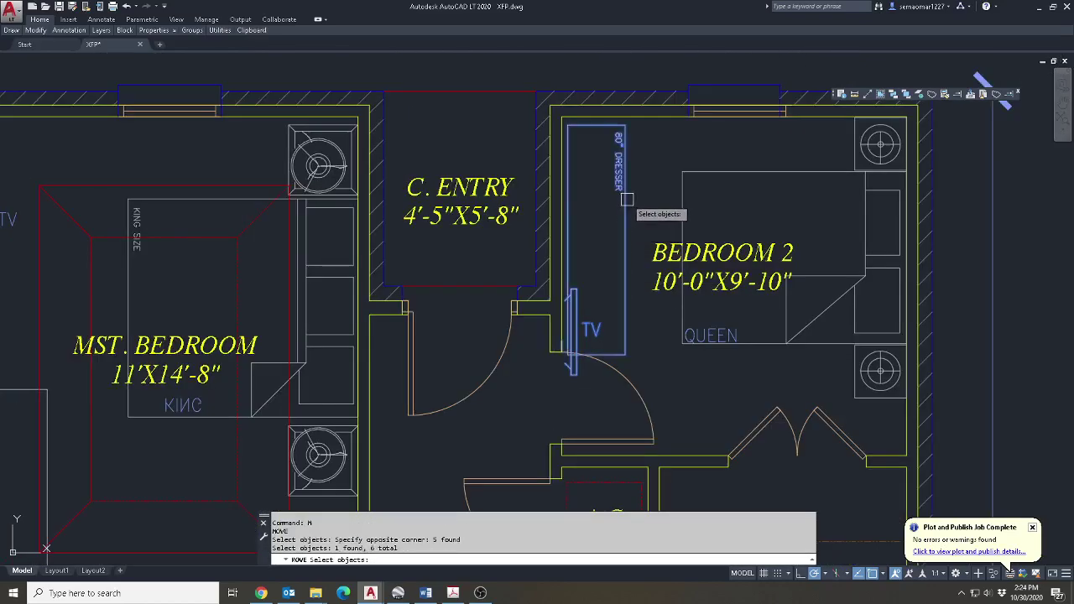
key(Escape)
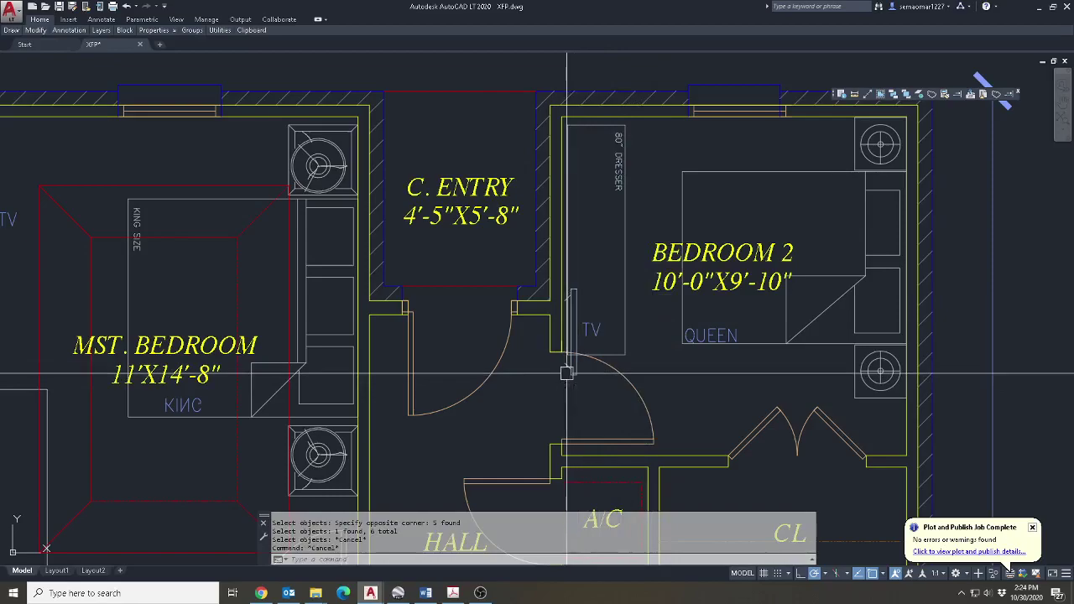
Move the Bedroom 2 TV and its label up about 1 foot along the wall, clear of the door opening.
key(Return)
click(552, 400)
click(602, 275)
scroll(626, 346, up, 4)
key(Return)
click(651, 393)
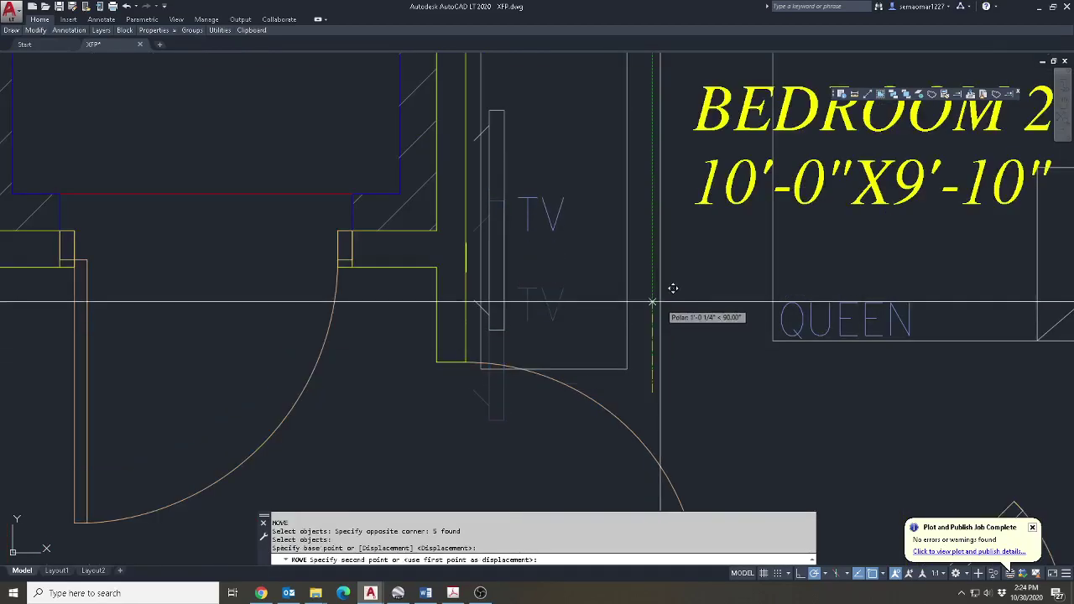
key(Escape)
key(Escape)
scroll(660, 300, down, 4)
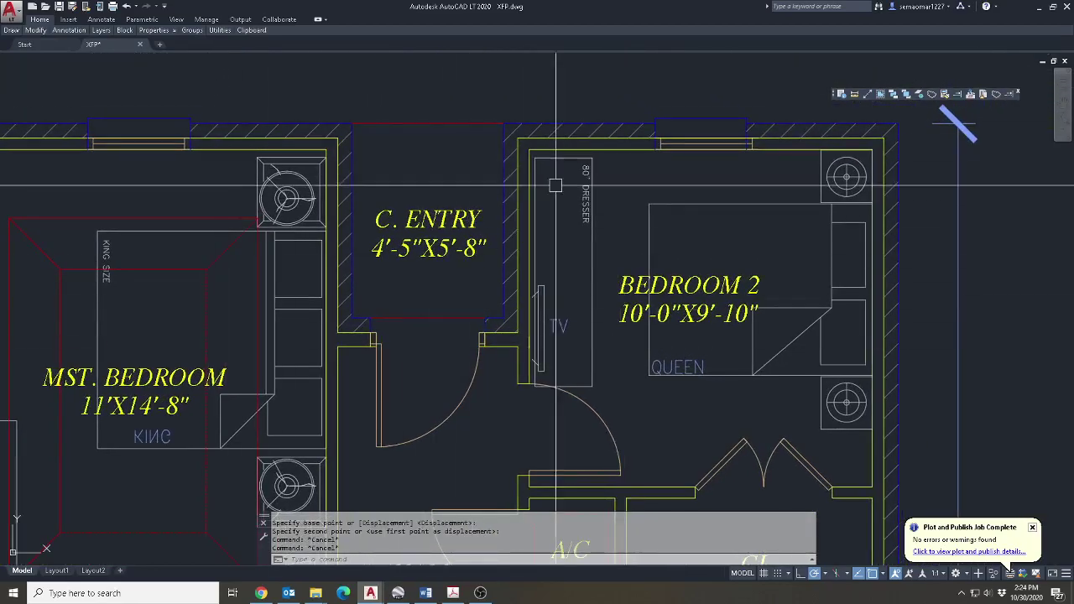
Move the 80" dresser in Bedroom 2 up against the window wall.
text(m)
key(Return)
click(592, 174)
key(Return)
click(623, 176)
click(623, 167)
key(Escape)
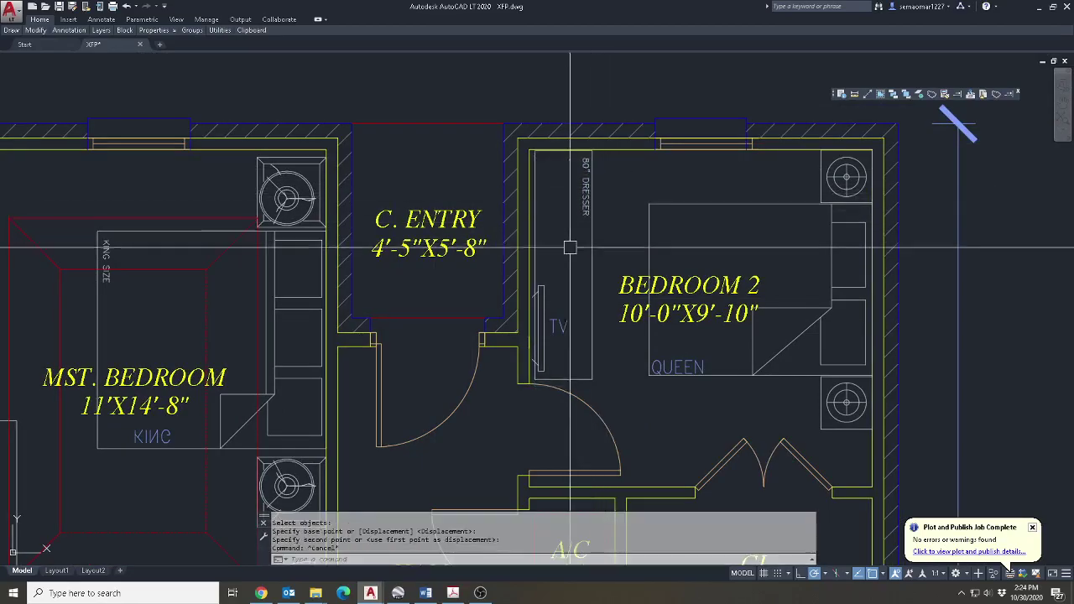
key(Escape)
scroll(602, 232, down, 5)
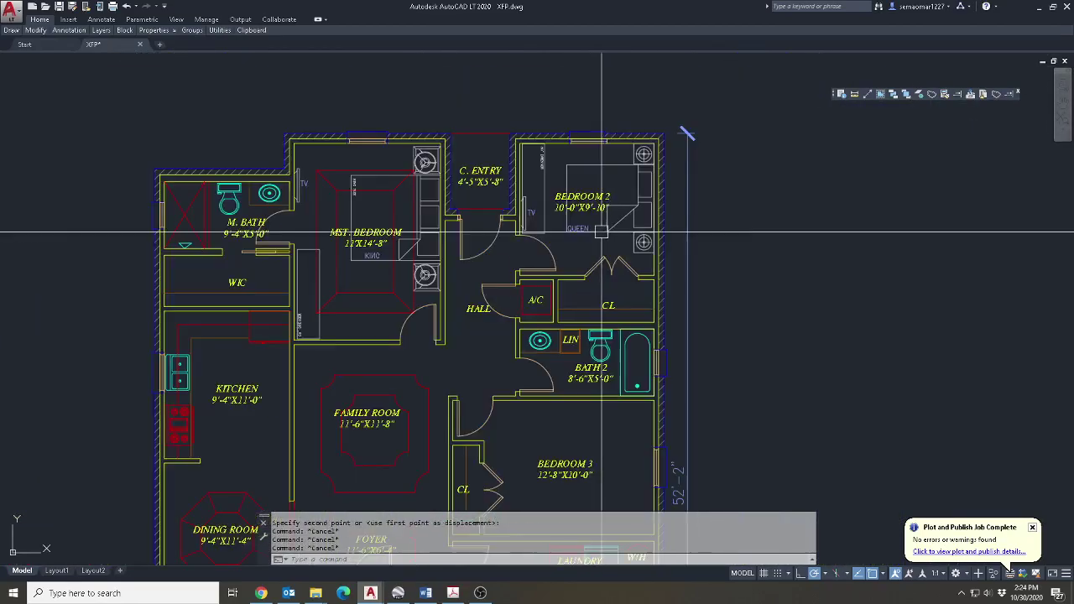
key(Escape)
scroll(663, 202, down, 6)
scroll(642, 204, up, 4)
mouse_move(38, 32)
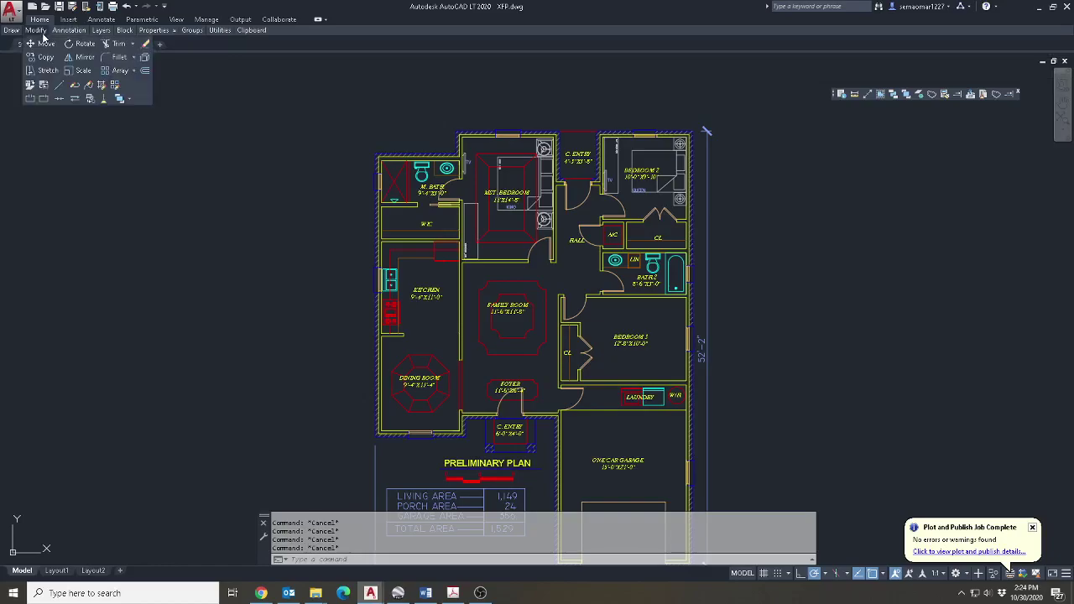
click(49, 57)
scroll(643, 172, up, 6)
key(Escape)
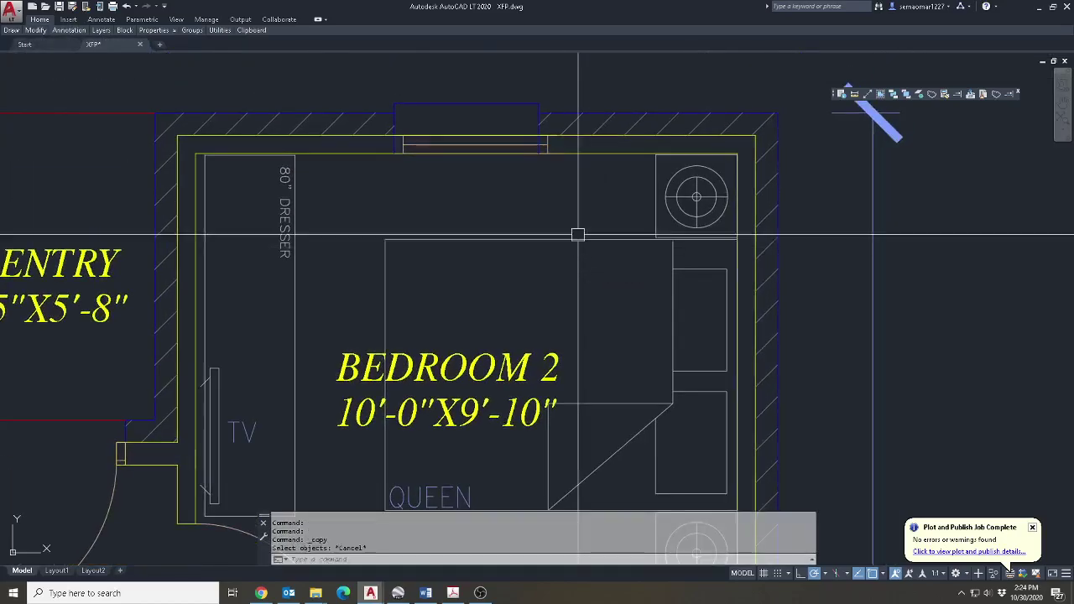
Inspect how the Bedroom 2 window lines up with its exterior opening outline and measure the outline's width.
scroll(505, 157, up, 4)
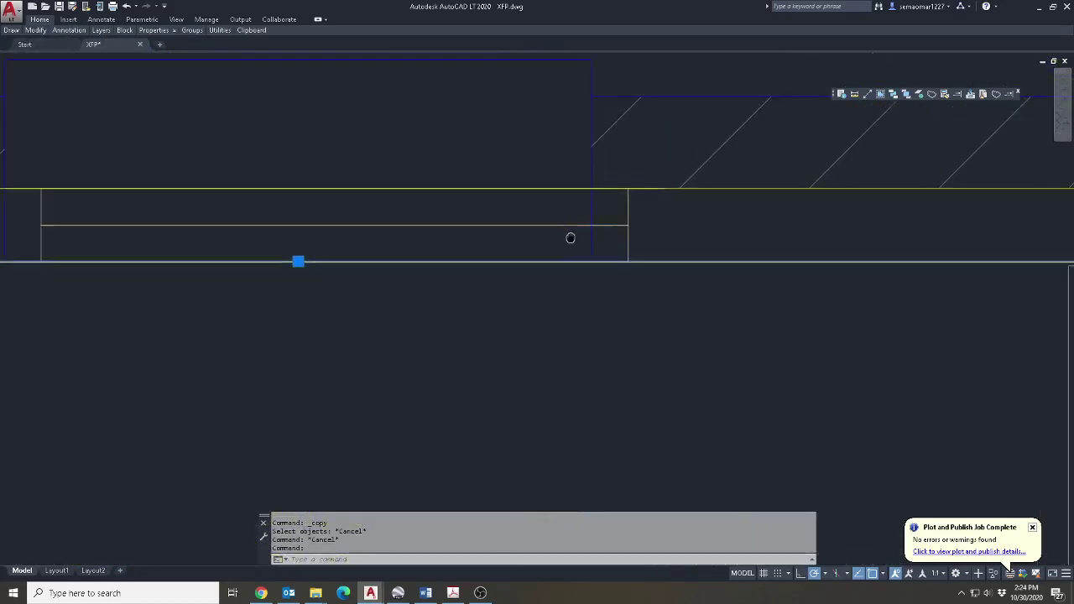
scroll(565, 221, down, 3)
key(Escape)
scroll(484, 282, up, 5)
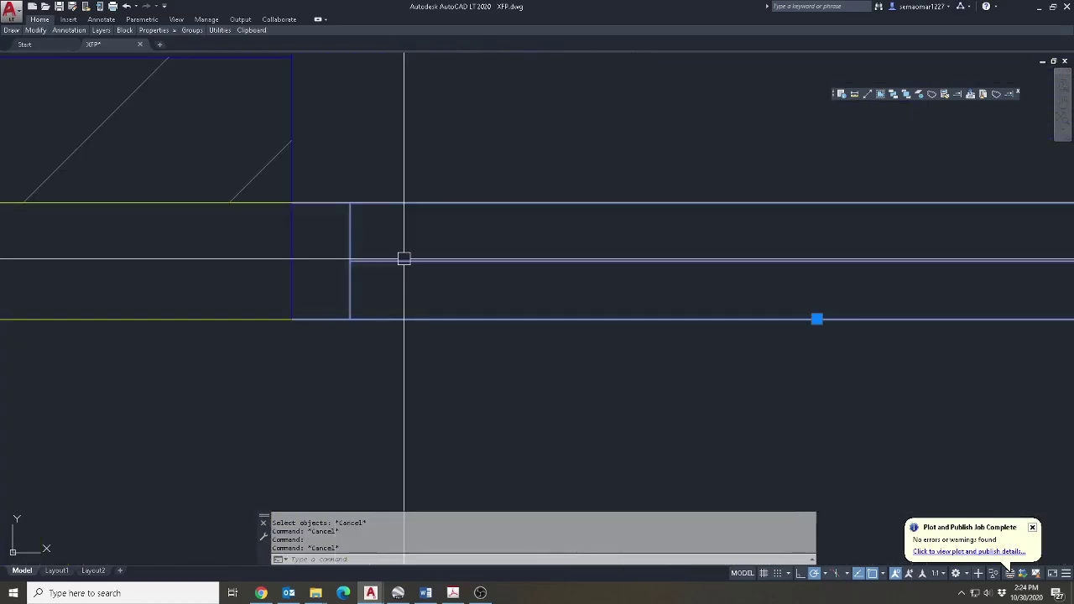
scroll(366, 271, down, 6)
scroll(587, 283, up, 2)
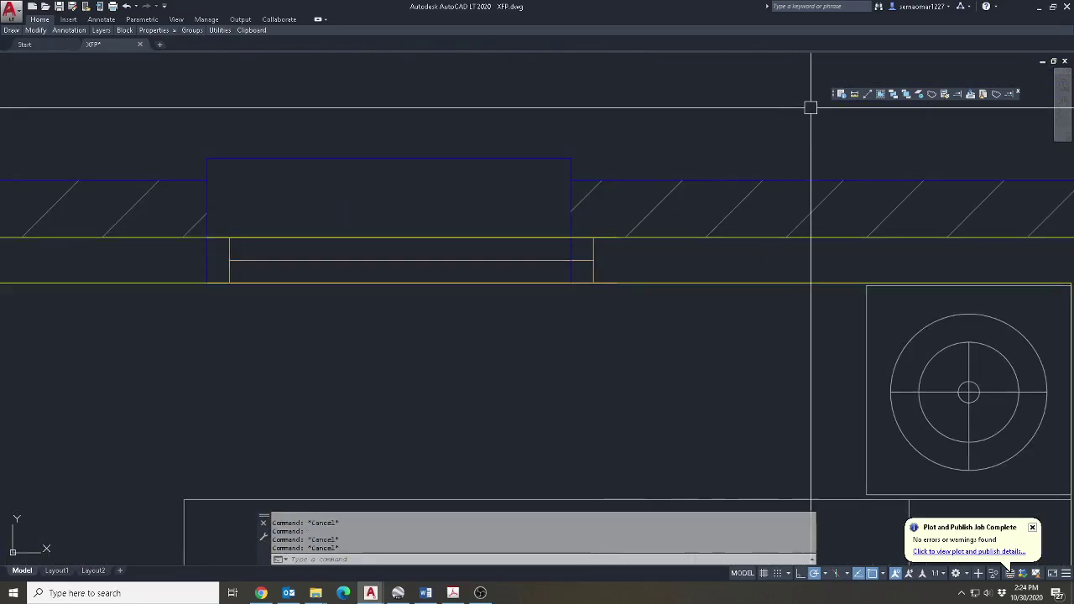
click(850, 92)
click(571, 157)
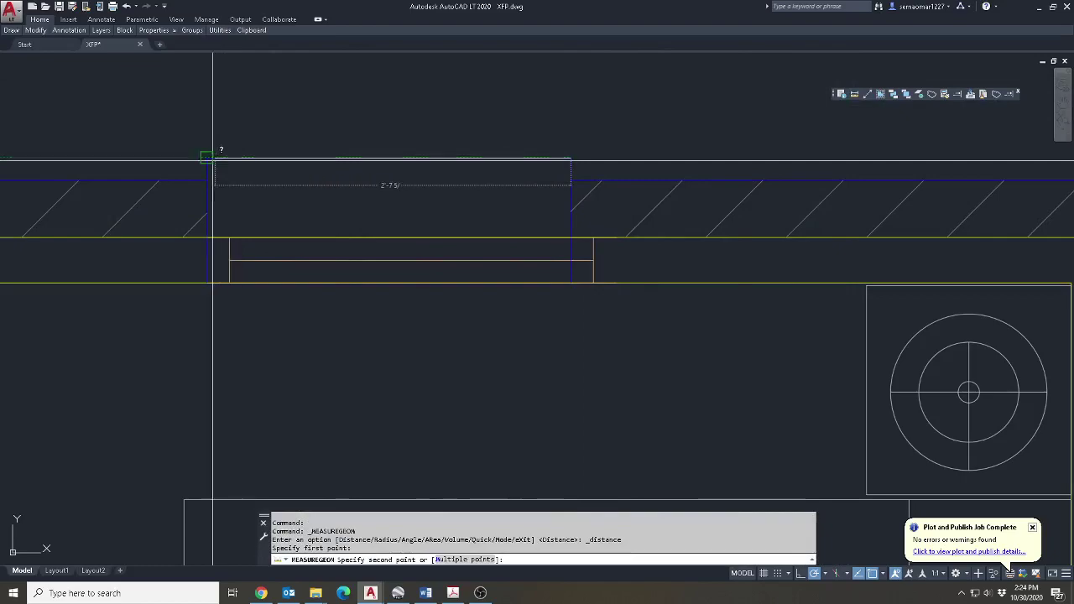
key(Escape)
key(Escape)
Stretch the exterior opening outline's right side past the Bedroom 2 window, leaving the same margin as on its left side.
mouse_move(27, 30)
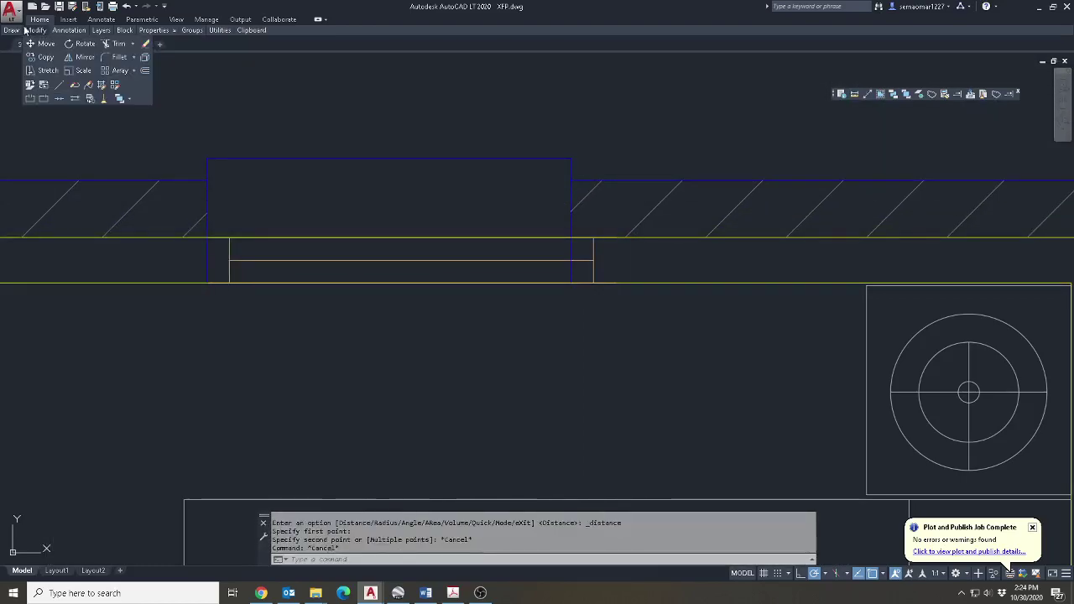
click(48, 72)
click(577, 138)
click(533, 329)
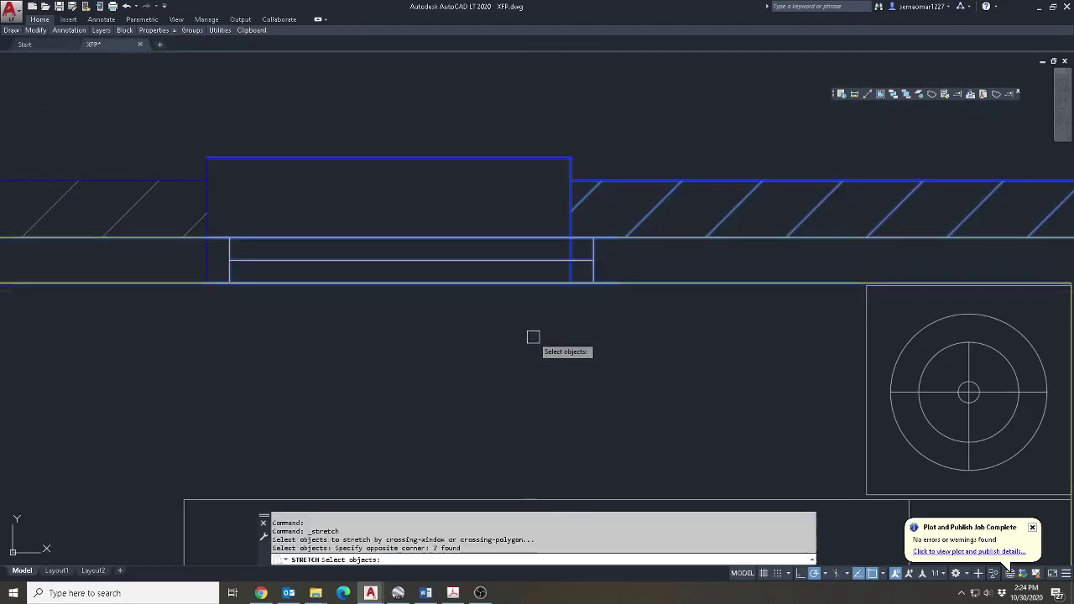
scroll(534, 336, up, 4)
text(R)
key(Return)
click(562, 230)
click(606, 285)
key(Return)
click(595, 310)
key(Escape)
key(Escape)
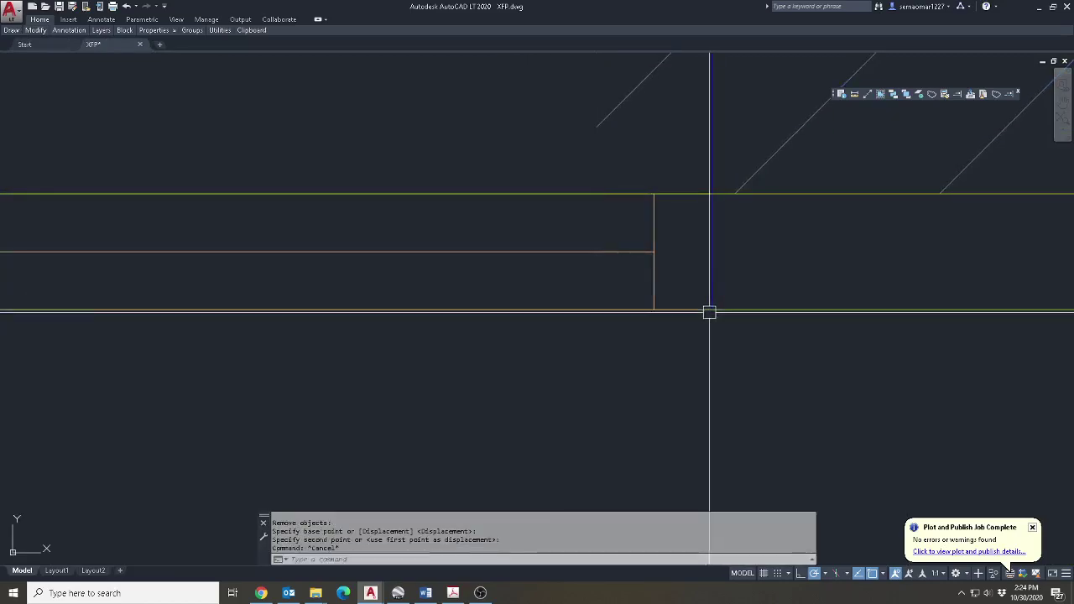
Trim the wall hatch back to the new right edge of the Bedroom 2 window's exterior outline.
scroll(718, 277, down, 3)
text(tr)
key(Return)
click(690, 196)
key(Return)
scroll(663, 224, down, 3)
scroll(696, 232, up, 4)
key(Escape)
key(Escape)
click(695, 234)
key(Escape)
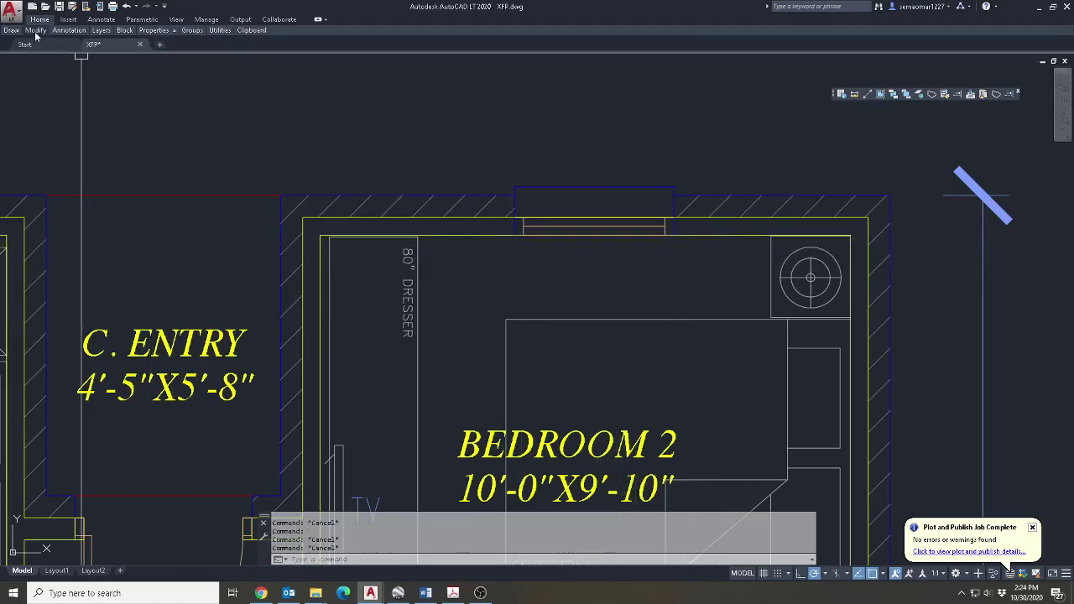
Stretch the Bedroom 2 window and its exterior outline leftward so they centre on the midpoint of the inside wall line.
click(35, 35)
click(38, 70)
click(693, 163)
click(575, 242)
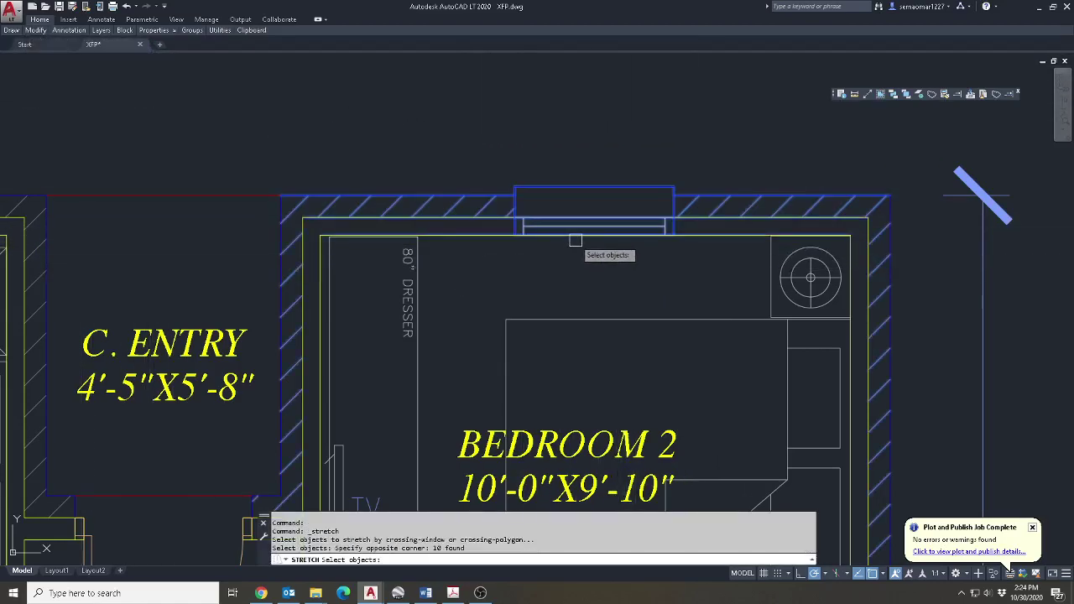
scroll(575, 242, up, 4)
key(Return)
click(625, 226)
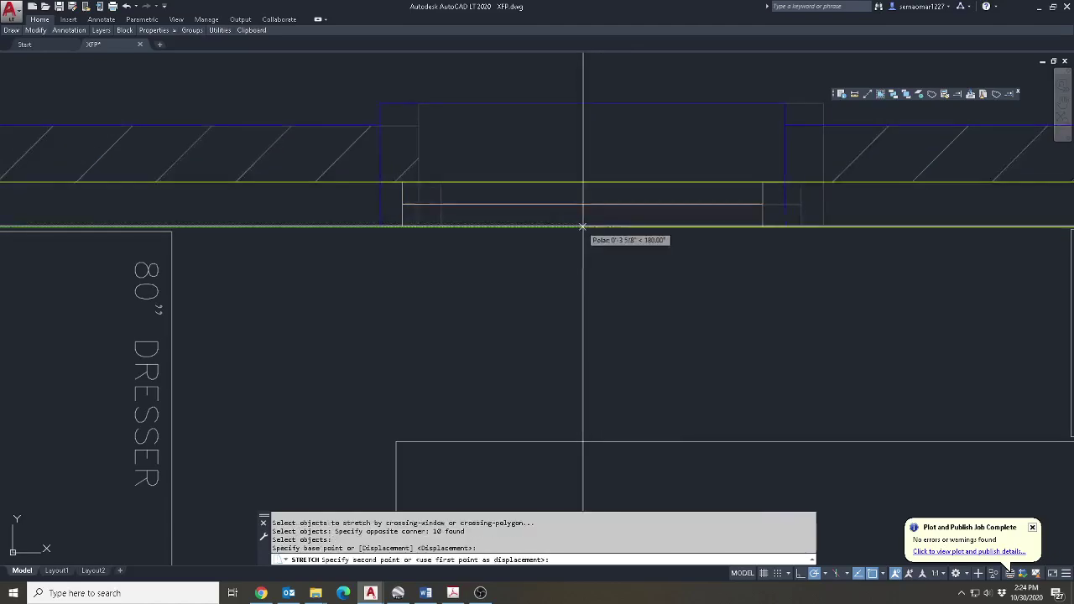
click(598, 227)
scroll(724, 235, down, 4)
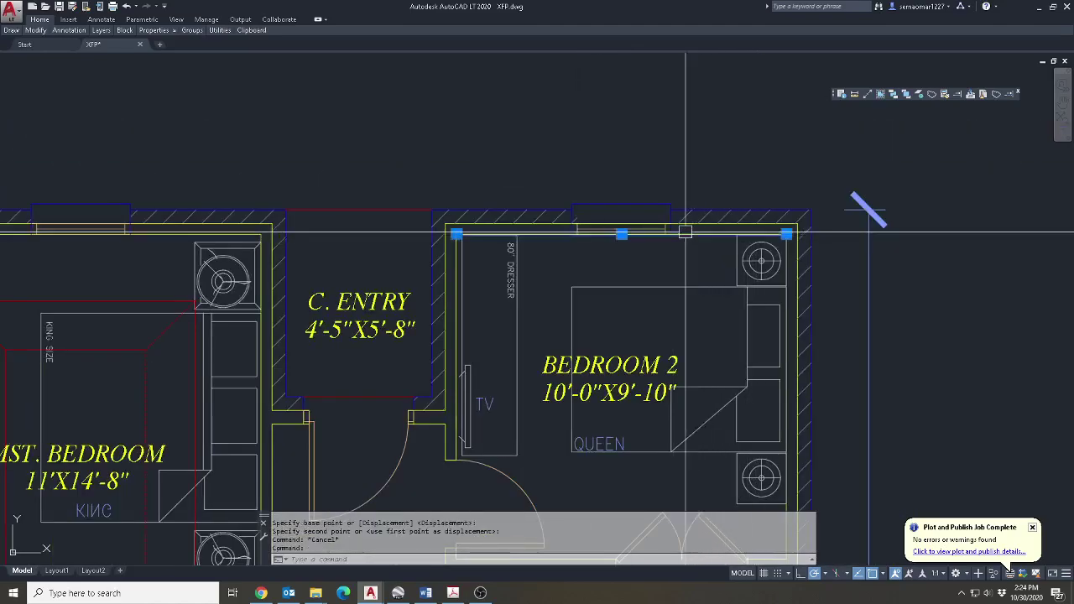
Stretch the end of the hatch right of the Bedroom 2 window to meet the exterior outline.
scroll(687, 234, up, 3)
click(684, 182)
click(659, 176)
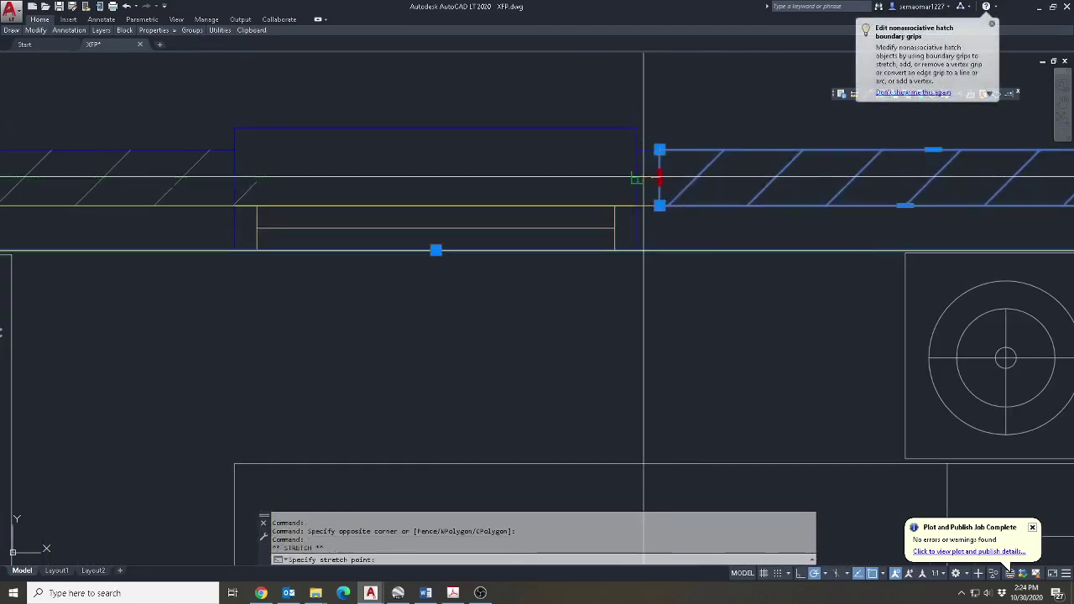
key(Escape)
Trim the left wall hatch where it crosses into the Bedroom 2 window's exterior outline.
text(tr)
key(Return)
click(249, 168)
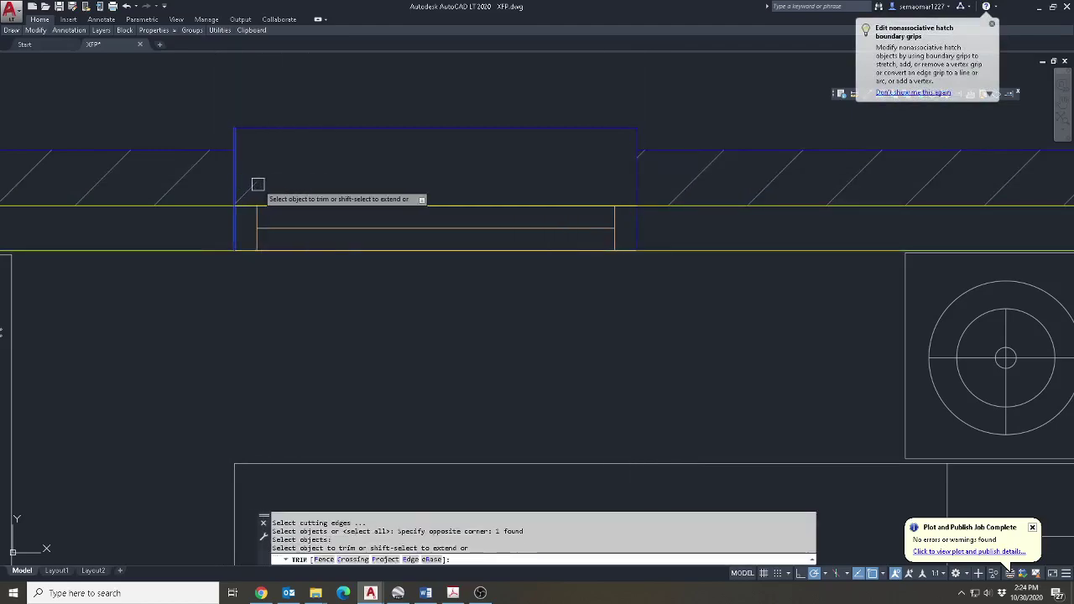
key(Escape)
key(Escape)
click(714, 187)
click(604, 168)
scroll(608, 248, down, 5)
key(Escape)
key(Escape)
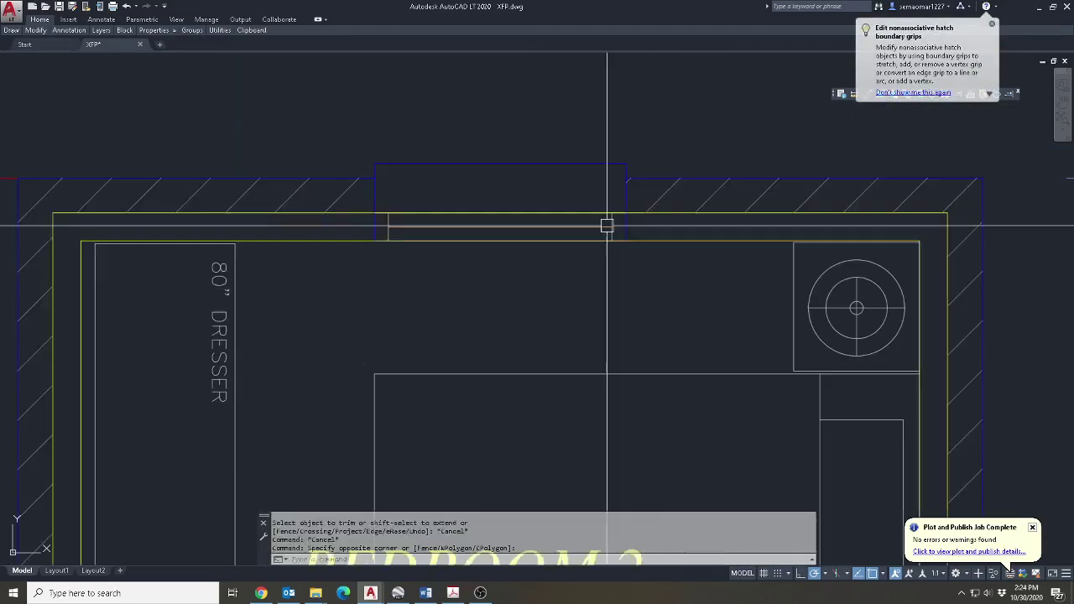
Copy the Bedroom 2 queen bed, its label and nightstands into the empty space outside Bedroom 3.
mouse_move(614, 267)
middle_down()
mouse_move(588, 176)
mouse_move(537, 101)
middle_up()
scroll(522, 293, down, 3)
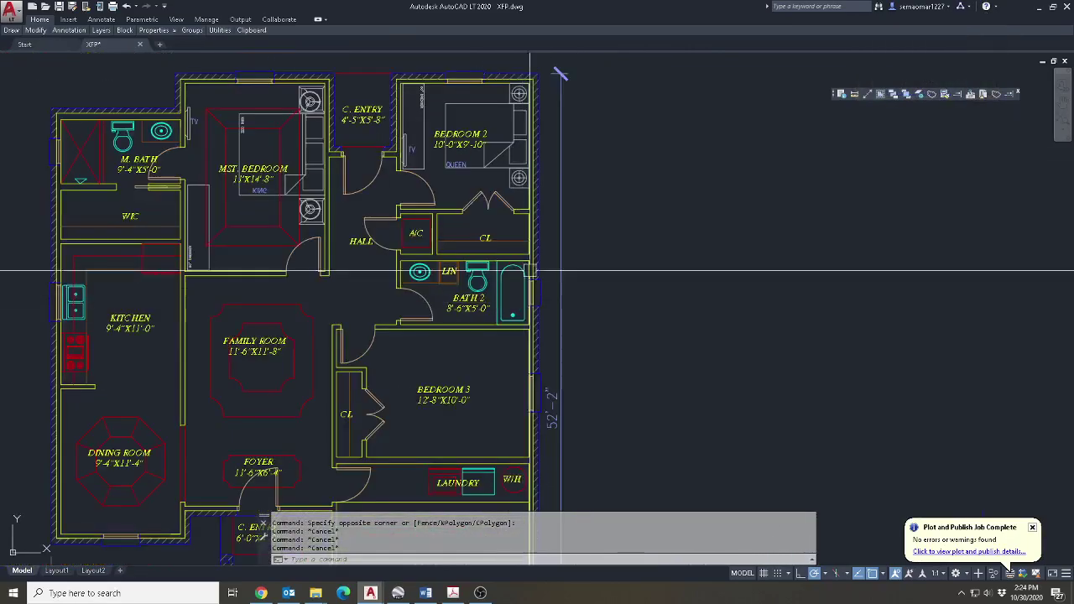
key(Escape)
mouse_move(34, 32)
click(46, 57)
scroll(537, 113, up, 5)
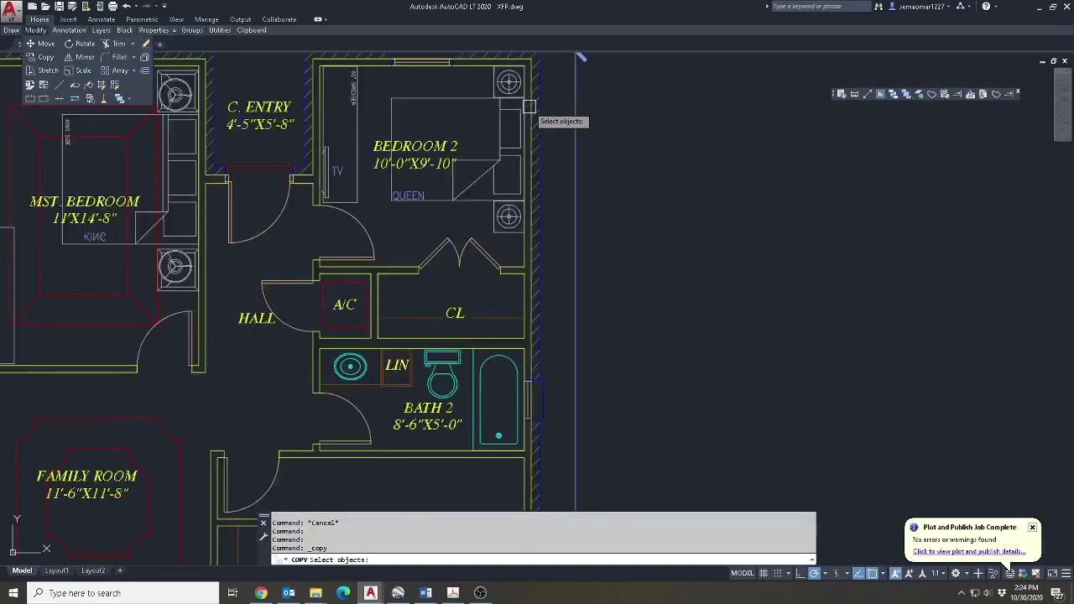
click(481, 147)
click(305, 405)
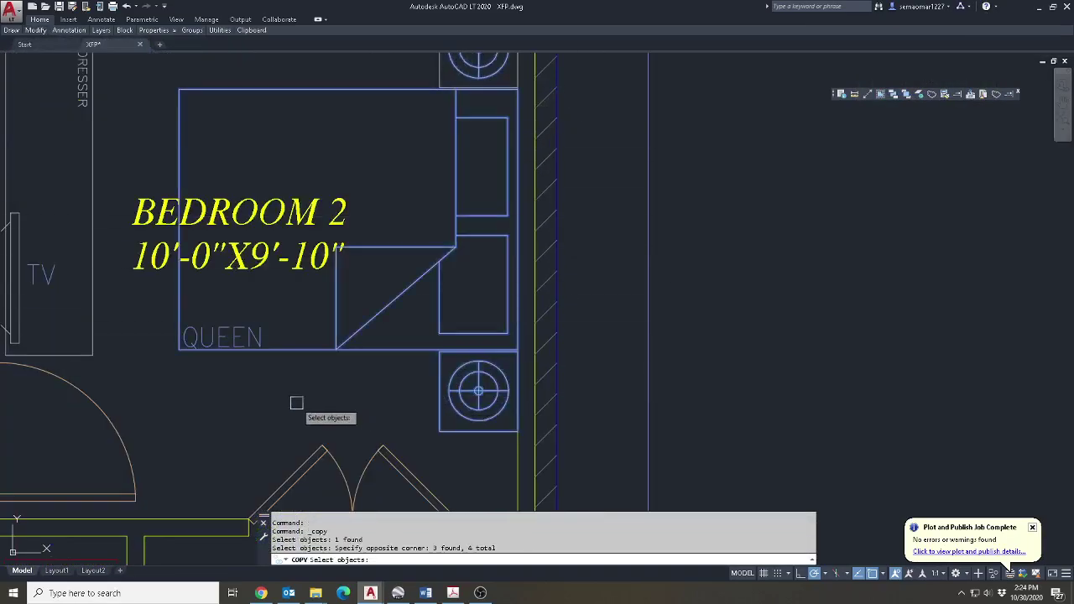
scroll(343, 314, down, 5)
key(Return)
click(415, 279)
middle_drag(423, 354, 520, 118)
middle_drag(505, 459, 513, 230)
middle_drag(599, 247, 478, 272)
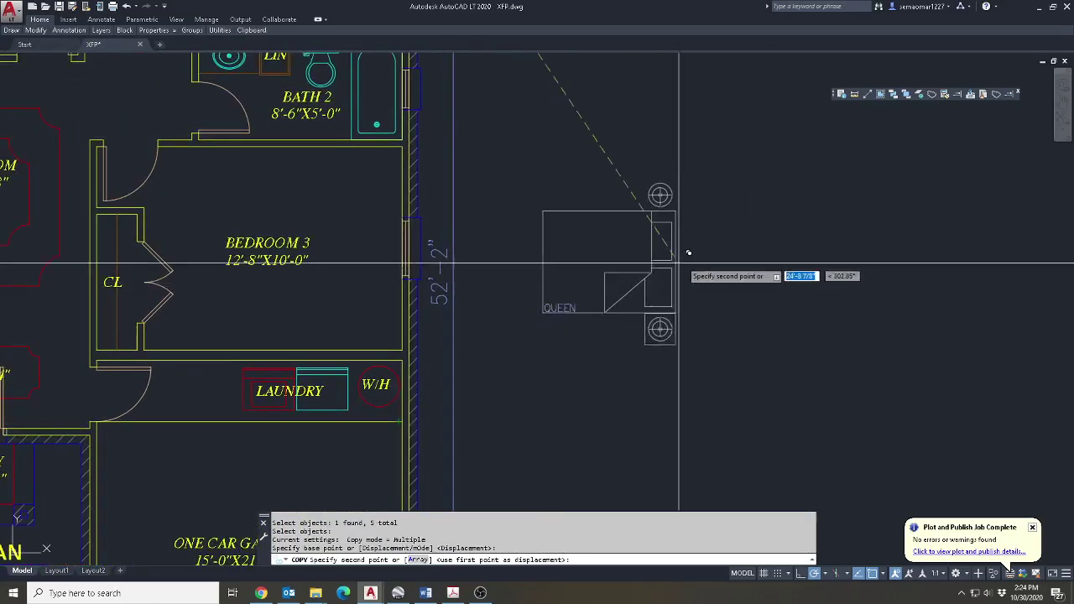
click(691, 256)
key(Escape)
Rotate the copied bed set 90 degrees clockwise so the pillows face down the plan.
text(O)
key(Return)
click(731, 158)
click(542, 370)
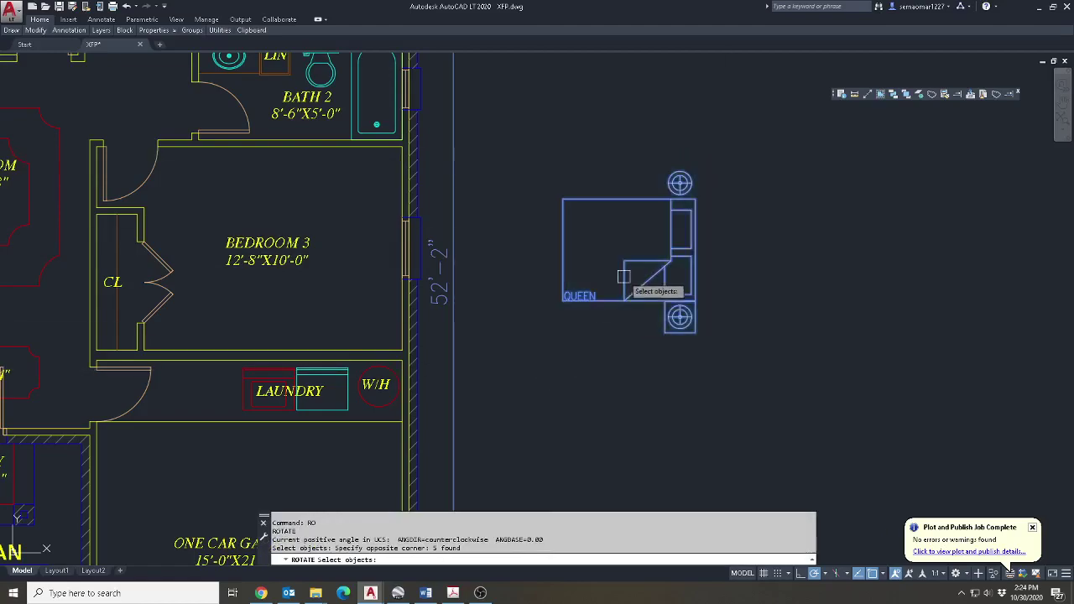
scroll(624, 282, up, 2)
key(Return)
click(641, 210)
click(644, 260)
Cancel moving the incomplete bed set and undo its rotation and copy.
text(M)
key(Return)
click(719, 125)
click(481, 369)
key(Escape)
key(Escape)
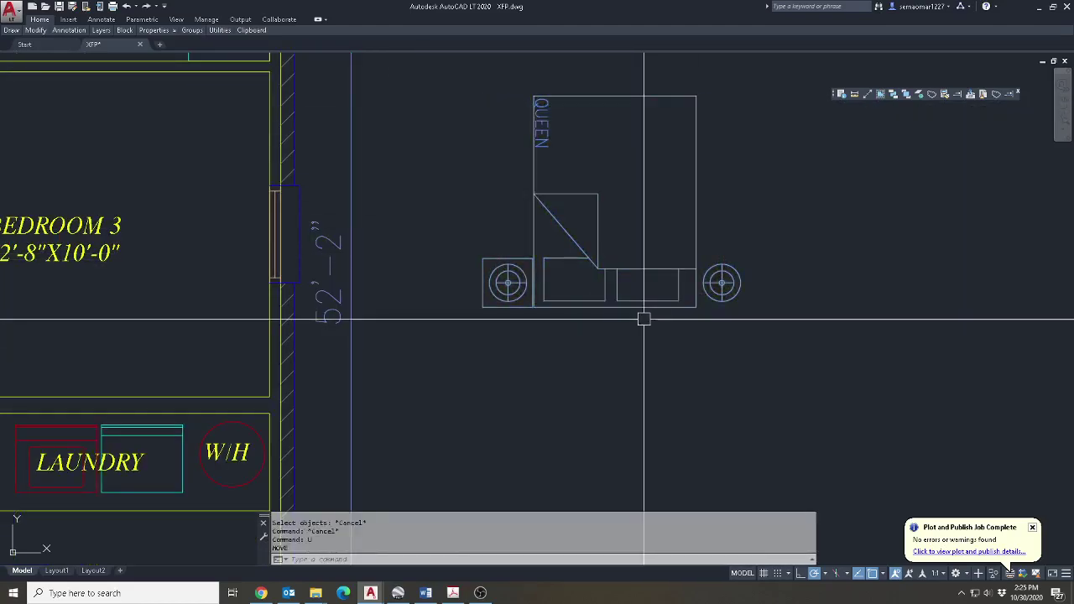
text(u)
key(Return)
Copy the Bedroom 2 queen bed, its label and both complete nightstands with lamps to the empty space outside Bedroom 3.
click(35, 31)
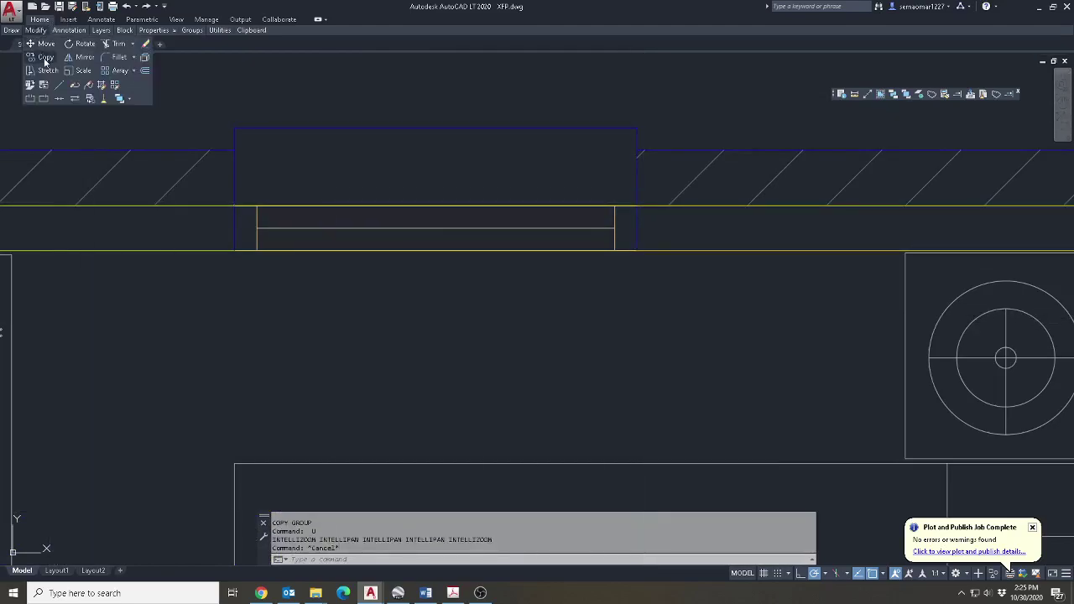
click(38, 60)
scroll(750, 259, down, 3)
scroll(610, 188, up, 5)
scroll(610, 188, down, 5)
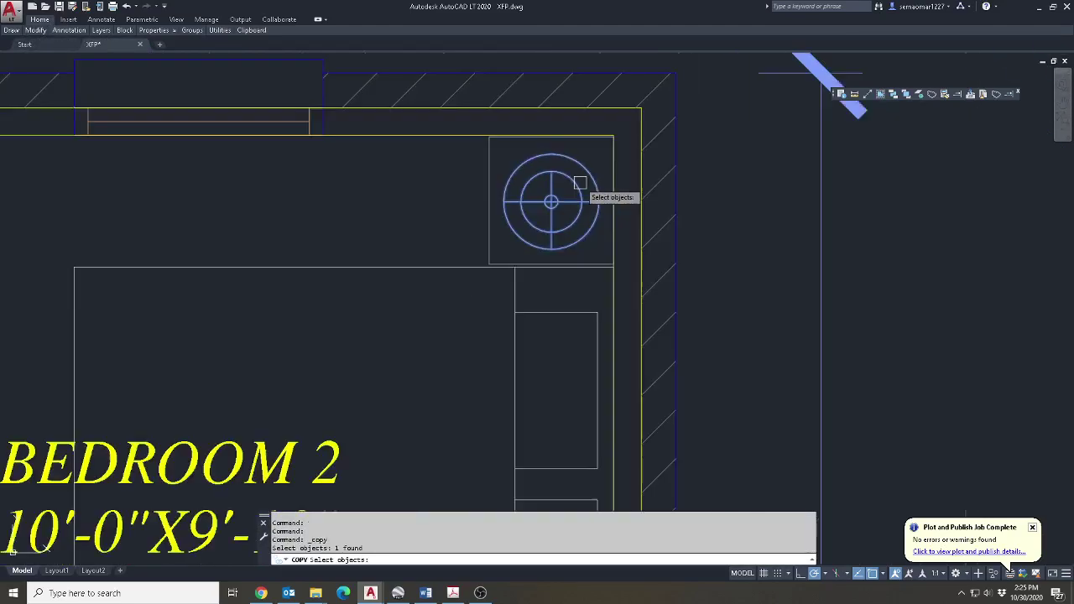
scroll(588, 168, up, 3)
click(588, 163)
scroll(562, 262, down, 5)
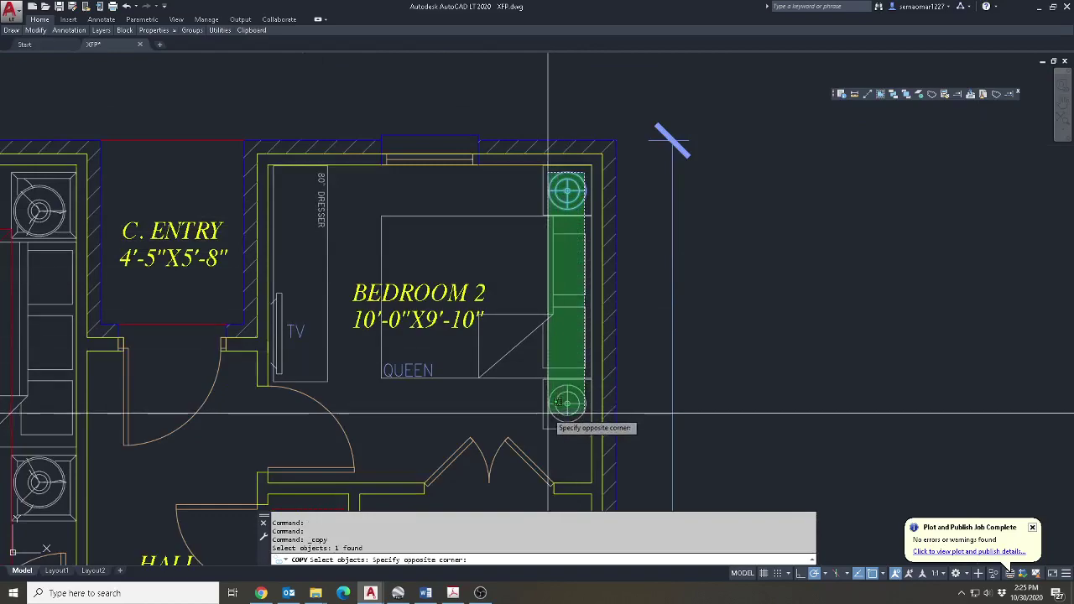
click(546, 411)
click(366, 414)
click(490, 340)
scroll(493, 342, down, 5)
key(Return)
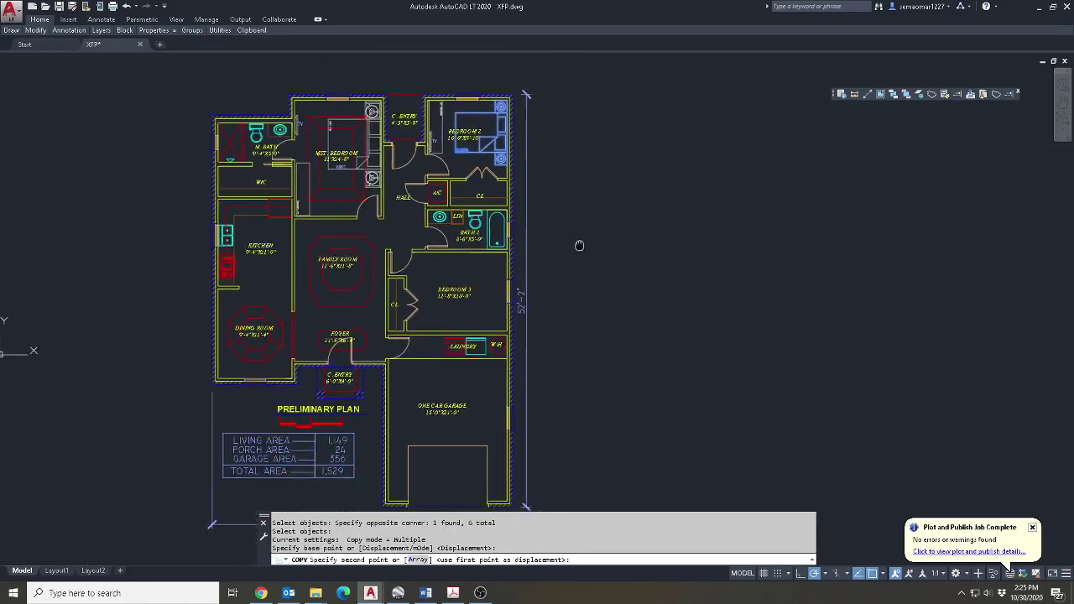
click(487, 117)
scroll(594, 247, up, 5)
click(593, 260)
key(Escape)
key(Escape)
key(Escape)
Rotate the complete copied bed set 90 degrees clockwise, placing the headboard at the lower end.
text(RO)
key(Return)
click(681, 158)
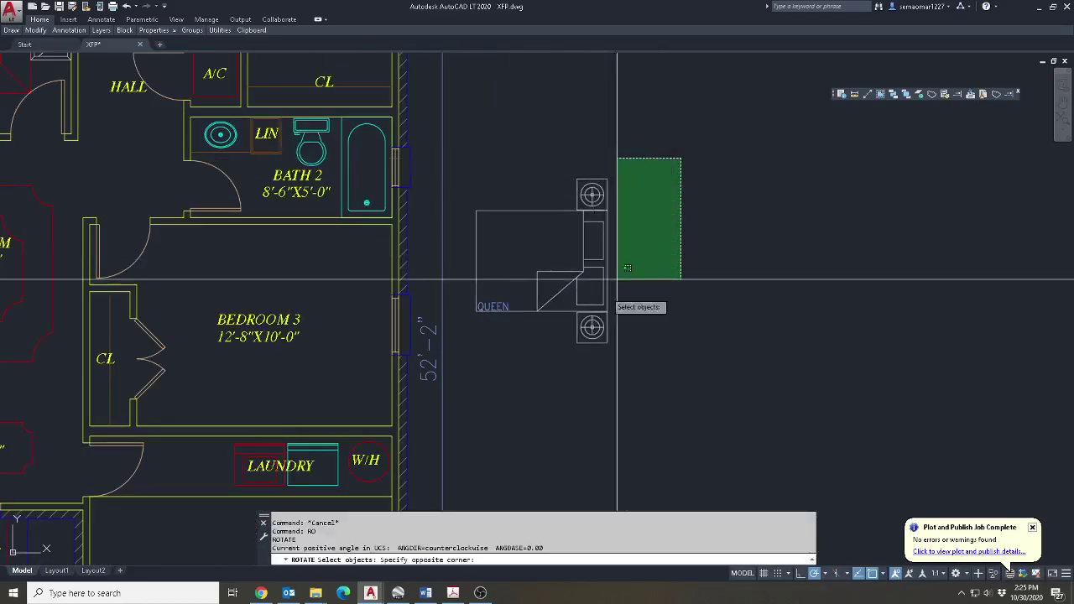
click(498, 358)
scroll(626, 270, up, 3)
key(Return)
click(627, 280)
click(629, 306)
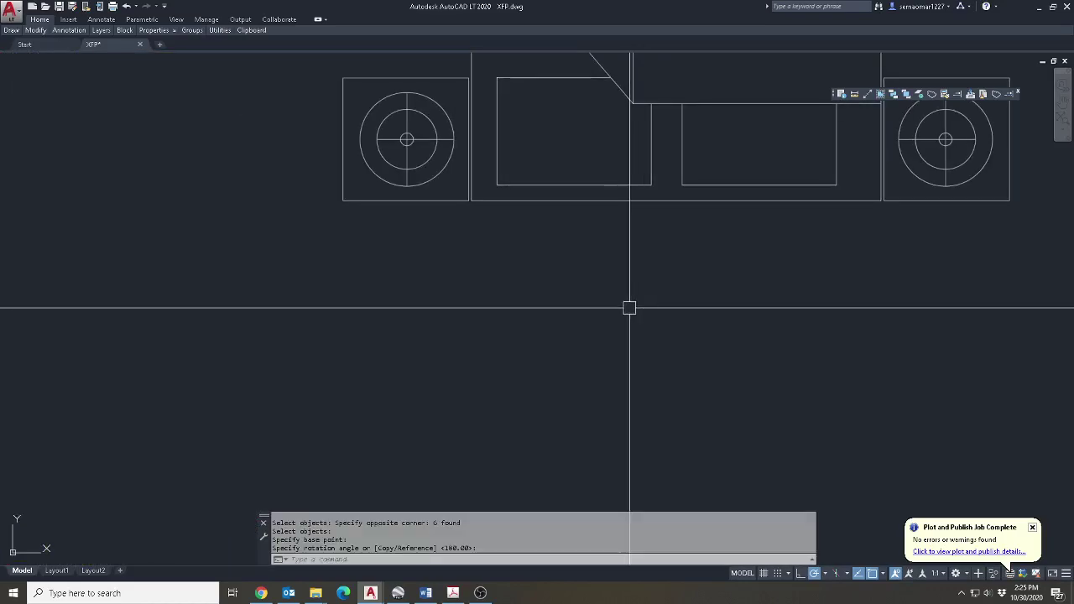
Move the rotated bed set into Bedroom 3, centring its headboard between the two corners of the laundry-side wall.
scroll(627, 305, down, 3)
text(M)
key(Return)
text(P)
key(Return)
scroll(632, 289, up, 3)
click(642, 273)
scroll(641, 277, down, 3)
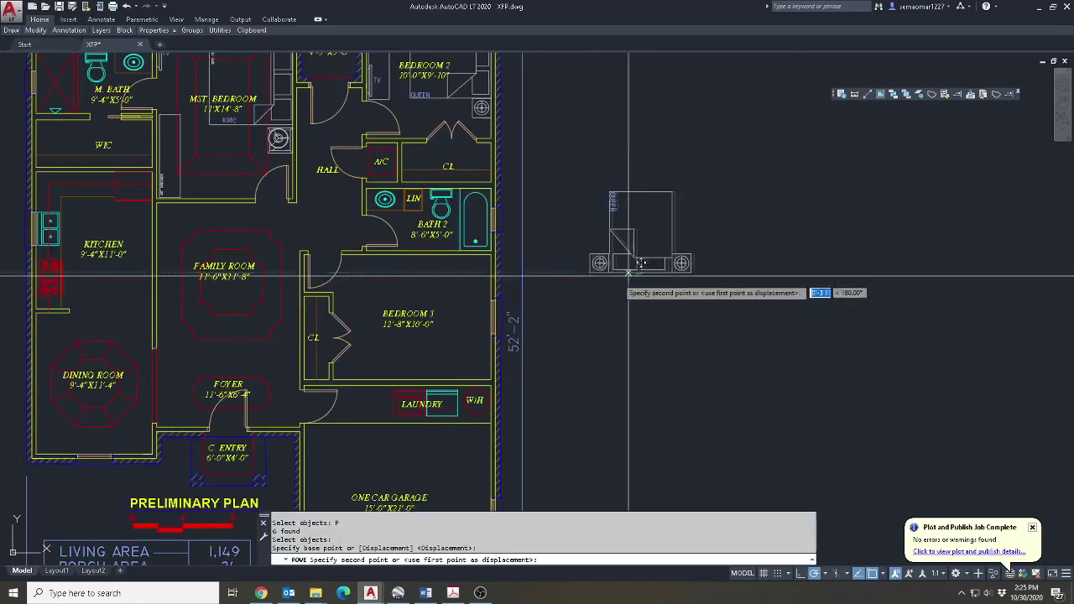
scroll(403, 353, up, 5)
shift+right_click(434, 359)
click(511, 128)
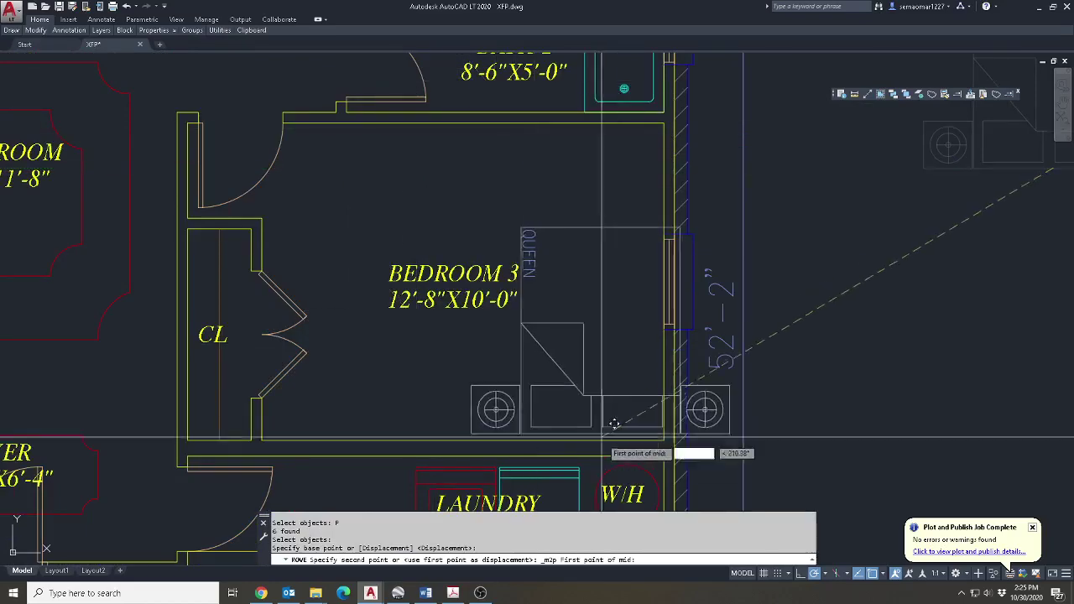
click(663, 439)
key(Escape)
key(Escape)
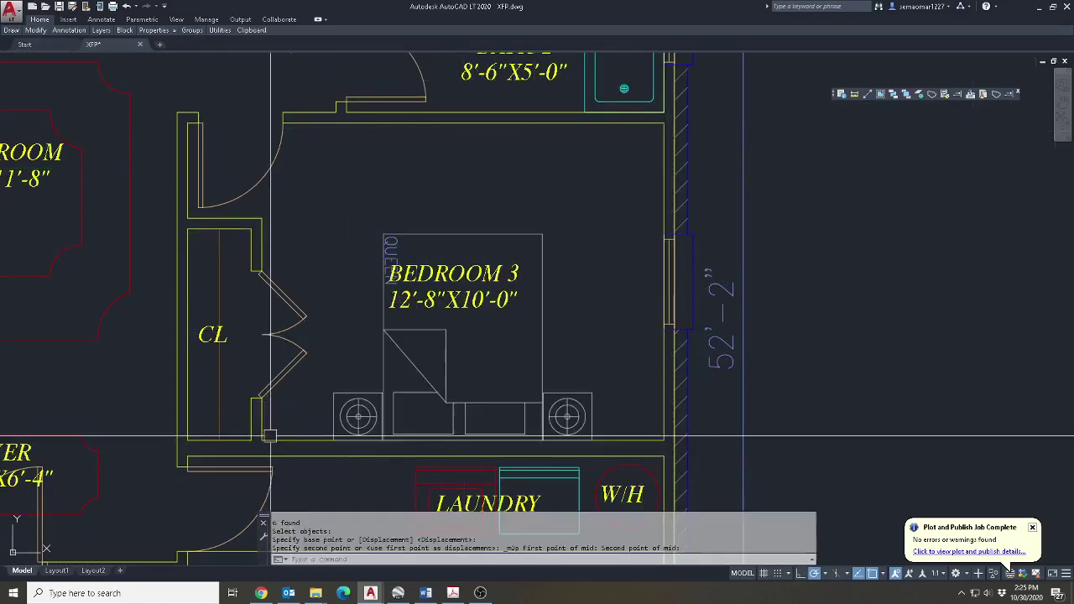
Shift the Bedroom 3 bed set along the laundry-side wall toward the window, away from the closet doors.
text(m)
key(Return)
text(p)
key(Return)
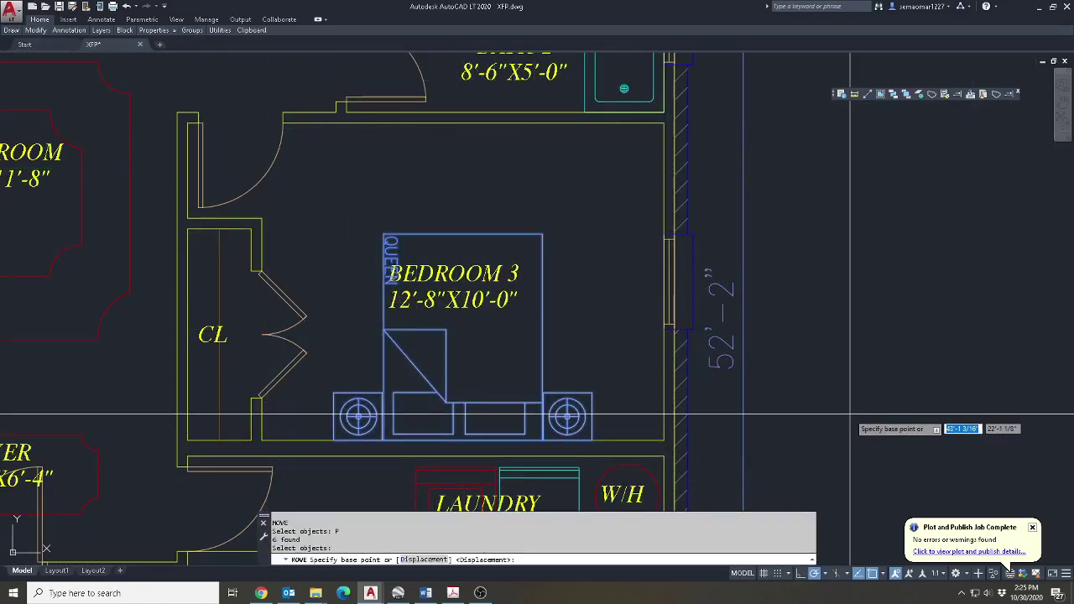
click(849, 414)
Move the BEDROOM 3 name and size label toward the window so it sits over the bed.
text(m)
key(Return)
click(470, 279)
key(Return)
click(490, 289)
scroll(434, 273, down, 6)
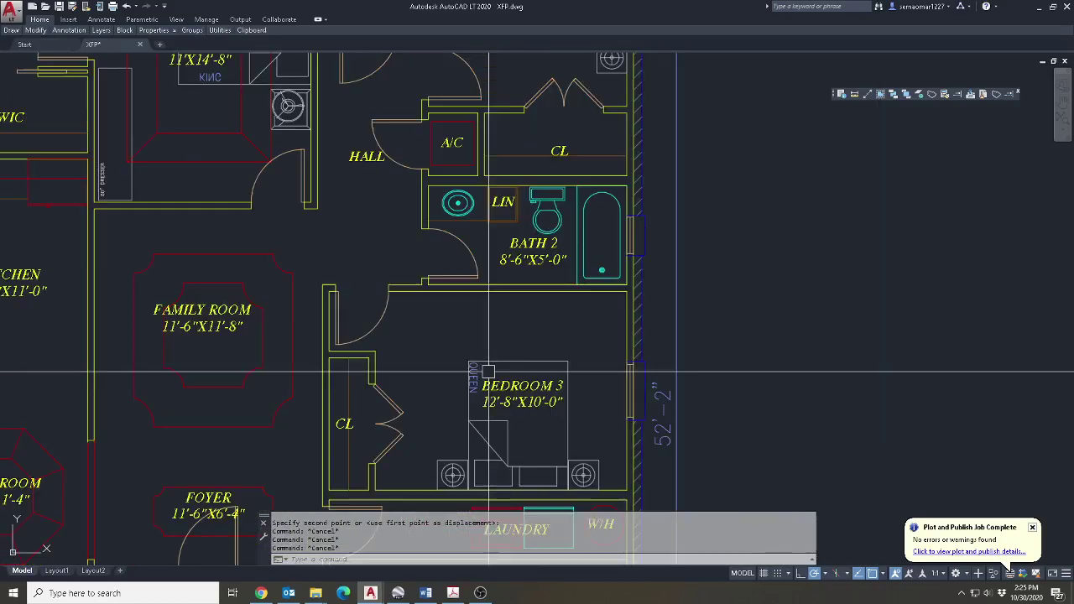
Copy Bedroom 2's dresser and TV, with their labels, to the empty space outside the exterior wall beside Bedroom 3.
mouse_move(37, 31)
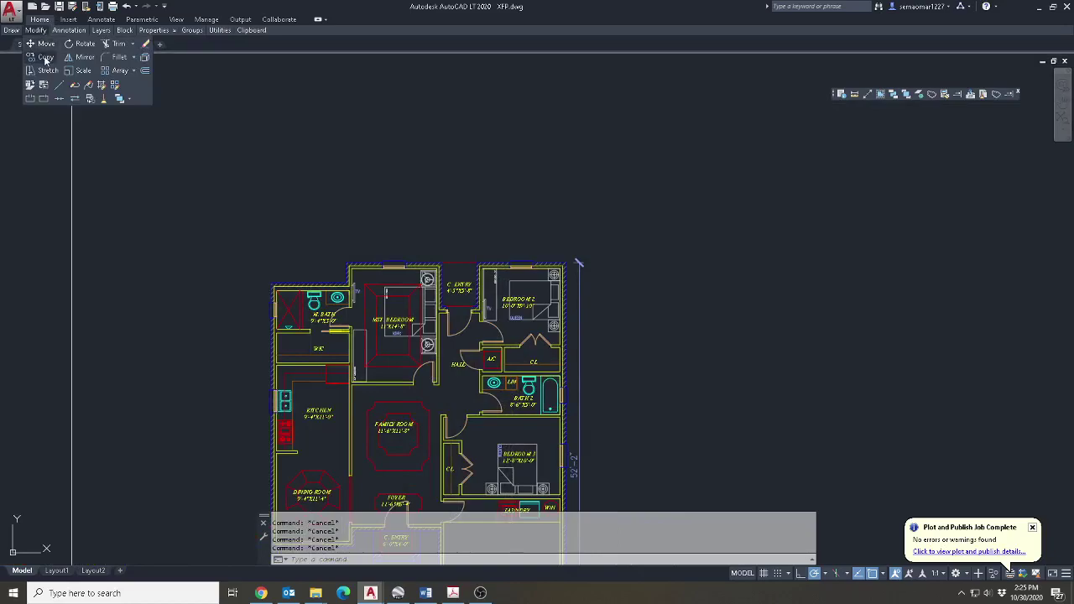
click(45, 59)
scroll(463, 304, up, 6)
scroll(594, 405, up, 4)
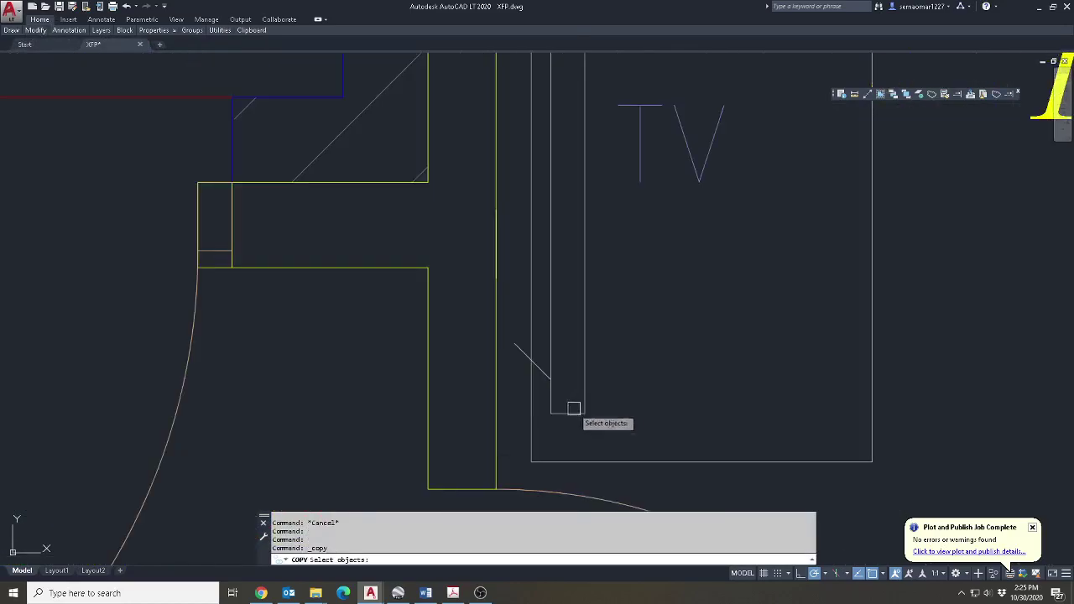
click(486, 465)
scroll(539, 355, down, 4)
scroll(661, 65, down, 4)
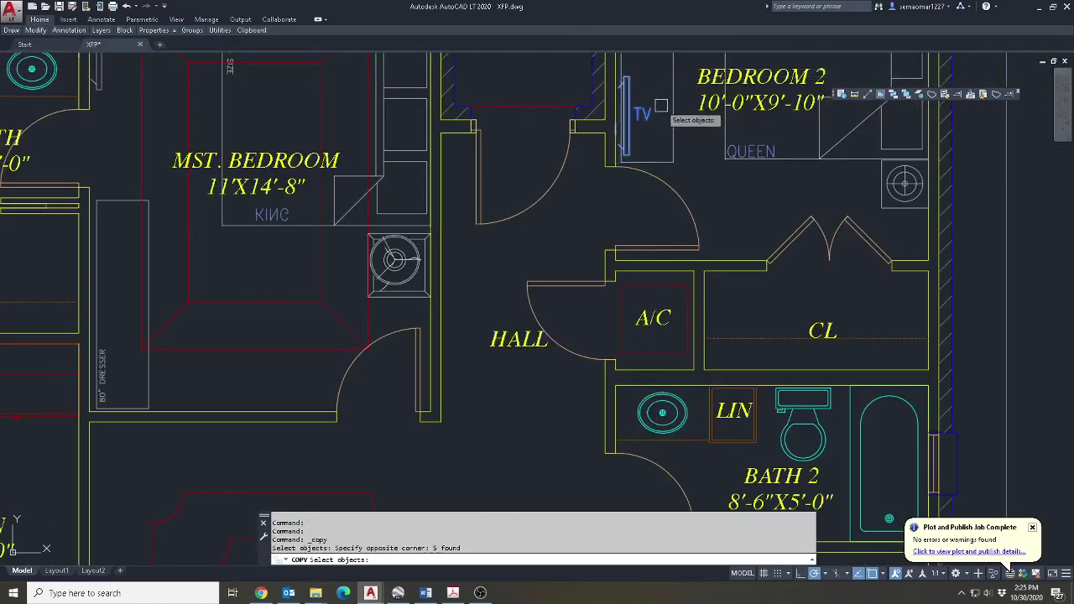
scroll(667, 163, down, 6)
key(Return)
click(659, 161)
scroll(734, 311, up, 2)
middle_drag(789, 309, 662, 372)
scroll(680, 371, up, 2)
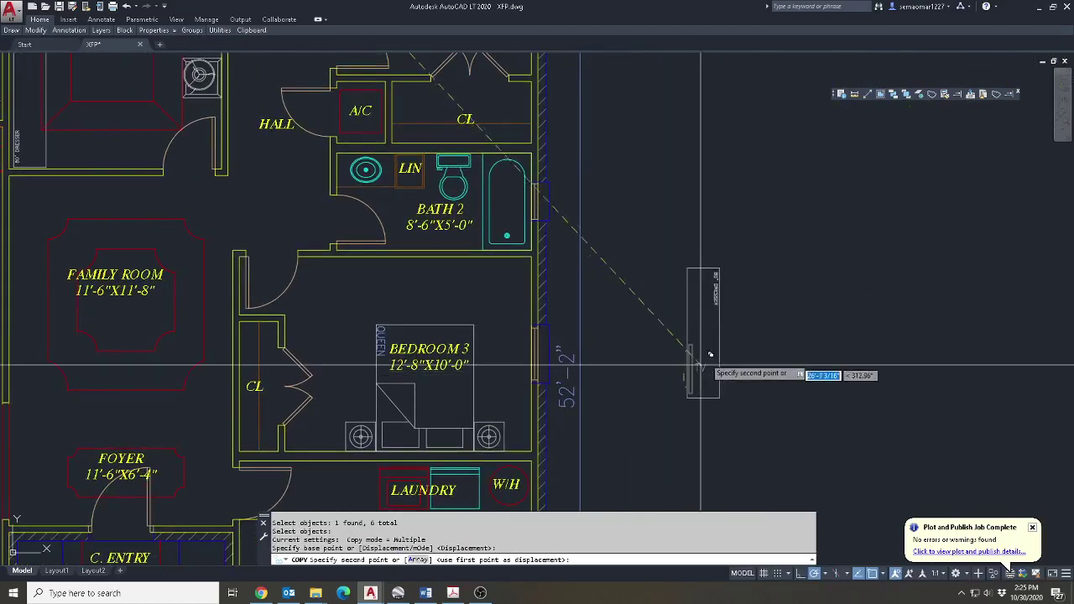
click(710, 351)
key(Escape)
key(Escape)
Rotate the copied dresser and TV set 90 degrees clockwise so the dresser lies horizontally with the TV along its upper edge.
key(Return)
click(780, 203)
click(676, 408)
key(Return)
click(790, 271)
click(791, 334)
Erase the stray line lying just above the rotated TV copy.
scroll(713, 176, up, 6)
key(Escape)
key(Escape)
key(e)
key(Return)
click(676, 190)
key(Return)
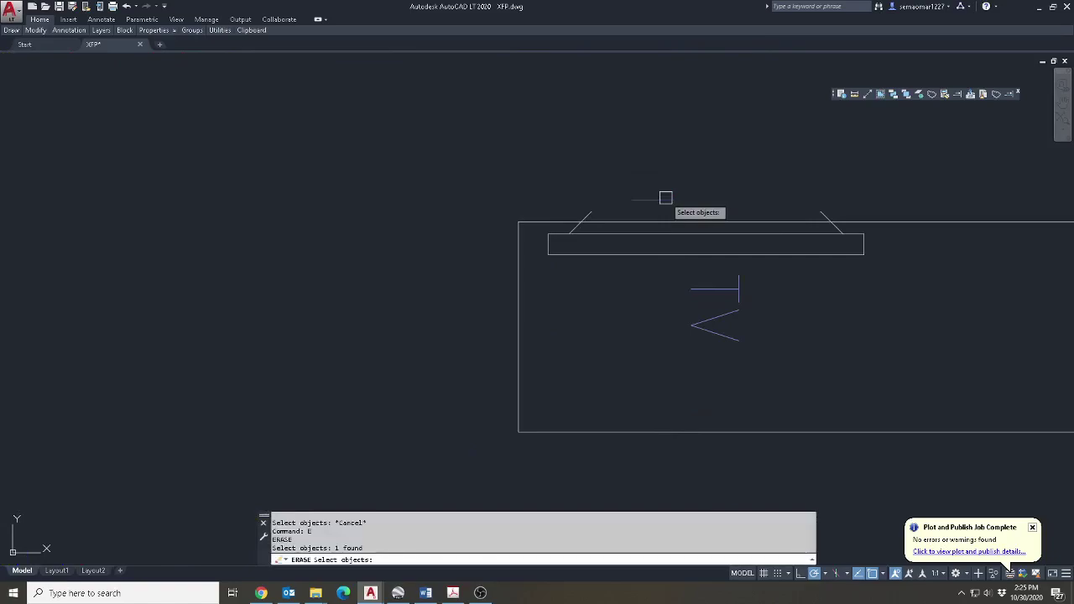
Move the rotated dresser and TV set into Bedroom 3, placing it against the Bath 2 wall in the window-side corner.
key(m)
key(Return)
scroll(666, 201, down, 5)
click(942, 183)
click(682, 249)
key(Return)
click(729, 236)
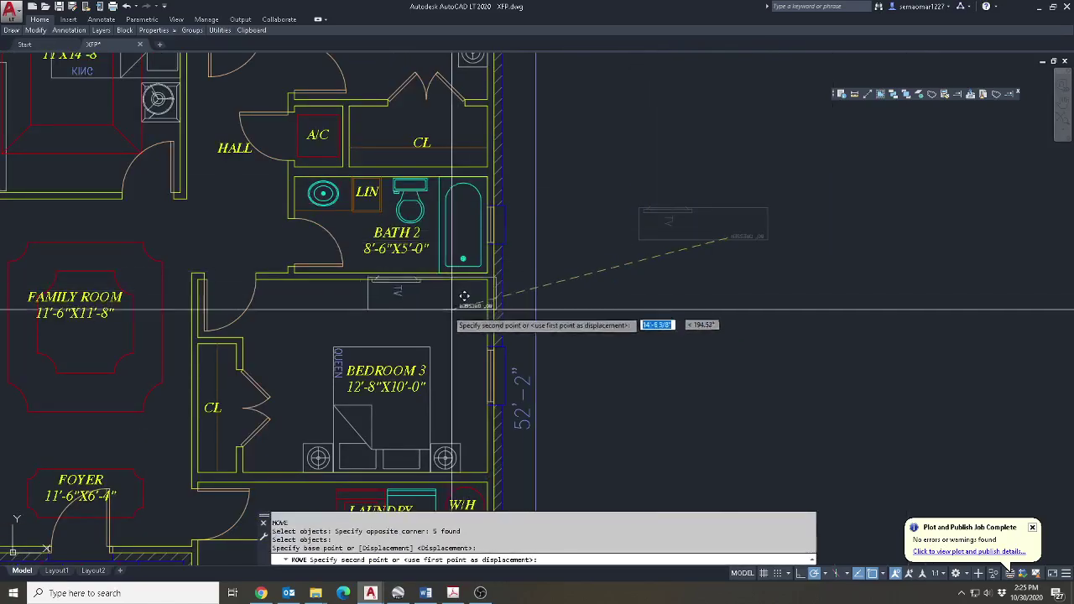
scroll(474, 295, up, 6)
key(Escape)
key(Escape)
key(Escape)
Rotate the TV label in Bedroom 3 by 90 degrees counterclockwise so it reads upright.
middle_drag(188, 244, 416, 303)
key(Return)
scroll(418, 303, up, 6)
click(464, 257)
click(307, 300)
key(Return)
click(307, 285)
click(305, 279)
Move the Bedroom 3 TV and its label off the dresser, along the Bath 2 wall toward the bedroom door.
key(m)
key(Return)
middle_drag(123, 359, 374, 364)
click(244, 384)
click(585, 252)
scroll(595, 243, down, 6)
key(Return)
click(478, 321)
click(340, 322)
scroll(482, 347, down, 8)
key(Escape)
scroll(560, 345, up, 2)
key(Escape)
Save the floor plan drawing with the whole plan in view.
middle_drag(522, 413, 576, 338)
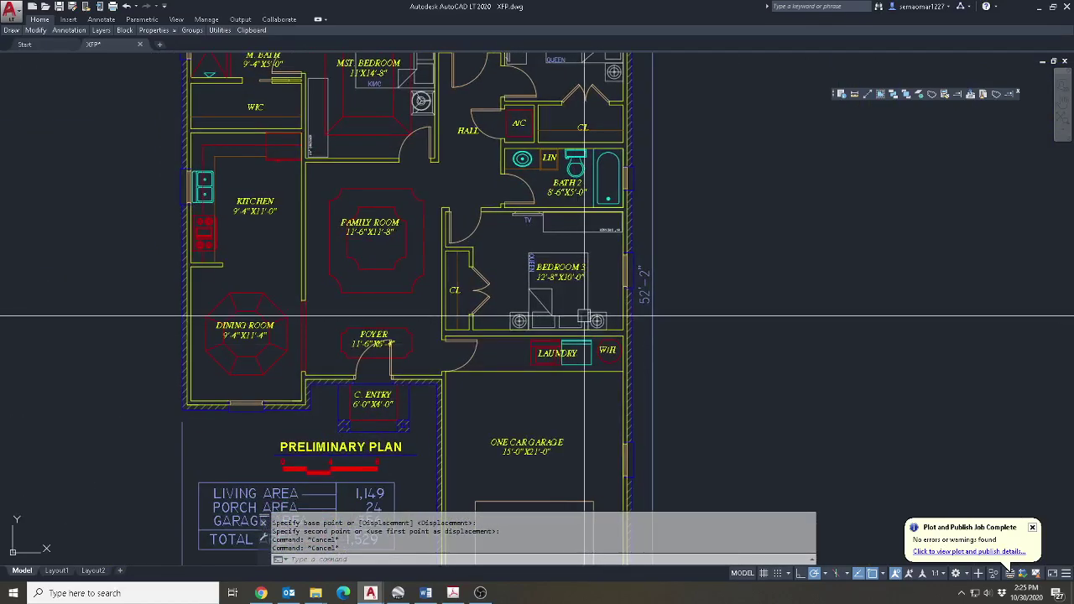
scroll(585, 317, down, 3)
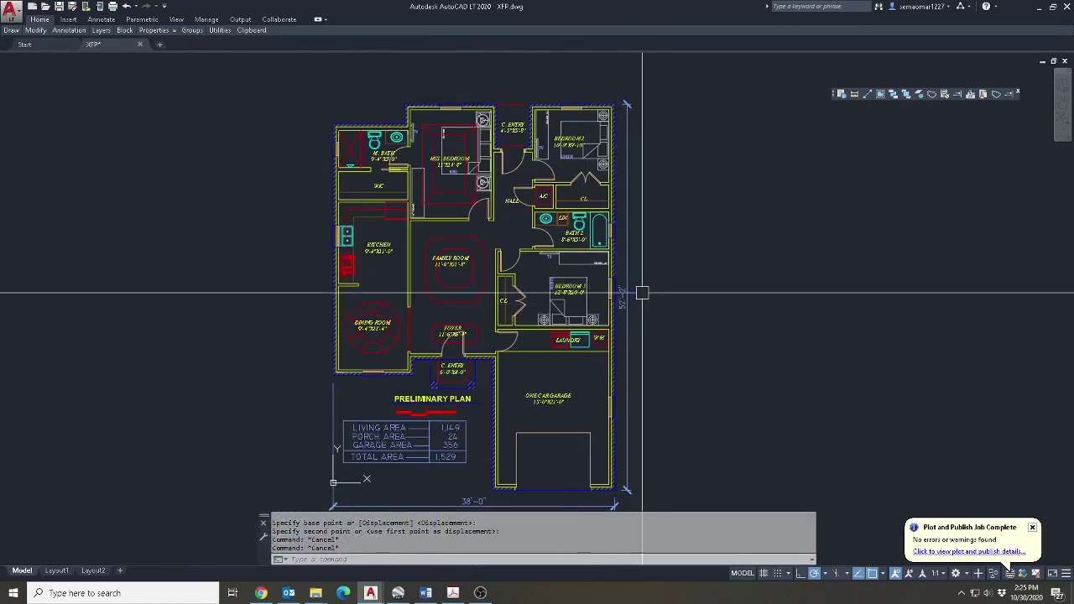
click(58, 7)
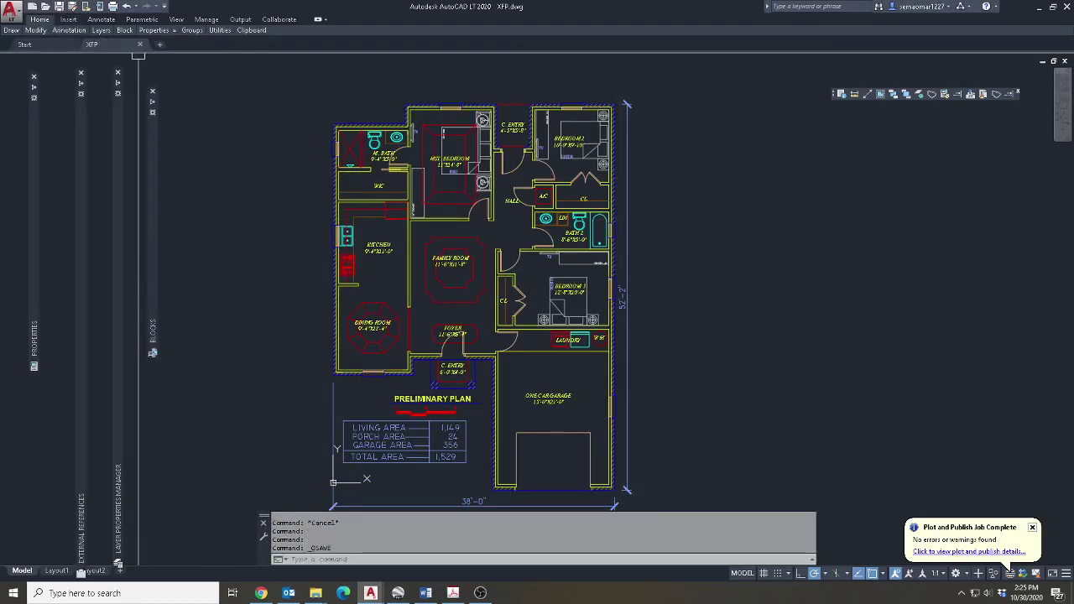
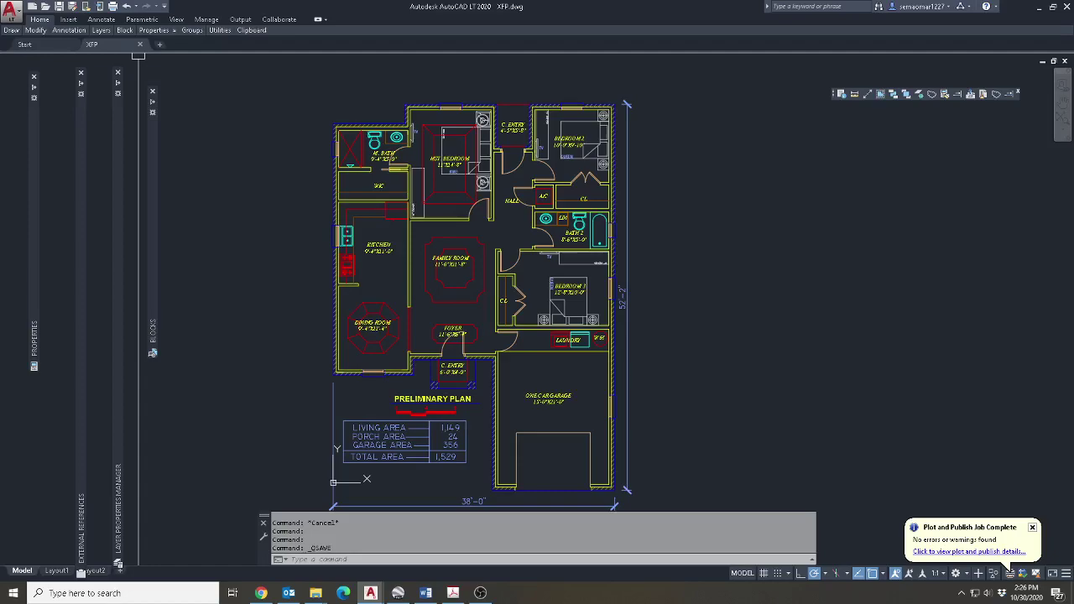
Paste the copied living room furniture into the empty space outside the kitchen wall.
right_click(702, 276)
mouse_move(733, 310)
click(839, 345)
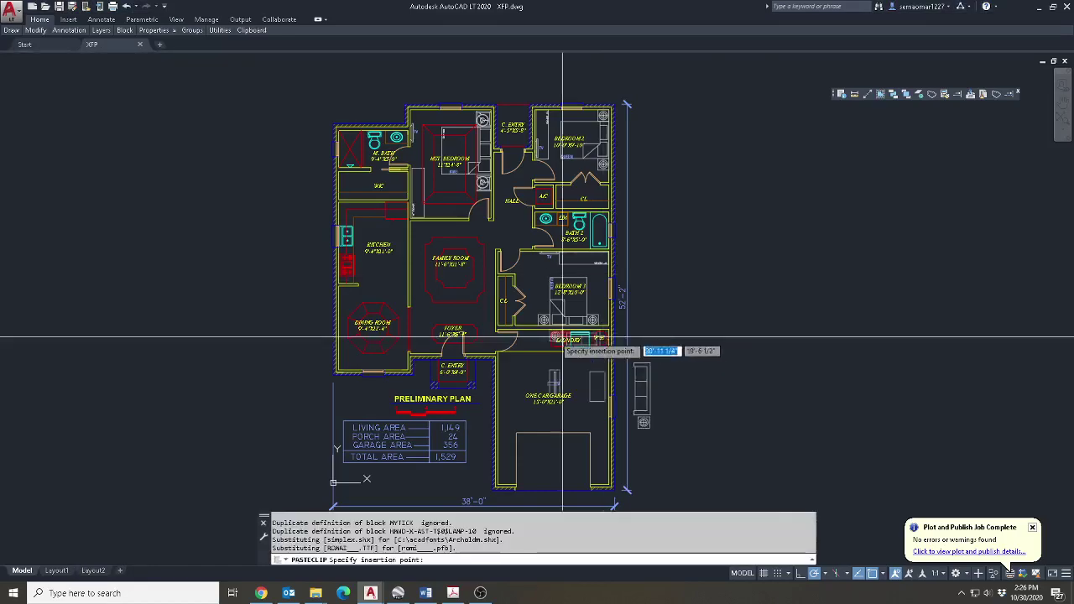
click(172, 275)
scroll(172, 275, up, 3)
scroll(310, 252, down, 2)
scroll(341, 336, up, 1)
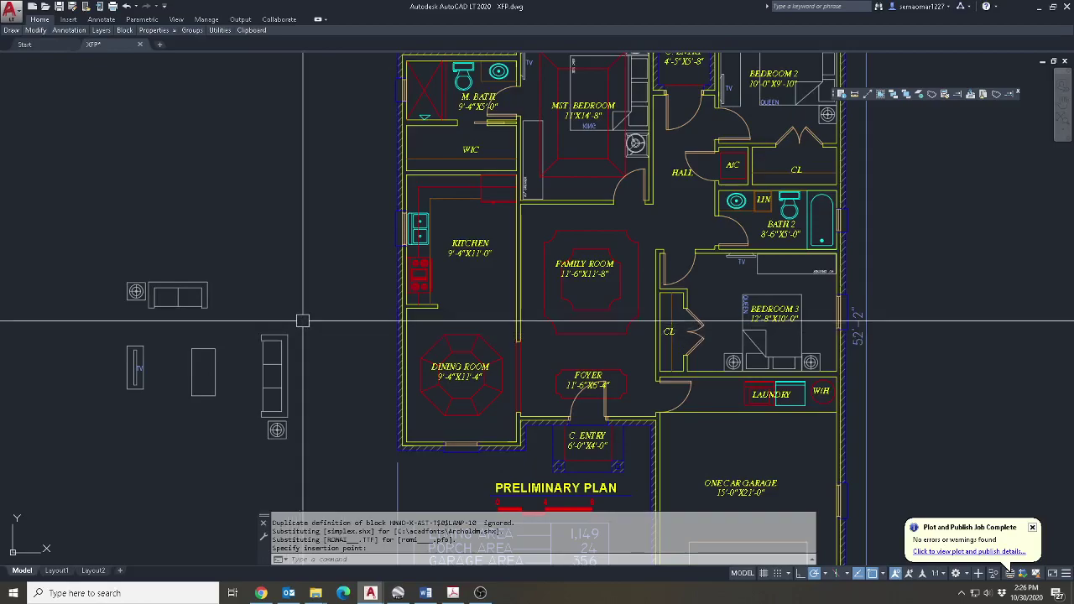
Rotate the pasted three-seat sofa and its side table 180 degrees so the table sits above the sofa.
text(ro)
key(Return)
click(311, 311)
click(260, 424)
click(311, 426)
click(270, 308)
key(Return)
click(281, 290)
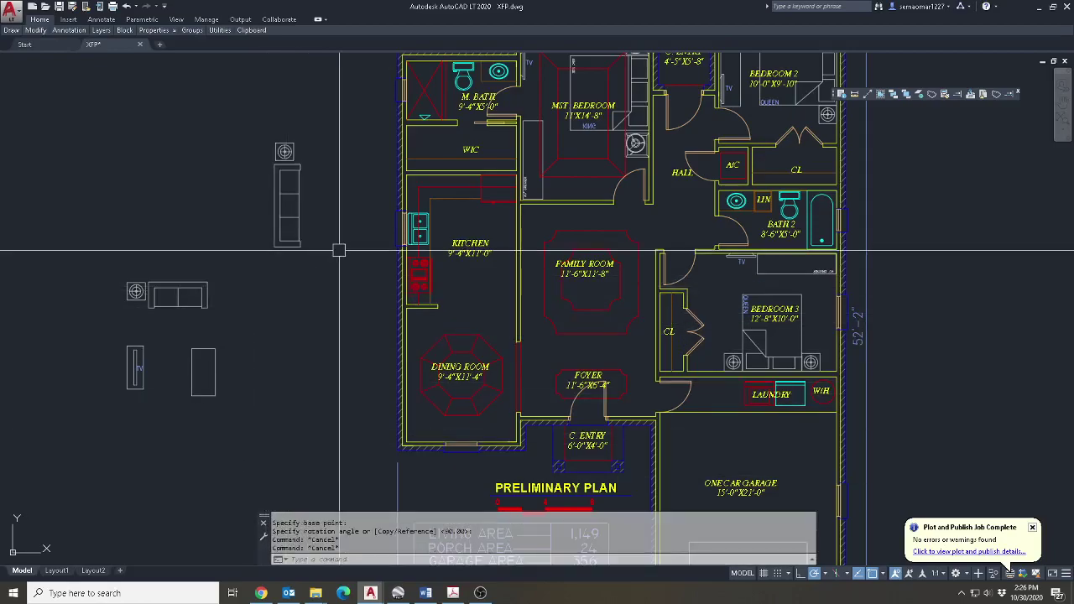
Move the rotated three-seat sofa and its side table into the Family Room, alongside the kitchen wall.
text(m)
key(Return)
text(p)
key(Return)
key(Return)
click(285, 190)
scroll(550, 264, up, 6)
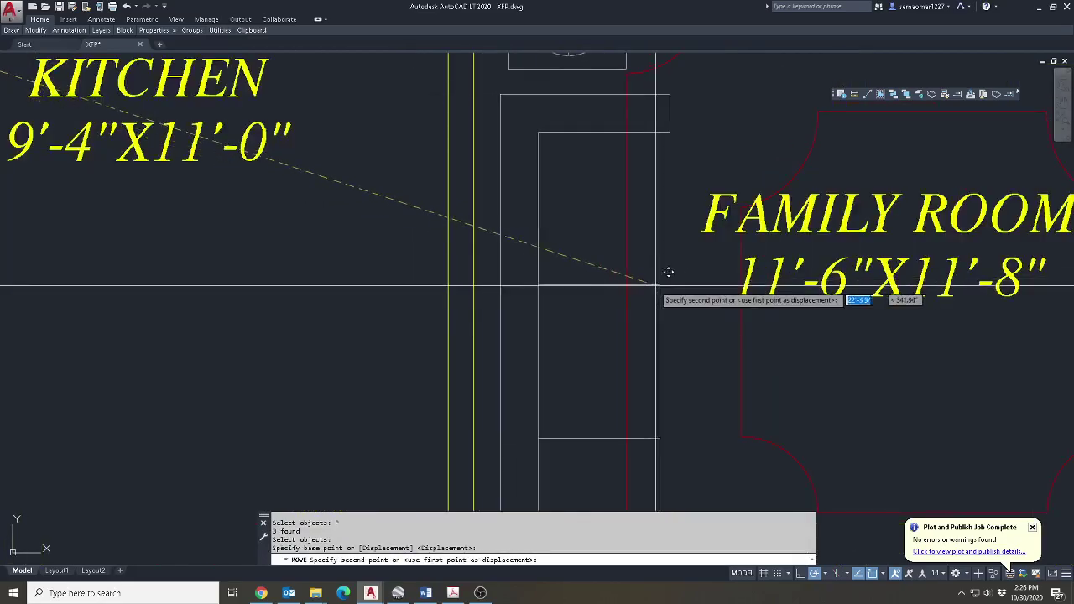
key(Escape)
key(Escape)
scroll(668, 272, down, 5)
middle_drag(618, 290, 517, 290)
scroll(524, 278, up, 2)
scroll(489, 202, up, 2)
text(m)
key(Return)
scroll(484, 220, down, 2)
middle_drag(52, 308, 598, 243)
key(Escape)
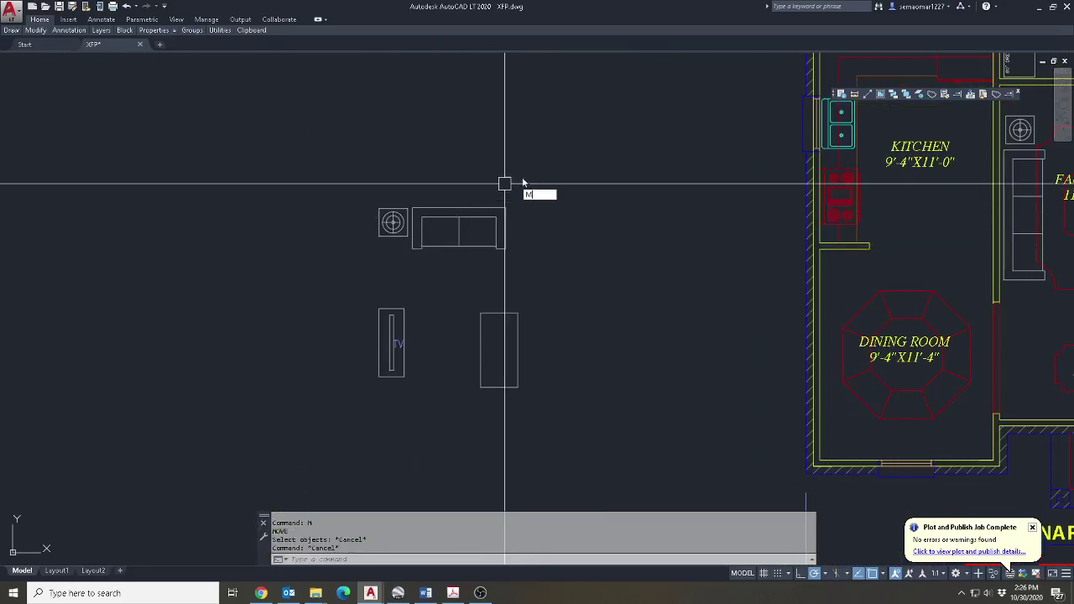
text(m)
key(Return)
click(518, 186)
Mirror the pasted loveseat and its side table about a vertical line, deleting the originals.
mouse_move(33, 35)
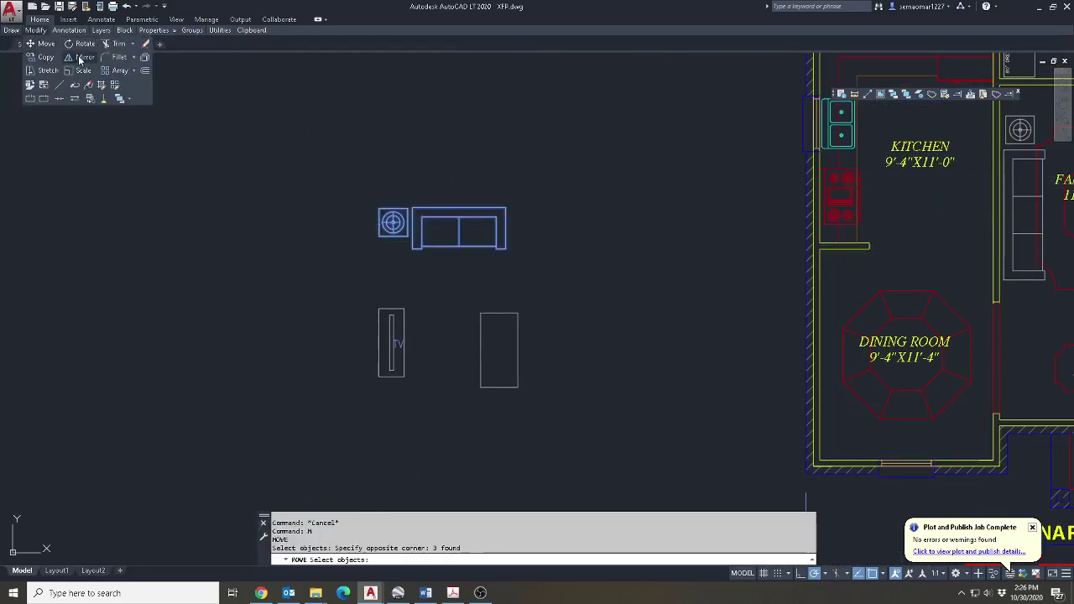
click(360, 269)
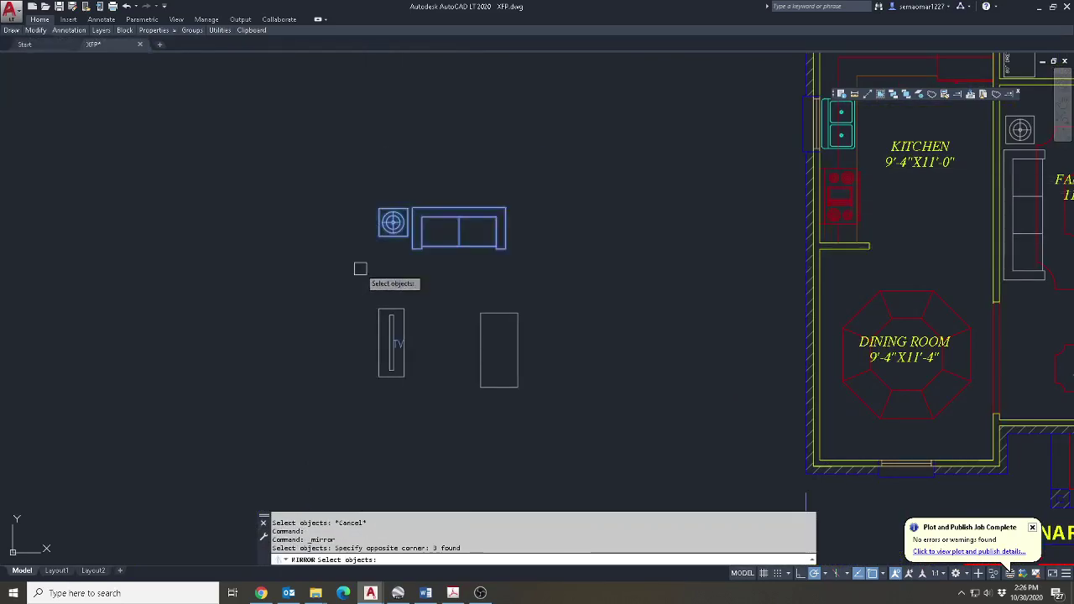
click(446, 136)
text(y)
key(Return)
Move the mirrored loveseat and side table into the Family Room, against the master bedroom wall.
key(m)
key(Return)
key(p)
key(Return)
scroll(465, 207, down, 4)
key(Return)
click(453, 222)
scroll(713, 182, up, 6)
scroll(737, 169, up, 7)
scroll(576, 137, down, 3)
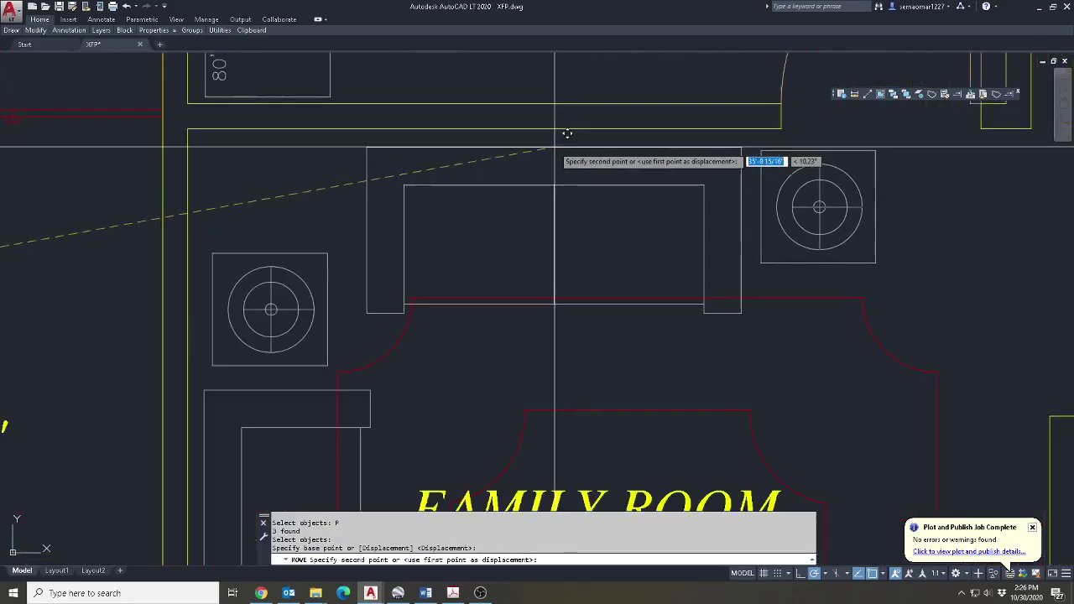
key(Escape)
key(Escape)
key(Escape)
Shift the three-seat sofa and its side table along the kitchen wall, closer to the master bedroom wall.
scroll(679, 155, down, 8)
scroll(722, 179, up, 5)
text(m)
key(Return)
click(421, 347)
key(Return)
click(446, 457)
click(446, 435)
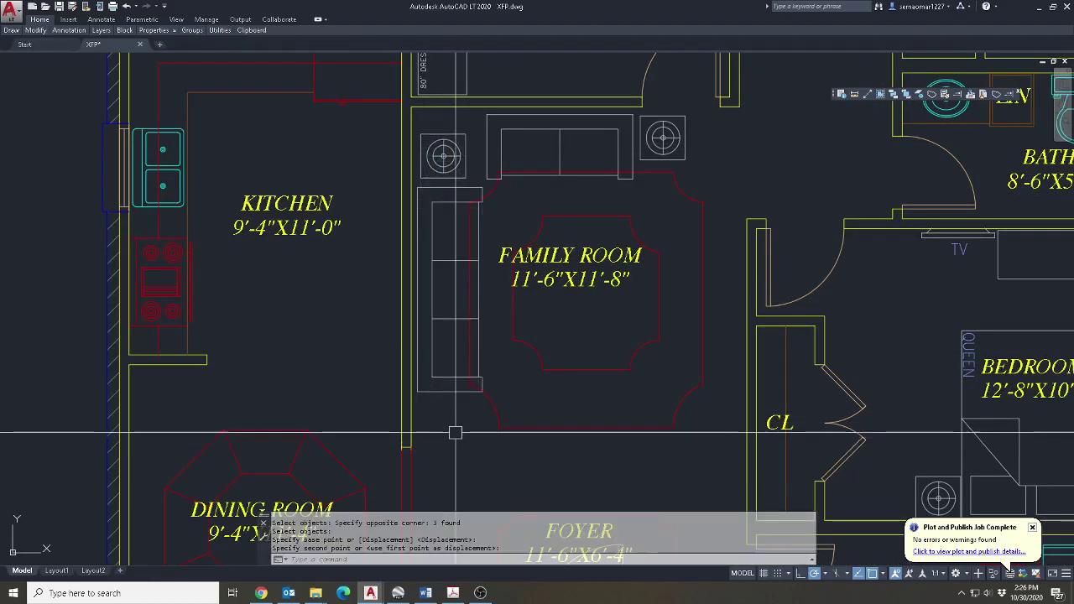
Mirror the corner side table about the middle of the three-seat sofa, keeping the original, to place one at the sofa's other end.
mouse_move(36, 31)
click(80, 57)
scroll(449, 150, up, 2)
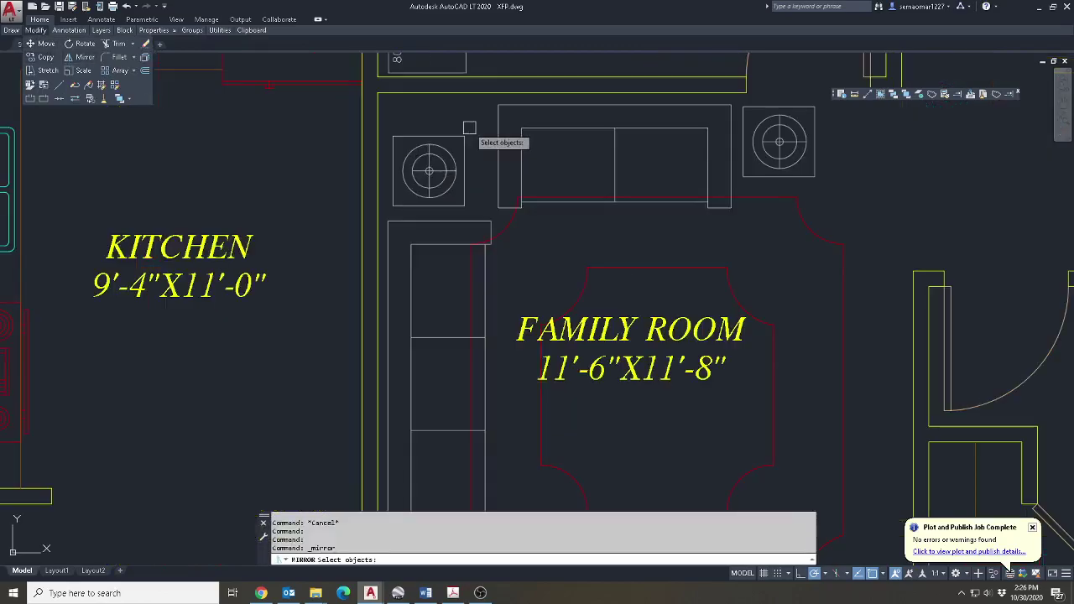
click(461, 142)
click(423, 178)
scroll(423, 180, down, 4)
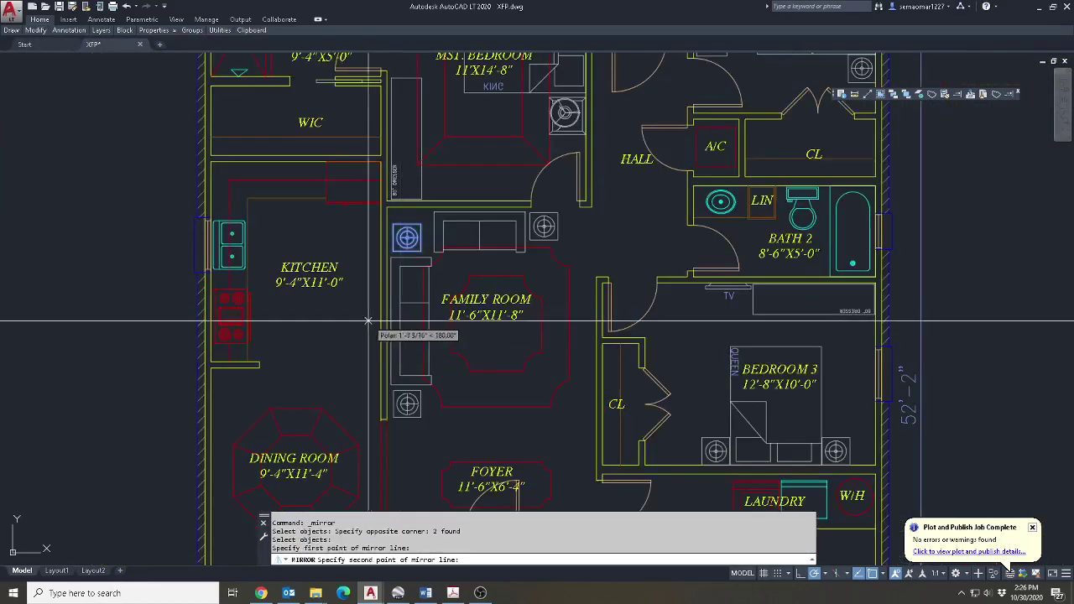
click(372, 321)
key(Return)
Erase the side table next to the loveseat on the hall side of the Family Room.
scroll(557, 235, up, 4)
text(e)
key(Return)
click(579, 204)
click(535, 211)
key(Return)
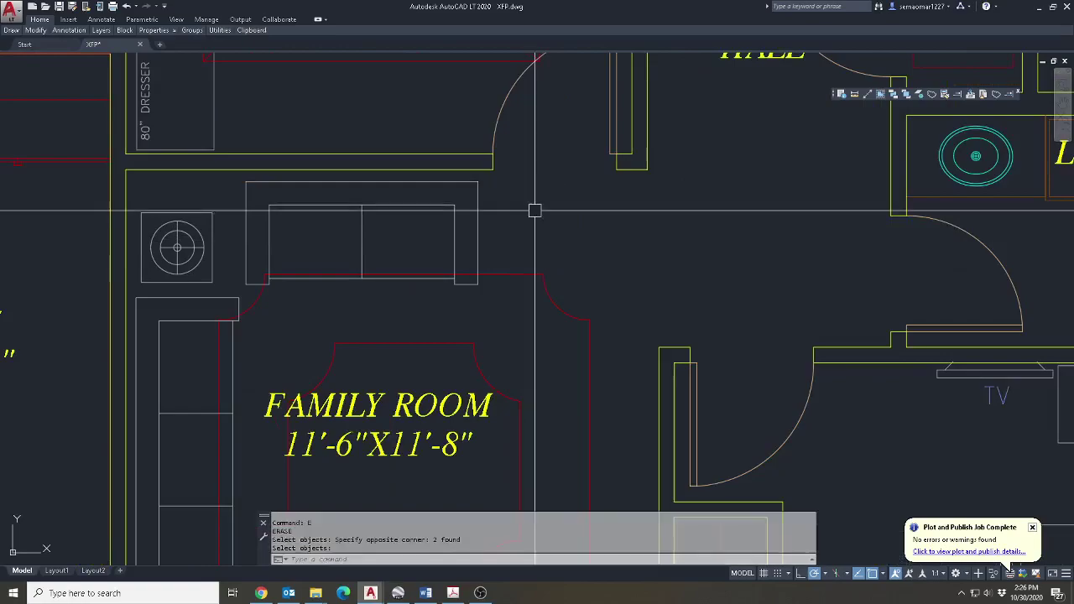
key(Escape)
Move the TV and its stand into the Family Room, beside the Bedroom 3 closet wall and facing the three-seat sofa.
scroll(541, 202, down, 6)
text(m)
key(Return)
click(105, 293)
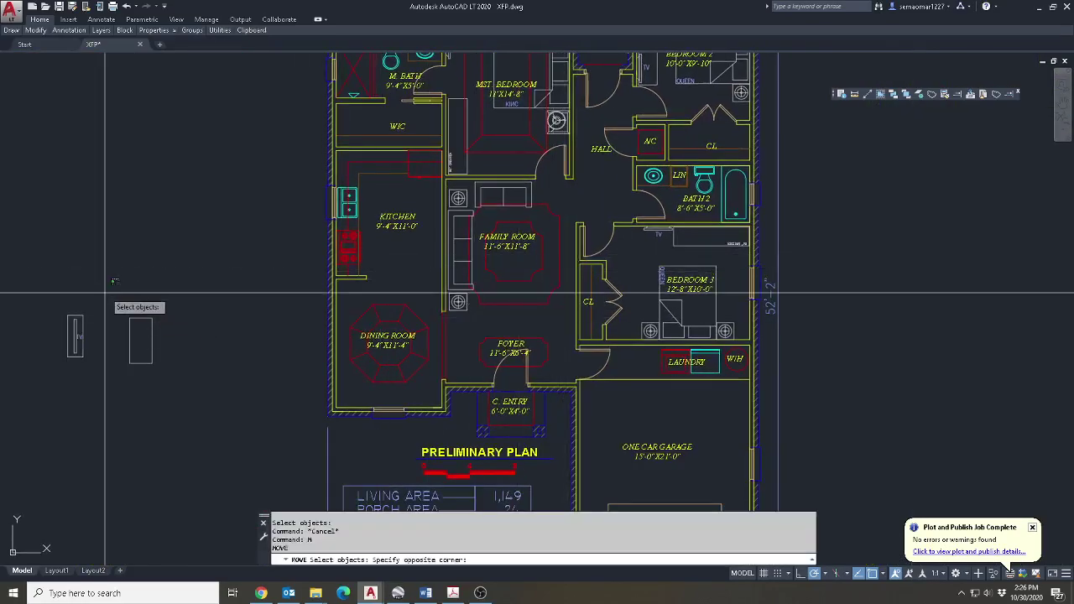
key(Return)
click(84, 378)
scroll(575, 348, up, 8)
scroll(587, 383, down, 5)
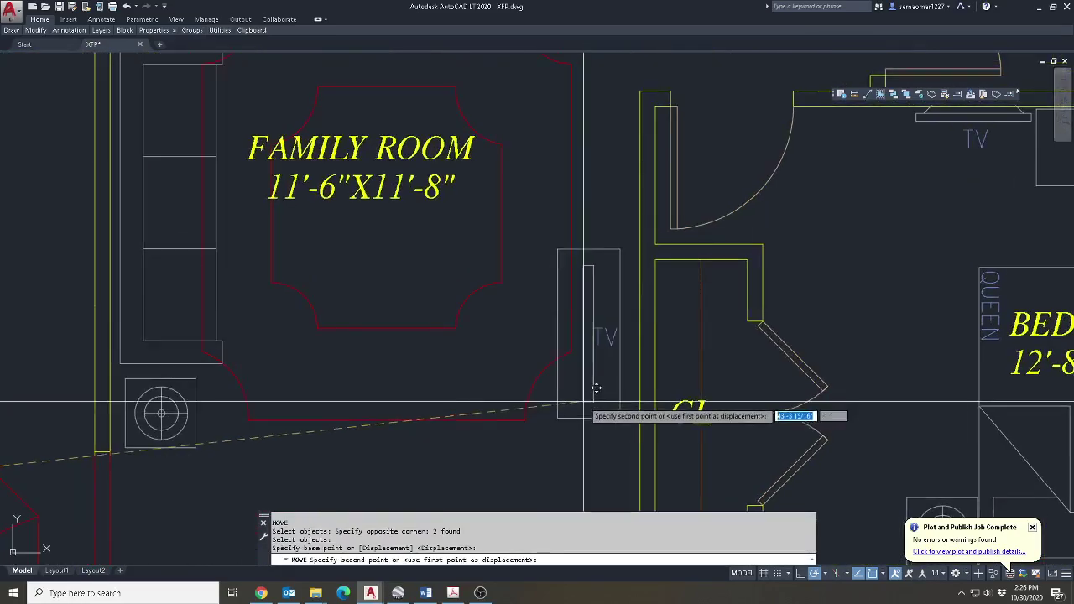
scroll(585, 405, up, 4)
scroll(592, 369, up, 5)
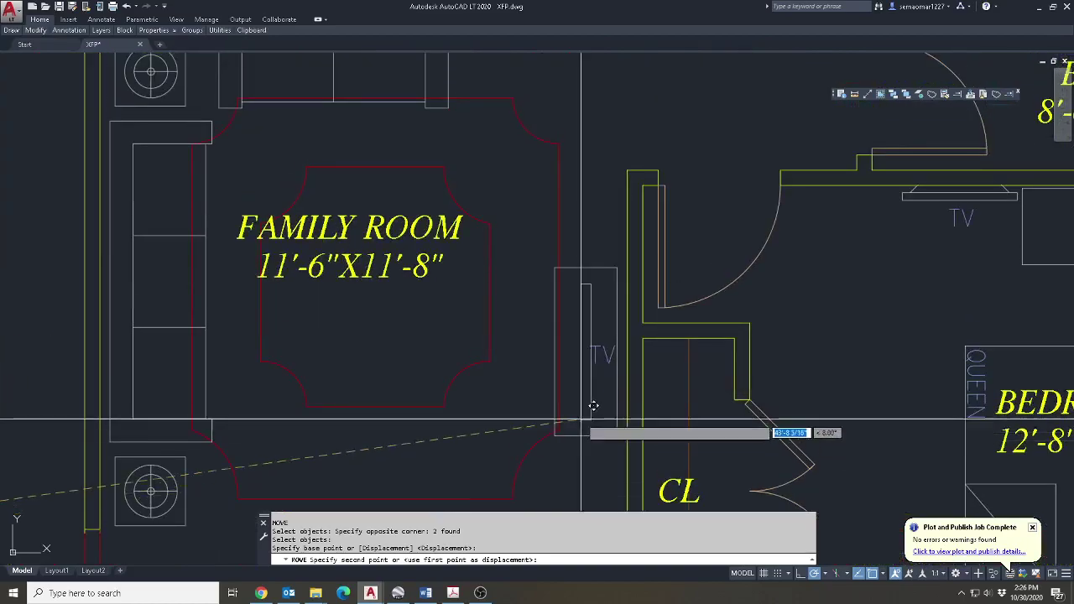
key(Escape)
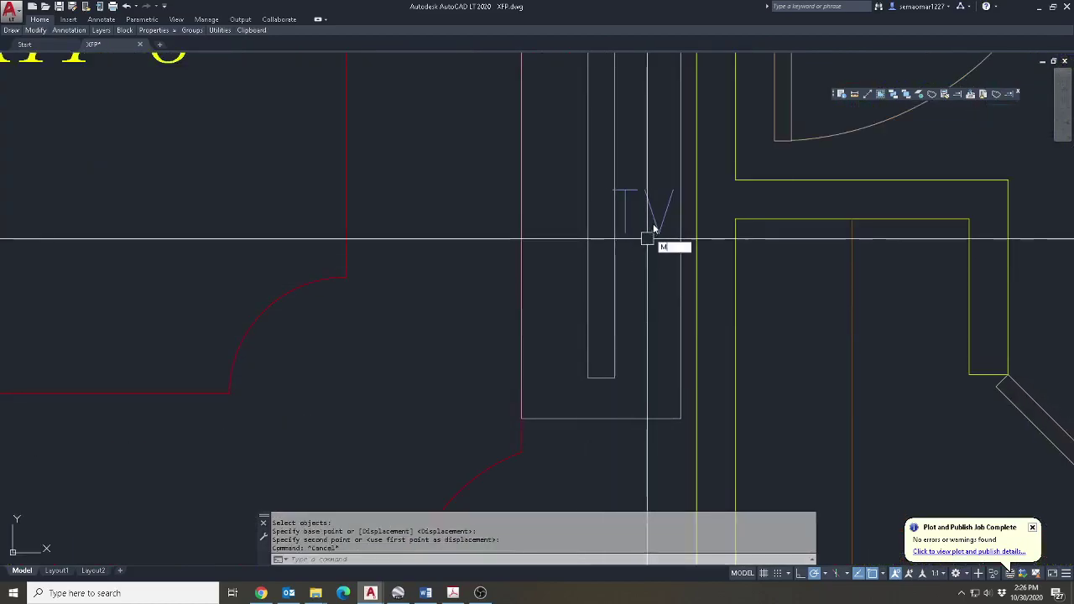
Move the Family Room TV label to the side of the TV that faces the sofa.
text(M)
key(Return)
click(653, 222)
key(Return)
click(659, 254)
key(Escape)
scroll(571, 290, down, 6)
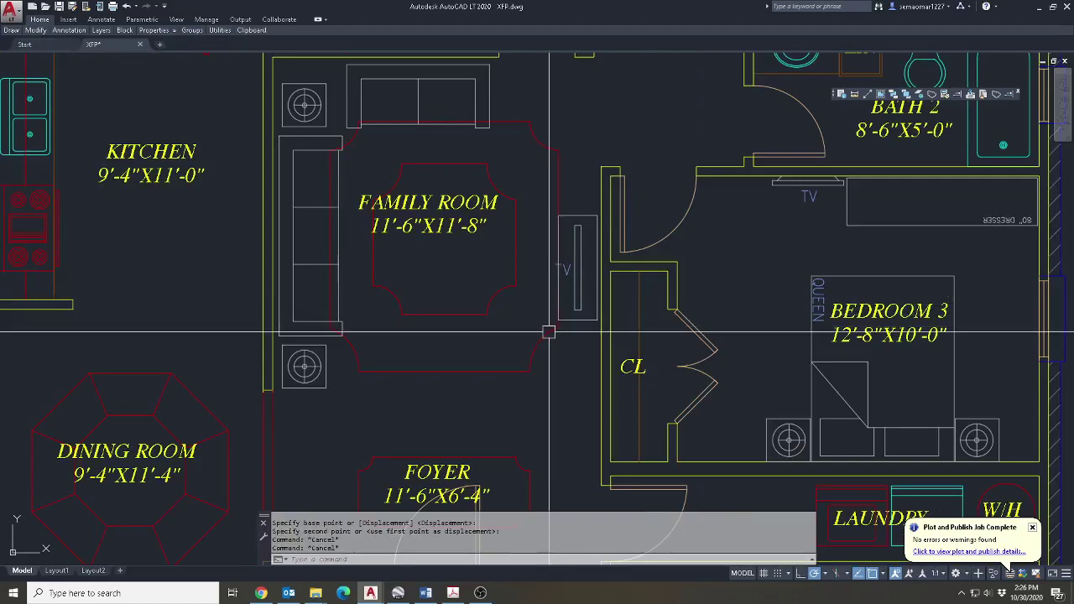
Move the rectangular coffee table into the middle of the Family Room, between the three-seat sofa and the TV.
scroll(548, 333, down, 5)
text(M)
key(Return)
click(523, 239)
click(508, 307)
key(Return)
click(558, 305)
scroll(919, 228, up, 3)
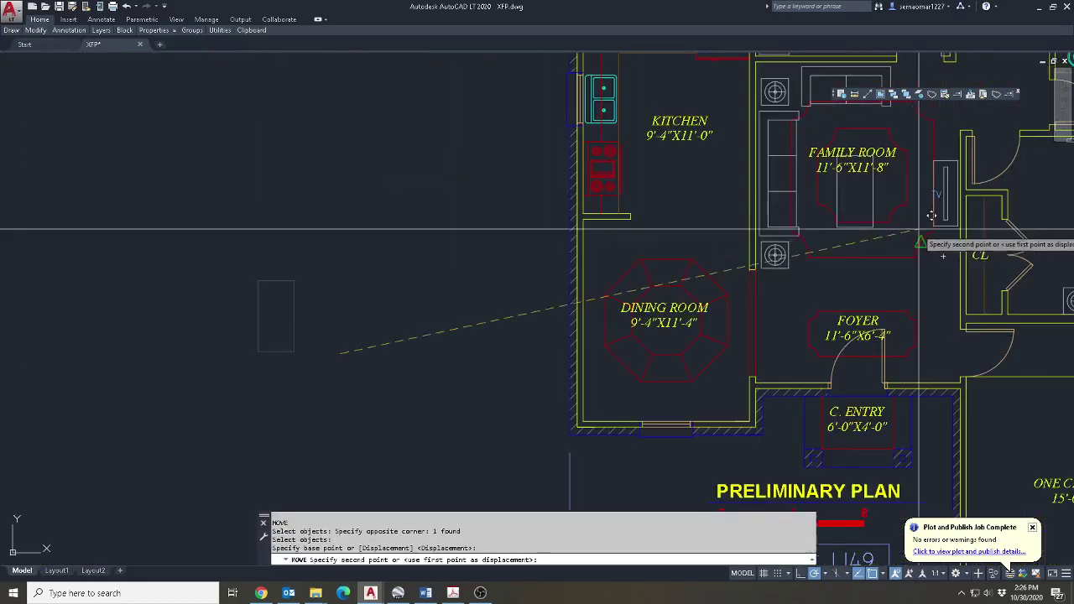
key(Escape)
scroll(755, 269, down, 5)
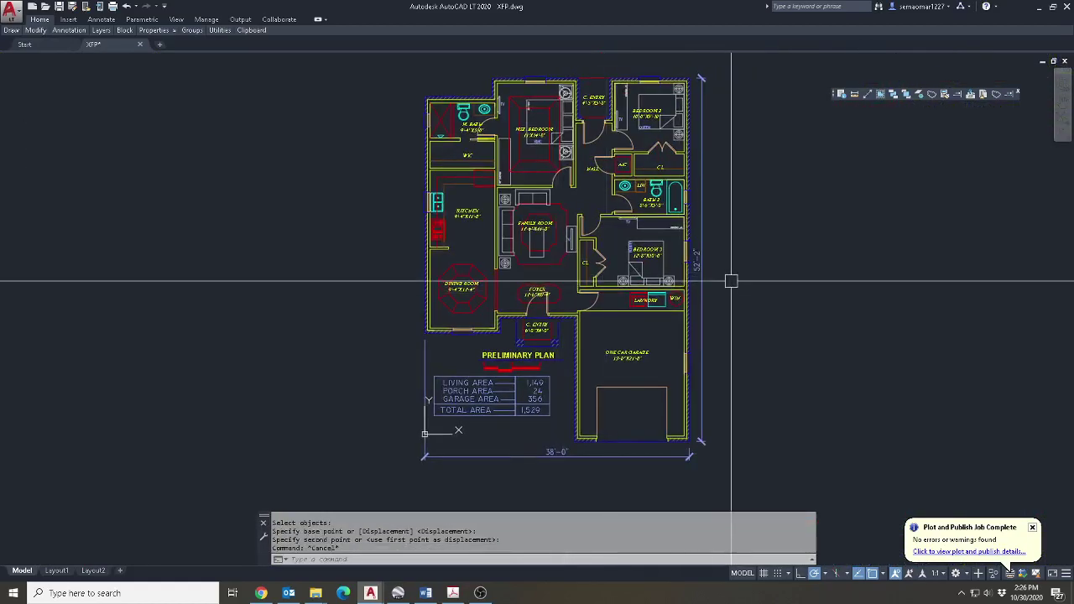
Paste the copied oval dining table with six chairs into the empty area outside the kitchen's exterior wall.
scroll(639, 277, down, 2)
scroll(588, 276, up, 2)
scroll(579, 275, down, 2)
key(Escape)
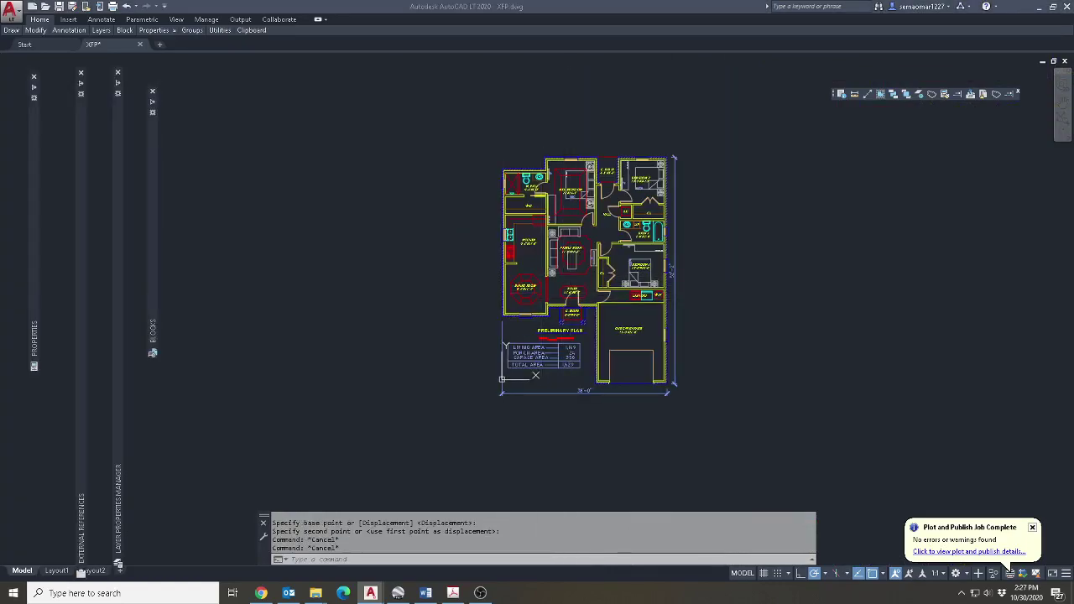
right_click(592, 233)
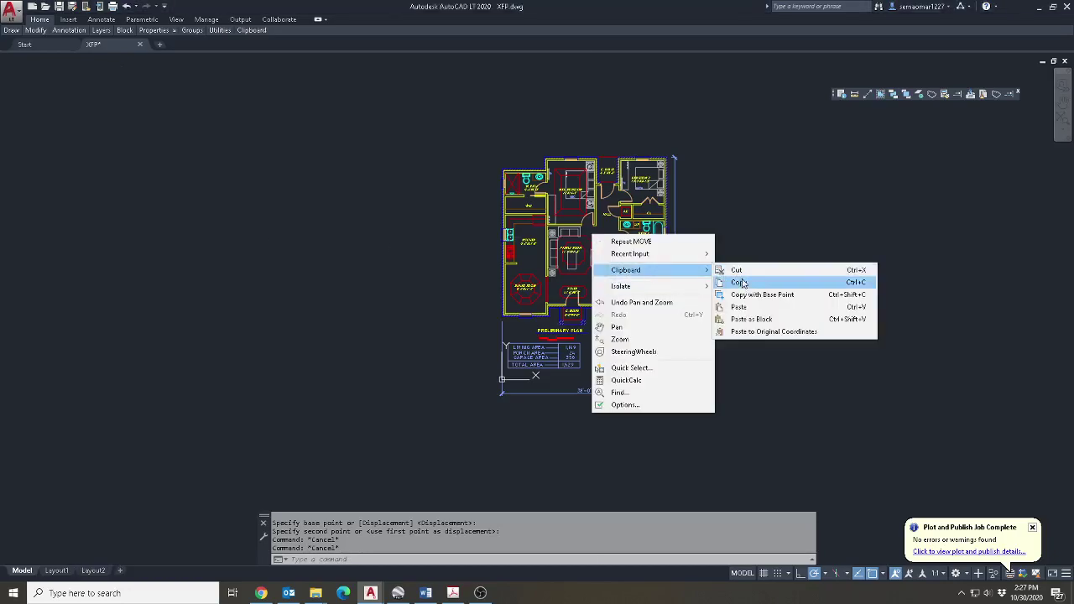
key(Escape)
scroll(502, 257, up, 8)
click(451, 328)
key(Escape)
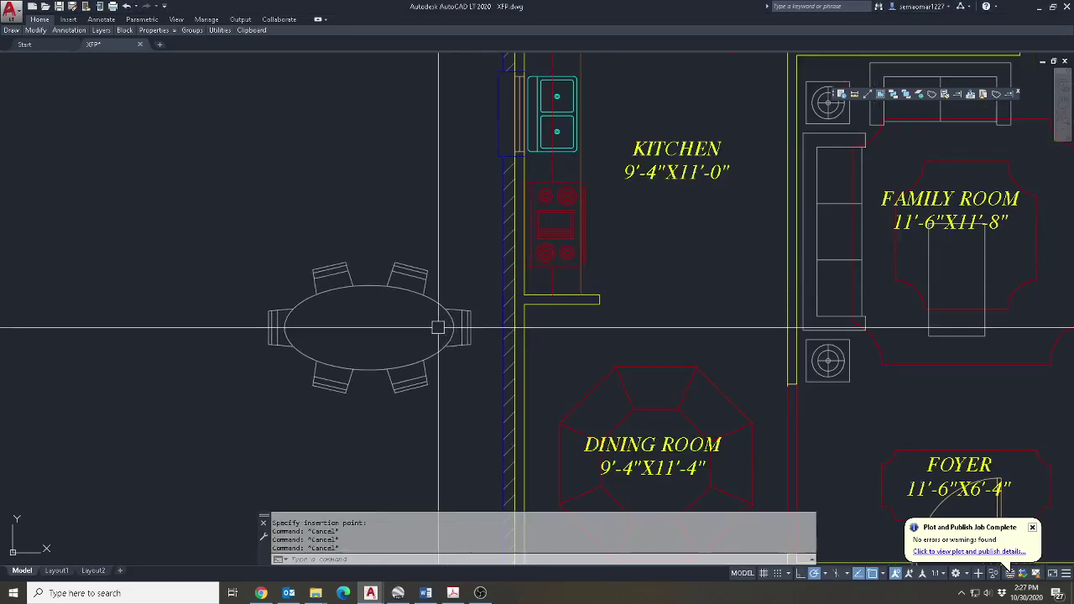
scroll(385, 352, down, 5)
scroll(395, 352, up, 5)
Rotate the oval dining set by 90 degrees so its length runs parallel to the kitchen's exterior wall.
text(R)
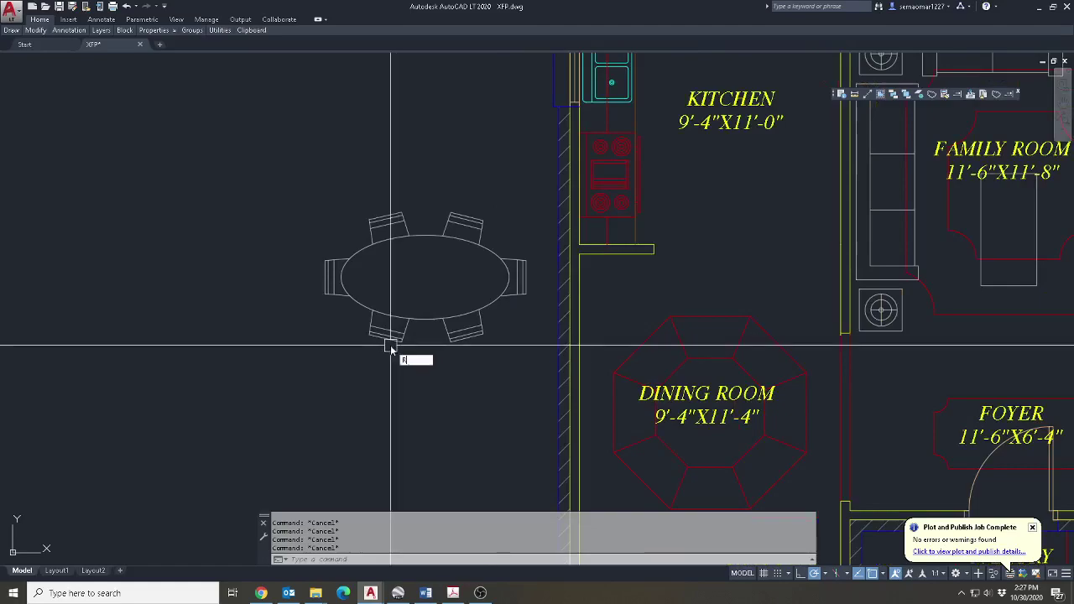
text(O)
key(Return)
drag(390, 345, 390, 297)
key(Return)
click(414, 256)
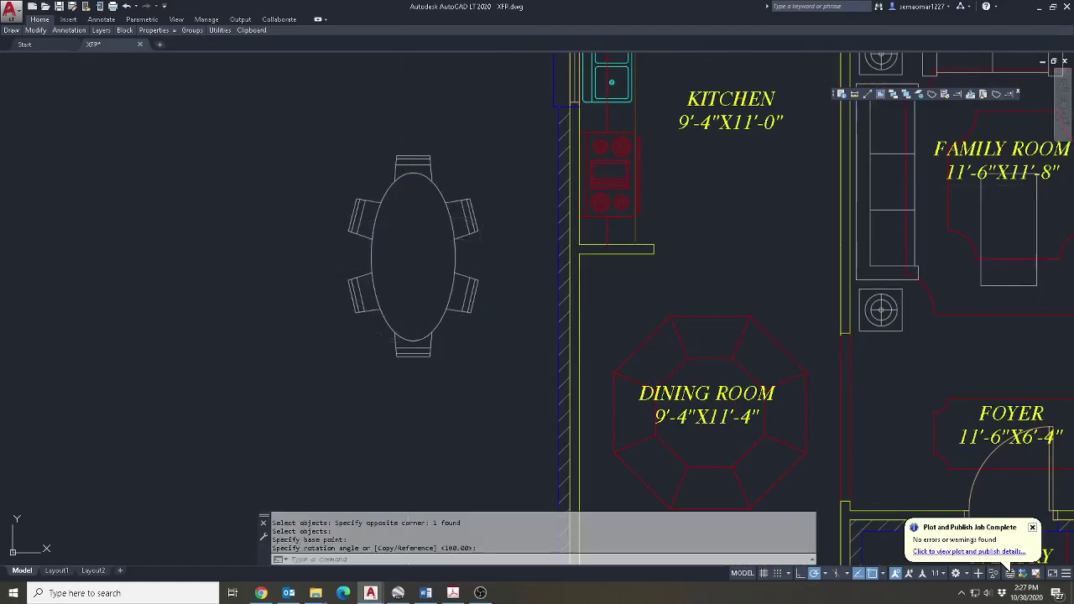
text(90)
key(Return)
Move the dining set from its midpoint to the point midway between two opposite corners of the Dining Room.
text(M)
key(Return)
drag(391, 345, 391, 297)
key(Return)
shift+right_click(284, 183)
click(333, 213)
click(412, 172)
middle_drag(424, 334, 244, 104)
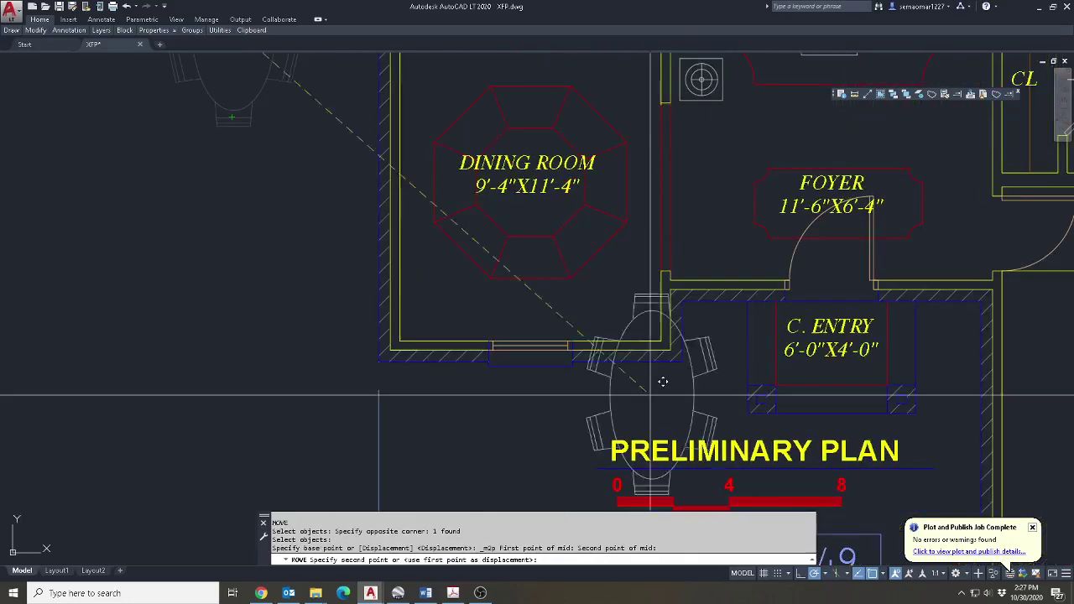
shift+right_click(372, 162)
click(411, 194)
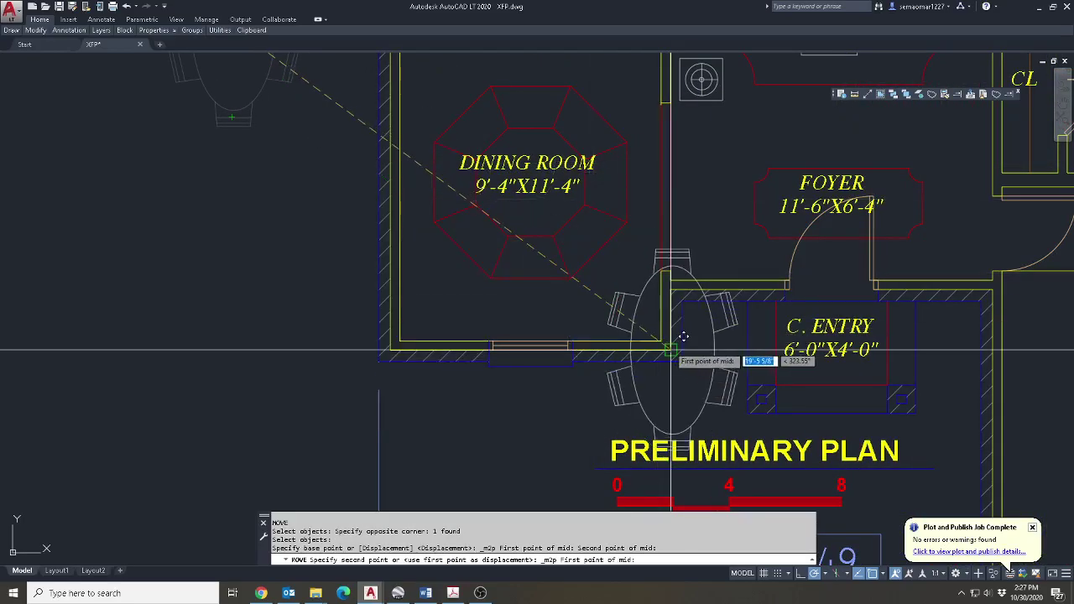
click(684, 337)
scroll(554, 193, down, 4)
scroll(537, 201, up, 5)
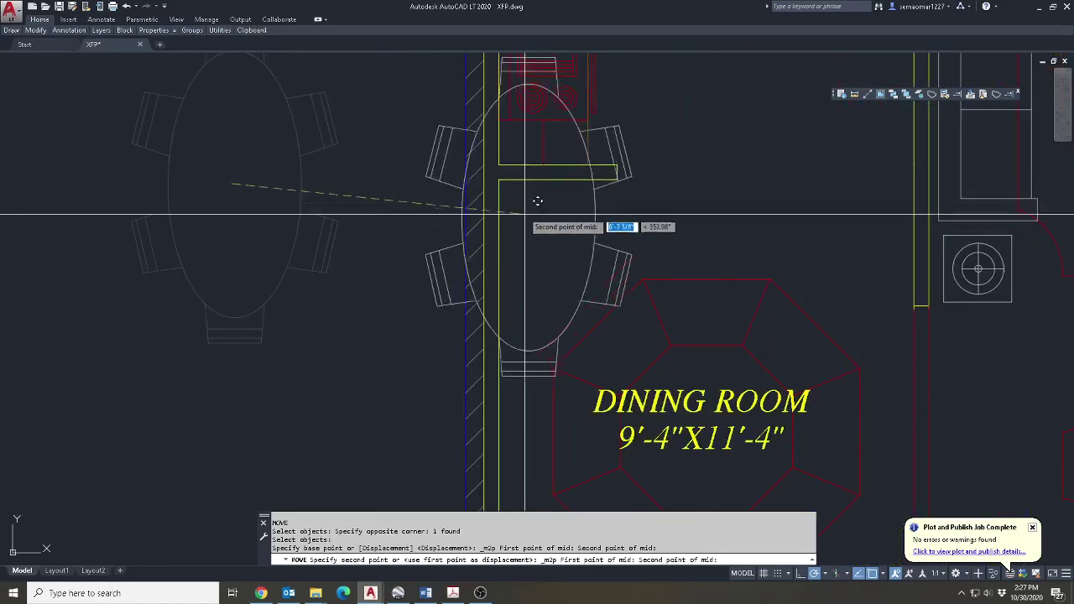
click(499, 184)
scroll(574, 241, down, 6)
key(Escape)
key(Escape)
Nudge the DINING ROOM label sideways to line up with the centre of the oval table.
scroll(598, 285, up, 4)
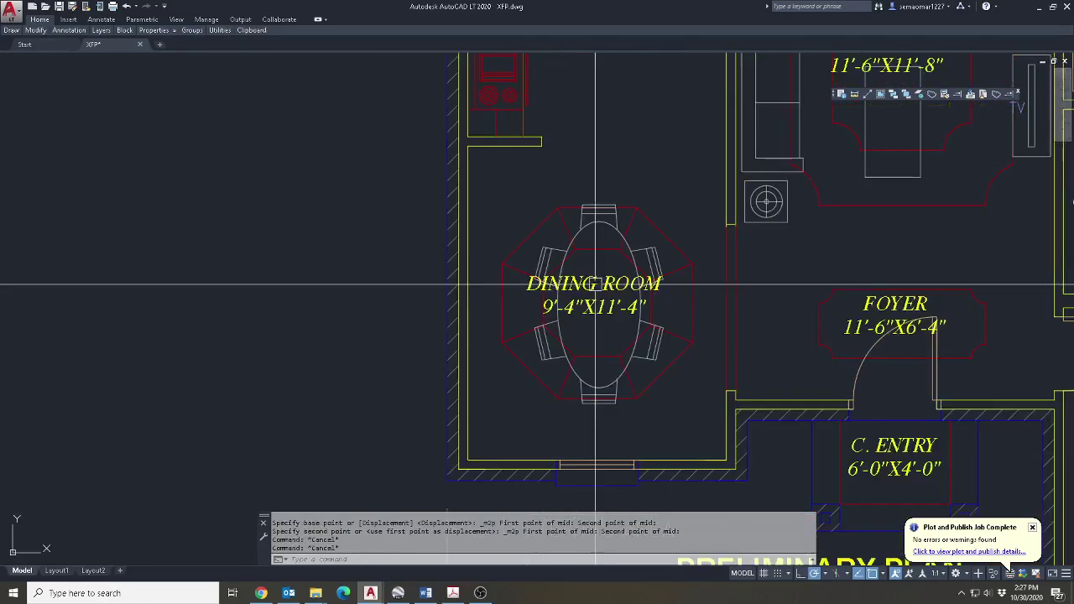
text(m)
key(space)
click(581, 291)
key(space)
click(810, 271)
scroll(780, 268, down, 8)
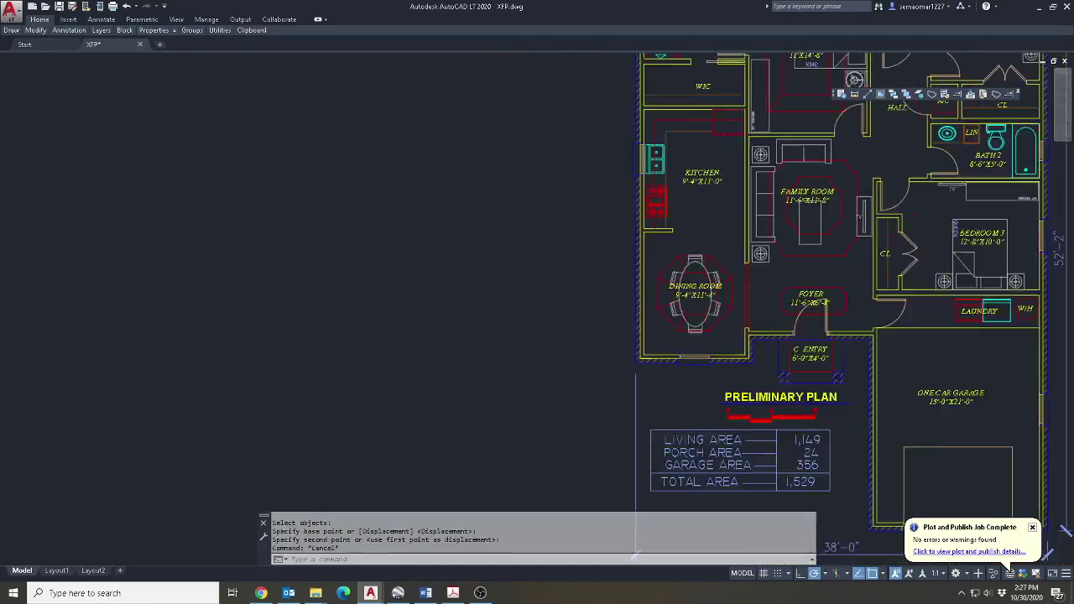
key(Escape)
Save the drawing with the newly placed furniture.
middle_drag(763, 269, 663, 294)
key(Escape)
key(Escape)
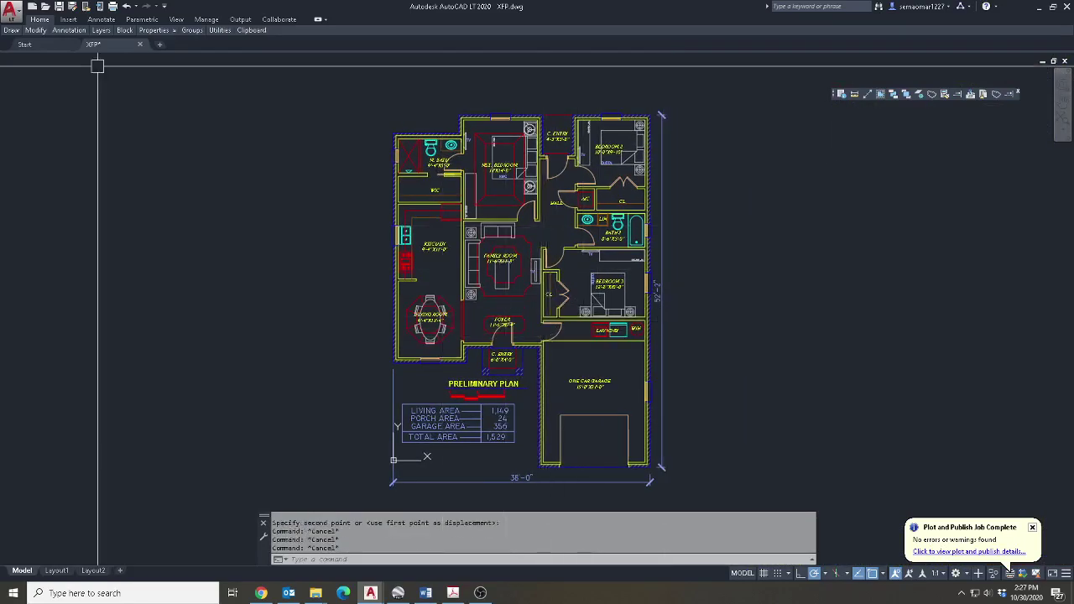
click(58, 7)
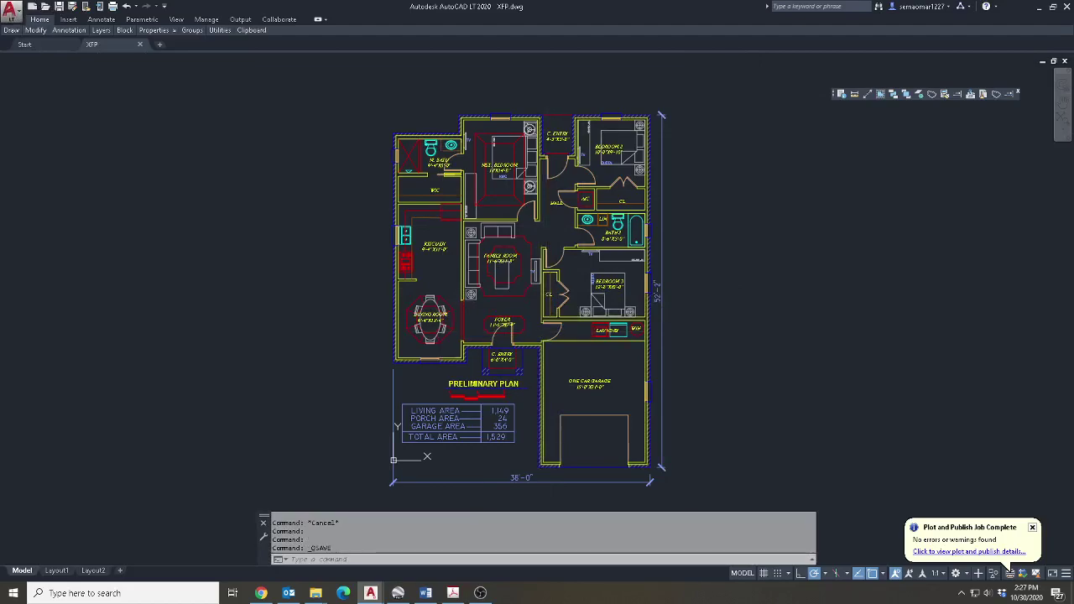
Stretch the bay segment of the outer area outline at the Dining Room window perpendicular onto the exterior wall line.
scroll(433, 346, up, 6)
click(377, 375)
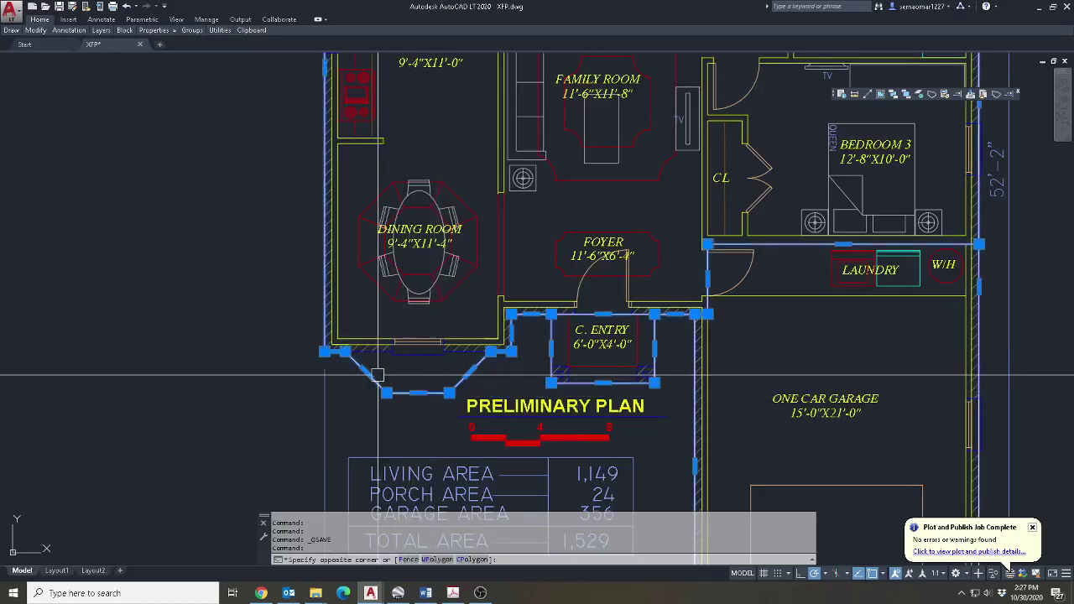
click(377, 375)
scroll(384, 377, up, 6)
click(503, 434)
shift+right_click(501, 311)
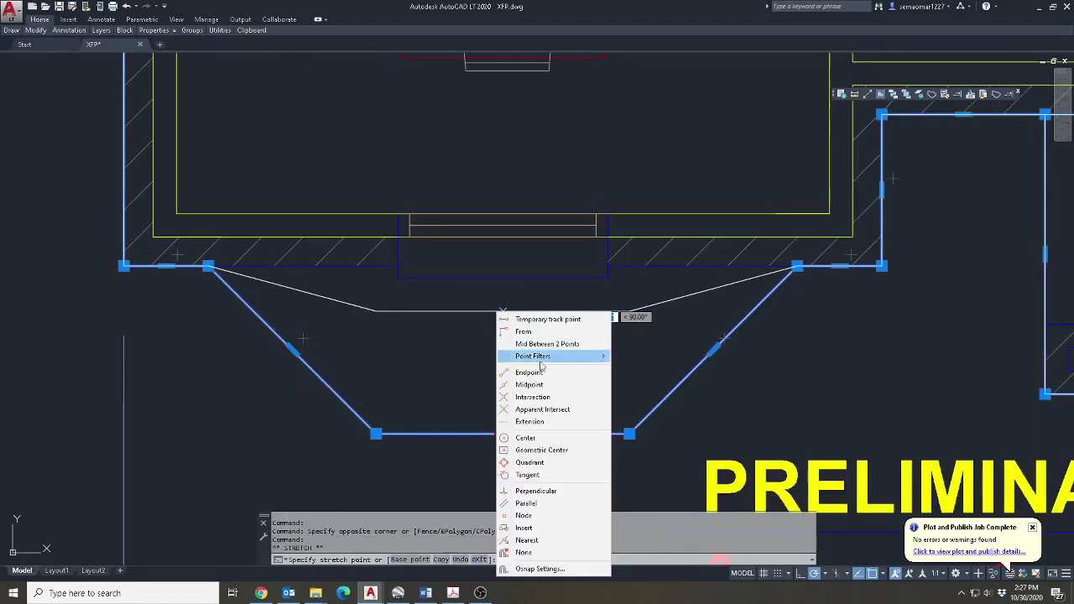
click(543, 492)
click(359, 267)
key(Escape)
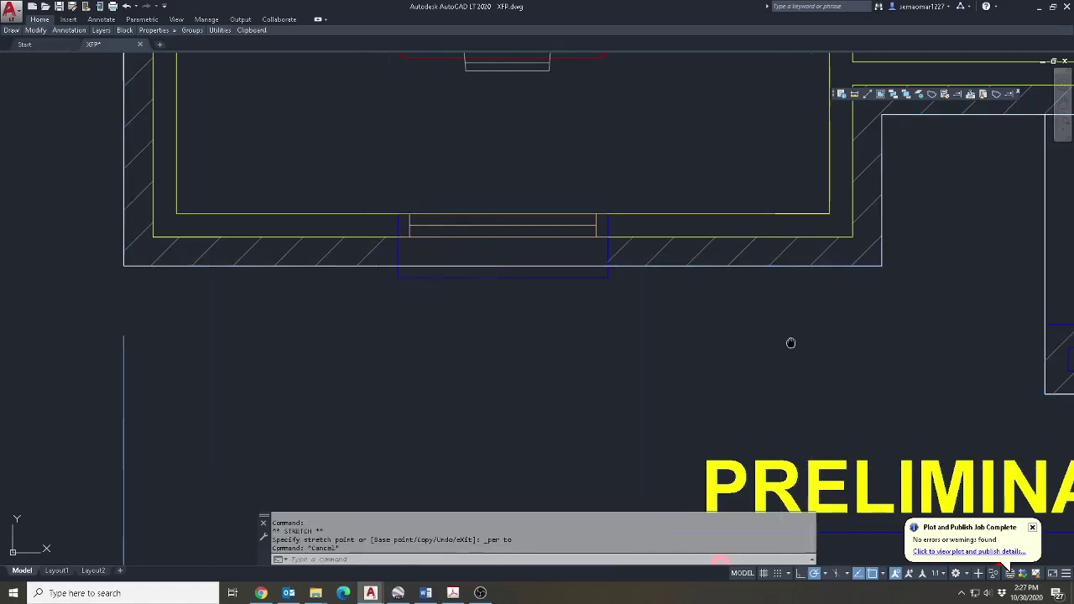
Stretch the area outline's edge beside Bedroom 2 onto the outer face of the side wall.
scroll(708, 334, down, 2)
scroll(708, 334, down, 2)
middle_drag(635, 305, 570, 328)
scroll(570, 328, down, 4)
middle_drag(767, 249, 698, 227)
scroll(635, 167, down, 2)
scroll(570, 260, up, 5)
click(563, 256)
click(563, 257)
key(Escape)
scroll(691, 259, down, 3)
scroll(614, 288, up, 2)
click(614, 261)
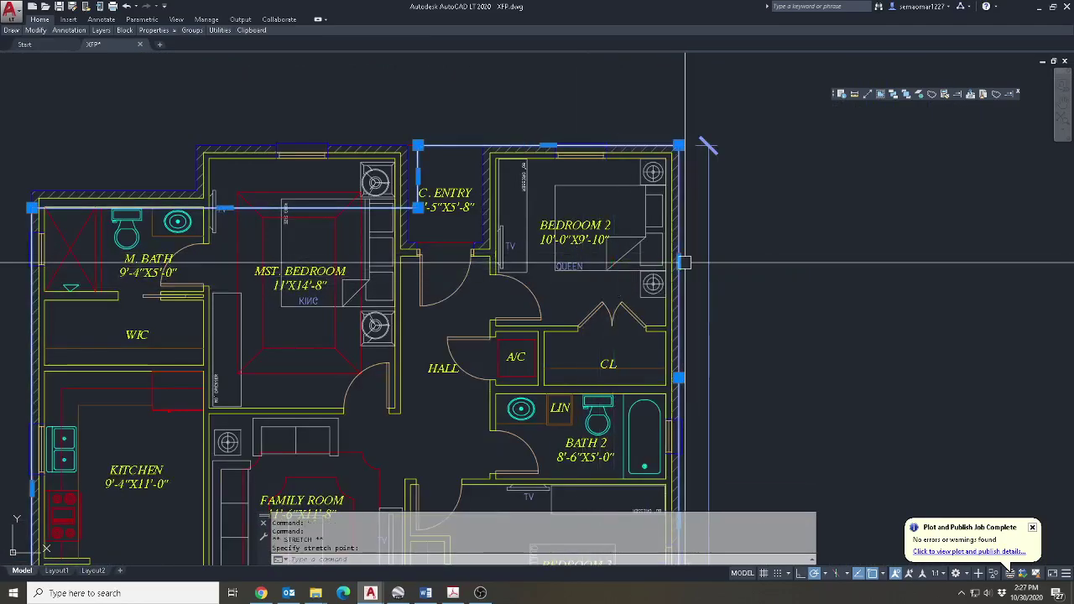
Stretch the area outline's corners to the outer wall corners of the master bath and the master bedroom.
middle_drag(438, 211, 598, 250)
scroll(291, 300, up, 4)
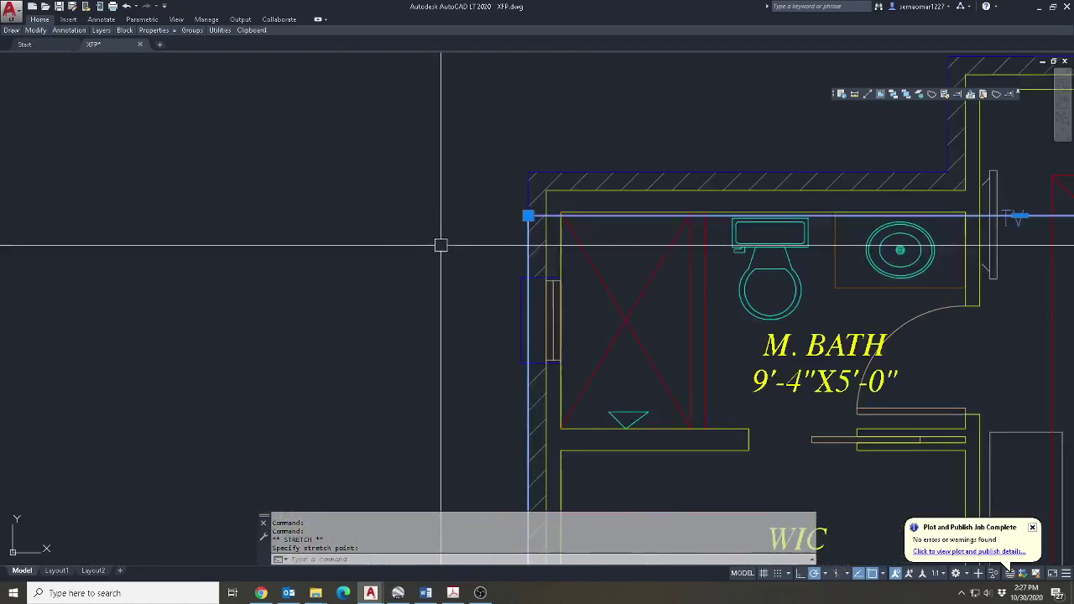
click(528, 216)
click(528, 167)
scroll(606, 173, down, 3)
middle_drag(727, 277, 680, 319)
click(465, 280)
click(819, 207)
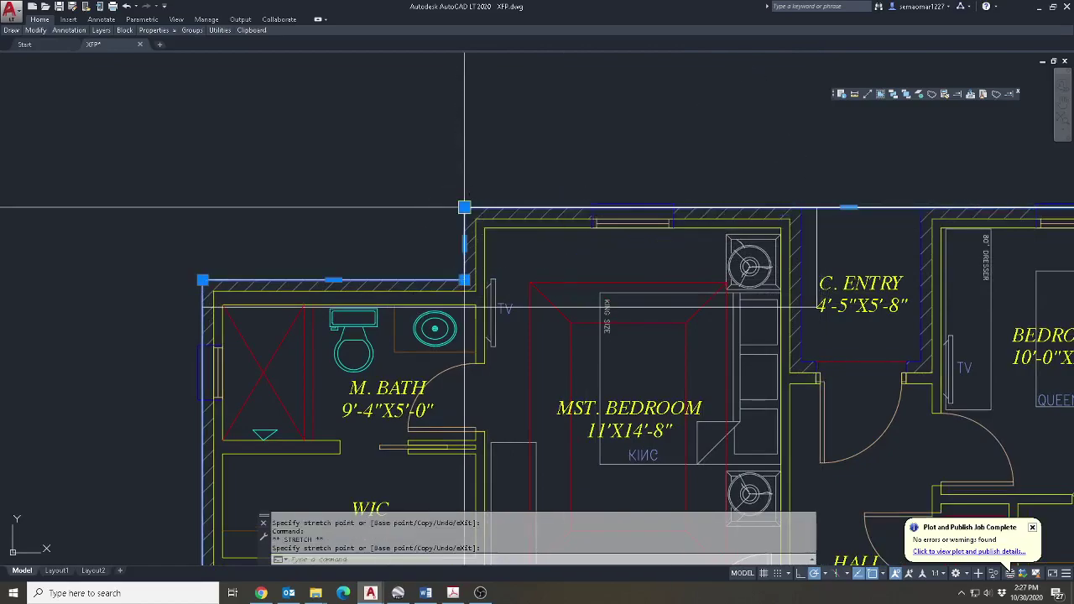
scroll(755, 293, down, 5)
middle_drag(771, 297, 630, 301)
Add four vertices to the area outline so it follows the recessed covered entry between the master bedroom and Bedroom 2.
scroll(642, 232, up, 6)
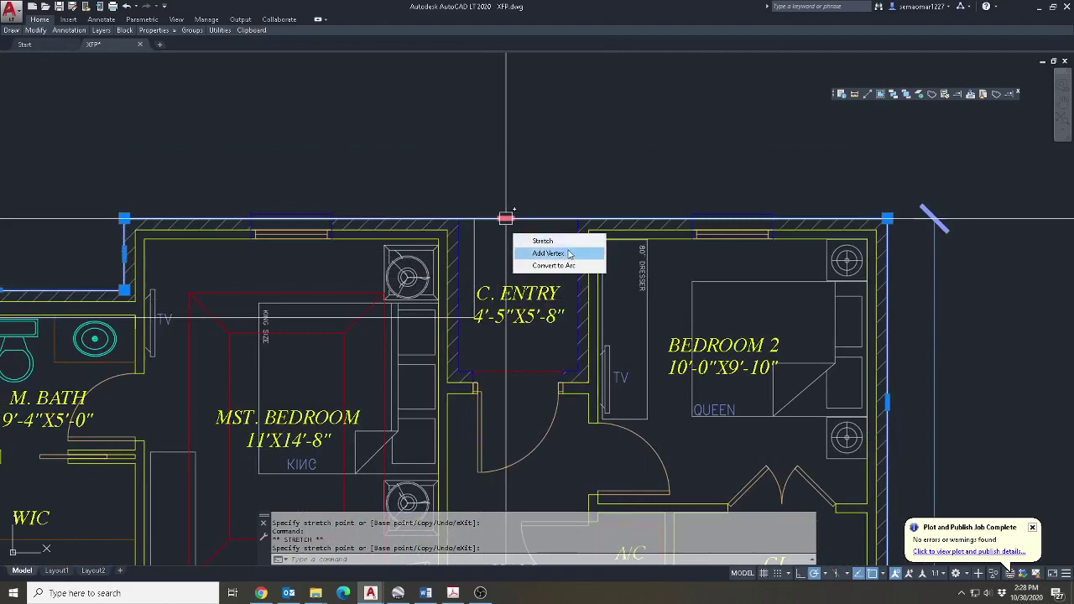
click(568, 252)
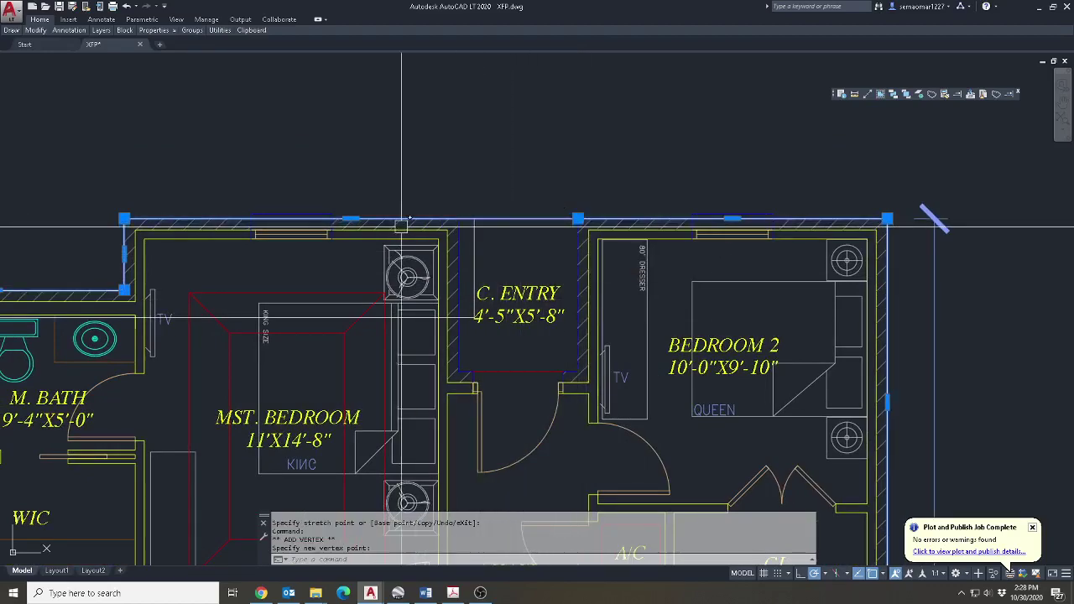
click(459, 219)
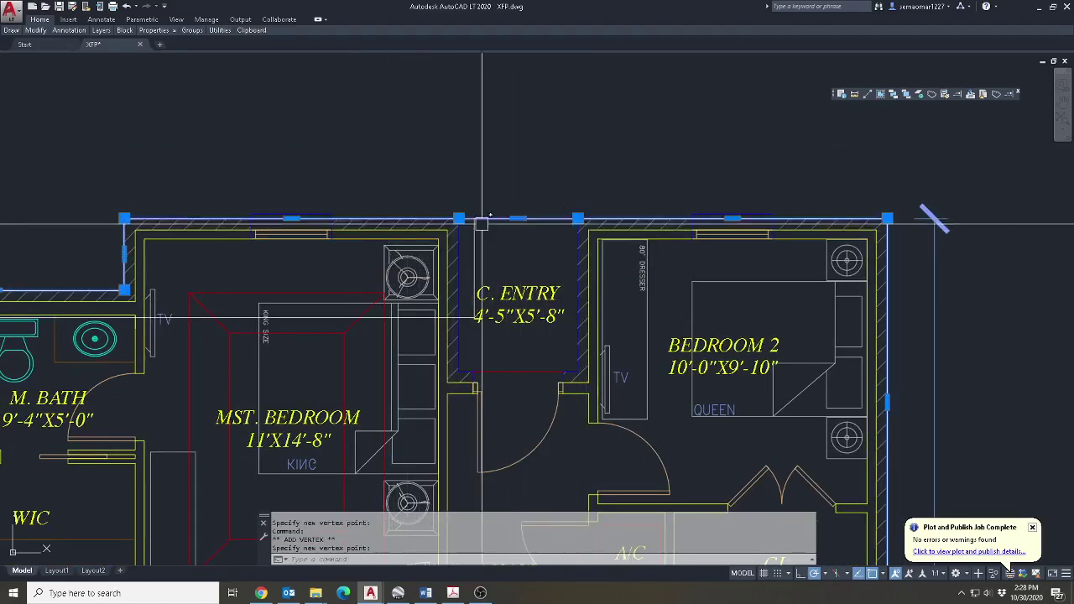
click(571, 253)
click(459, 371)
mouse_move(518, 294)
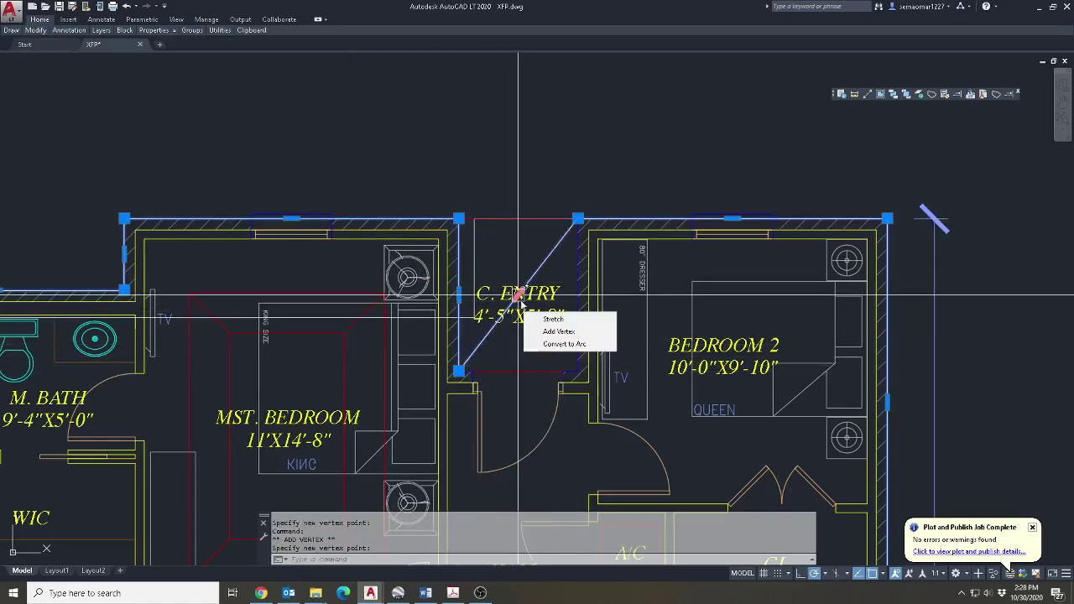
click(554, 332)
click(580, 370)
scroll(445, 250, down, 4)
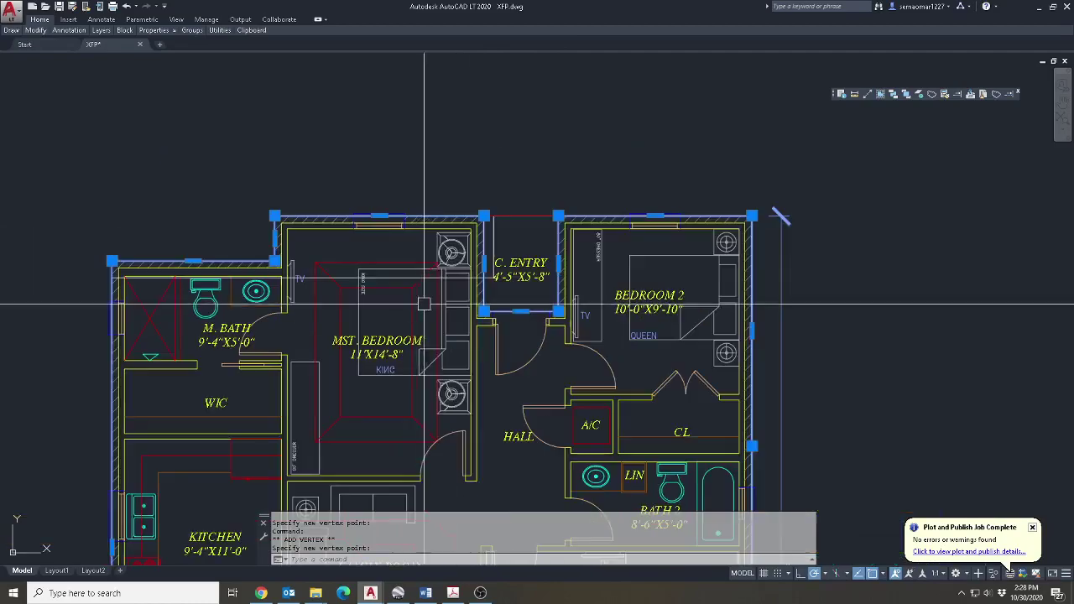
scroll(445, 250, up, 2)
key(Escape)
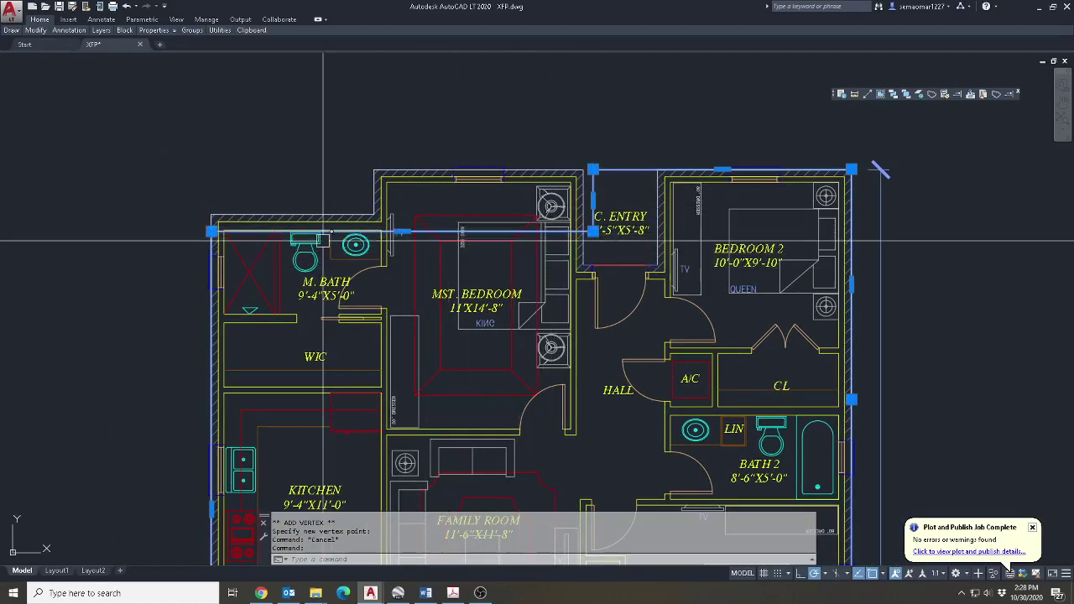
Stretch the second area outline onto the master bedroom and master bath exterior walls, running straight across the covered entry.
click(592, 202)
scroll(375, 199, up, 2)
click(373, 201)
click(244, 251)
click(244, 225)
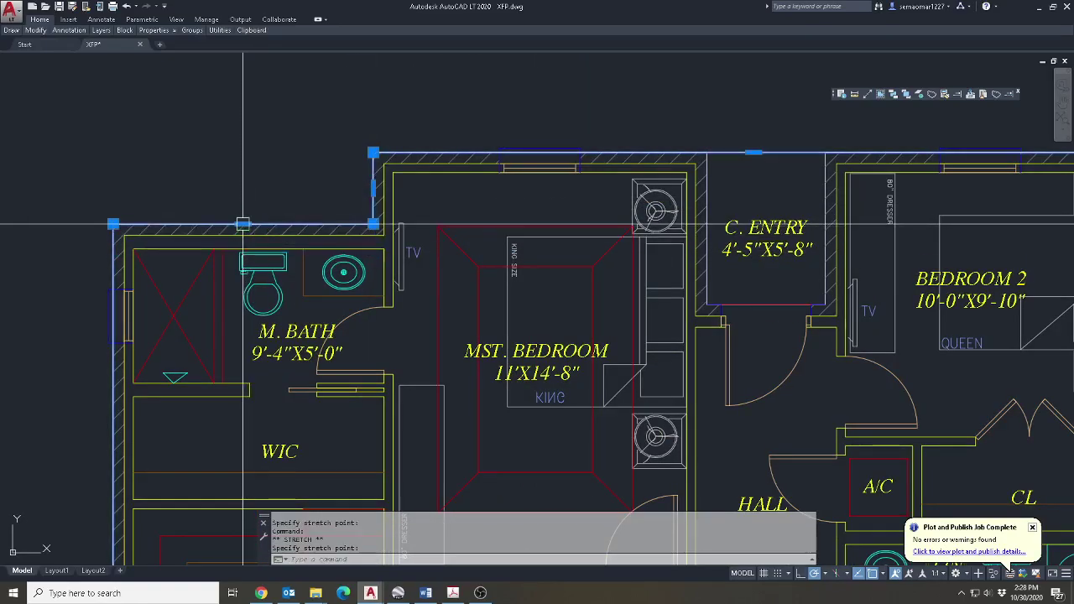
scroll(696, 323, down, 5)
middle_drag(852, 406, 643, 379)
key(Escape)
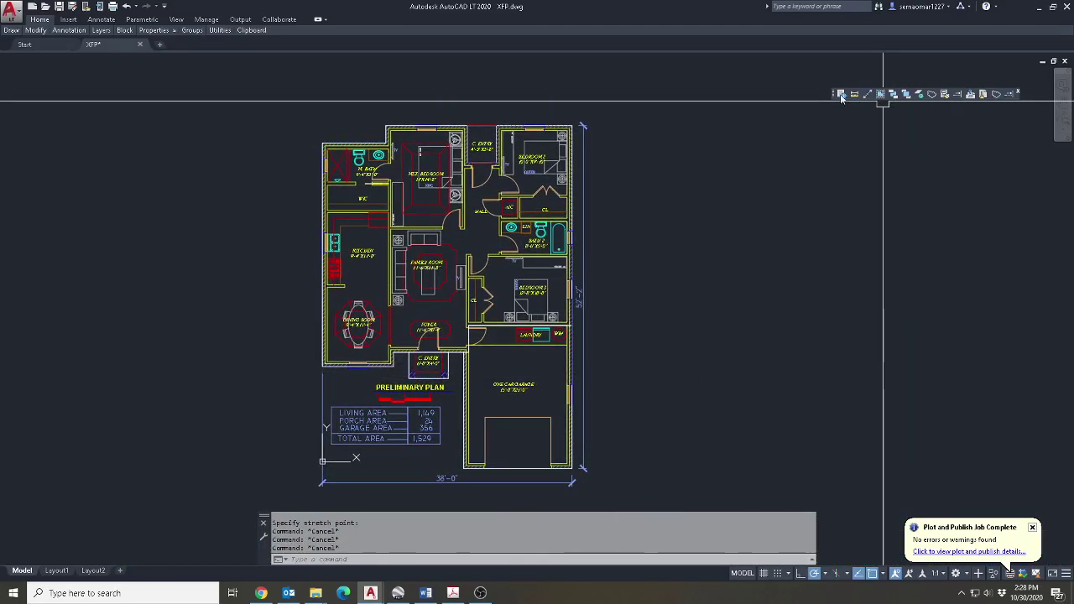
List the properties of the overall outline, including garage and porches, to read its area.
click(841, 94)
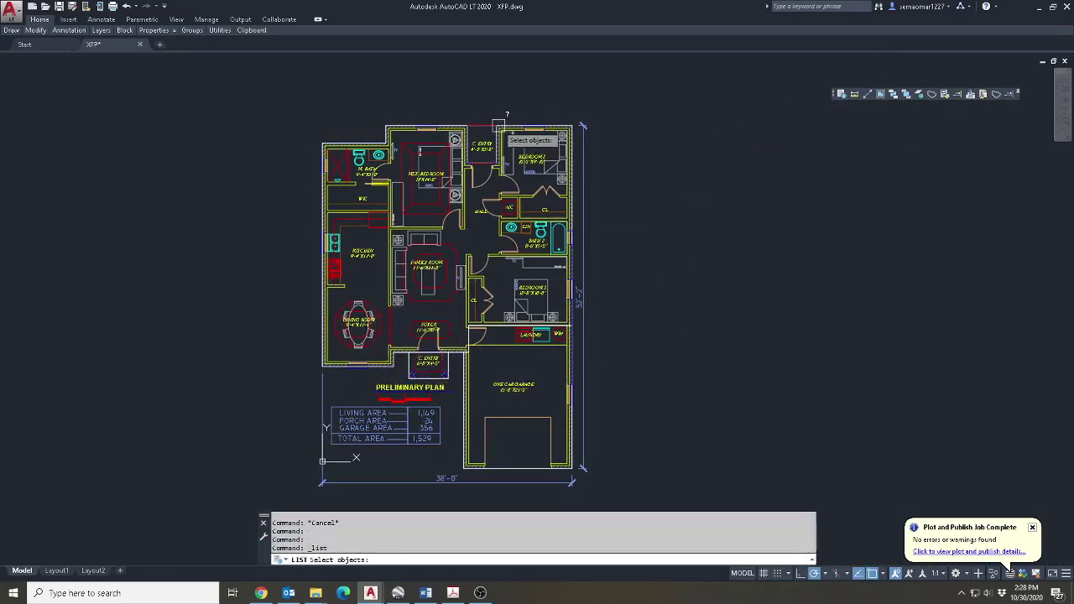
scroll(495, 123, up, 7)
key(Escape)
scroll(546, 139, down, 4)
scroll(616, 132, up, 6)
scroll(618, 130, up, 2)
key(space)
click(639, 126)
scroll(629, 146, down, 11)
scroll(597, 273, up, 6)
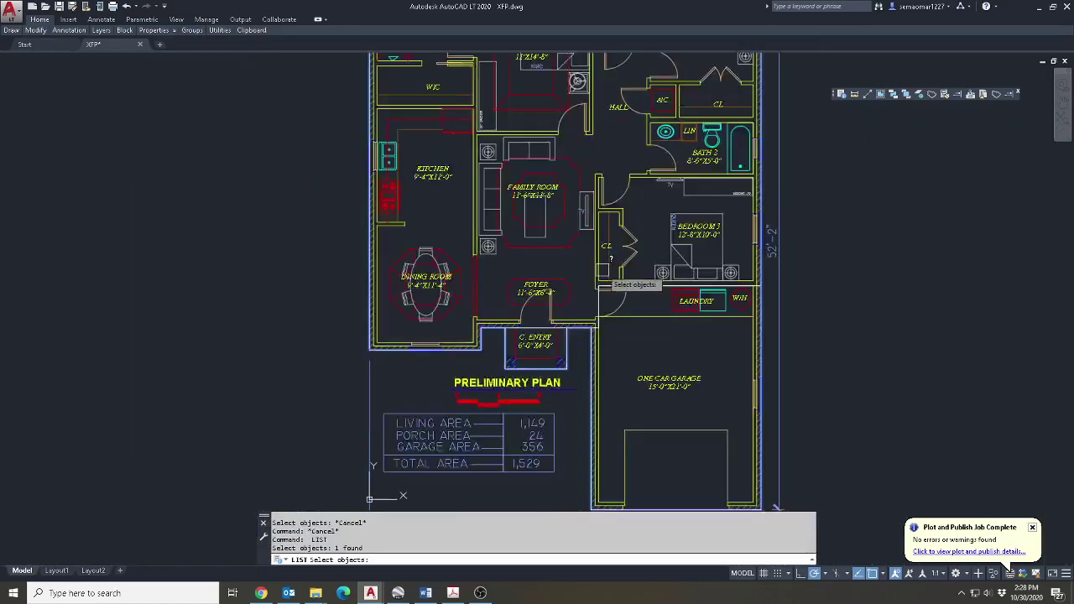
scroll(655, 294, down, 3)
middle_drag(851, 355, 772, 247)
key(Return)
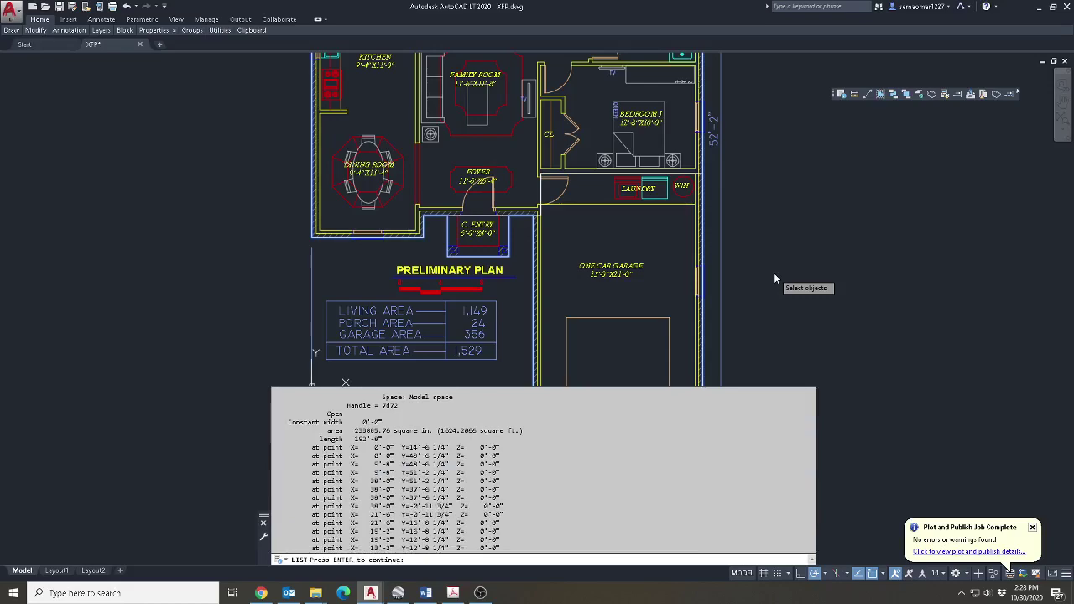
key(Escape)
Change the TOTAL AREA value in the area table to 1,624.
text(ED)
key(Return)
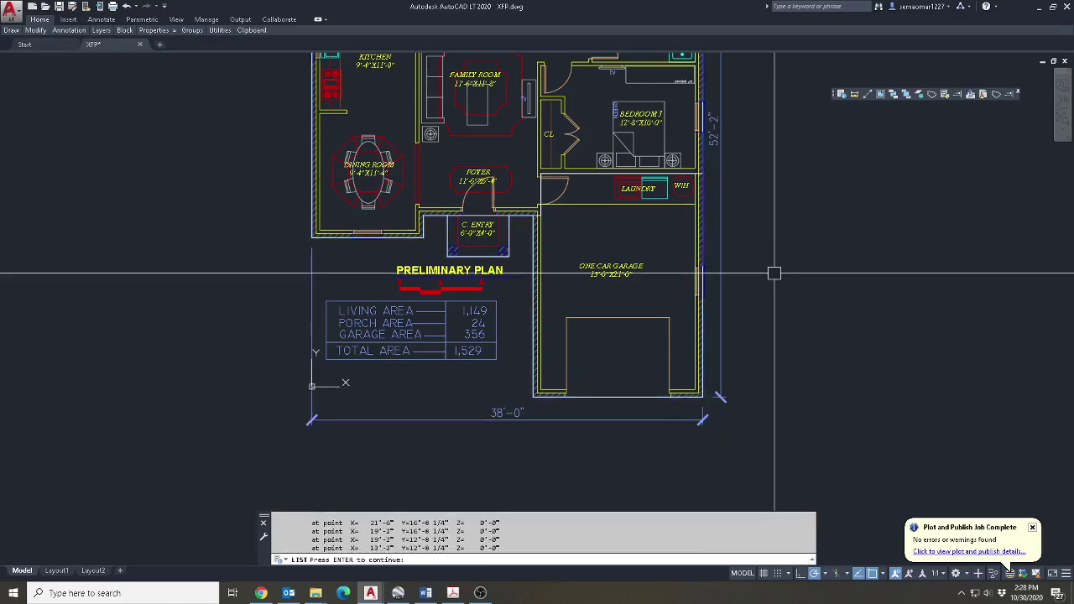
scroll(499, 353, up, 10)
click(266, 355)
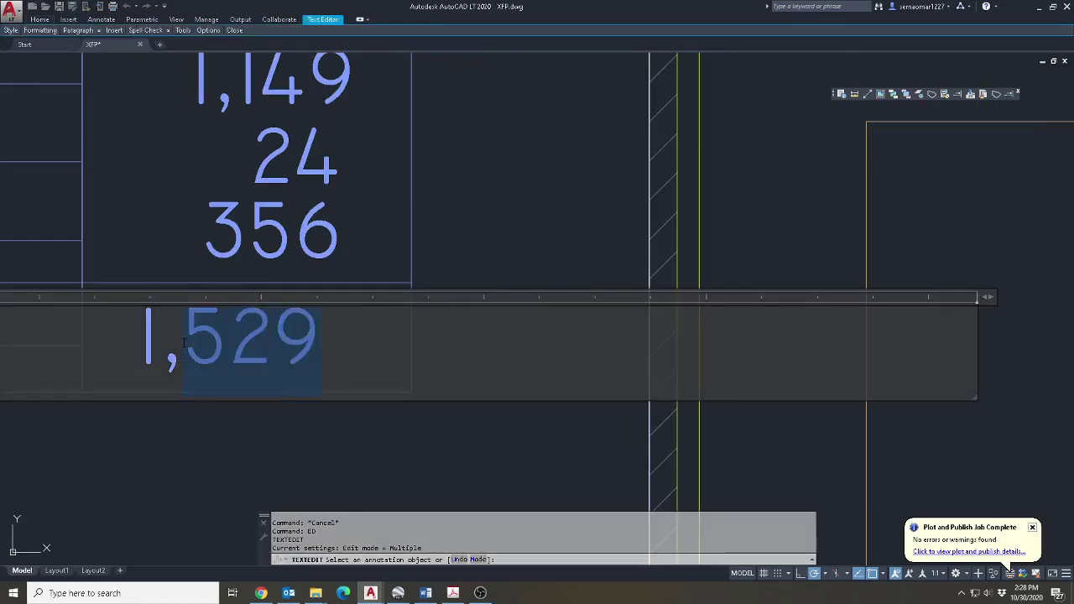
scroll(349, 405, down, 6)
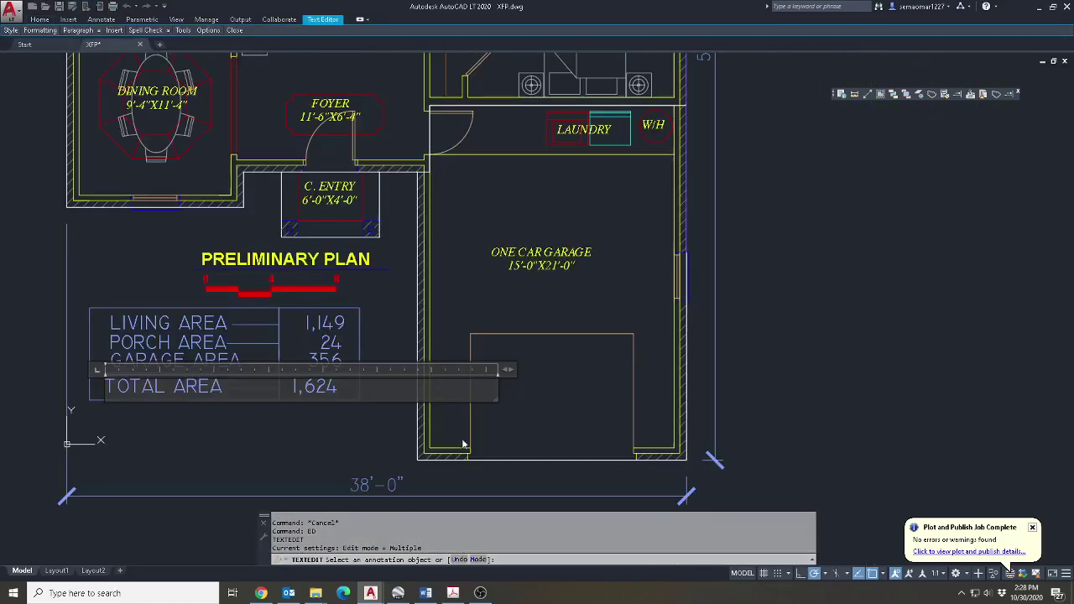
click(451, 442)
key(Escape)
key(Escape)
click(840, 94)
scroll(495, 295, down, 4)
scroll(488, 286, up, 4)
click(488, 287)
scroll(487, 289, down, 4)
scroll(484, 270, up, 5)
key(Escape)
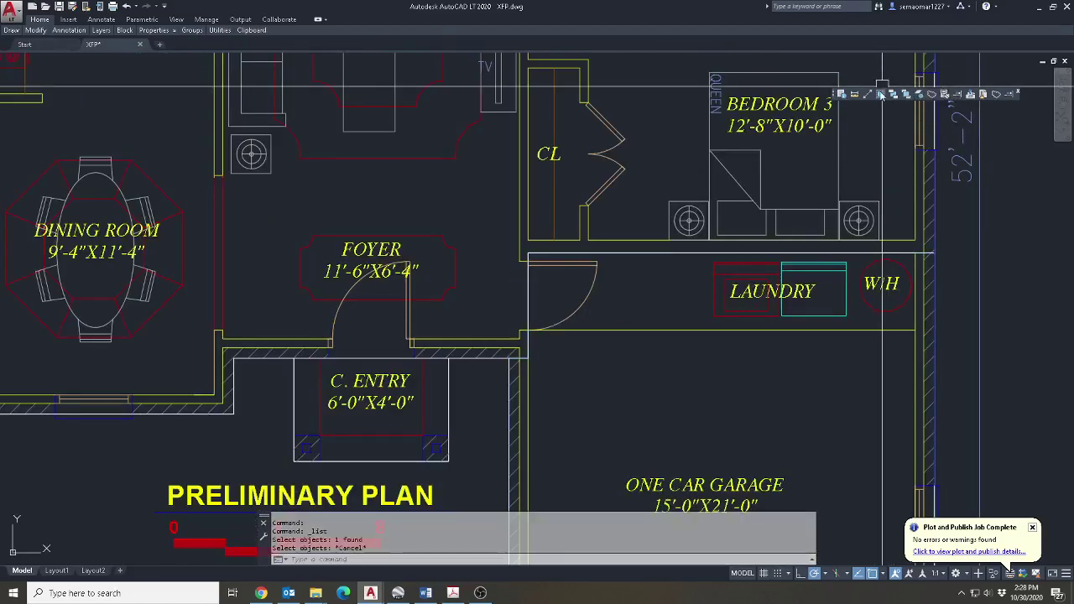
List the properties of the living area outline, excluding garage and porches, to read its area.
click(893, 94)
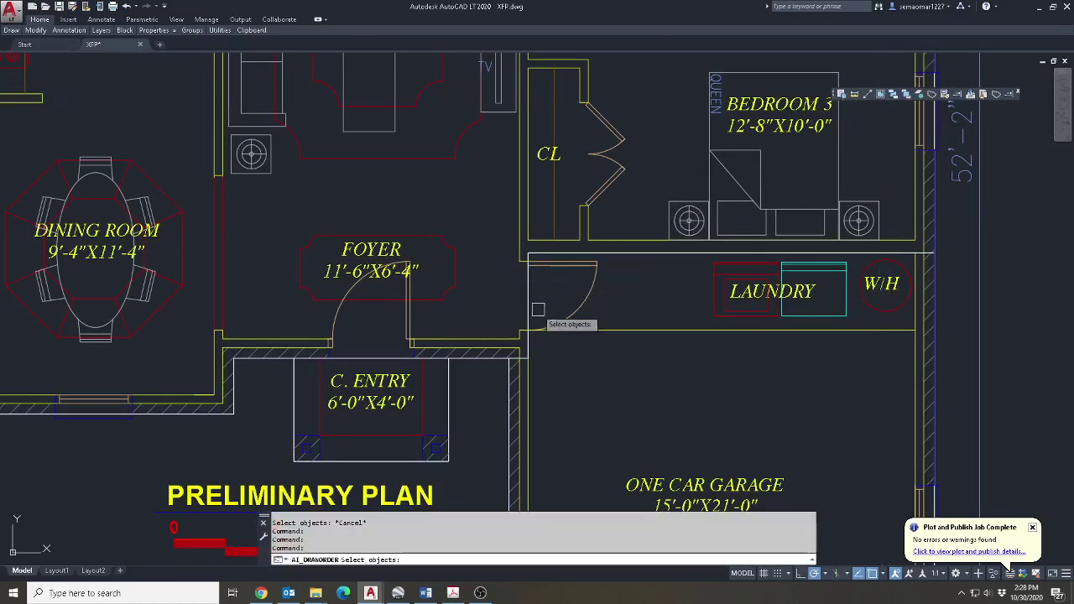
key(Escape)
key(Return)
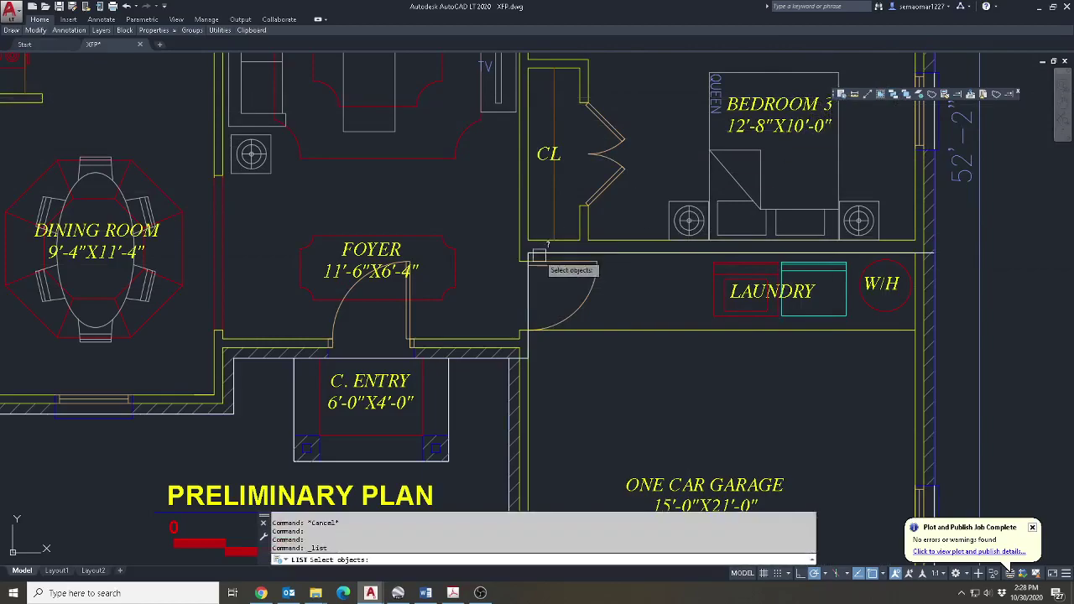
click(532, 282)
scroll(610, 276, down, 6)
key(Return)
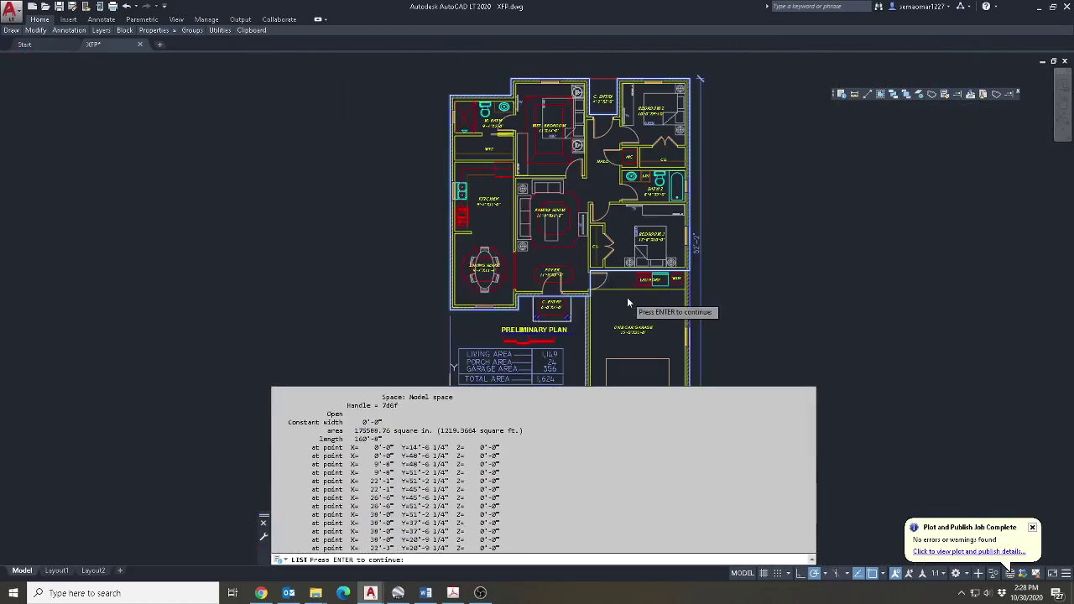
key(Return)
Change the LIVING AREA value in the area table to 1,219.
scroll(491, 348, up, 8)
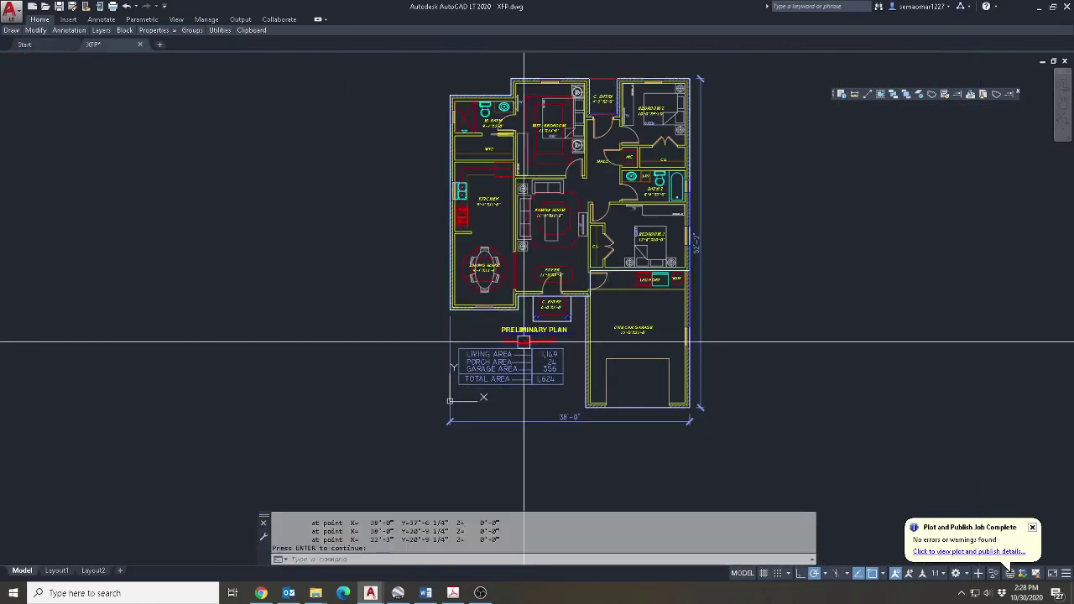
text(ed)
key(Return)
click(693, 445)
drag(818, 424, 541, 432)
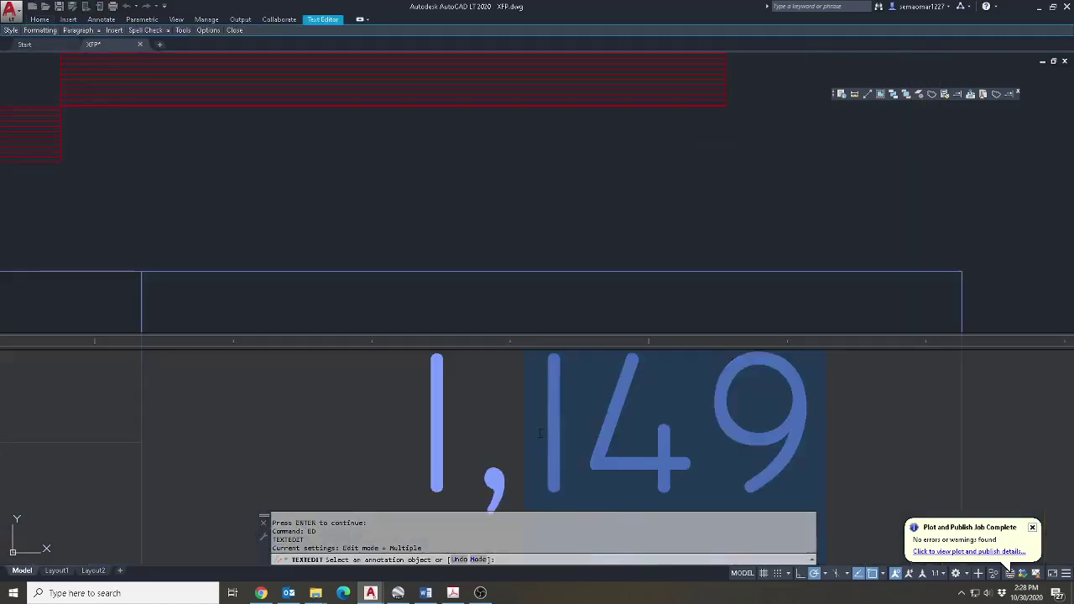
text(219)
key(ctrl+Return)
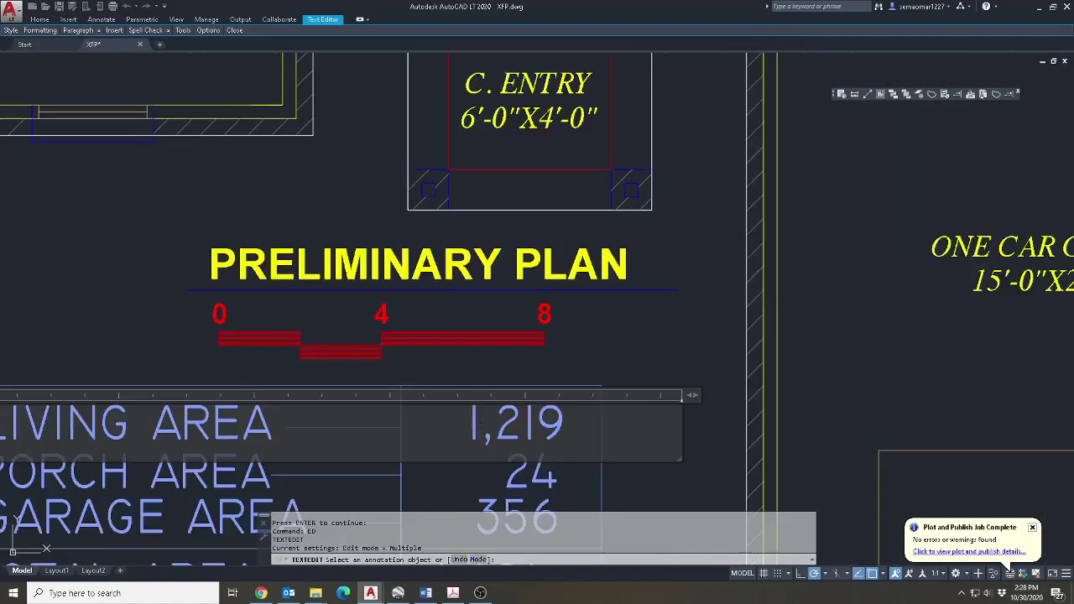
key(Escape)
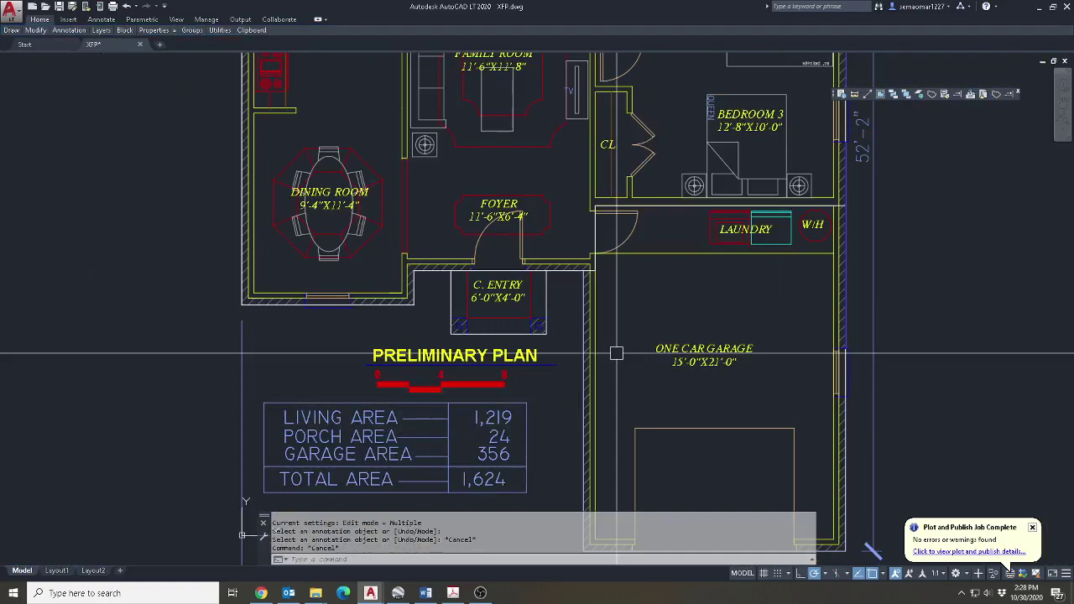
Change the PORCH AREA label in the area table to C ENTRY AREA.
scroll(336, 437, up, 2)
text(ED)
key(Return)
click(342, 436)
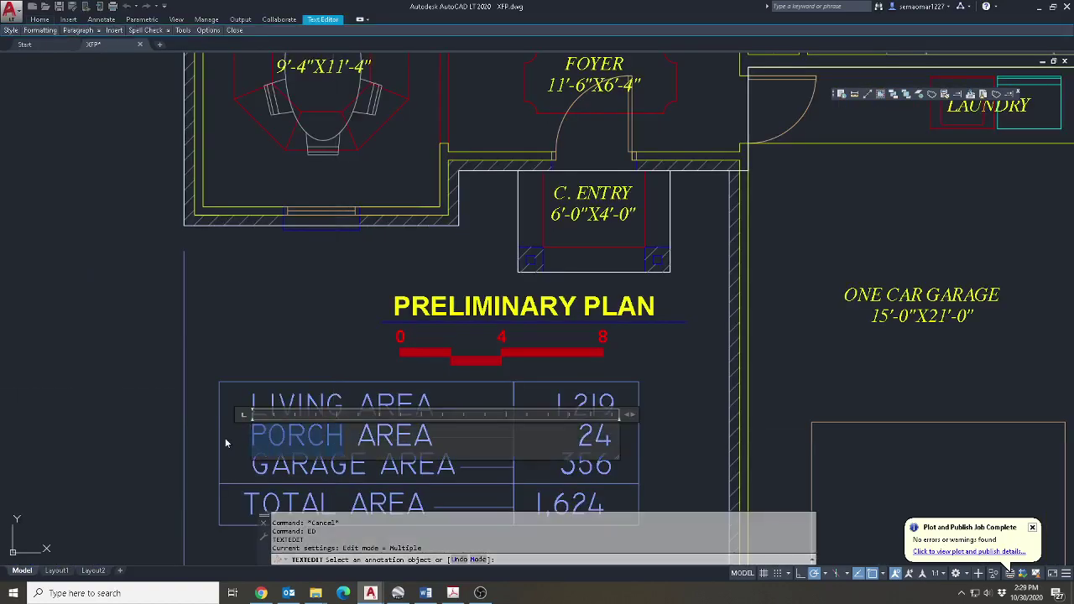
text(C)
text( ENTRY AREA)
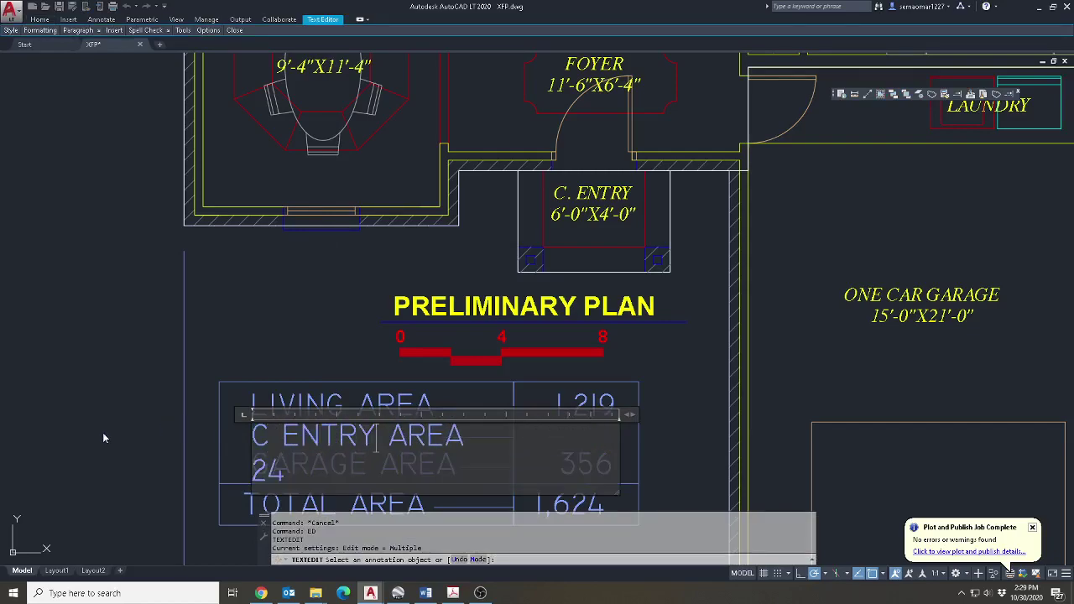
click(103, 437)
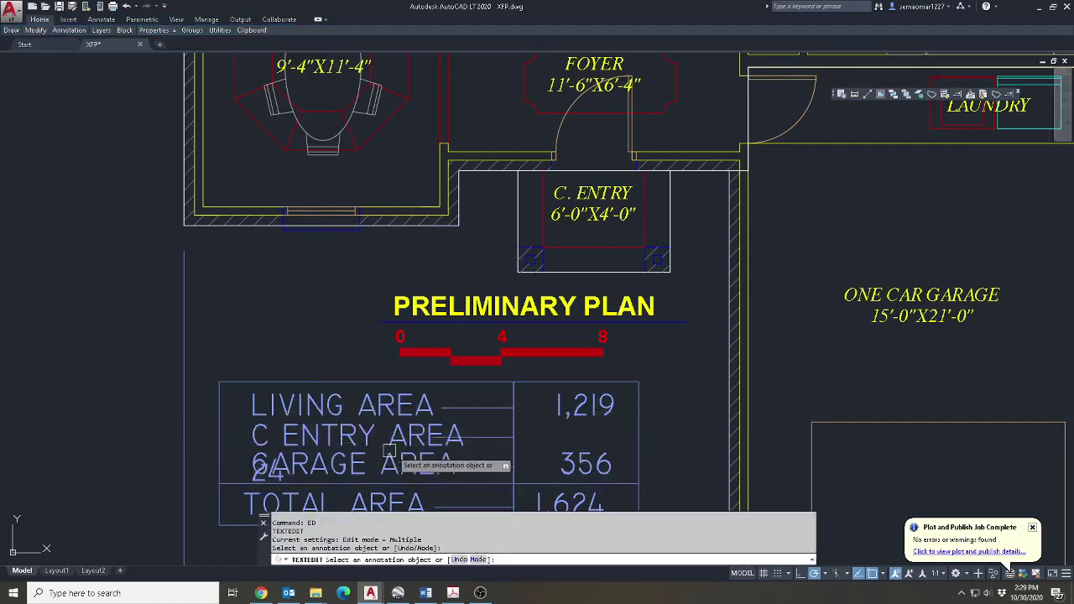
Remove excess spaces in the C ENTRY AREA row so the 24 fits on the same line, and shorten the row's leader line.
click(400, 431)
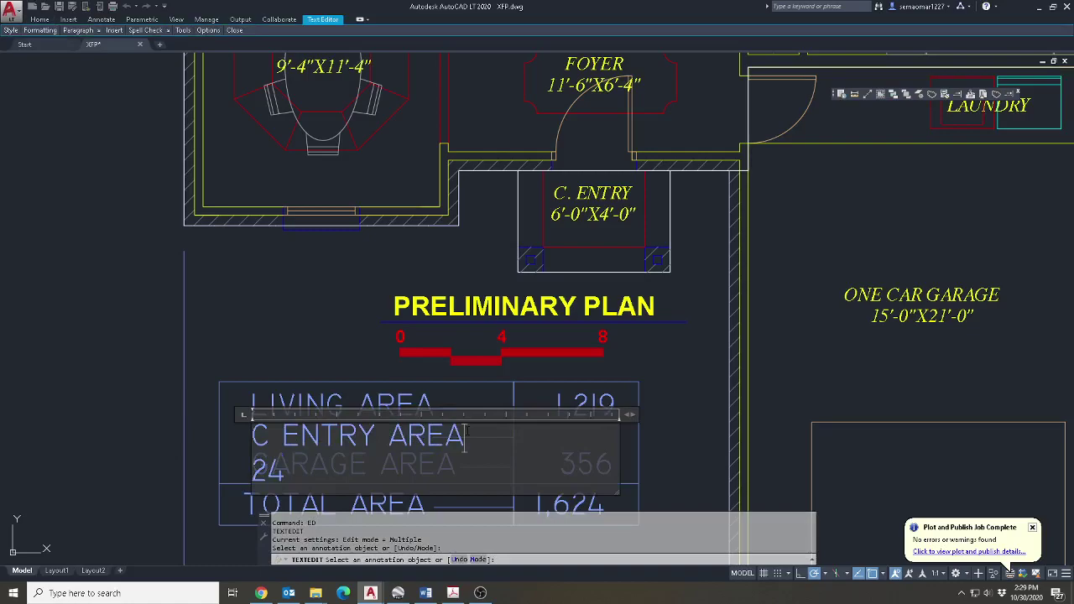
key(Delete)
key(Delete)
click(644, 398)
key(Escape)
key(Escape)
click(495, 436)
click(433, 437)
key(Escape)
key(Escape)
Stretch the area table downward, moving the TOTAL AREA row to make room for another row above it.
middle_drag(503, 445, 486, 364)
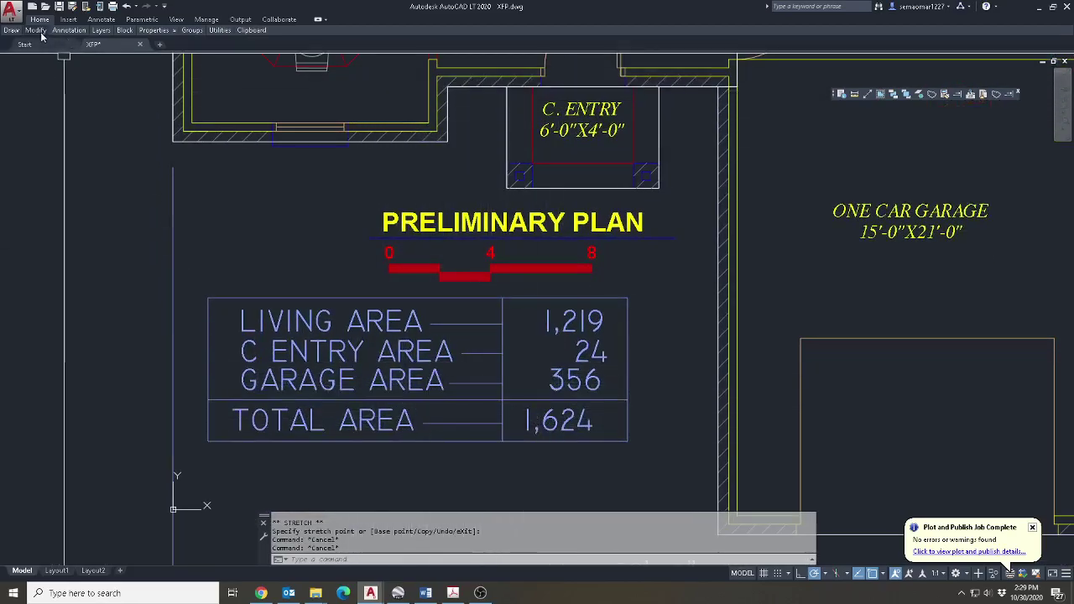
mouse_move(36, 32)
click(40, 71)
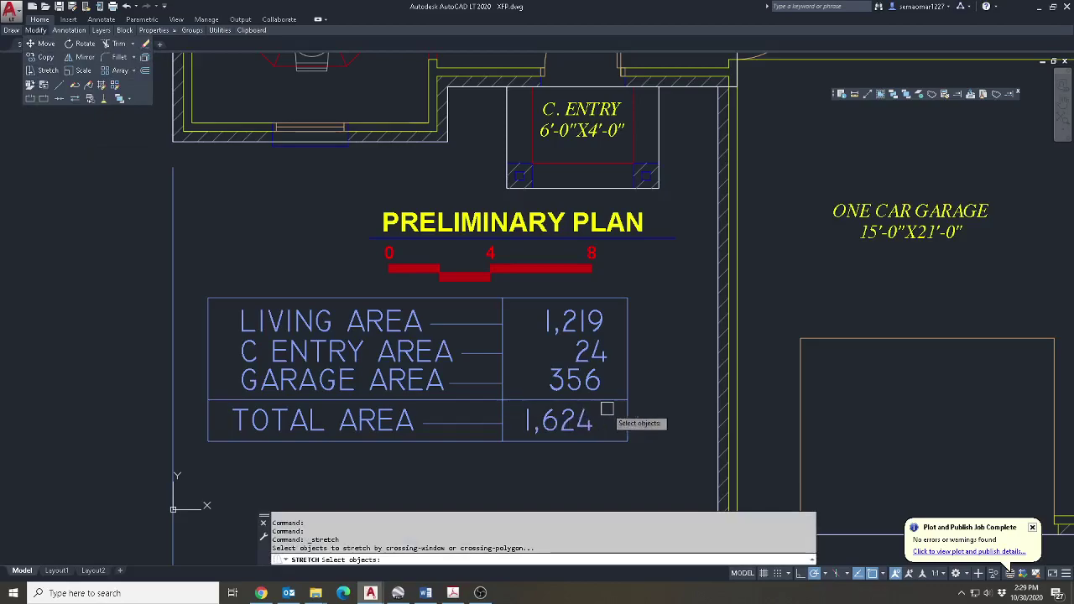
click(653, 399)
click(196, 467)
key(Return)
click(109, 291)
click(109, 333)
key(Escape)
Draw a rectangle over the recessed covered entry between the master bedroom and Bedroom 2, and match its properties to the area outline.
scroll(174, 339, down, 2)
middle_drag(398, 309, 428, 457)
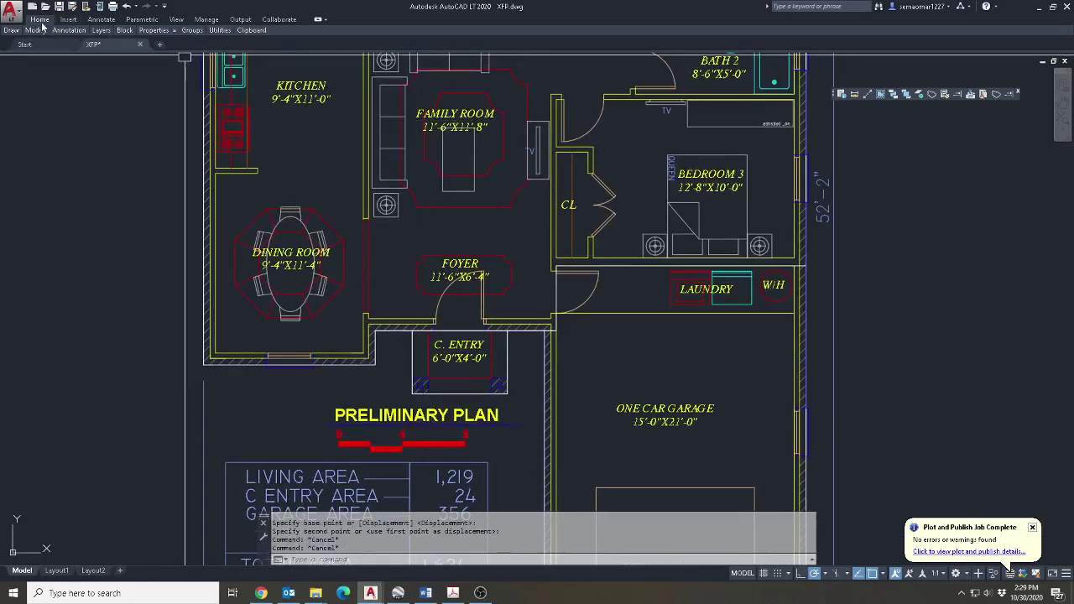
mouse_move(11, 31)
click(109, 43)
scroll(563, 276, down, 3)
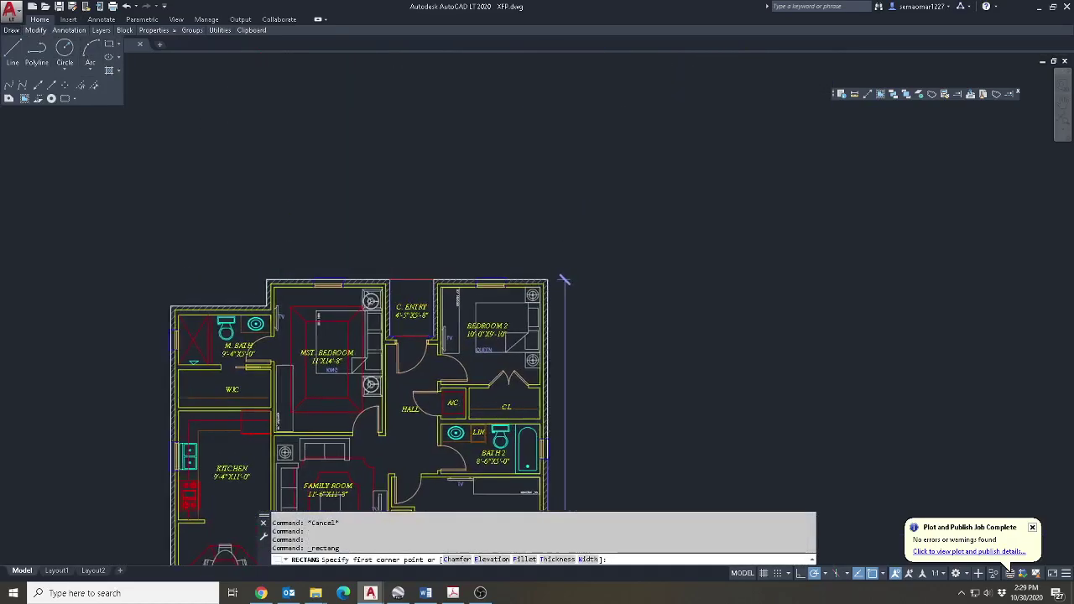
scroll(408, 355, up, 6)
click(380, 323)
scroll(553, 216, down, 2)
scroll(567, 216, up, 2)
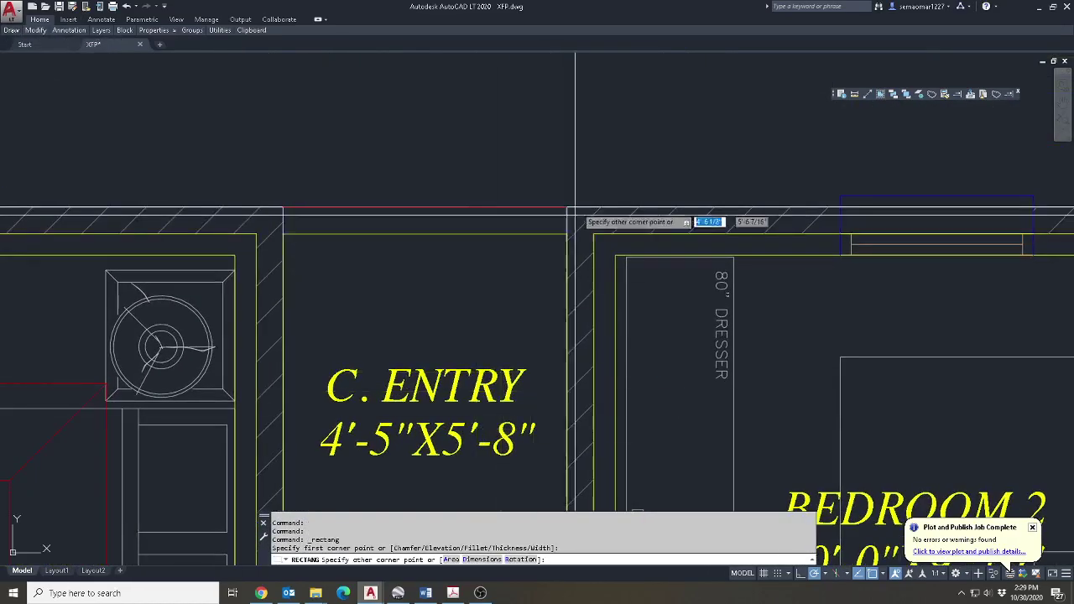
key(Escape)
click(955, 95)
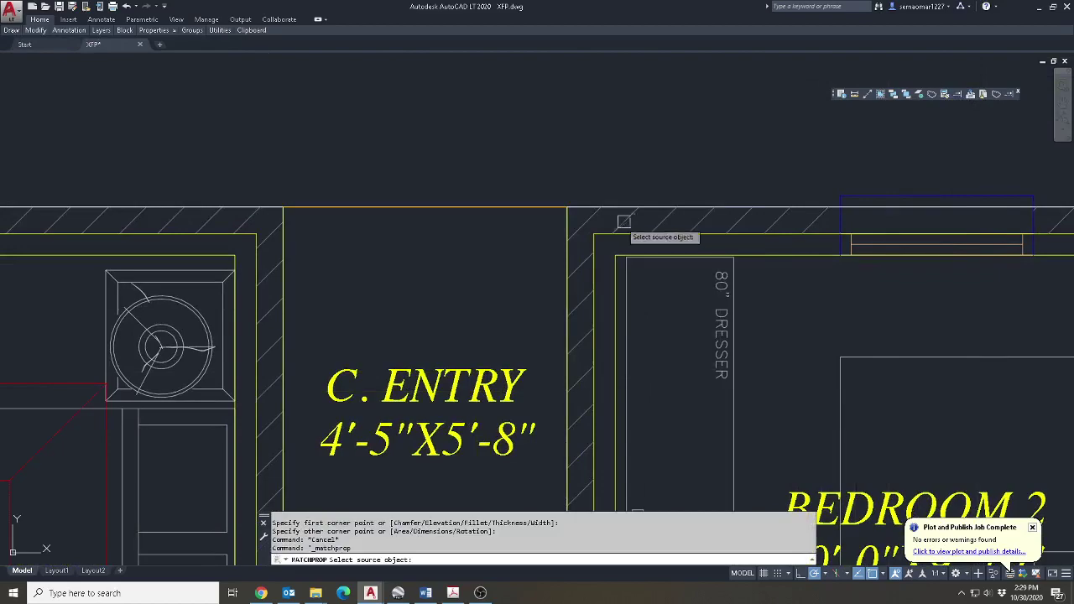
click(582, 207)
List the properties of the covered entry rectangle between the master bedroom and Bedroom 2 to read its area.
click(853, 94)
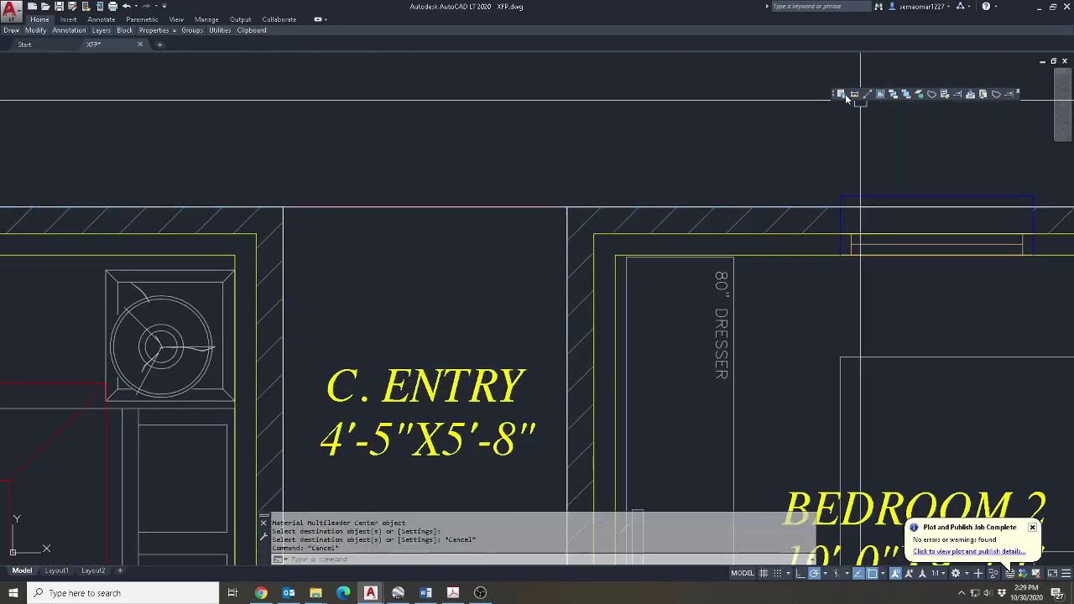
click(513, 208)
key(Return)
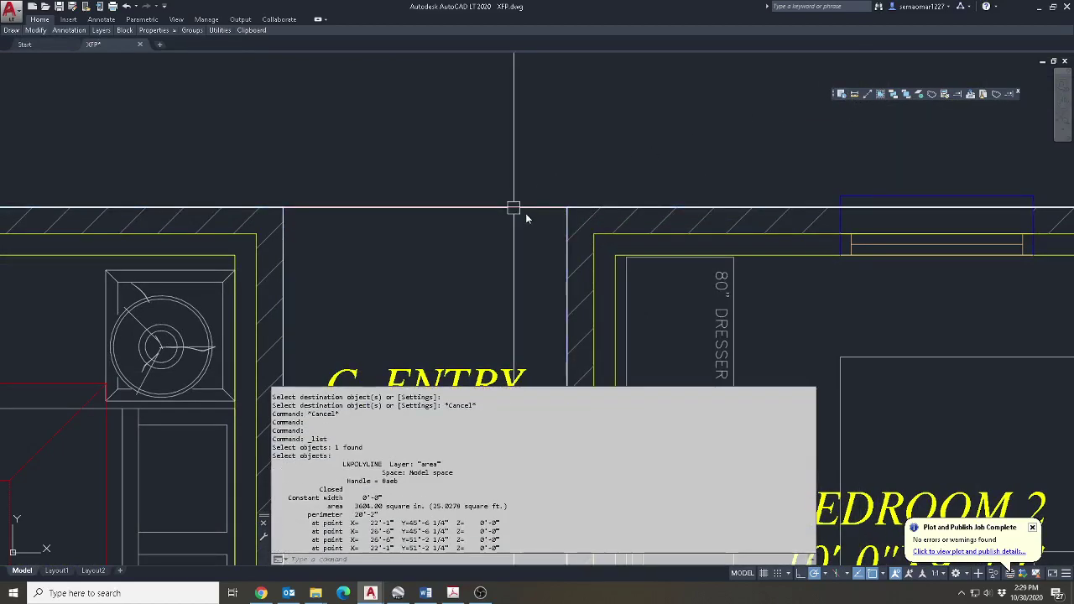
scroll(564, 134, down, 12)
scroll(493, 378, up, 7)
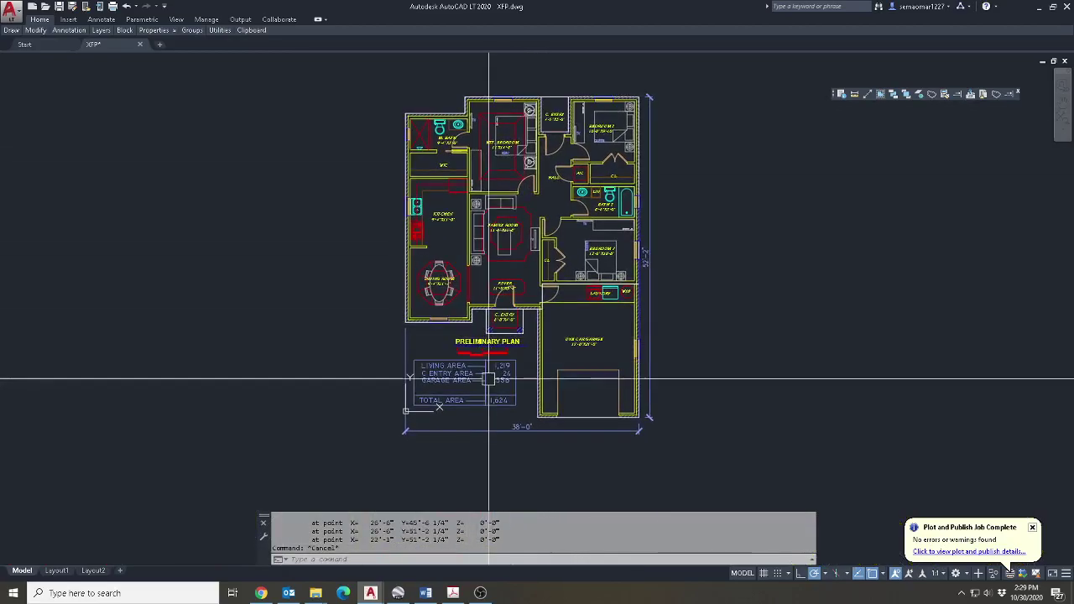
key(Escape)
text(ed)
key(Return)
key(Escape)
key(Escape)
key(Escape)
Copy the GARAGE AREA row with its leader line into the empty space directly below it.
mouse_move(36, 31)
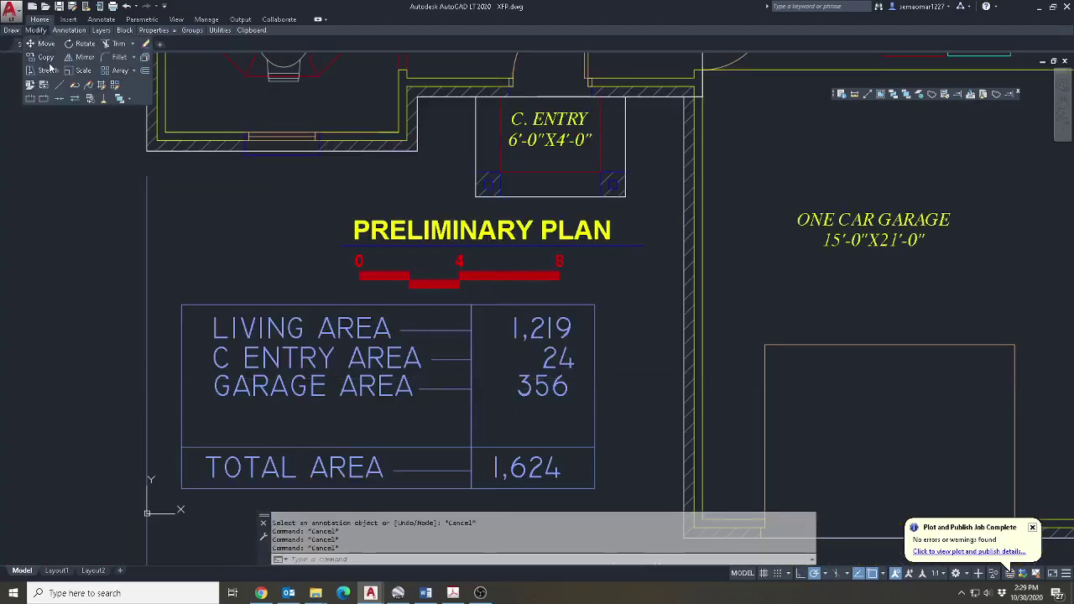
click(47, 57)
scroll(411, 395, up, 2)
key(Return)
click(547, 267)
click(556, 313)
key(Escape)
Change the value of the copied GARAGE AREA row to 25 SF.
text(ed)
key(Return)
click(638, 367)
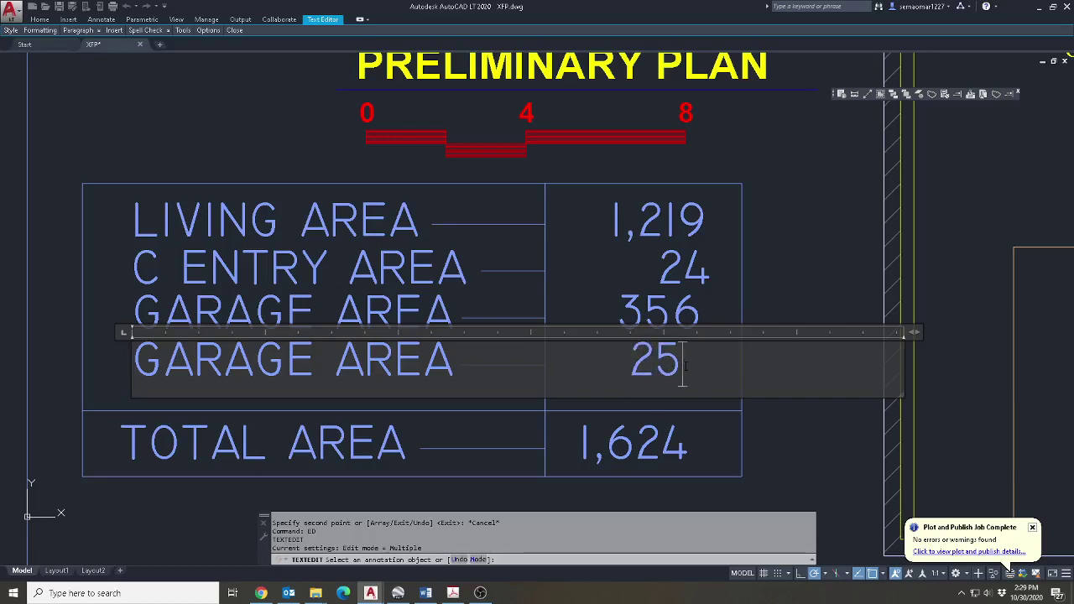
click(663, 305)
click(663, 305)
click(641, 375)
click(641, 375)
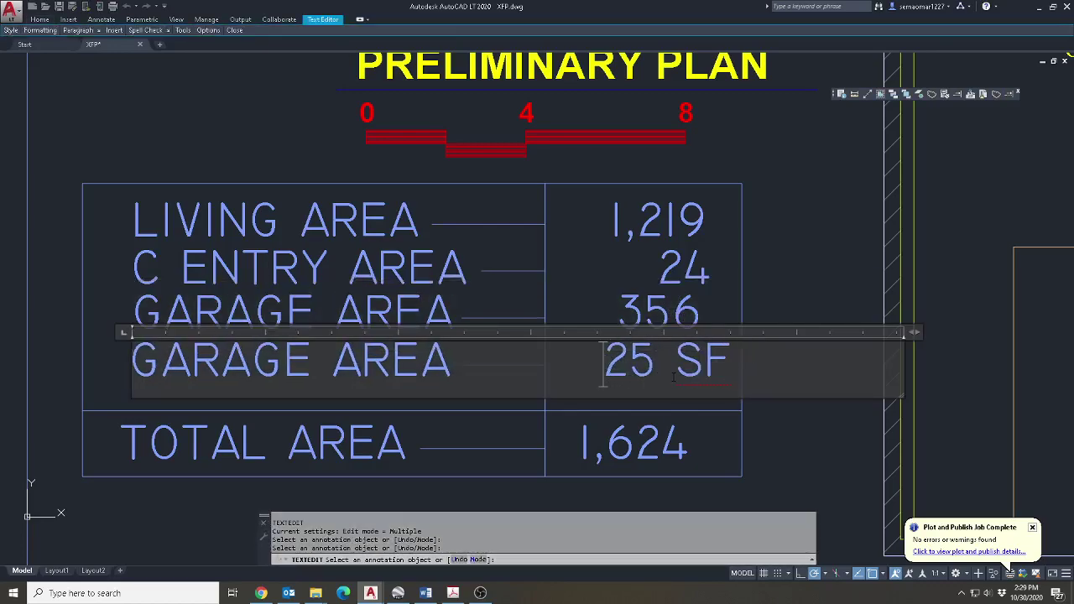
Add the SF unit to the original GARAGE AREA value so it reads 356 SF, shifted to fit inside the table.
click(664, 309)
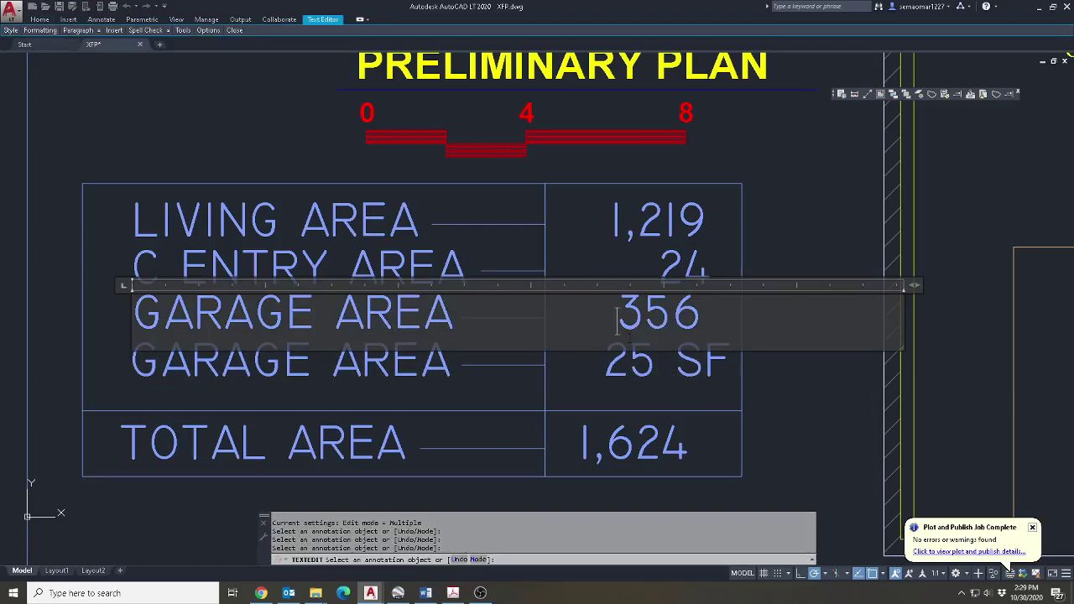
key(BackSpace)
key(BackSpace)
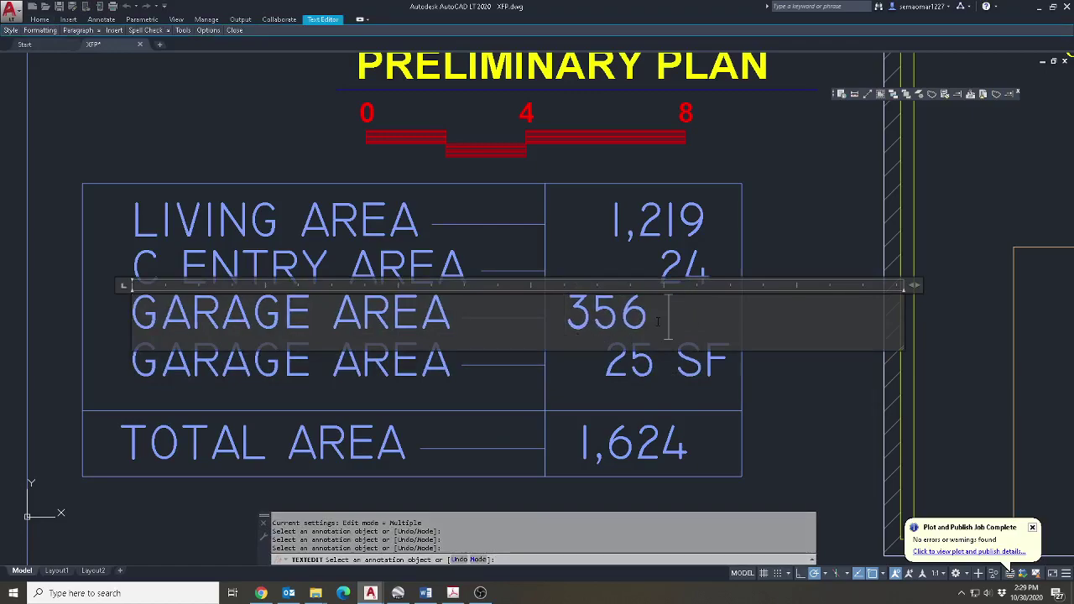
click(880, 206)
Change the C ENTRY AREA value to 24 SF and widen its text boundary so the row stays on one line.
click(690, 265)
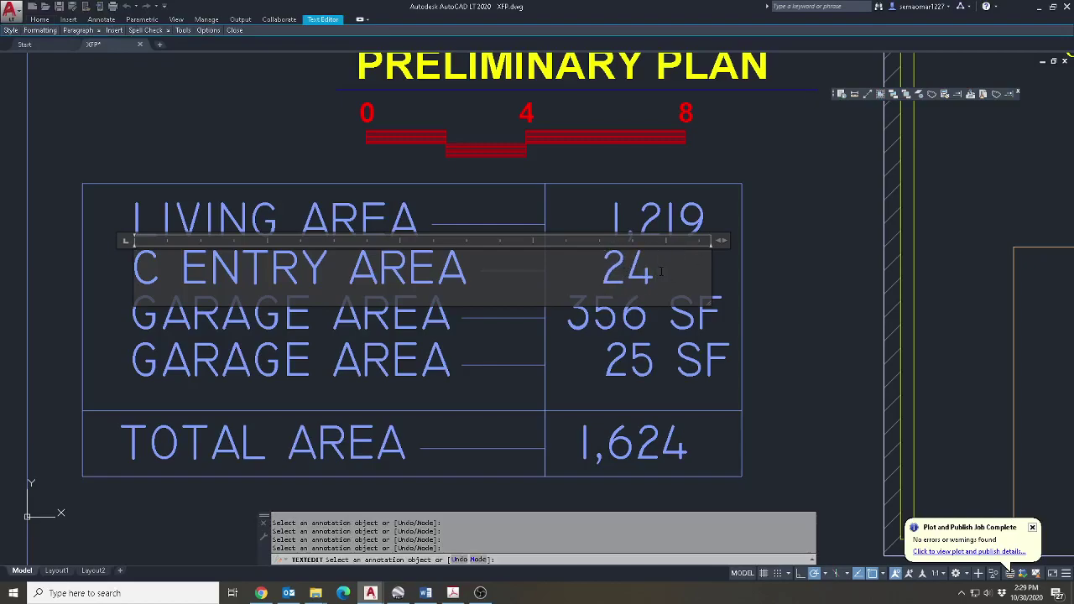
text(SF)
click(840, 204)
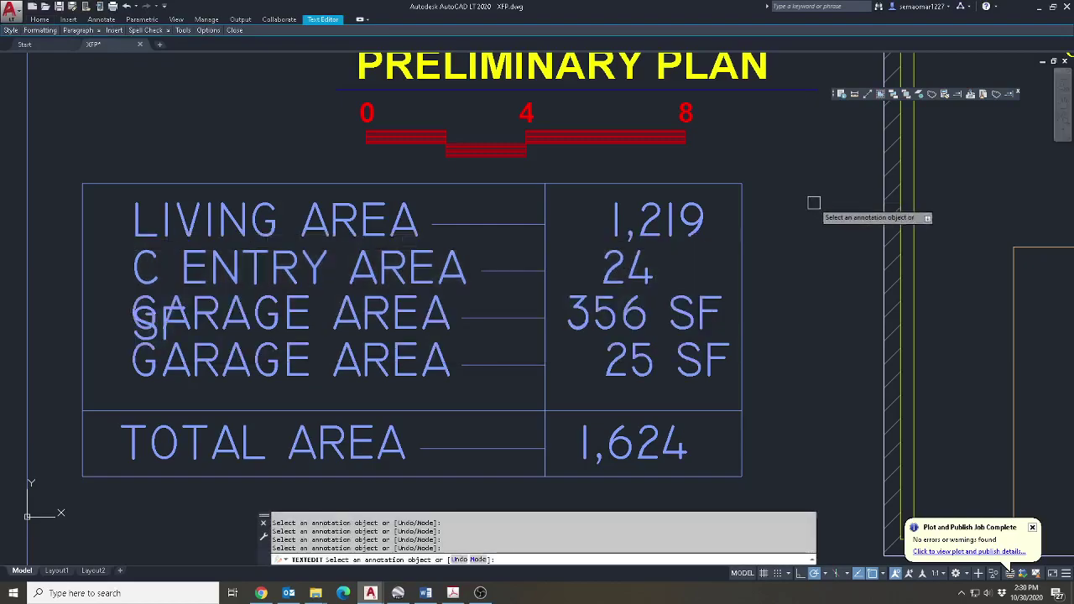
key(Escape)
key(Escape)
click(640, 271)
click(711, 250)
click(762, 238)
key(Escape)
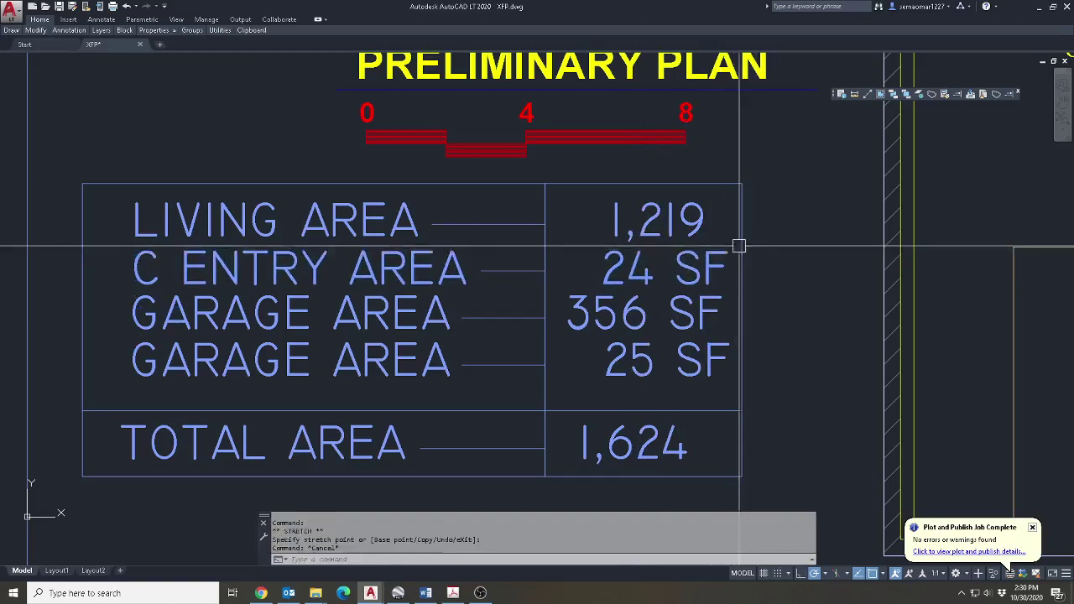
Change the LIVING AREA value to 1,219 SF, shifted to fit inside the table.
key(Return)
click(690, 223)
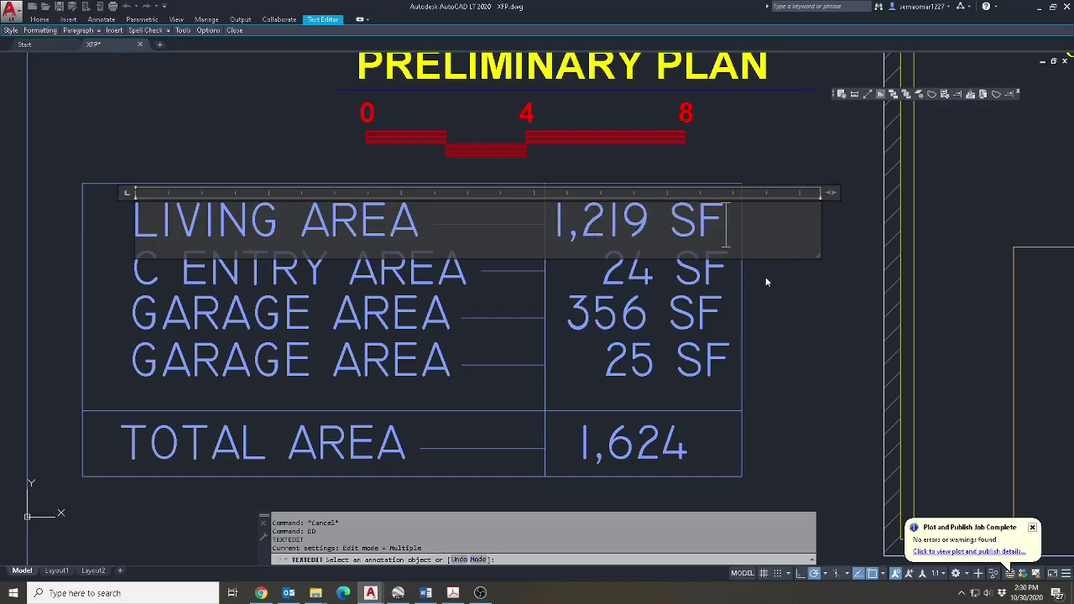
key(Escape)
key(Escape)
middle_drag(475, 400, 532, 319)
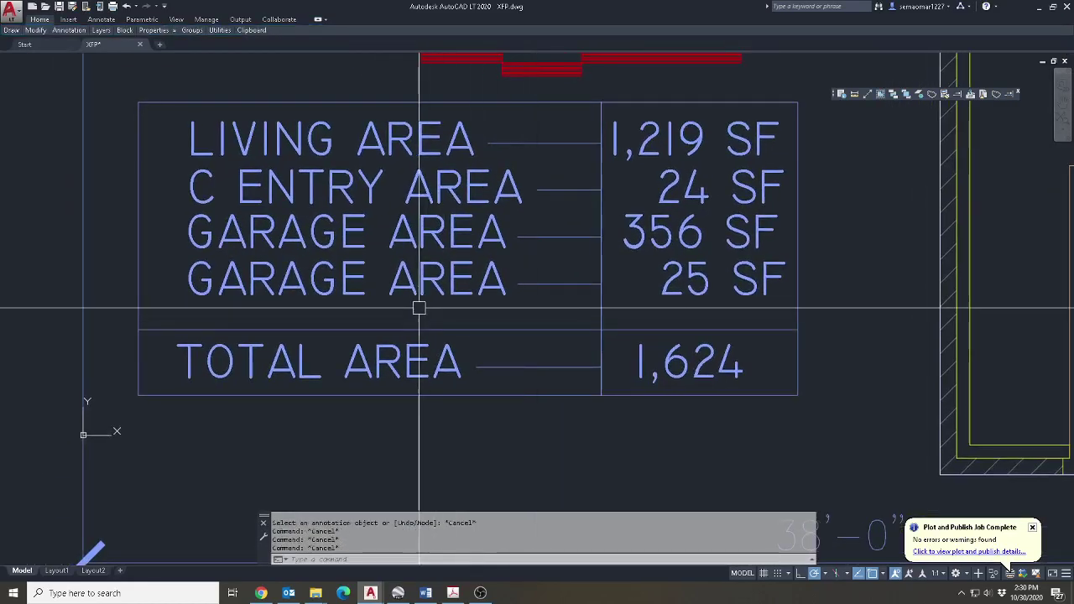
double_click(336, 289)
key(Escape)
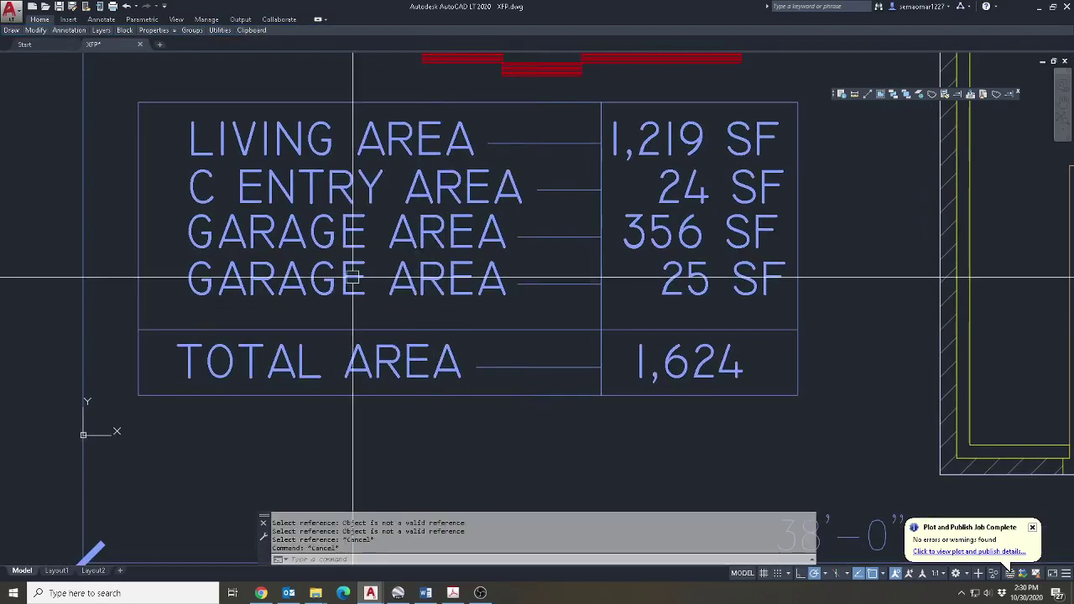
key(Return)
click(362, 280)
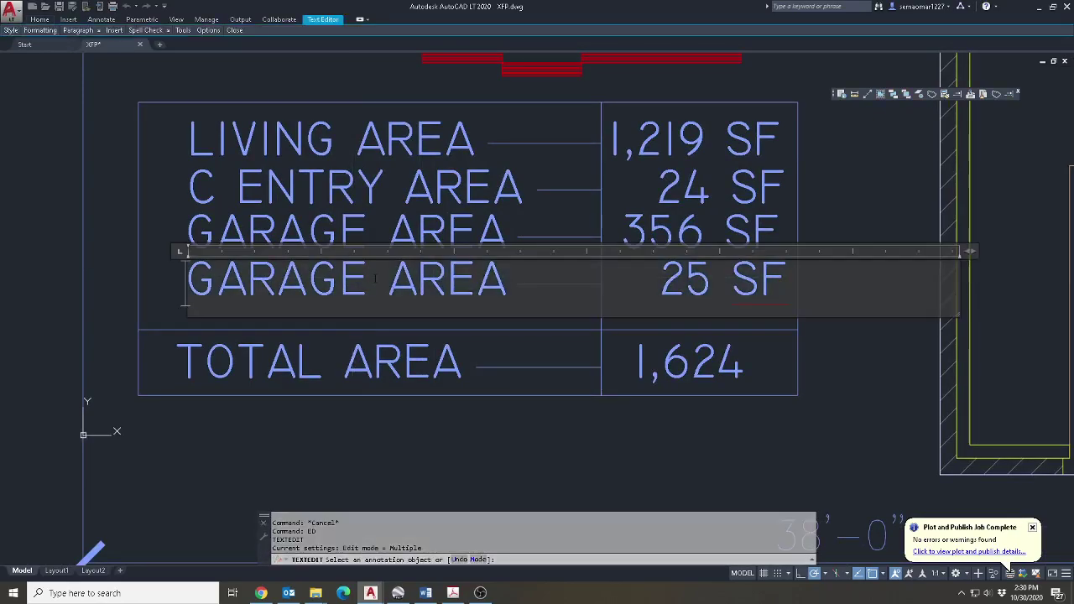
key(Escape)
key(Escape)
Rename the C. ENTRY label between the master bedroom and Bedroom 2 to PATIO, keeping 4'-5"X5'-8" on its own line.
scroll(503, 377, down, 6)
scroll(515, 230, up, 5)
scroll(412, 305, down, 2)
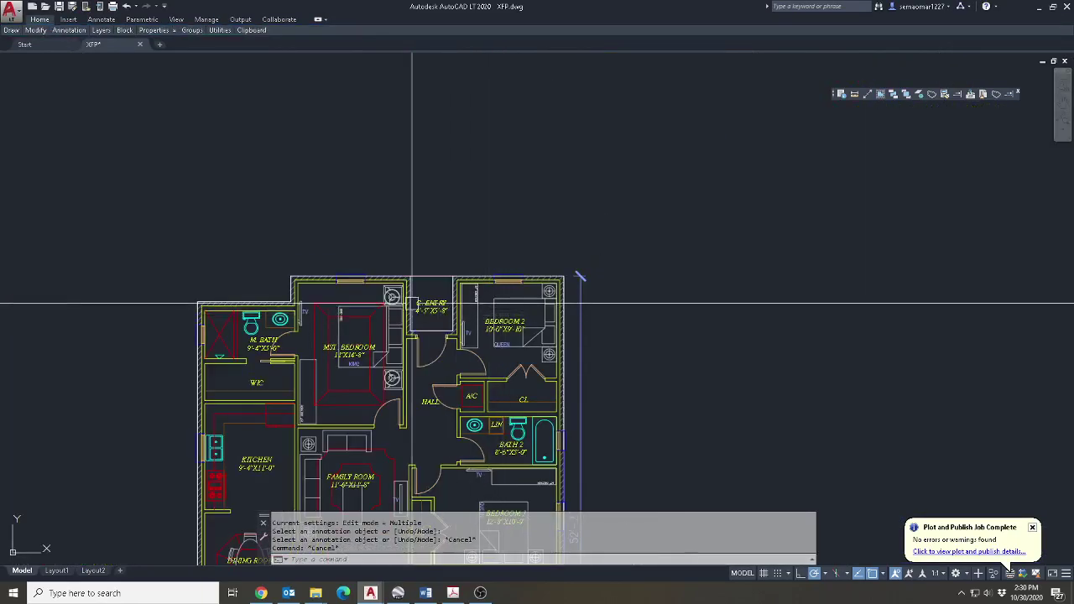
scroll(413, 304, up, 4)
text(ED)
key(Return)
click(453, 330)
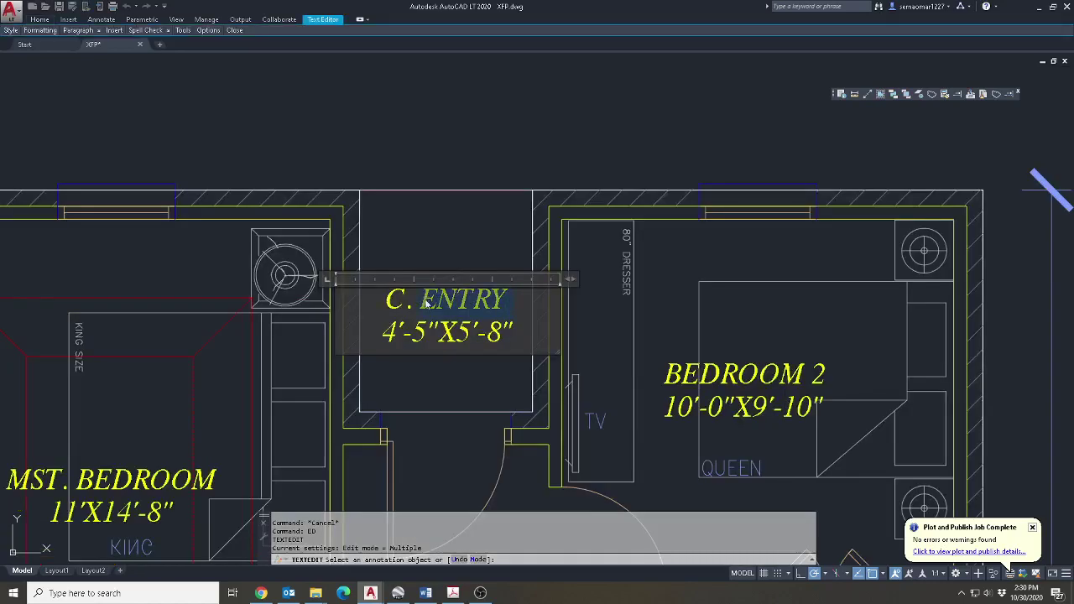
text(PATIO 4'-5"X5'-8)
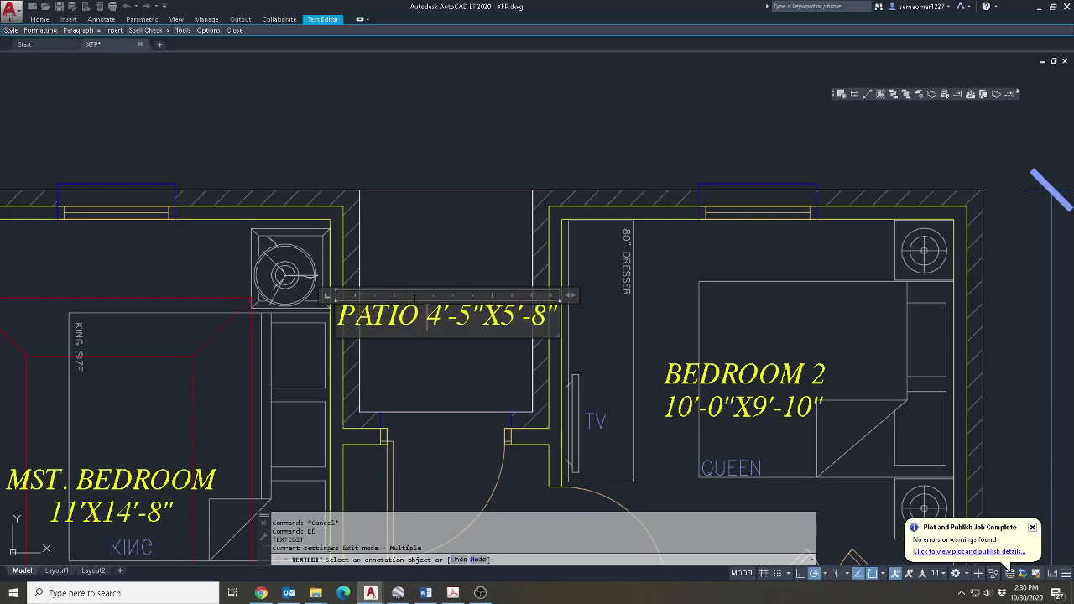
key(Return)
scroll(524, 278, down, 5)
click(592, 286)
middle_drag(606, 369, 654, 93)
key(Escape)
Rename the copied GARAGE AREA row of the area table to PATIO AREA.
scroll(430, 348, up, 6)
text(ED)
key(Return)
click(365, 300)
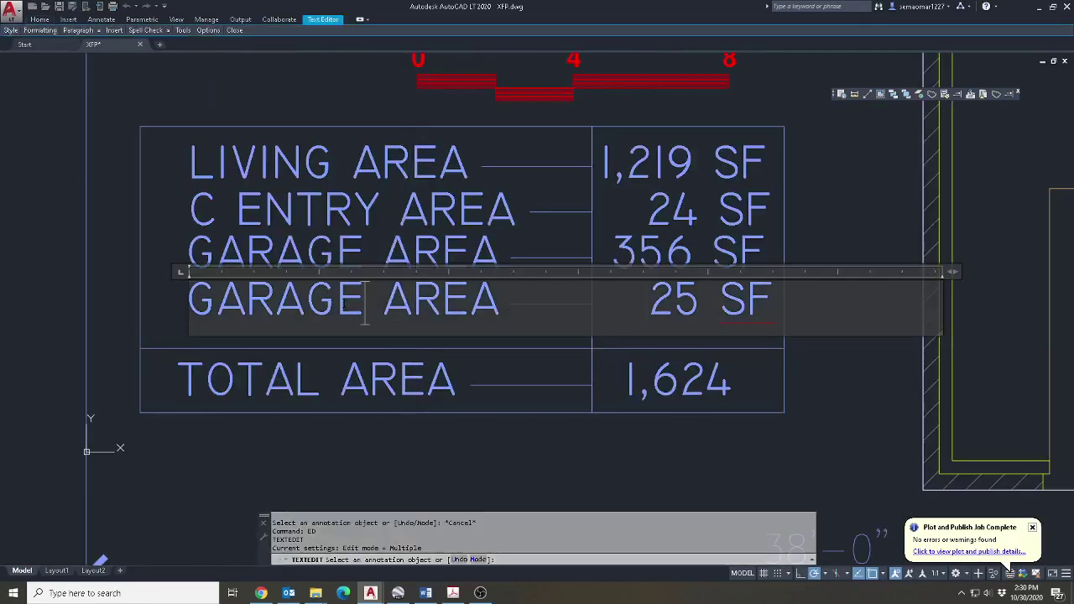
text(PATIO)
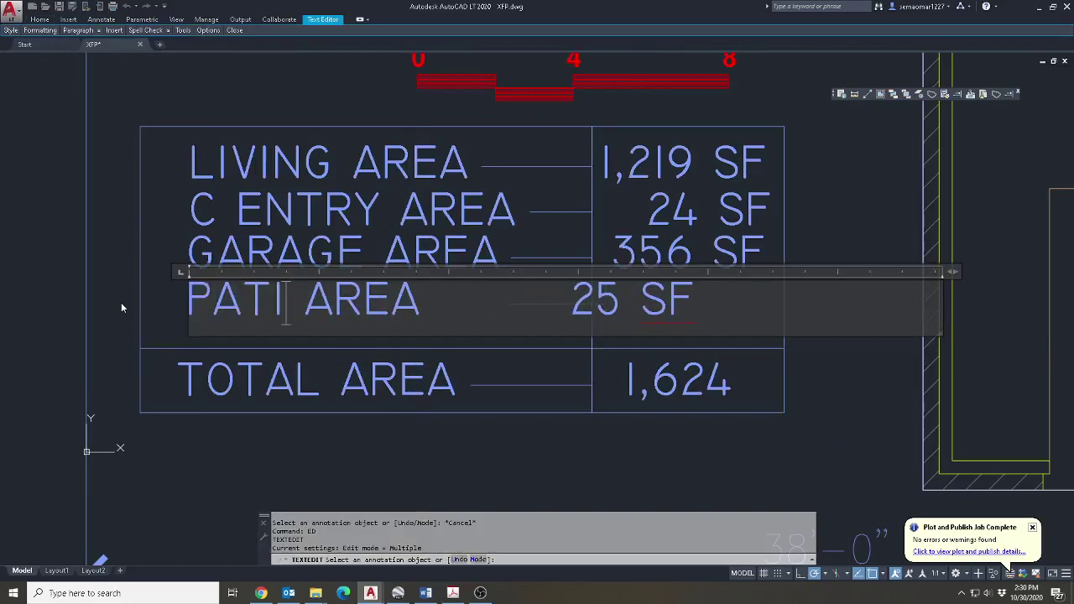
click(642, 443)
key(Escape)
List the properties of the patio outline to check its area.
scroll(766, 319, down, 5)
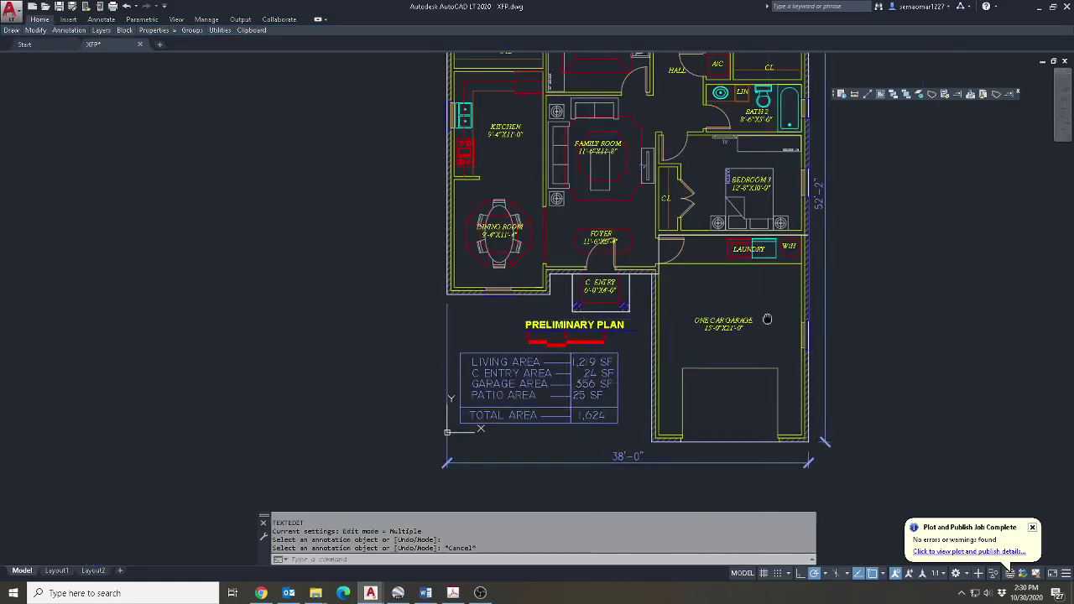
scroll(831, 98, up, 1)
text(list)
key(Return)
scroll(410, 111, up, 5)
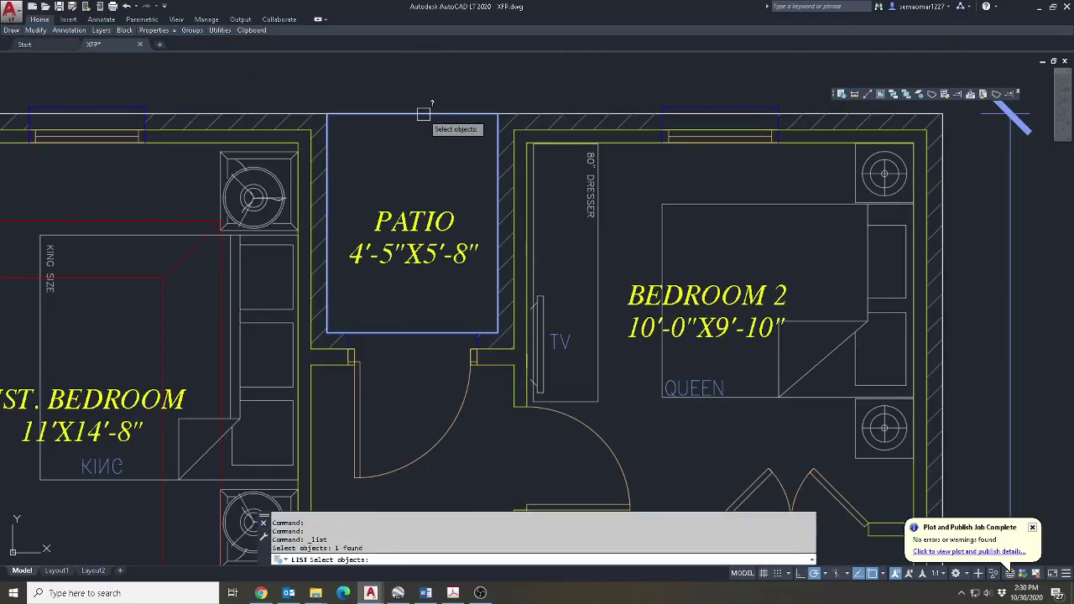
key(Return)
key(Escape)
key(Escape)
Shift the 25 SF value in the PATIO AREA row so it lines up with the values above.
scroll(663, 218, down, 5)
middle_drag(638, 470, 722, 231)
scroll(556, 379, up, 5)
text(D)
key(Return)
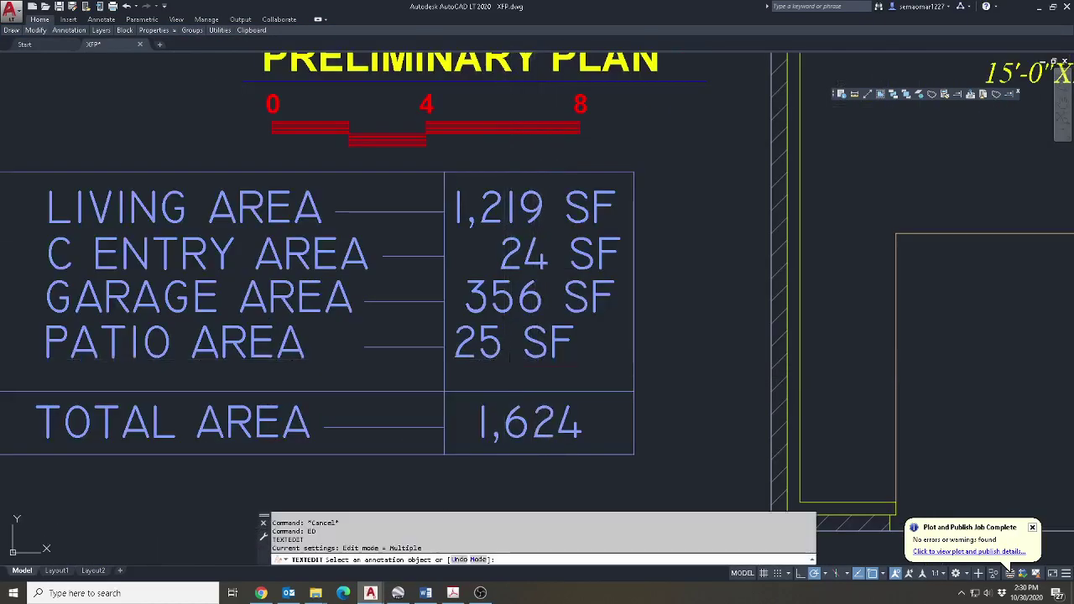
click(450, 348)
click(805, 431)
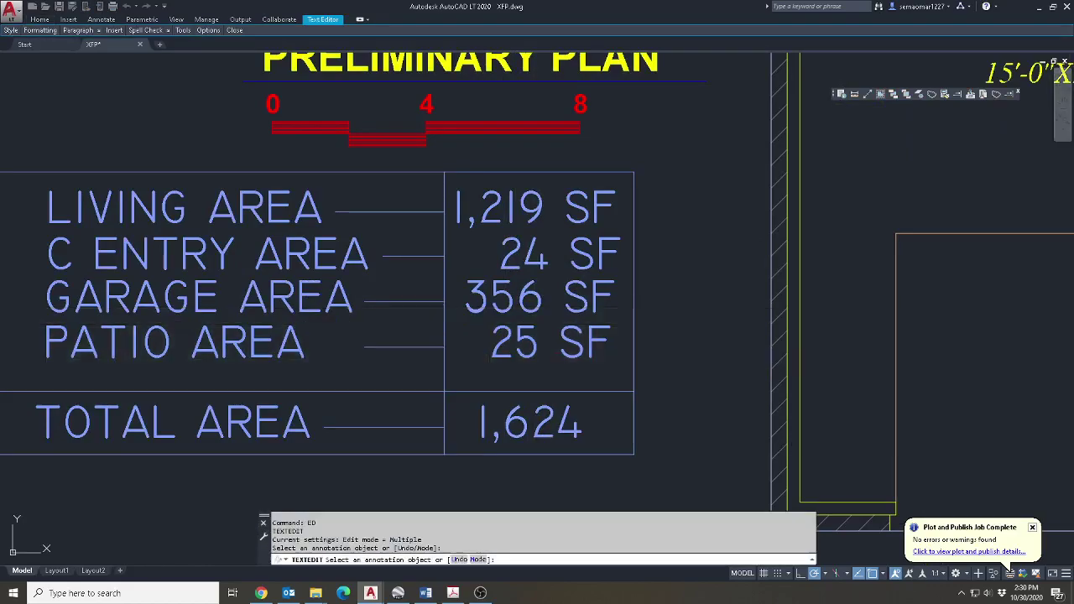
key(Escape)
Stretch the leader line of the PATIO AREA row closer to its label and save the drawing.
click(386, 347)
click(364, 348)
click(324, 347)
key(Escape)
middle_drag(536, 444, 364, 406)
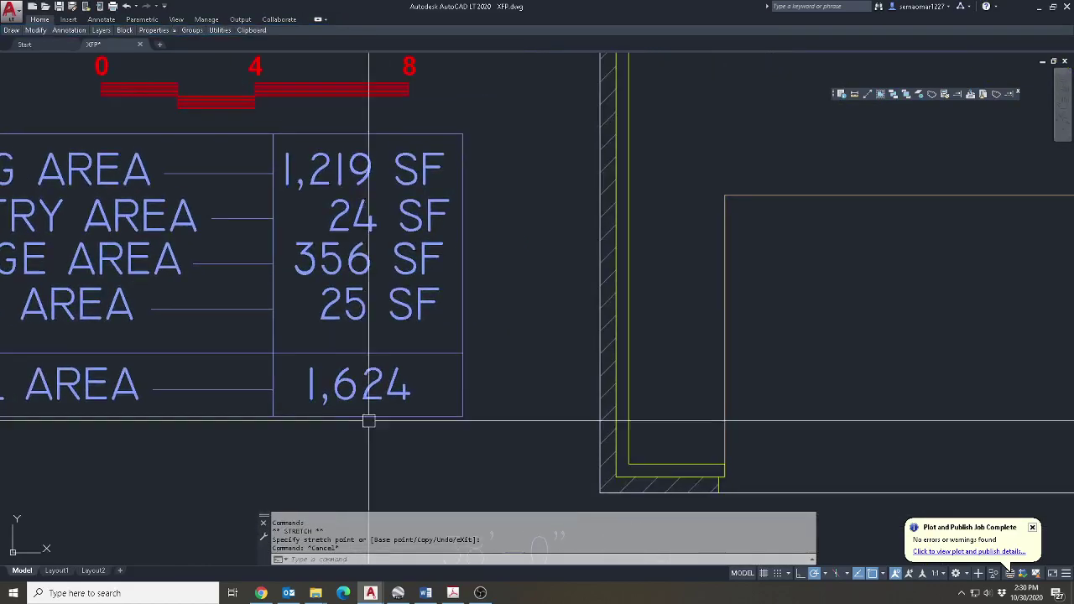
scroll(532, 414, down, 2)
middle_drag(532, 415, 640, 449)
click(59, 7)
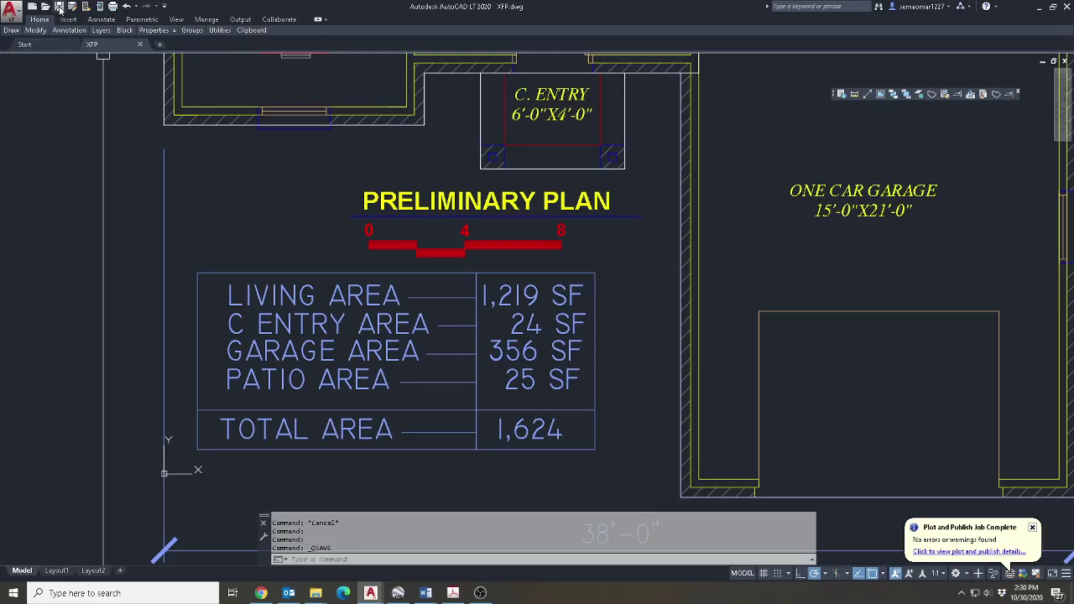
scroll(479, 202, down, 5)
scroll(450, 359, up, 3)
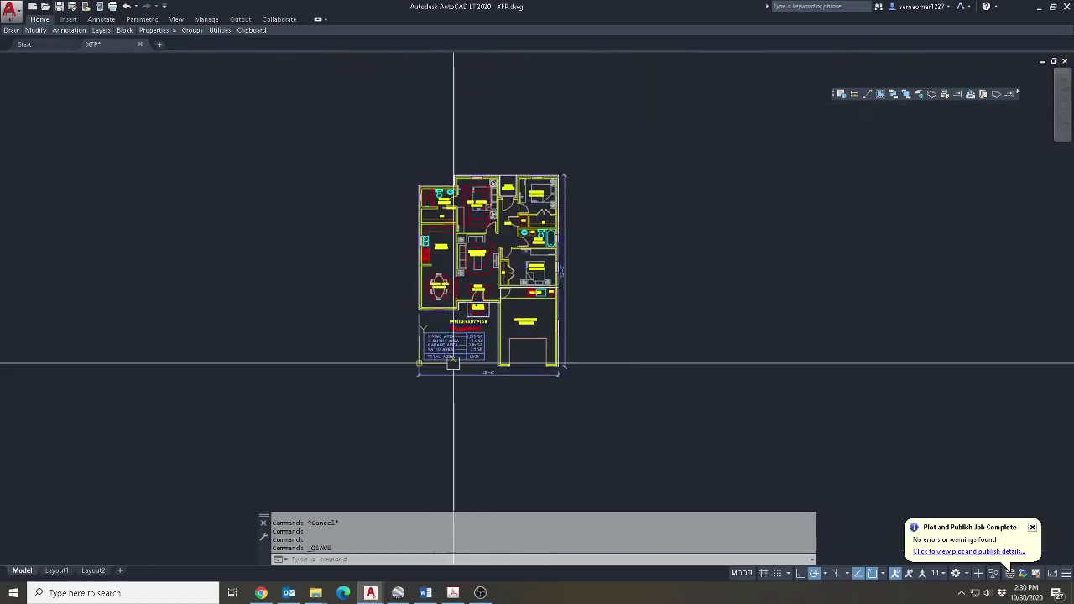
middle_drag(602, 322, 592, 372)
key(Escape)
key(Escape)
key(Escape)
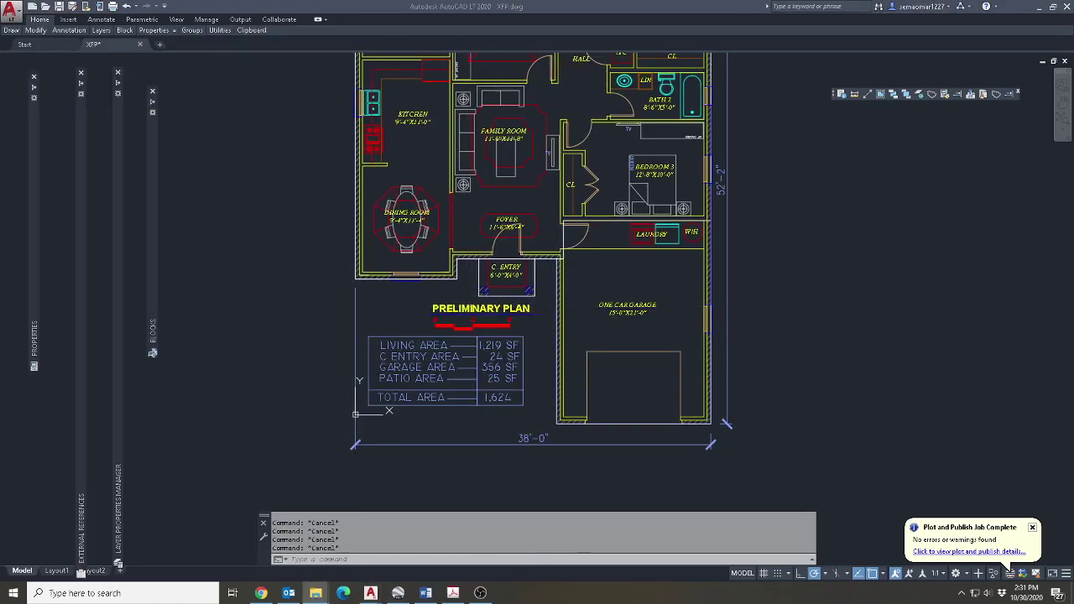
Set the DETAIL NAME #2 attribute of the PRELIMINARY PLAN title block to FID20032.
scroll(485, 319, up, 4)
text(DDATTE)
key(Return)
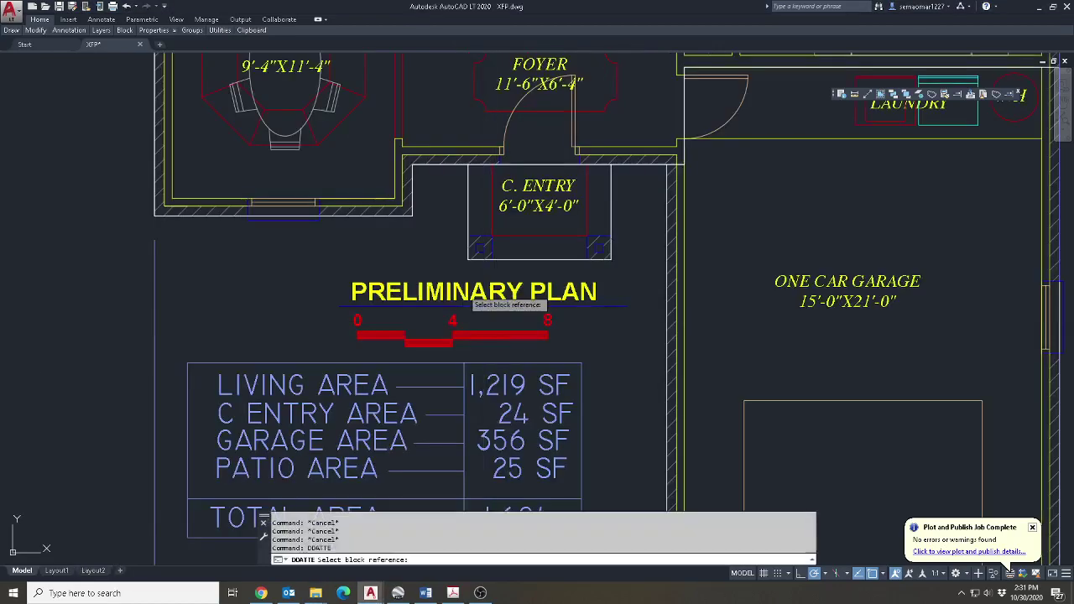
click(463, 297)
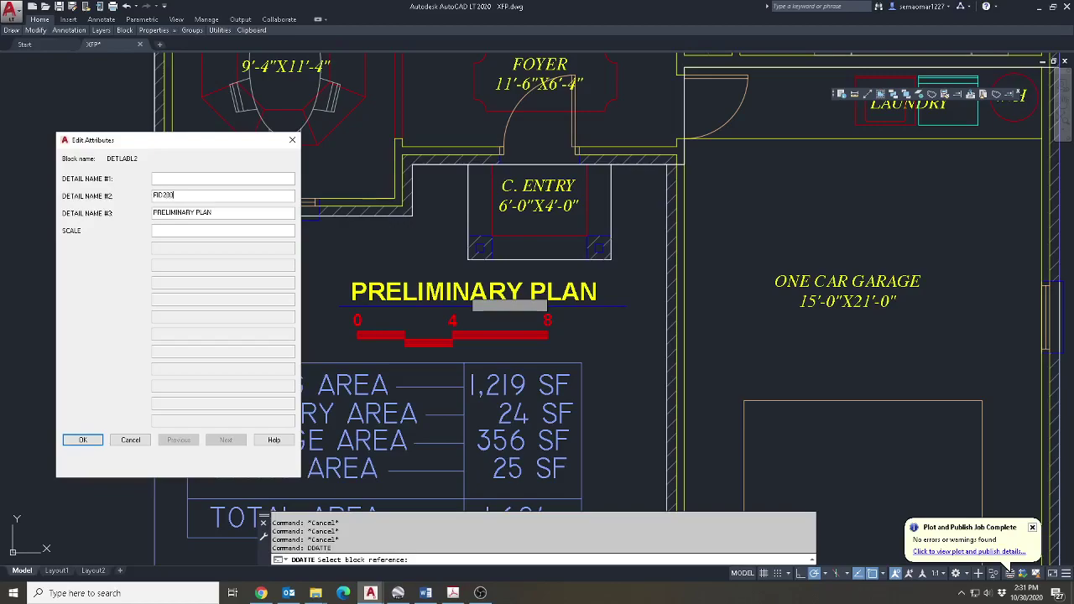
click(83, 439)
key(Escape)
Offset the inner wall lines of Bedroom 2 by 24 inches toward the inside of the room.
scroll(423, 323, down, 5)
scroll(424, 322, up, 4)
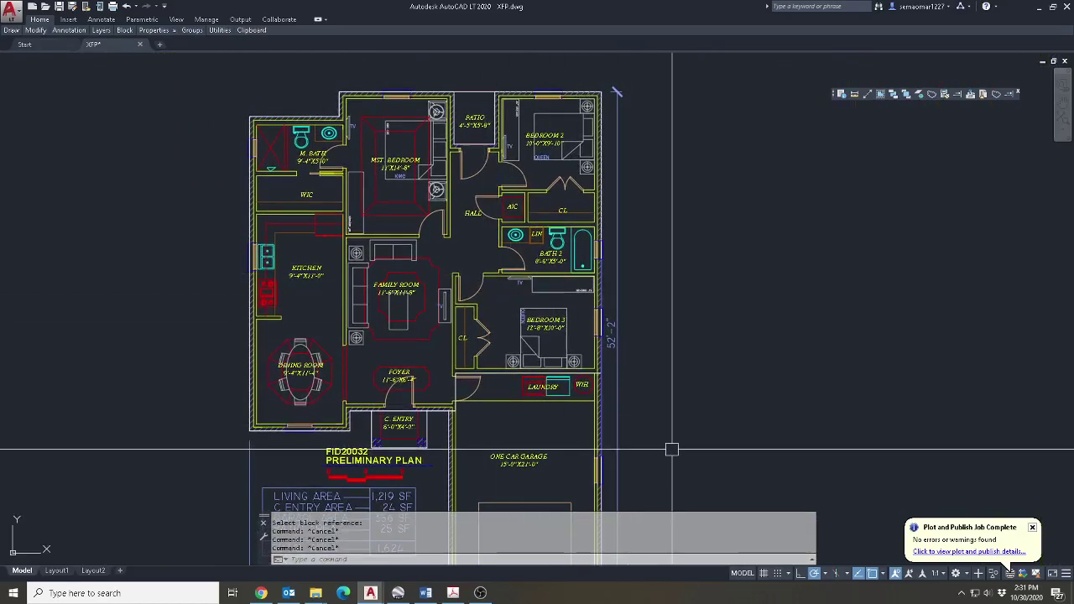
scroll(491, 304, up, 2)
text(o)
key(Return)
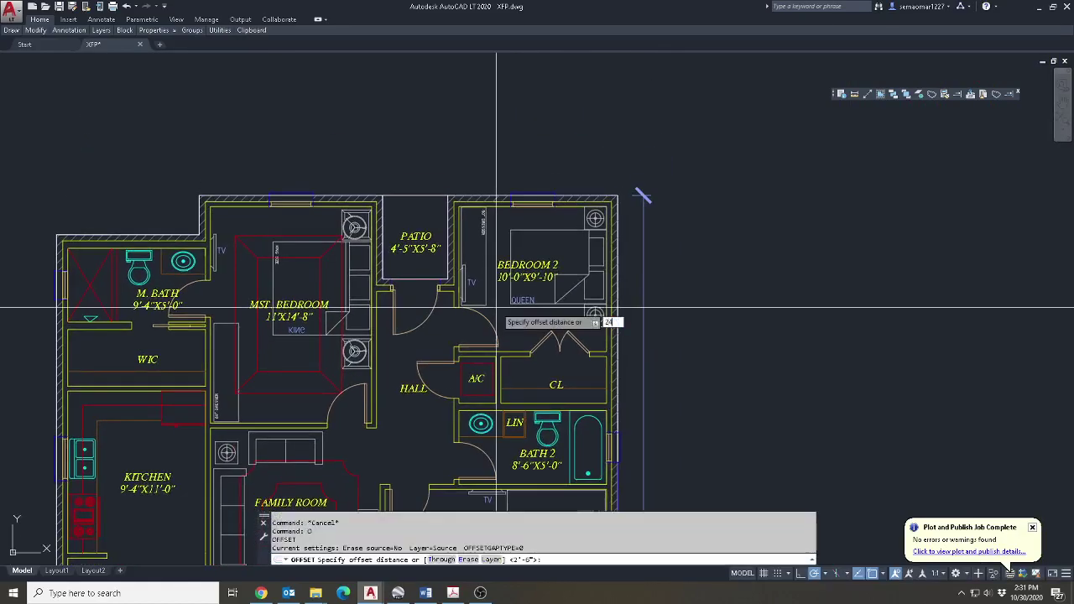
text(24)
key(Return)
scroll(450, 304, up, 5)
click(700, 306)
scroll(752, 311, down, 5)
middle_drag(915, 399, 647, 384)
click(646, 431)
click(671, 447)
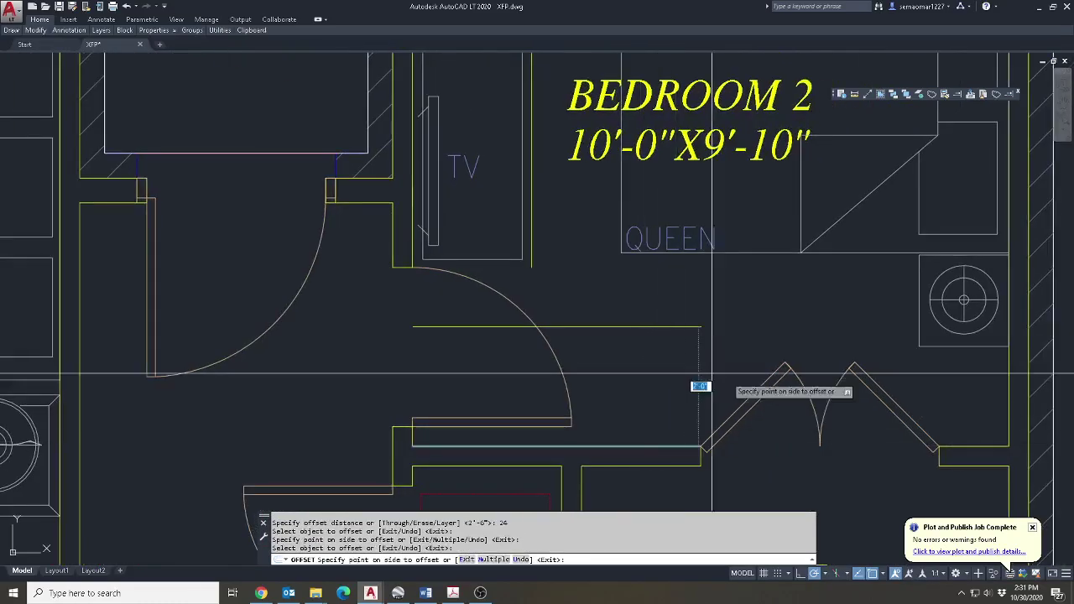
click(1006, 371)
scroll(718, 365, down, 5)
scroll(726, 288, up, 5)
click(671, 378)
key(Escape)
Fillet the offset lines in Bedroom 2 with zero radius so they form a closed rectangle.
scroll(628, 385, down, 3)
scroll(627, 386, up, 5)
text(f)
key(Return)
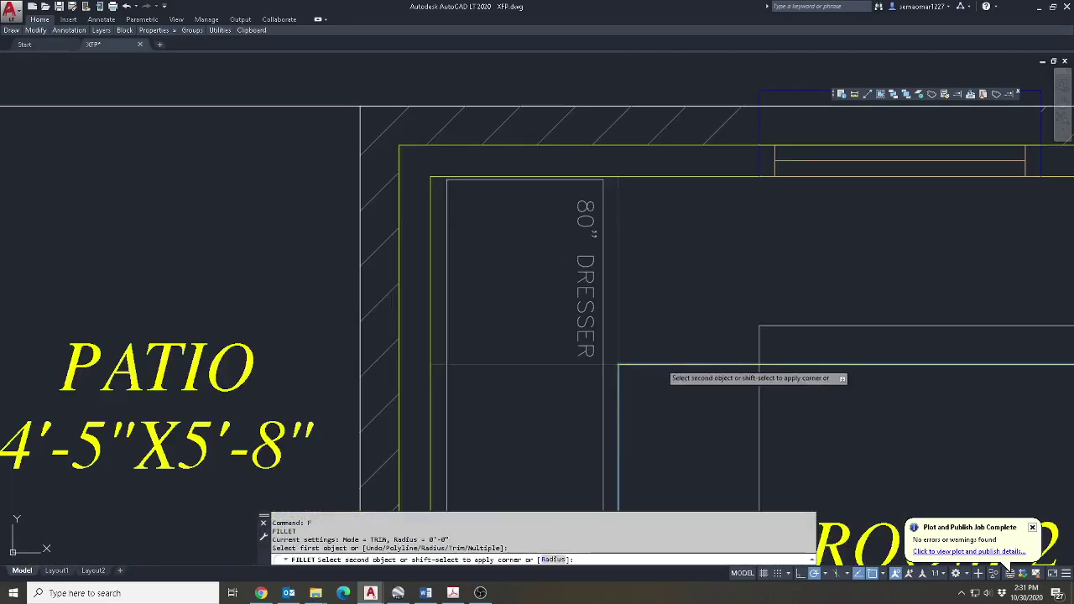
scroll(660, 364, down, 4)
scroll(546, 318, up, 2)
scroll(544, 357, down, 2)
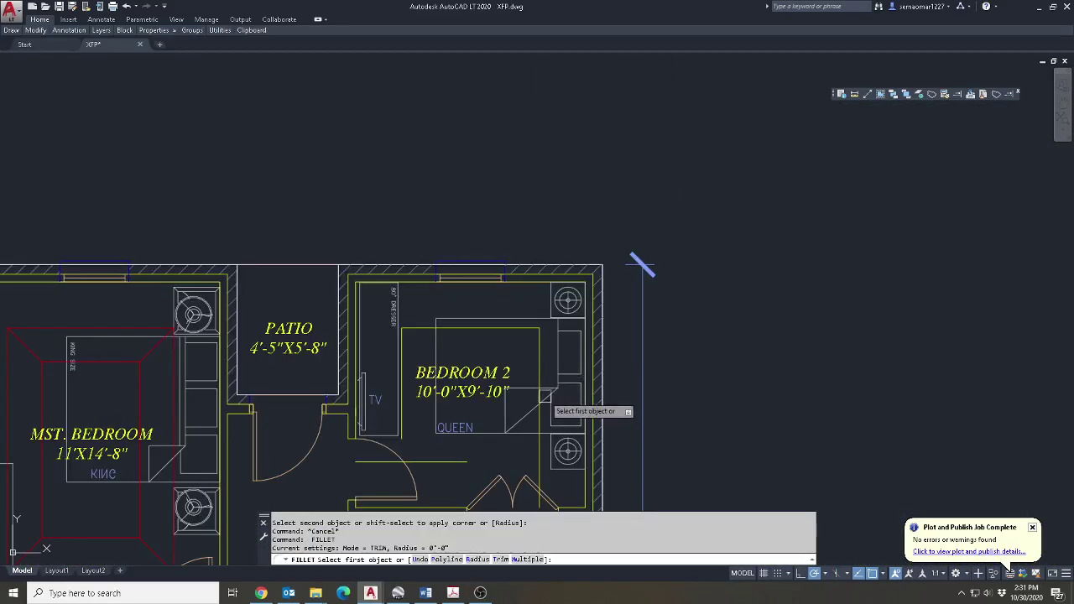
middle_drag(530, 487, 541, 401)
click(449, 375)
scroll(424, 339, up, 4)
key(Escape)
key(Escape)
key(Escape)
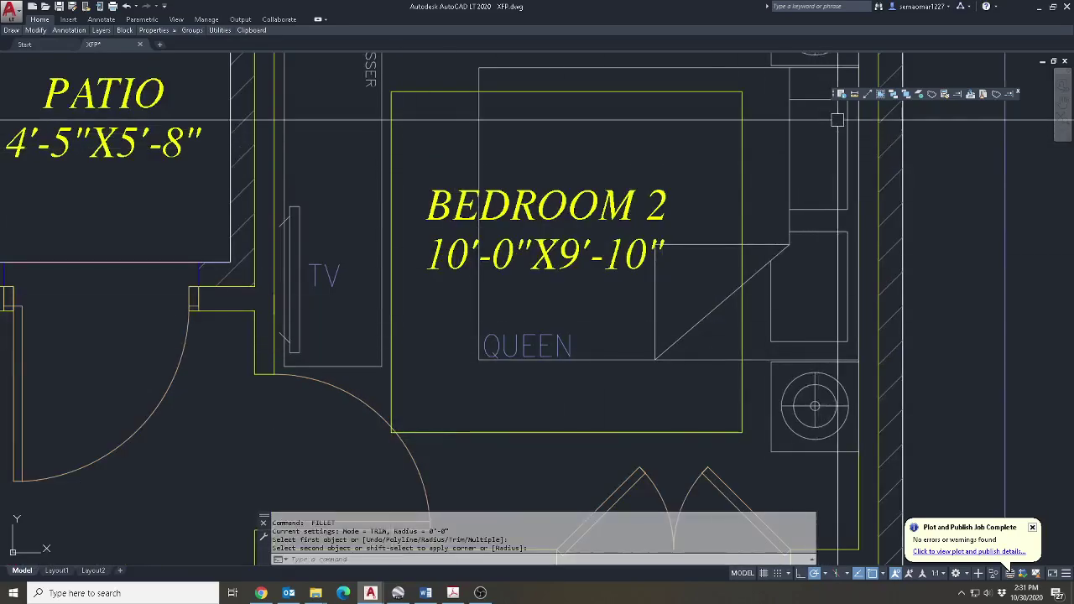
Match the Bedroom 2 rectangle's lines to the properties of the red outline in the master bedroom.
text(ma)
key(Return)
scroll(587, 286, down, 5)
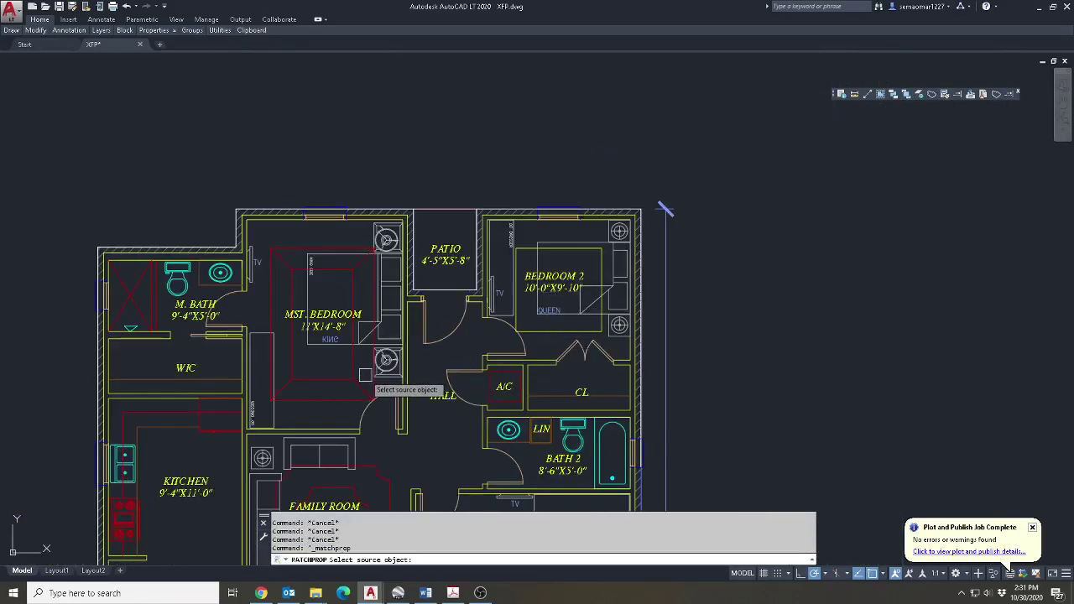
click(365, 375)
click(356, 375)
scroll(526, 315, up, 6)
click(470, 344)
click(820, 343)
scroll(791, 369, down, 2)
click(741, 163)
key(Escape)
key(Escape)
Offset the inner wall lines of Bedroom 3 by 2'-0" toward the inside of the room.
scroll(741, 168, down, 4)
middle_drag(722, 489, 563, 305)
scroll(622, 411, up, 4)
text(o)
key(Return)
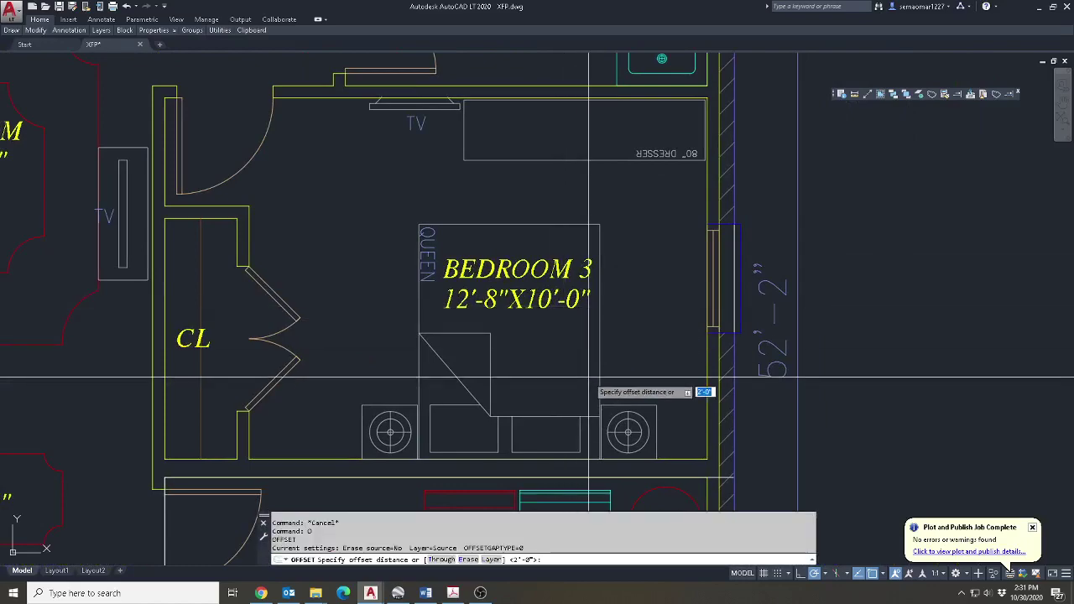
middle_drag(683, 399, 709, 339)
key(Return)
click(728, 315)
click(698, 383)
click(708, 397)
click(315, 295)
middle_drag(463, 211, 483, 498)
click(442, 353)
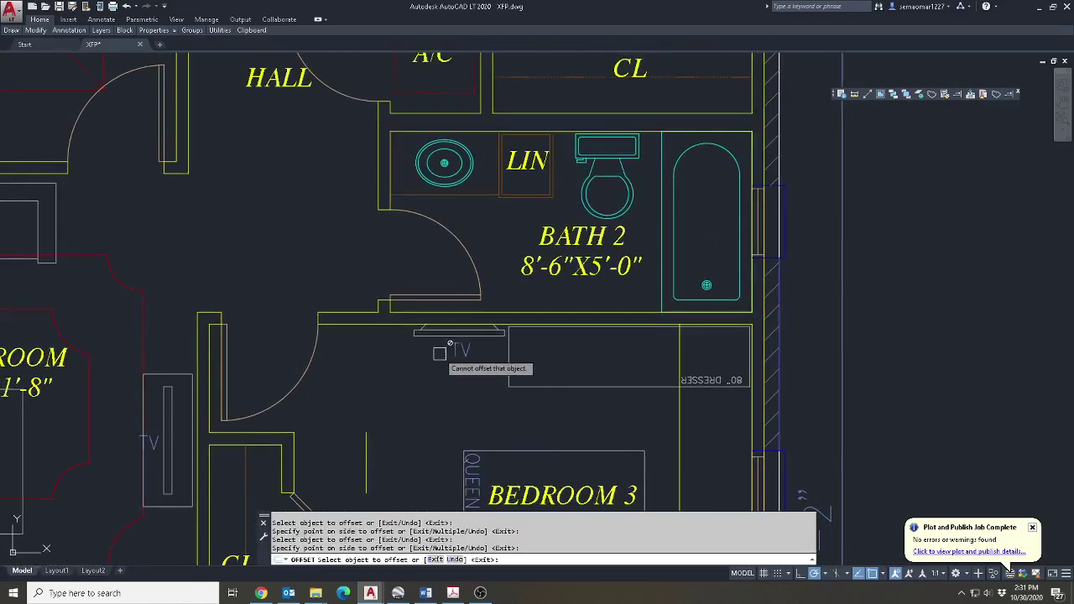
Fillet the offset lines inside Bedroom 3 at their corners to form a closed rectangle around the bed.
scroll(370, 326, down, 4)
key(Escape)
text(f)
key(Return)
click(444, 414)
click(494, 436)
scroll(386, 327, up, 2)
key(Escape)
middle_drag(385, 453, 393, 277)
key(space)
click(393, 268)
click(415, 352)
key(Escape)
key(space)
click(428, 352)
click(585, 310)
key(Escape)
key(Escape)
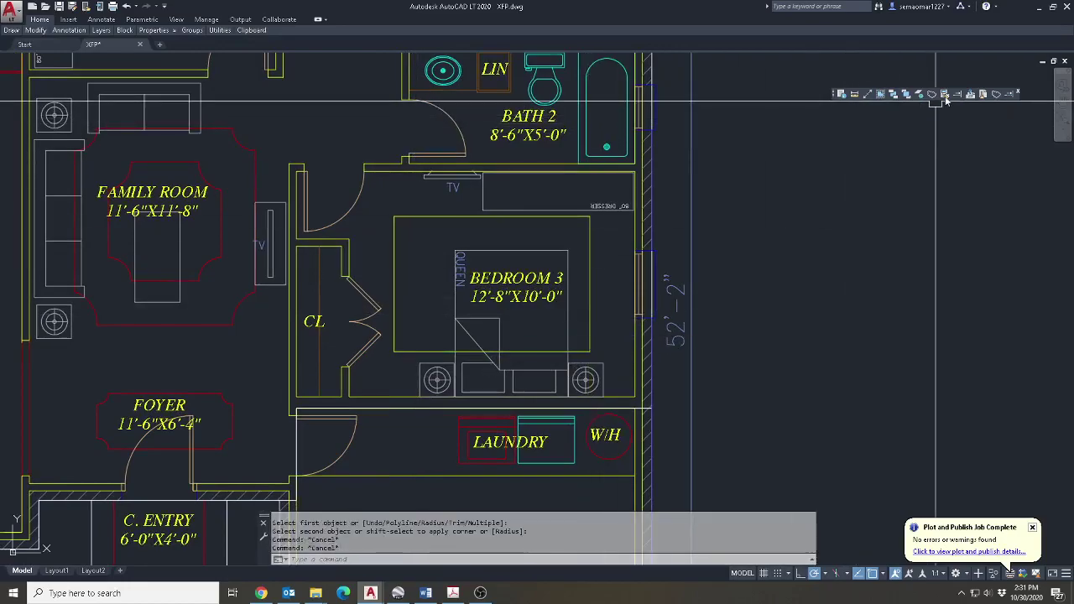
Match the properties of the Family Room's outer red outline onto the four sides of the Bedroom 3 rectangle.
click(931, 94)
middle_drag(248, 172, 240, 250)
click(240, 250)
click(385, 323)
click(469, 294)
click(581, 390)
key(Escape)
key(Escape)
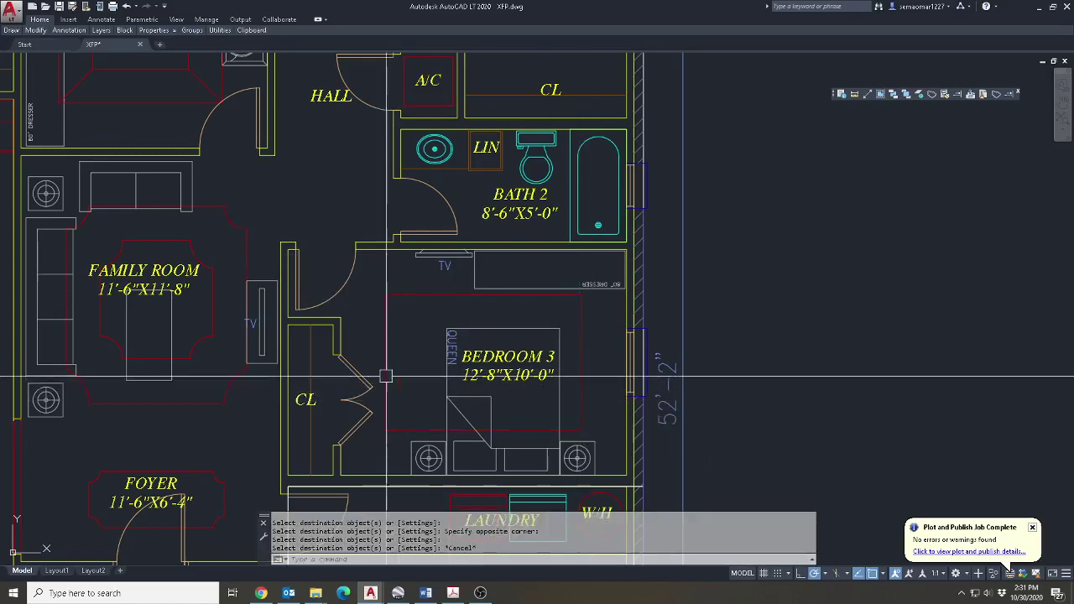
middle_drag(570, 430, 619, 367)
scroll(424, 315, down, 4)
middle_drag(488, 302, 550, 210)
scroll(477, 270, up, 5)
key(Escape)
key(Escape)
scroll(573, 308, down, 2)
key(Escape)
Copy the C. ENTRY room label a short distance straight below the original.
mouse_move(36, 31)
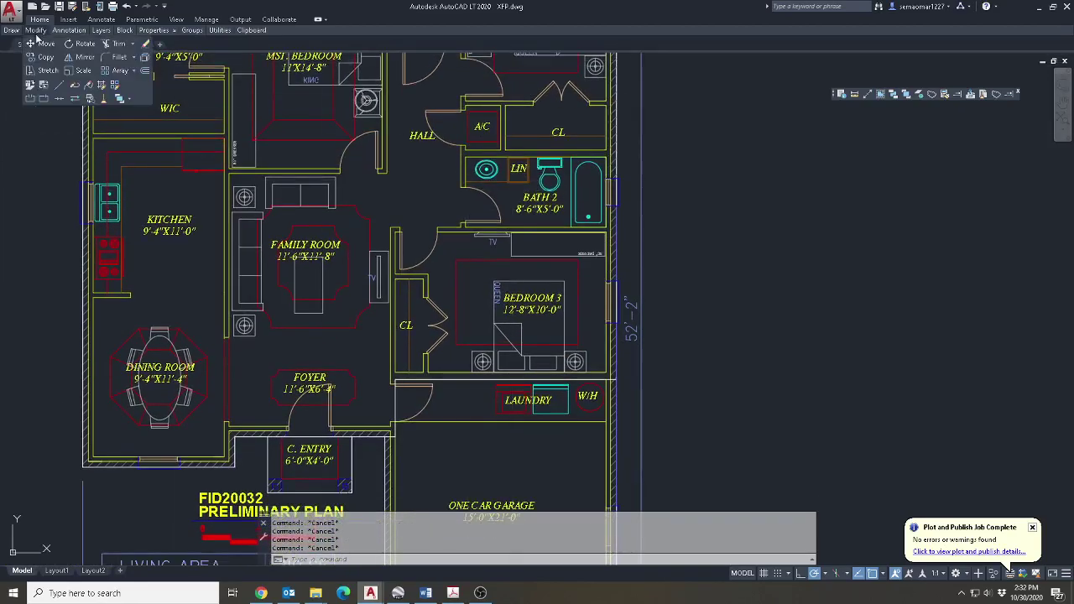
click(46, 57)
middle_drag(484, 376, 512, 359)
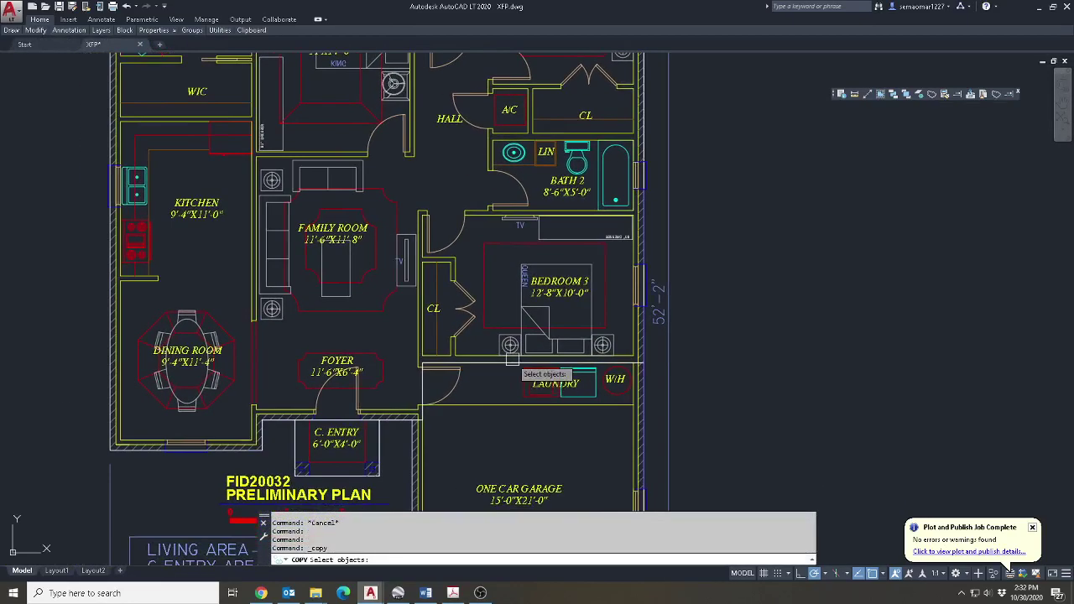
scroll(350, 371, up, 4)
middle_drag(350, 506, 511, 311)
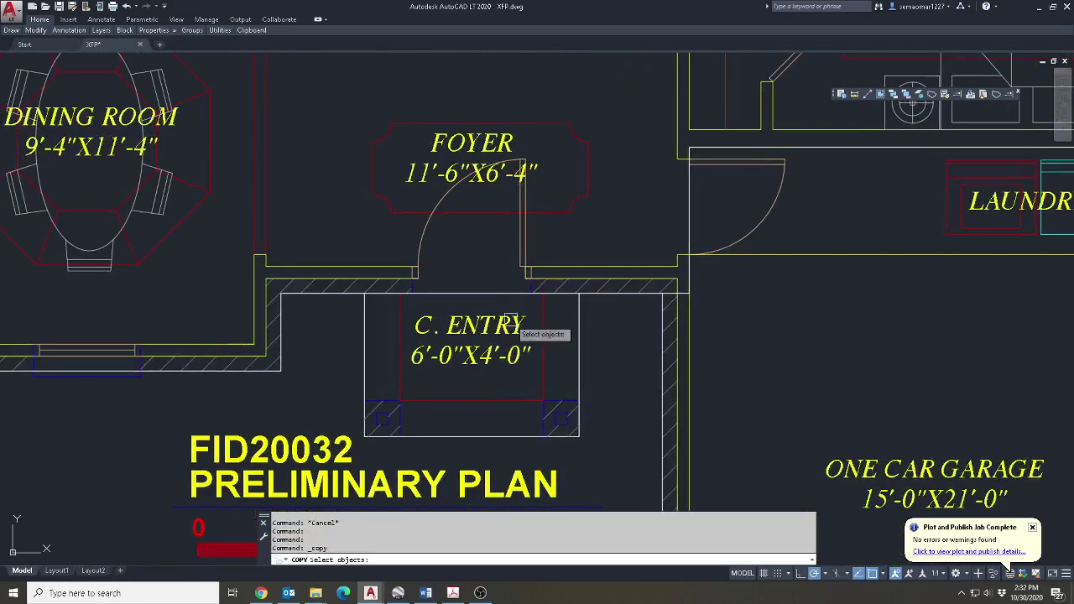
key(Return)
click(634, 332)
click(634, 367)
key(Escape)
key(Escape)
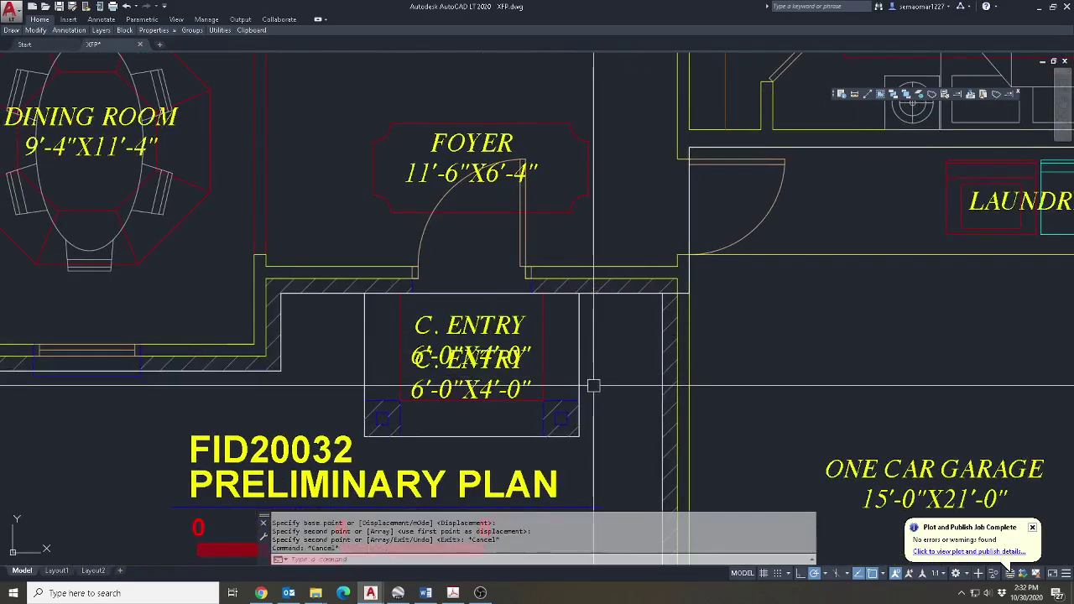
Change the text of the copied C. ENTRY label to "8' CLG".
text(ed)
key(Return)
click(496, 388)
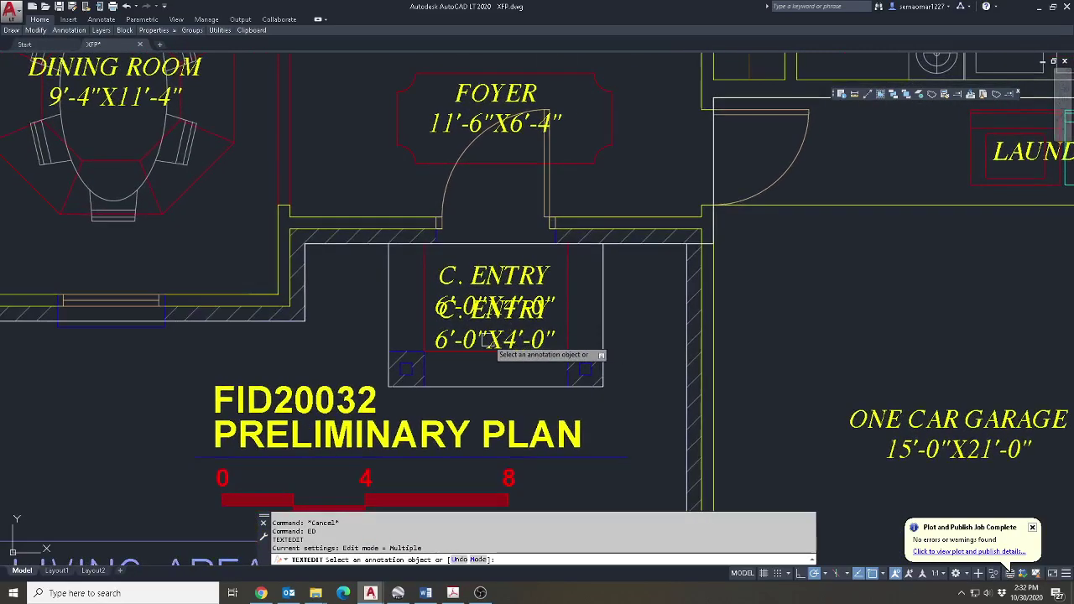
text(8)
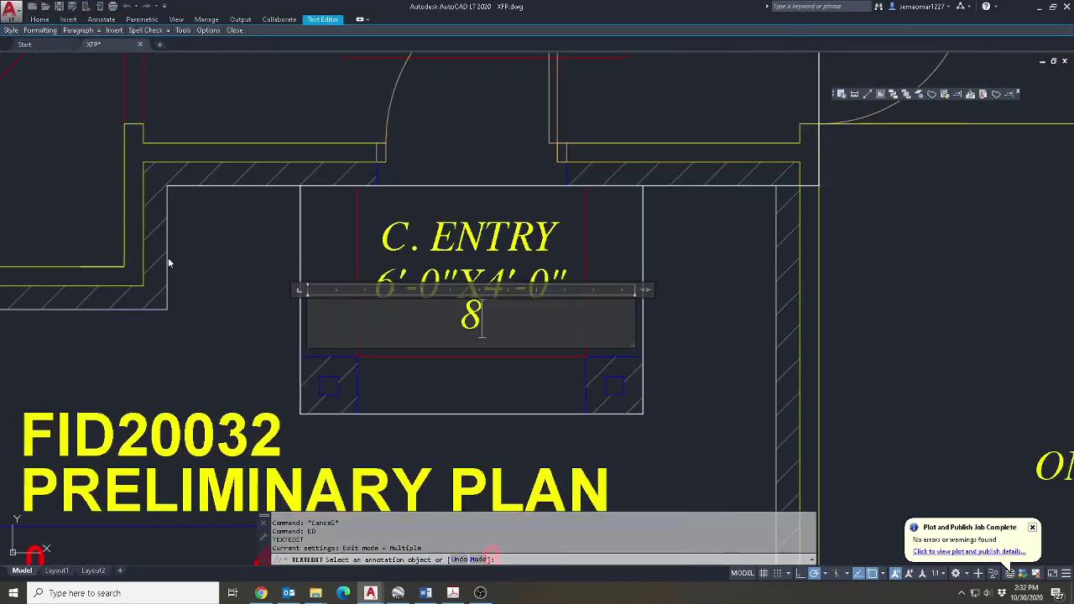
text(' CLG)
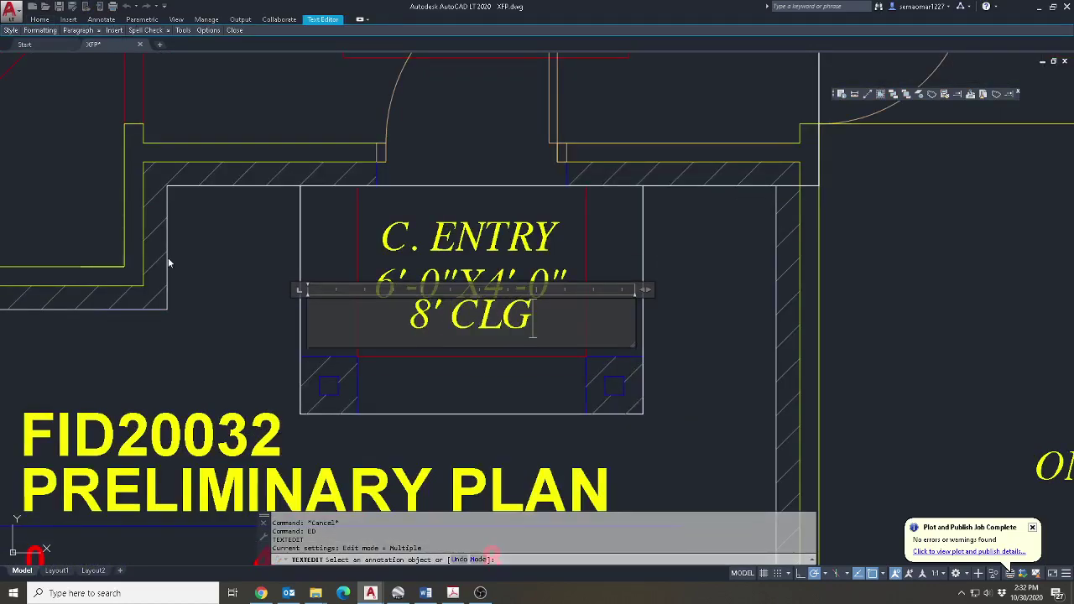
click(216, 304)
key(Escape)
Move the 8' CLG note slightly down so it sits directly under the entry's dimensions.
text(m)
key(space)
click(520, 328)
key(space)
click(717, 284)
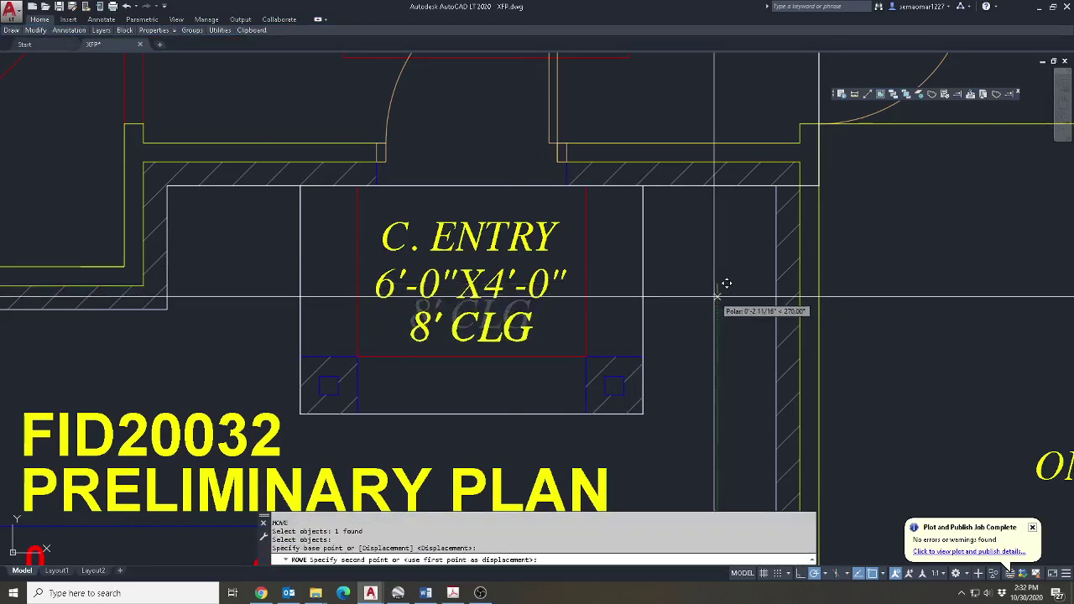
key(Escape)
Copy the entry's 8' CLG note below the Foyer and Family Room labels.
click(45, 57)
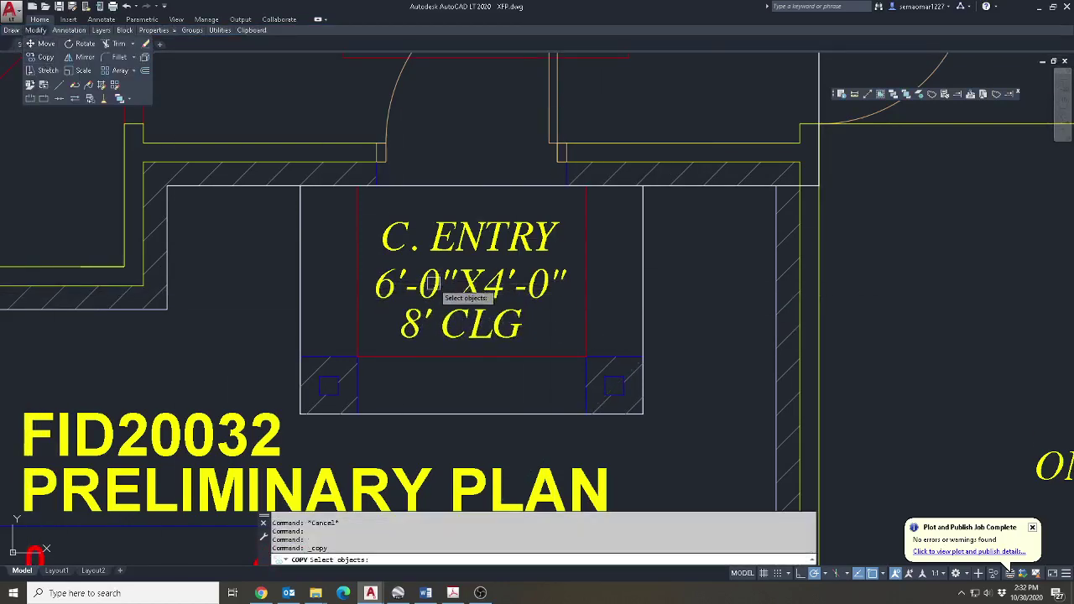
scroll(433, 283, down, 2)
click(447, 312)
key(space)
click(449, 313)
scroll(454, 137, up, 2)
click(456, 121)
scroll(464, 209, down, 4)
scroll(463, 202, down, 2)
scroll(455, 126, up, 5)
click(457, 126)
Place copies of the 8' CLG note below the Dining Room and Kitchen labels.
scroll(455, 156, down, 5)
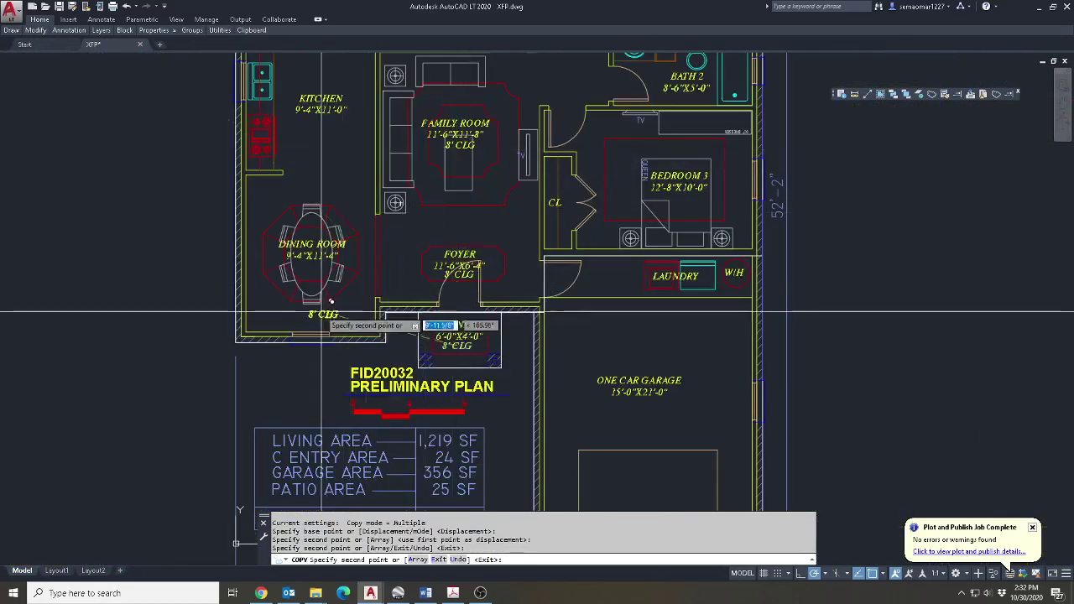
scroll(322, 315, up, 5)
click(335, 210)
scroll(456, 99, down, 4)
scroll(410, 99, up, 4)
click(422, 90)
Place copies of the 8' CLG note below the One Car Garage and Bedroom 3 labels.
scroll(439, 172, down, 3)
middle_drag(642, 320, 257, 125)
click(596, 370)
middle_drag(629, 135, 587, 394)
scroll(591, 313, up, 5)
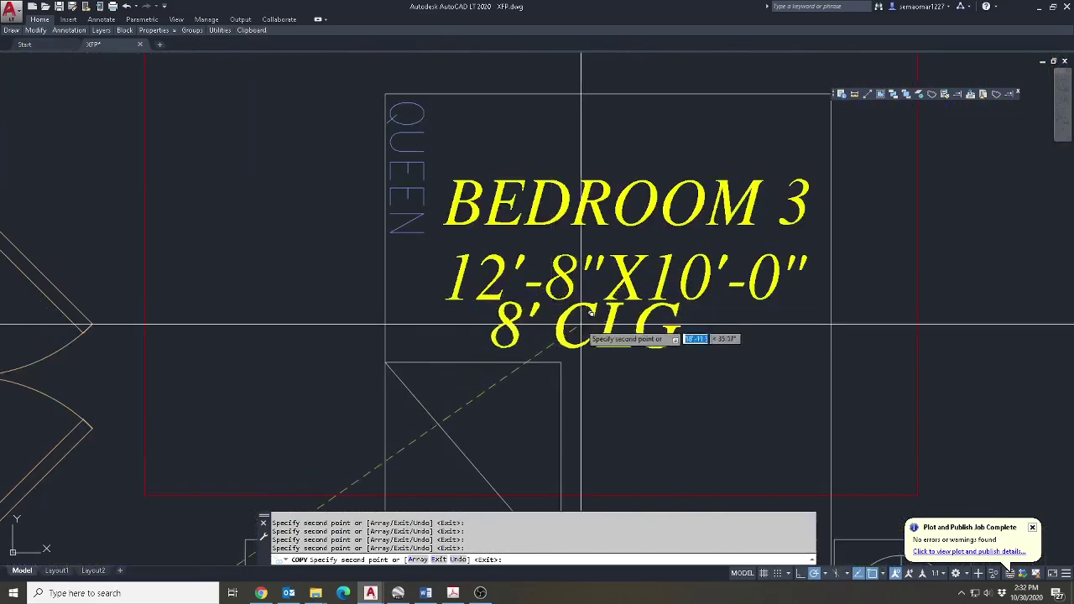
scroll(607, 342, down, 5)
scroll(611, 235, up, 5)
click(599, 364)
Place copies of the 8' CLG note below the Bath 2, Bedroom 2, patio and Hall labels.
scroll(598, 362, down, 5)
scroll(593, 284, up, 6)
click(517, 291)
scroll(516, 292, down, 3)
scroll(444, 239, up, 6)
click(437, 214)
scroll(438, 214, down, 5)
scroll(428, 327, up, 5)
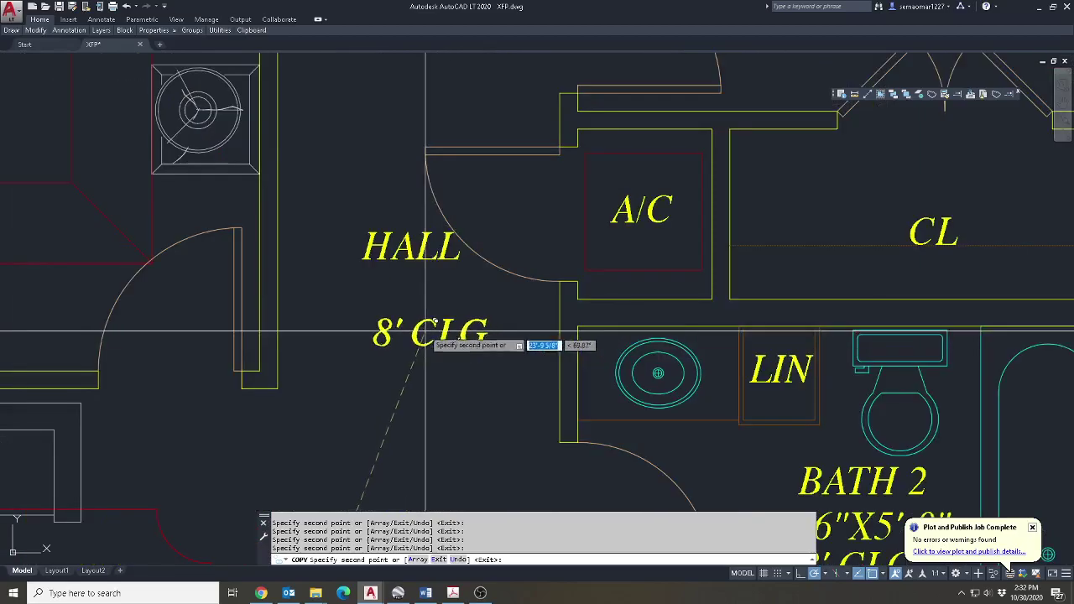
click(408, 299)
scroll(411, 302, down, 5)
scroll(620, 410, up, 5)
scroll(649, 364, down, 5)
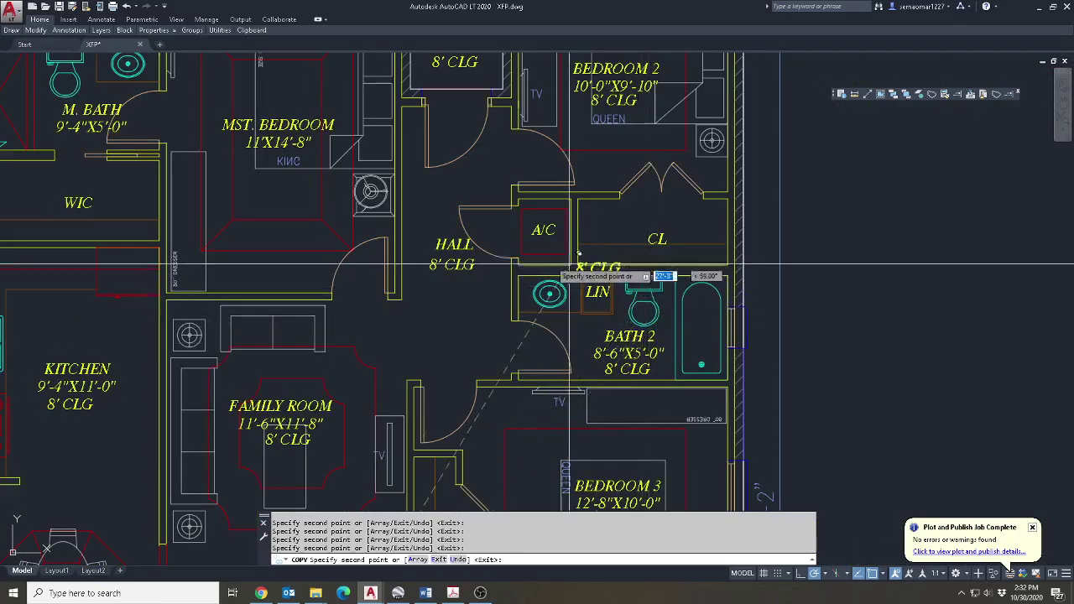
Place copies of the 8' CLG note below the Mst. Bedroom, M. Bath and WIC labels.
scroll(271, 166, up, 6)
scroll(302, 155, down, 5)
scroll(327, 373, up, 9)
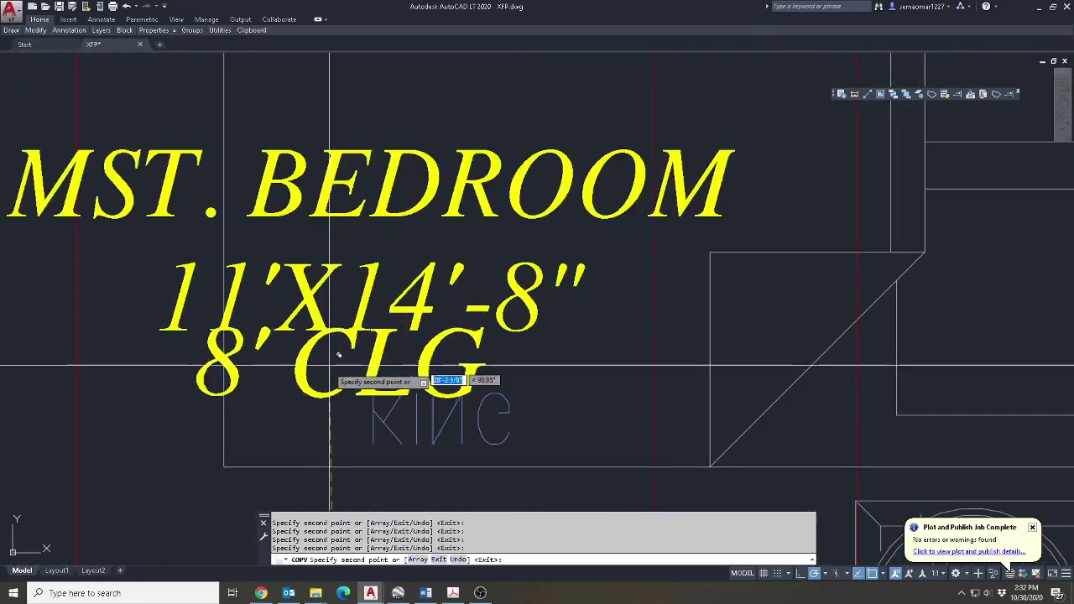
click(347, 412)
scroll(347, 412, down, 5)
scroll(204, 311, up, 7)
scroll(355, 290, down, 2)
scroll(358, 352, down, 3)
scroll(324, 360, up, 8)
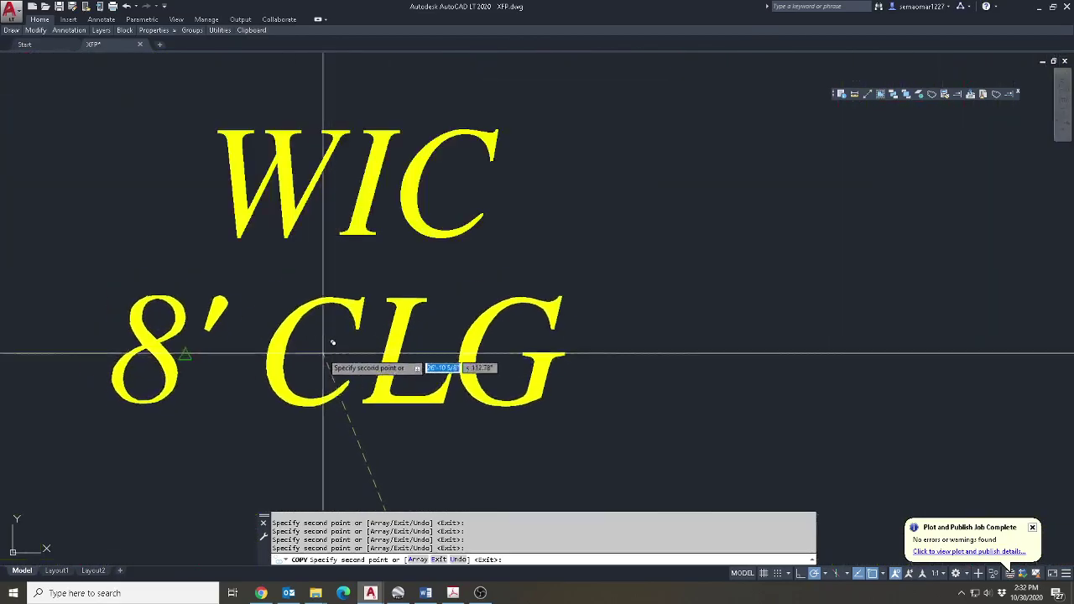
click(324, 359)
scroll(327, 352, down, 4)
key(Escape)
Move the Mst. Bedroom label and its 8' CLG note up, clear of the bed's KING text.
text(m)
key(Return)
middle_drag(791, 209, 426, 267)
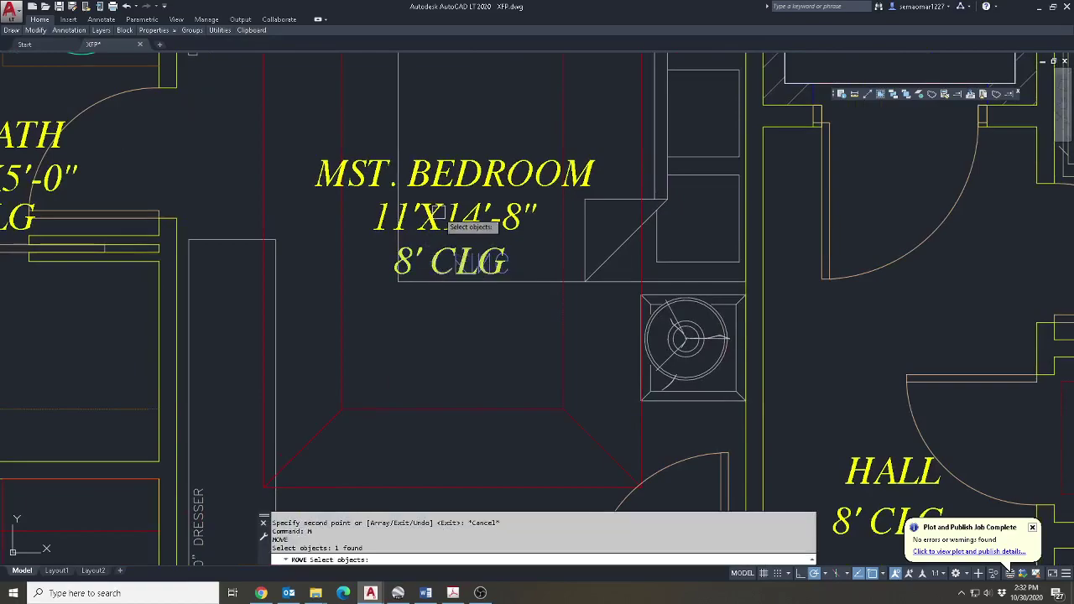
key(Return)
click(470, 323)
key(Escape)
Regenerate the drawing display around the master bedroom's bed text.
scroll(438, 336, down, 5)
scroll(445, 346, up, 3)
scroll(446, 346, up, 4)
key(Escape)
scroll(336, 327, down, 5)
scroll(277, 285, up, 7)
scroll(264, 300, up, 2)
click(209, 286)
key(Escape)
middle_drag(232, 304, 505, 331)
text(RE)
key(Return)
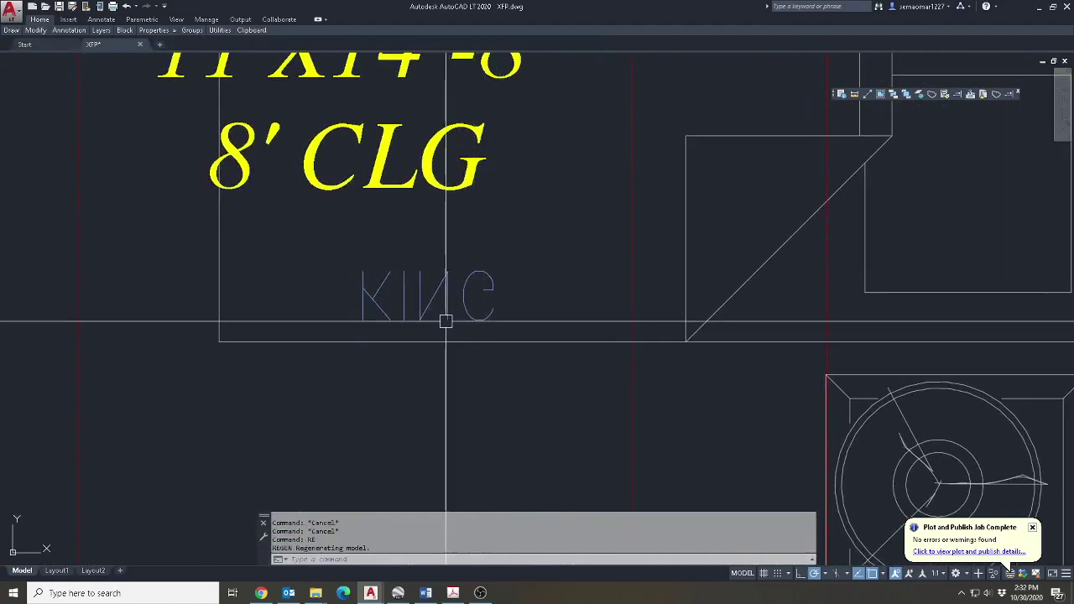
click(436, 305)
double_click(435, 302)
key(Escape)
key(Escape)
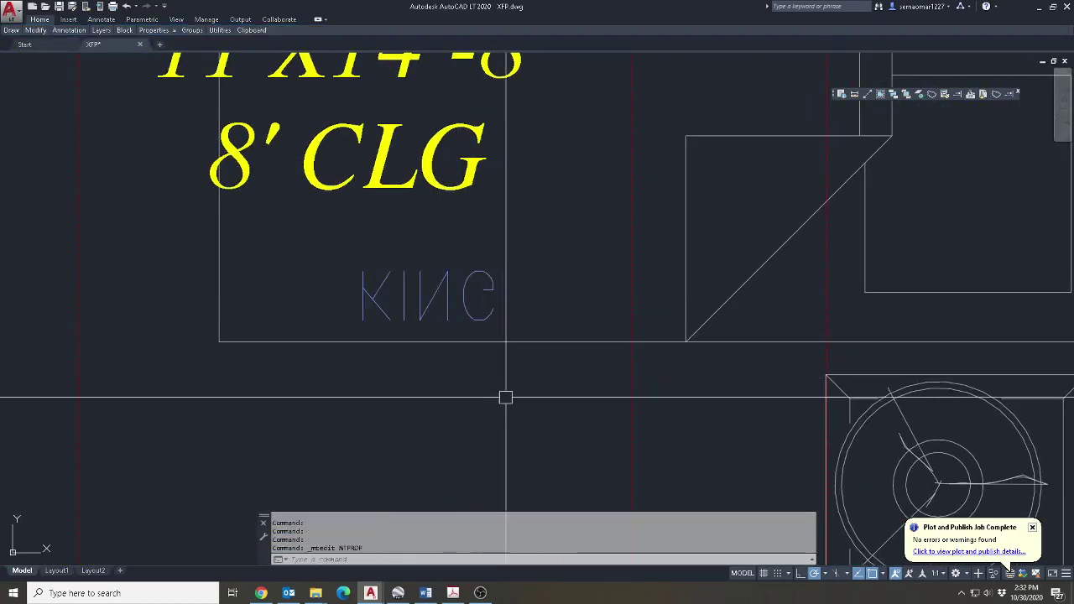
scroll(466, 321, down, 7)
scroll(467, 325, up, 5)
text(E)
key(Return)
key(Escape)
mouse_move(39, 31)
click(83, 58)
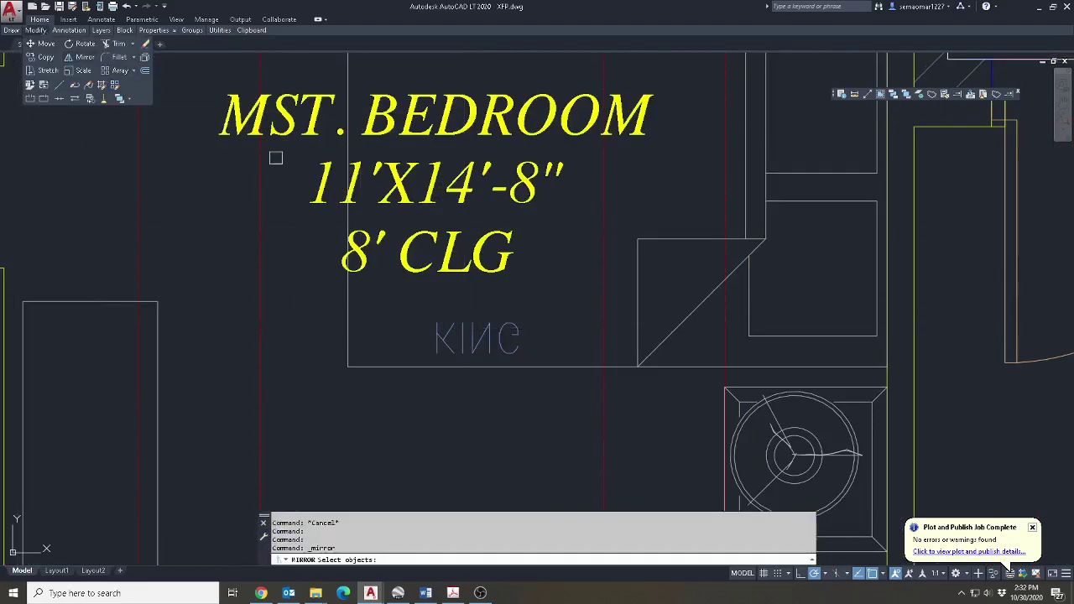
scroll(484, 331, down, 2)
key(Escape)
Erase the mirrored KING text from the master bedroom bed.
text(E)
key(Return)
click(481, 332)
key(Return)
key(Escape)
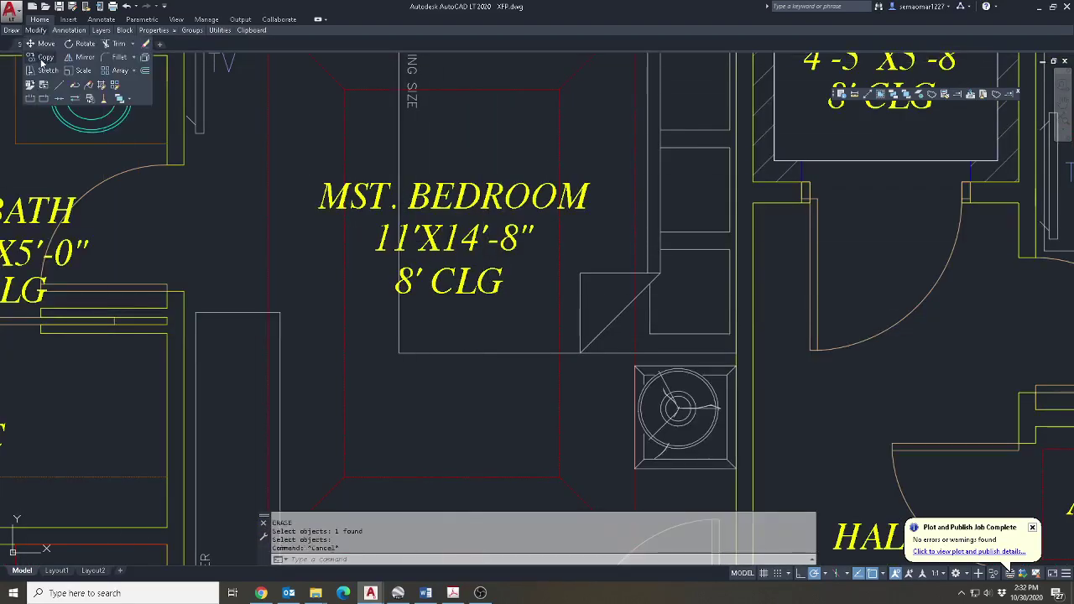
Copy the QUEEN text from Bedroom 2's bed to the foot of the master bedroom bed.
click(38, 60)
scroll(431, 238, down, 5)
scroll(687, 232, up, 3)
click(738, 220)
key(Return)
click(738, 220)
scroll(276, 268, up, 5)
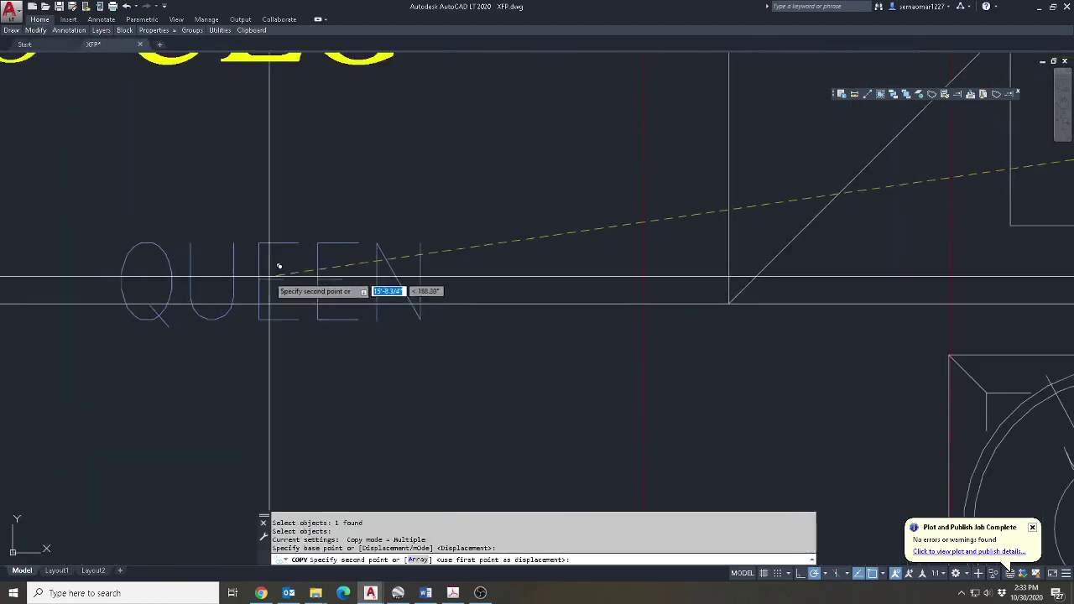
click(282, 257)
key(Escape)
Change the copied QUEEN text at the foot of the master bedroom bed to KING.
text(ED)
key(Return)
click(242, 261)
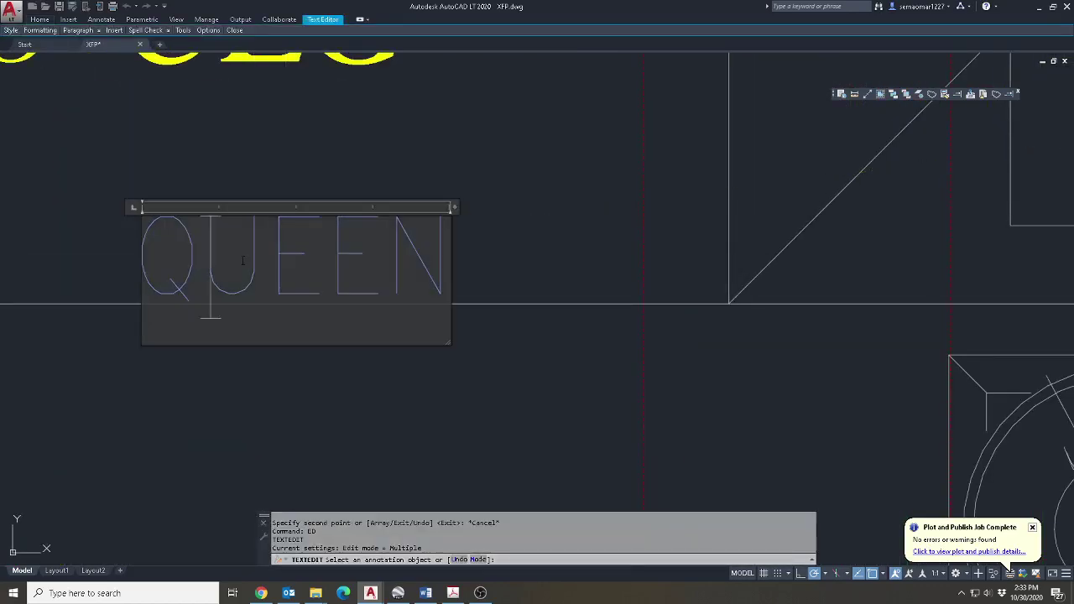
key(BackSpace)
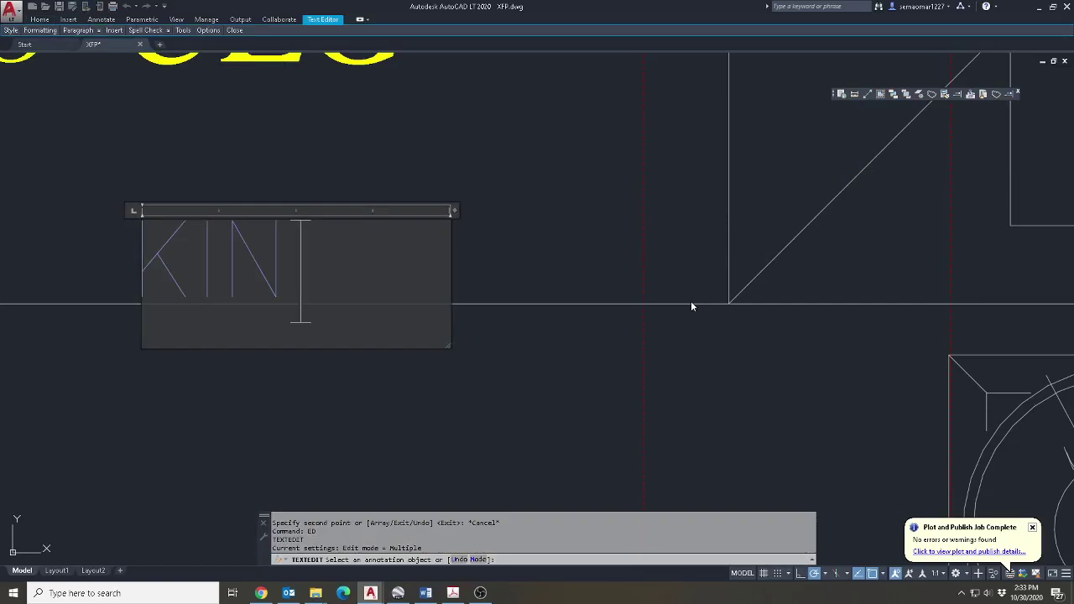
scroll(691, 303, down, 9)
click(657, 328)
key(Escape)
Save the floor plan drawing.
middle_drag(767, 355, 465, 204)
scroll(464, 219, down, 2)
middle_drag(551, 290, 551, 240)
key(Escape)
click(59, 7)
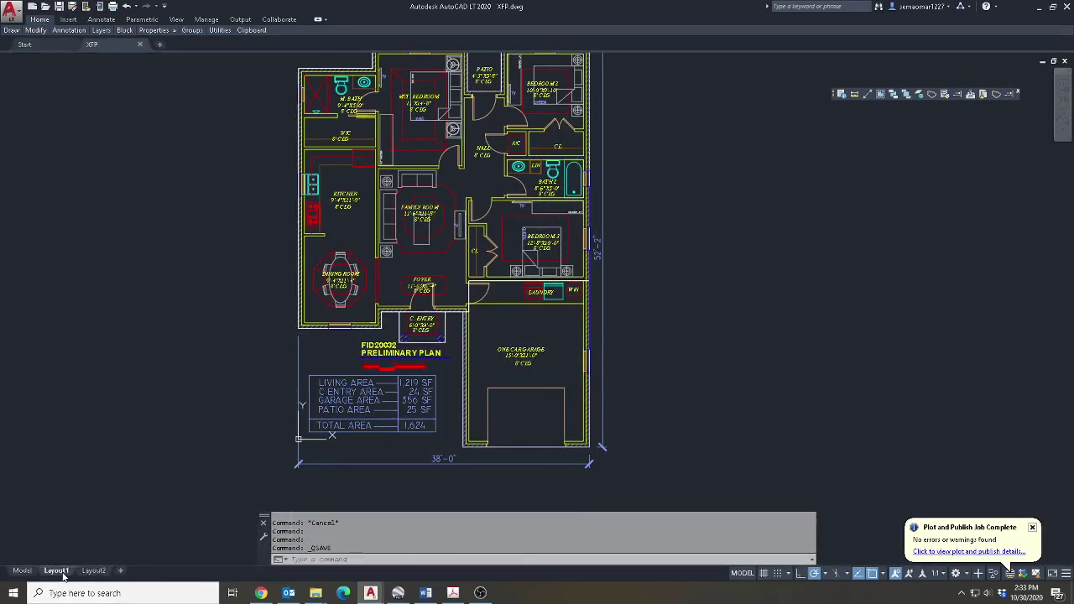
Start a single-sheet plot of Layout1 and set its plot style table to KIP2004.ctb.
click(57, 570)
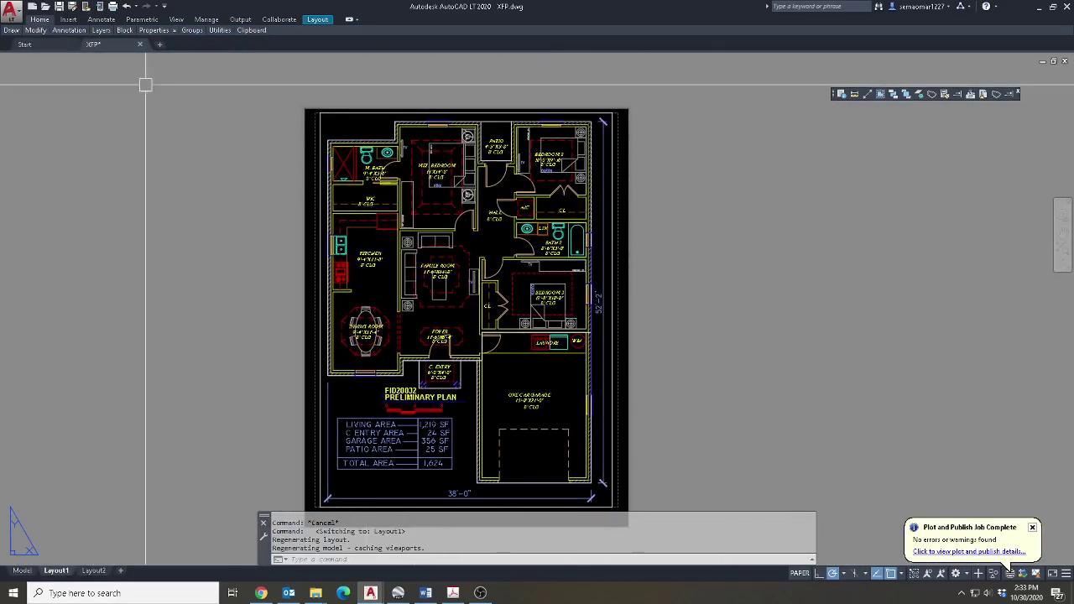
click(113, 6)
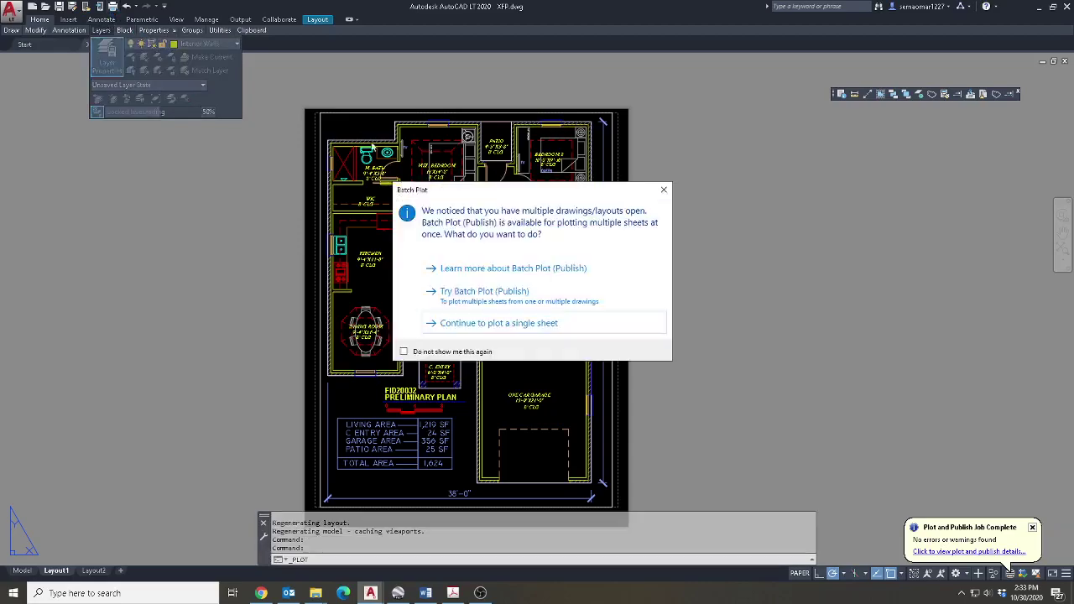
click(668, 192)
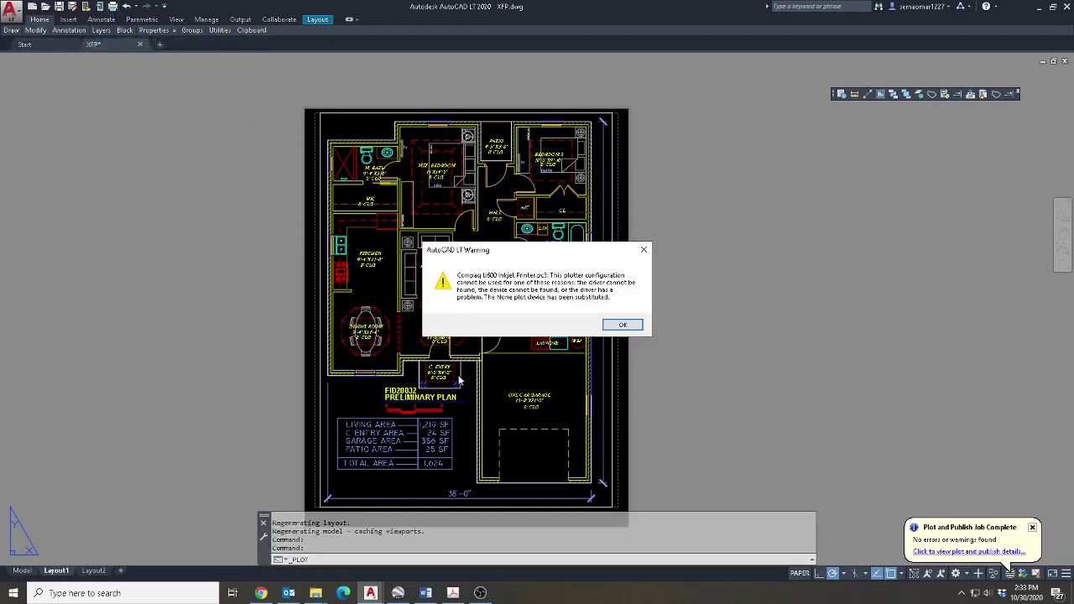
click(625, 327)
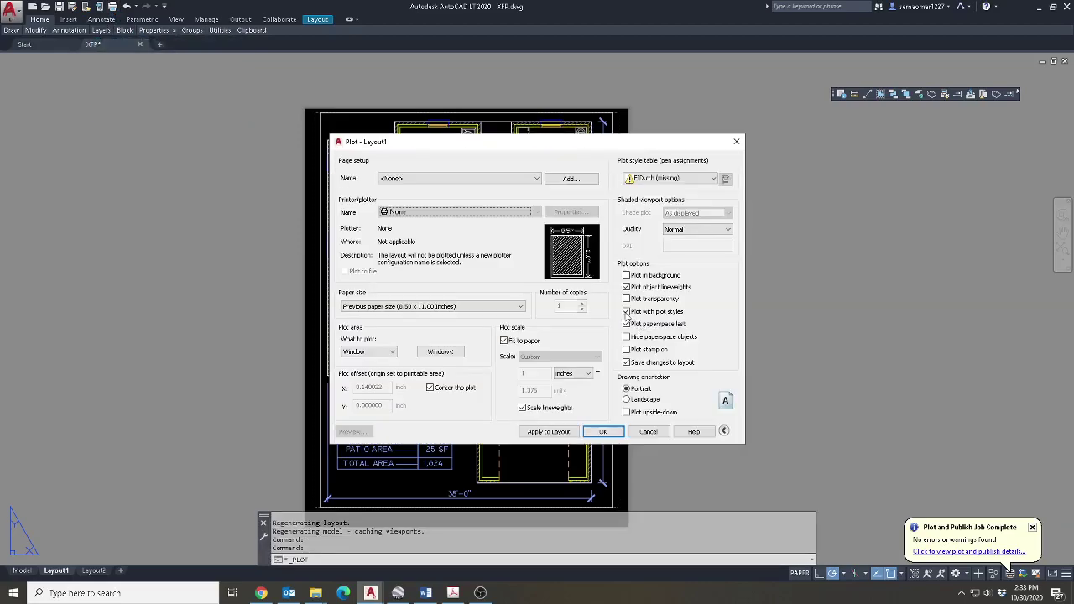
click(659, 184)
scroll(669, 296, down, 5)
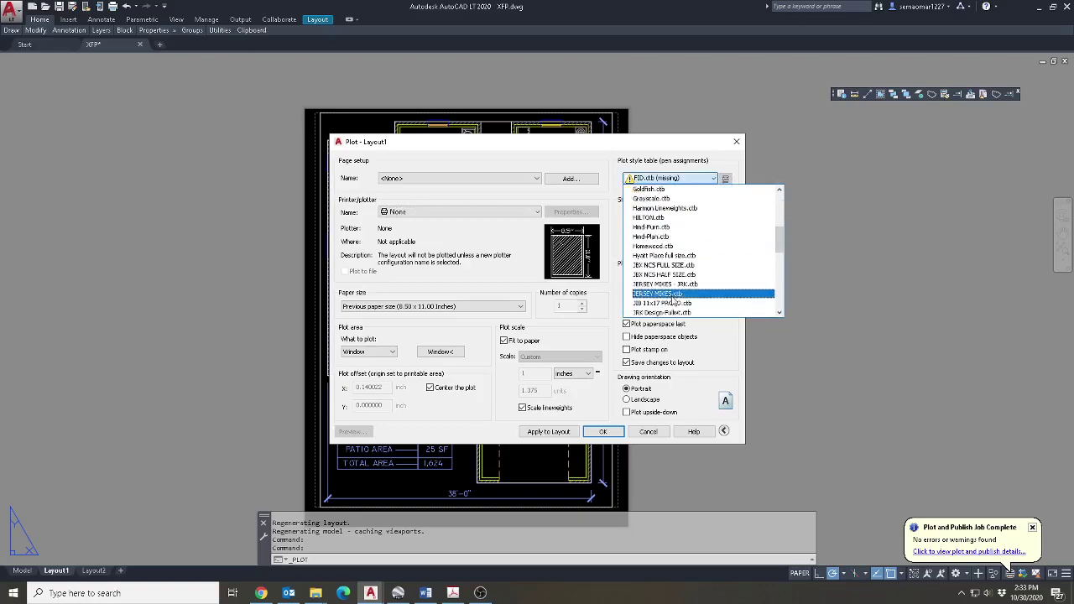
scroll(691, 265, down, 4)
scroll(681, 261, down, 1)
click(670, 190)
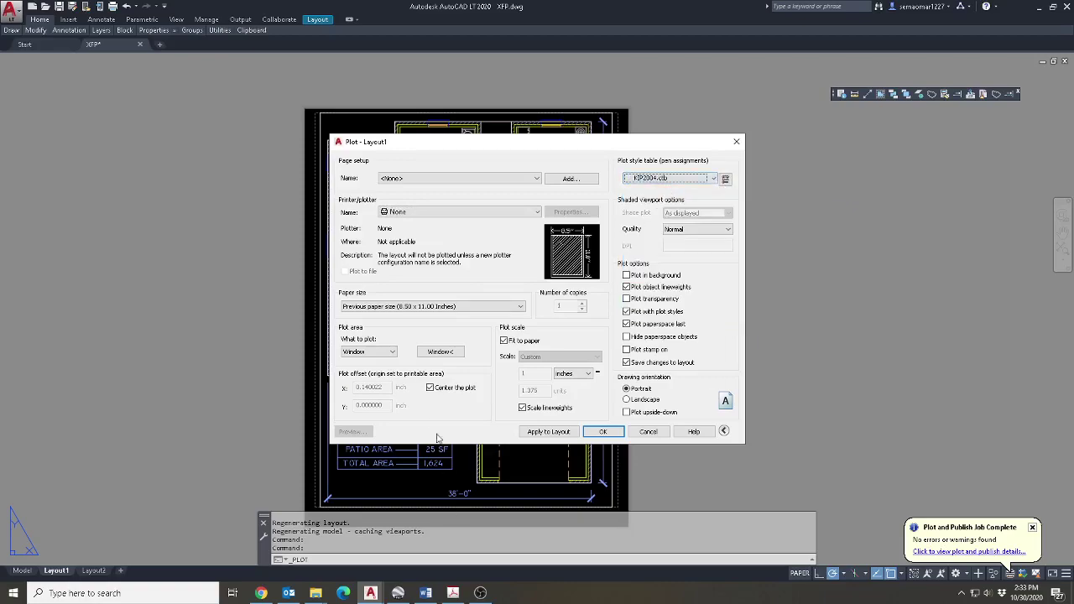
Set the plotter to DWG To PDF.pc3 with ANSI full bleed A (8.50 x 11.00 Inches) paper.
click(451, 212)
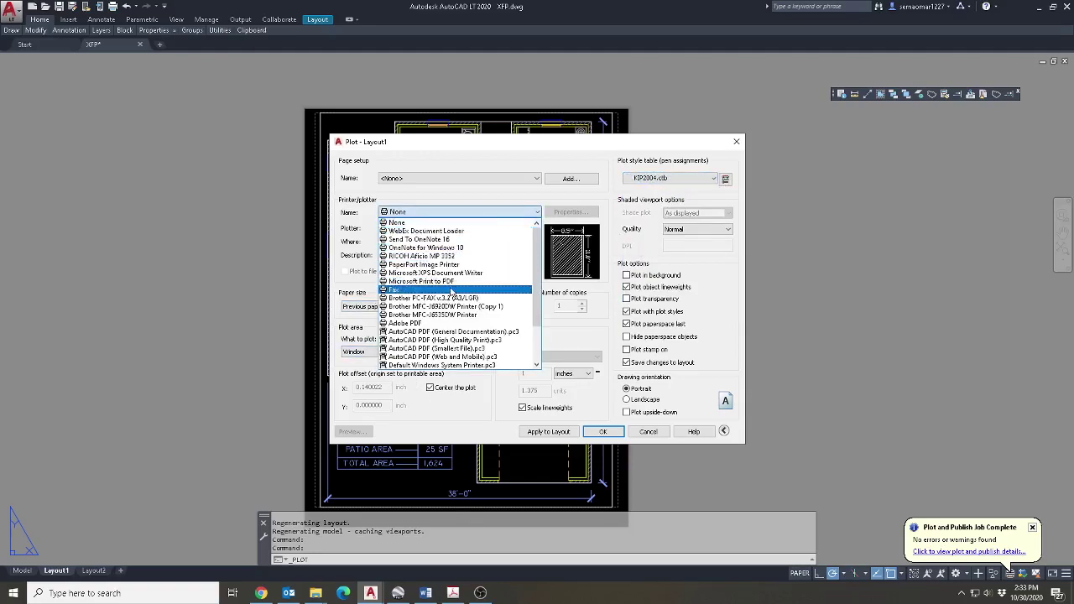
scroll(454, 320, down, 2)
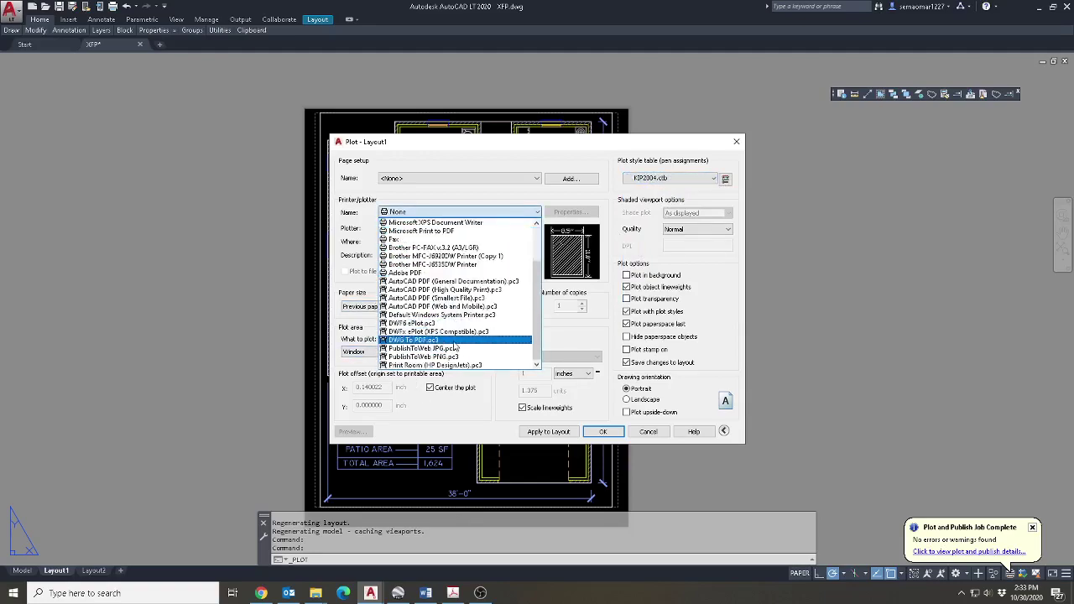
click(454, 340)
click(447, 306)
click(492, 315)
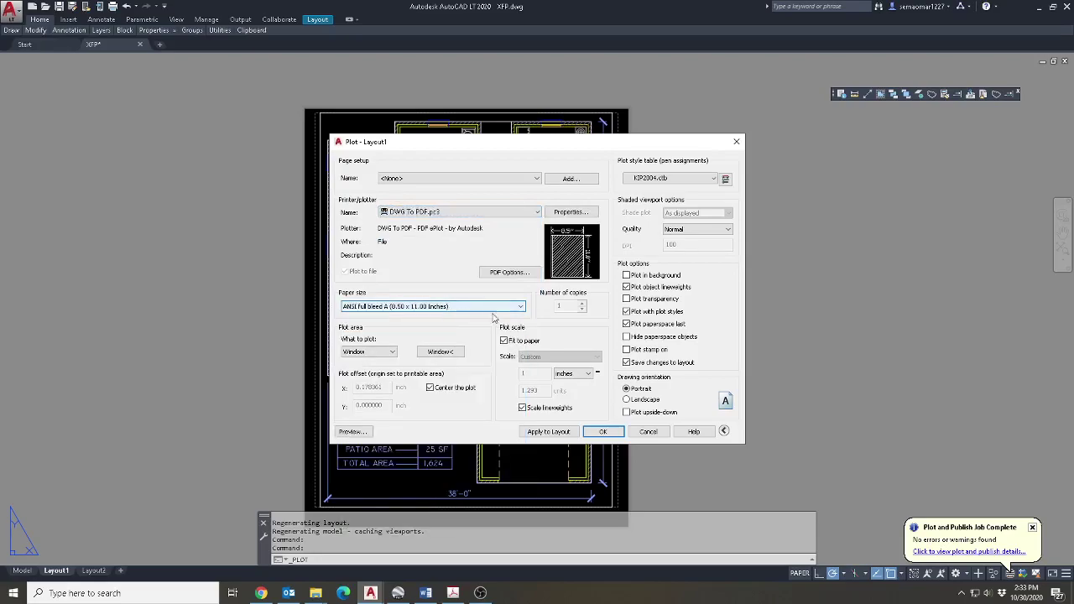
Define the plot area with a window around the floor plan sheet.
click(459, 355)
click(410, 110)
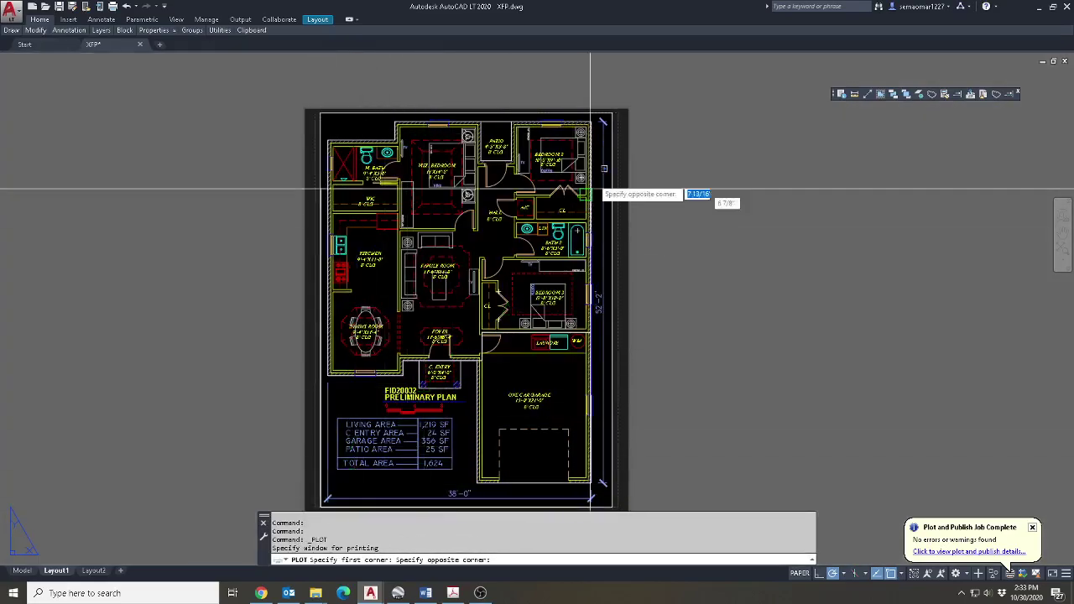
click(637, 97)
Preview the sheet, plot it as FID20032 PRELIMINARY FLOOR PLAN 10-30-20.pdf, and close the PDF.
click(353, 431)
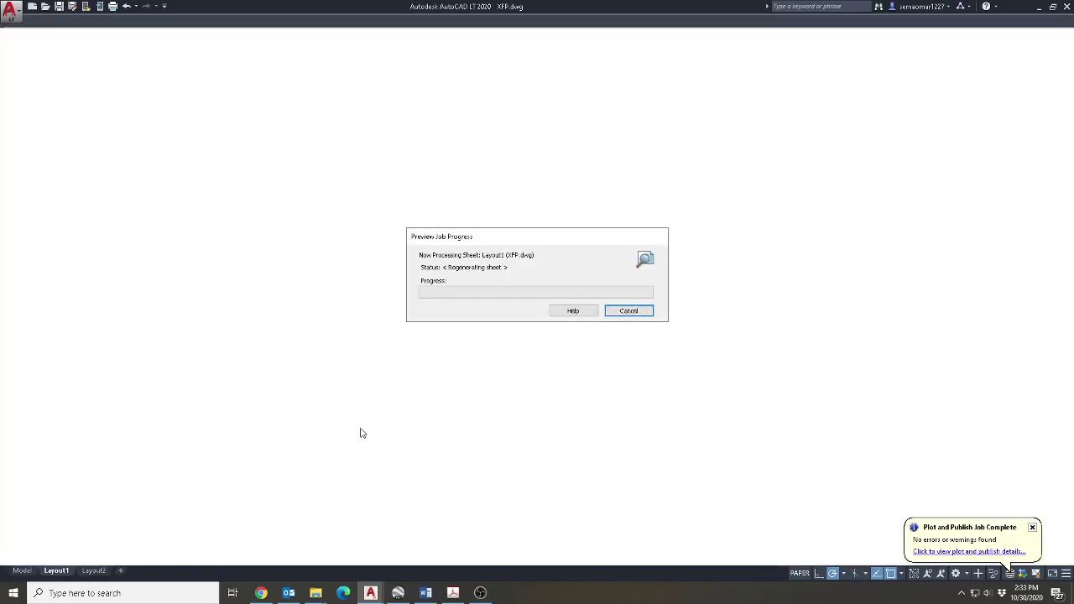
right_click(521, 227)
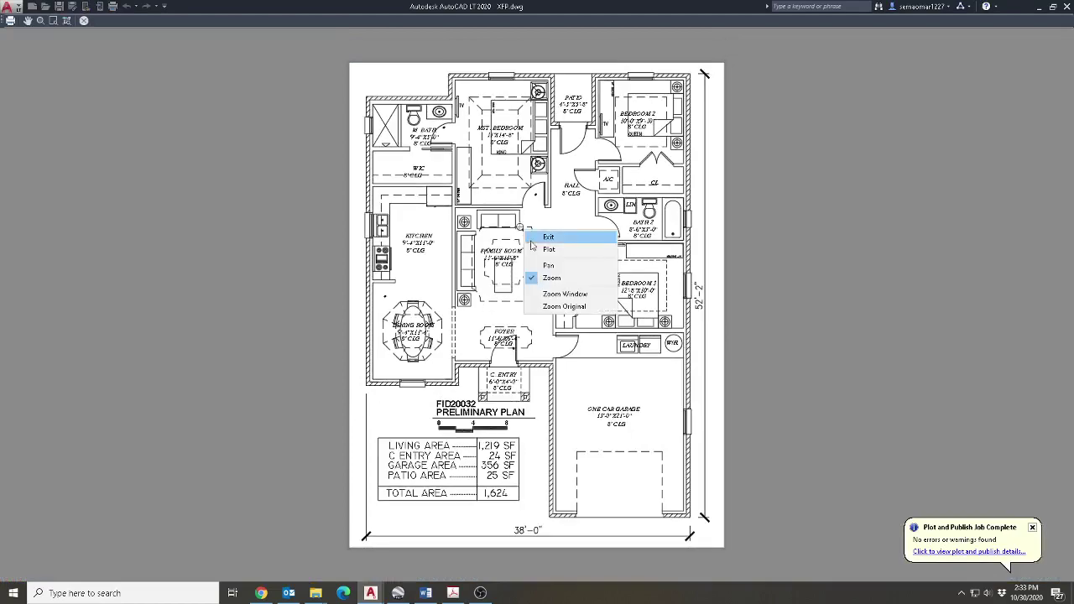
click(546, 250)
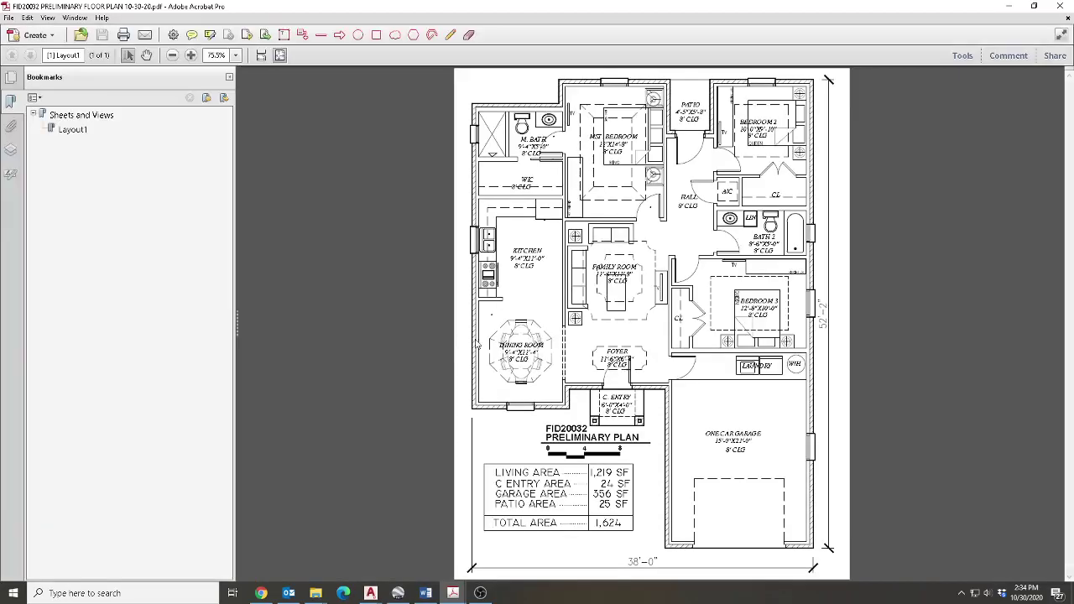
click(1062, 6)
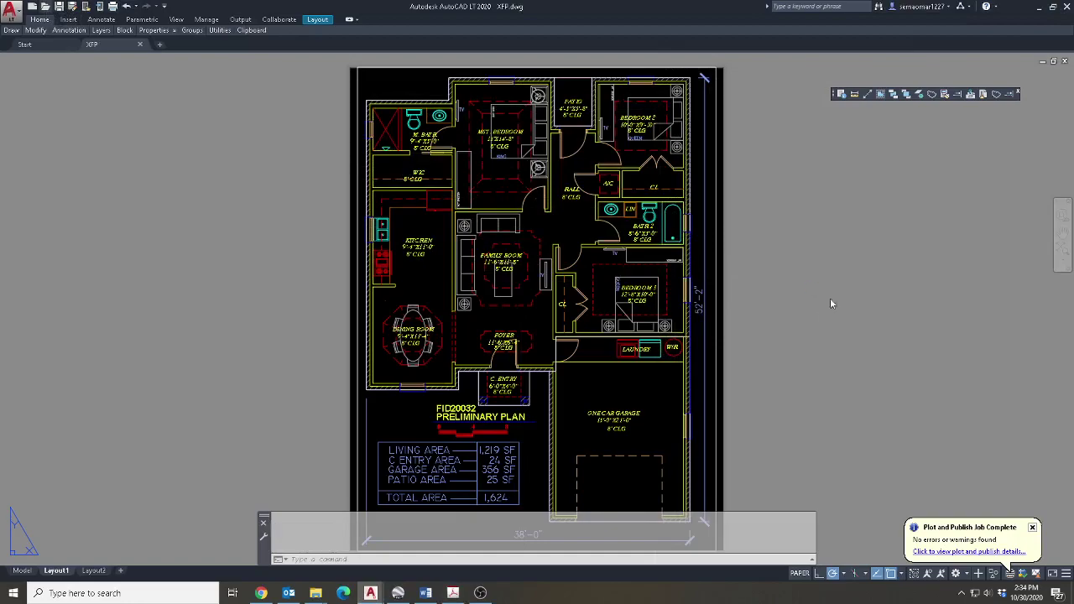
key(ctrl+o)
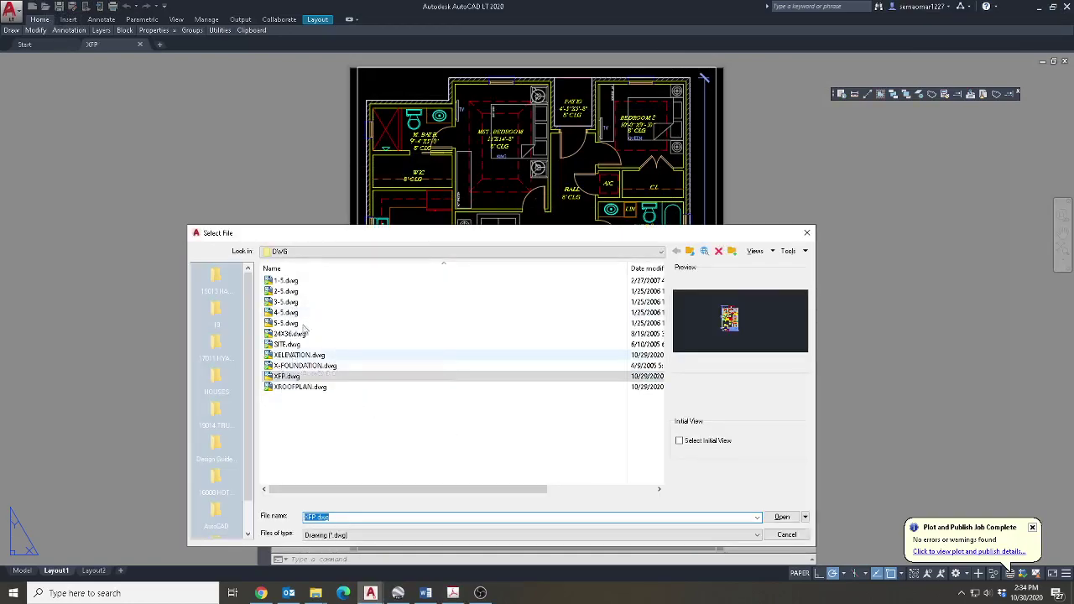
click(320, 253)
click(320, 254)
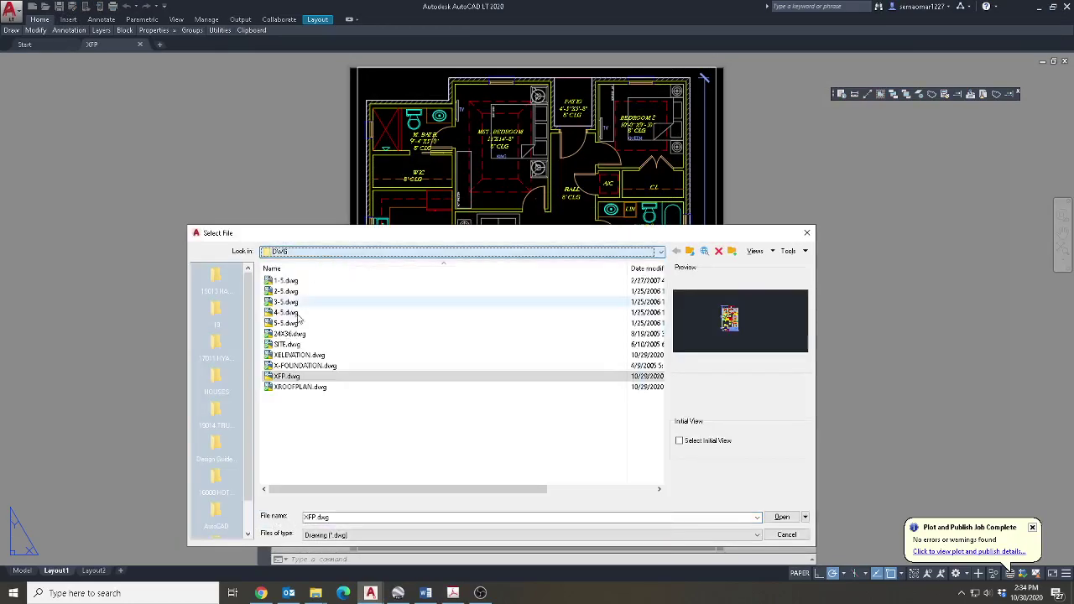
double_click(288, 355)
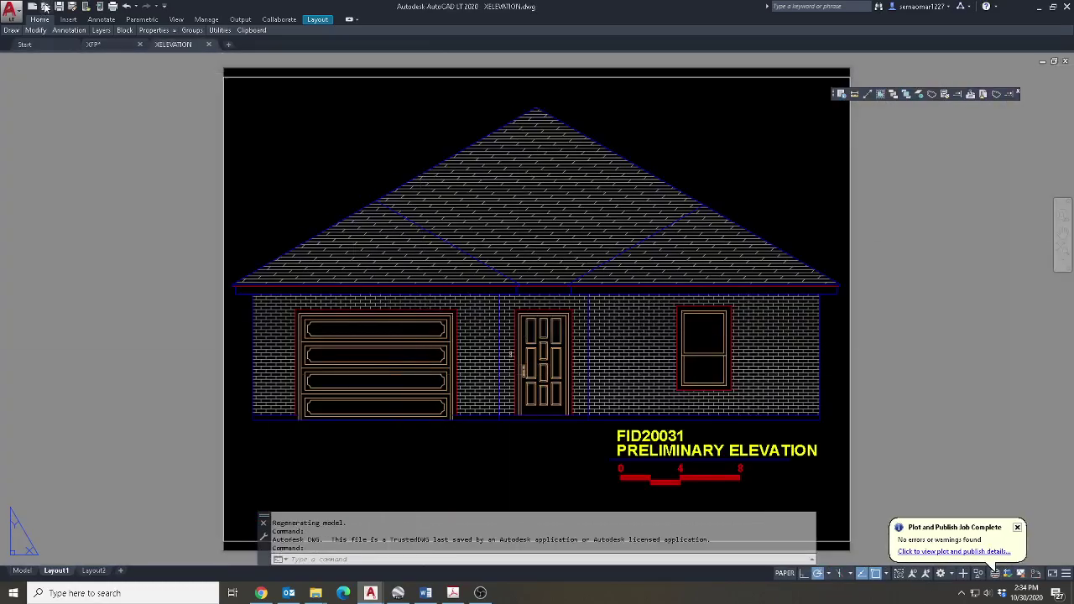
key(ctrl+o)
double_click(309, 386)
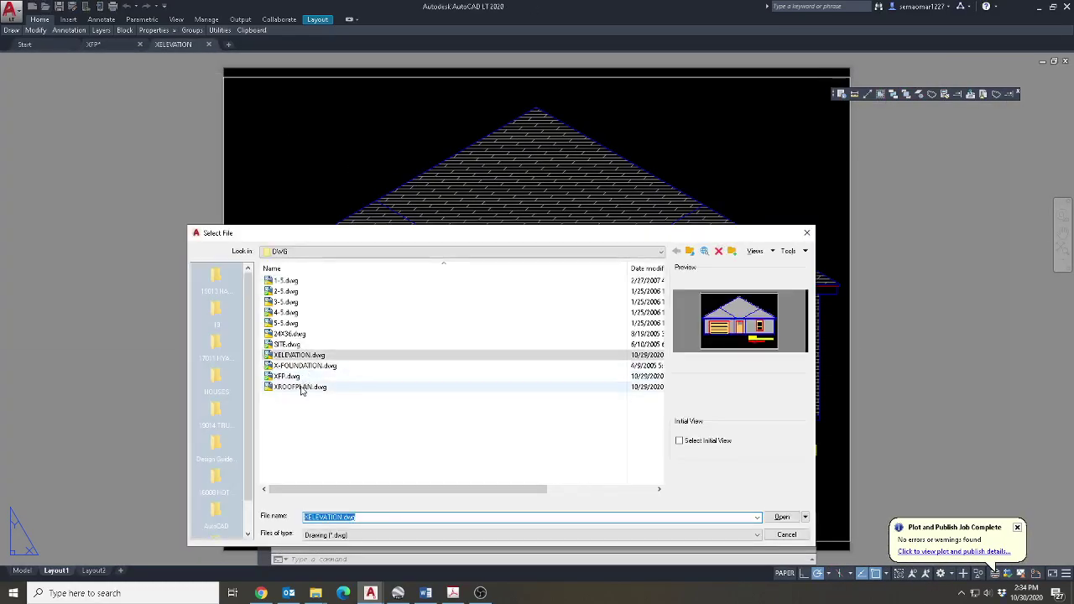
scroll(464, 387, down, 2)
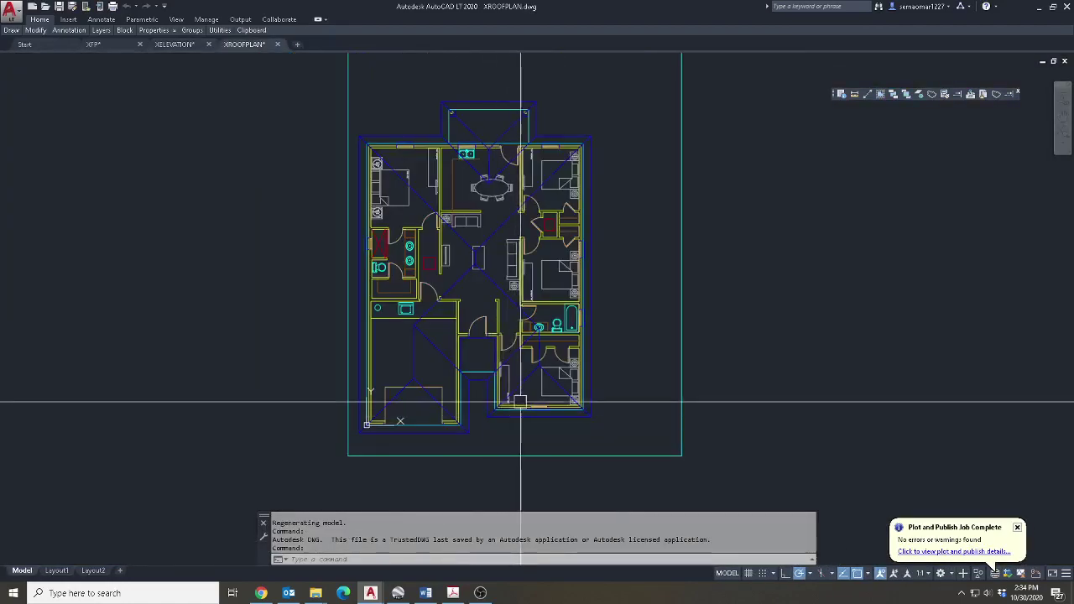
double_click(372, 355)
click(1065, 62)
click(576, 321)
click(208, 44)
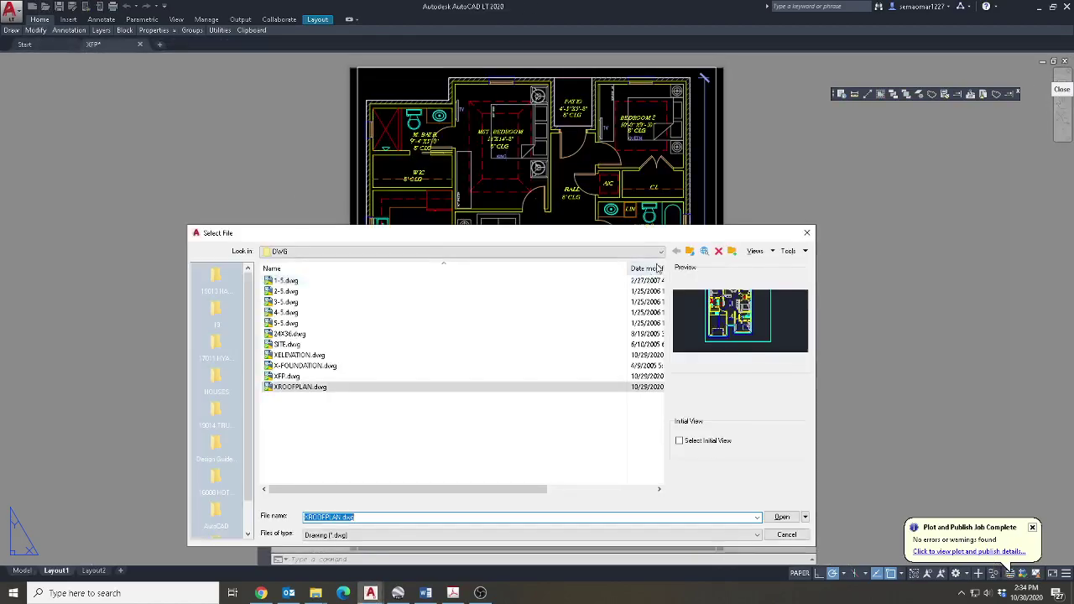
Open XROOFPLAN.dwg from the XREF folder inside the 20032 AFFORDABLE HOMES project's DWG folder.
click(690, 253)
click(690, 252)
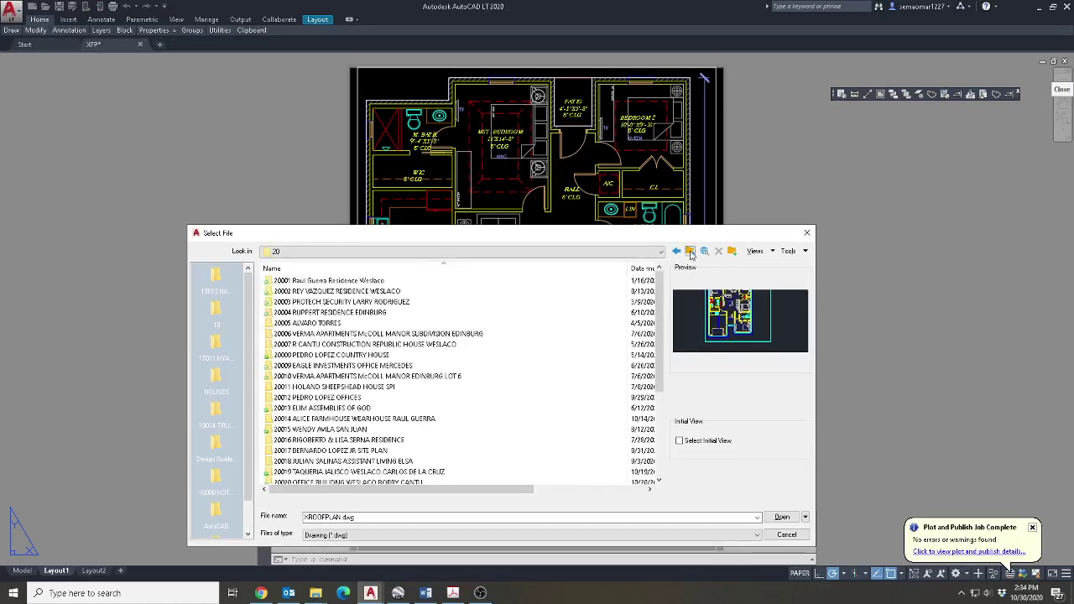
double_click(327, 471)
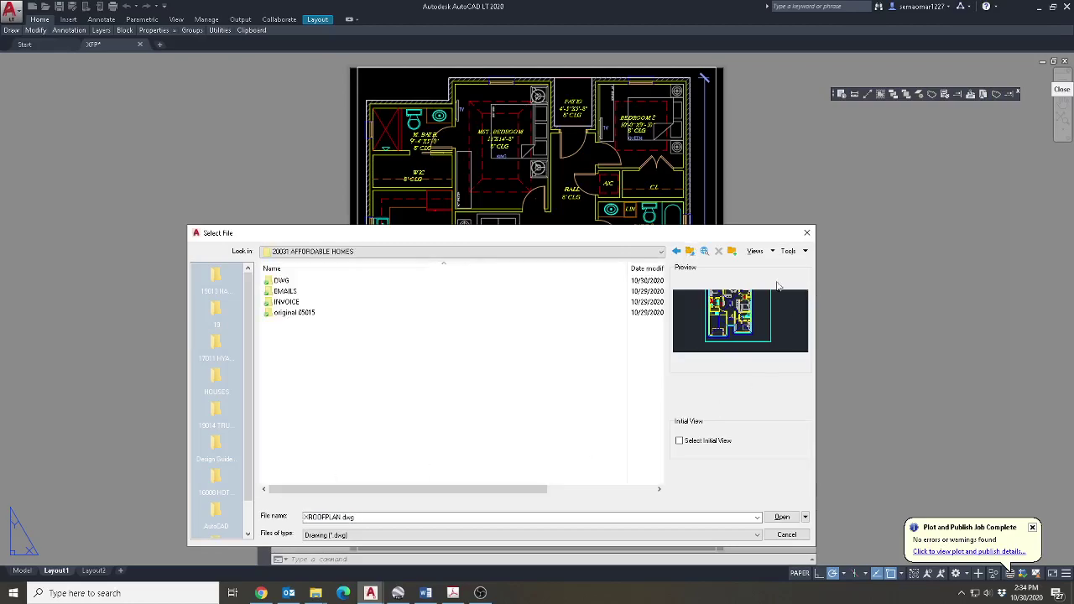
click(689, 252)
scroll(348, 394, down, 5)
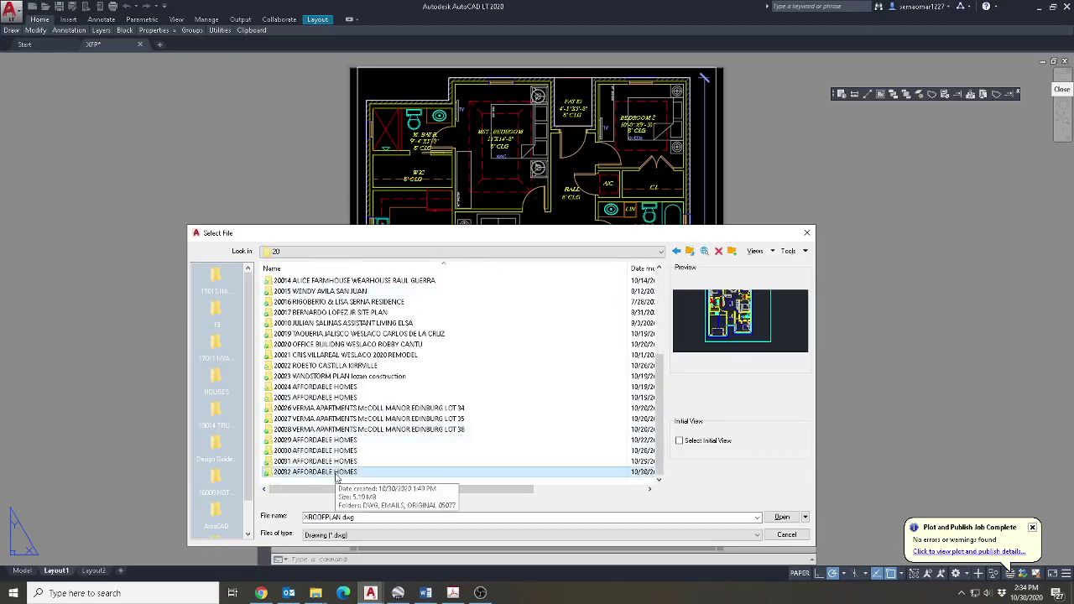
double_click(336, 474)
double_click(282, 280)
double_click(288, 281)
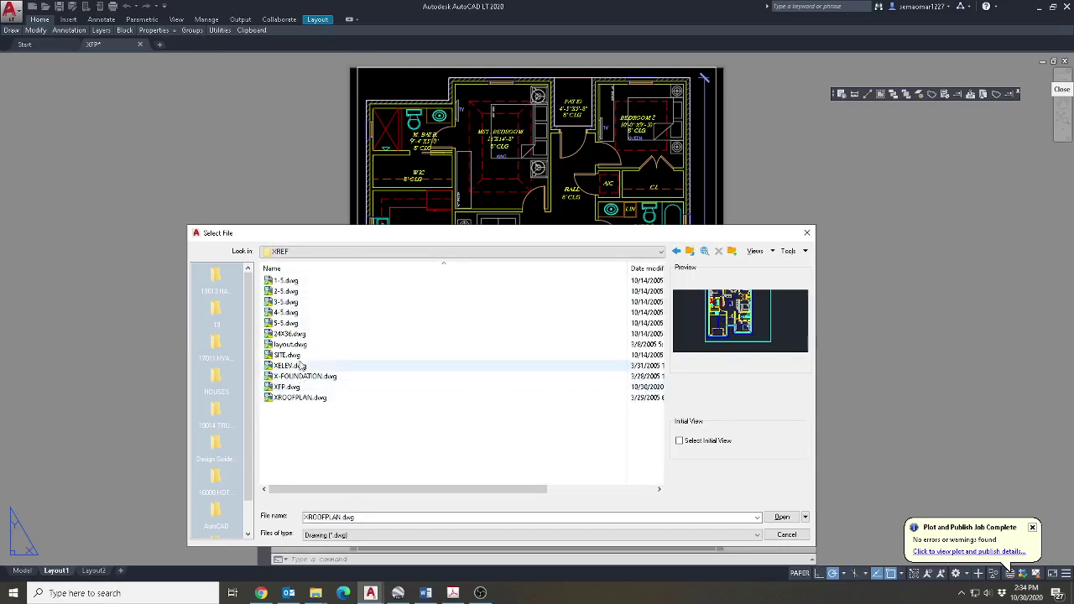
double_click(295, 396)
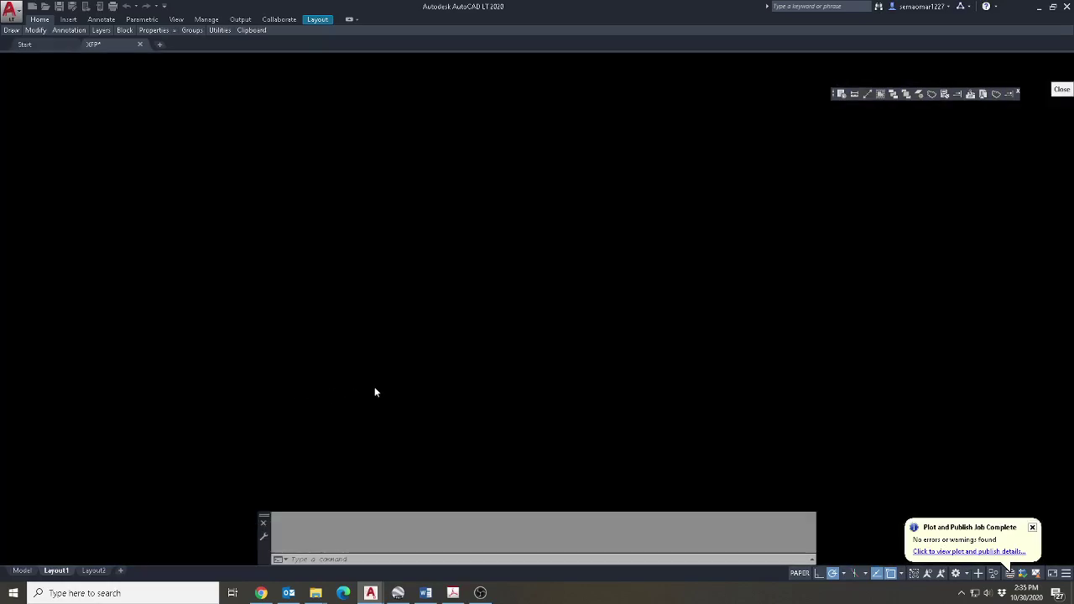
Erase the bay window's roof lines and the ridge line in front of the dining room.
scroll(515, 384, down, 5)
scroll(498, 377, up, 6)
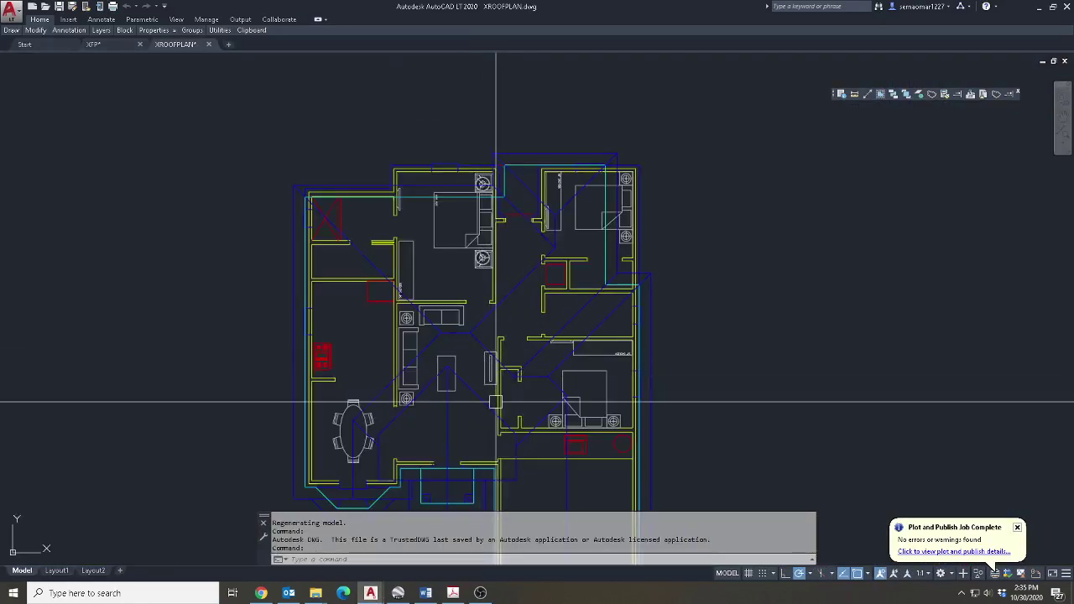
key(Escape)
key(Escape)
key(Escape)
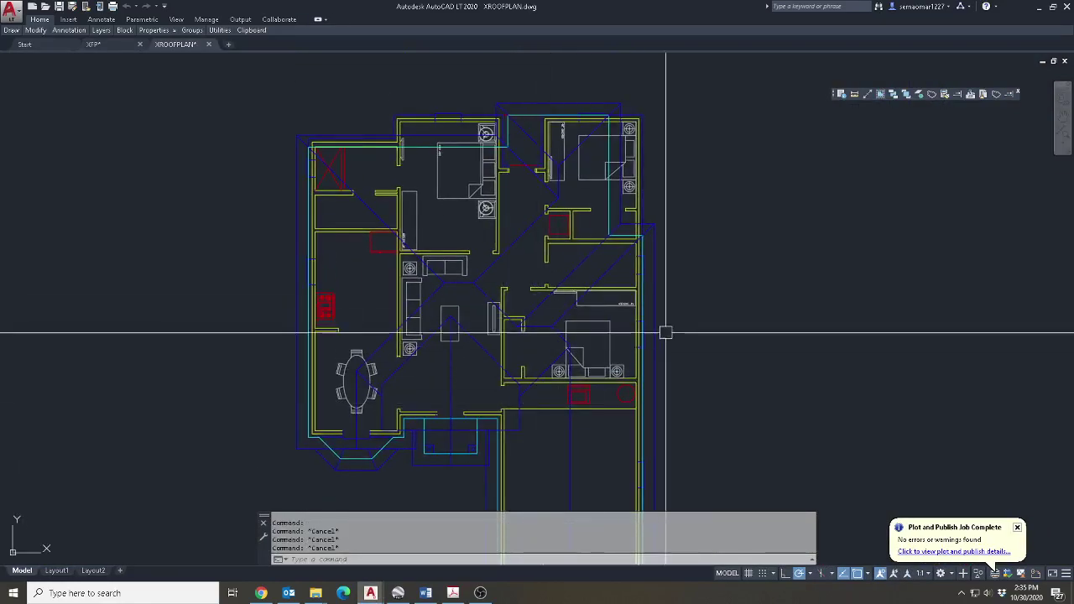
scroll(323, 463, up, 4)
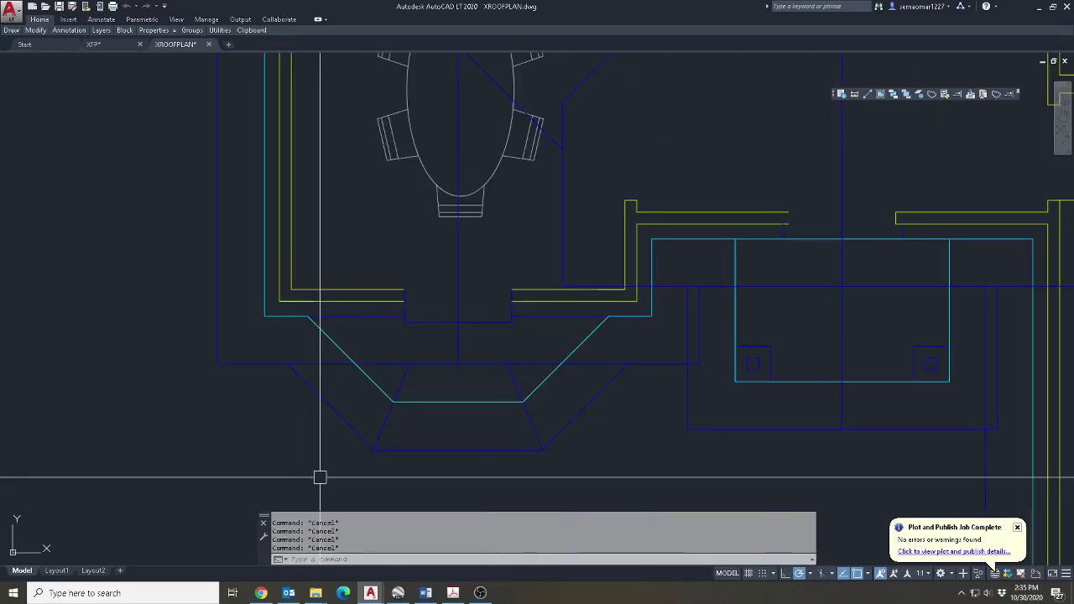
text(e)
key(Return)
click(239, 481)
click(629, 351)
key(Return)
key(Escape)
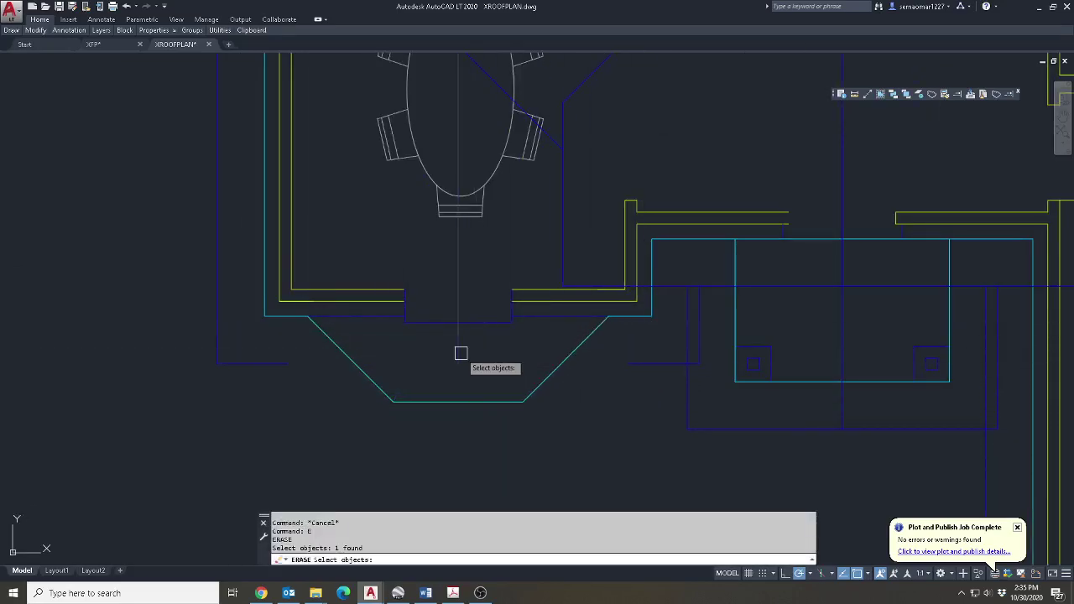
Stretch the front bay segment of the cyan outline back perpendicular to the dining room's straight front edge, removing the bay.
click(403, 401)
click(458, 401)
shift+right_click(461, 294)
click(501, 470)
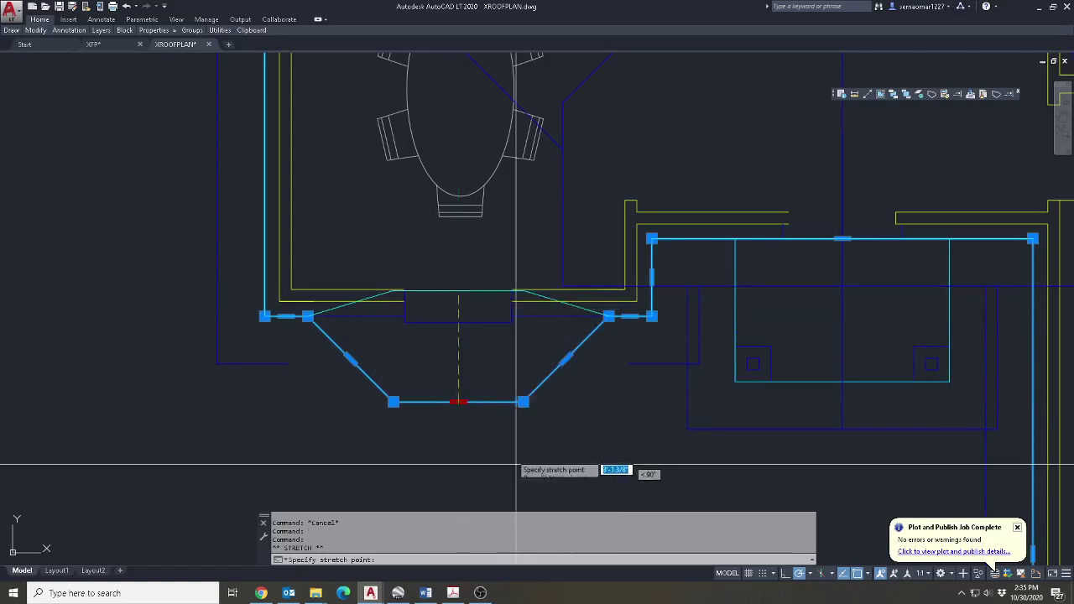
scroll(369, 323, up, 4)
click(369, 299)
scroll(598, 411, down, 4)
key(Escape)
key(Escape)
key(Escape)
scroll(598, 411, down, 4)
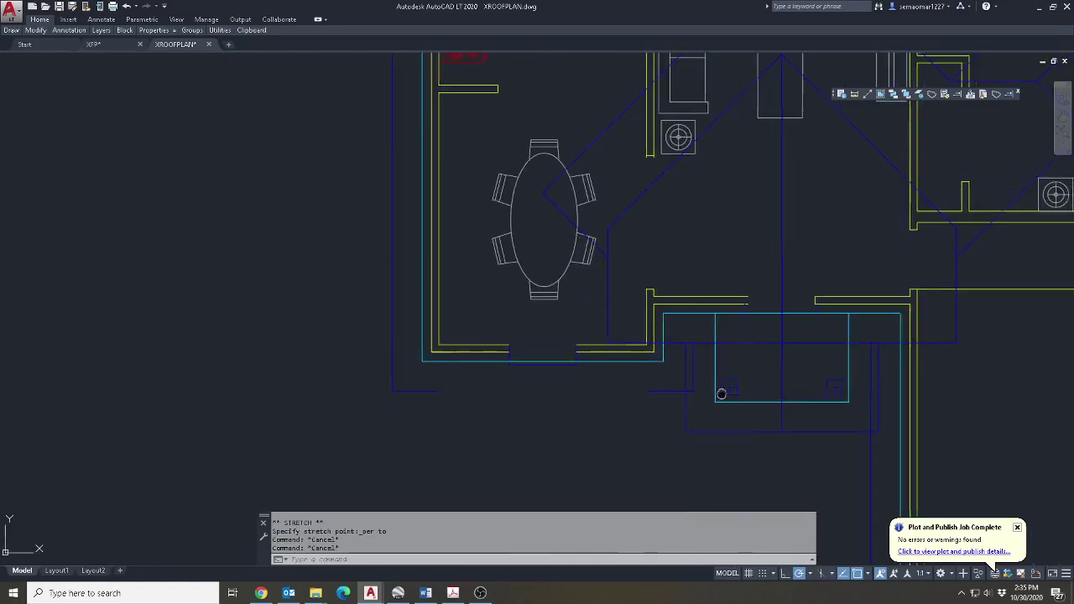
scroll(446, 417, up, 2)
scroll(362, 426, up, 2)
scroll(606, 403, down, 4)
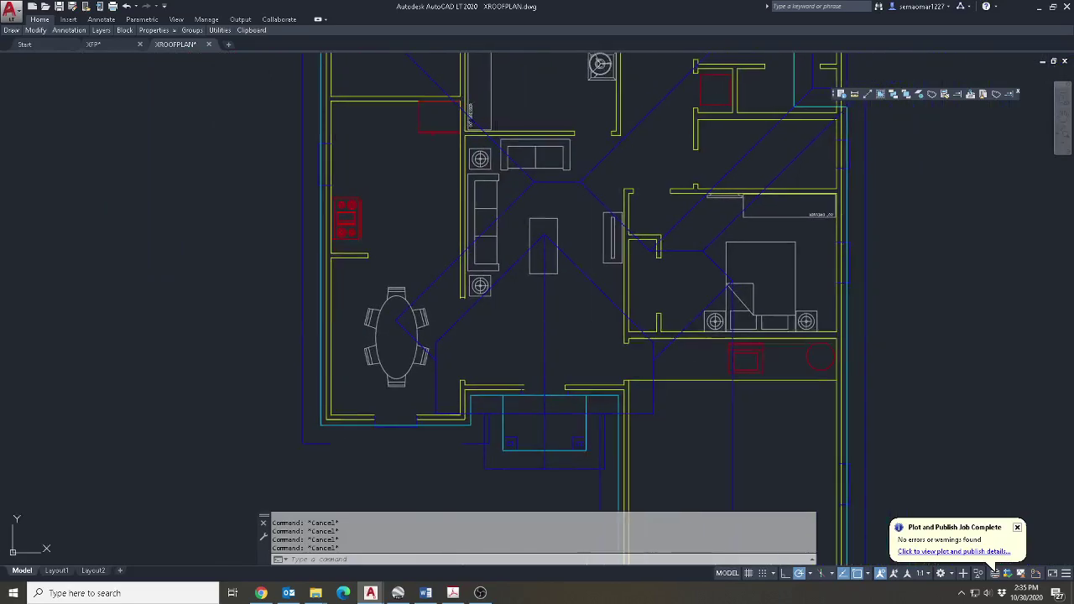
Erase the front gable's ridge line and its left valley line over the living room.
scroll(567, 289, up, 2)
text(e)
key(Return)
click(555, 340)
click(510, 356)
key(Return)
key(Escape)
key(e)
key(Return)
click(385, 352)
key(Return)
key(Escape)
Erase the front gable's left side roof lines between the dining room and living room.
key(e)
key(Return)
click(358, 408)
click(358, 400)
key(Return)
key(Escape)
key(e)
key(Return)
click(353, 400)
key(Return)
key(Escape)
key(e)
Erase the front gable's right valley line and the two roof lines at its lower right end.
key(Return)
click(611, 291)
click(589, 270)
key(Return)
key(Escape)
middle_drag(721, 435, 687, 343)
key(e)
key(Return)
click(709, 296)
click(657, 310)
key(Return)
key(Escape)
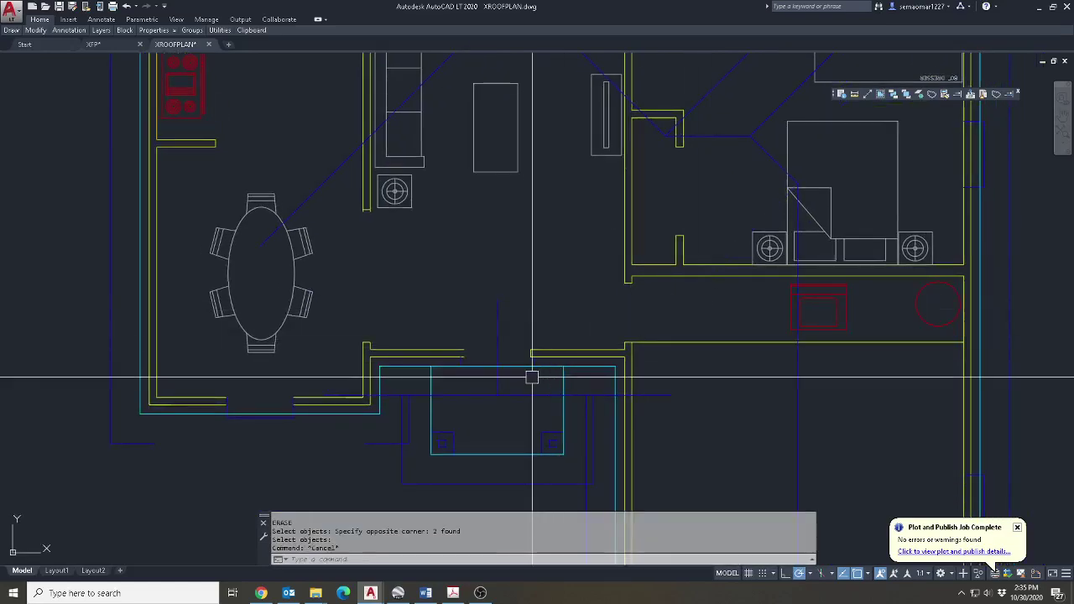
Erase the leftover gable roof lines at the entry, including the long horizontal line across the porch.
scroll(524, 390, up, 2)
key(Escape)
key(e)
key(Return)
click(515, 383)
key(Return)
key(Escape)
scroll(391, 450, down, 4)
scroll(453, 364, up, 4)
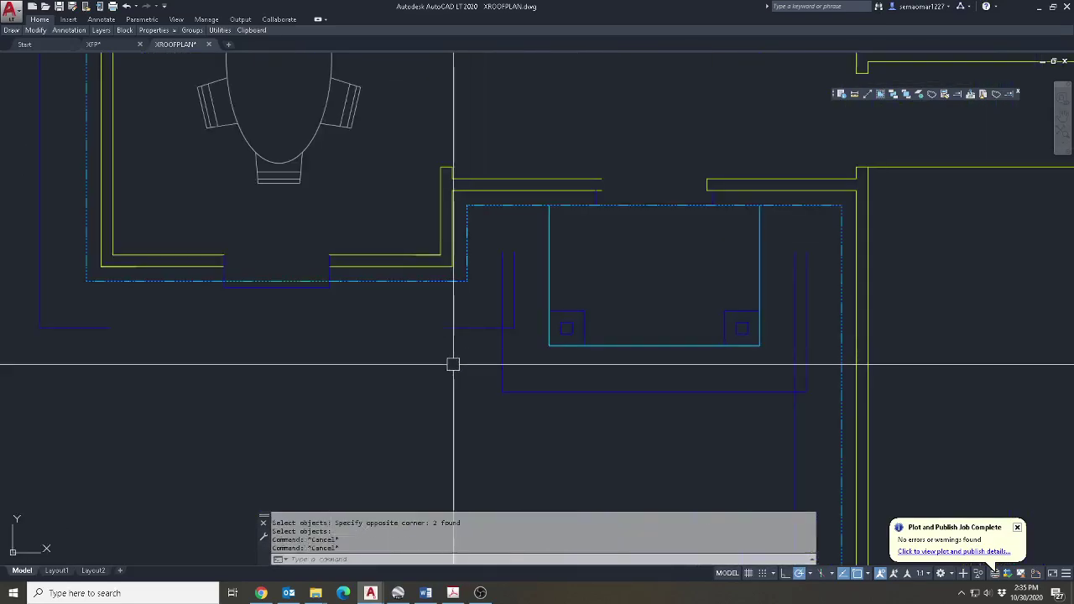
Erase the two short leftover eave lines between the dining room's front corner and the porch.
key(e)
key(Return)
click(431, 367)
click(526, 287)
scroll(527, 287, up, 2)
click(527, 288)
click(499, 330)
key(Return)
key(Escape)
scroll(530, 343, down, 4)
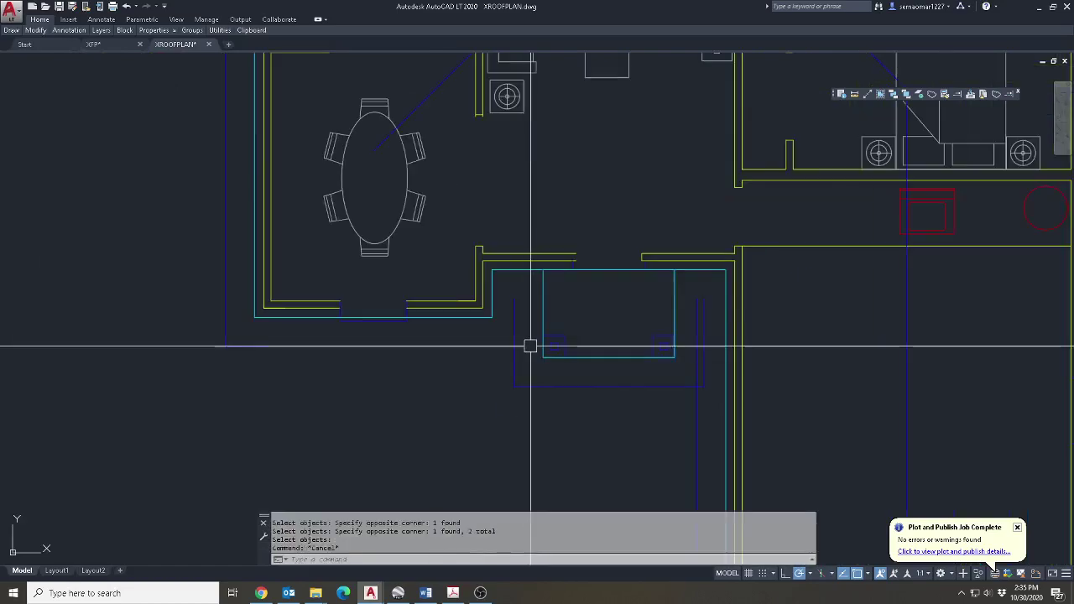
Fillet the dining room's front eave to the porch's side eave and the porch's front eave to the garage's side eave at zero radius.
click(515, 365)
click(267, 345)
key(Escape)
key(Escape)
middle_drag(731, 402, 604, 405)
key(Escape)
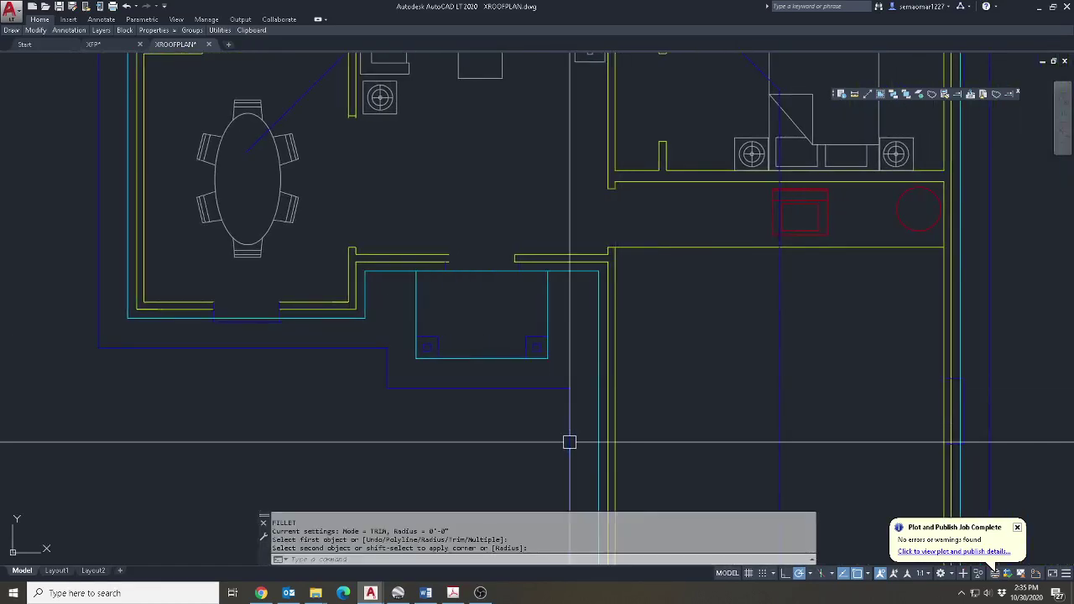
Explode the cyan house outline into separate segments.
scroll(568, 442, down, 6)
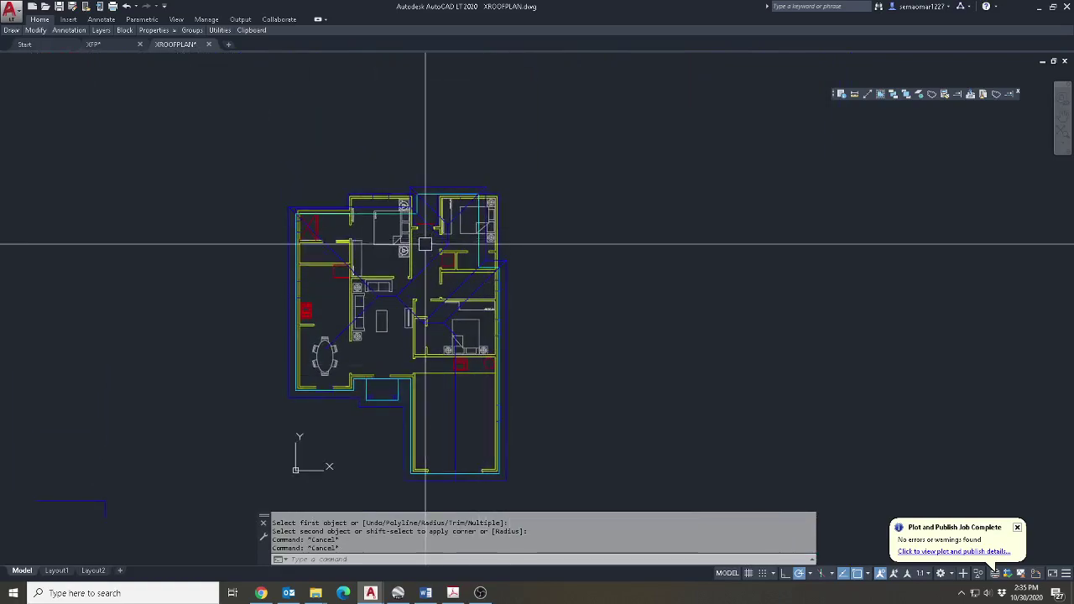
scroll(425, 242, up, 8)
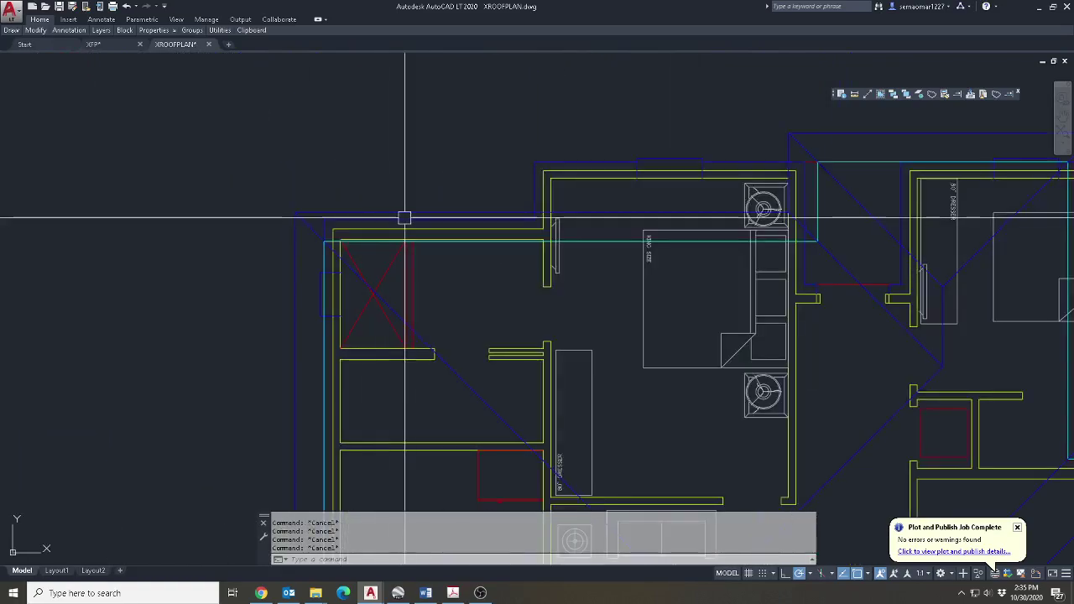
click(592, 240)
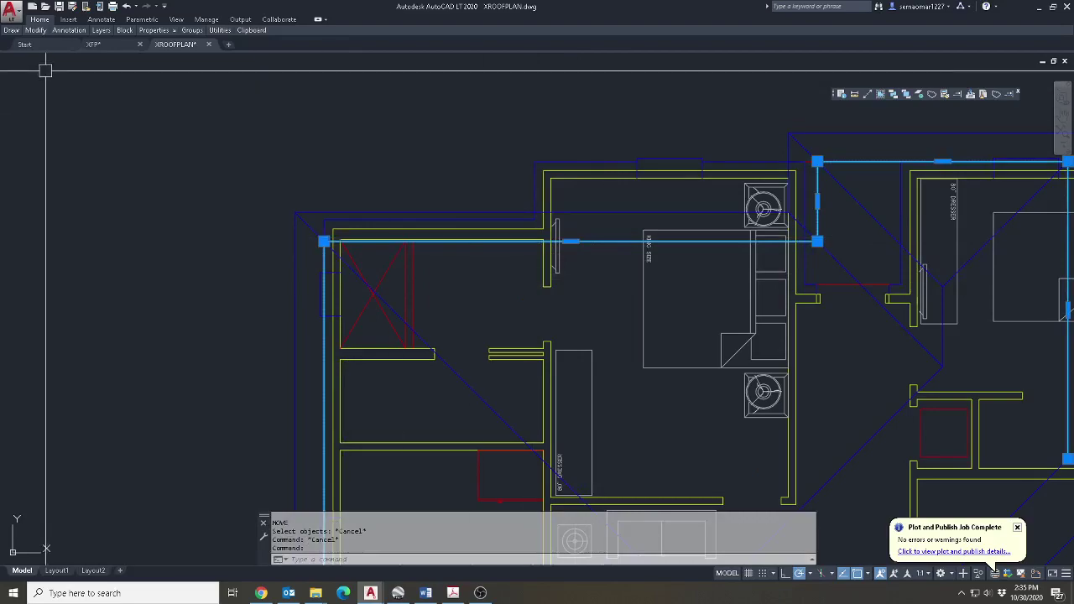
key(Escape)
mouse_move(41, 31)
text(m)
key(Return)
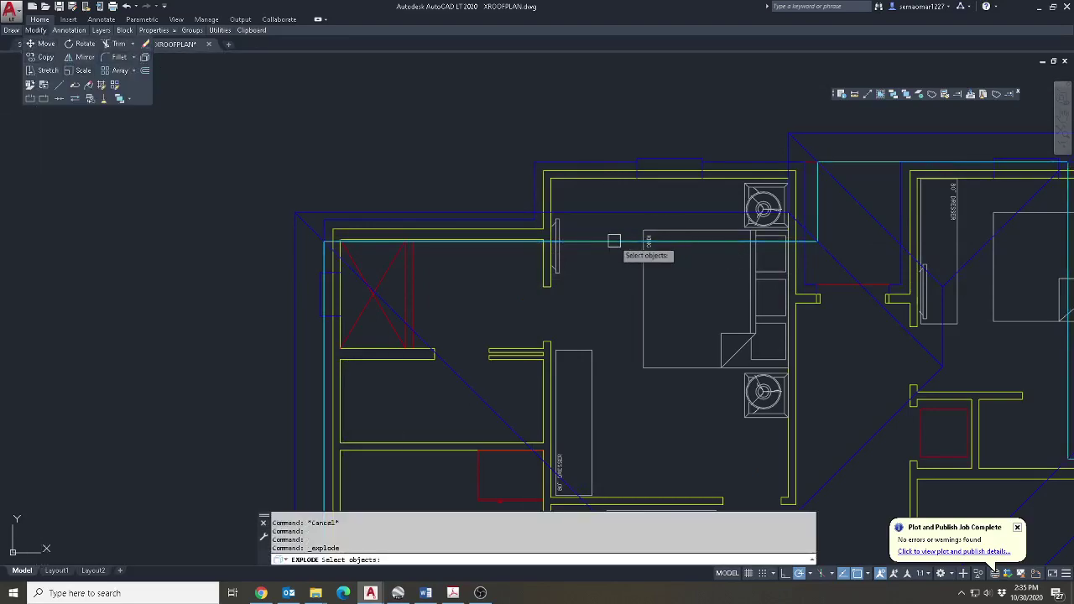
Move the left rear cyan outline segment and its eave line outward to the rear wall's outer edge line.
click(623, 197)
click(579, 252)
scroll(307, 204, up, 3)
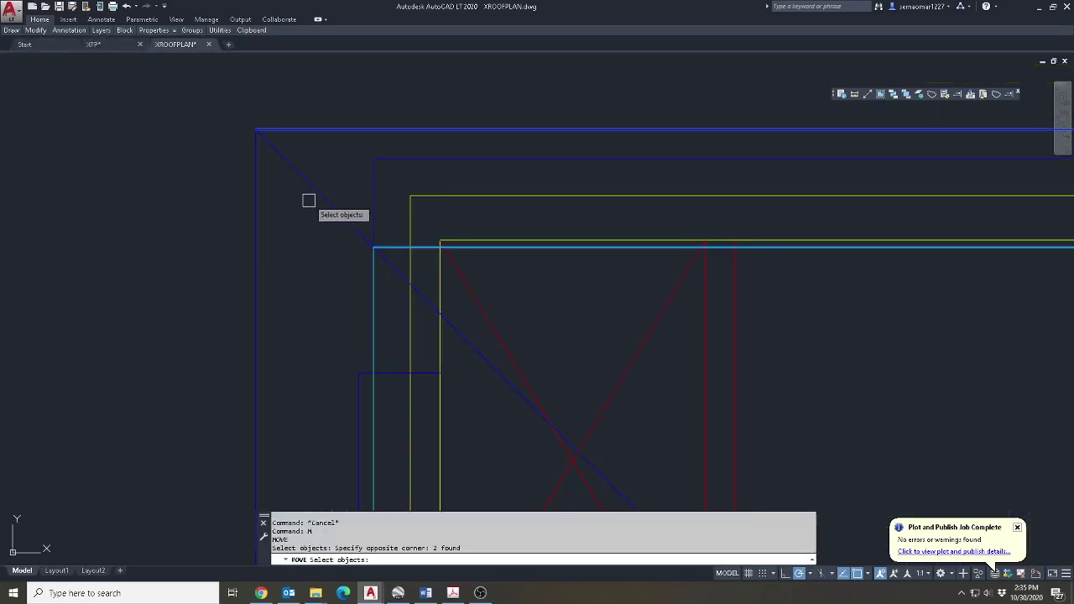
key(Return)
click(374, 248)
click(374, 160)
key(Escape)
scroll(402, 240, down, 1)
Fillet the left side roof lines to the moved rear lines to close the left rear corner.
text(f)
key(Return)
click(397, 198)
scroll(302, 211, down, 3)
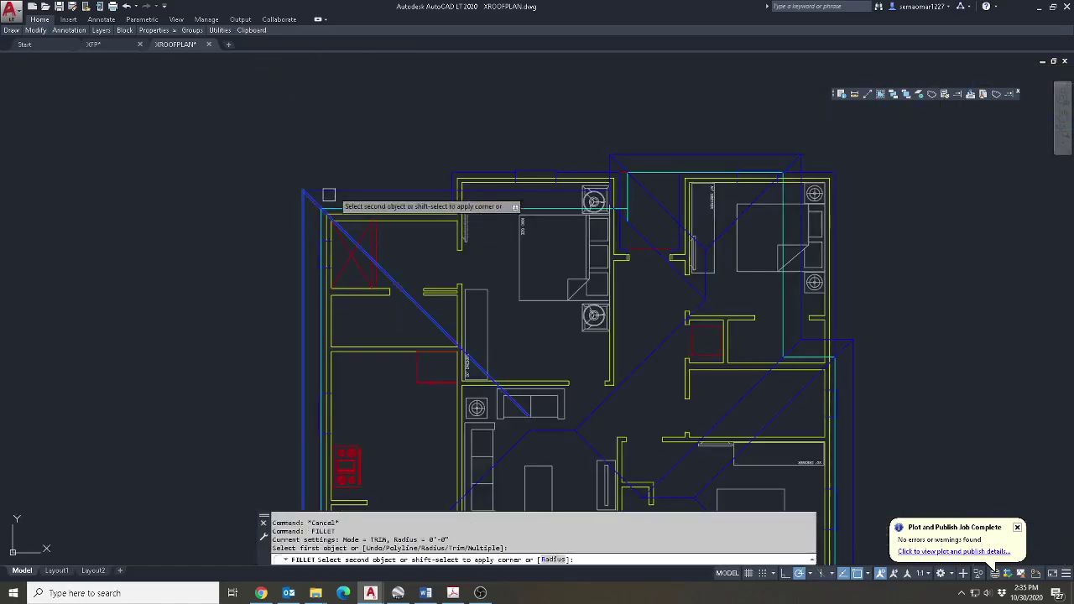
key(Escape)
key(Escape)
scroll(511, 187, up, 4)
Remove the old outline jog beside the right rear bedroom and extend the rear cyan outline to the outer right side.
middle_drag(782, 290, 584, 142)
scroll(584, 143, down, 6)
scroll(579, 221, up, 4)
text(m)
key(Return)
middle_drag(685, 227, 596, 391)
key(Escape)
key(Escape)
key(Escape)
scroll(512, 290, up, 2)
scroll(516, 335, up, 2)
text(e)
key(Return)
click(474, 322)
key(Return)
Fillet the rear eave and the right side eave into a square corner behind the right rear bedroom.
text(f)
key(Return)
scroll(584, 223, down, 3)
scroll(488, 185, up, 3)
click(489, 185)
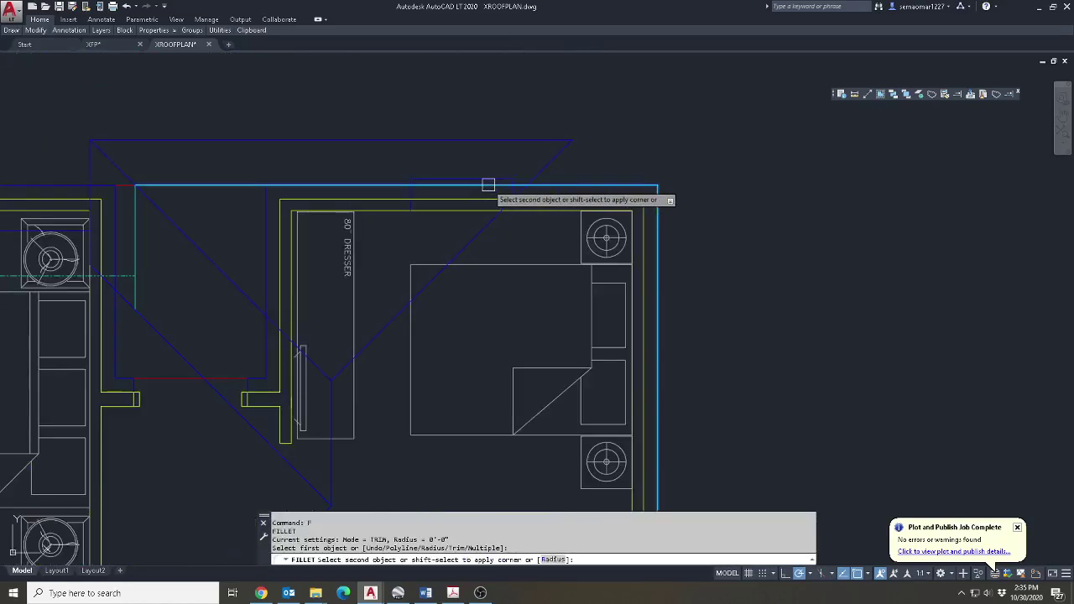
click(552, 138)
key(Escape)
key(Return)
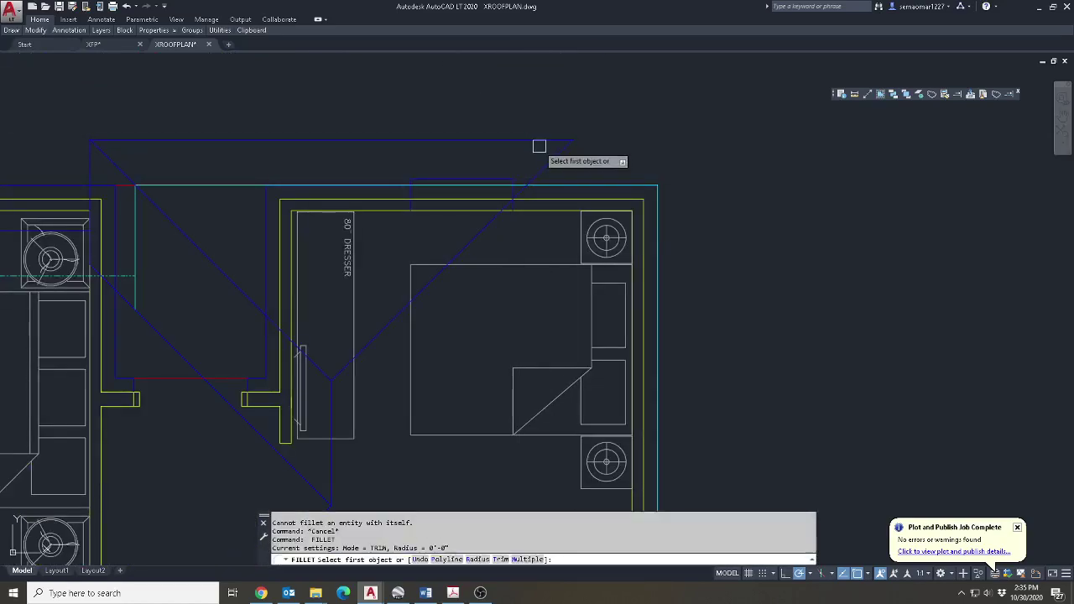
scroll(582, 137, down, 3)
click(631, 357)
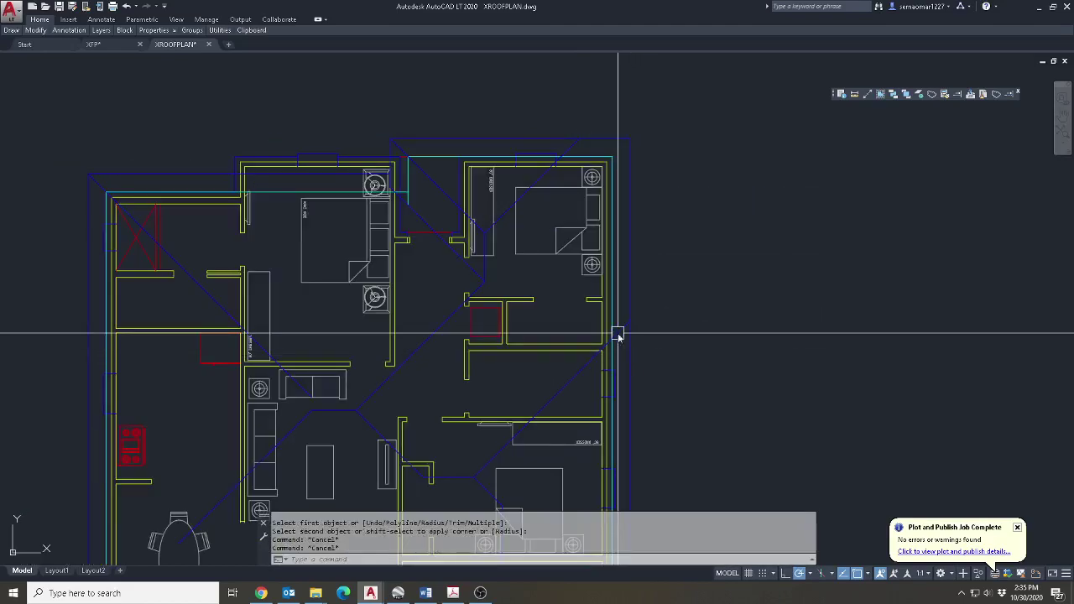
Move the right side hip line along the side eave to the new right rear eave corner.
scroll(617, 333, up, 4)
text(m)
key(Return)
click(635, 308)
scroll(635, 307, down, 3)
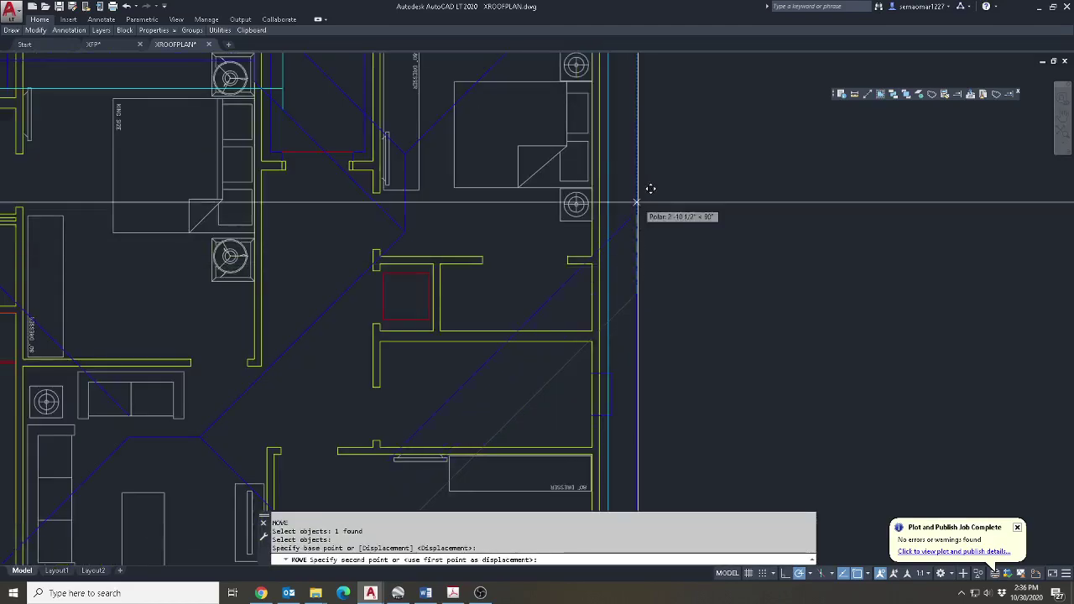
scroll(635, 126, up, 2)
key(Escape)
key(Escape)
key(Escape)
scroll(496, 288, down, 4)
scroll(453, 275, up, 2)
scroll(718, 338, up, 4)
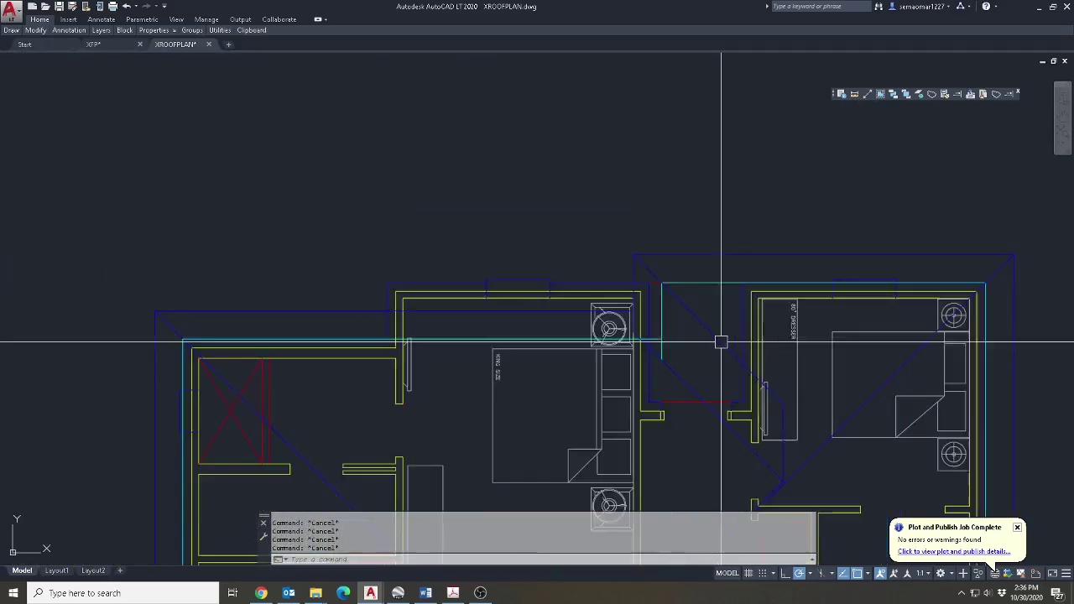
Move the rear jog's side outline, side eave and hip line to the left outer corner of the king-size bedroom.
text(m)
key(Return)
click(626, 293)
click(681, 270)
click(688, 261)
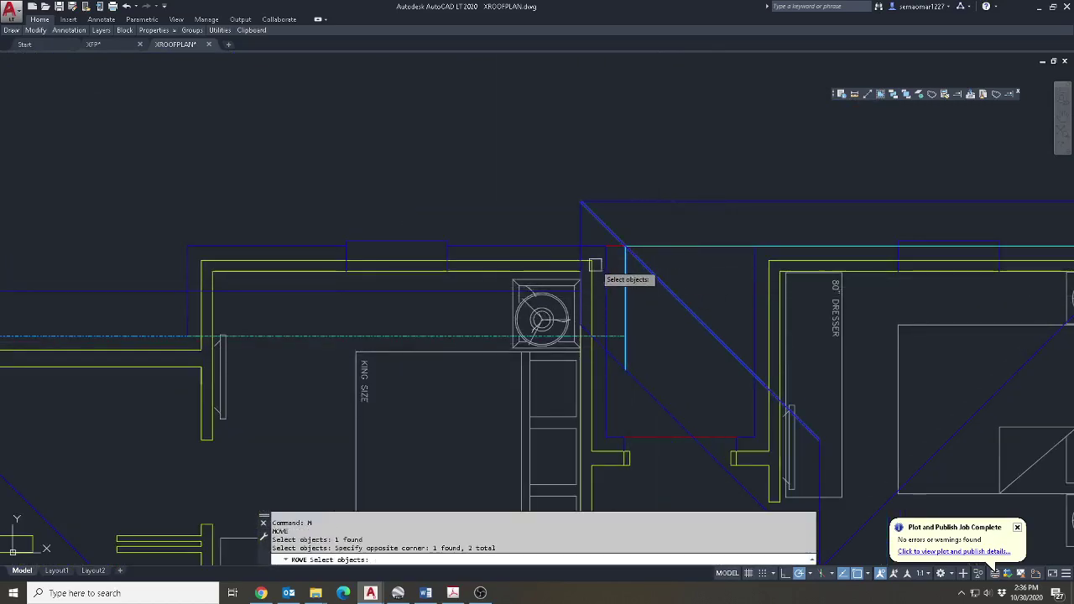
click(624, 261)
scroll(614, 253, up, 3)
key(Return)
click(621, 247)
scroll(587, 247, down, 3)
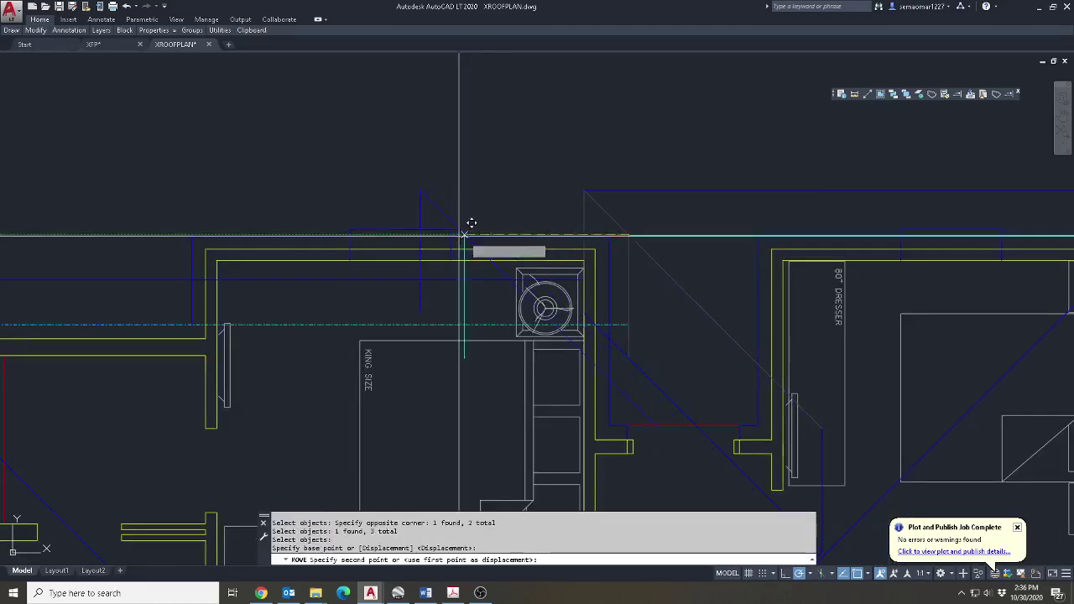
click(192, 237)
key(Escape)
Fillet the rear cyan outline and the rear eave to the moved jog's side lines.
text(f)
key(Return)
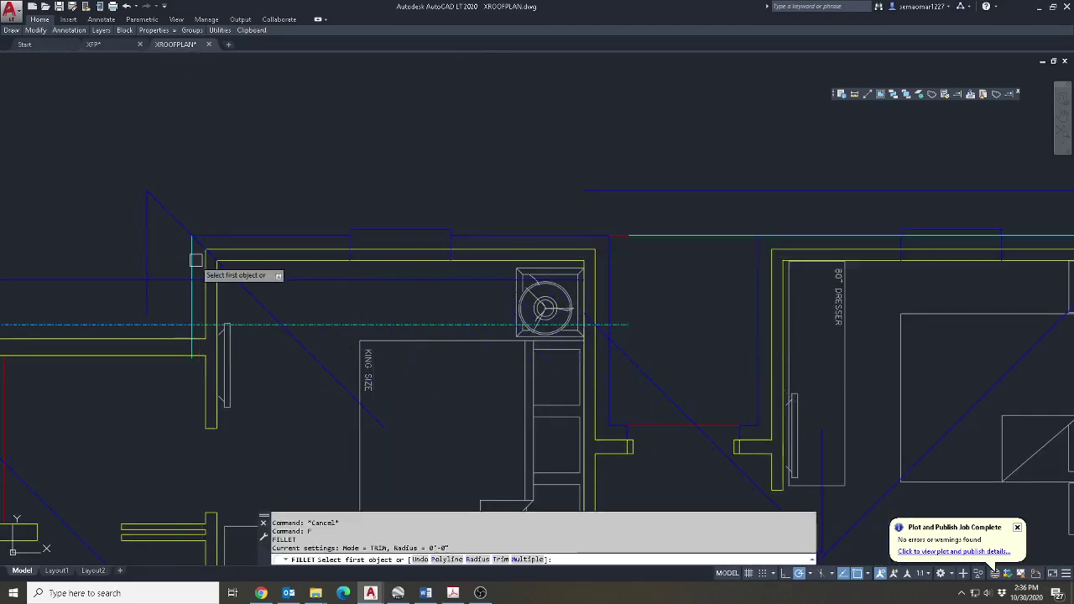
click(714, 235)
key(Escape)
key(Return)
click(623, 189)
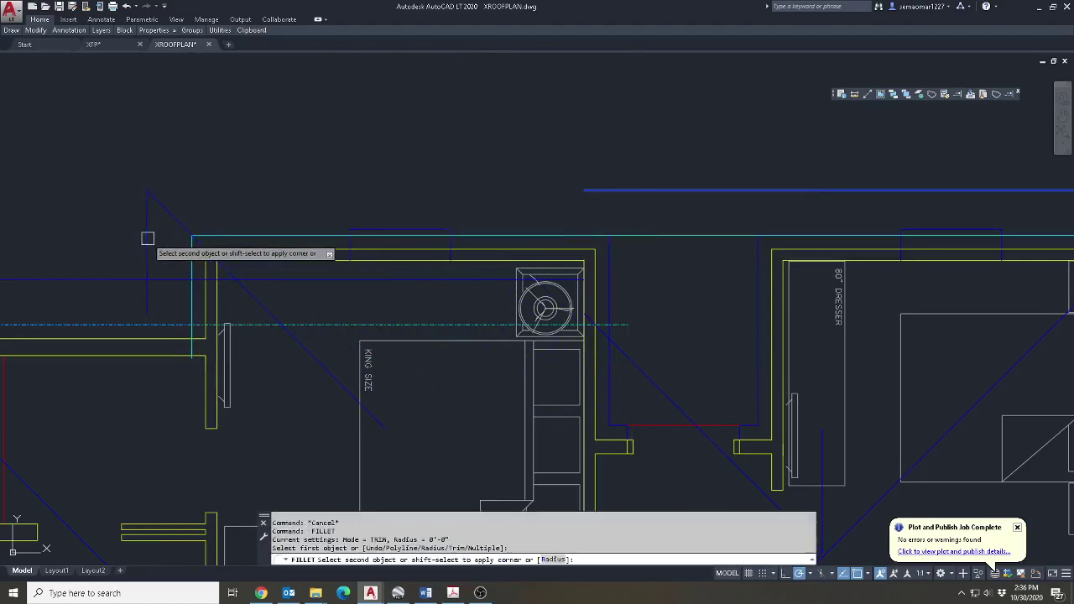
click(148, 237)
Fillet the left rear eave and outline to the jog's side lines to close the inner corner.
middle_drag(170, 323, 497, 320)
key(Escape)
text(f)
key(Return)
click(421, 277)
click(474, 251)
key(Escape)
key(Escape)
key(Return)
scroll(598, 319, down, 6)
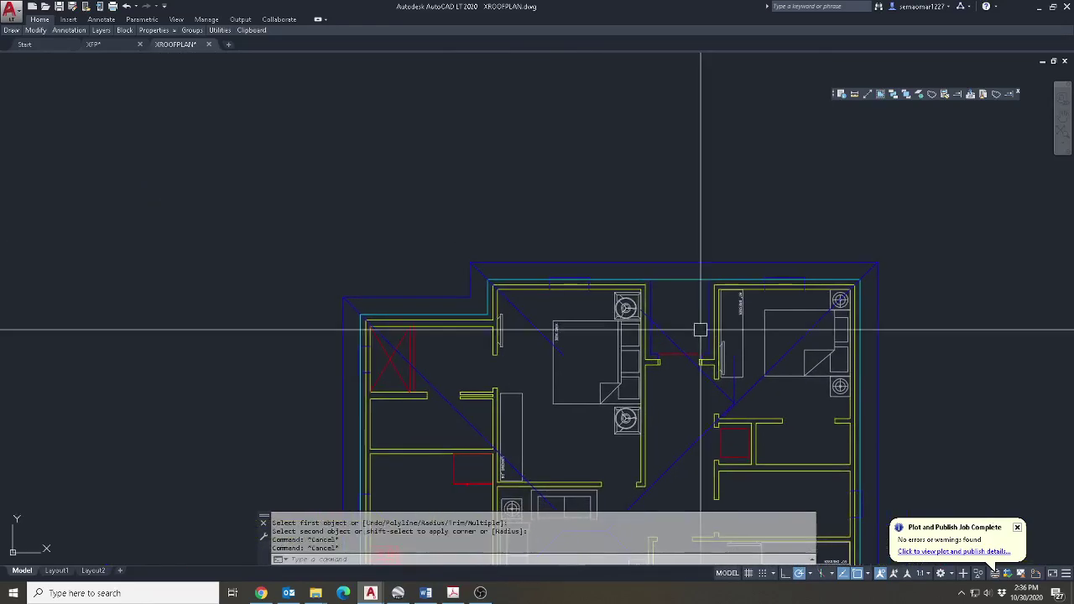
Move the left hip line of the rear roof to the king-size bedroom's outer rear eave corner.
right_click(686, 338)
key(Escape)
key(Escape)
scroll(677, 346, up, 6)
text(m)
key(Return)
click(681, 330)
click(616, 298)
scroll(530, 168, up, 3)
key(Return)
click(566, 131)
scroll(696, 235, down, 5)
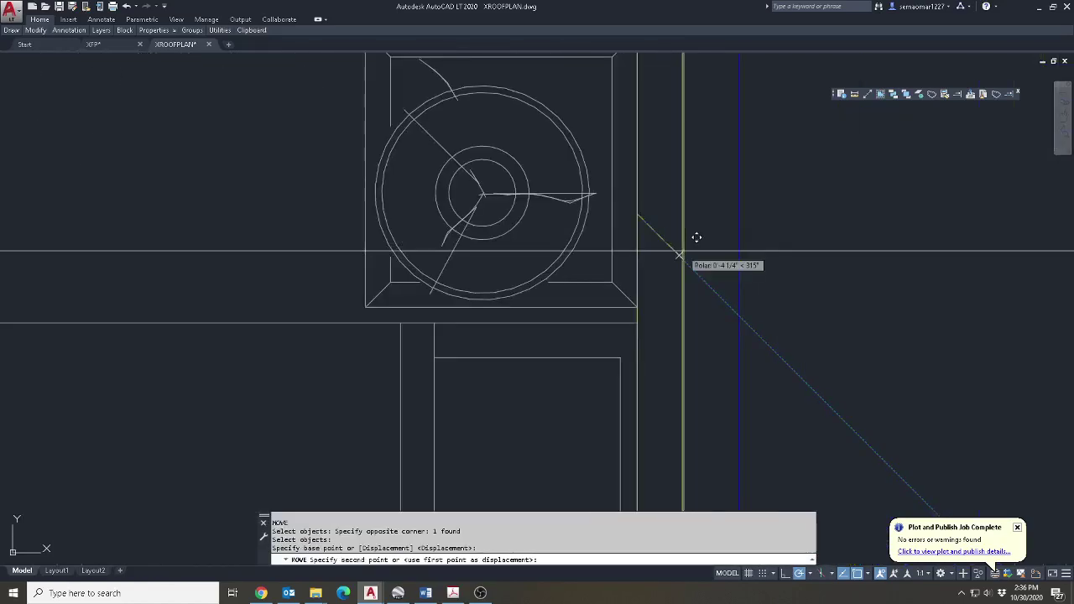
scroll(240, 210, down, 6)
key(Escape)
key(Escape)
key(Escape)
scroll(491, 294, up, 4)
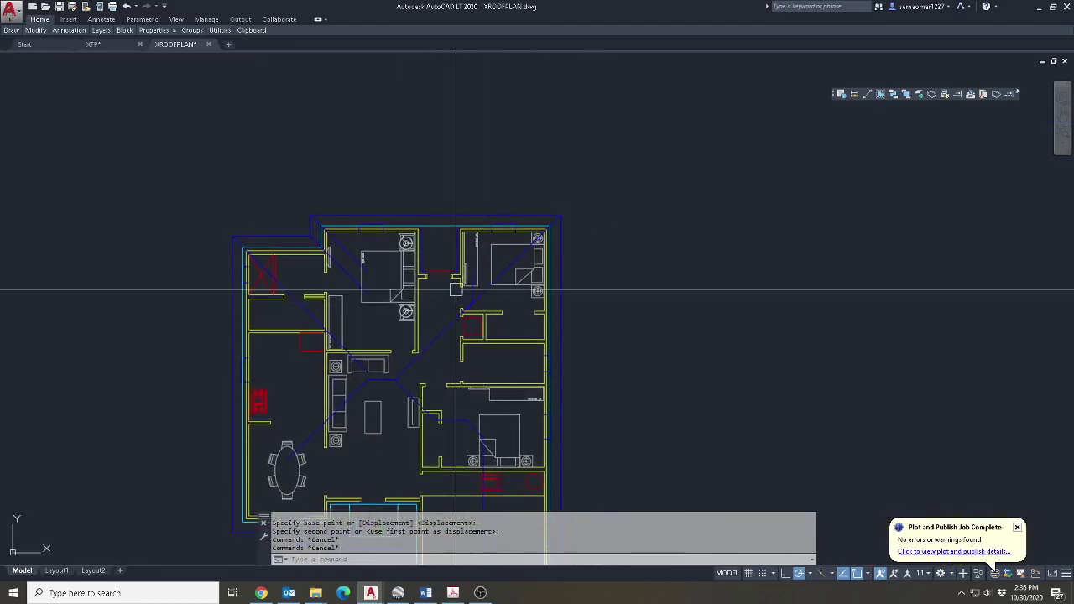
Erase the leftover short vertical line and diagonal line beside the right rear hip.
scroll(509, 307, up, 2)
text(f)
key(Return)
click(527, 263)
key(Escape)
key(Escape)
text(e)
key(Return)
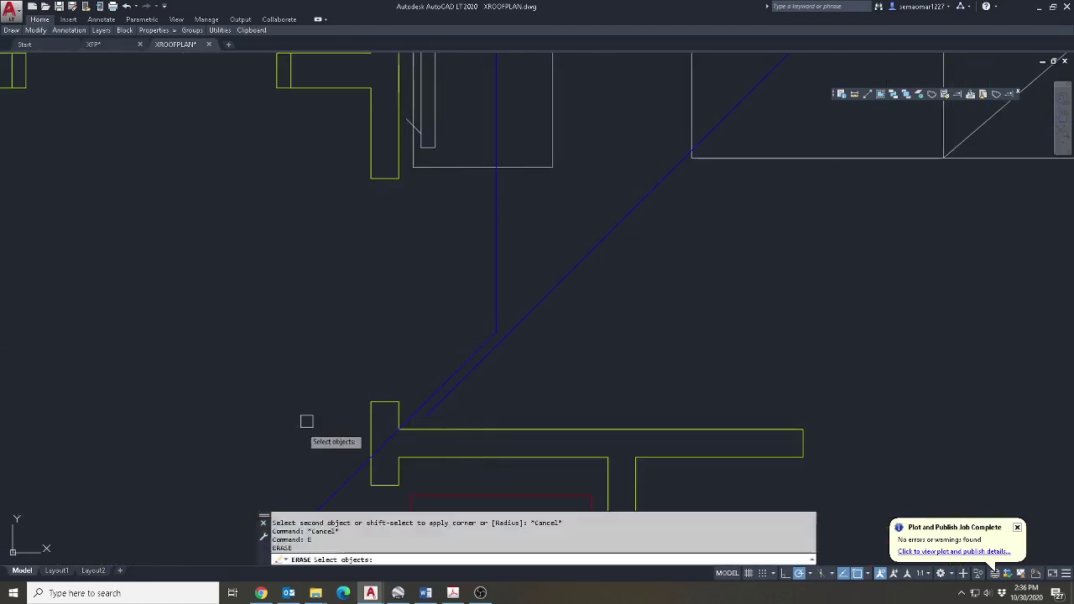
click(282, 456)
click(528, 362)
Fillet the left and right rear hip lines so they meet at a single point.
scroll(606, 168, down, 4)
key(Escape)
text(f)
key(Return)
scroll(386, 226, down, 2)
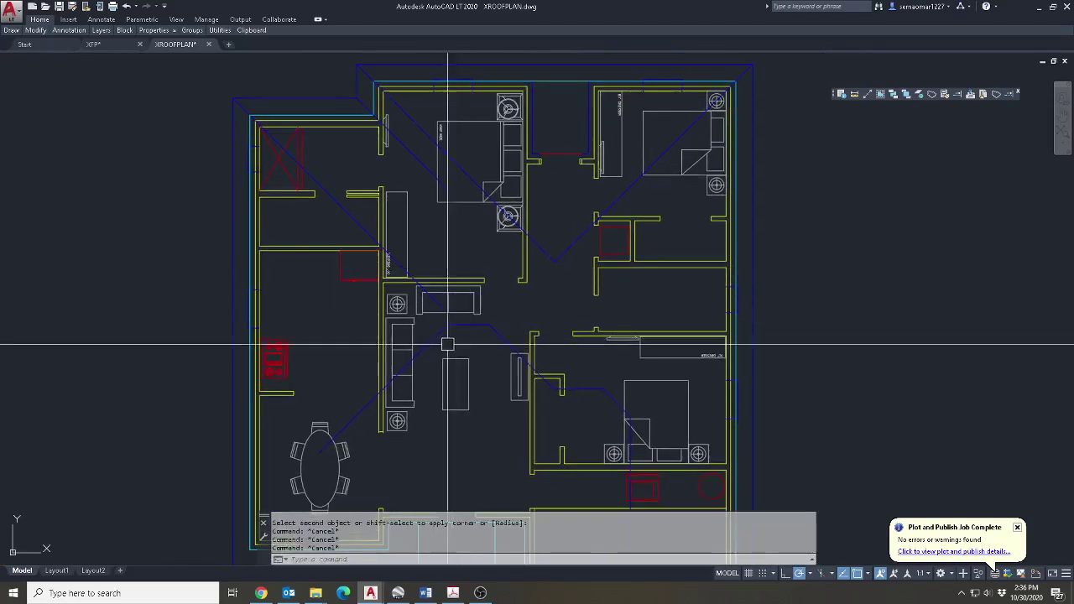
scroll(420, 374, up, 2)
Move the hip line over the dining area to the left front eave corner.
middle_drag(425, 361, 497, 237)
text(m)
key(Return)
click(447, 274)
key(Escape)
key(Escape)
scroll(415, 315, up, 4)
text(m)
click(440, 248)
key(Return)
click(345, 346)
scroll(444, 243, down, 3)
scroll(377, 336, up, 3)
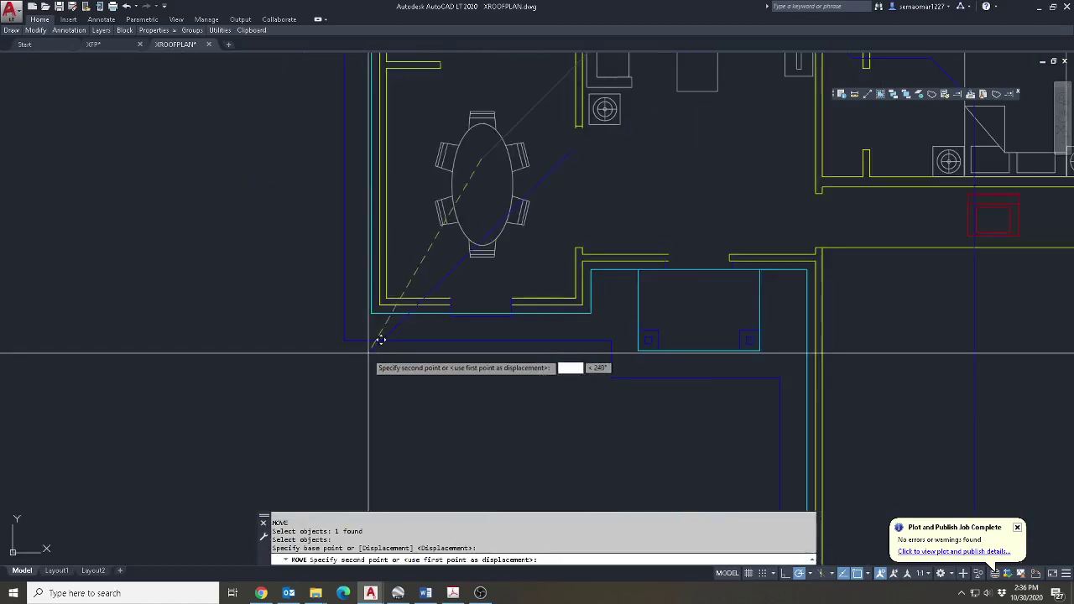
middle_drag(368, 321, 286, 328)
key(Escape)
Copy the left front hip line to both porch eave jog corners, the front wing's inner corner and its left front corner.
mouse_move(35, 30)
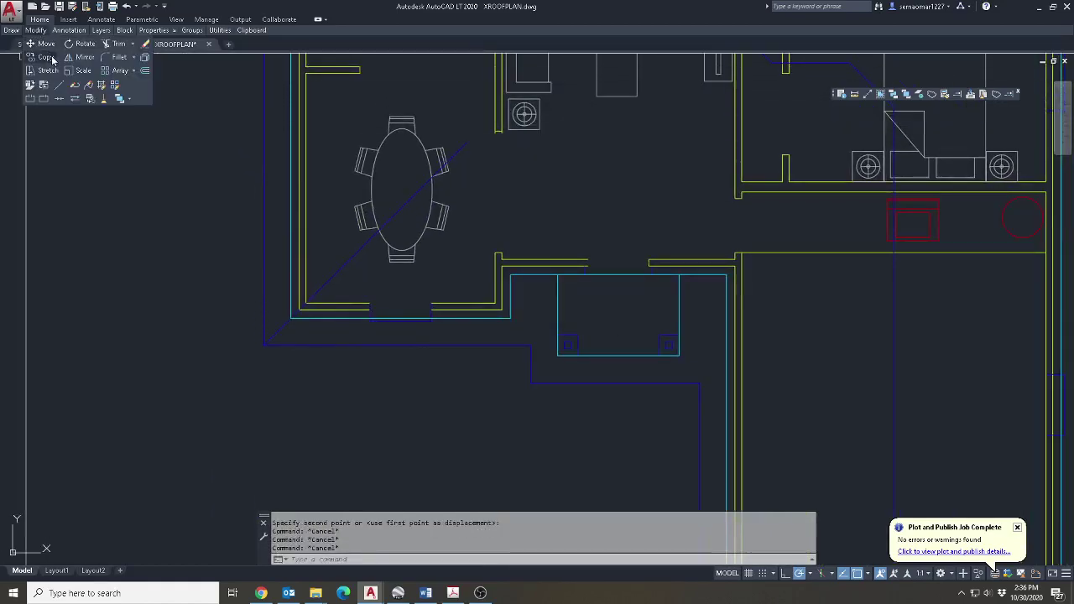
click(41, 56)
click(393, 216)
key(Return)
click(265, 342)
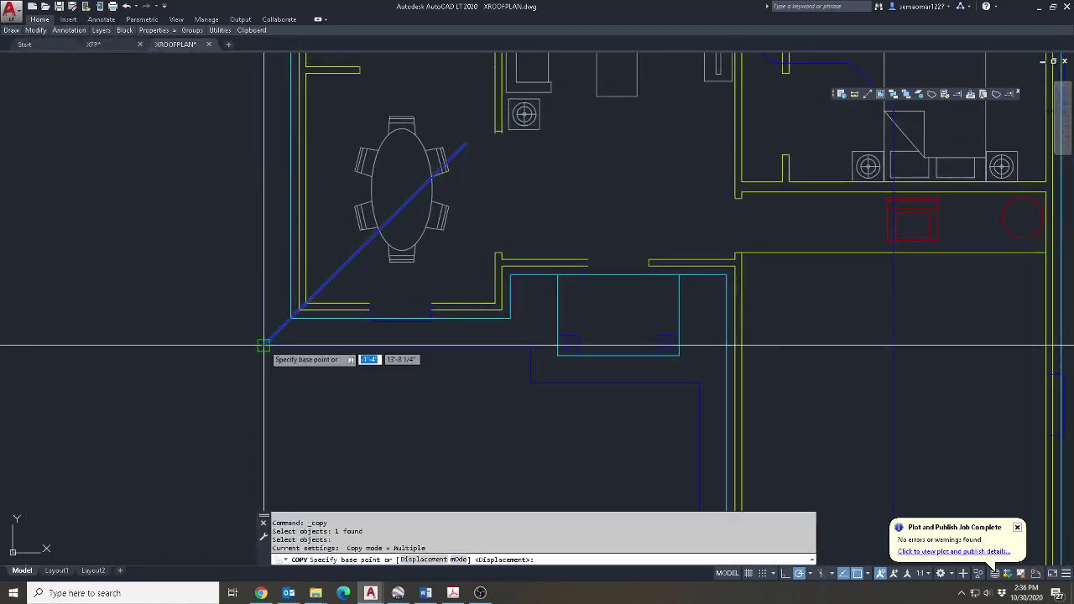
click(530, 344)
click(531, 382)
click(698, 382)
scroll(697, 344, down, 5)
scroll(628, 397, up, 3)
click(628, 398)
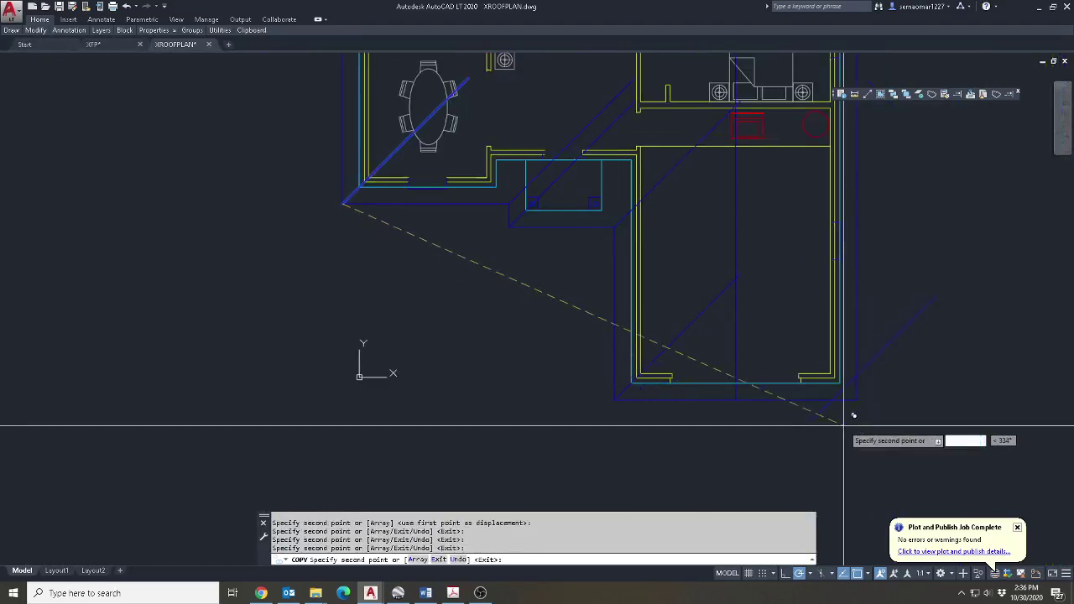
scroll(859, 383, down, 1)
scroll(859, 383, down, 2)
scroll(551, 444, up, 4)
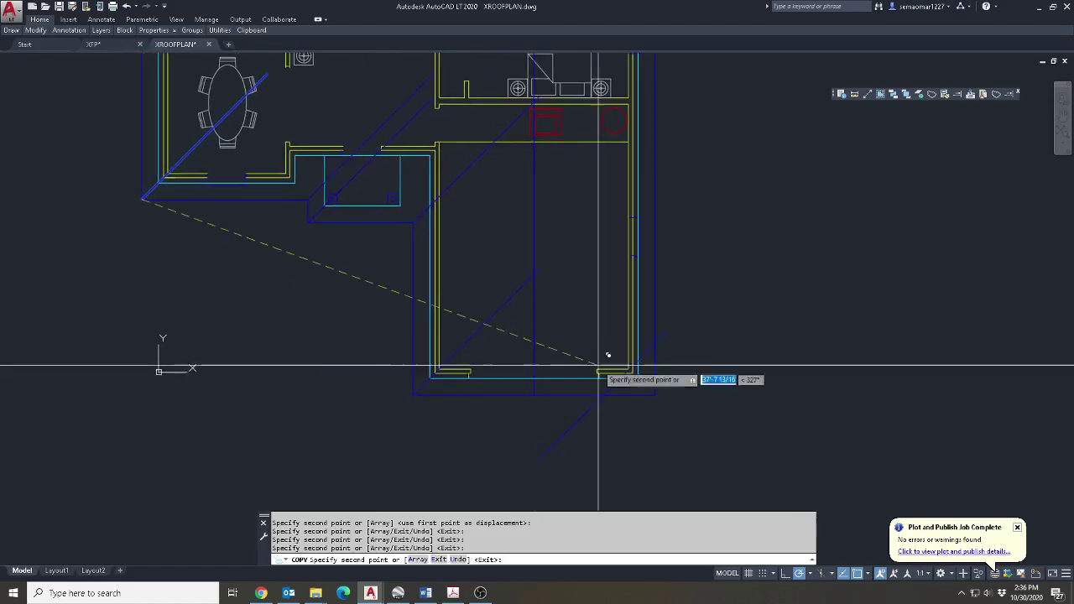
key(Escape)
key(Escape)
key(Escape)
Mirror the front wing's left hip line about the wing's vertical ridge, keeping the original.
mouse_move(34, 35)
click(83, 58)
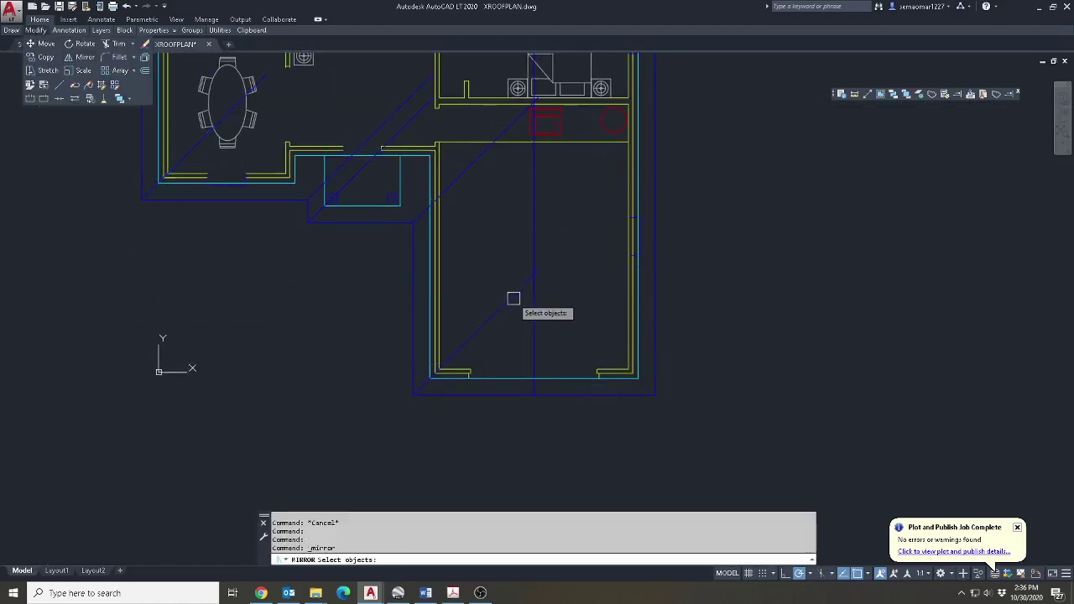
click(512, 297)
key(Return)
click(533, 396)
click(534, 332)
key(Return)
key(Escape)
key(Escape)
Fillet the front wing's two hip lines and the ridge so all three meet at the ridge's lower end.
text(f)
key(Return)
click(550, 289)
click(536, 256)
key(Escape)
scroll(535, 281, up, 2)
key(Return)
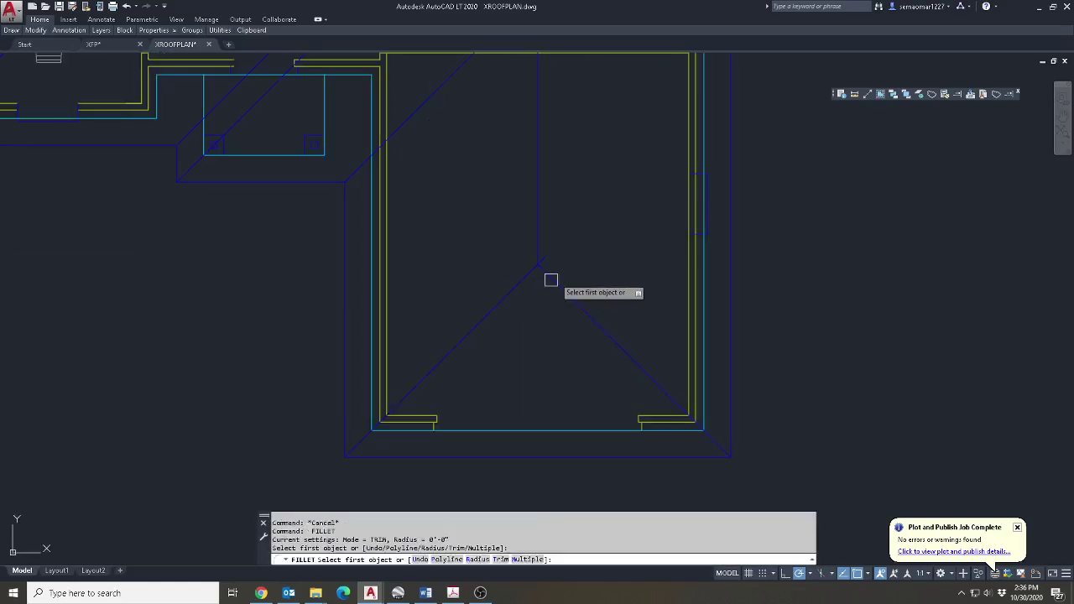
click(573, 312)
click(568, 291)
key(Escape)
key(Return)
click(529, 280)
click(588, 282)
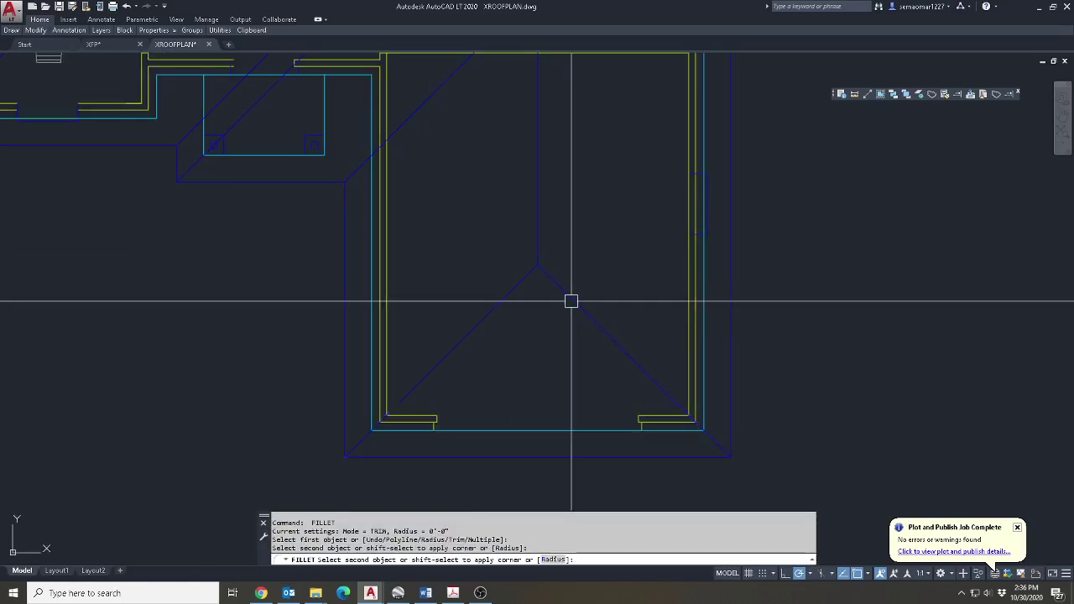
click(570, 302)
key(Escape)
Fillet the front wing's ridge with the valley line rising from the wing's inner eave corner.
middle_drag(547, 172, 530, 502)
key(Escape)
text(f)
key(Return)
click(521, 415)
click(500, 342)
key(Escape)
Move the short diagonal hip line to the upper end of the front wing's ridge.
scroll(510, 243, up, 2)
text(m)
key(Return)
drag(491, 180, 509, 248)
click(519, 240)
scroll(527, 378, up, 3)
scroll(563, 292, down, 4)
key(Escape)
key(Escape)
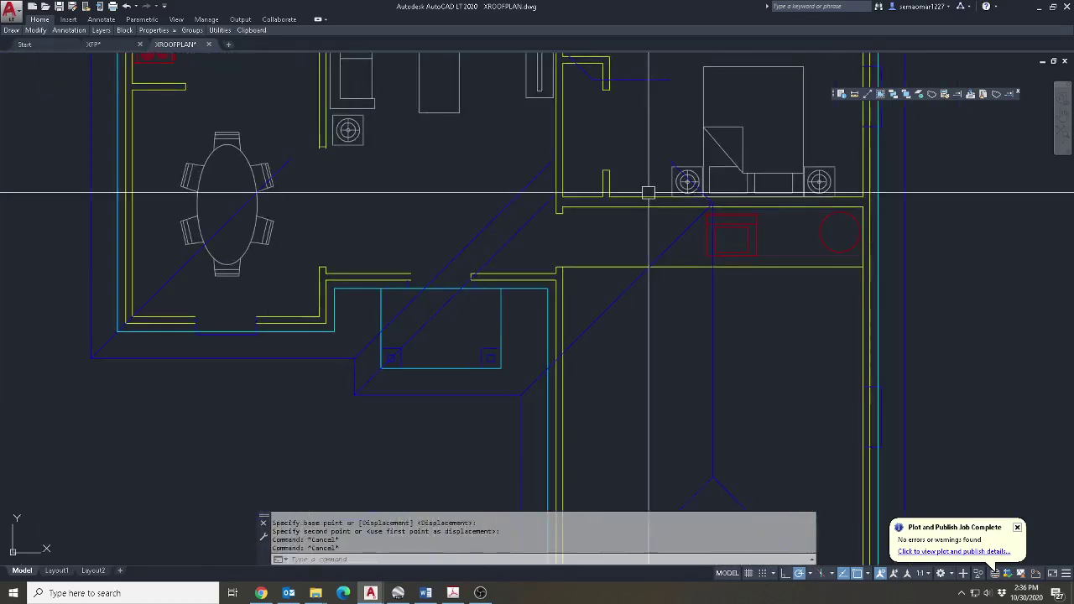
Fillet the moved hip line with the diagonal rising from the porch eave jog's outer corner.
text(f)
key(Return)
click(678, 181)
key(Escape)
middle_drag(593, 170, 592, 281)
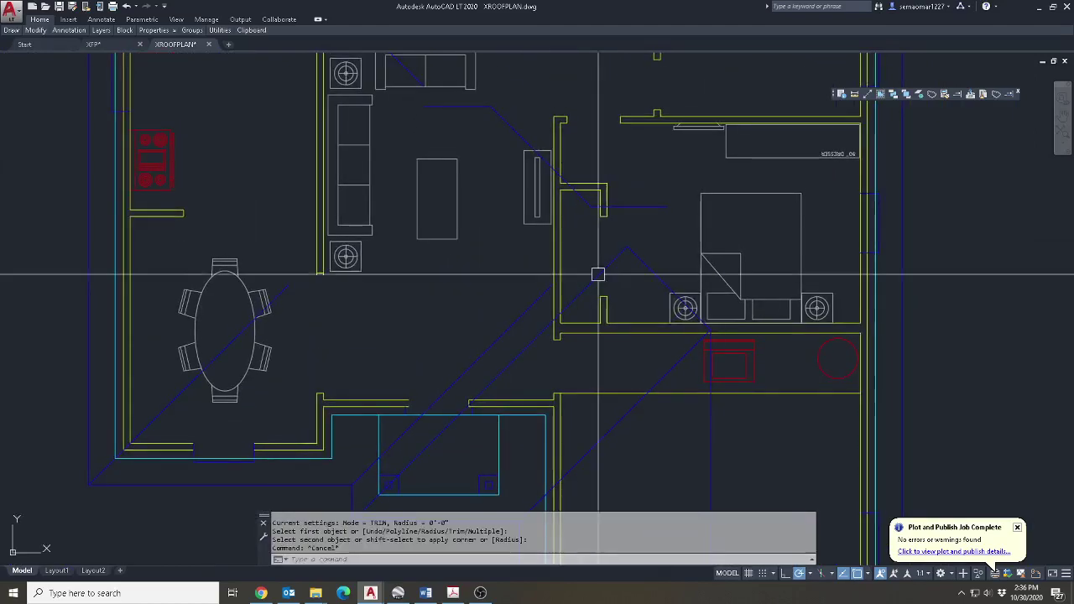
Draw a short vertical ridge line upward from the junction of the porch diagonal and the moved hip.
scroll(645, 206, up, 3)
text(l)
key(Return)
click(578, 386)
click(592, 318)
key(Escape)
Fillet the diagonal from the porch eave jog's inner corner with the short vertical ridge.
scroll(592, 319, down, 2)
text(f)
key(Return)
click(587, 347)
key(Escape)
Move the diagonal hip line near the living room to the upper end of the short vertical ridge.
text(m)
key(Return)
click(419, 188)
click(529, 305)
key(Escape)
key(Escape)
scroll(551, 271, down, 3)
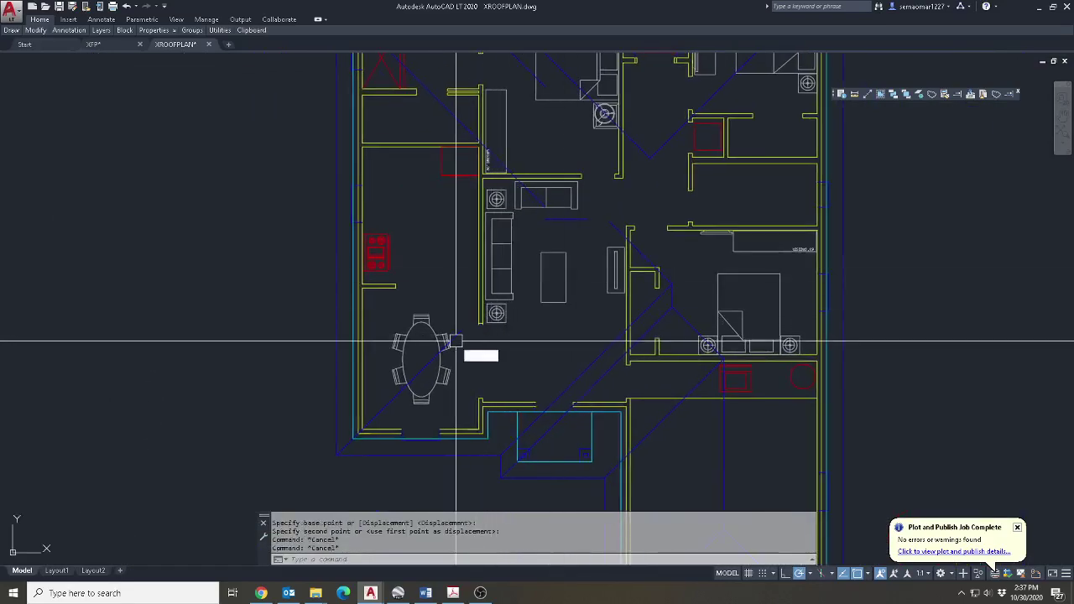
Fillet the left front hip with the left rear hip so they meet over the living room.
text(f)
key(Return)
click(453, 342)
click(543, 200)
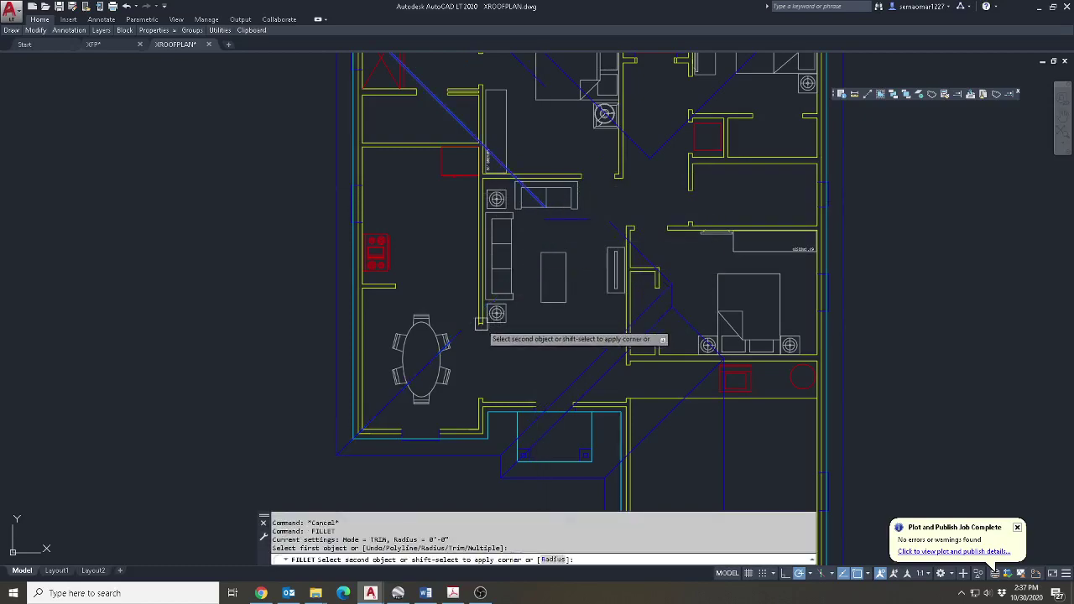
key(Escape)
Move the short horizontal ridge line to the meeting point of the left front and rear hips.
scroll(572, 220, up, 5)
text(m)
key(Return)
click(610, 211)
click(594, 251)
click(505, 222)
click(554, 241)
Fillet the horizontal ridge with the diagonal hip running down to the short vertical ridge.
text(f)
key(Return)
click(748, 311)
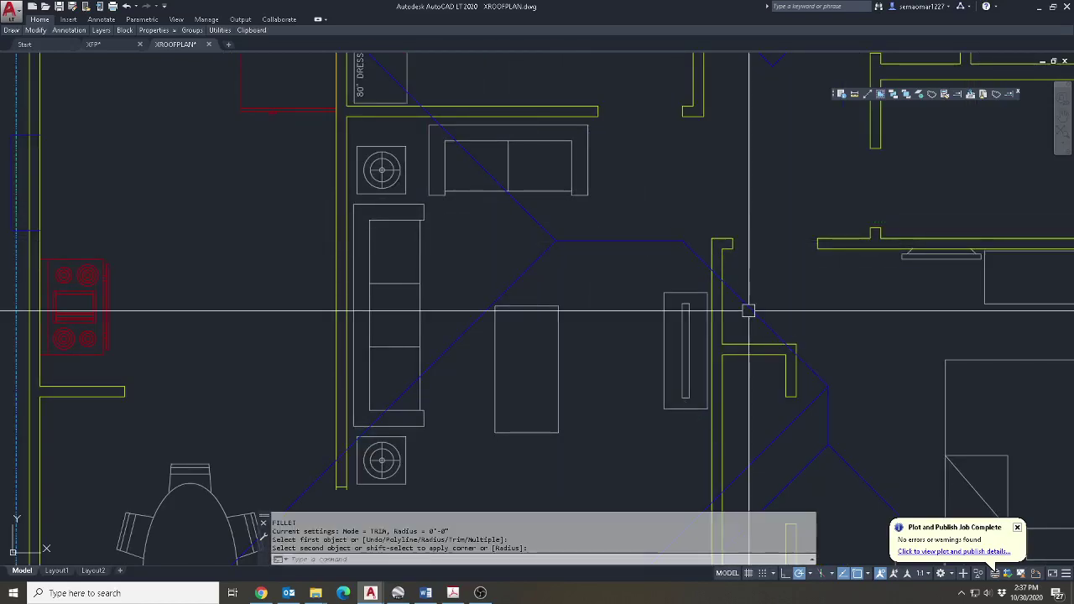
scroll(748, 310, down, 4)
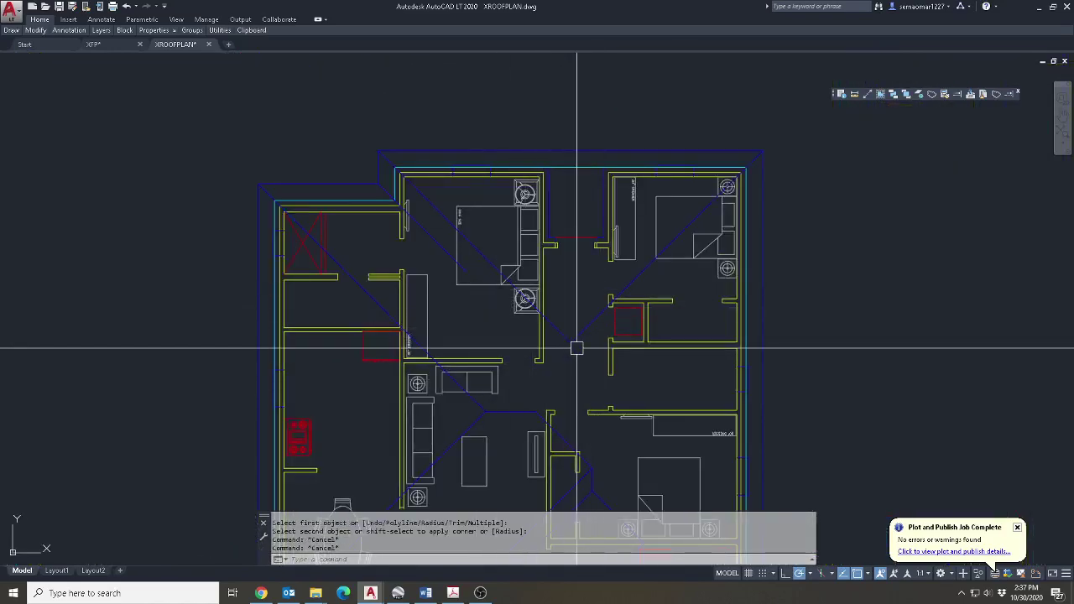
Draw a short vertical ridge line from the meeting point of the rear hips and fillet it with the left rear hip.
text(l)
key(Return)
click(571, 342)
text(f)
click(569, 351)
click(455, 261)
key(Escape)
Draw a short connecting line at the rear ridge and fillet it with the adjoining line towards the living room ridge.
middle_drag(568, 410, 577, 346)
text(l)
click(577, 311)
click(565, 325)
key(Escape)
text(f)
click(569, 320)
click(562, 361)
key(Escape)
key(Escape)
scroll(604, 336, down, 4)
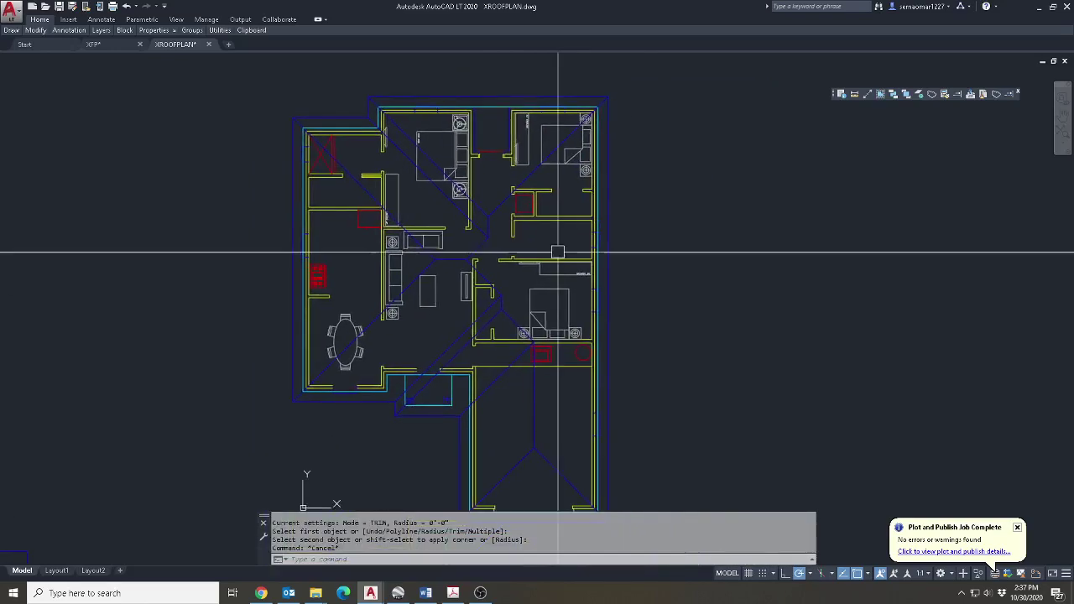
Erase the two stray objects outside the house at the lower left of the roof plan.
click(290, 429)
click(143, 484)
key(Delete)
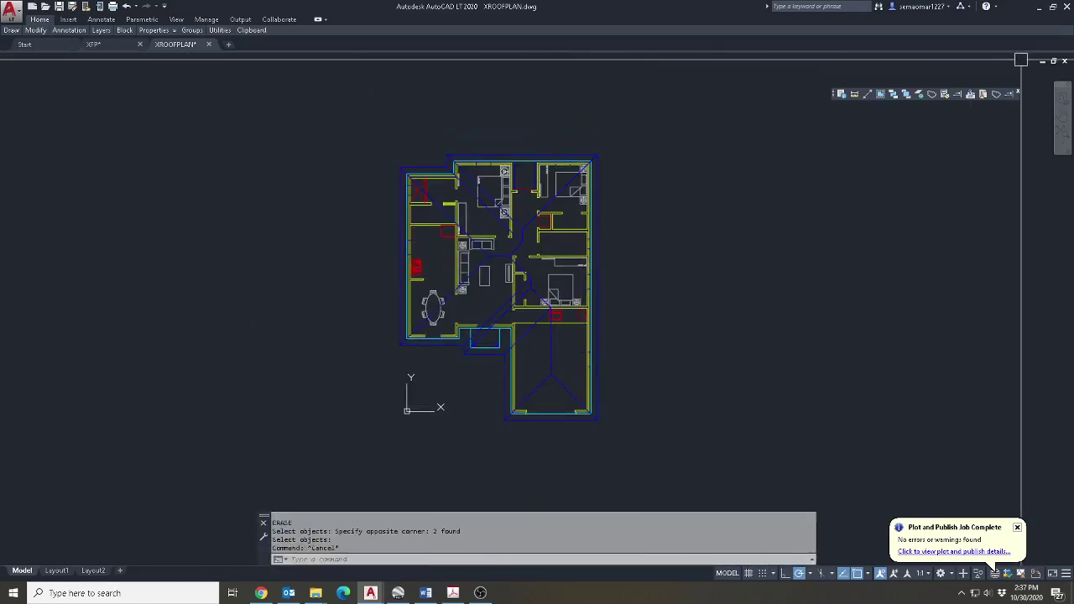
Save and close the roof plan drawing, and open XELEV.dwg without changing its layer filters.
click(1065, 61)
click(530, 320)
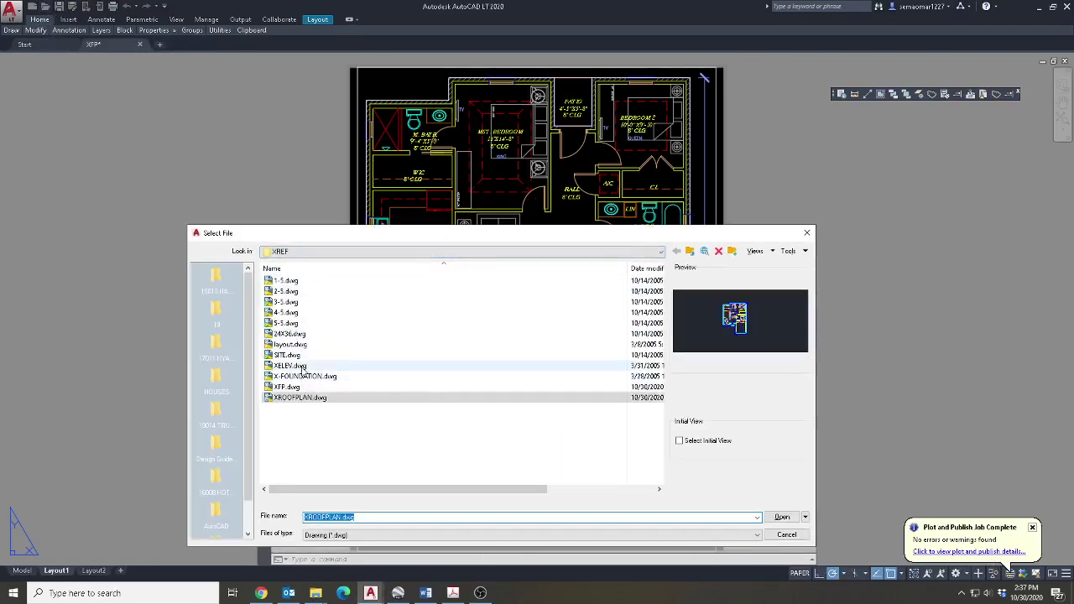
double_click(302, 370)
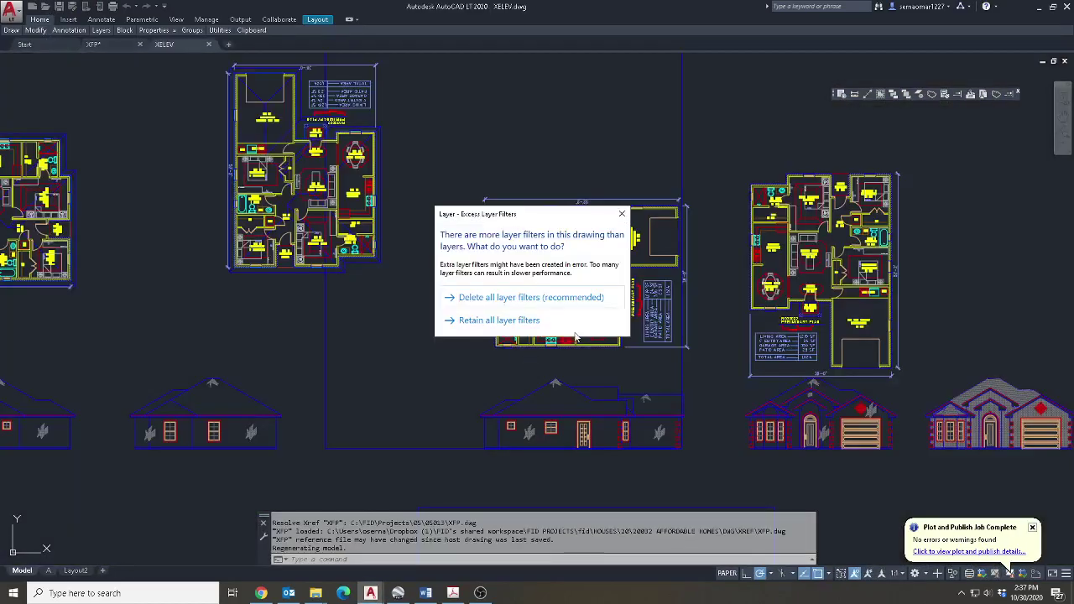
click(621, 214)
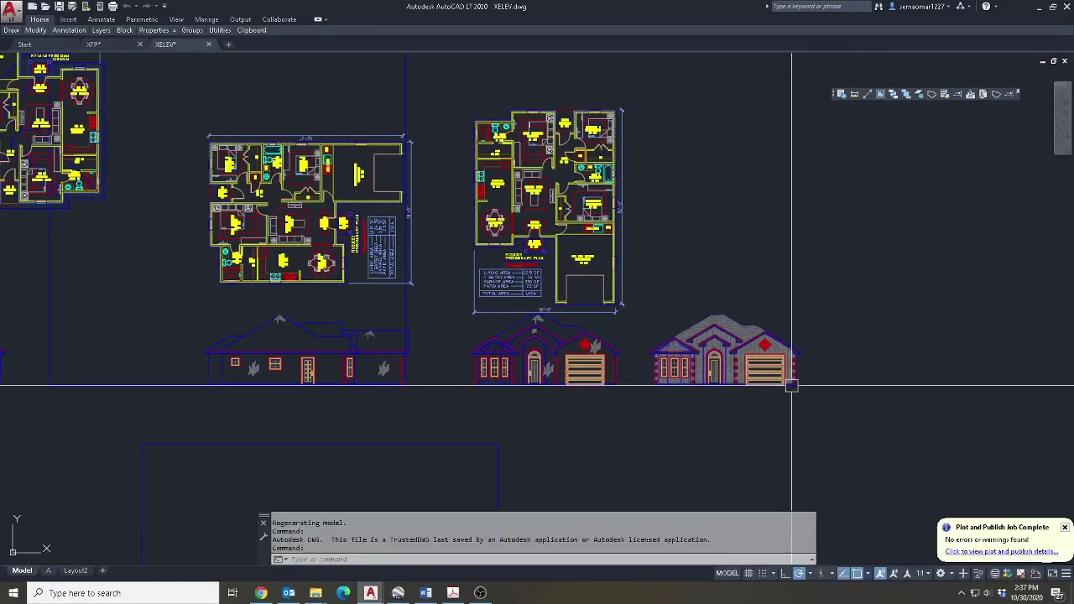
Erase the extra shaded front elevation at the far right of the elevations.
click(632, 419)
click(905, 274)
key(Return)
key(Escape)
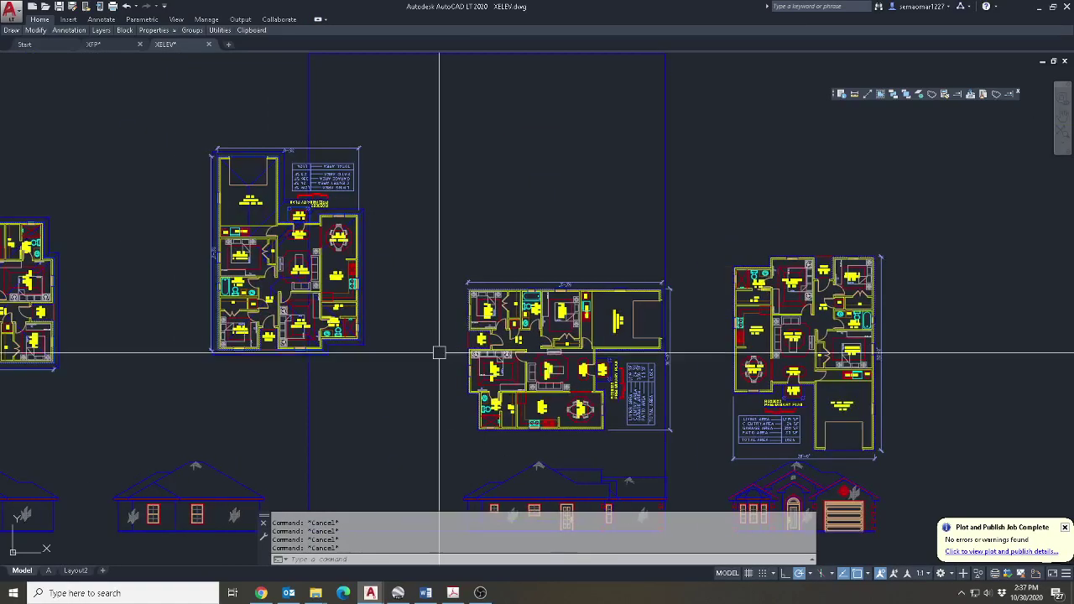
Copy the roof plan from the upside-down floor plan to the empty space beside the upright floor plan.
scroll(327, 275, up, 2)
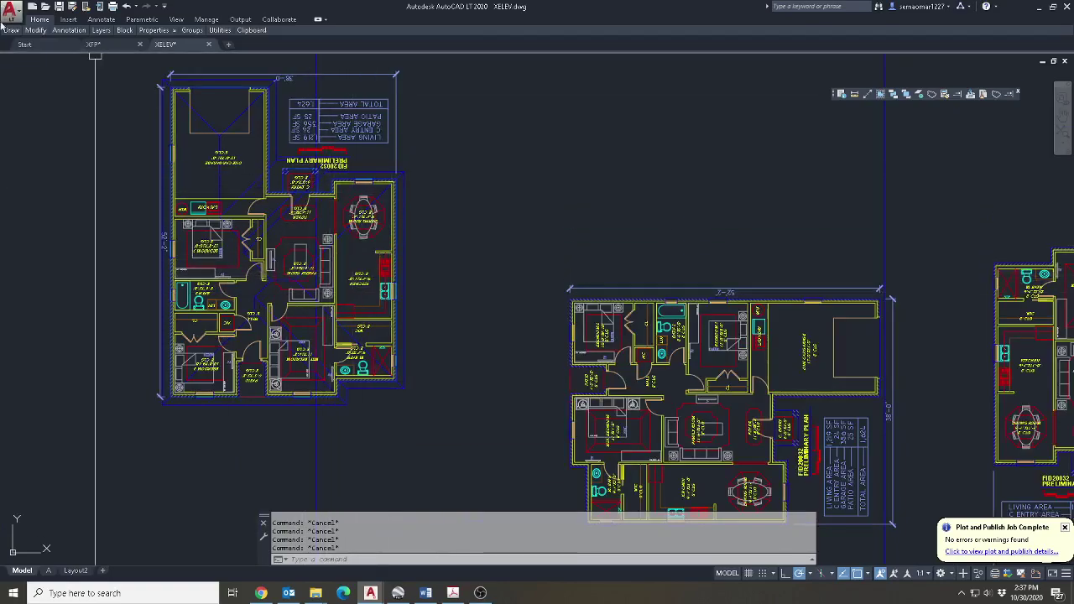
mouse_move(30, 31)
click(46, 57)
click(223, 130)
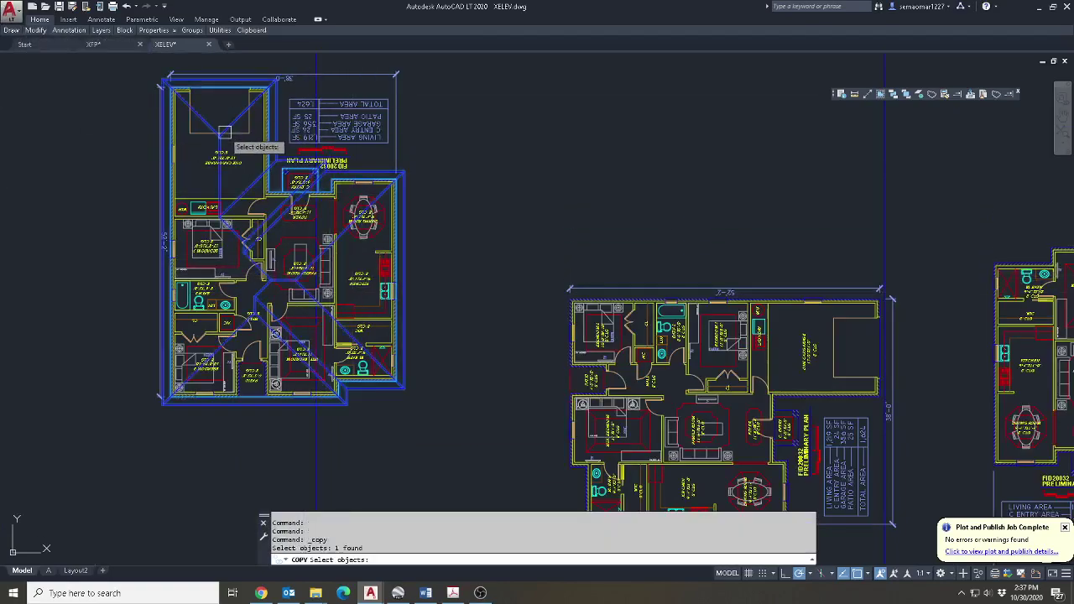
key(Return)
click(224, 140)
scroll(274, 283, down, 4)
middle_drag(673, 307, 238, 241)
scroll(239, 242, up, 4)
click(296, 222)
key(Escape)
key(Escape)
key(Escape)
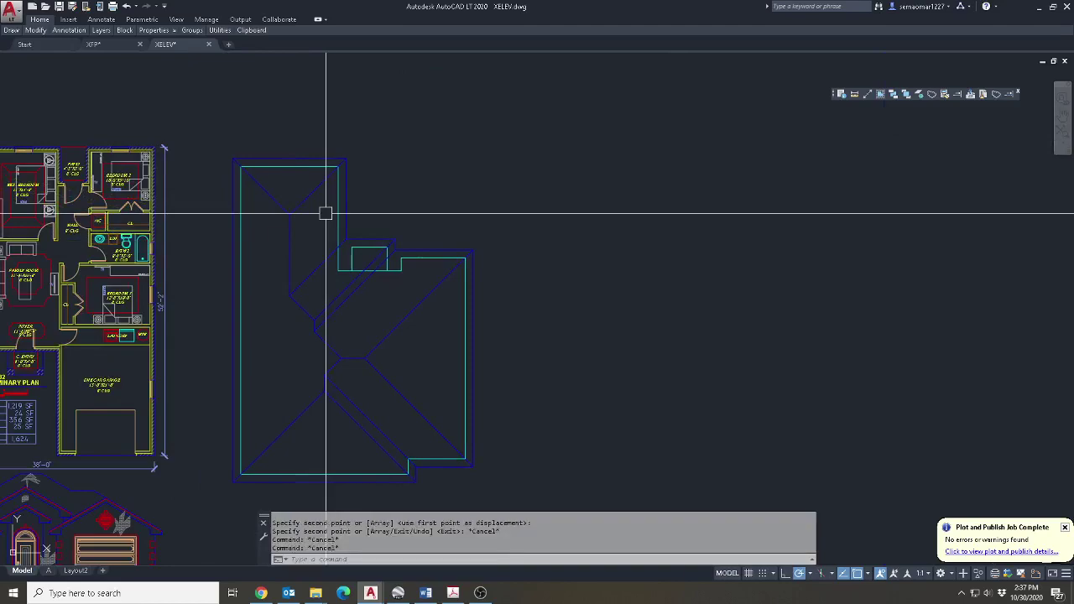
Rotate the copied roof plan 180 degrees so its garage end faces the front.
text(ro)
key(Return)
click(426, 155)
click(337, 328)
key(Return)
click(486, 199)
click(463, 206)
key(Escape)
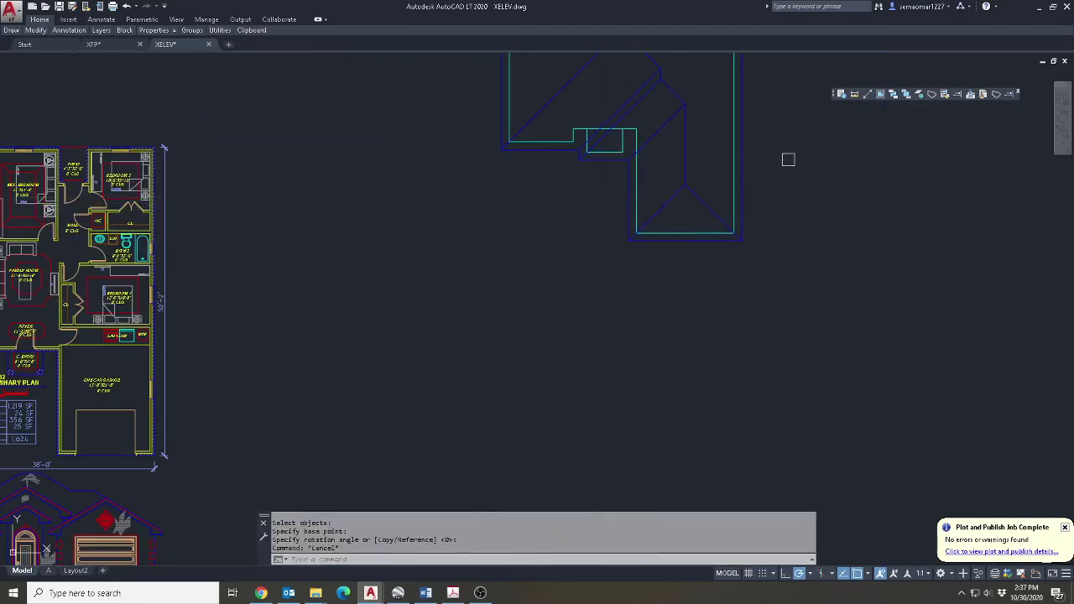
Move the rotated roof plan by its garage wall corner onto the garage's outer front corner of the upright floor plan.
key(Return)
click(709, 256)
click(700, 231)
key(Return)
click(733, 233)
scroll(163, 469, up, 6)
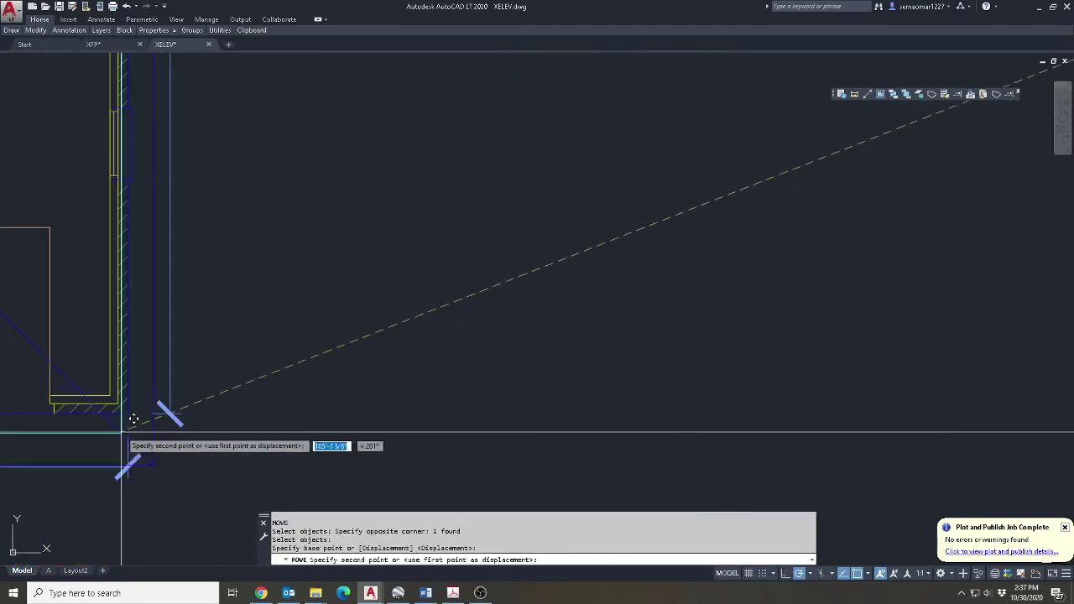
key(Escape)
scroll(137, 408, down, 5)
middle_drag(211, 372, 637, 393)
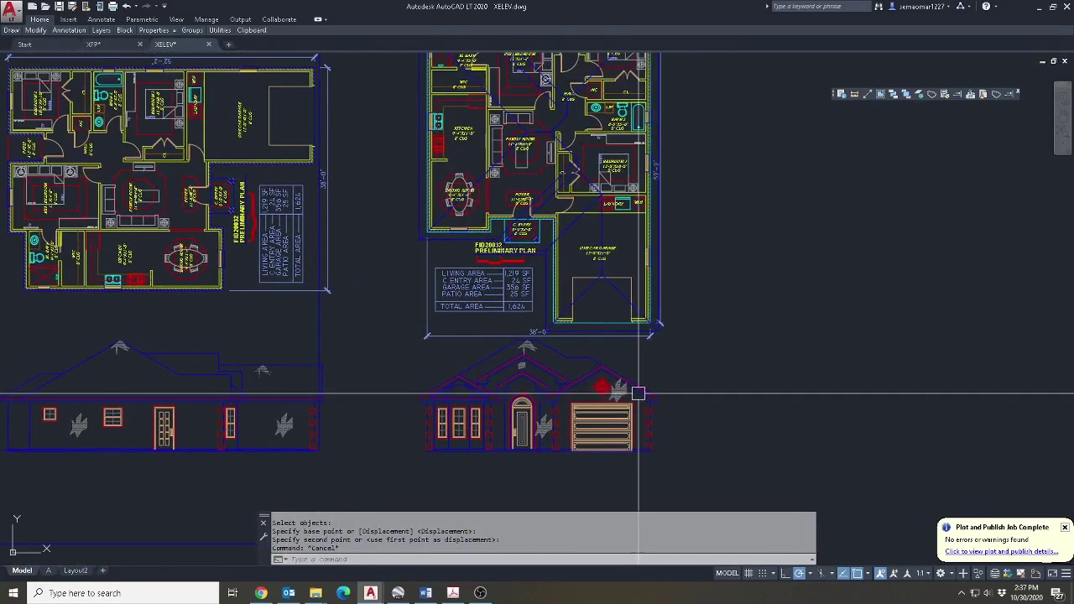
Erase the red ornament and the brick hatch patch in the garage gable of the front elevation.
scroll(637, 393, up, 6)
text(e)
key(Return)
click(491, 278)
click(412, 360)
click(456, 318)
key(Escape)
scroll(481, 434, down, 5)
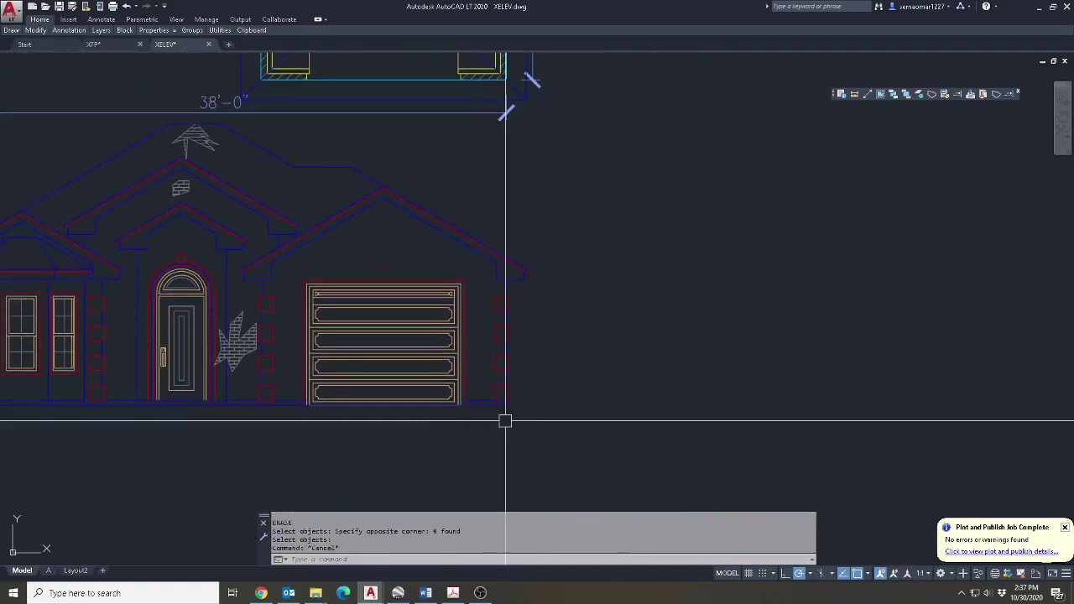
Erase the red quoins and the broken wall line segments at the garage's right corner on the front elevation.
scroll(504, 421, up, 3)
text(e)
key(Return)
click(453, 451)
click(571, 216)
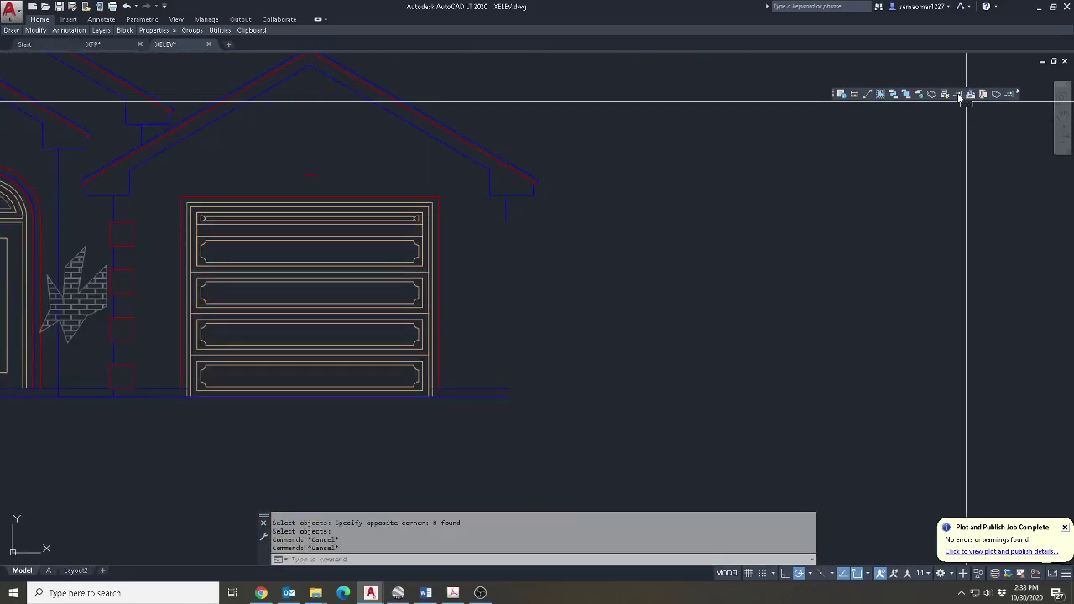
Extend the garage's right wall line down to the ground line.
click(958, 94)
scroll(509, 386, up, 4)
click(482, 420)
scroll(474, 373, down, 4)
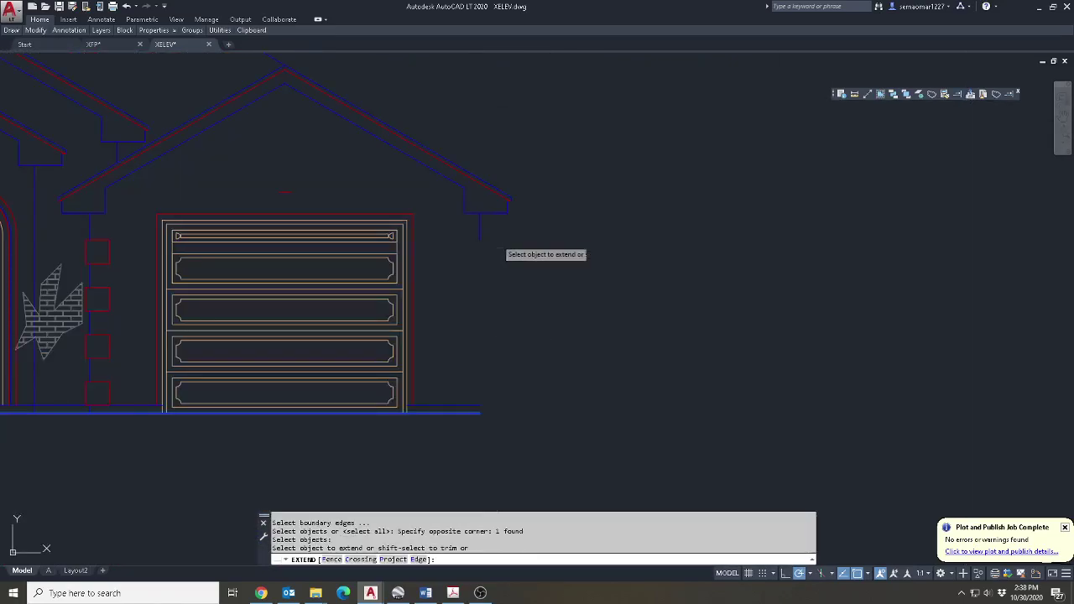
click(498, 259)
key(Escape)
Erase the quoins, wall line segments and brick hatch between the entry door and the garage door.
text(e)
key(Return)
click(113, 257)
key(Return)
key(Escape)
middle_drag(82, 426, 316, 389)
text(e)
key(Return)
click(308, 423)
click(333, 260)
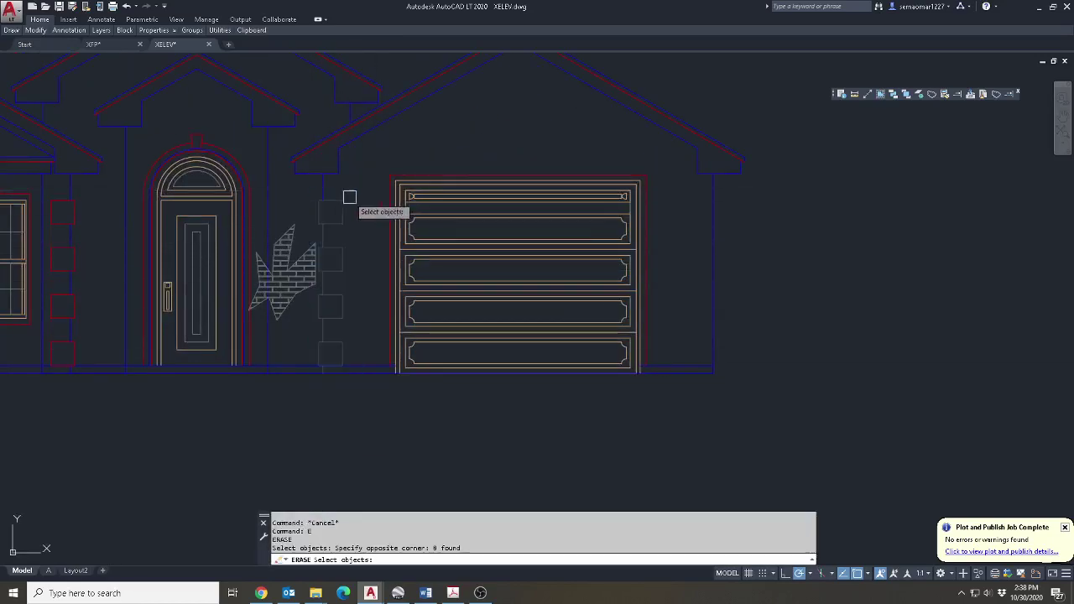
scroll(344, 252, up, 4)
click(342, 342)
click(235, 222)
key(Return)
scroll(418, 219, down, 2)
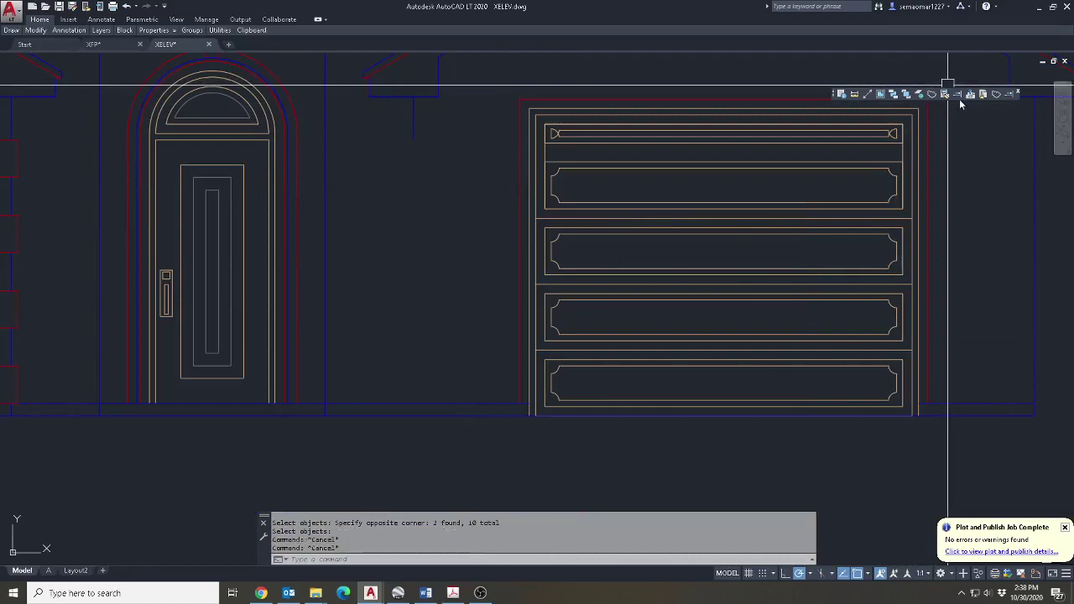
Extend the garage's left wall line down to the ground line.
click(957, 94)
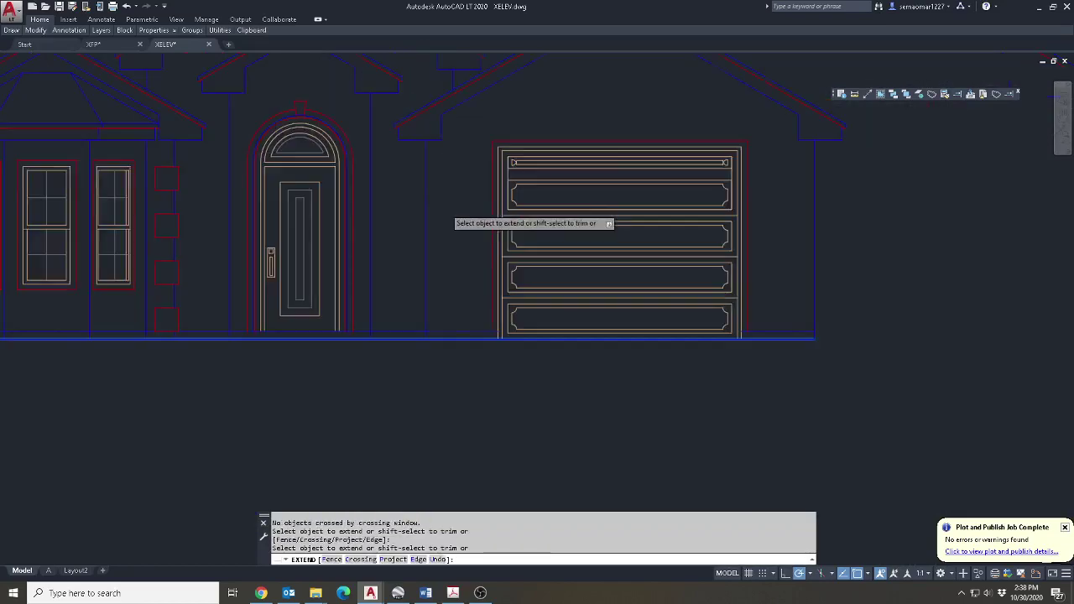
scroll(453, 352, down, 3)
scroll(470, 218, up, 5)
key(Escape)
key(Escape)
Erase the red trim and inner blue rake lines of the garage gable, keeping its outer roof slopes.
text(e)
key(Return)
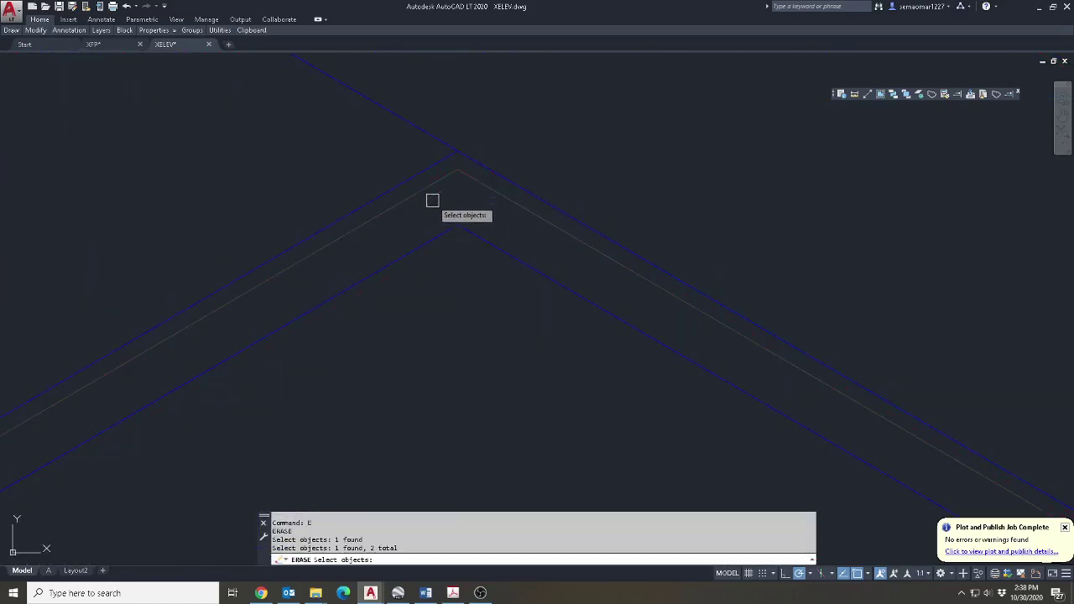
key(Escape)
scroll(636, 222, down, 4)
scroll(786, 302, up, 4)
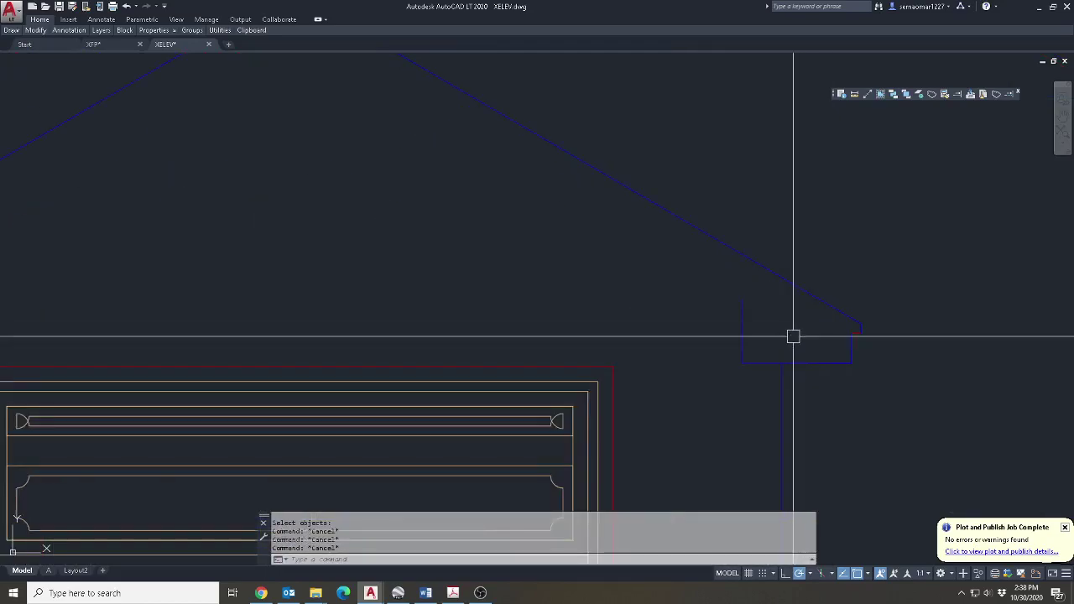
Extend the red fascia line and the blue soffit line horizontally across the garage between its two eave ends.
click(957, 94)
scroll(953, 134, down, 4)
scroll(522, 223, up, 4)
click(445, 196)
click(419, 262)
scroll(420, 266, down, 4)
scroll(957, 259, up, 4)
scroll(671, 230, up, 2)
key(Escape)
key(Escape)
key(Escape)
Copy the red horizontal eave line from its right end up to the lower end of the roof slope.
mouse_move(36, 35)
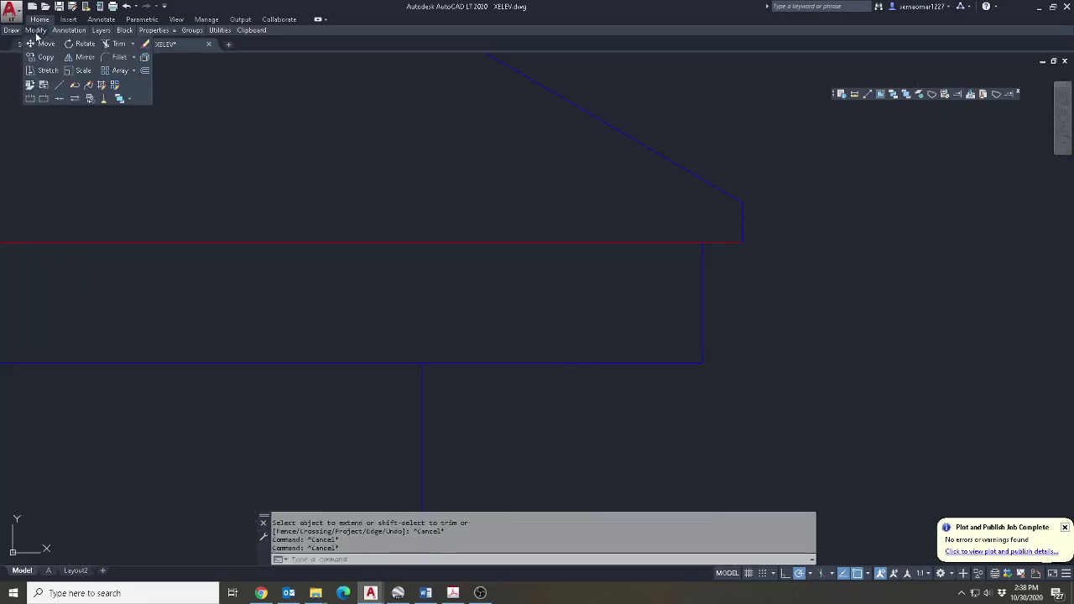
click(41, 56)
click(504, 230)
click(503, 280)
key(Return)
click(742, 244)
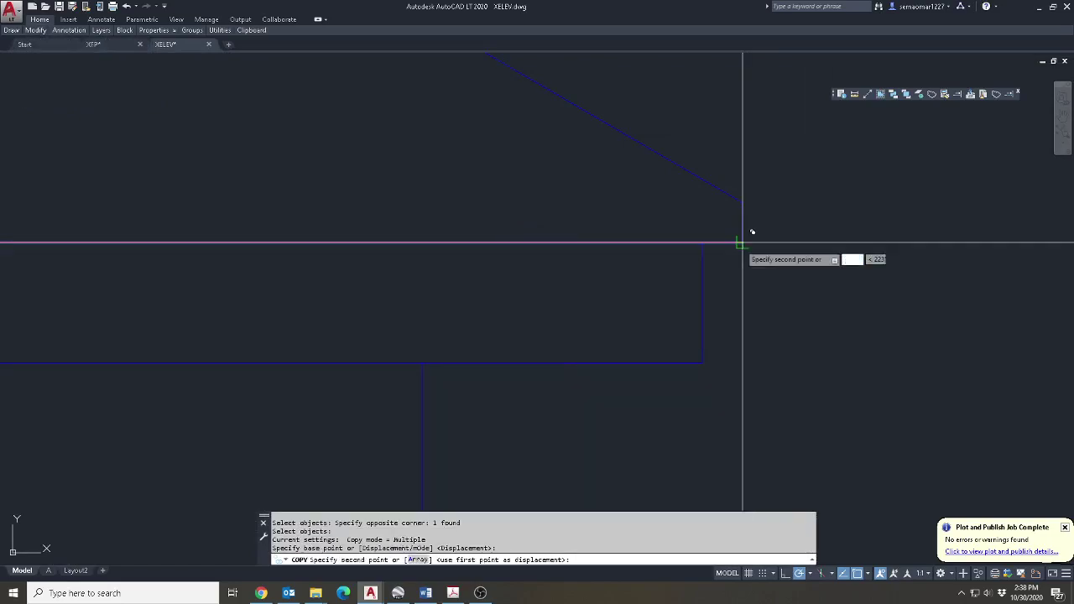
click(741, 202)
key(Escape)
key(Escape)
key(Escape)
Match the properties of the copied eave line to the blue roof slope line.
click(931, 94)
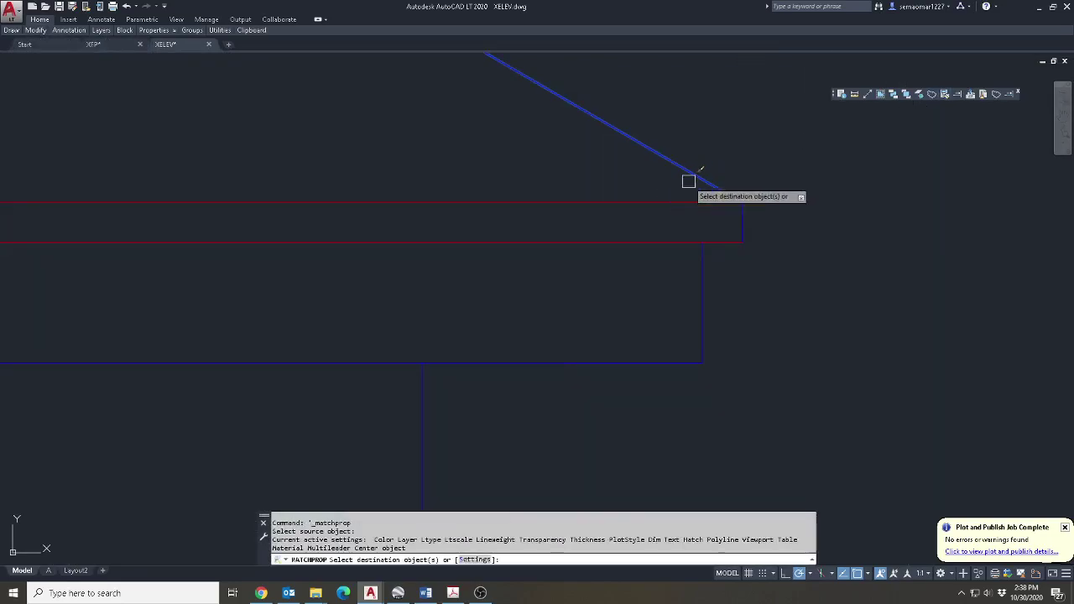
click(659, 203)
key(Escape)
Erase the overlapping duplicate of the blue soffit line under the garage eave.
scroll(621, 243, down, 6)
middle_drag(276, 285, 847, 361)
scroll(646, 301, up, 4)
key(Escape)
key(Escape)
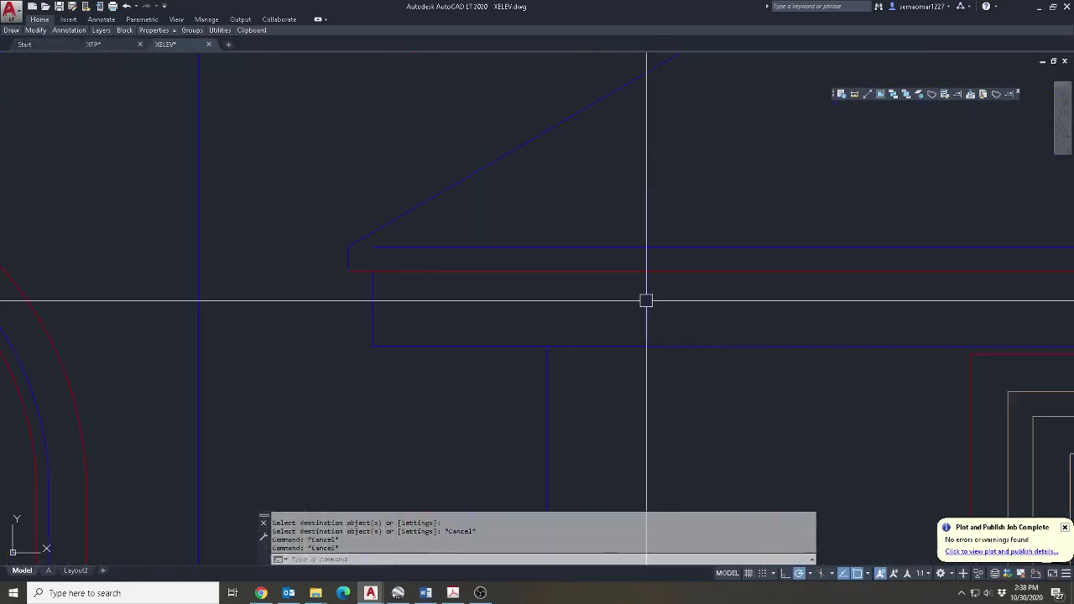
key(Return)
click(656, 345)
key(Return)
scroll(659, 332, down, 6)
key(Escape)
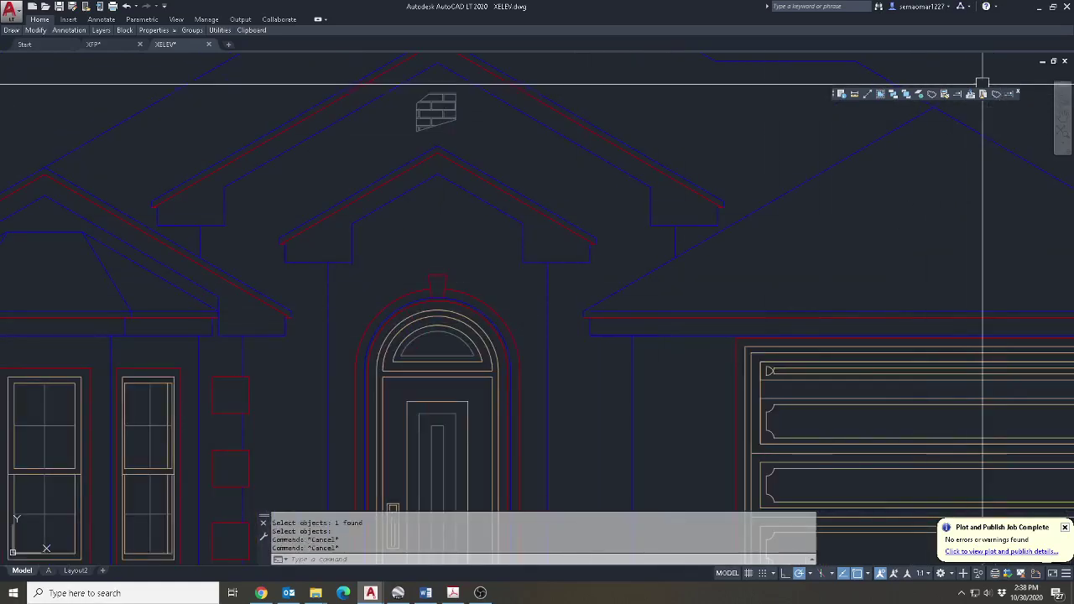
Extend the upper blue eave line to the left end of the garage roof.
click(957, 94)
scroll(604, 348, up, 8)
click(540, 188)
click(426, 218)
middle_drag(426, 218, 439, 374)
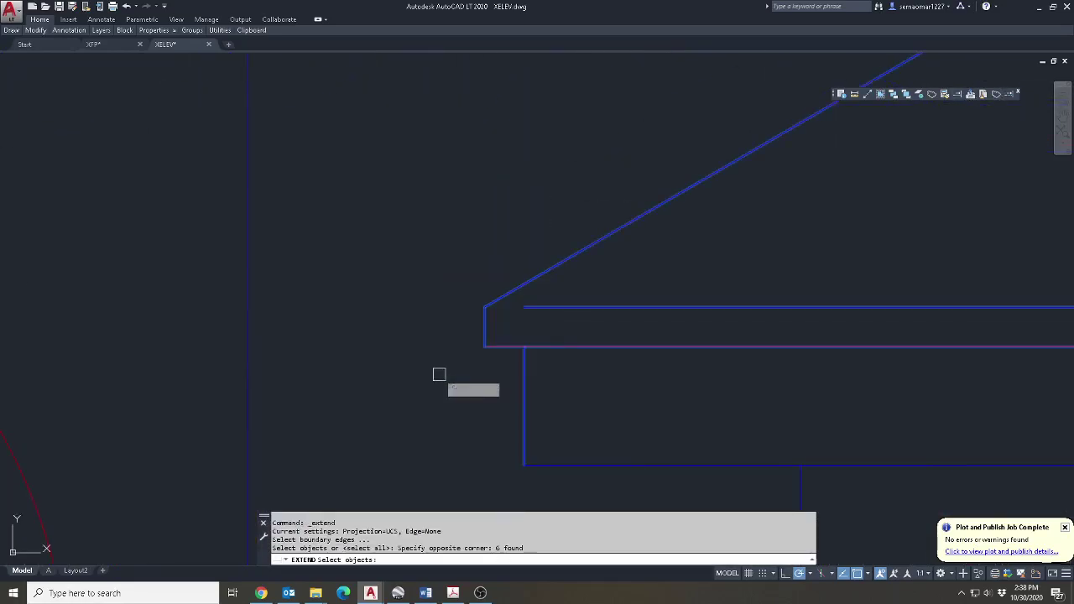
scroll(608, 335, down, 8)
scroll(637, 302, up, 6)
key(Escape)
Erase the rake lines of the large gable behind the entry.
text(e)
key(Return)
click(662, 267)
click(578, 314)
key(Return)
key(Escape)
Erase the leftover right eave return and short wall line of the large gable behind the entry.
key(e)
key(Return)
click(565, 355)
click(703, 270)
scroll(612, 355, up, 4)
click(618, 333)
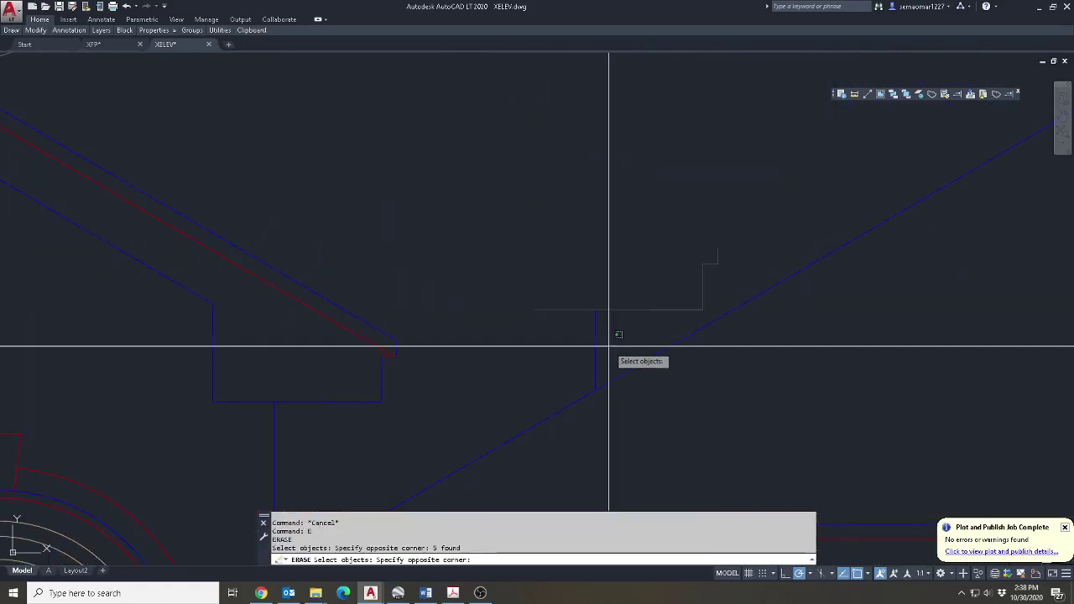
click(581, 361)
key(Return)
Erase the entry gable's sloping rake lines, the brick hatch above them and the inner rake line of the gable behind.
scroll(825, 333, down, 5)
key(Escape)
text(e)
key(Return)
click(730, 163)
click(664, 249)
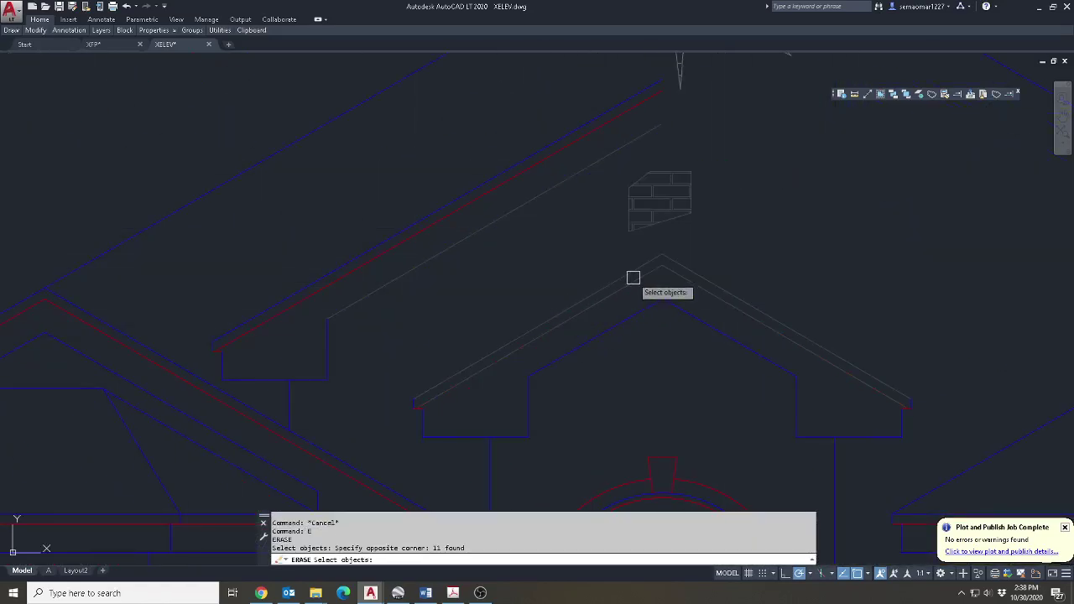
scroll(618, 278, up, 5)
key(Return)
Erase the bay's roof lines and its windows and trim below the left gable.
scroll(418, 345, up, 4)
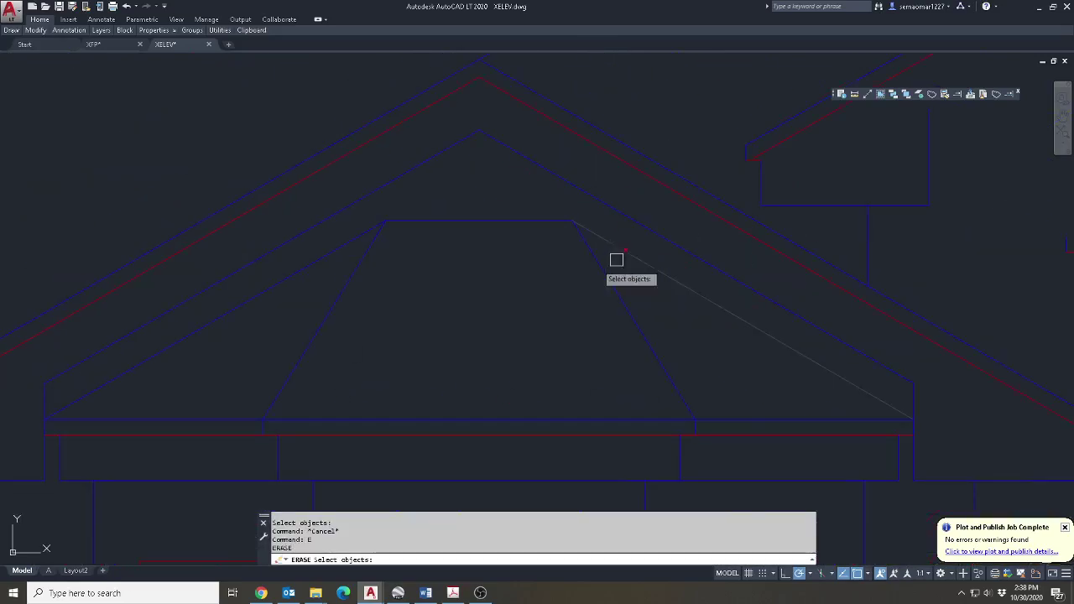
scroll(452, 302, down, 6)
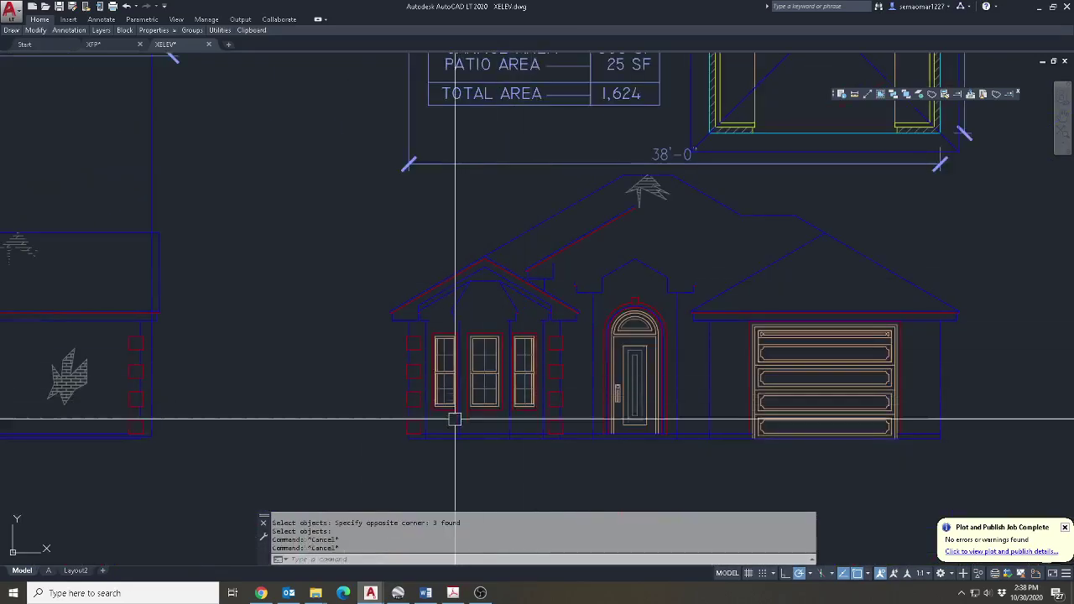
scroll(653, 434, up, 6)
click(658, 416)
click(427, 130)
key(Return)
Erase the corner quoins and the remaining vertical wall lines below the left gable.
key(Escape)
text(e)
key(Return)
click(486, 177)
click(369, 453)
click(282, 503)
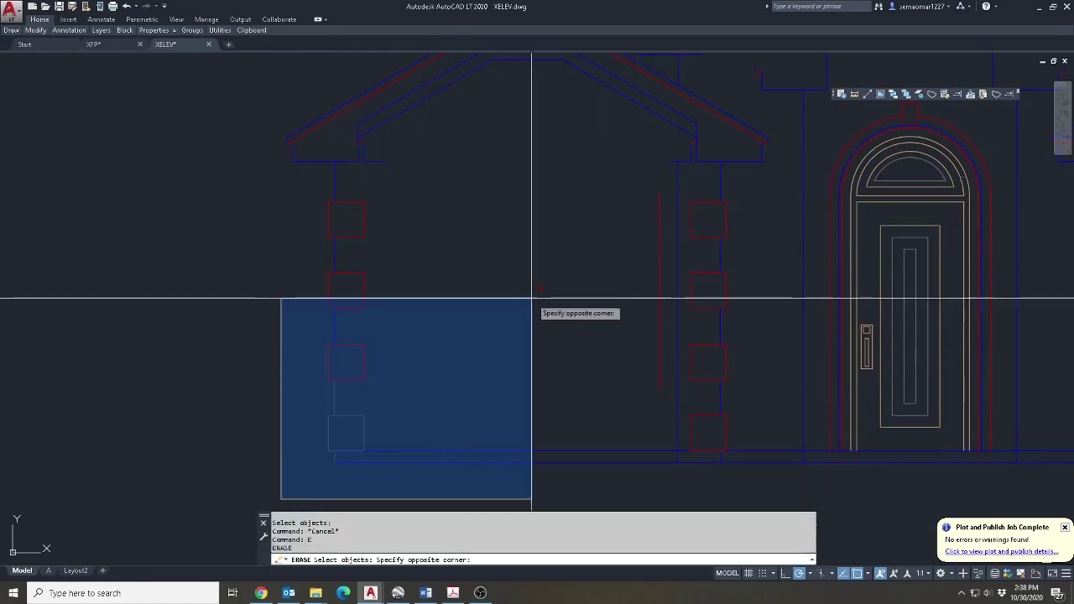
click(790, 182)
key(Return)
click(702, 209)
click(660, 255)
key(Return)
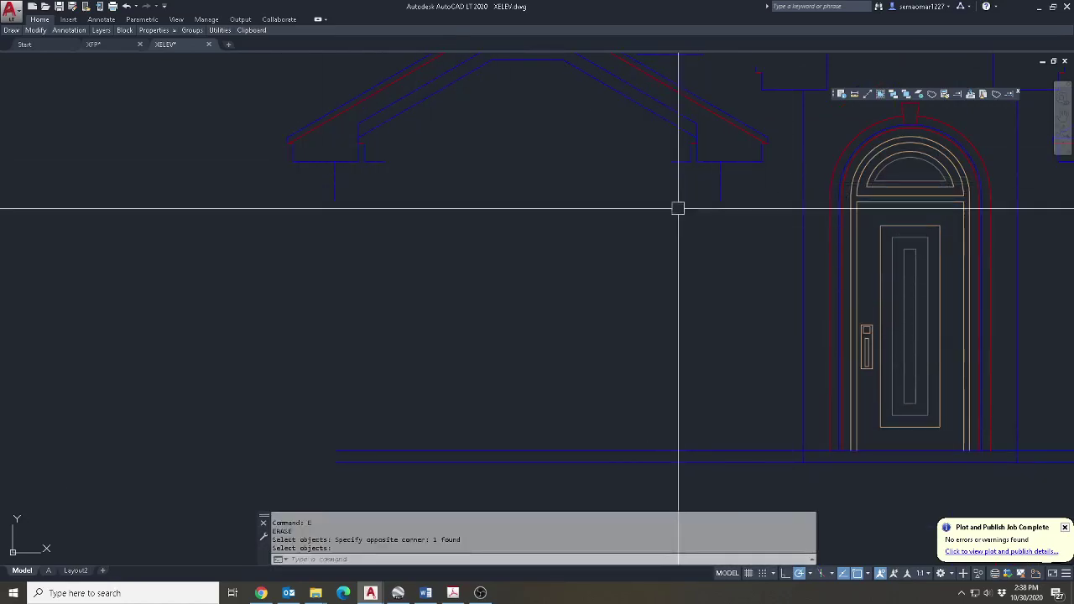
Erase the right-hand rake and inner trim lines of the left gable.
middle_drag(637, 117, 657, 266)
key(Escape)
text(e)
key(Return)
click(650, 184)
key(Escape)
text(e)
key(Return)
click(619, 182)
click(582, 241)
key(Return)
key(Escape)
text(e)
key(Return)
click(489, 283)
click(602, 184)
click(489, 240)
key(Escape)
Erase the left gable's remaining red rake line and inner trim lines, leaving the short wall line in place.
text(e)
key(Return)
scroll(458, 228, up, 4)
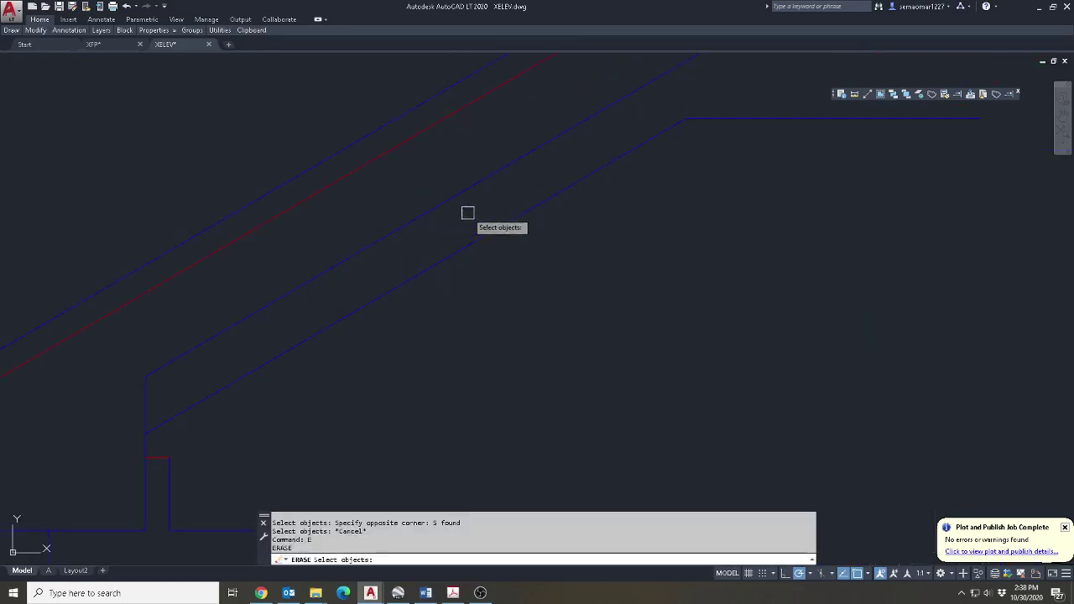
scroll(803, 147, down, 2)
click(652, 235)
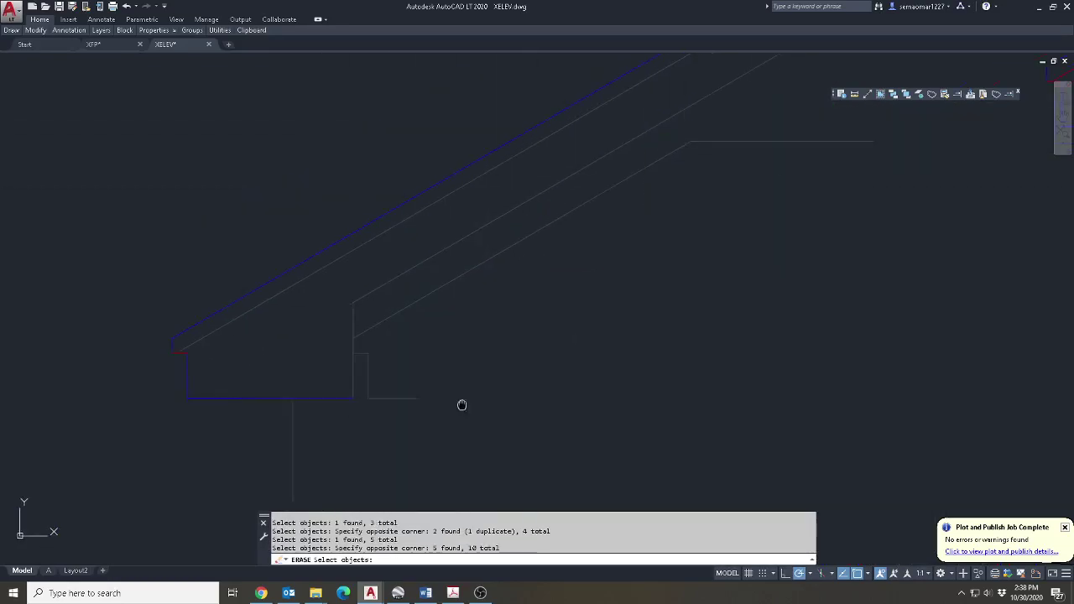
middle_drag(456, 415, 514, 291)
scroll(510, 320, down, 4)
text(R)
key(Return)
click(491, 381)
click(380, 414)
click(457, 340)
key(Return)
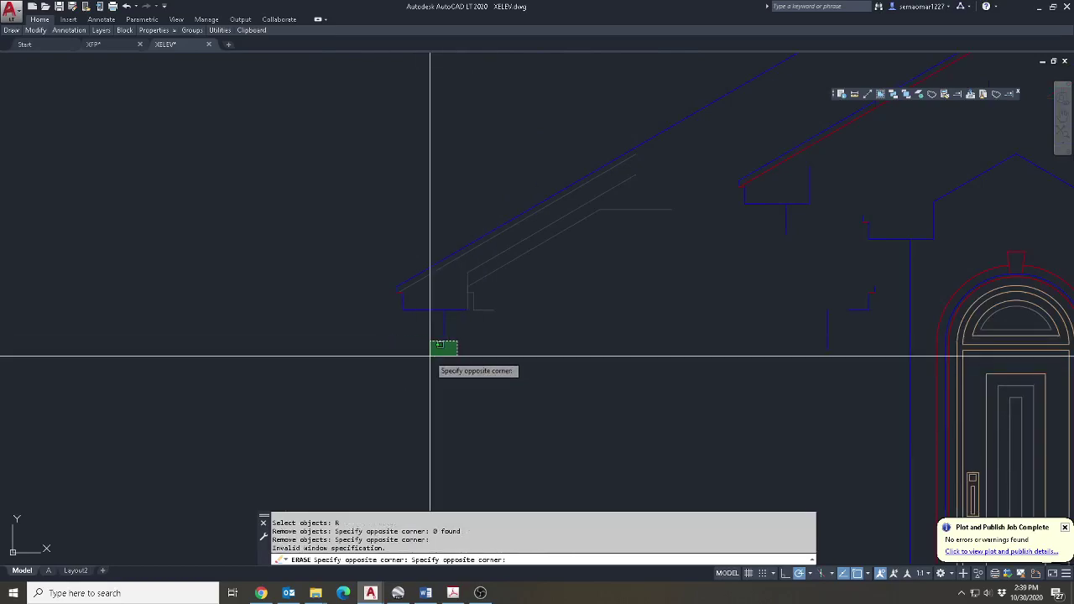
key(Return)
Extend the two short wall lines of the left wing down to the base line.
click(966, 95)
scroll(712, 286, down, 3)
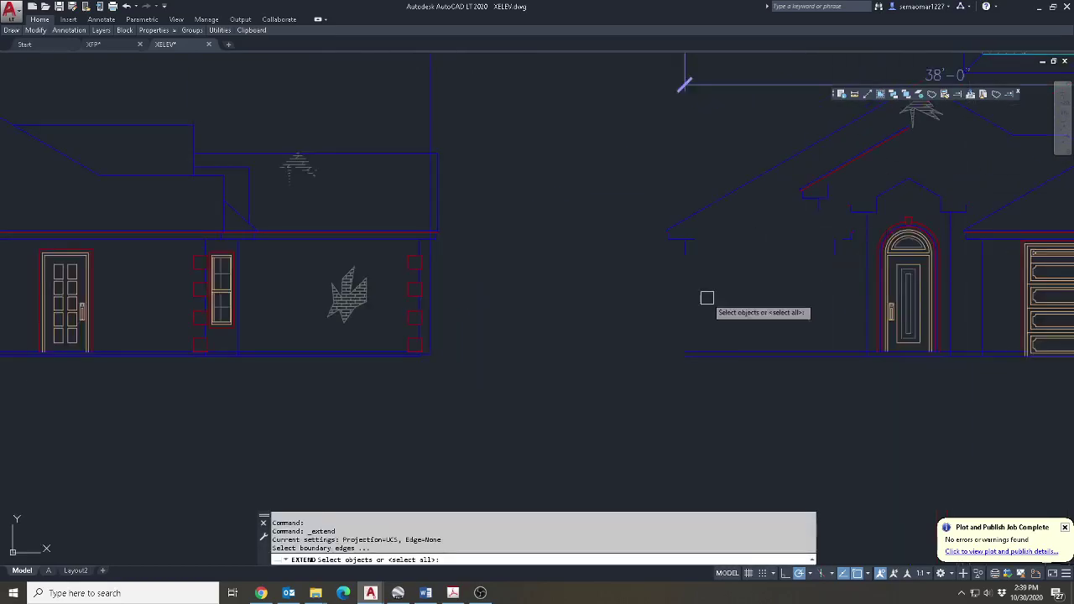
scroll(690, 355, up, 2)
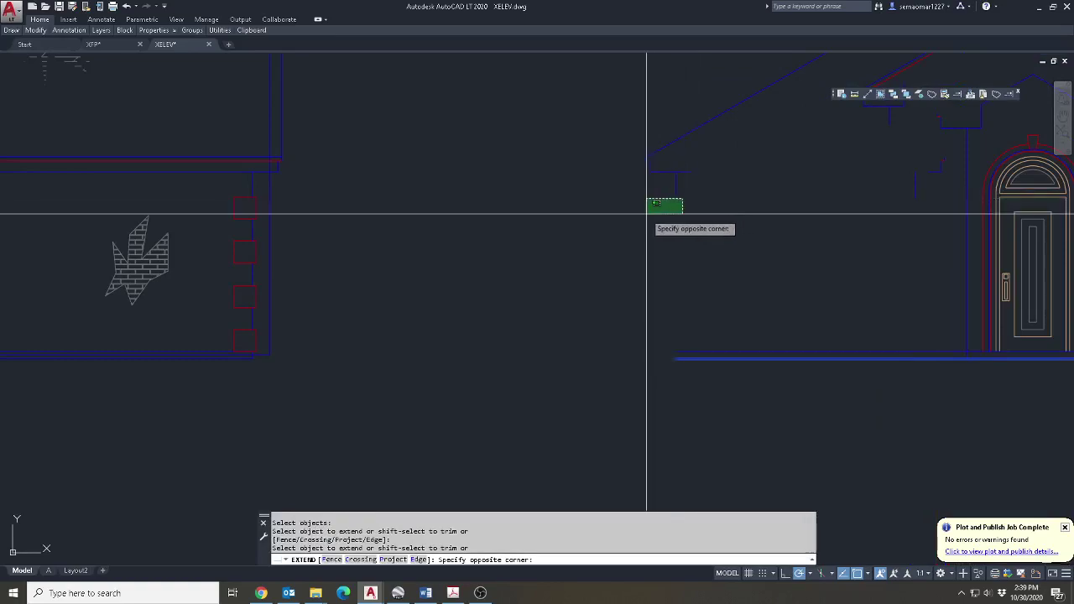
mouse_move(926, 225)
middle_down()
mouse_move(595, 270)
mouse_move(635, 280)
mouse_move(635, 344)
middle_up()
click(576, 242)
key(Escape)
key(Escape)
key(Escape)
Erase the remaining rake and eave end of the large gable together with the entry gable's outline.
middle_drag(583, 287, 545, 328)
text(e)
key(Return)
click(533, 316)
click(472, 265)
scroll(520, 327, up, 2)
click(439, 340)
click(735, 260)
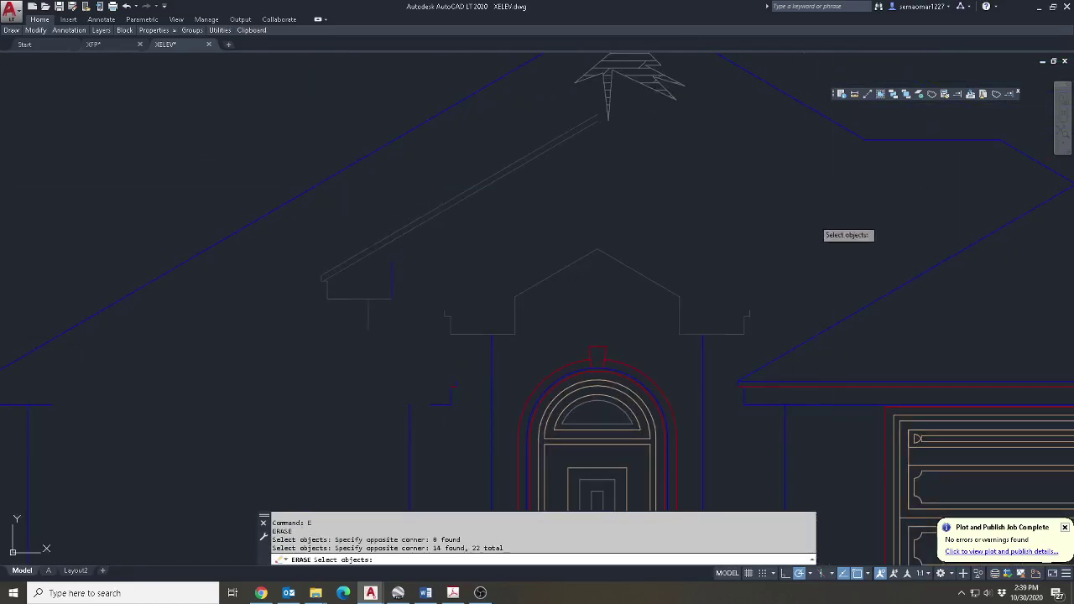
key(Return)
Erase the keystone, arched trim and arched transom above the entry door.
key(Escape)
scroll(588, 362, up, 4)
key(e)
key(Return)
click(648, 334)
click(549, 372)
key(Return)
key(Escape)
middle_drag(641, 398, 614, 228)
key(e)
key(Return)
click(623, 181)
click(546, 326)
key(Return)
key(Escape)
Fillet the entry door frame lines into square corners at the head of the door.
key(f)
key(Return)
click(435, 412)
click(480, 390)
key(Escape)
key(Return)
click(616, 388)
click(742, 422)
click(736, 414)
key(Escape)
Erase the leftover transom lines around the head of the entry door.
scroll(634, 374, up, 4)
key(e)
key(Return)
click(634, 374)
click(438, 216)
key(Return)
Measure the entry door's height from its head down to the base line.
scroll(688, 265, down, 4)
click(853, 95)
scroll(702, 360, down, 3)
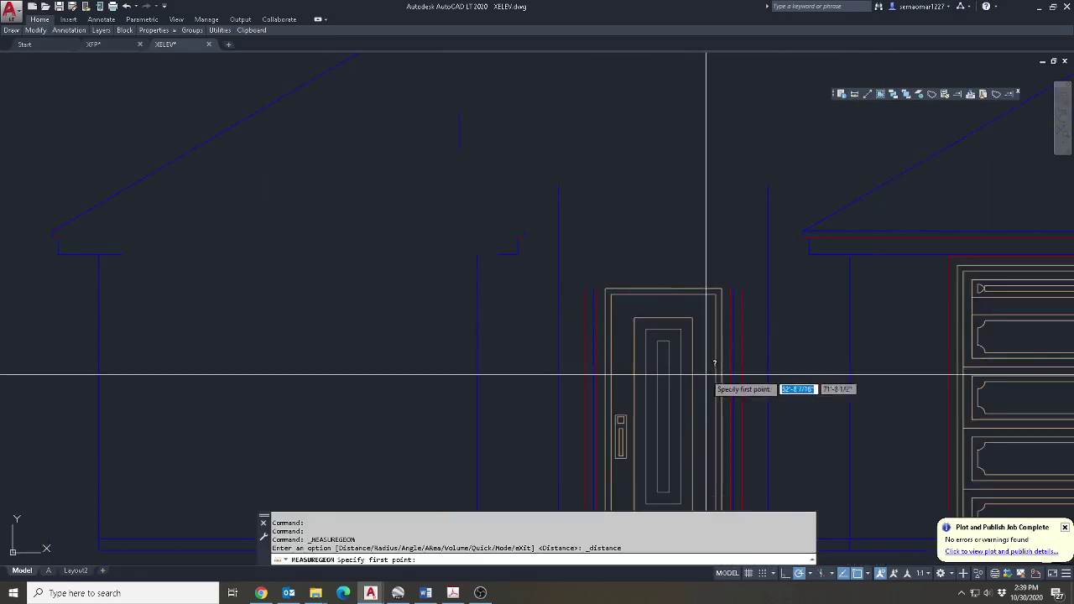
middle_drag(702, 360, 527, 173)
click(535, 169)
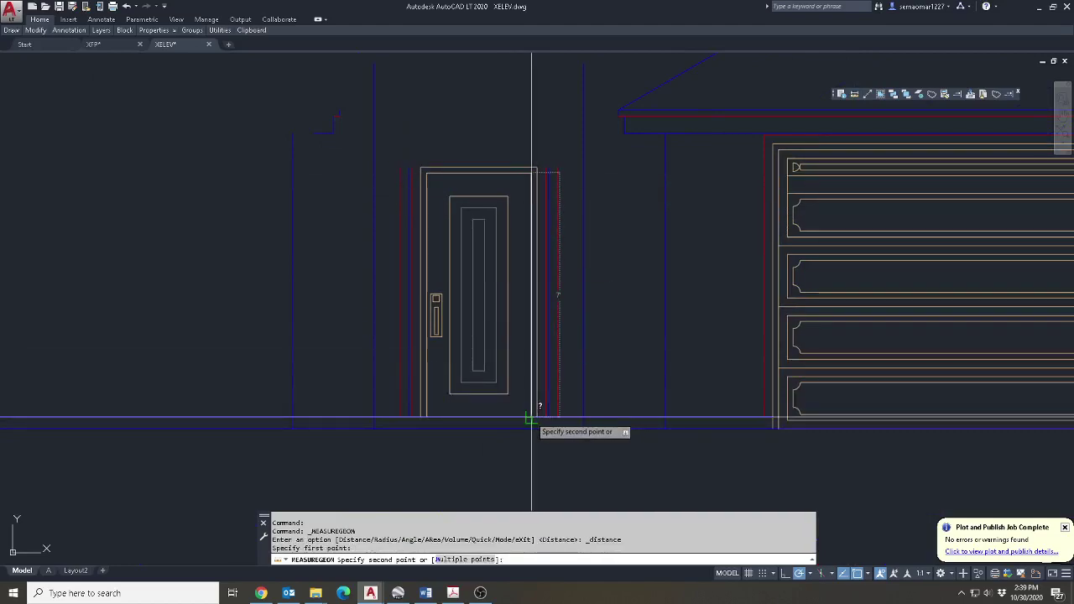
key(Escape)
Stretch the top of the entry door and its side trim down by 4 inches.
mouse_move(35, 30)
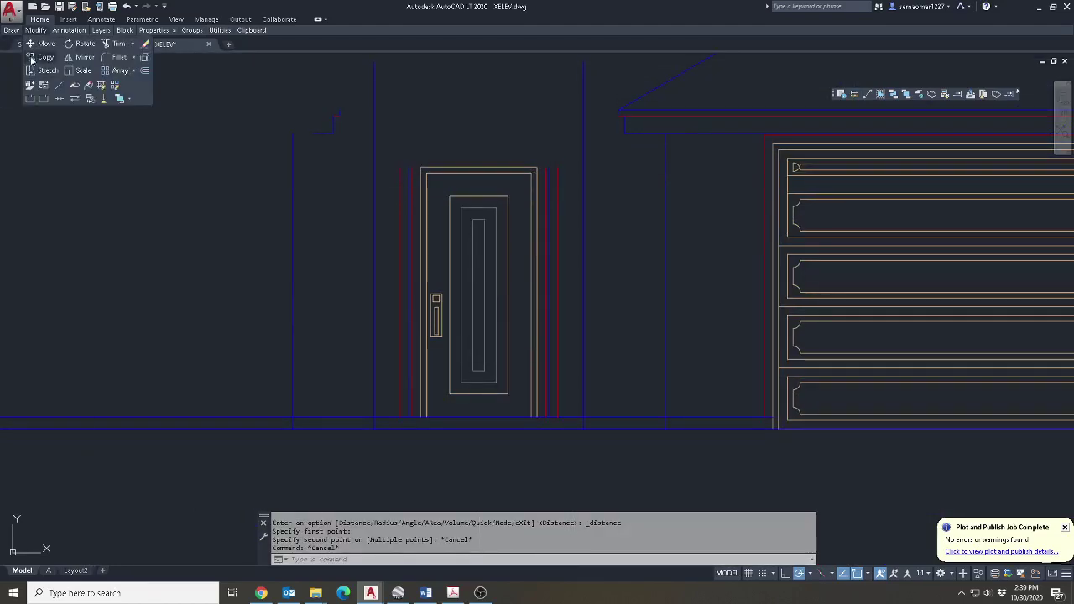
click(38, 57)
scroll(623, 271, up, 3)
click(624, 196)
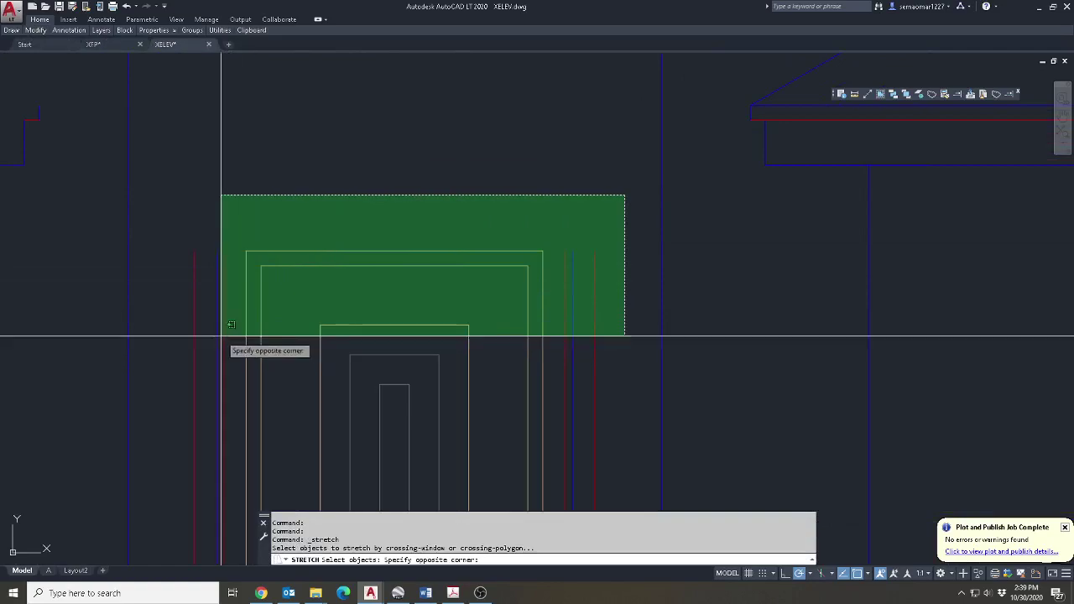
click(168, 412)
key(Return)
click(232, 138)
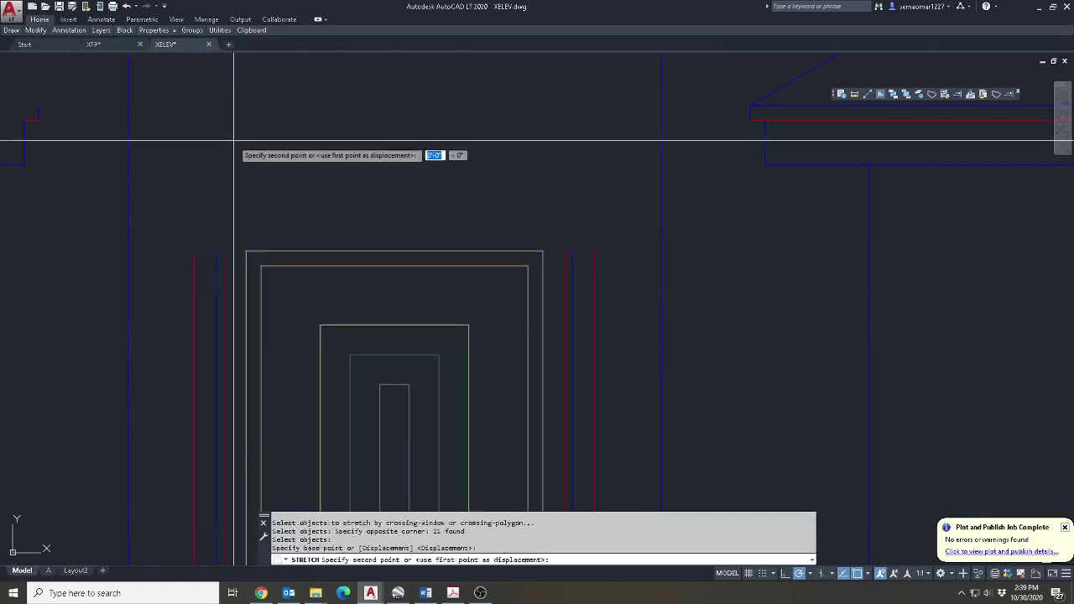
text(4)
key(Return)
key(Escape)
scroll(390, 225, down, 4)
key(Escape)
middle_drag(414, 245, 676, 249)
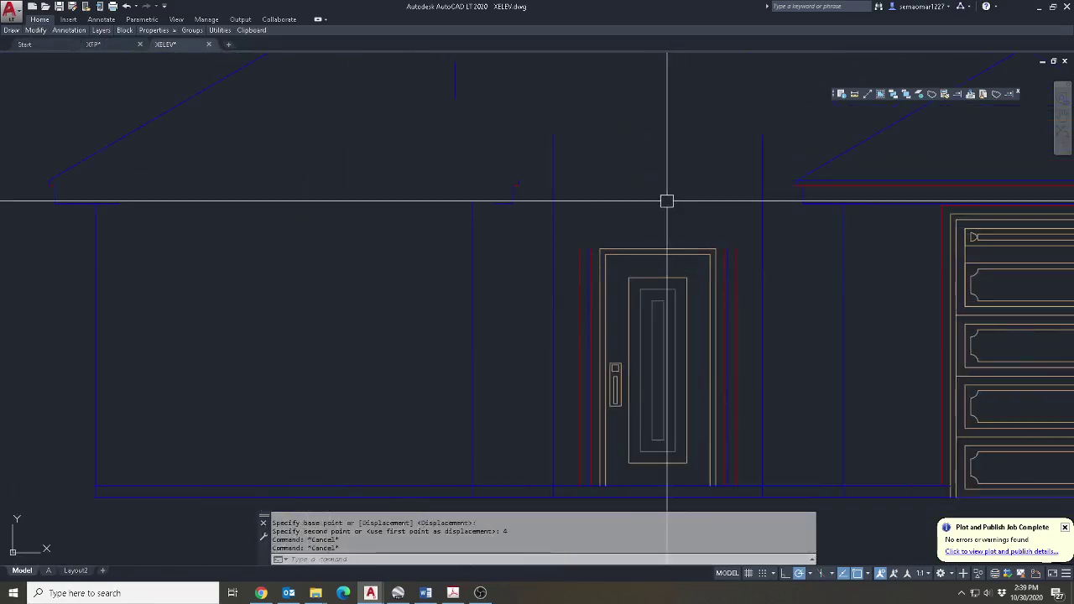
text(o)
key(Return)
scroll(657, 285, up, 4)
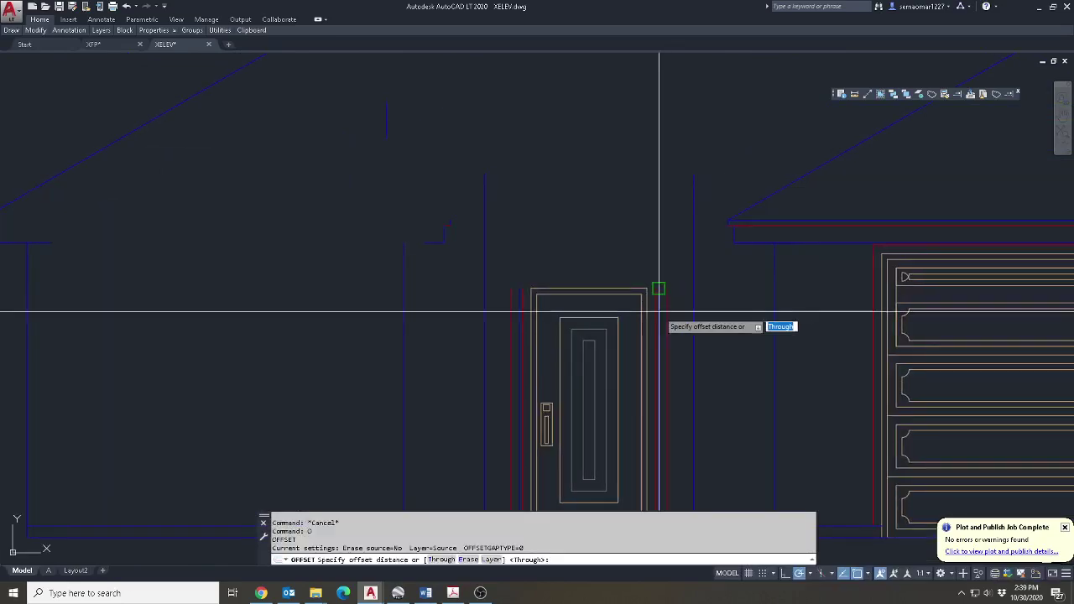
scroll(702, 245, down, 2)
scroll(702, 245, down, 3)
key(Escape)
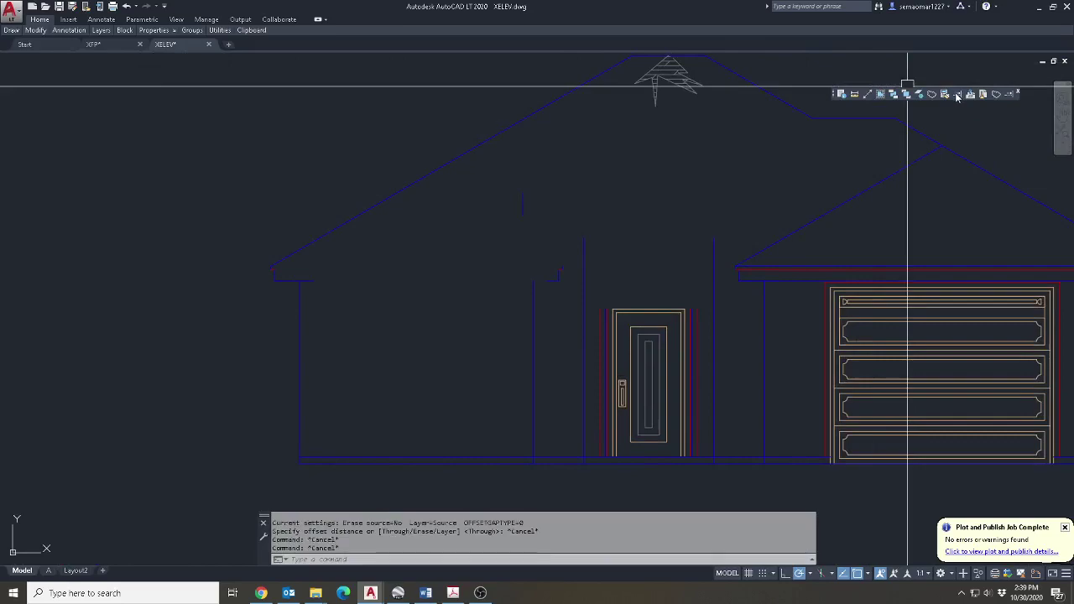
Extend the left roof's red soffit line and lower blue eave line across to the eave return beside the entry.
click(957, 95)
scroll(560, 295, up, 4)
click(583, 198)
click(484, 313)
scroll(497, 307, down, 2)
middle_drag(114, 300, 506, 277)
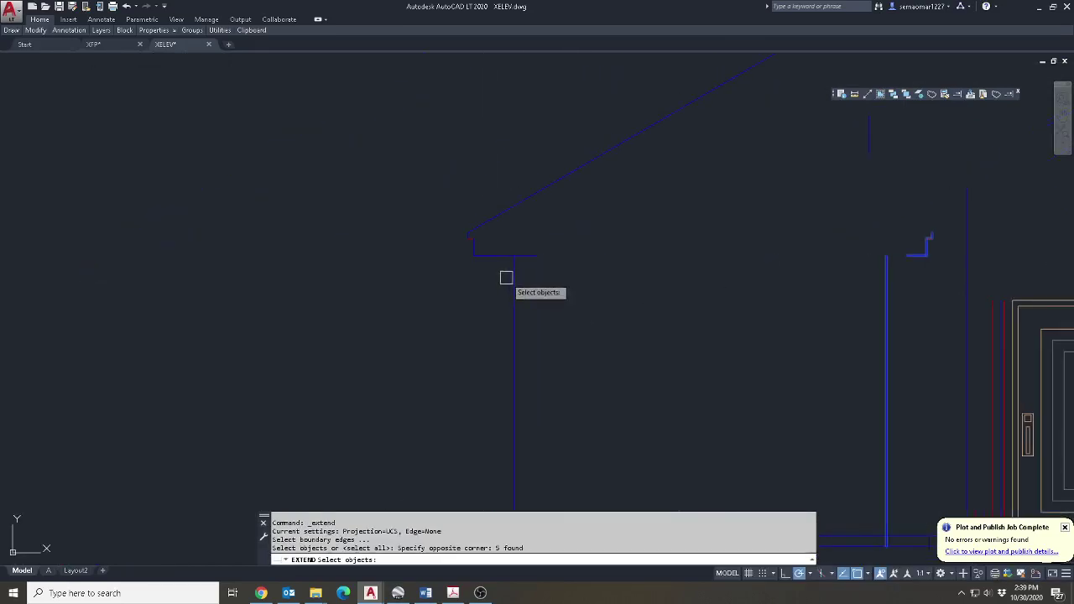
key(Return)
scroll(415, 194, up, 2)
key(Escape)
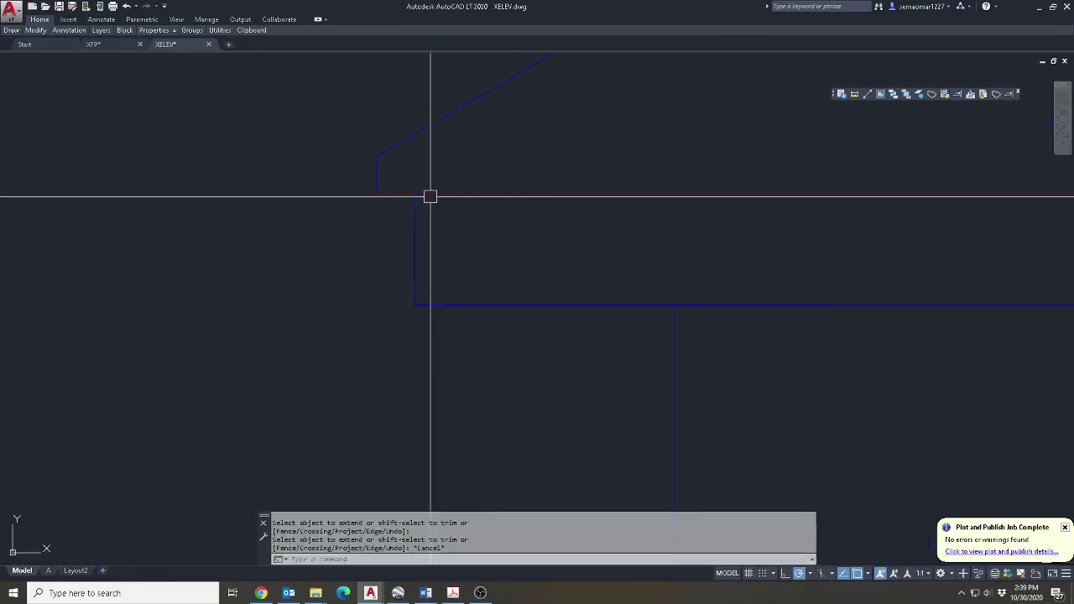
mouse_move(36, 30)
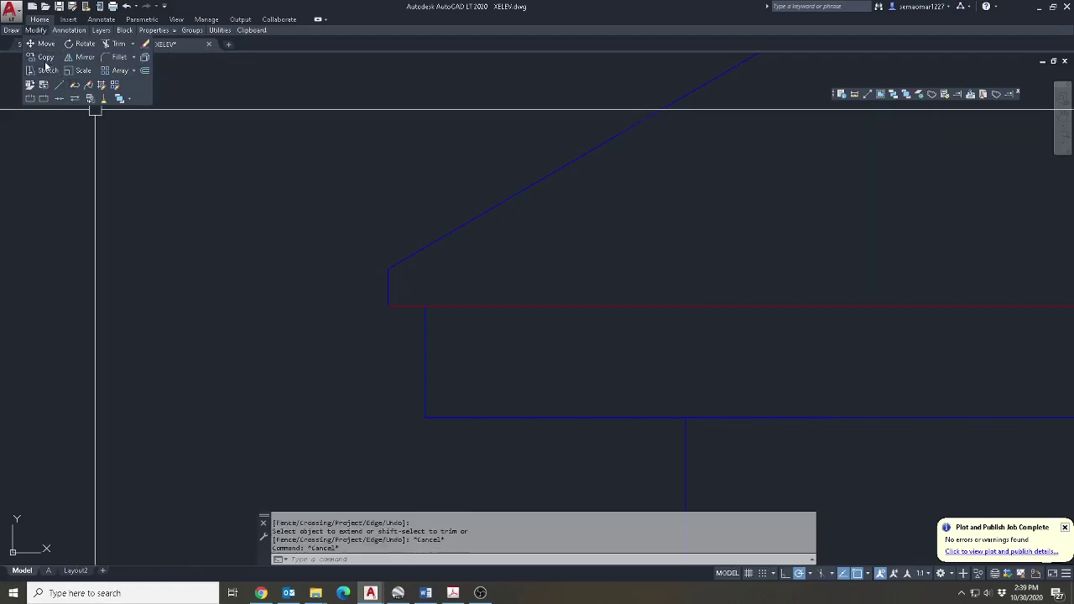
Copy the left roof's red soffit line up to the top of the fascia at the roof slope's foot.
click(46, 59)
click(659, 271)
click(393, 286)
key(Return)
click(388, 305)
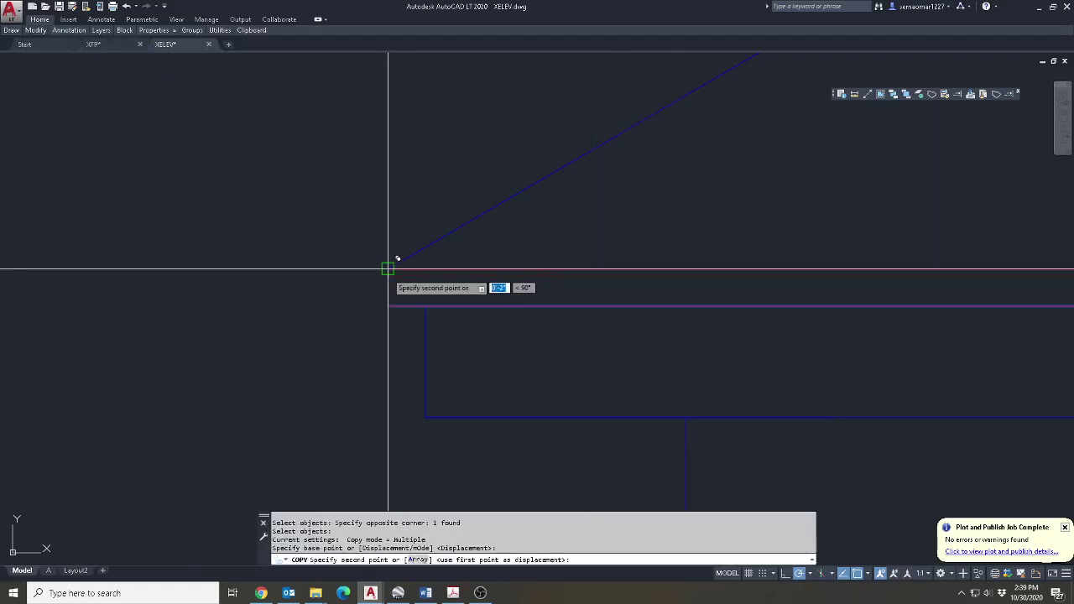
click(387, 268)
key(Escape)
Match the copied line at the top of the fascia to the blue roof slope line.
click(944, 93)
click(469, 221)
scroll(513, 281, down, 2)
click(599, 270)
key(Escape)
Erase the leftover line near the entry end of the left eave.
scroll(377, 312, down, 6)
key(Escape)
key(Escape)
text(e)
key(Return)
click(461, 318)
click(538, 223)
key(Escape)
Extend the left eave's top fascia line and lower blue line to the eave return beside the entry.
scroll(923, 168, up, 2)
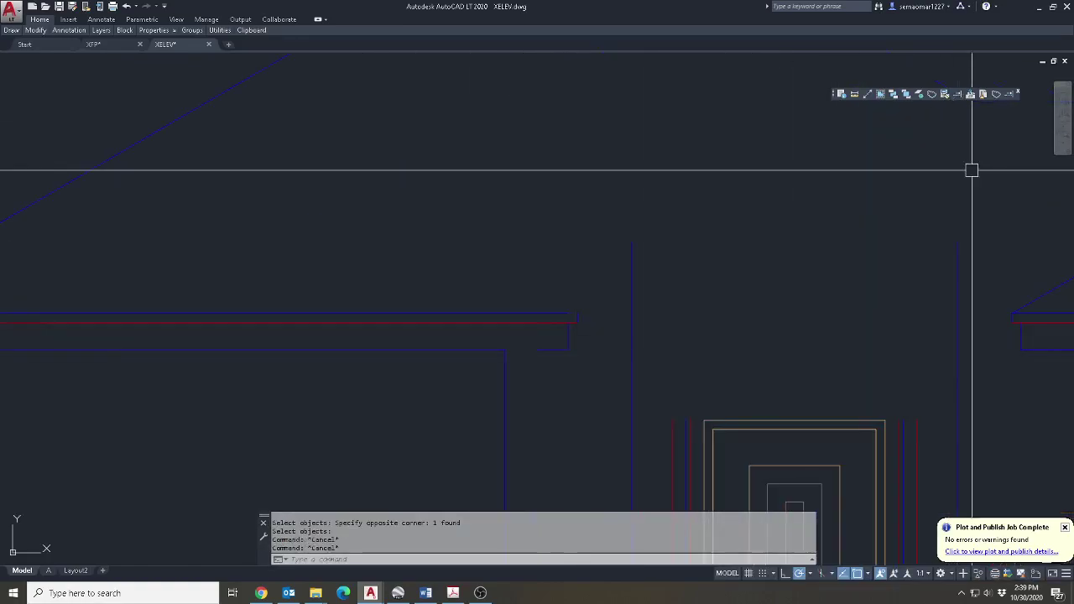
text(ex)
key(Return)
click(539, 383)
click(604, 246)
key(Return)
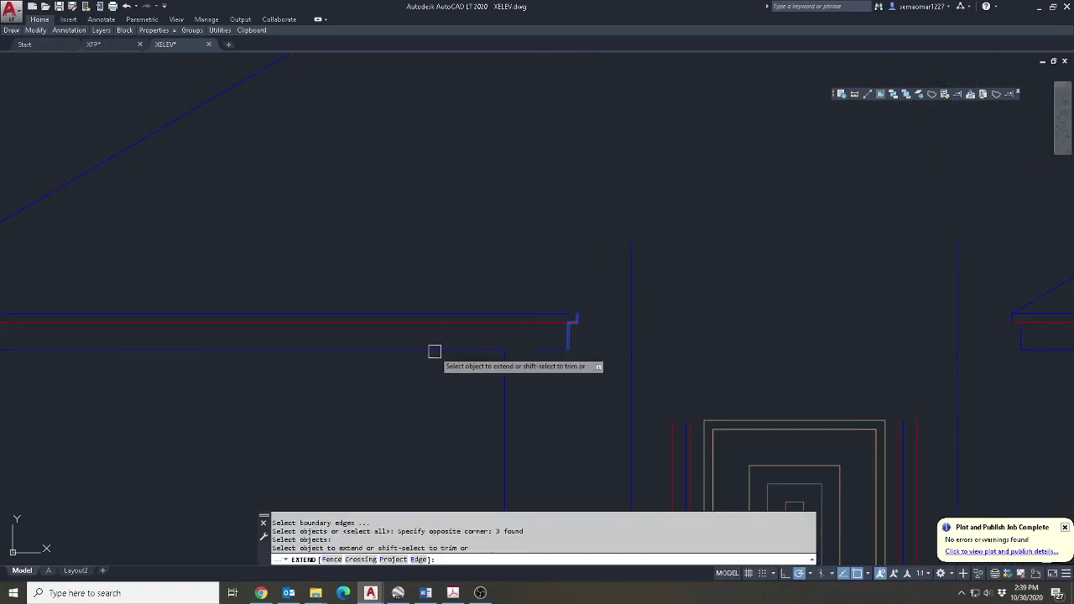
scroll(530, 313, up, 2)
click(584, 298)
click(570, 315)
scroll(723, 291, down, 2)
key(Escape)
key(Escape)
key(Escape)
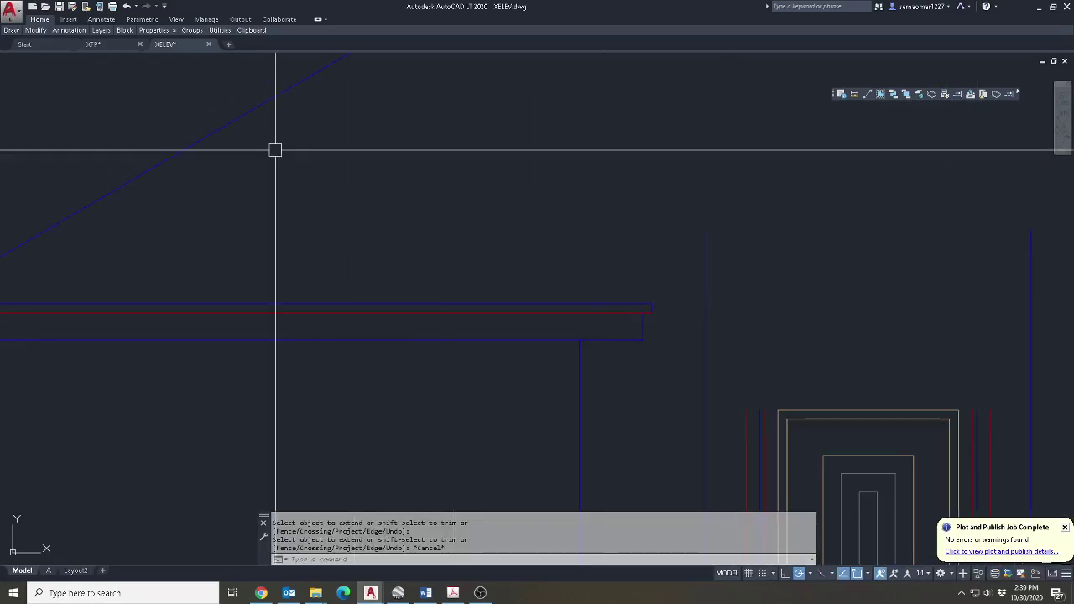
key(Escape)
Mirror the left roof slope about a vertical line through the midpoint of the left wall's base.
mouse_move(34, 31)
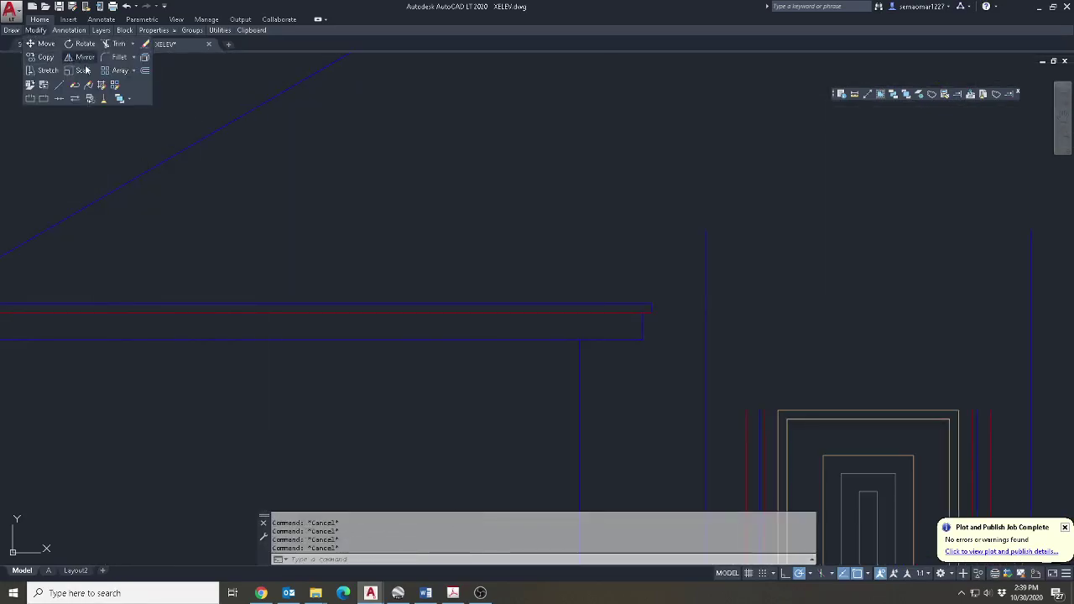
click(83, 62)
middle_drag(158, 168, 676, 202)
click(676, 202)
click(485, 259)
click(482, 312)
scroll(494, 285, down, 4)
key(Return)
shift+right_click(450, 222)
click(494, 242)
middle_drag(714, 510, 727, 412)
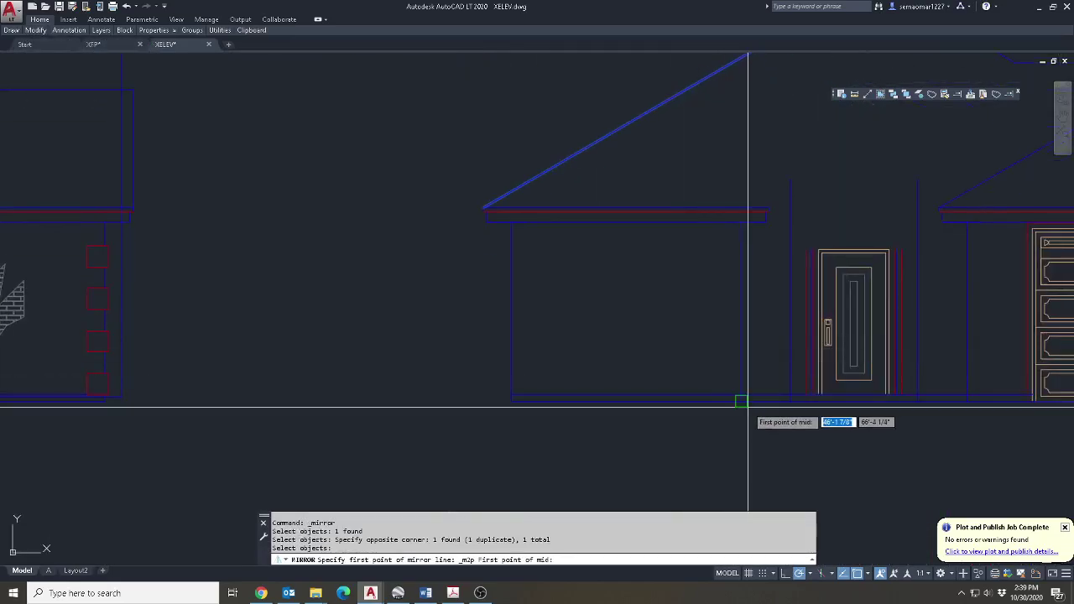
click(512, 398)
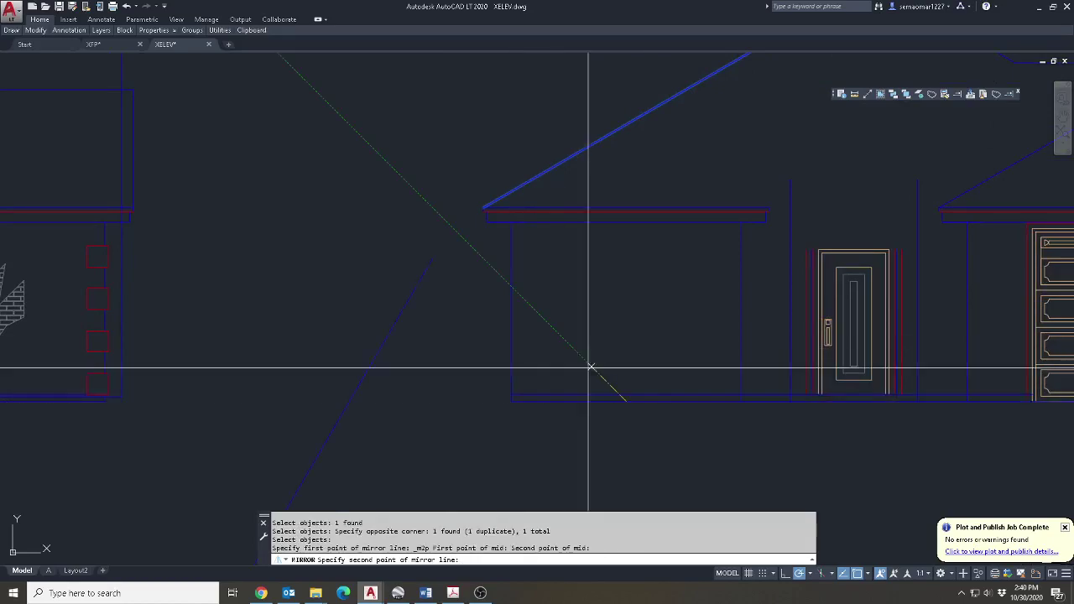
click(645, 267)
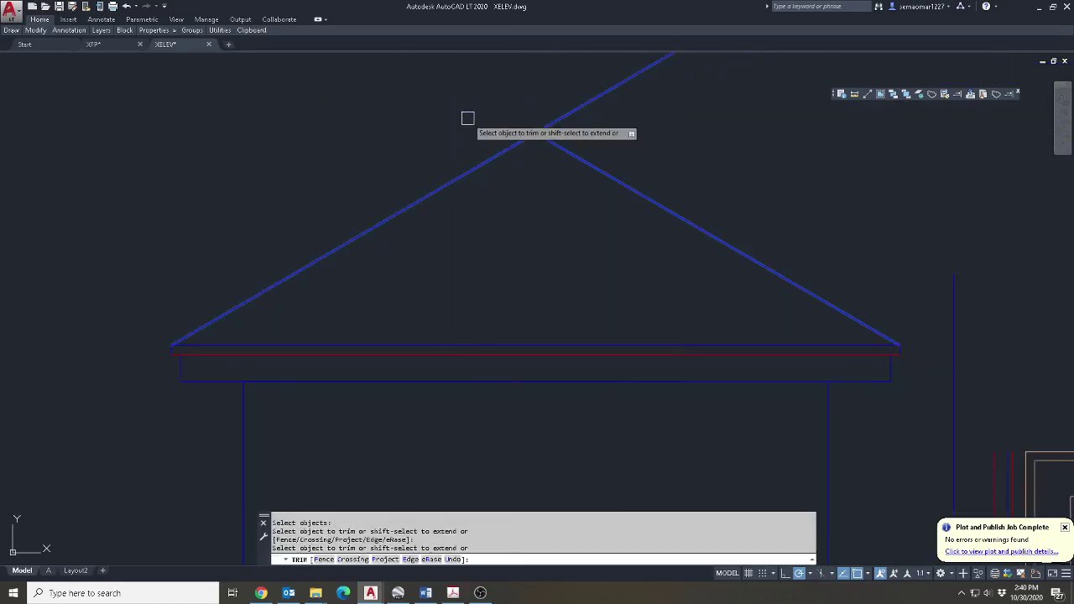
Trim the mirrored slope where it meets the original slope and save the drawing.
key(Escape)
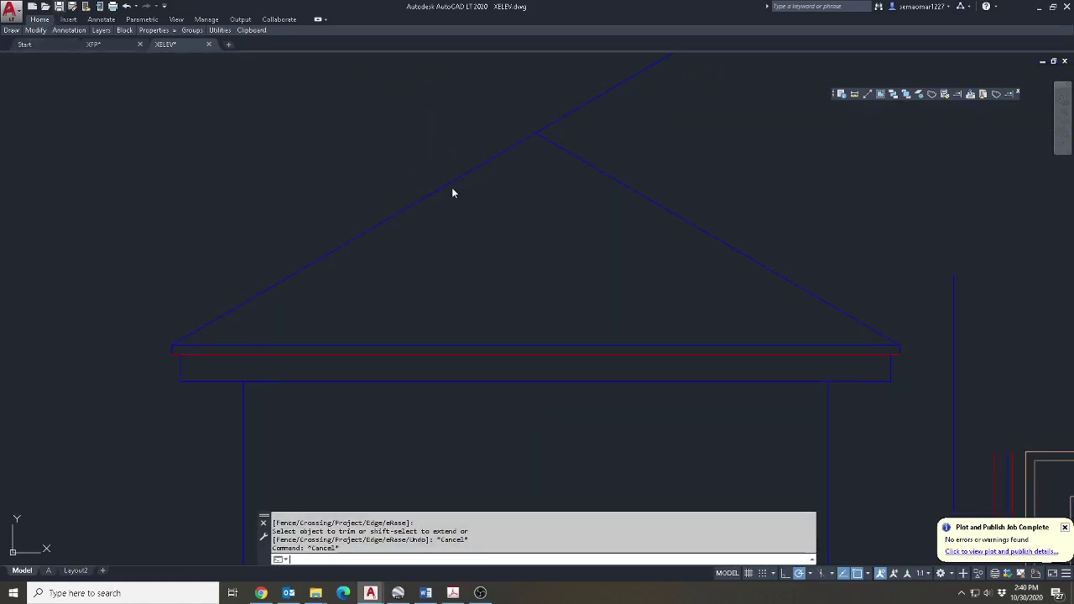
key(ctrl+s)
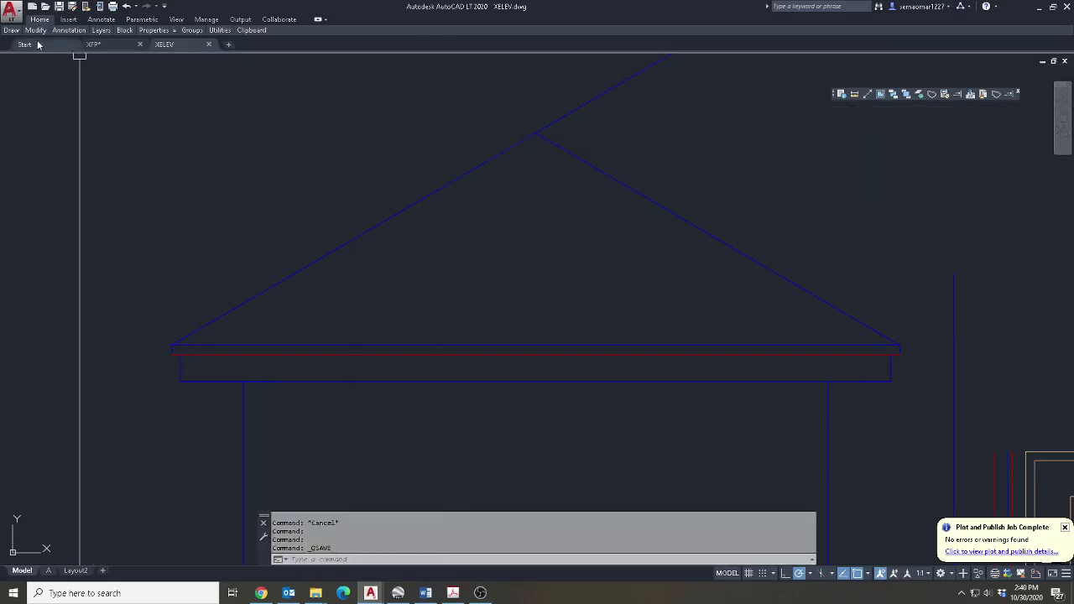
Copy the left roof's slope and eave lines from the left wall's top corner to the entry's left side line.
mouse_move(28, 33)
click(46, 57)
drag(165, 281, 145, 420)
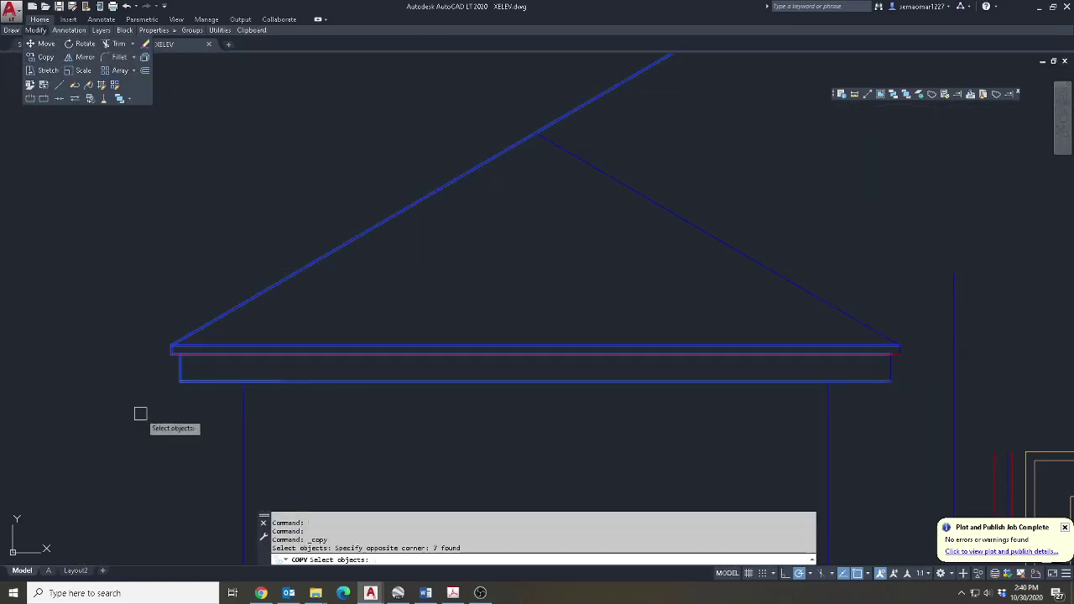
key(Return)
click(242, 380)
middle_drag(738, 338, 338, 341)
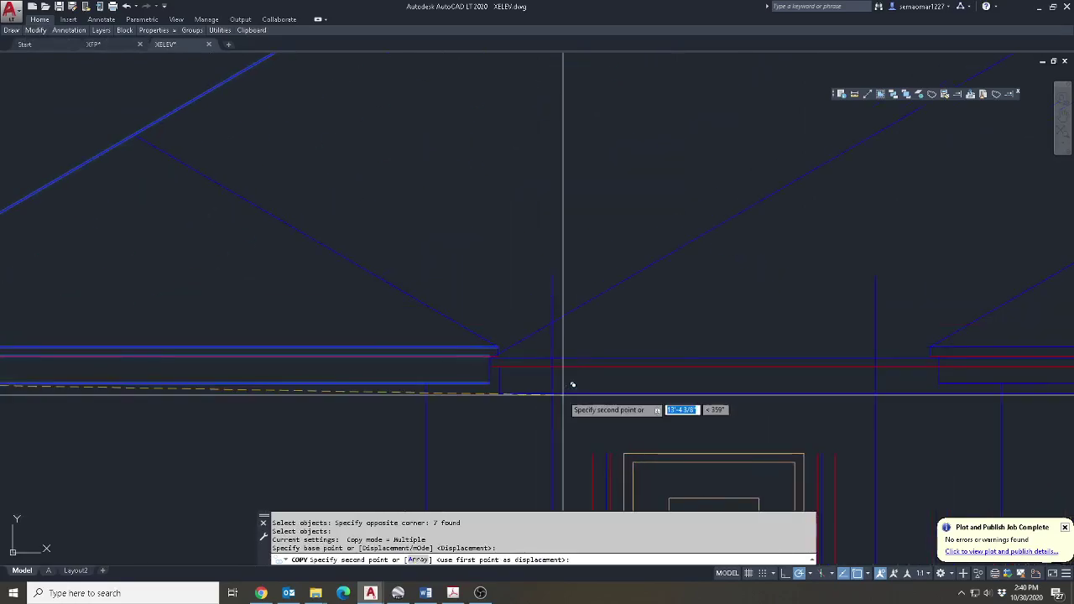
click(552, 383)
scroll(575, 283, down, 5)
scroll(592, 184, up, 6)
key(Escape)
Erase the mirrored slope on the left roof and the old eave return beside the entry.
scroll(541, 143, down, 5)
middle_drag(536, 504, 536, 347)
text(E)
key(Return)
click(546, 347)
scroll(526, 374, up, 5)
text(e)
key(Return)
click(486, 386)
click(527, 257)
key(Return)
scroll(527, 281, down, 5)
mouse_move(633, 287)
middle_down()
mouse_move(668, 297)
mouse_move(607, 379)
mouse_move(608, 574)
mouse_move(632, 323)
middle_up()
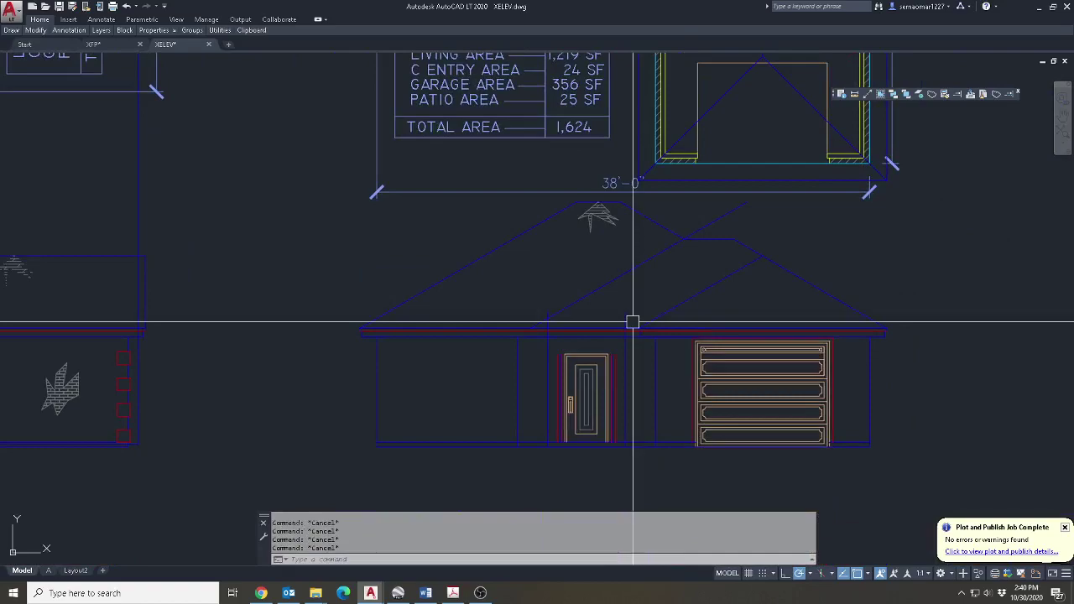
Undo the last two edits and trim the entry's left side line back to the underside of the eave.
key(ctrl+z)
key(ctrl+z)
key(Escape)
key(Escape)
scroll(548, 367, up, 6)
text(tr)
key(Return)
click(541, 386)
click(540, 403)
key(Return)
click(482, 330)
key(Escape)
Erase the leftover vertical segment inside the fascia above the entry's left side line.
text(e)
key(Return)
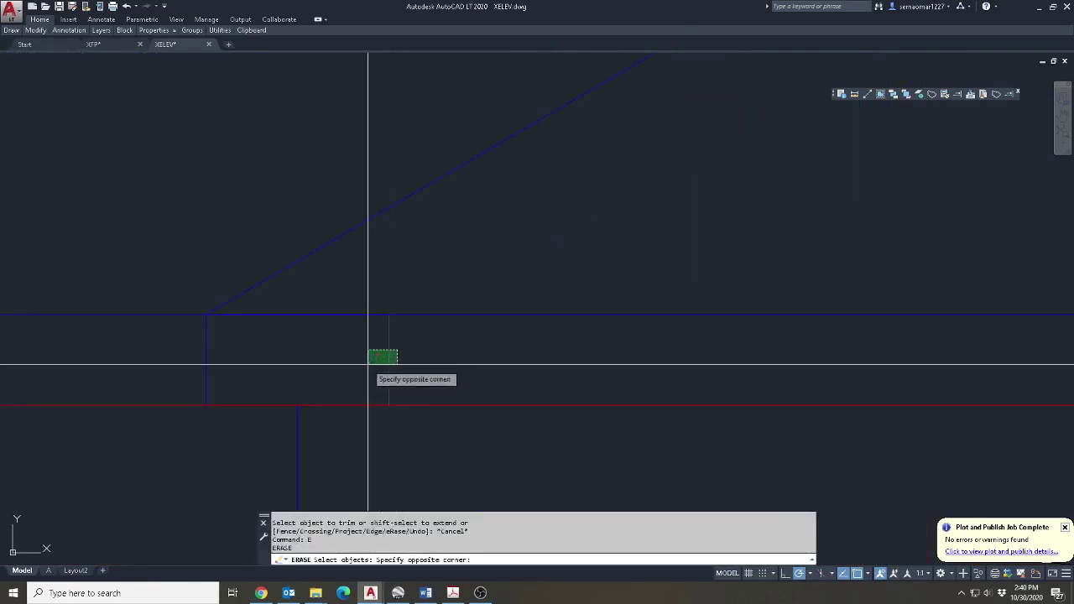
click(367, 365)
key(Escape)
scroll(472, 254, down, 10)
scroll(562, 367, up, 4)
middle_drag(666, 437, 649, 308)
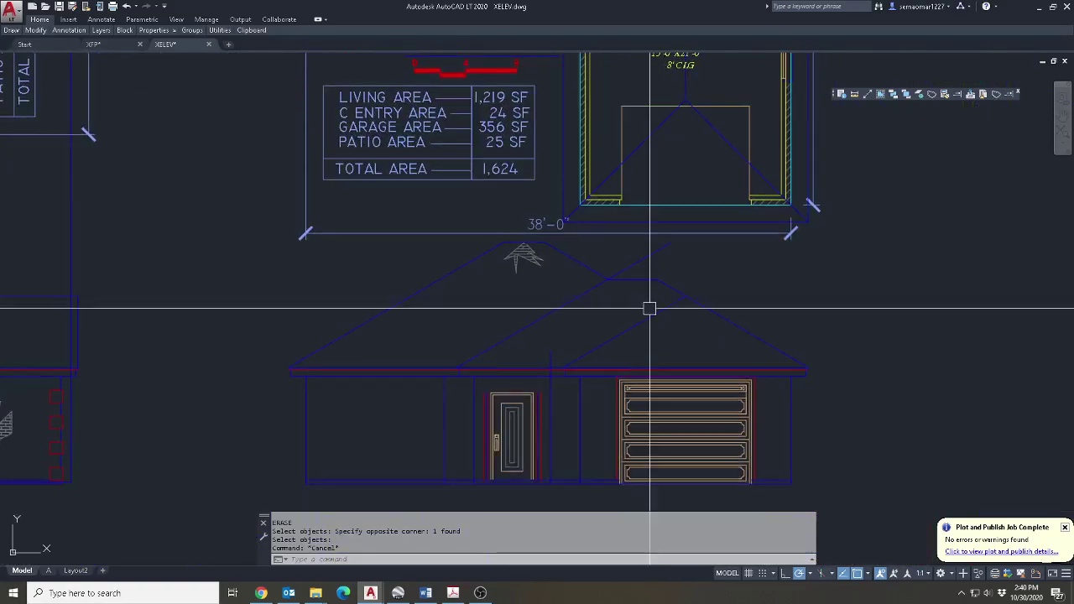
Trim the entry's right side line back to the underside of the eave.
scroll(558, 388, up, 4)
text(tr)
key(Return)
key(Return)
click(494, 317)
key(Escape)
scroll(536, 327, down, 4)
key(Escape)
key(Escape)
key(Escape)
Offset the floor line at the base of the entry and left wall upward by 7'.
scroll(504, 391, up, 4)
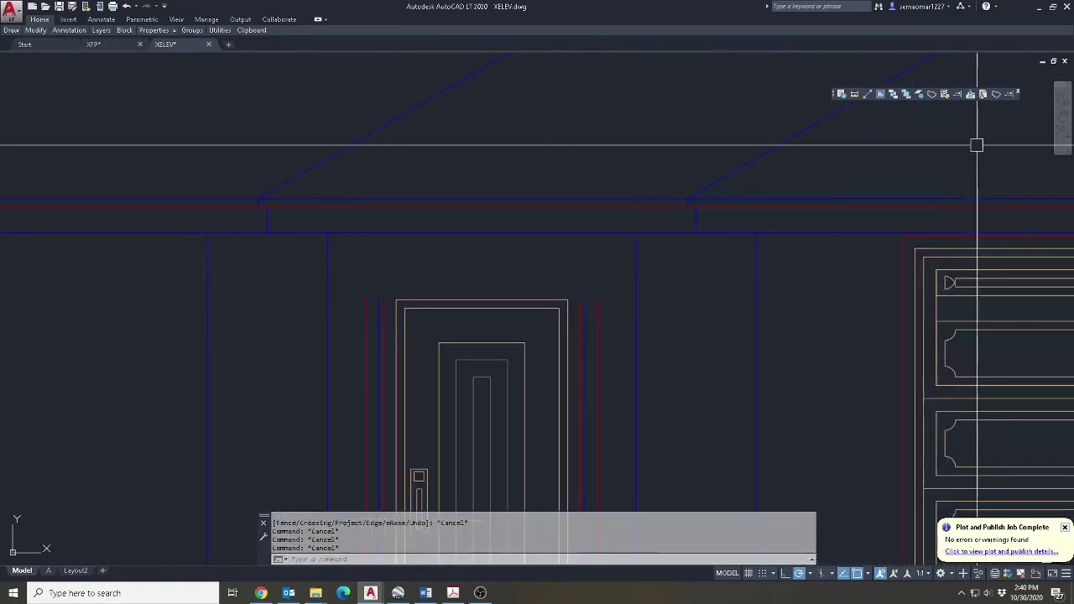
text(o)
key(Return)
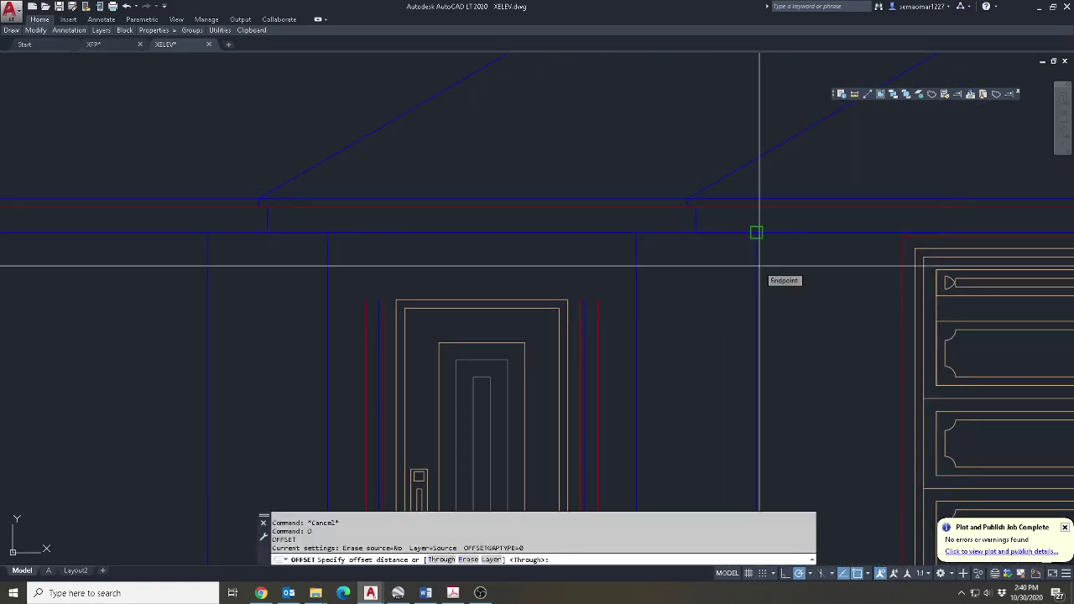
key(Return)
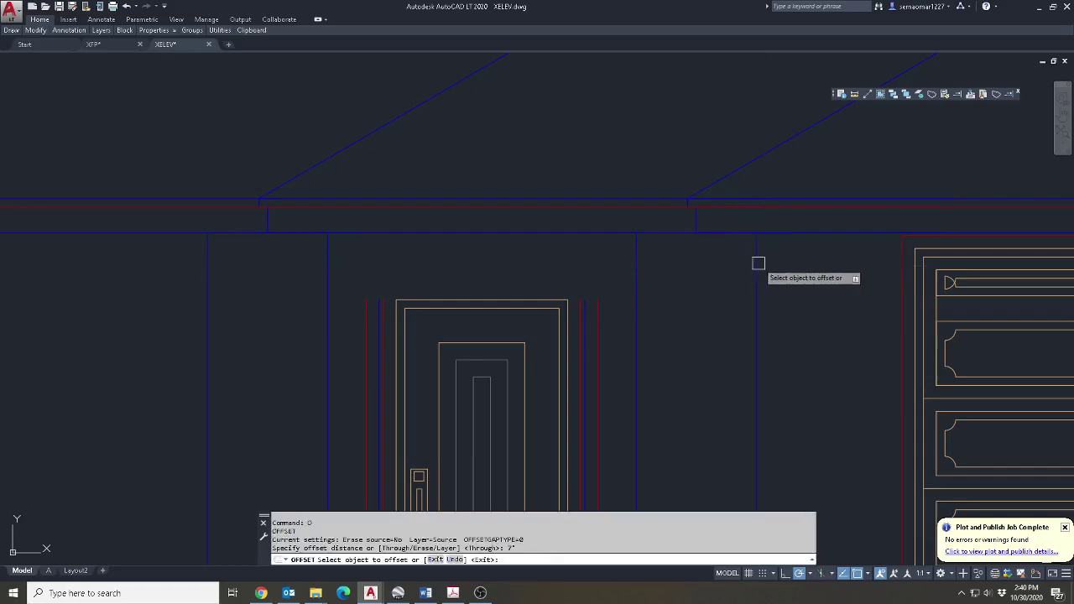
scroll(753, 264, down, 4)
scroll(724, 399, up, 2)
click(726, 412)
click(673, 252)
key(Escape)
key(Escape)
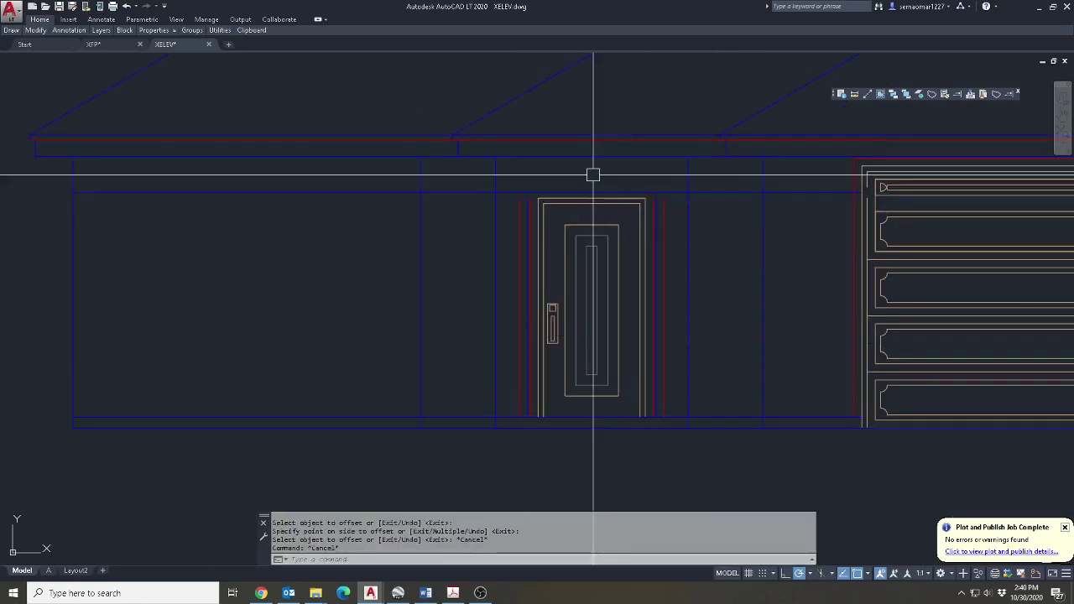
Measure down the wall line beside the garage door from the eave, and examine the covered entry on the floor plan.
middle_drag(651, 144, 622, 247)
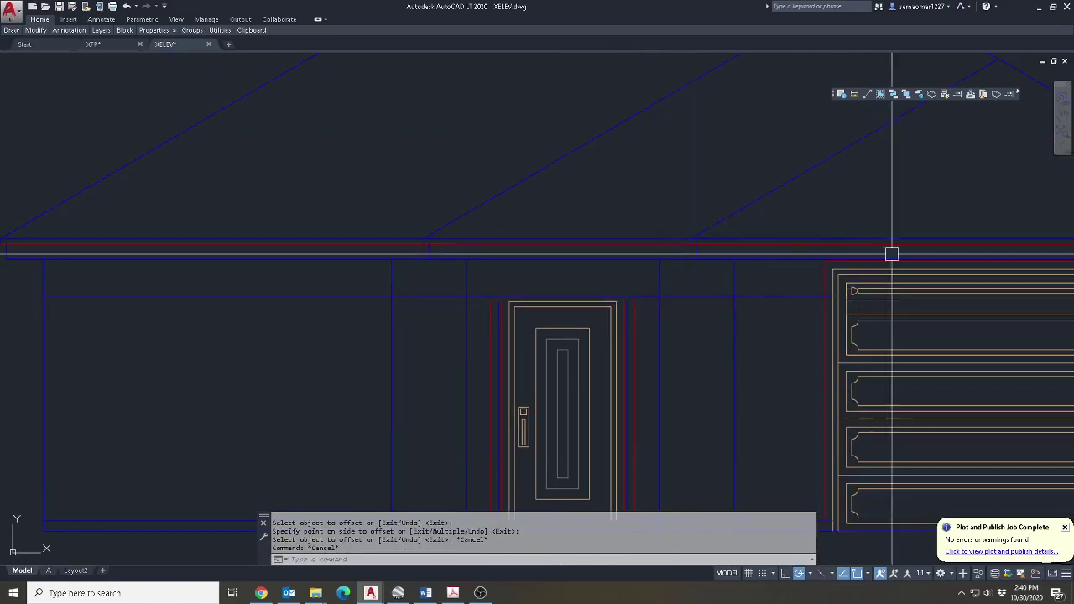
click(854, 94)
click(736, 260)
middle_drag(773, 319, 746, 159)
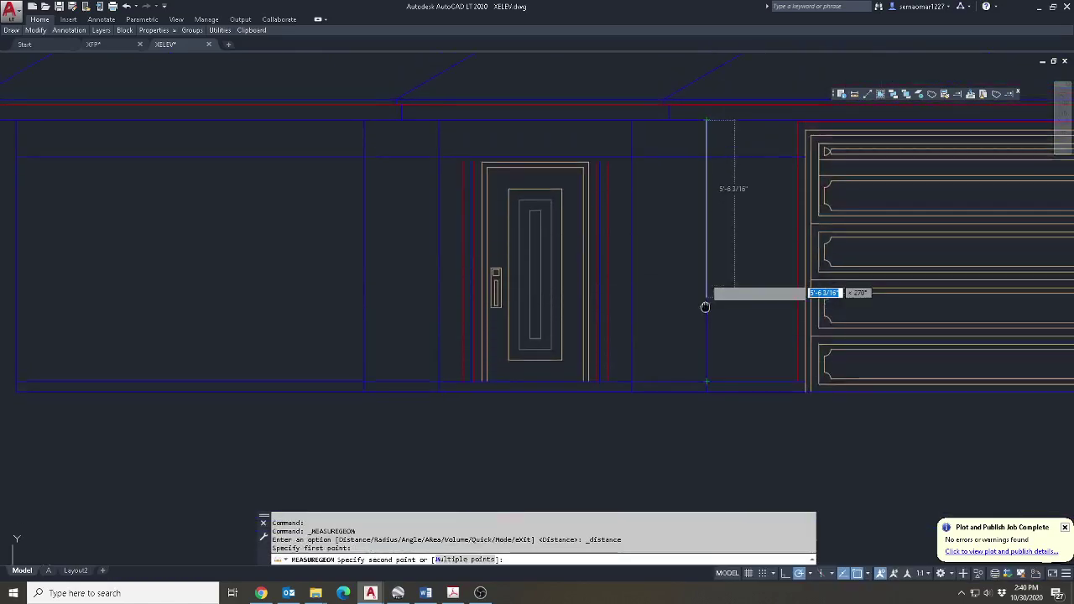
scroll(651, 336, down, 5)
middle_drag(723, 304, 701, 416)
key(Escape)
scroll(593, 122, up, 2)
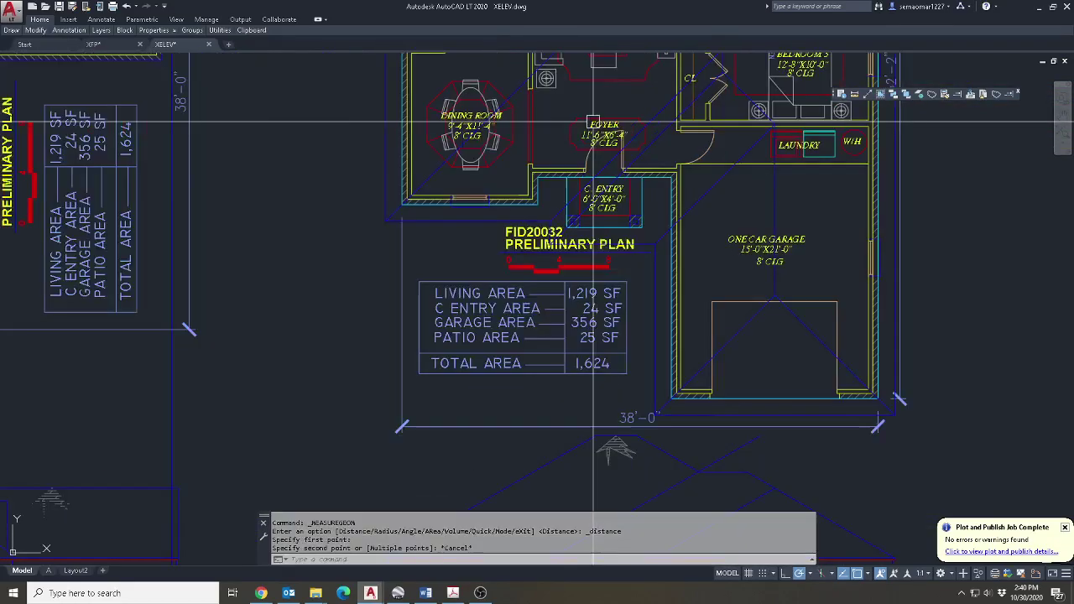
scroll(593, 130, down, 5)
key(Escape)
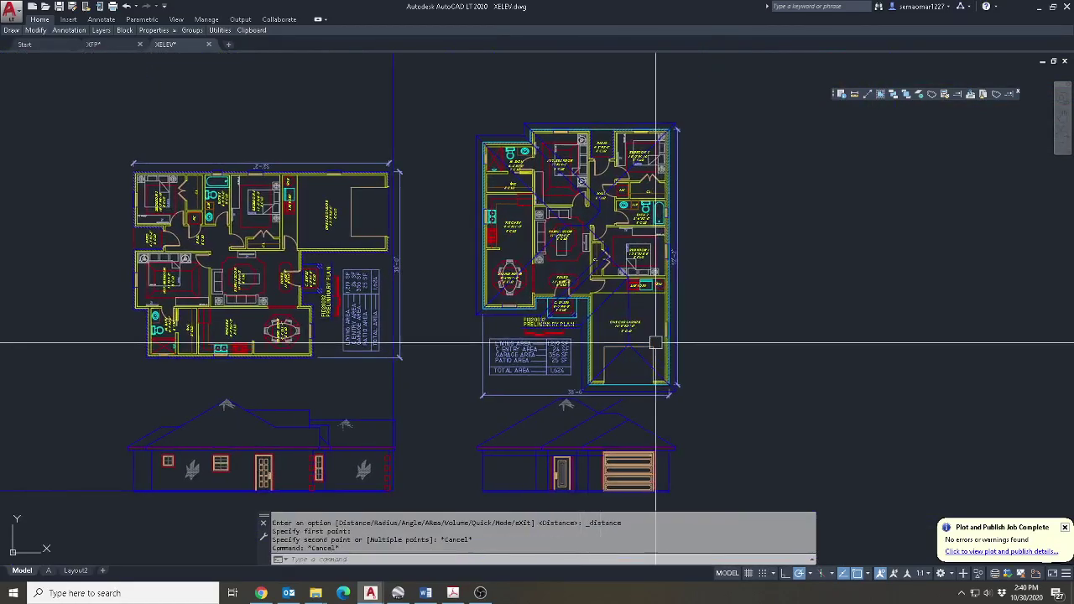
click(290, 559)
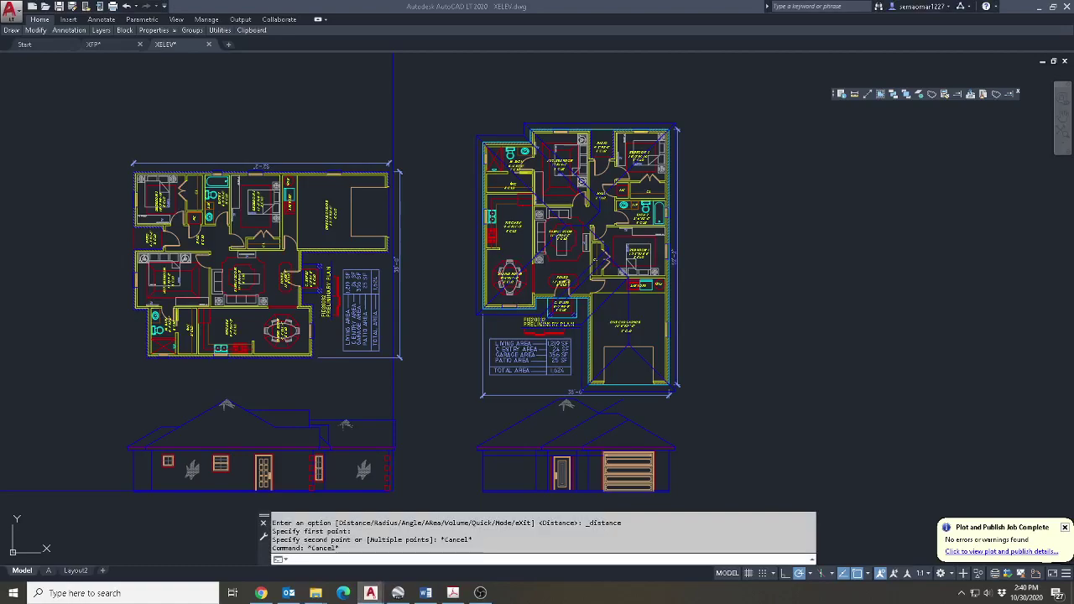
key(ctrl+o)
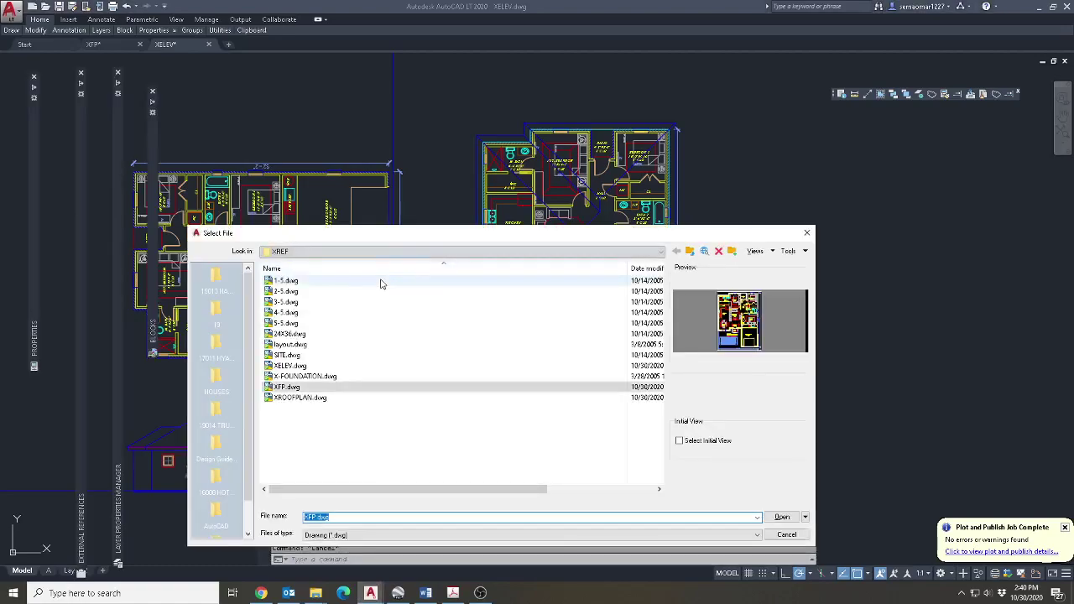
click(324, 250)
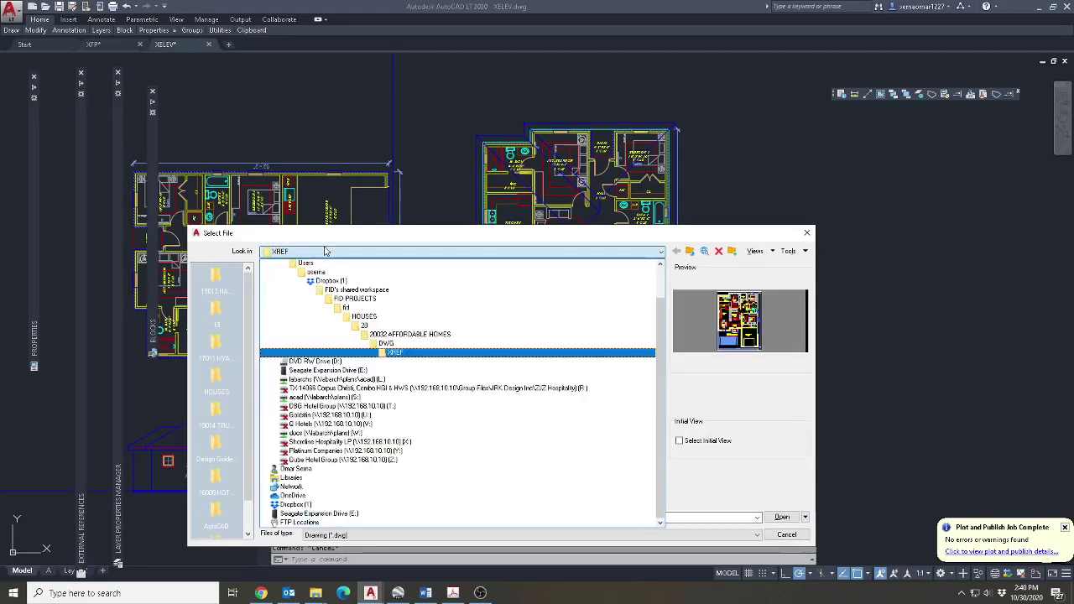
key(Escape)
key(Escape)
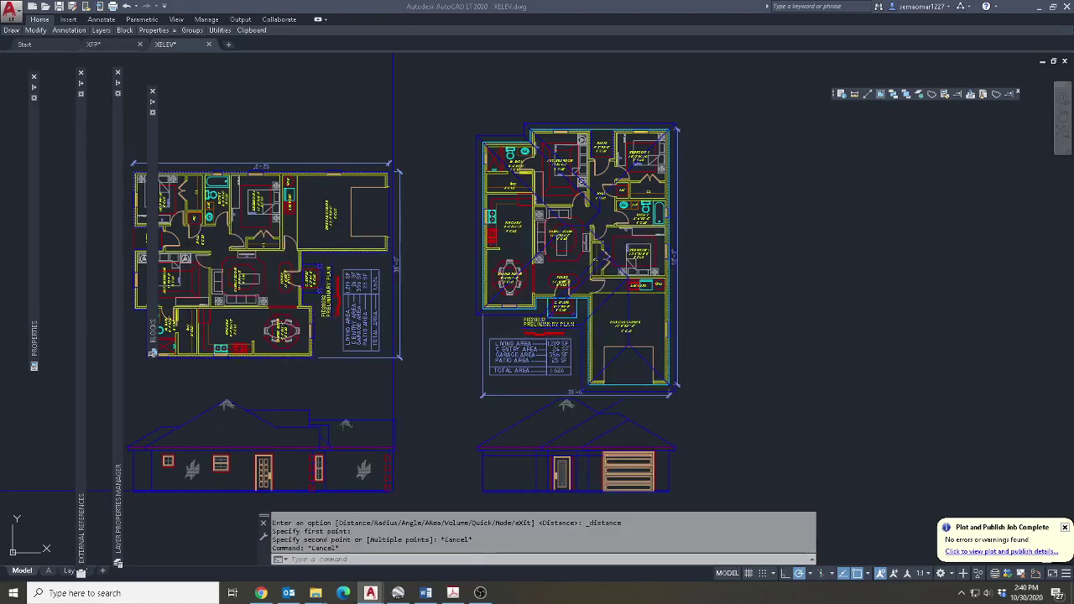
key(ctrl+o)
key(Escape)
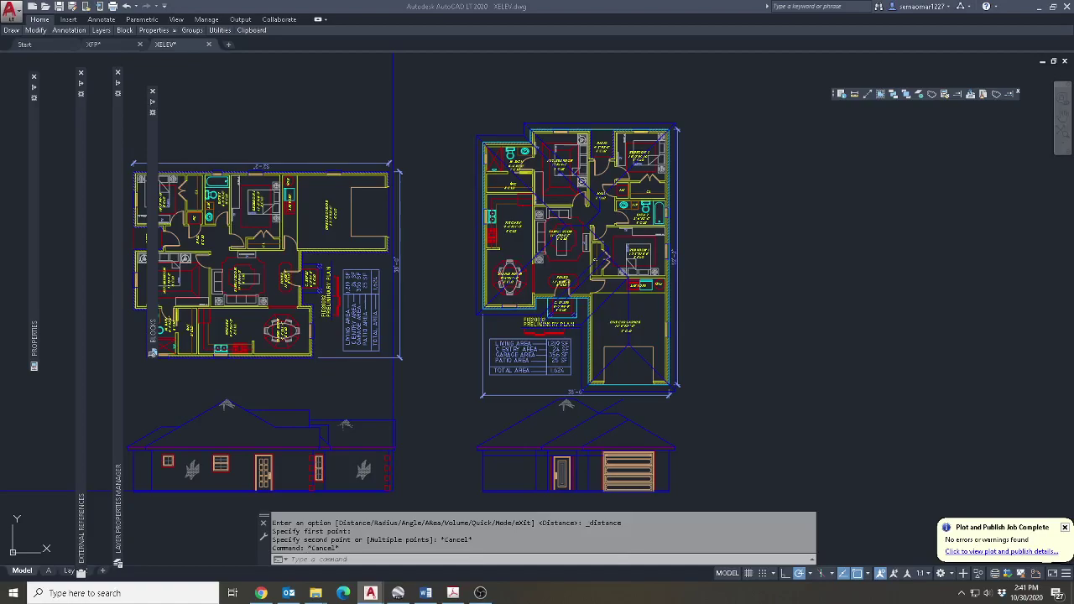
key(Escape)
Open the referenced floor plan XFP.dwg from the attached plan and show its model space.
scroll(587, 318, up, 3)
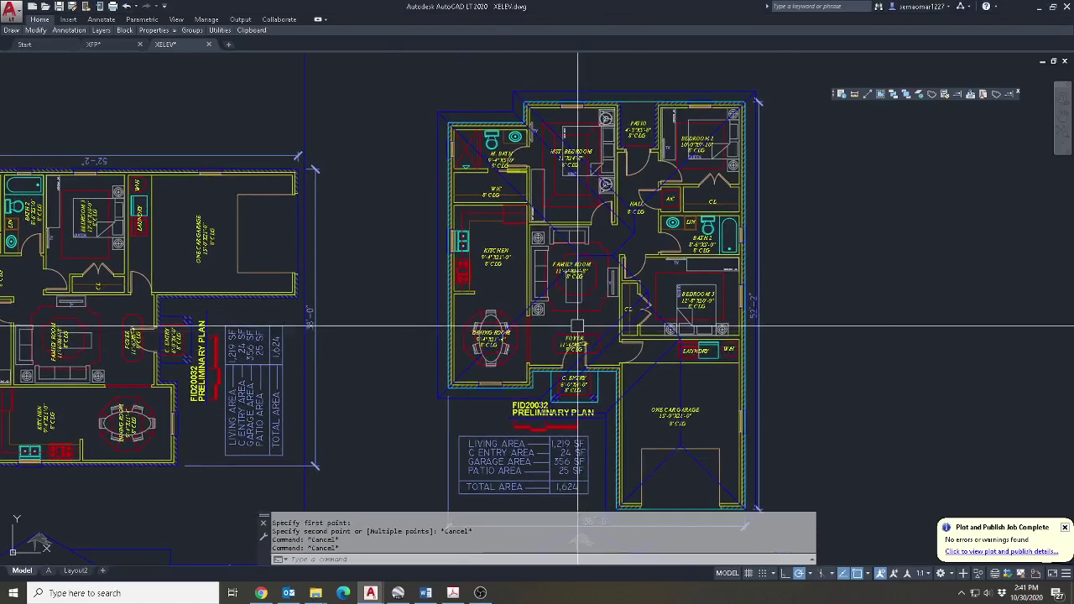
double_click(577, 327)
key(Escape)
click(579, 294)
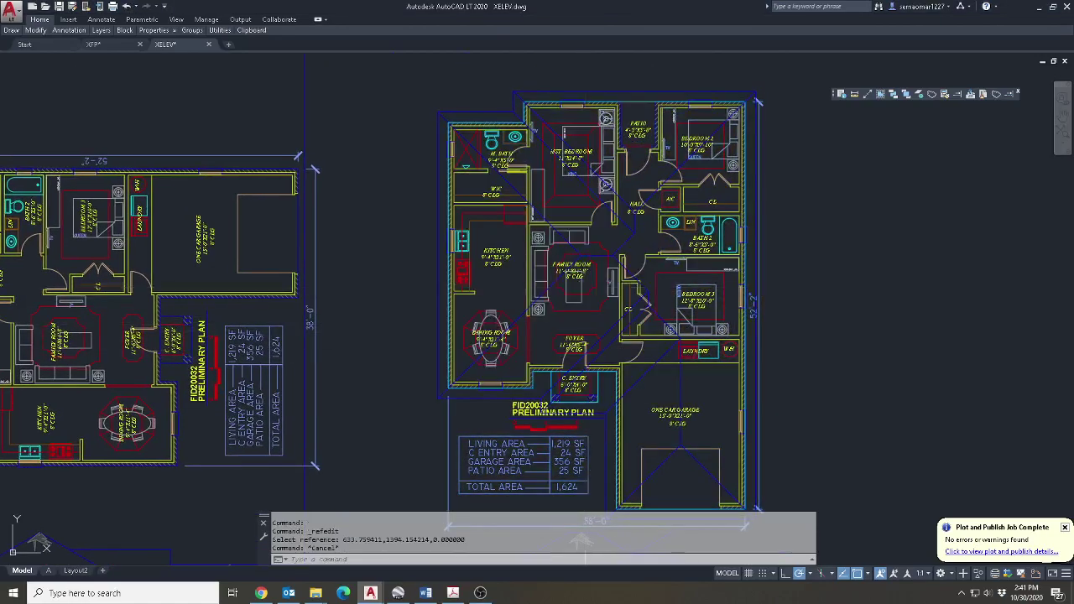
right_click(586, 266)
click(628, 315)
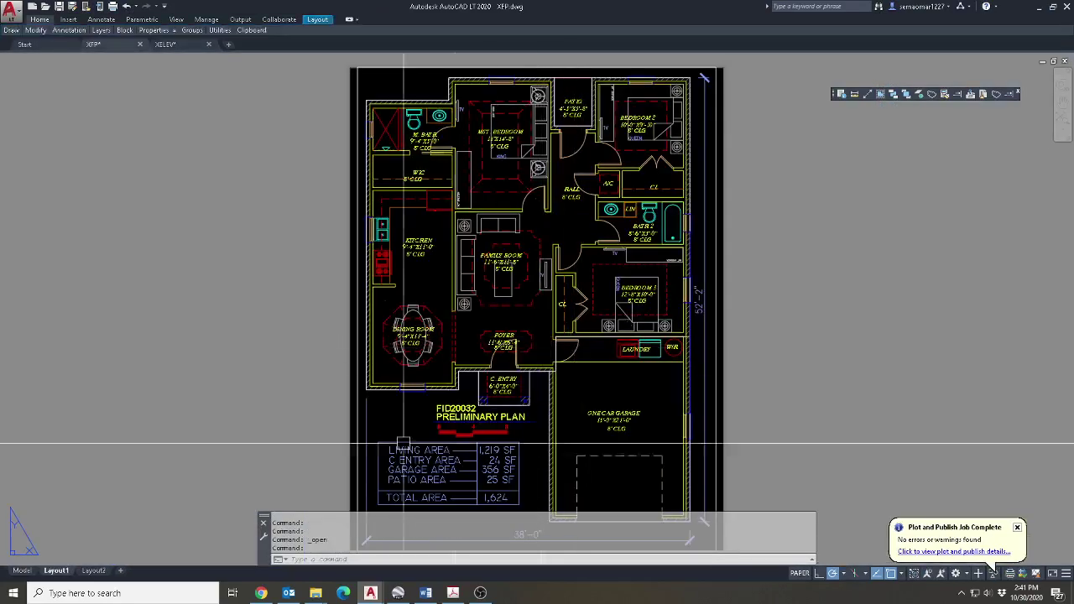
click(21, 570)
Change the C. ENTRY label's ceiling height to 9' CLG.
scroll(439, 367, up, 5)
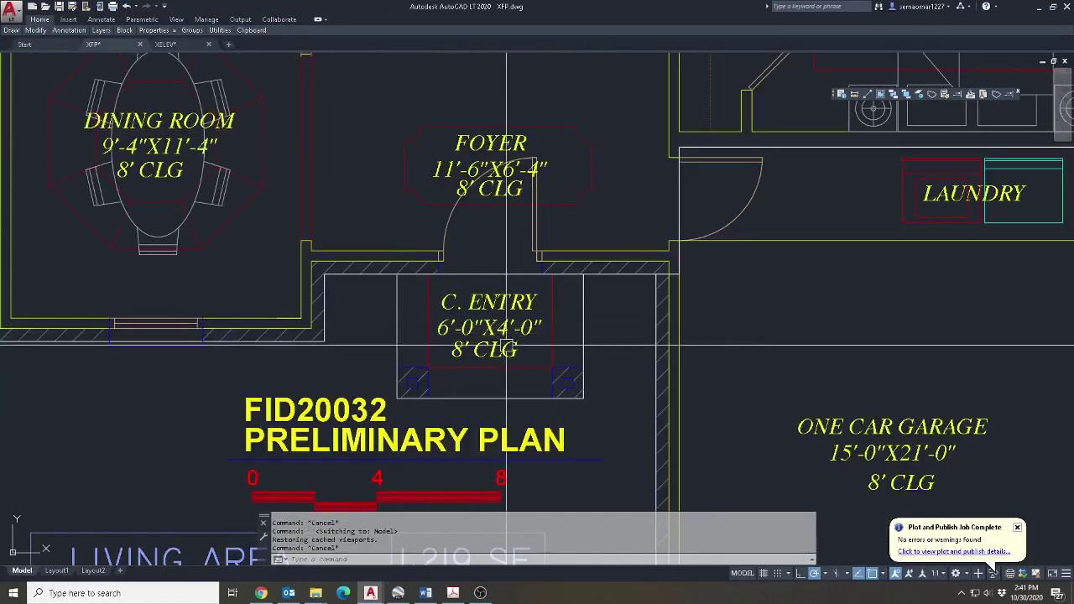
text(ed)
key(Return)
scroll(576, 366, up, 2)
click(402, 352)
scroll(419, 346, up, 3)
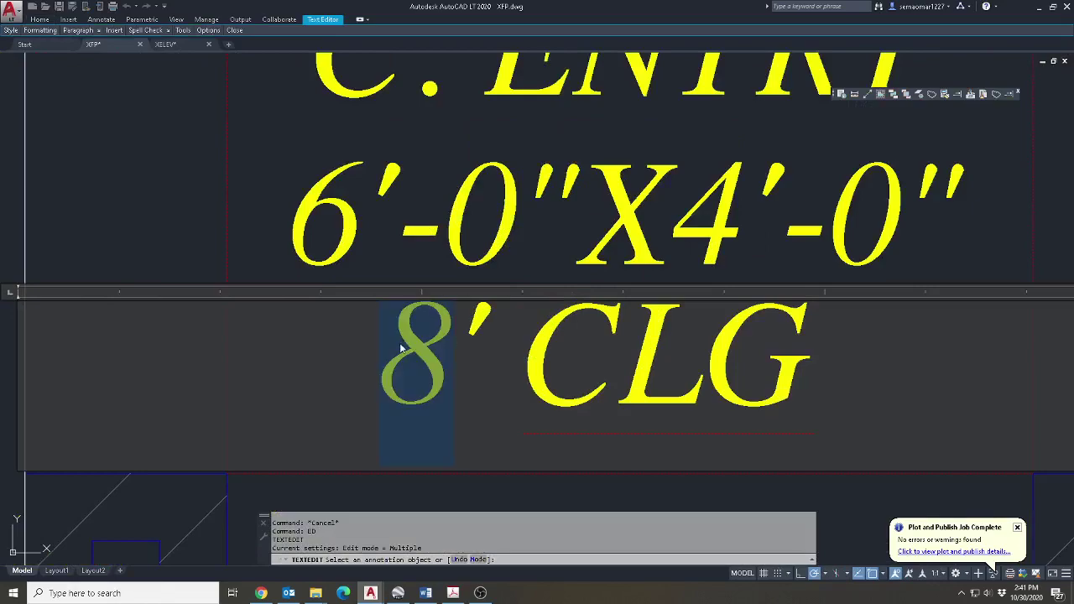
text(9)
scroll(402, 348, down, 5)
click(527, 240)
Change the FOYER label's ceiling height to 9' CLG.
scroll(528, 240, up, 4)
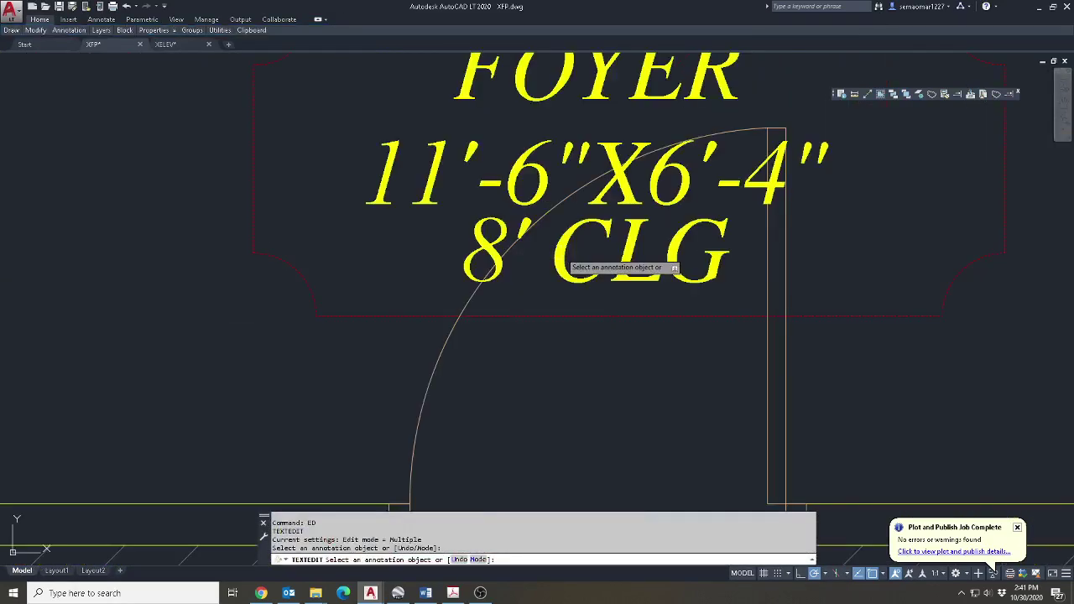
scroll(647, 232, up, 3)
click(485, 256)
drag(484, 256, 419, 252)
text(9)
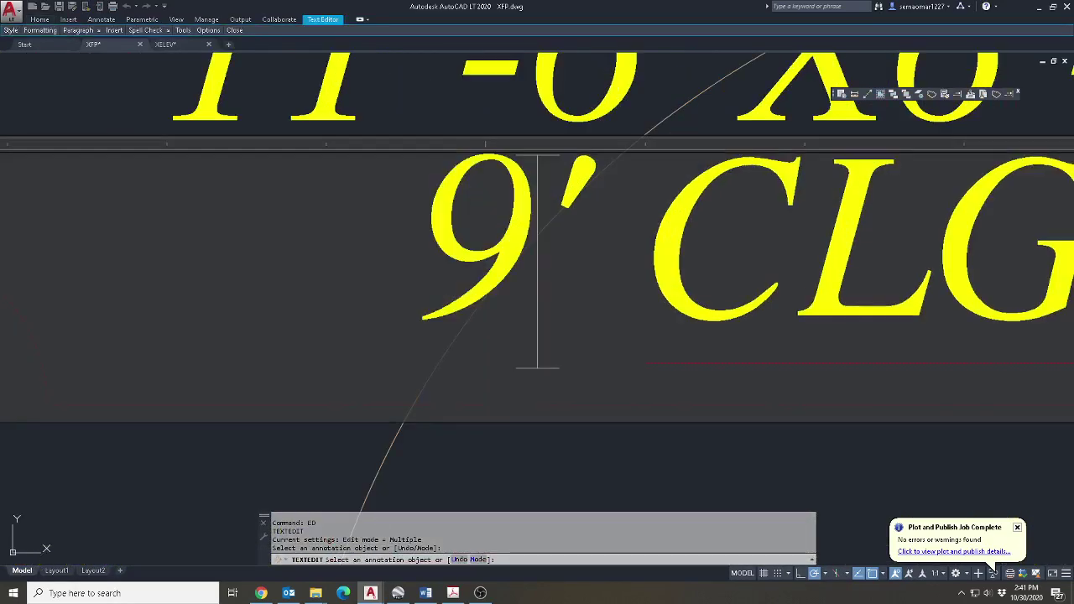
Change the DINING ROOM label's ceiling height to 9' CLG.
scroll(471, 381, down, 5)
click(394, 369)
scroll(301, 342, up, 3)
click(189, 331)
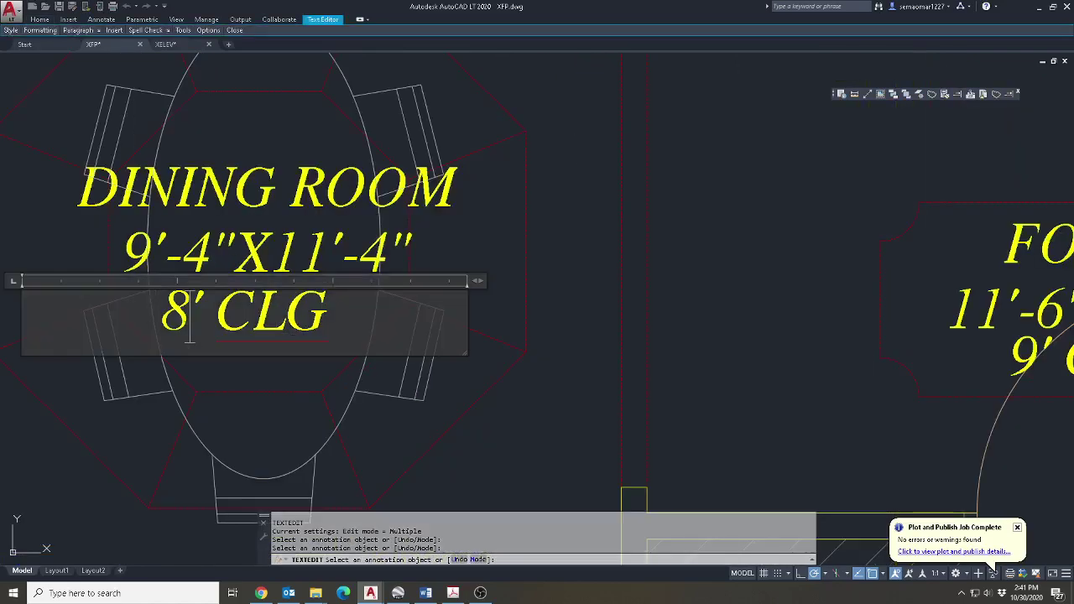
scroll(574, 447, down, 5)
click(506, 250)
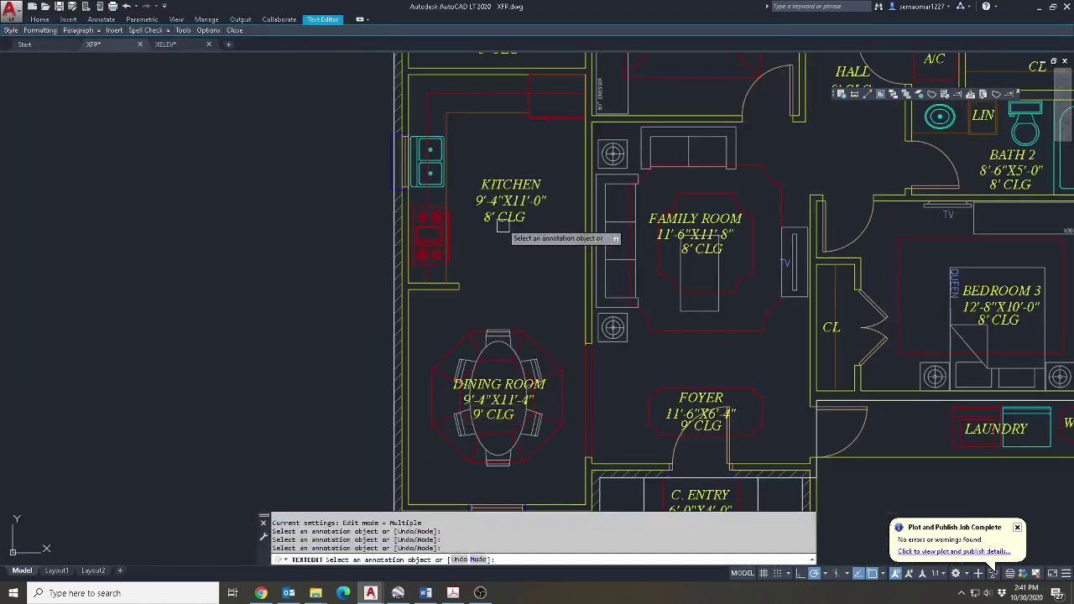
Change the KITCHEN label's ceiling height to 9' CLG.
click(494, 220)
scroll(494, 221, up, 6)
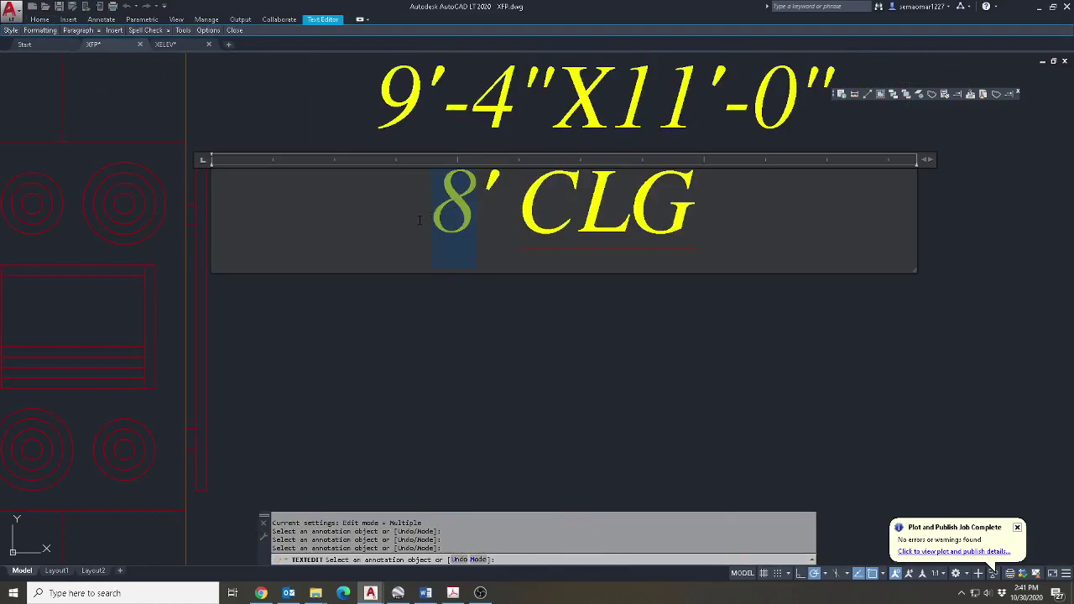
scroll(419, 289, down, 2)
key(BackSpace)
text(9)
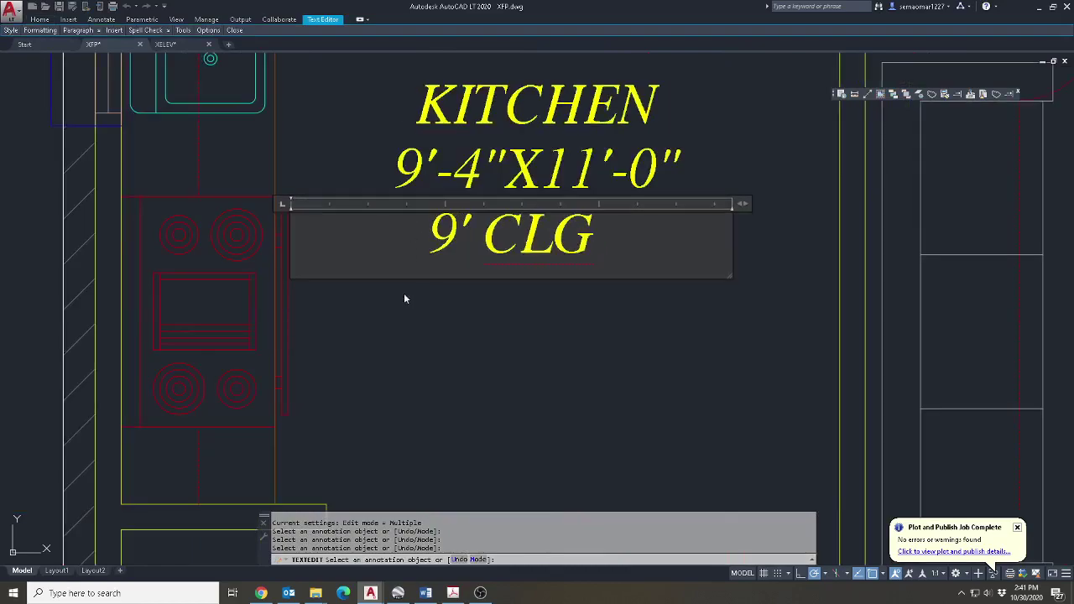
scroll(422, 293, down, 5)
click(627, 342)
Change the FAMILY ROOM label's ceiling height to 9' CLG.
scroll(628, 343, up, 8)
double_click(427, 365)
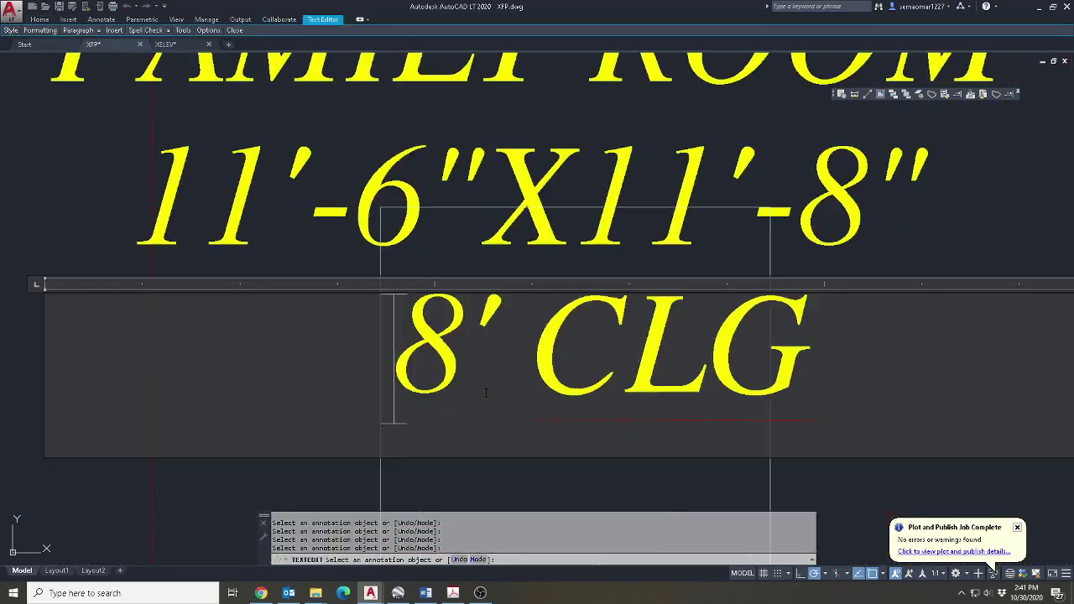
text(9)
scroll(421, 365, down, 8)
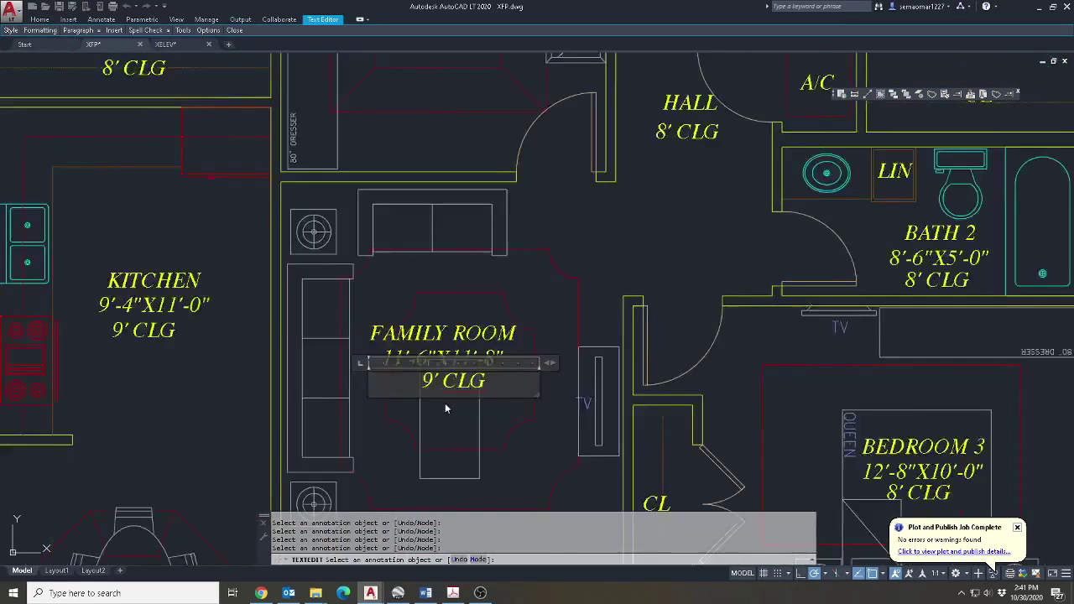
click(668, 339)
Change the BEDROOM 3 label's ceiling height to 9' CLG.
scroll(667, 339, up, 8)
click(588, 334)
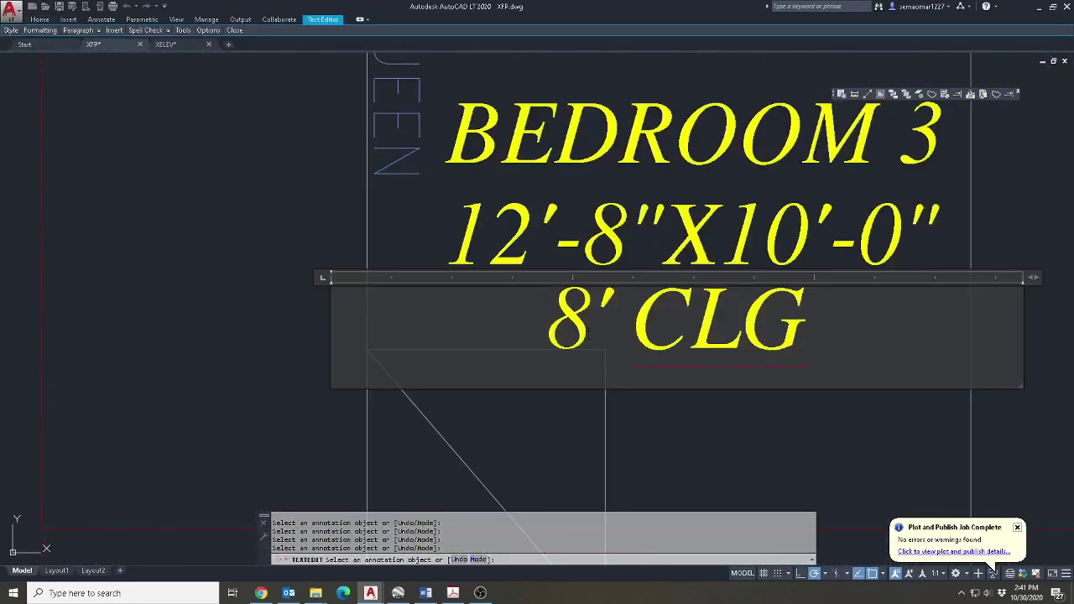
text(9)
scroll(551, 325, down, 8)
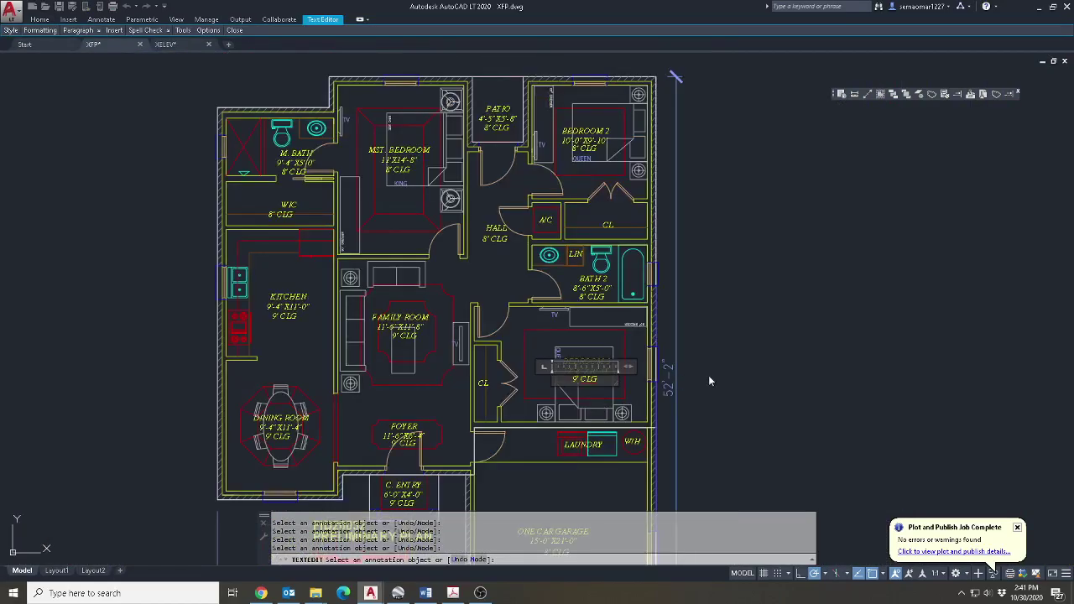
click(726, 412)
Change the ONE CAR GARAGE label's ceiling height to 9' CLG.
scroll(590, 333, up, 3)
scroll(591, 333, up, 5)
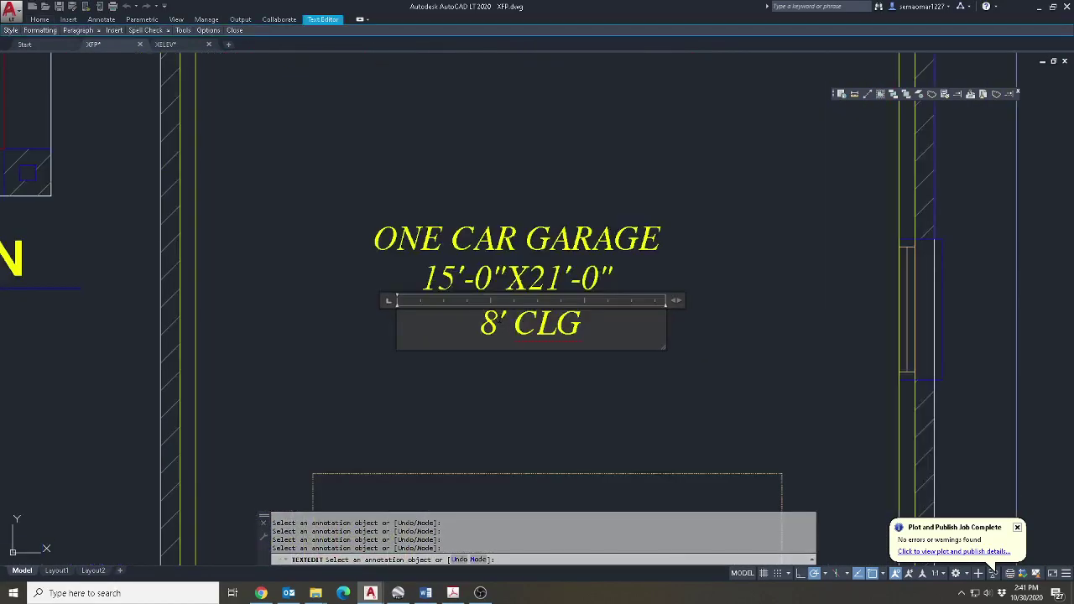
click(591, 333)
scroll(472, 326, down, 8)
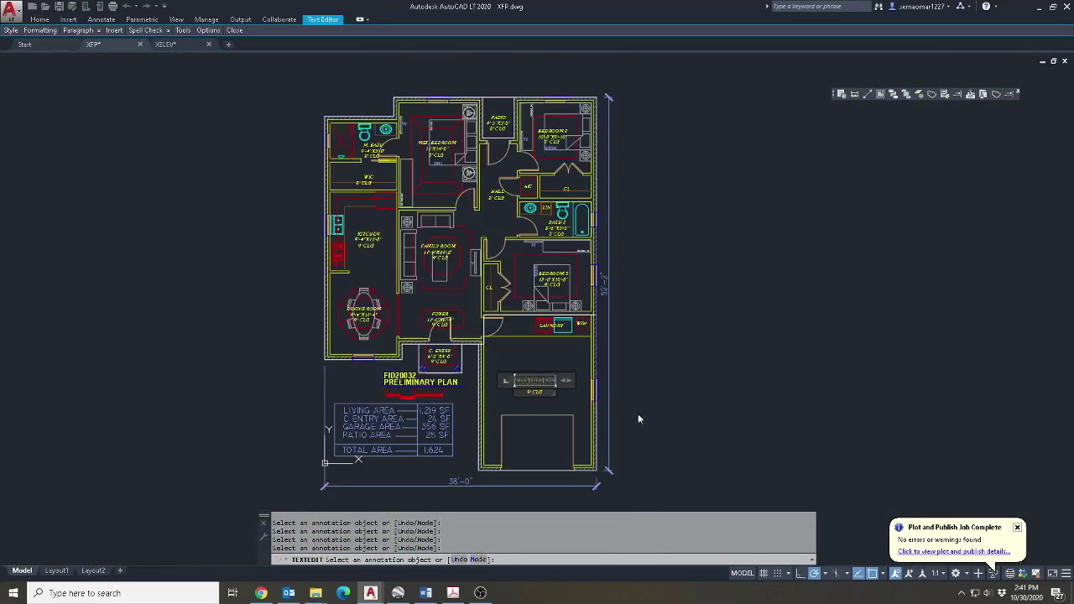
click(635, 249)
Change the BATH 2 label's ceiling height to 9' CLG.
scroll(532, 294, up, 6)
scroll(587, 319, up, 4)
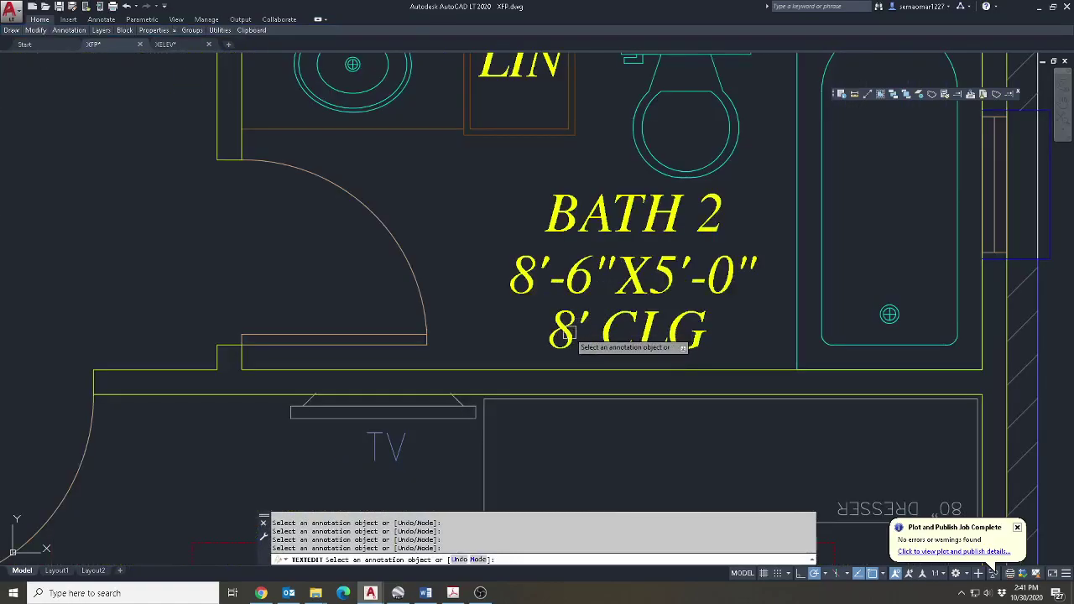
click(571, 326)
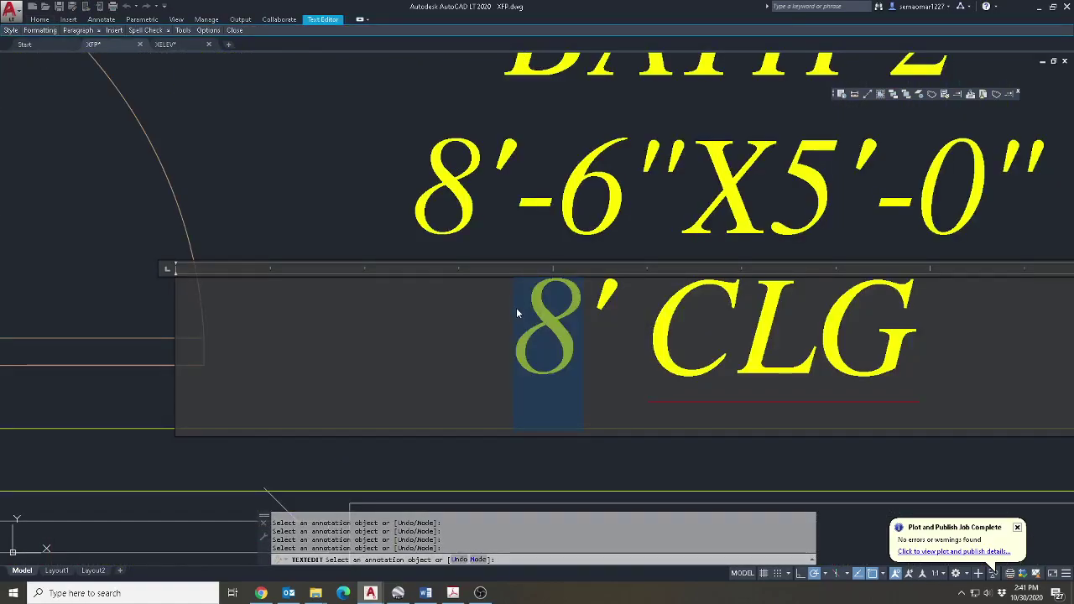
text(9)
scroll(582, 336, down, 8)
click(697, 304)
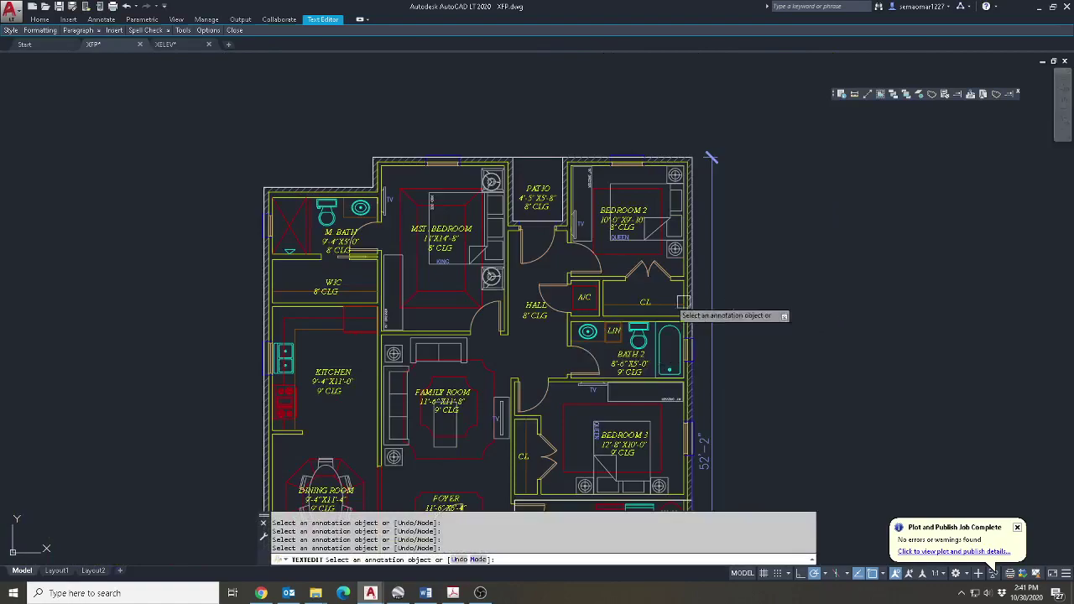
Change the HALL label's ceiling height to 9' CLG.
scroll(533, 316, up, 6)
click(544, 394)
key(shift+Right)
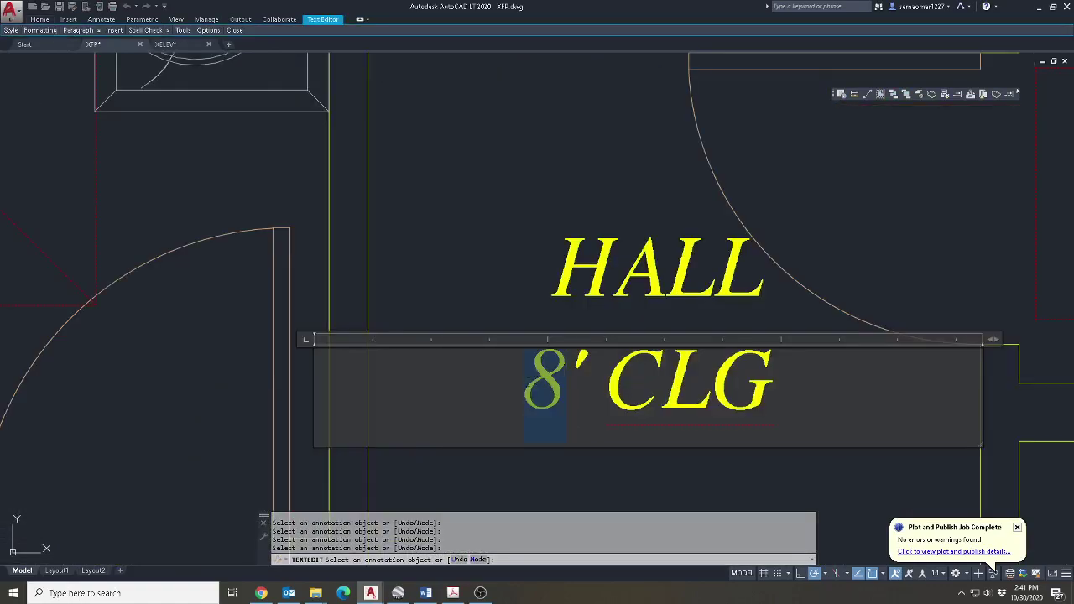
scroll(540, 369, down, 8)
click(706, 307)
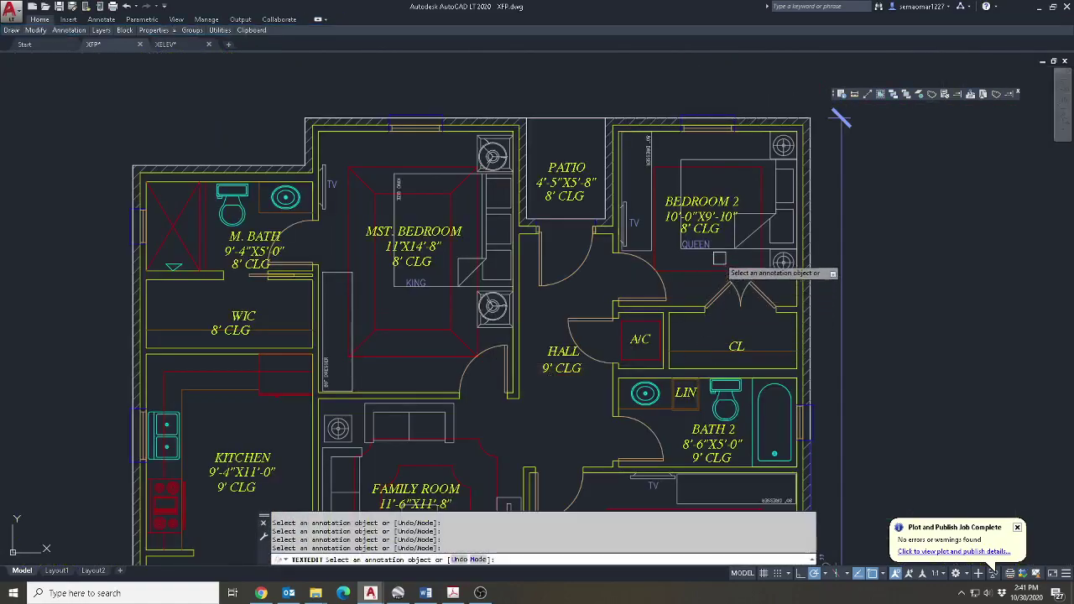
Change the BEDROOM 2 label's ceiling height to 9' CLG.
scroll(711, 243, up, 4)
click(689, 220)
scroll(675, 218, up, 4)
text(9)
scroll(588, 310, down, 8)
click(500, 265)
Change the PATIO label's ceiling height to 9' CLG.
scroll(500, 265, up, 5)
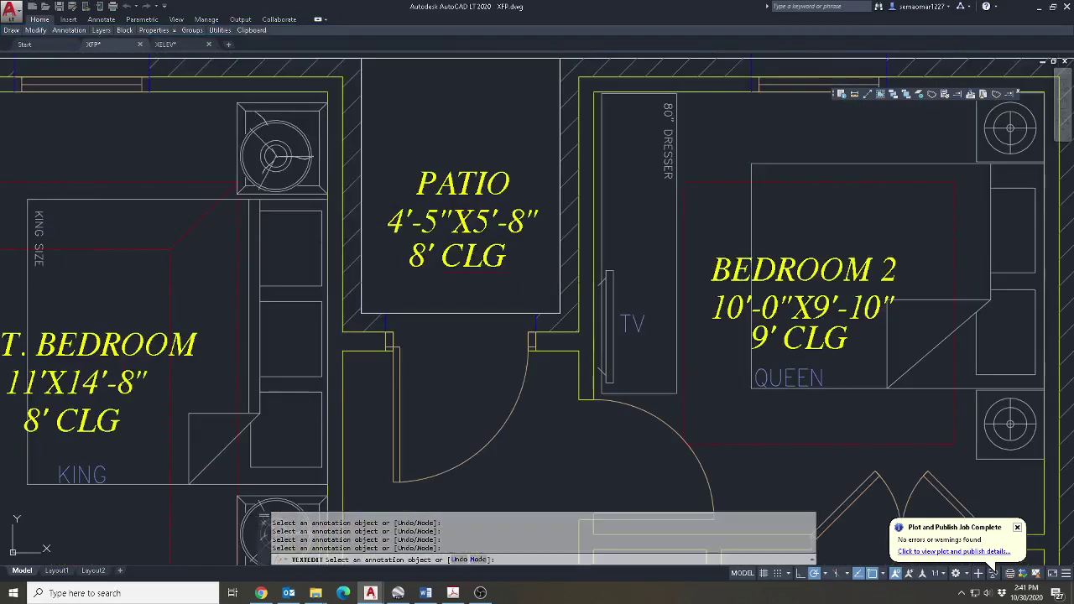
click(425, 257)
scroll(424, 260, up, 5)
scroll(388, 253, down, 8)
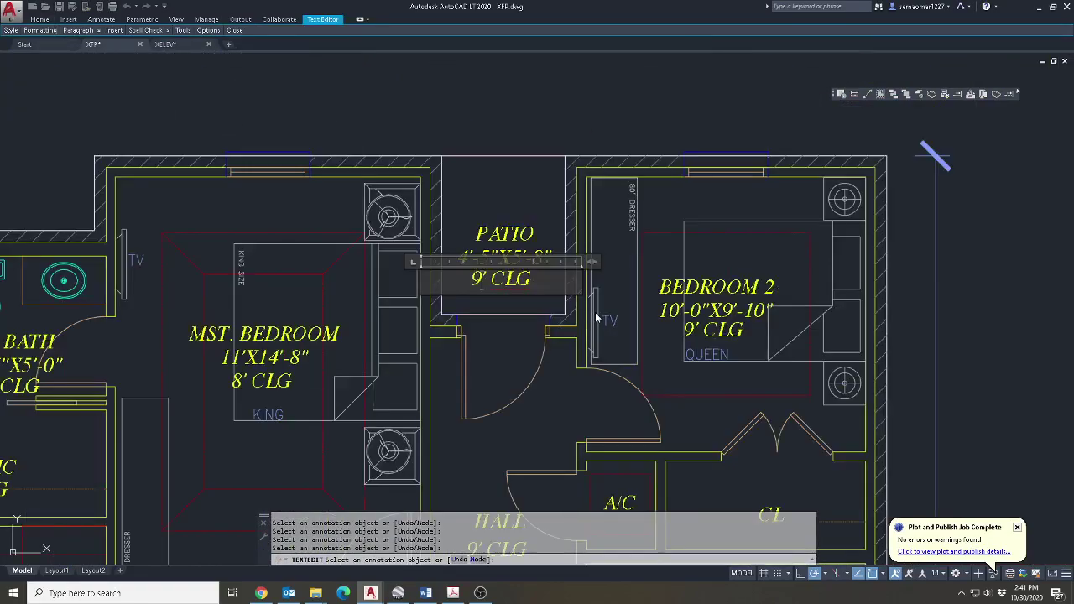
Change the ceiling heights in the MST. BEDROOM and M. BATH labels to 9' CLG.
click(236, 386)
scroll(237, 386, up, 5)
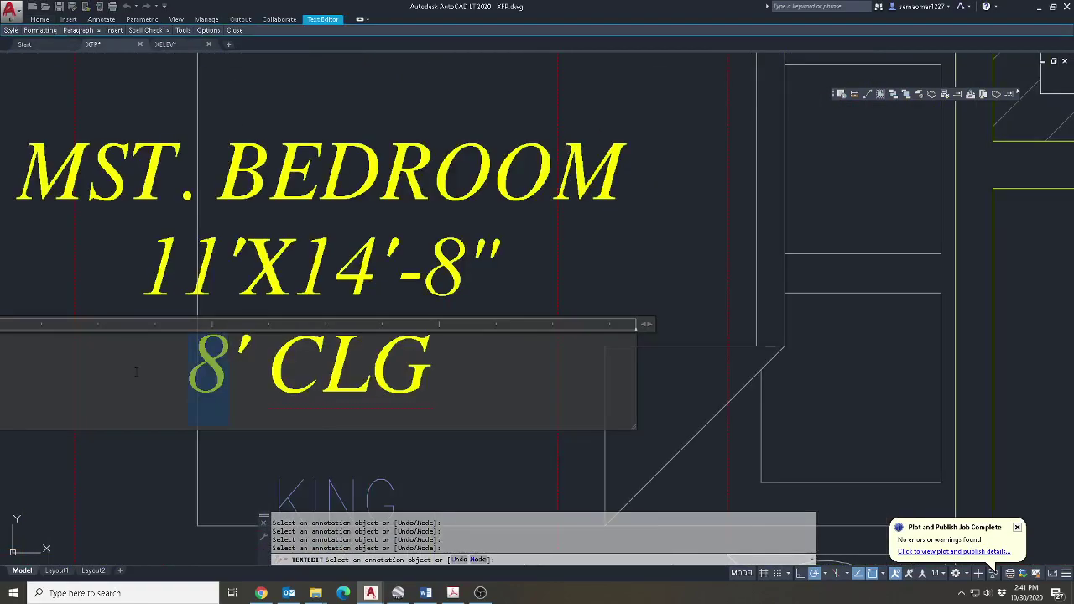
scroll(335, 369, down, 8)
click(168, 376)
scroll(168, 376, up, 5)
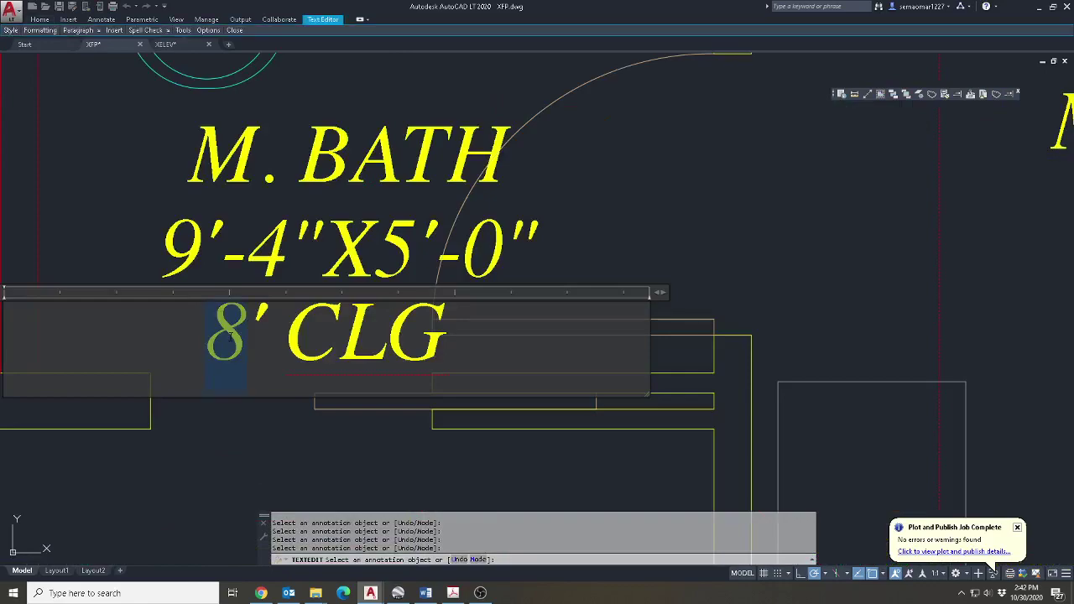
scroll(370, 352, down, 8)
click(348, 410)
Change the WIC label's ceiling height to 9' CLG.
scroll(349, 411, up, 4)
click(353, 411)
scroll(353, 412, up, 4)
drag(361, 406, 330, 393)
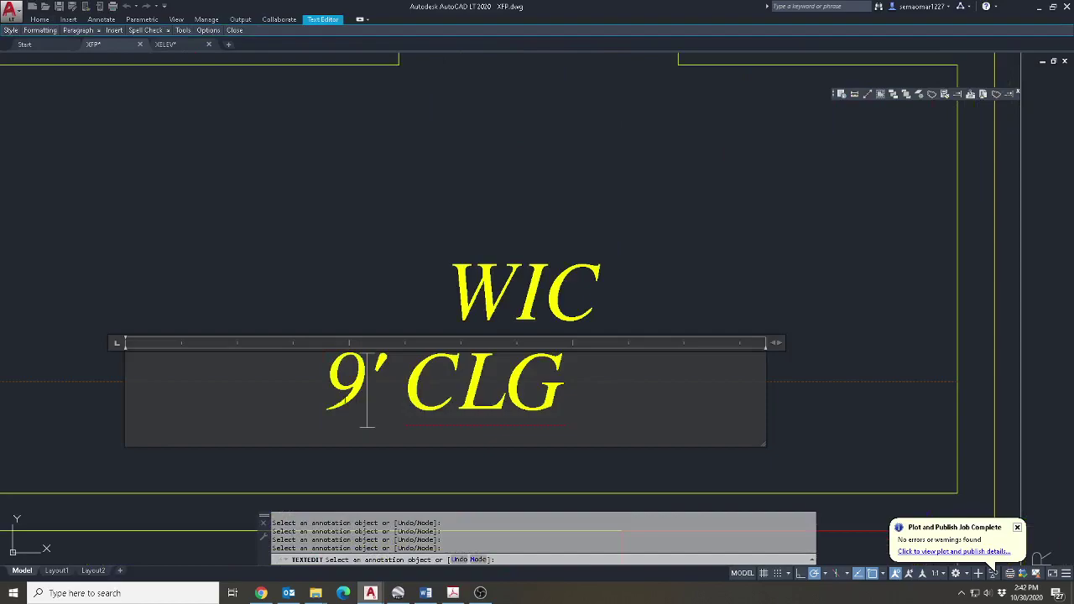
click(865, 308)
key(Escape)
Move the WIC room name up and to the left so it sits centred over its ceiling note.
text(m)
key(space)
click(535, 302)
key(space)
click(762, 271)
click(681, 193)
key(Escape)
Move the WIC's 9' CLG note straight up, close beneath the room name and clear of the shelf line.
text(m)
click(553, 377)
key(space)
click(733, 288)
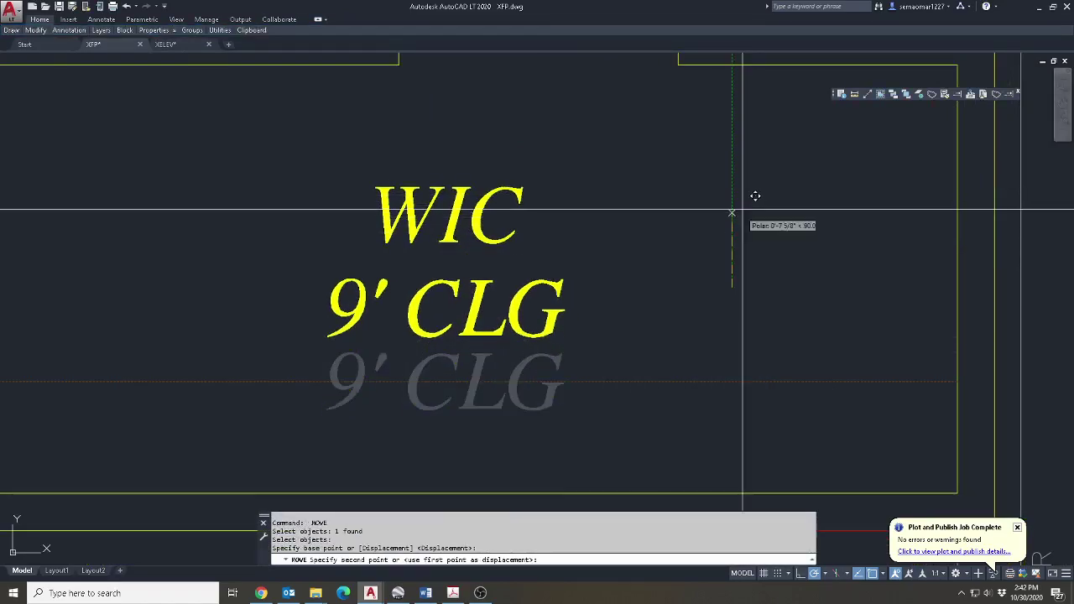
click(734, 203)
scroll(698, 226, down, 5)
scroll(755, 268, down, 5)
scroll(721, 305, up, 5)
key(Escape)
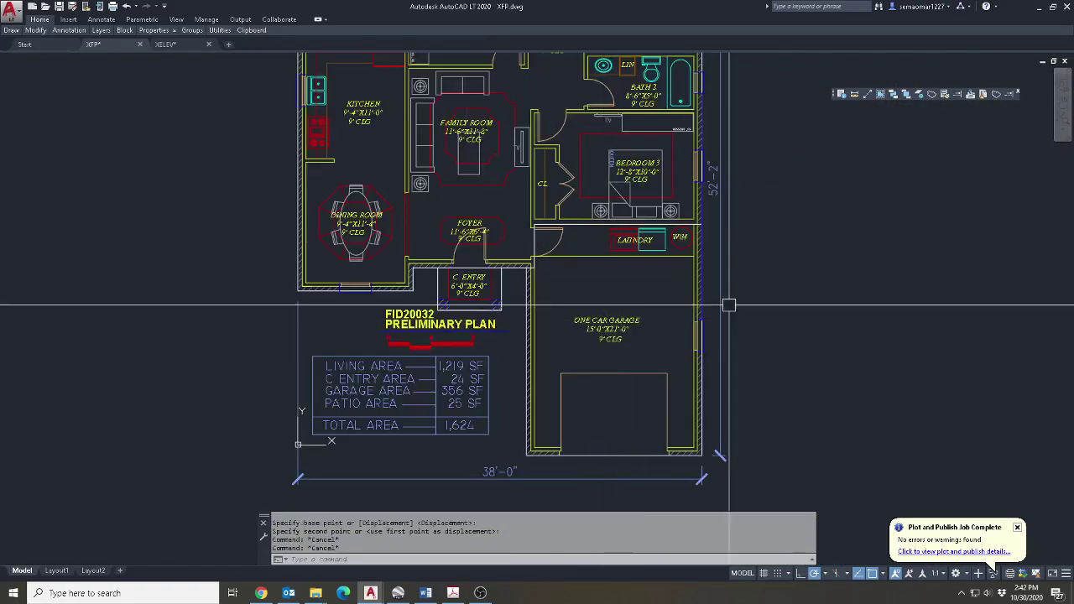
Plot Layout1 with DWG To PDF as FID20032 PRELIMINARY FLOOR PLAN 10-30-20.pdf, close the PDF, and save XFP.dwg.
middle_drag(721, 304, 722, 383)
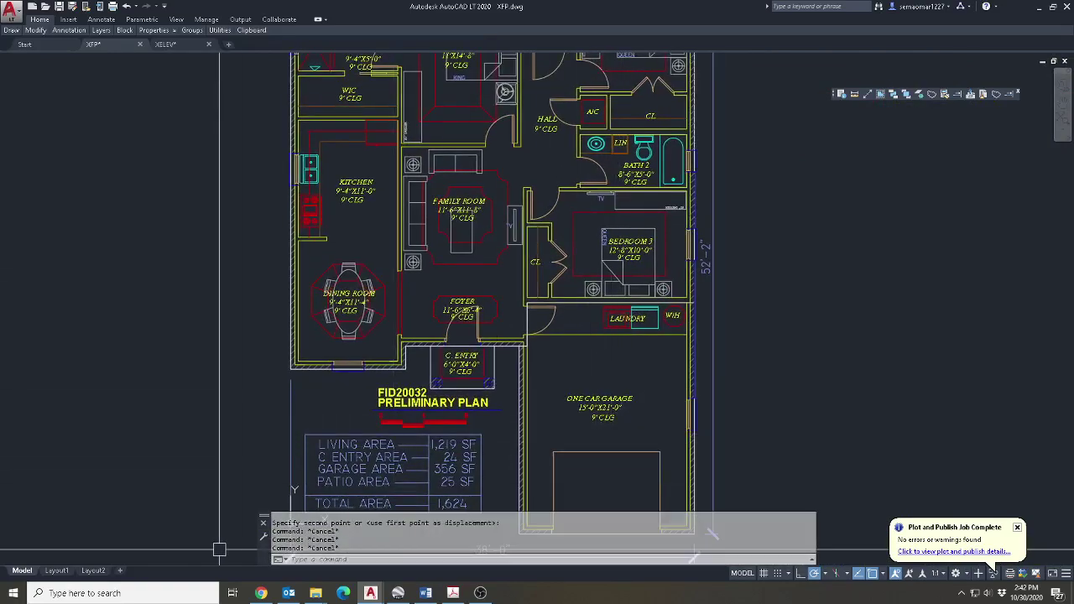
click(56, 569)
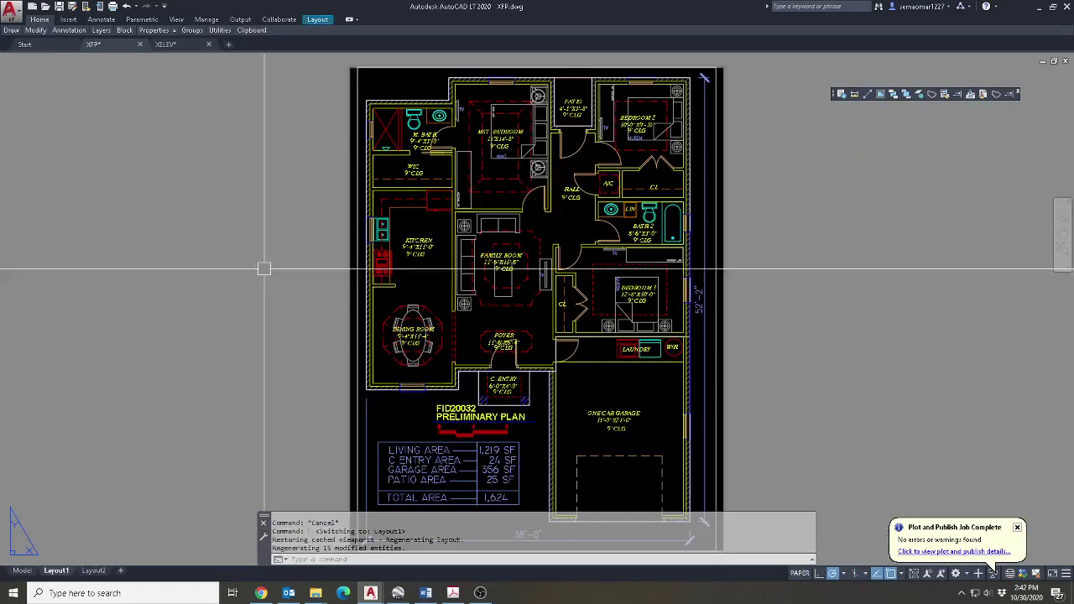
click(113, 6)
click(662, 192)
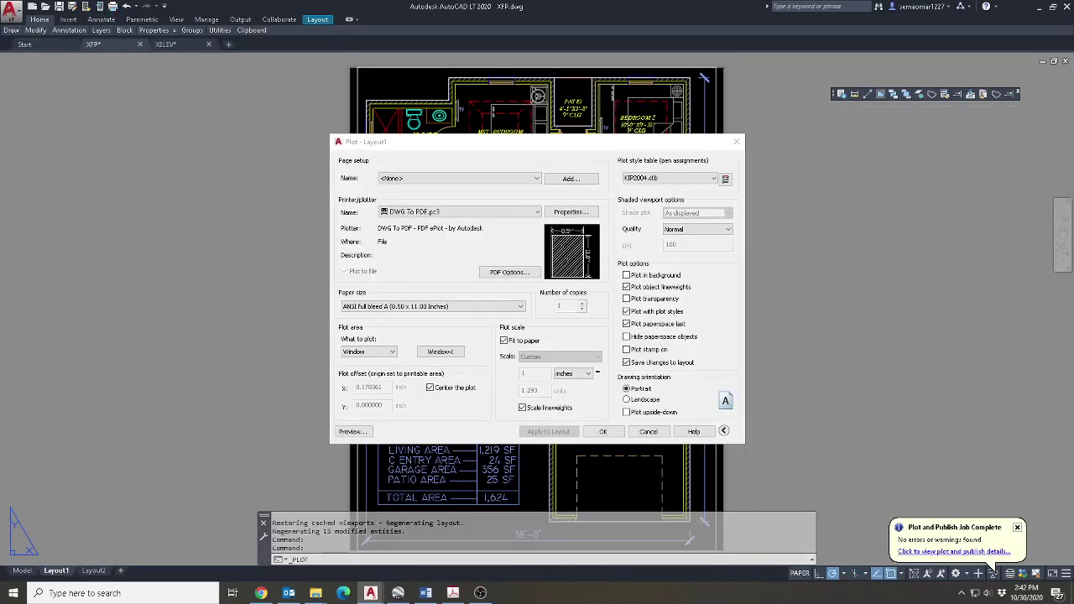
key(Return)
click(567, 309)
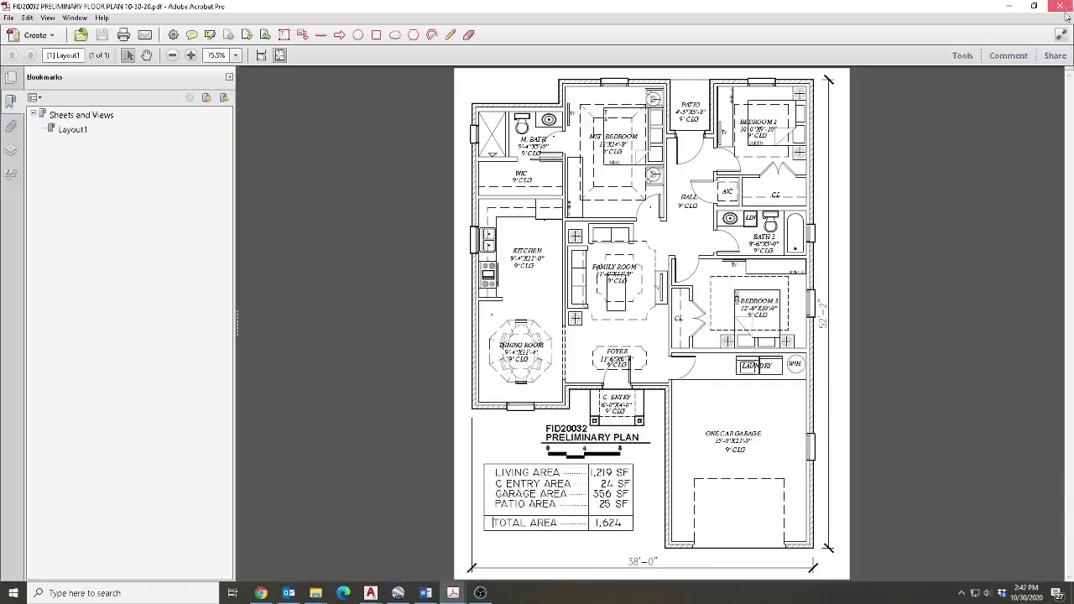
click(1067, 7)
click(58, 6)
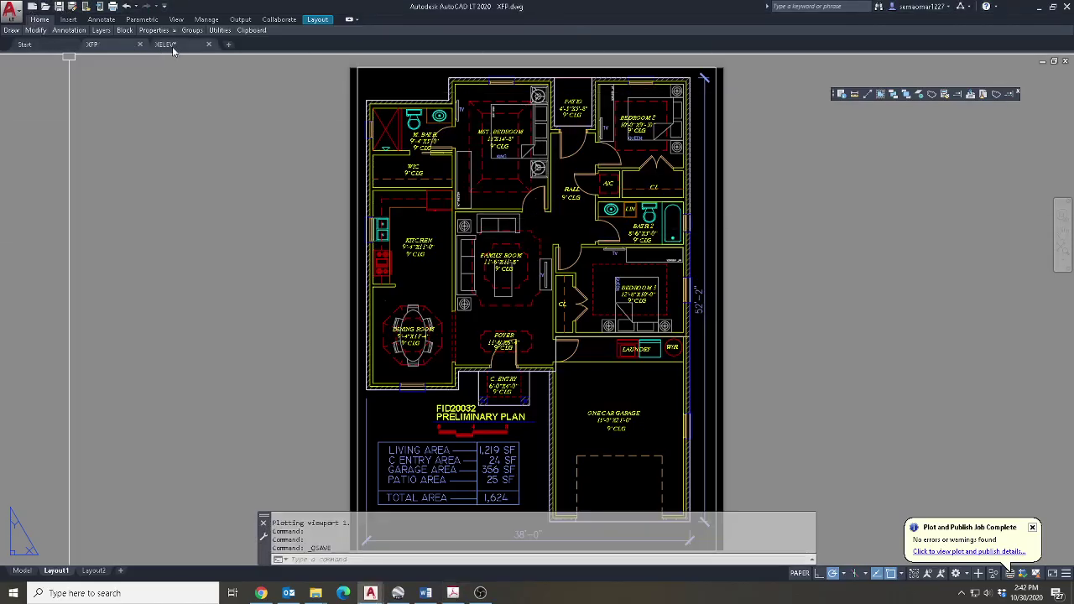
Switch to XELEV.dwg and offset the front elevation's base line 8' upward, just below the eave.
click(165, 44)
middle_drag(729, 411, 745, 59)
middle_drag(636, 305, 563, 343)
scroll(537, 326, up, 4)
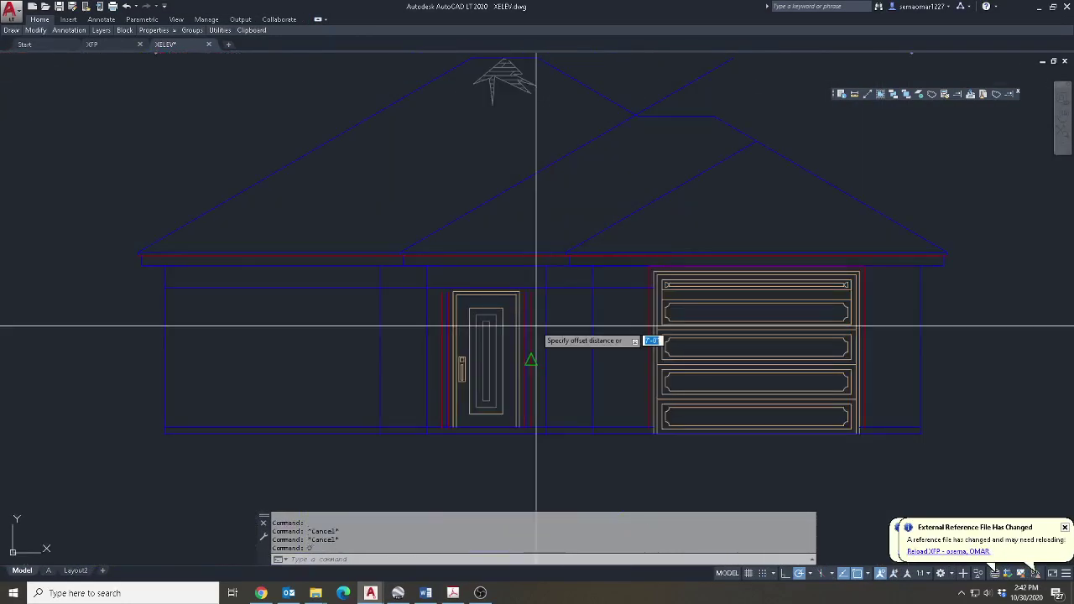
text(8')
key(Return)
scroll(561, 424, up, 3)
click(562, 437)
scroll(579, 401, down, 2)
click(580, 285)
key(Escape)
key(Escape)
key(Escape)
scroll(504, 134, up, 3)
text(tr)
key(Return)
key(Escape)
key(Escape)
Extend the vertical trim lines on both sides of the front door up to the horizontal line 8' above the base.
text(ex)
key(Return)
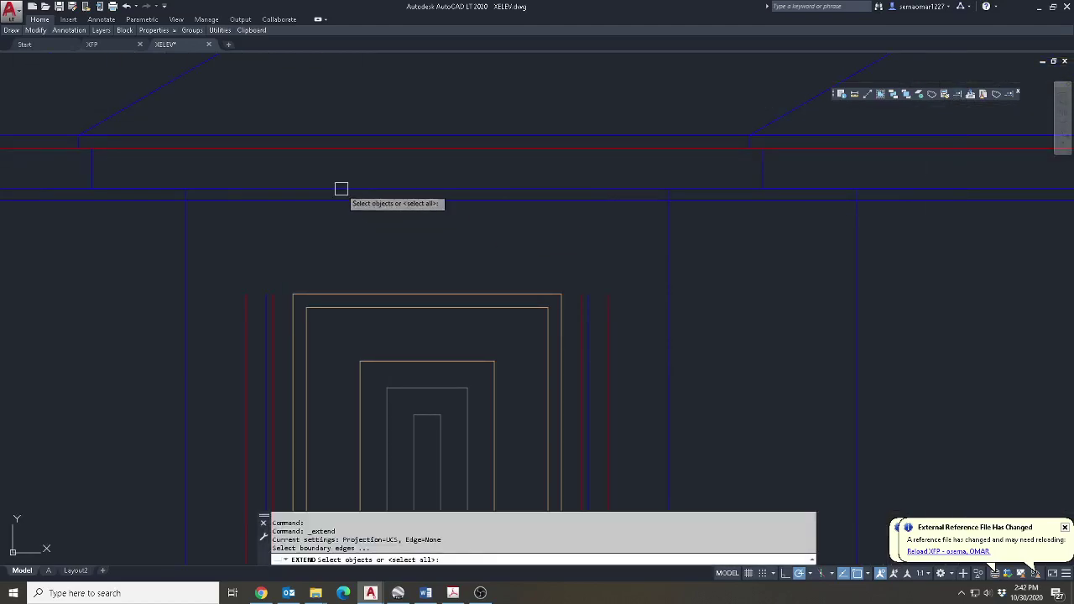
click(337, 184)
click(279, 236)
scroll(262, 306, up, 5)
key(Return)
click(316, 216)
click(266, 342)
scroll(364, 334, down, 3)
middle_drag(854, 293, 599, 355)
click(806, 305)
click(565, 441)
Extend the vertical trim lines on the front door's right side up to the underside of the eave.
middle_drag(625, 268, 613, 368)
key(Escape)
key(Escape)
scroll(570, 310, up, 4)
key(Return)
click(650, 268)
click(610, 316)
key(Return)
click(716, 369)
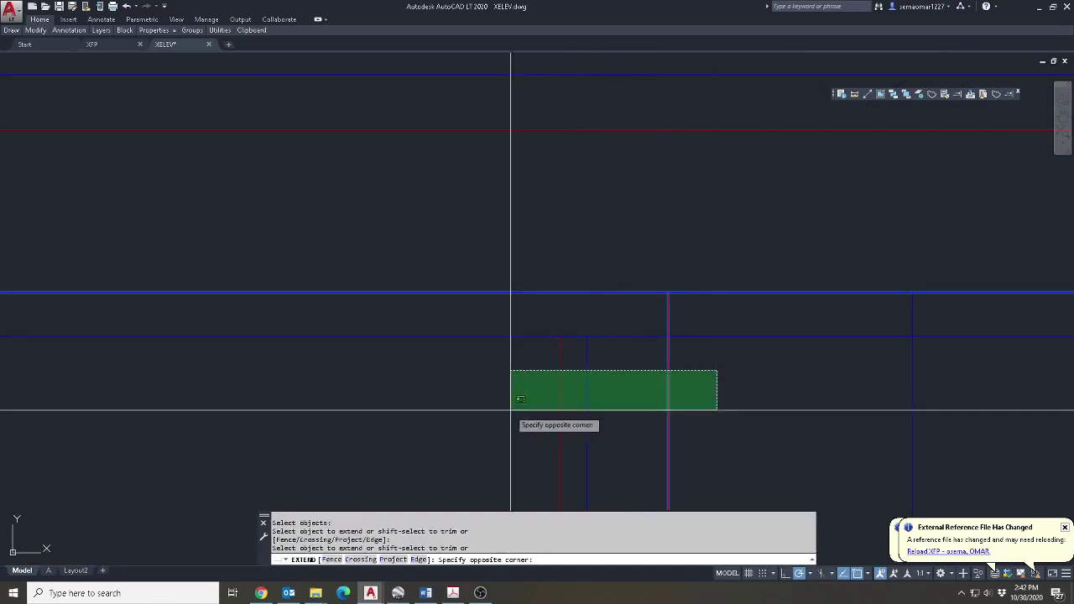
click(511, 410)
key(Escape)
key(Escape)
key(Escape)
Offset the front door frame's top edge upward by the gap between the frame and its side trim line.
scroll(659, 229, down, 2)
middle_drag(659, 230, 641, 321)
scroll(641, 321, down, 6)
scroll(621, 399, up, 2)
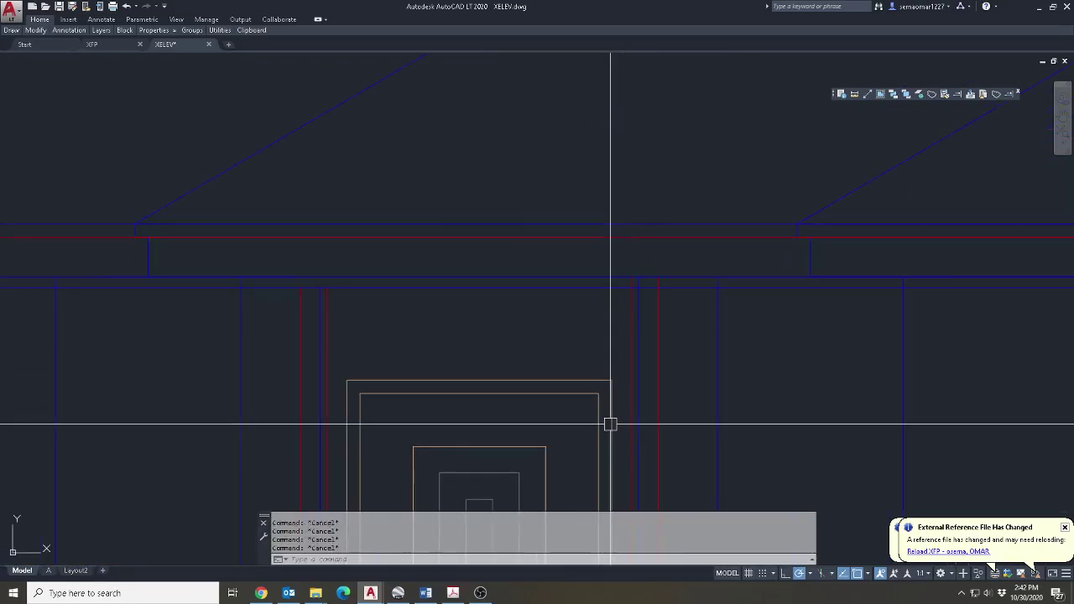
text(o)
key(Return)
scroll(616, 384, up, 2)
click(611, 379)
click(651, 378)
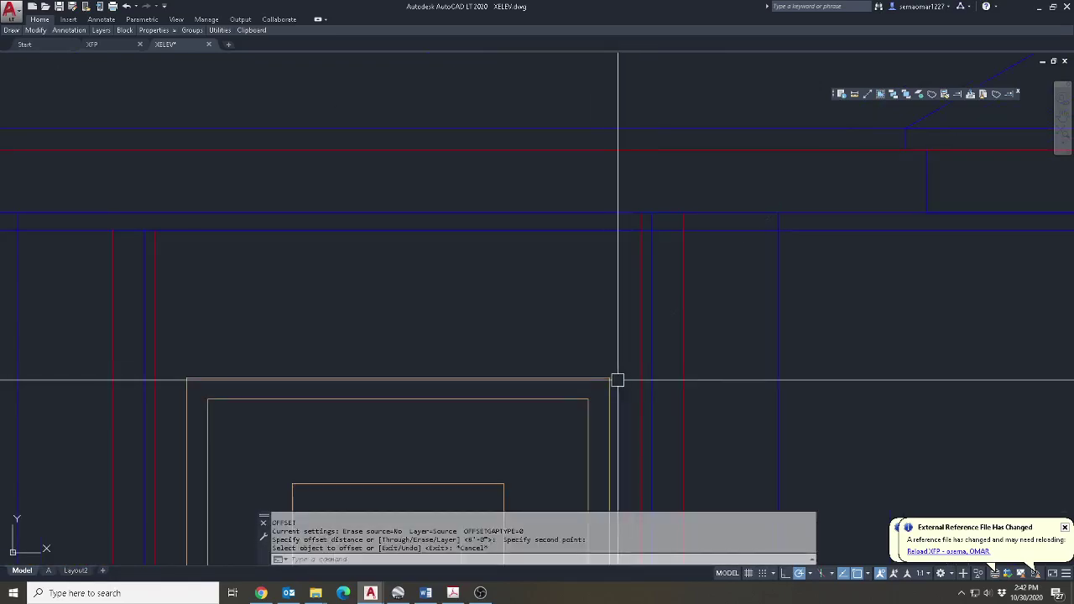
key(Escape)
Fillet the offset line above the front door with both side trim lines and match its properties to the trim.
text(f)
key(Return)
click(503, 352)
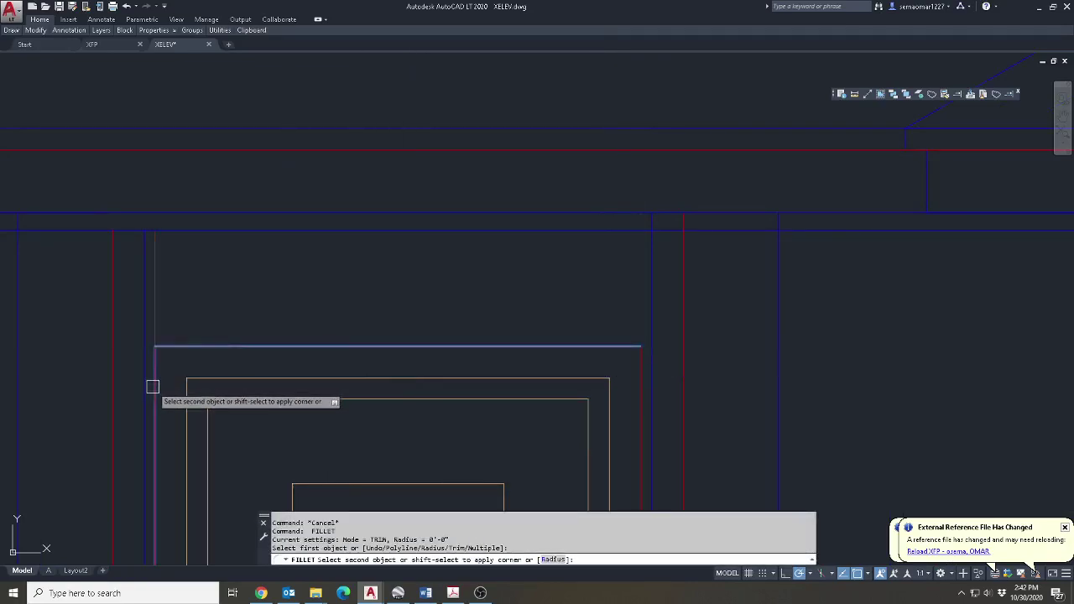
key(Escape)
click(943, 95)
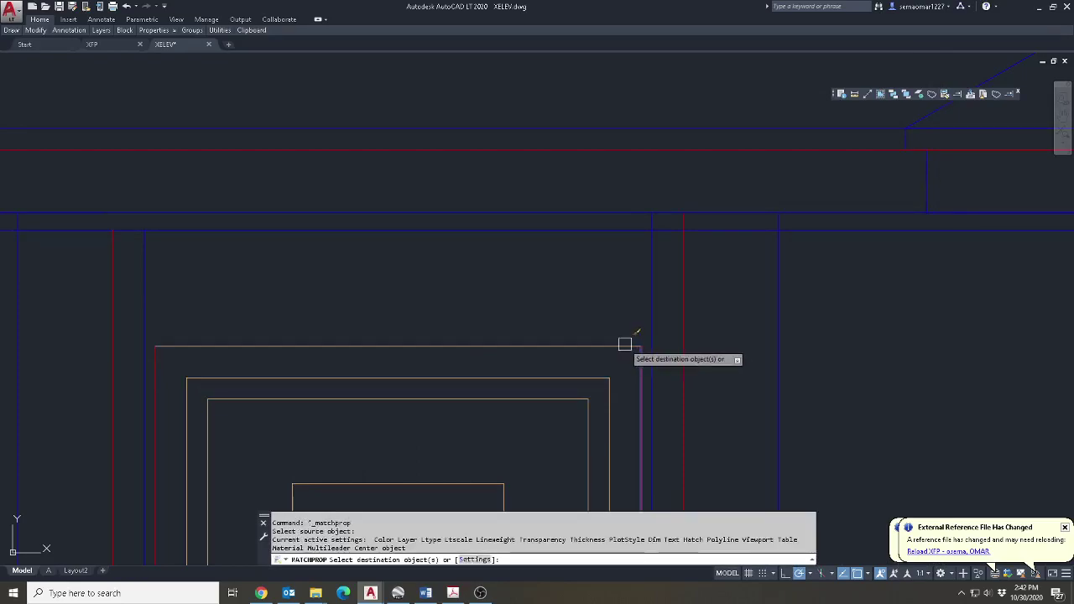
click(624, 345)
key(Escape)
key(Escape)
key(Escape)
Trim the horizontal line 8' above the base beyond the front door trim lines on both sides.
middle_drag(697, 263, 673, 354)
scroll(644, 316, up, 2)
text(tr)
key(Return)
click(644, 317)
click(602, 342)
scroll(481, 352, down, 3)
scroll(482, 318, up, 3)
scroll(445, 321, down, 2)
key(Return)
click(445, 311)
middle_drag(947, 322, 573, 321)
click(915, 306)
key(Escape)
key(Escape)
key(Escape)
Extend the vertical trim and wall lines on the front door's left side up to the underside of the eave.
click(957, 94)
key(Return)
click(844, 285)
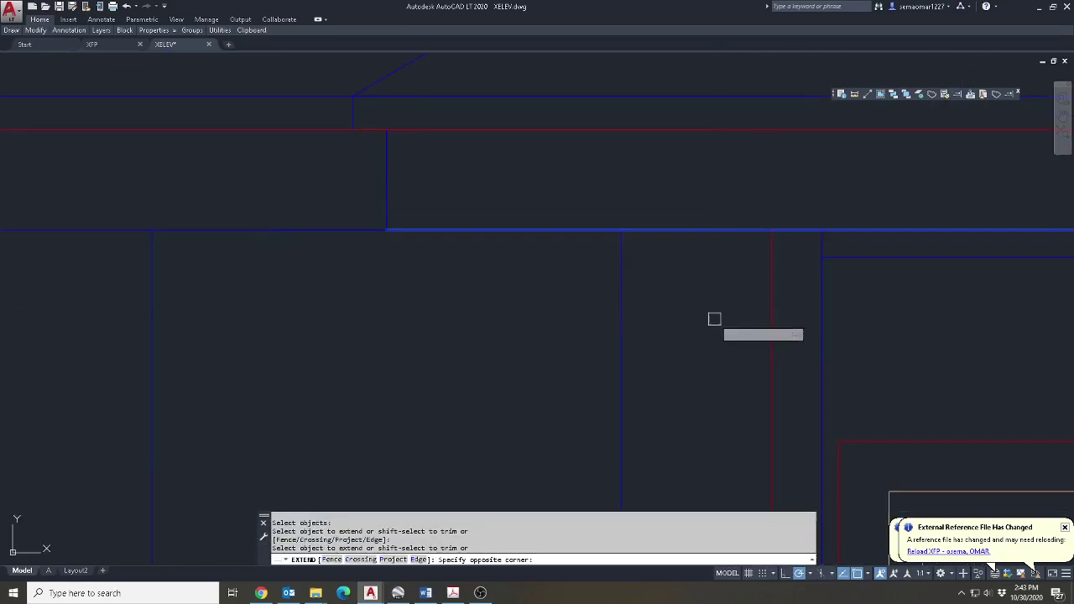
click(712, 319)
scroll(726, 313, down, 3)
scroll(780, 390, up, 3)
key(Escape)
key(Escape)
key(Escape)
Erase the outer red vertical lines on both sides of the front door.
text(e)
key(Return)
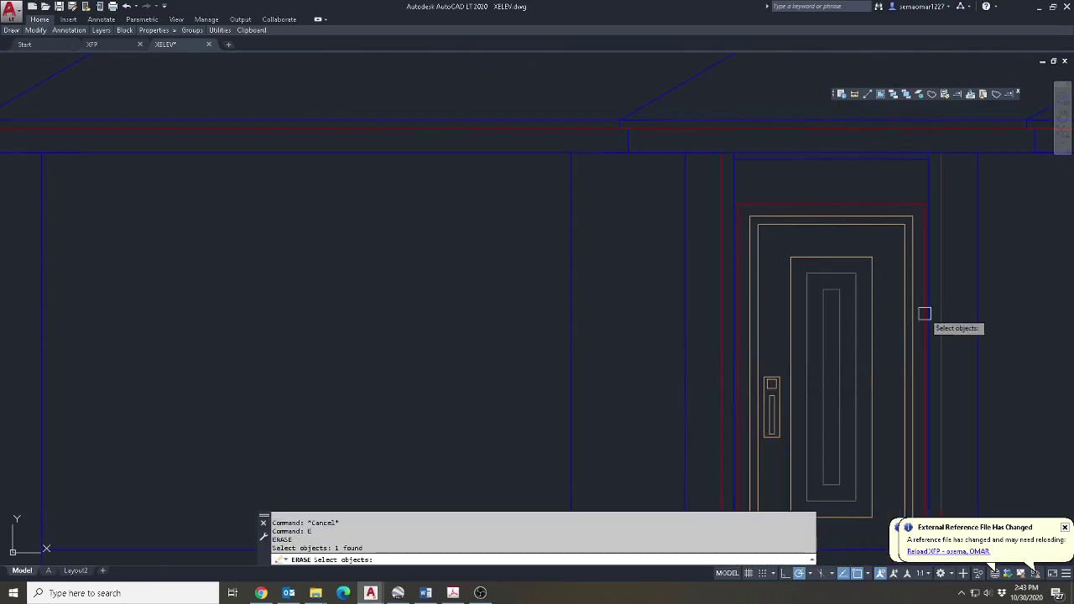
click(715, 310)
scroll(717, 306, down, 2)
key(Escape)
key(Escape)
middle_drag(1025, 367, 836, 367)
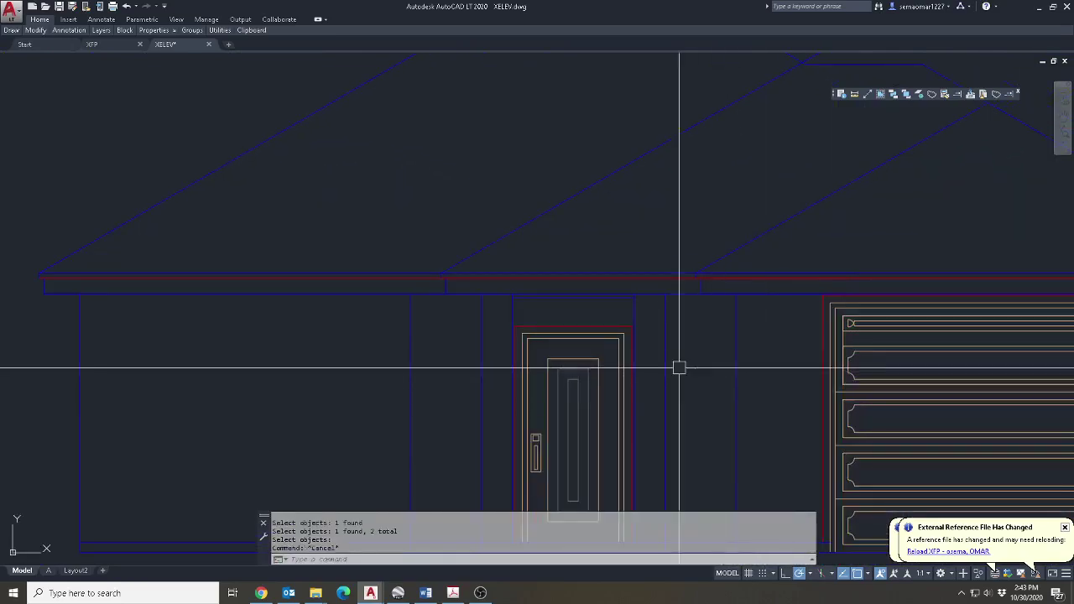
key(Escape)
key(Escape)
scroll(709, 304, down, 5)
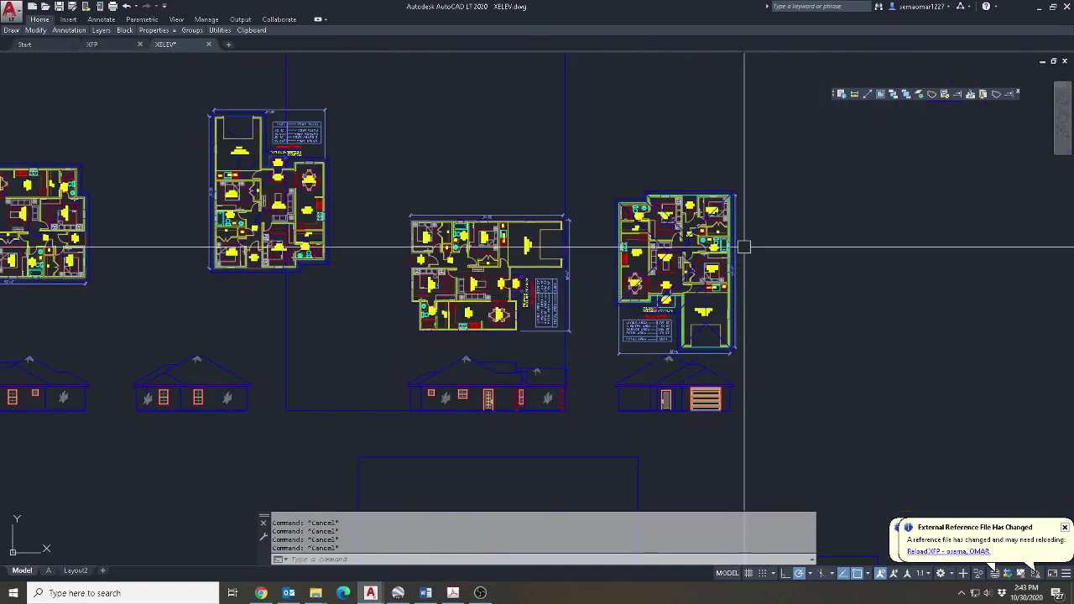
scroll(860, 97, up, 2)
click(866, 94)
text(v)
key(Return)
middle_drag(638, 470, 573, 331)
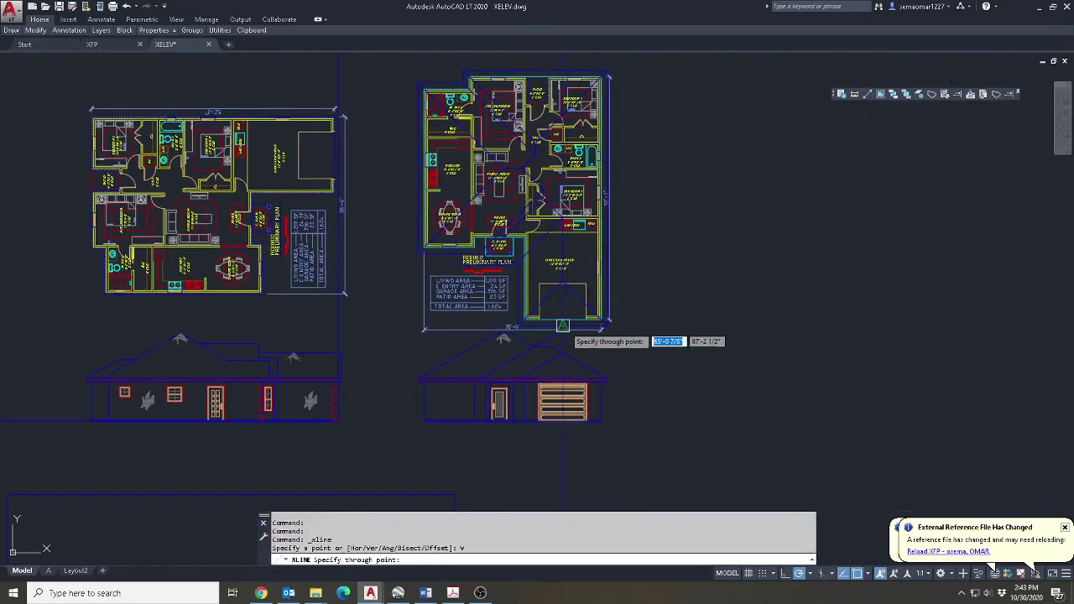
scroll(573, 335, up, 2)
key(Escape)
key(Escape)
Draw a vertical construction line through the hip junction behind the garage ridge in the roof plan above the front elevation.
scroll(562, 314, up, 2)
click(867, 94)
text(v)
key(Return)
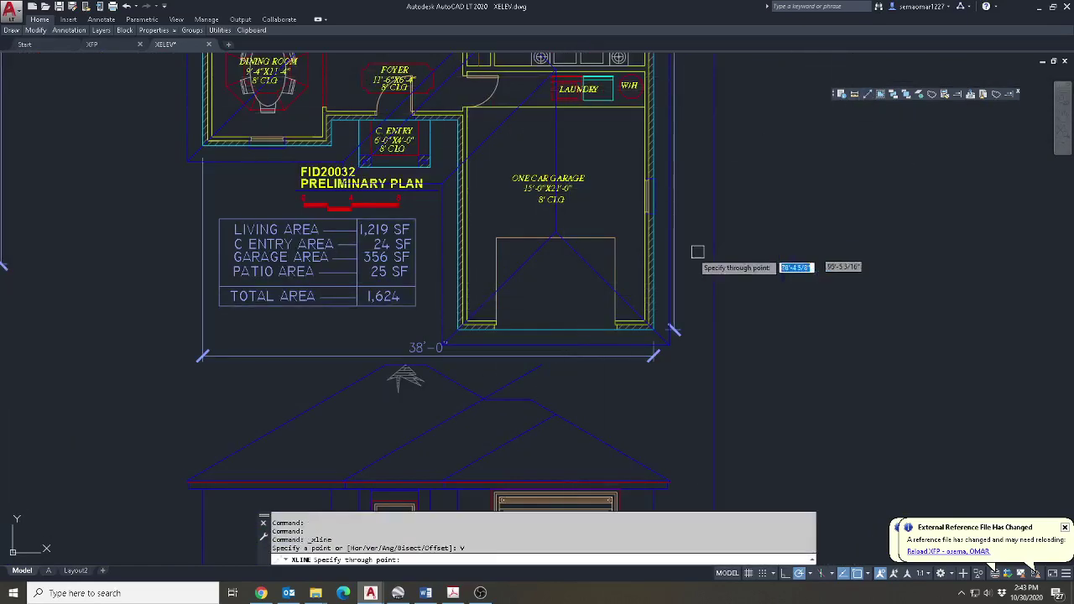
scroll(564, 201, down, 2)
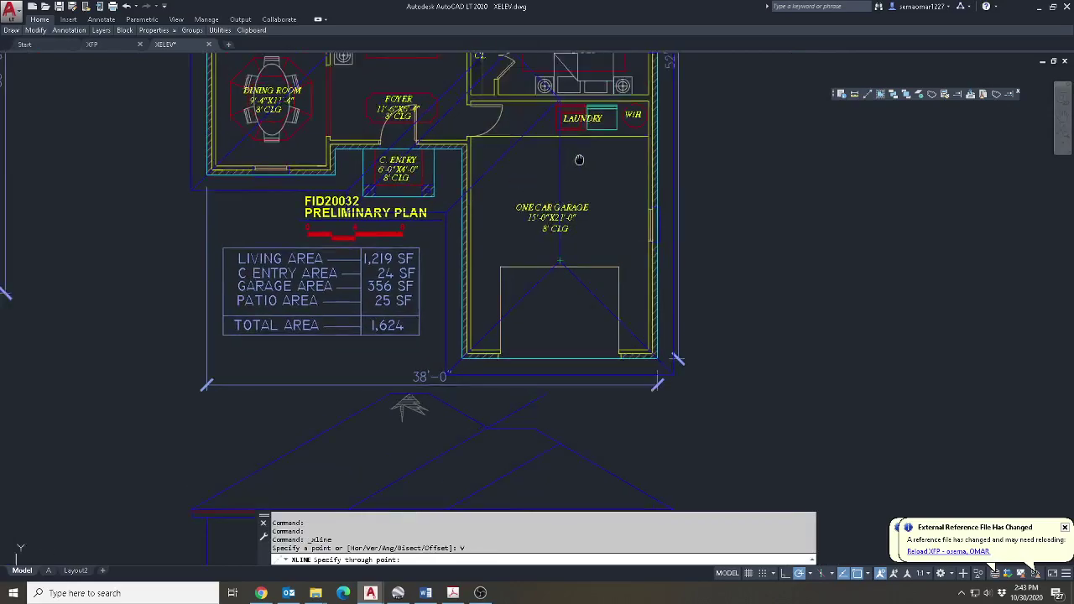
scroll(528, 151, up, 8)
scroll(579, 203, down, 6)
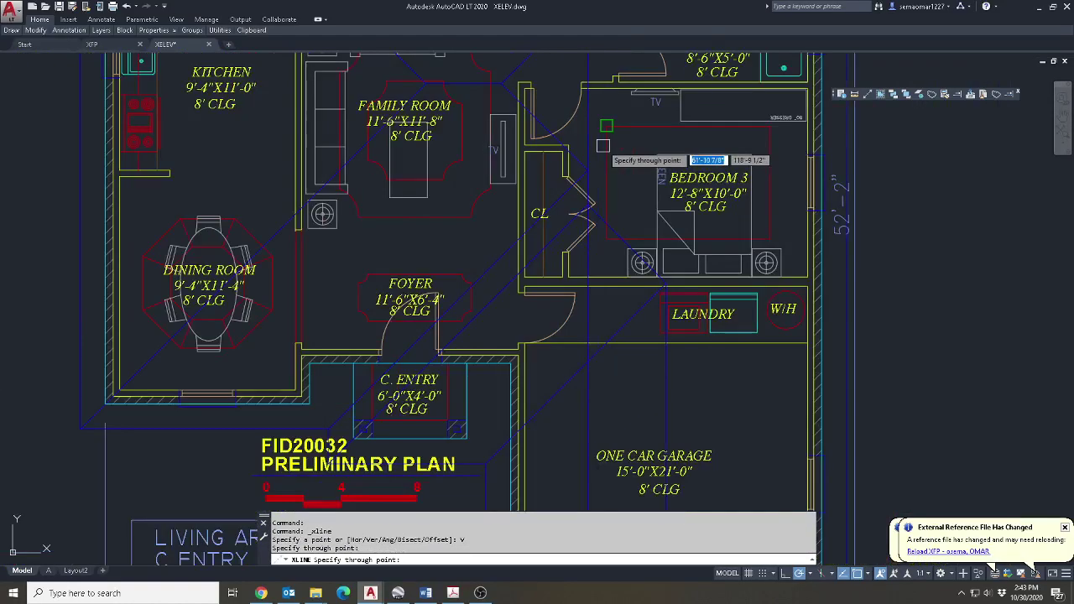
scroll(639, 281, down, 2)
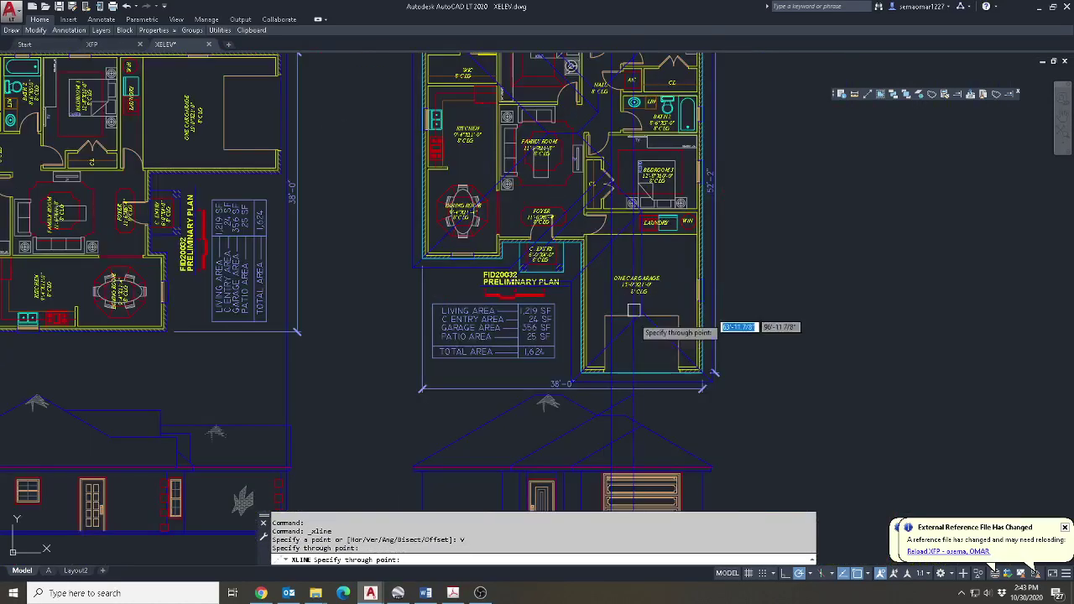
key(Escape)
key(Escape)
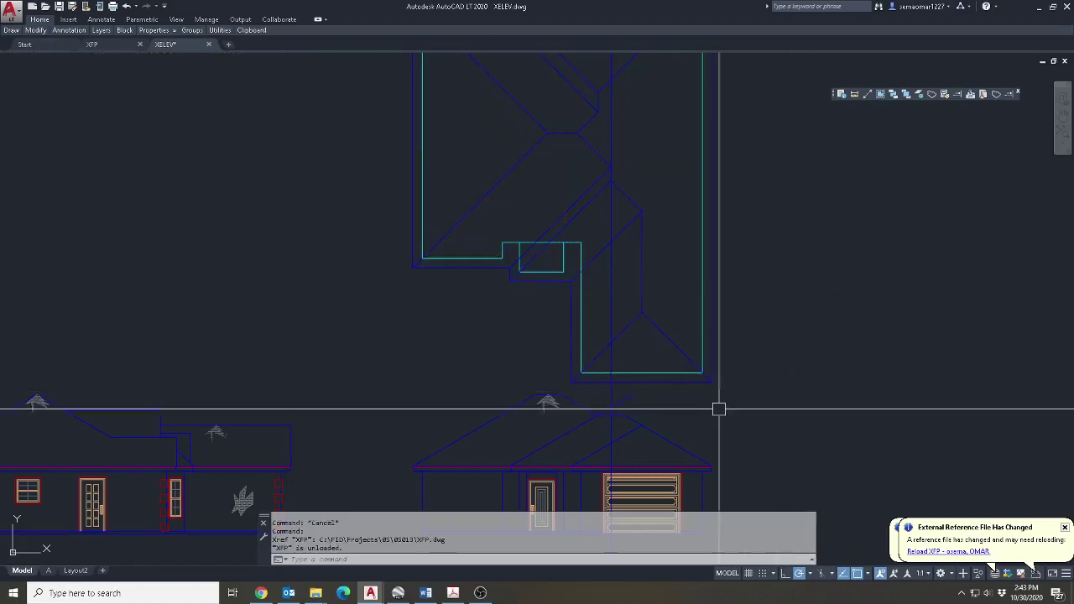
Fillet the front elevation's entry roof slope with the right roof slope to form a peak at the construction line.
scroll(628, 423, up, 8)
text(f)
key(Return)
click(347, 408)
key(Escape)
Erase the leftover right hip segment and the tree symbol at the front elevation's main roof.
text(e)
key(Return)
click(403, 412)
click(760, 223)
scroll(415, 328, down, 3)
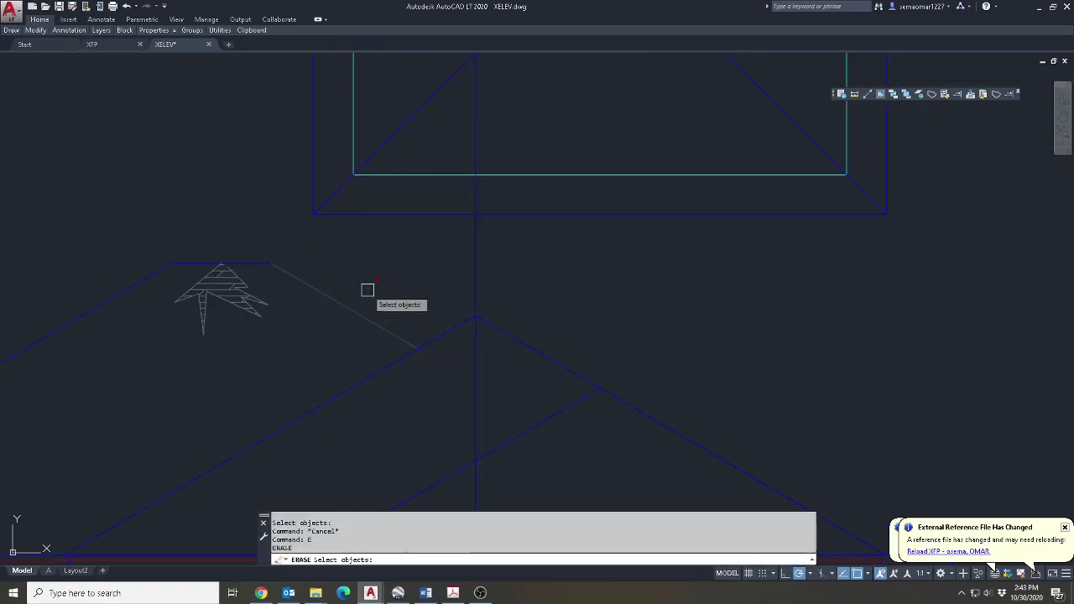
middle_drag(199, 328, 317, 312)
scroll(436, 288, down, 8)
key(Escape)
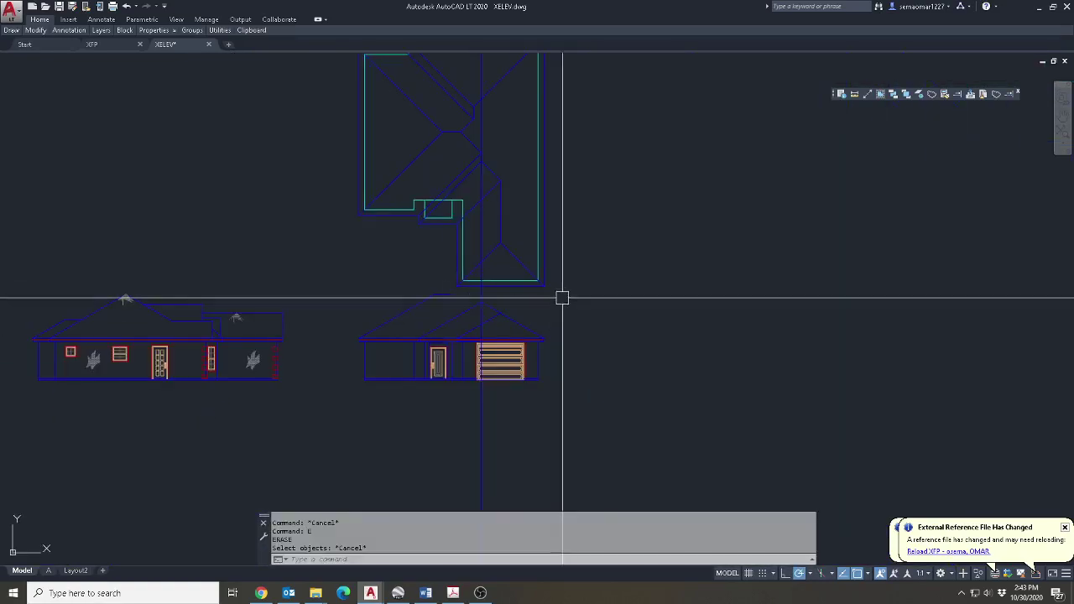
Fillet the front elevation's main ridge line with the right roof slope.
scroll(578, 364, up, 3)
scroll(525, 395, up, 5)
text(f)
key(Return)
click(526, 371)
scroll(506, 355, down, 4)
key(Escape)
key(Escape)
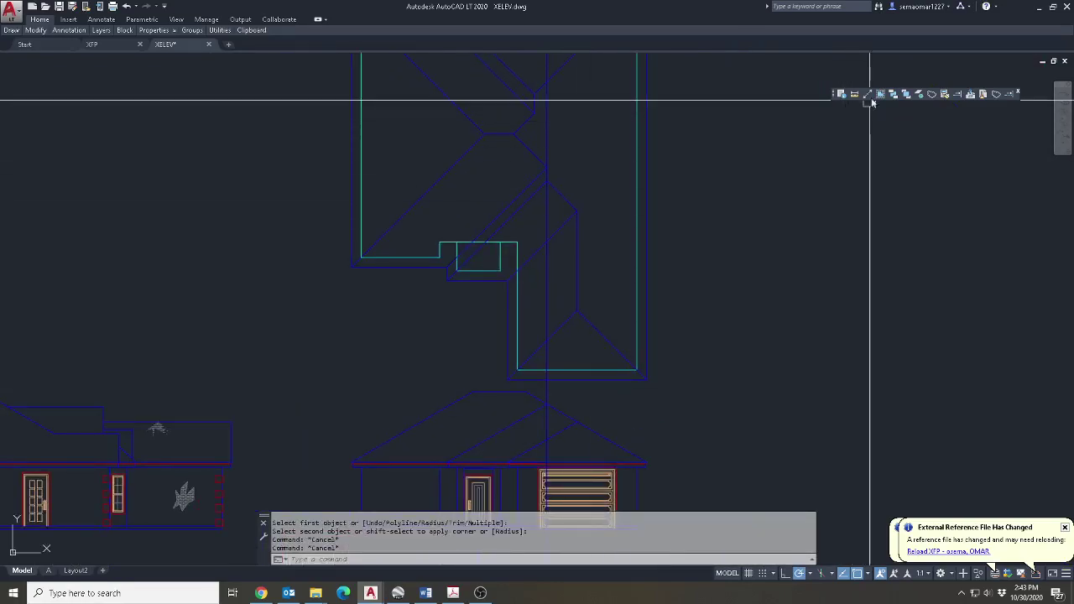
Draw vertical construction lines through both ends of the main roof's short ridge in the roof plan.
click(868, 94)
text(v)
key(Return)
scroll(528, 136, up, 2)
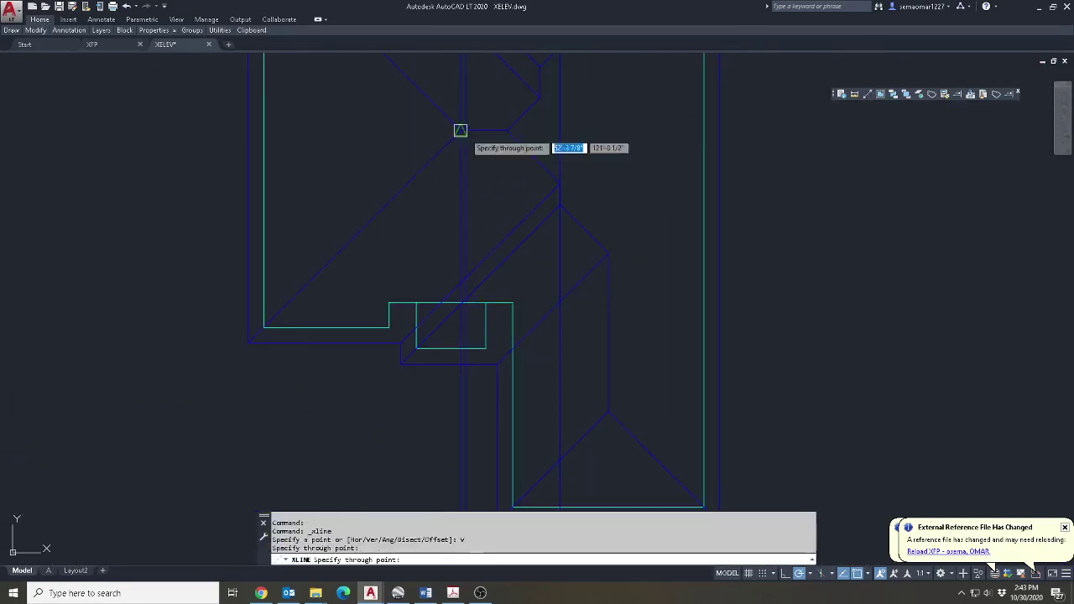
click(503, 129)
key(Escape)
key(Escape)
Erase the earlier vertical construction line through the hip junction behind the garage ridge.
scroll(750, 243, down, 4)
middle_drag(736, 345, 736, 237)
scroll(695, 255, up, 2)
key(e)
key(Return)
click(680, 244)
key(Return)
key(Escape)
Fillet the front elevation's left roof slope with the construction line at the ridge's left end.
scroll(607, 243, up, 4)
text(f)
key(Return)
click(591, 242)
click(655, 196)
key(Escape)
Move the main ridge line up to the top of the left roof slope and fillet it with the right slope.
text(m)
key(Return)
drag(676, 230, 667, 250)
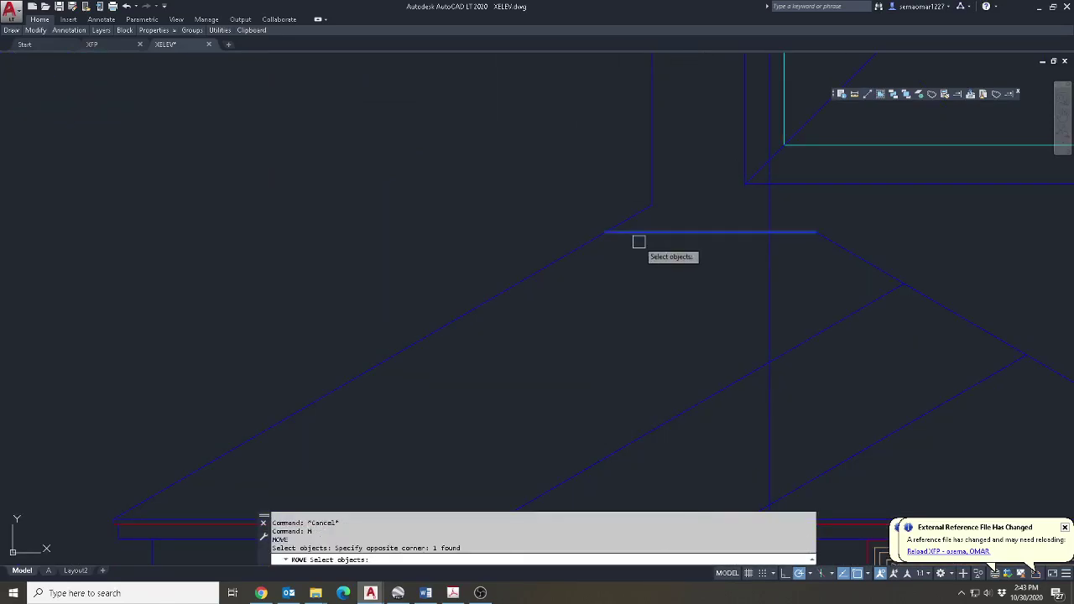
key(Return)
click(611, 228)
middle_drag(841, 119, 559, 263)
click(518, 260)
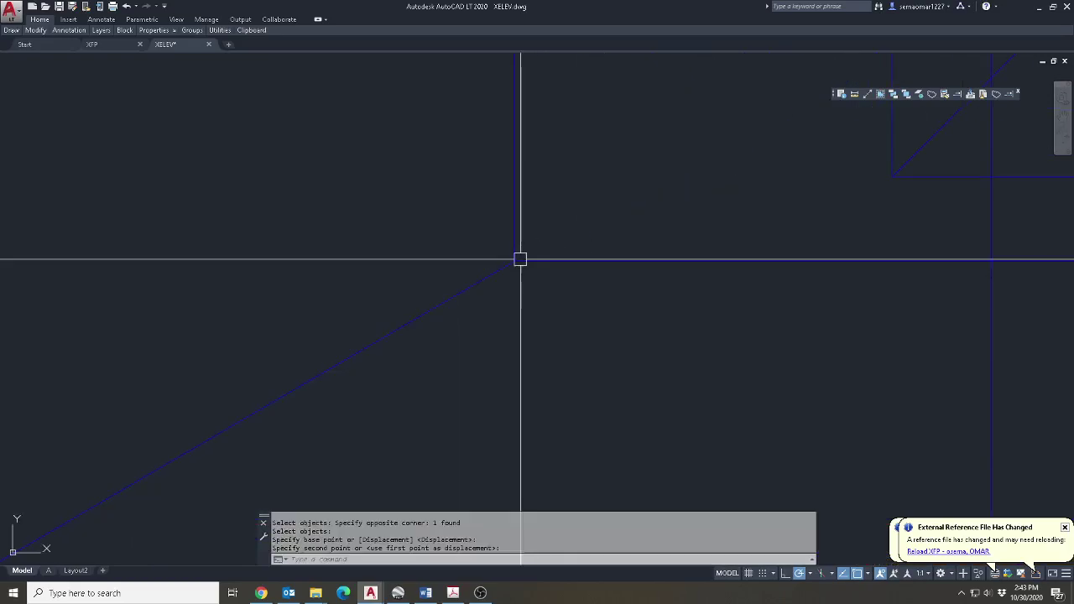
key(Escape)
scroll(572, 259, down, 5)
text(f)
key(Return)
key(Escape)
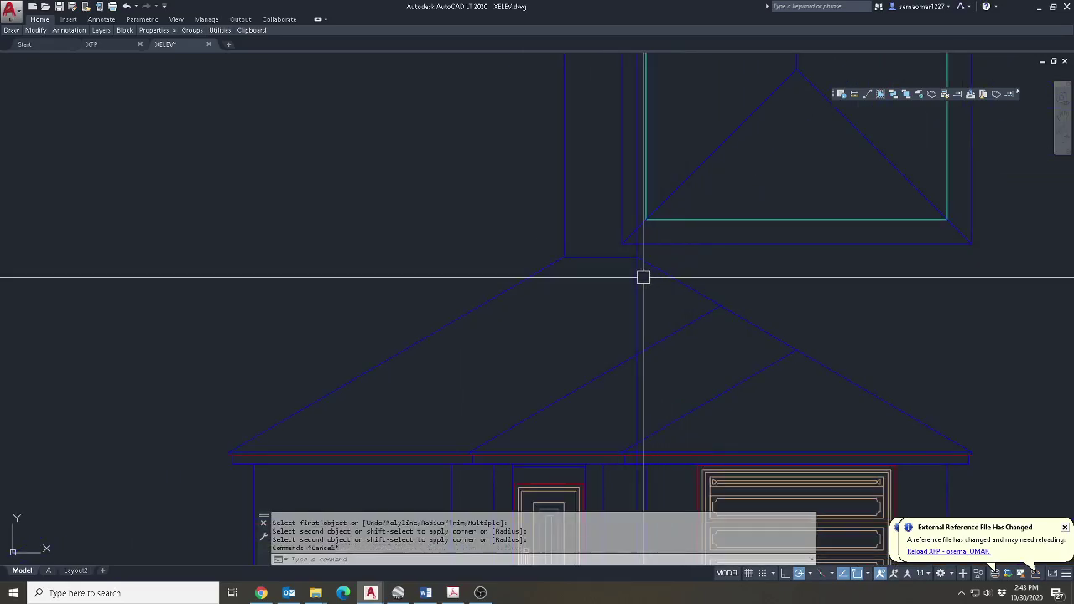
Erase the remaining vertical construction lines at the front elevation's main ridge.
scroll(635, 280, up, 2)
scroll(643, 319, down, 2)
text(e)
key(Return)
click(643, 320)
key(Escape)
scroll(655, 287, down, 3)
text(m)
key(Return)
click(726, 215)
click(638, 252)
key(Return)
click(877, 281)
key(Escape)
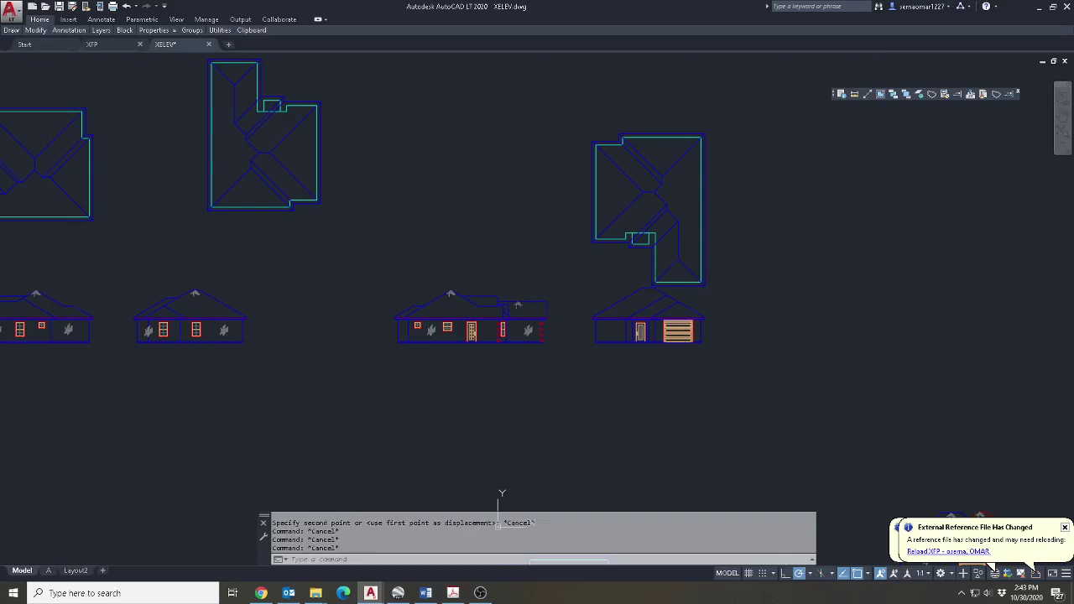
Reload the XFP reference and move the floor plan with its roof plan upward, clear of the front elevation.
click(948, 551)
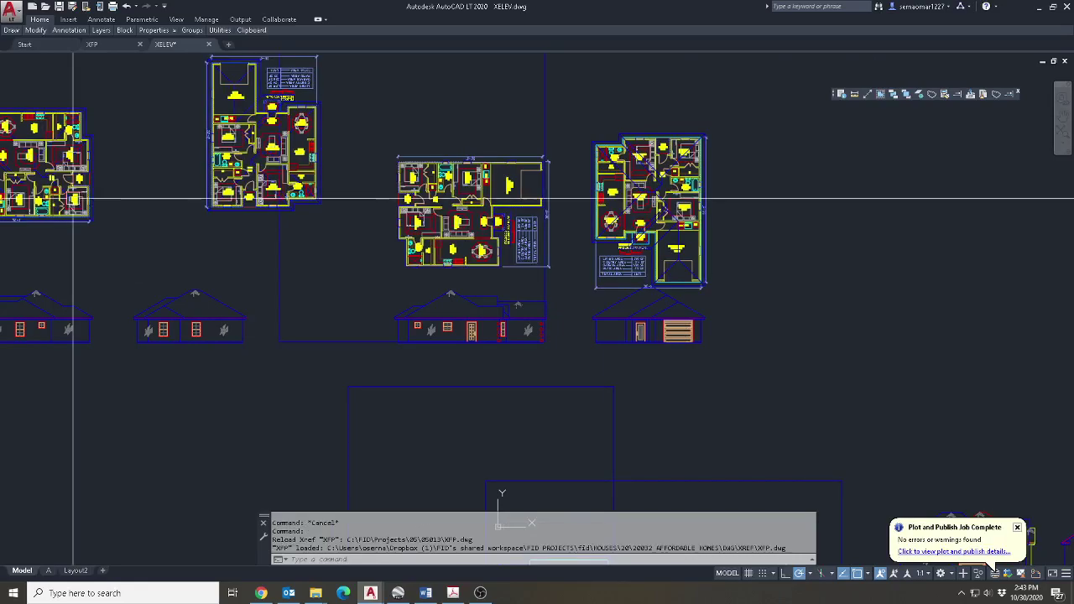
click(686, 251)
key(Return)
click(807, 276)
click(783, 263)
key(Escape)
scroll(691, 355, up, 3)
key(Escape)
key(Escape)
key(Escape)
text(h)
key(Return)
key(Escape)
key(Escape)
Draw vertical construction lines from both edges of the dining room's front window down through the front elevation.
click(874, 96)
text(v)
key(Return)
scroll(490, 226, up, 6)
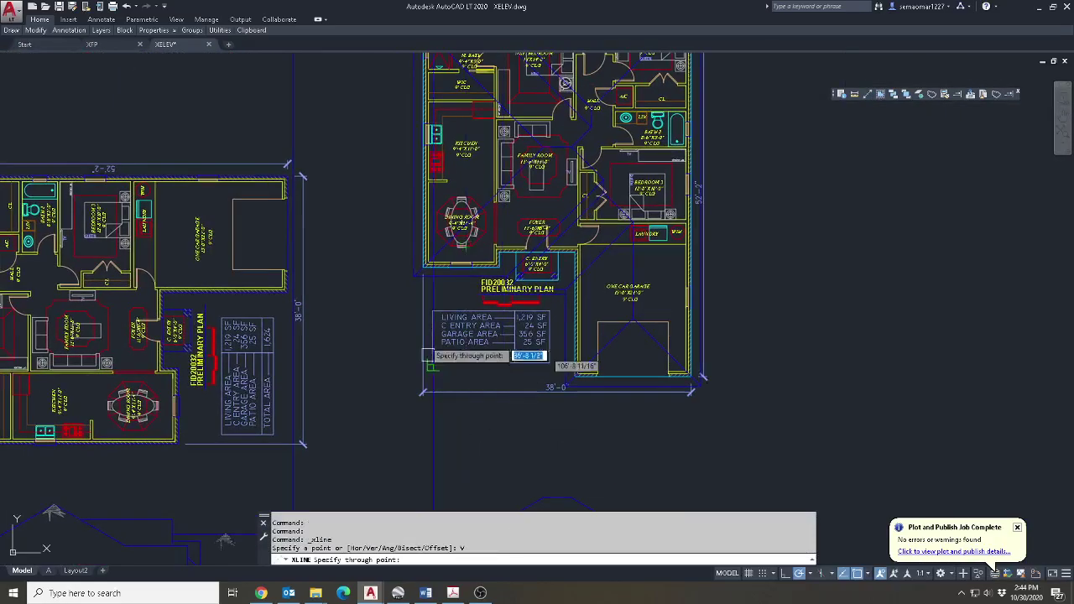
click(477, 213)
click(613, 211)
click(606, 182)
key(Escape)
scroll(490, 178, down, 6)
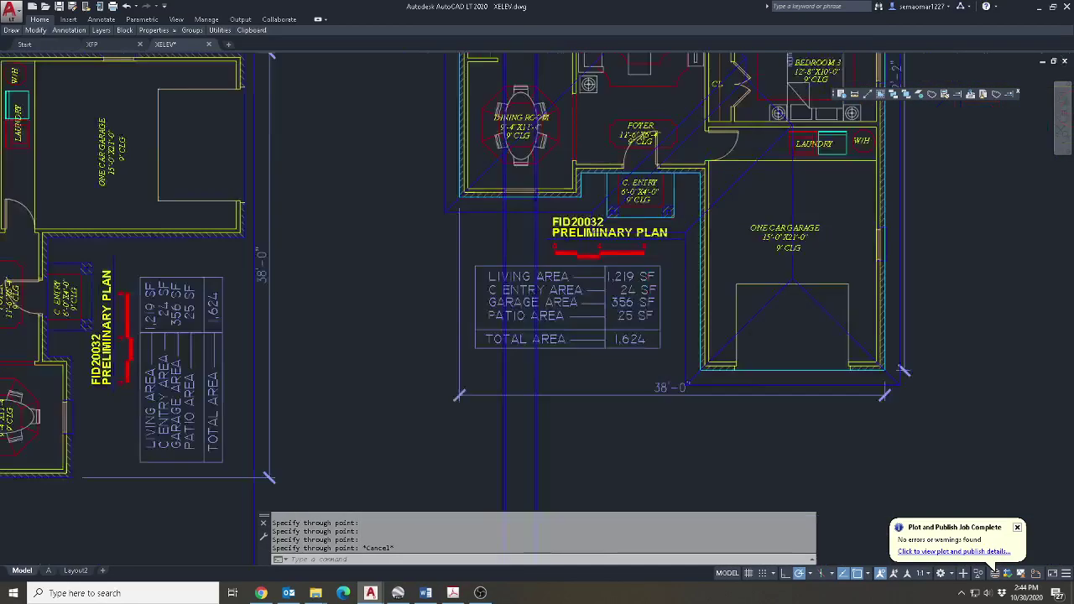
Offset the front elevation's floor line 7' upward to form the head line of the dining room window.
scroll(575, 319, up, 3)
text(o)
key(Return)
text(7')
key(Return)
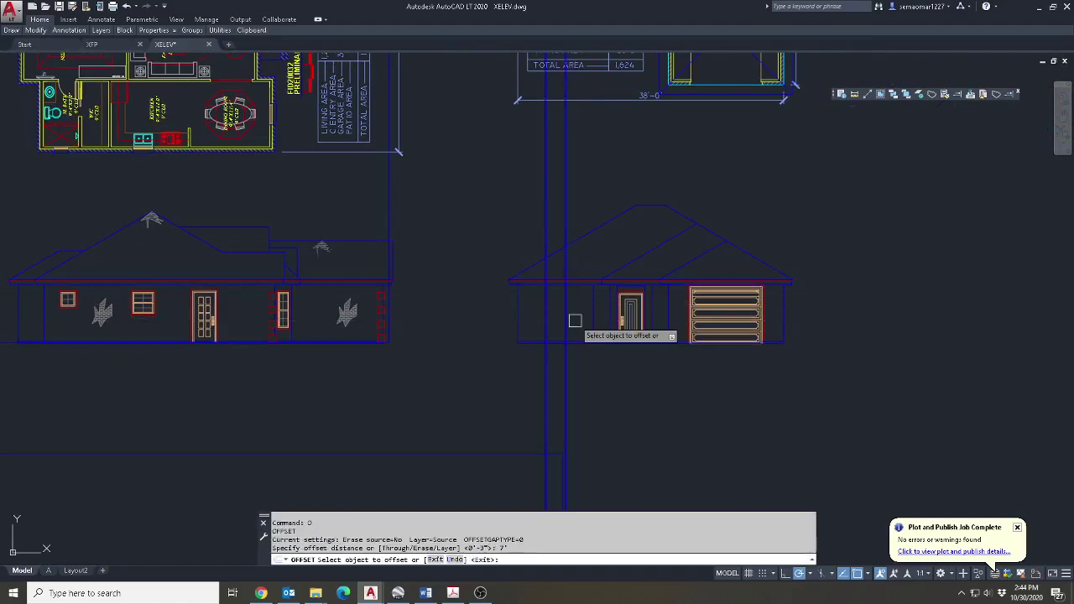
scroll(571, 327, up, 6)
click(526, 370)
click(592, 259)
key(Escape)
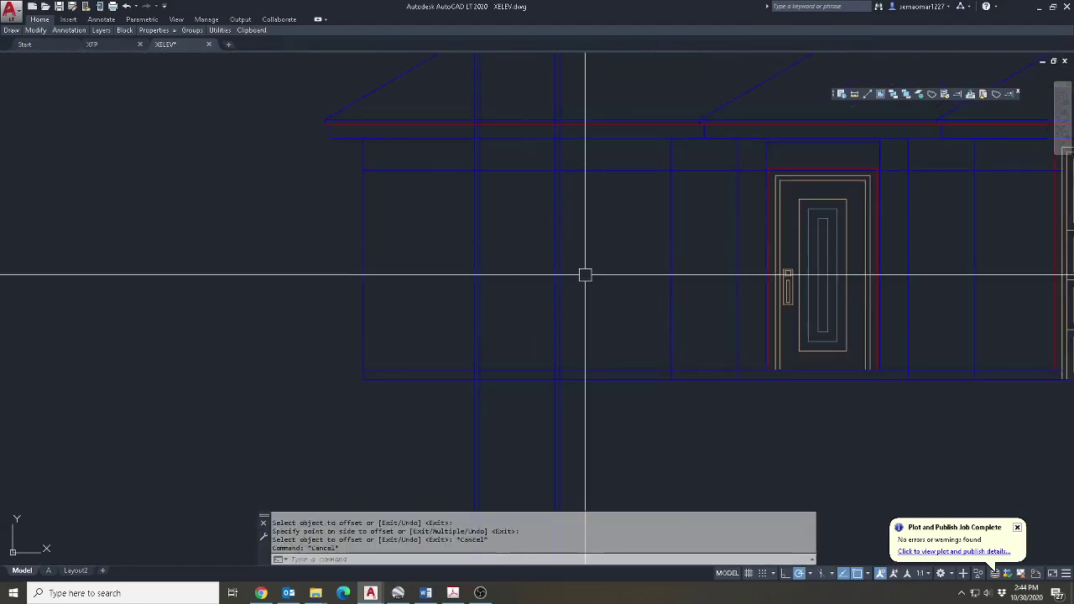
Offset the dining room window's head line 5' downward to form the sill line.
text(o)
key(Return)
text(5')
key(Return)
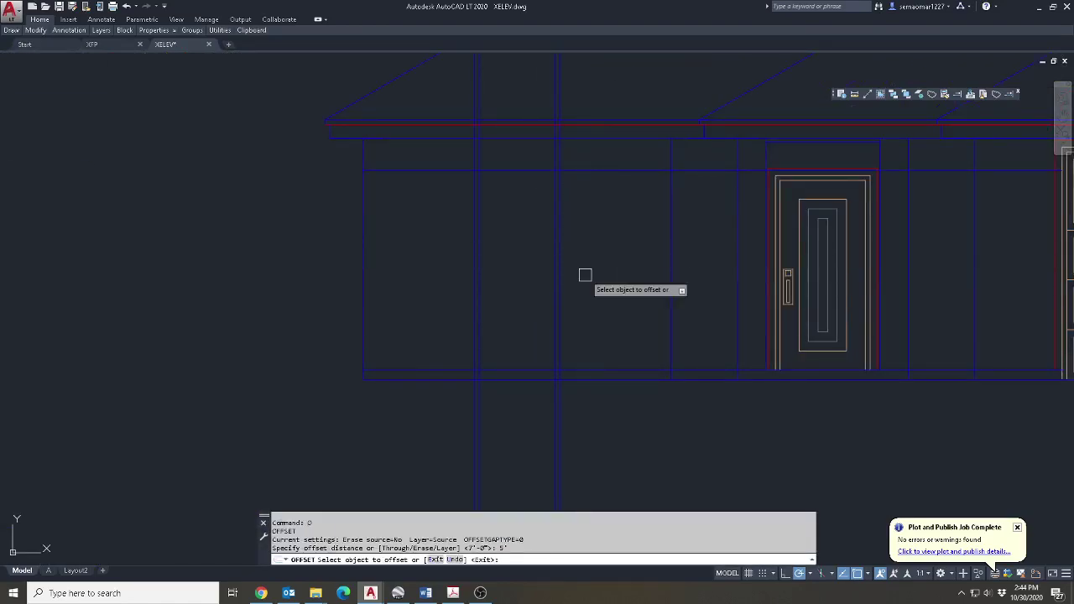
click(586, 169)
click(611, 273)
key(Return)
Trim the vertical window lines below the sill and the head and sill lines left of the dining room window.
text(tr)
key(Return)
drag(612, 283, 474, 313)
key(Return)
click(476, 348)
click(453, 336)
click(462, 277)
click(463, 172)
click(555, 157)
click(446, 160)
click(599, 151)
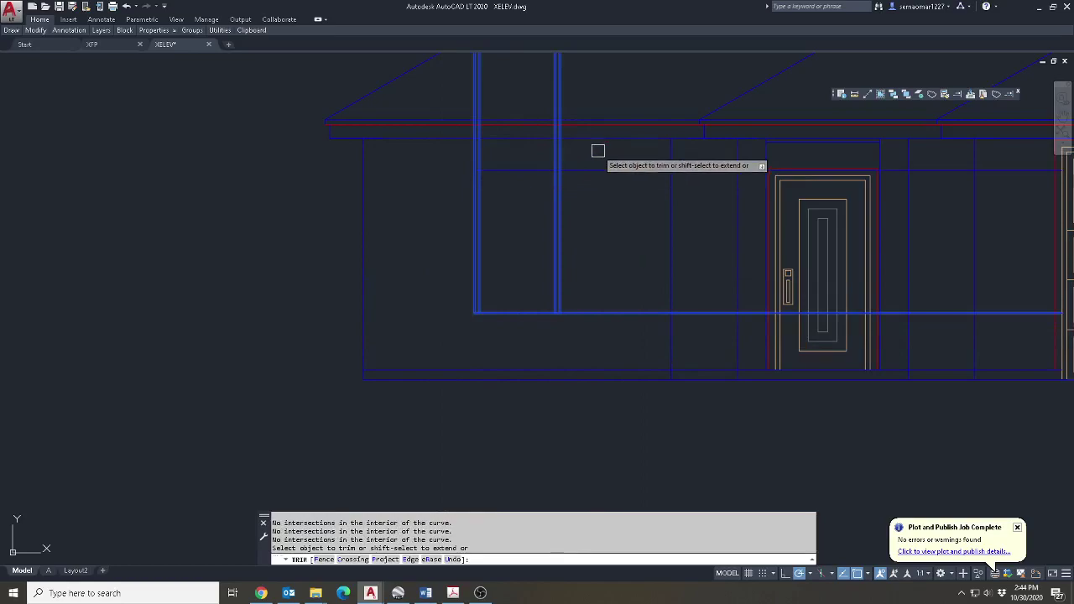
key(Escape)
Trim the vertical lines above the window head and the head and sill lines right of the window.
scroll(566, 160, up, 2)
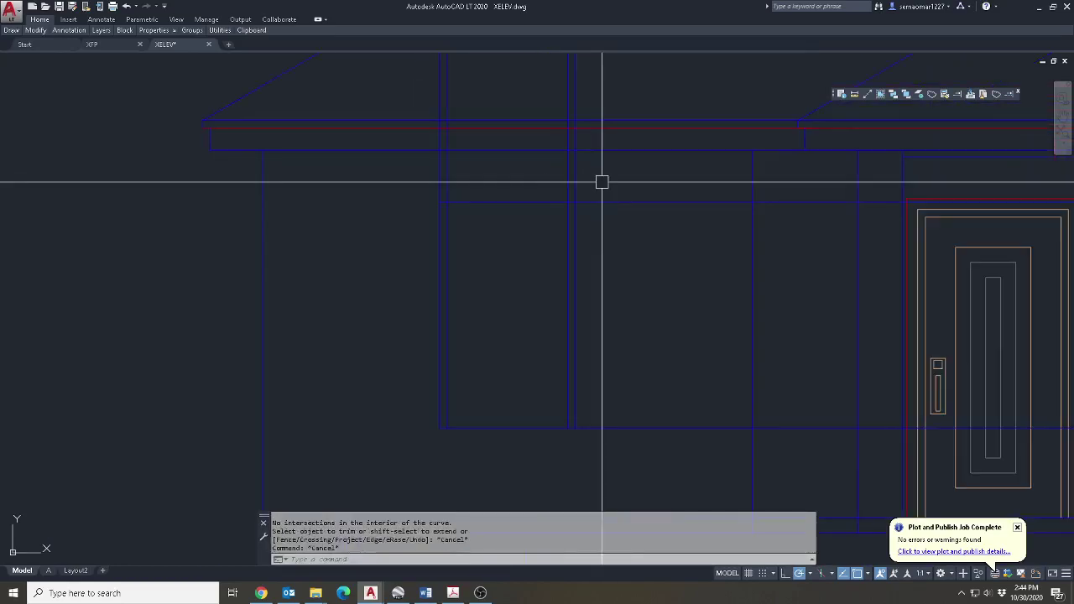
text(tr)
key(Return)
key(Return)
click(594, 184)
click(396, 182)
click(628, 187)
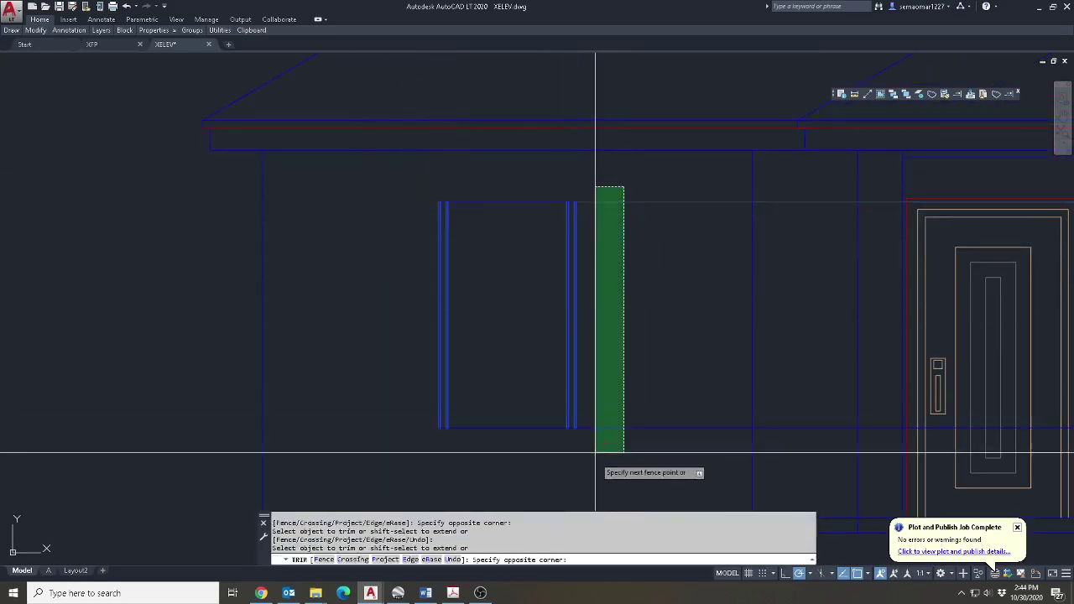
click(595, 444)
key(Escape)
Offset the window's sill and head lines 2" toward the inside of the frame.
text(o)
key(Return)
text(2)
key(Return)
click(530, 428)
click(527, 369)
click(525, 203)
click(532, 249)
key(Escape)
Fillet the four corners of the dining room window's inner frame lines.
text(f)
key(Return)
click(567, 229)
key(Escape)
key(Return)
click(467, 209)
click(446, 246)
key(Escape)
key(Return)
click(447, 398)
click(459, 421)
key(Return)
click(502, 419)
click(568, 377)
Draw a horizontal line across the window's mid-height and offset it 2" downward as the meeting rail.
text(l)
key(Return)
click(575, 317)
click(440, 316)
key(Return)
text(o)
key(Return)
text(2)
key(Return)
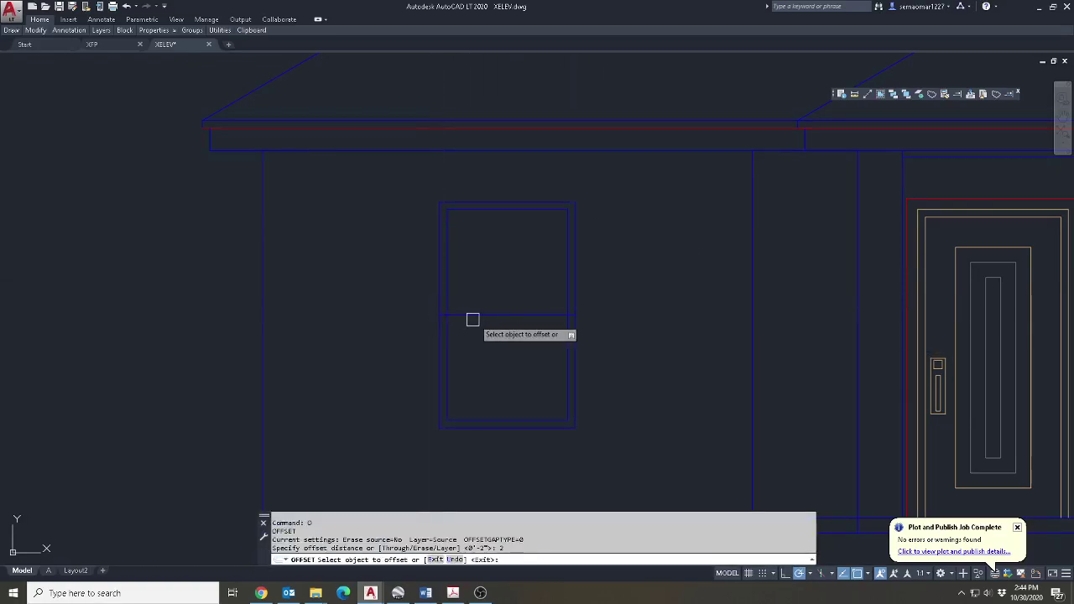
click(468, 318)
click(481, 350)
key(Escape)
Trim the meeting rail's upper line and the inner frame lines where they cross at both sides of the window.
text(tr)
key(Return)
drag(628, 276, 299, 376)
key(Return)
scroll(476, 298, up, 6)
click(357, 369)
click(340, 359)
click(845, 374)
click(863, 356)
key(Escape)
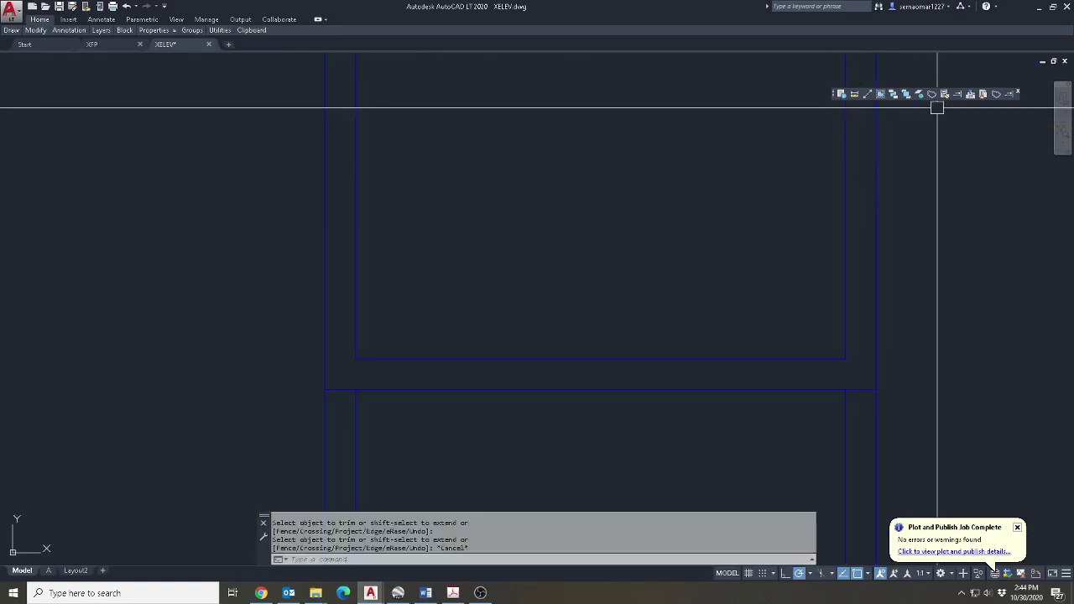
Match the front door frame's properties onto all the dining room window lines.
click(944, 94)
scroll(863, 348, down, 4)
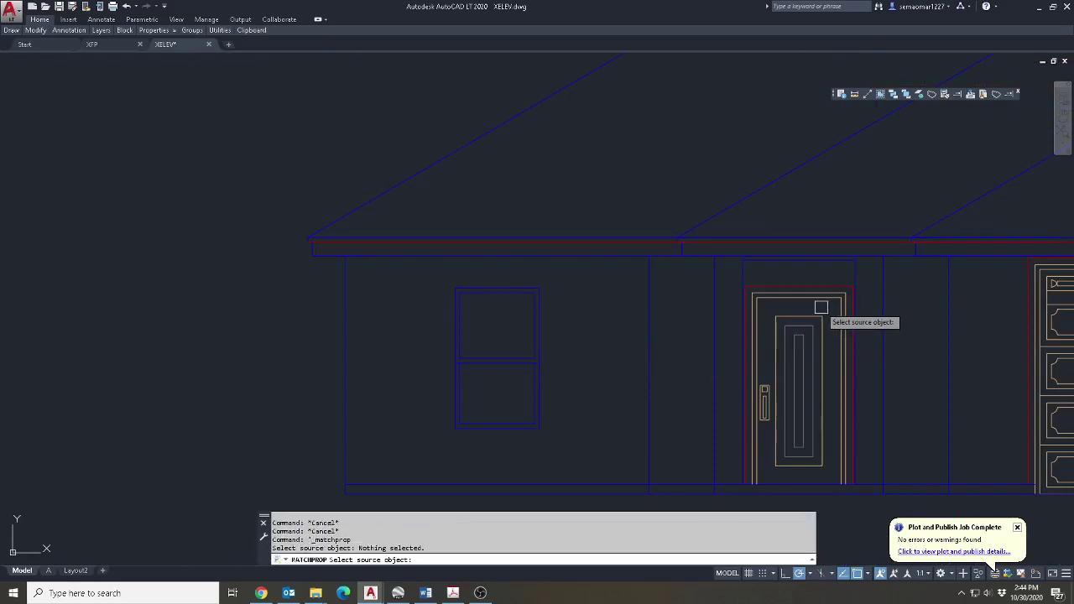
click(822, 307)
click(570, 276)
click(458, 427)
key(Escape)
key(Escape)
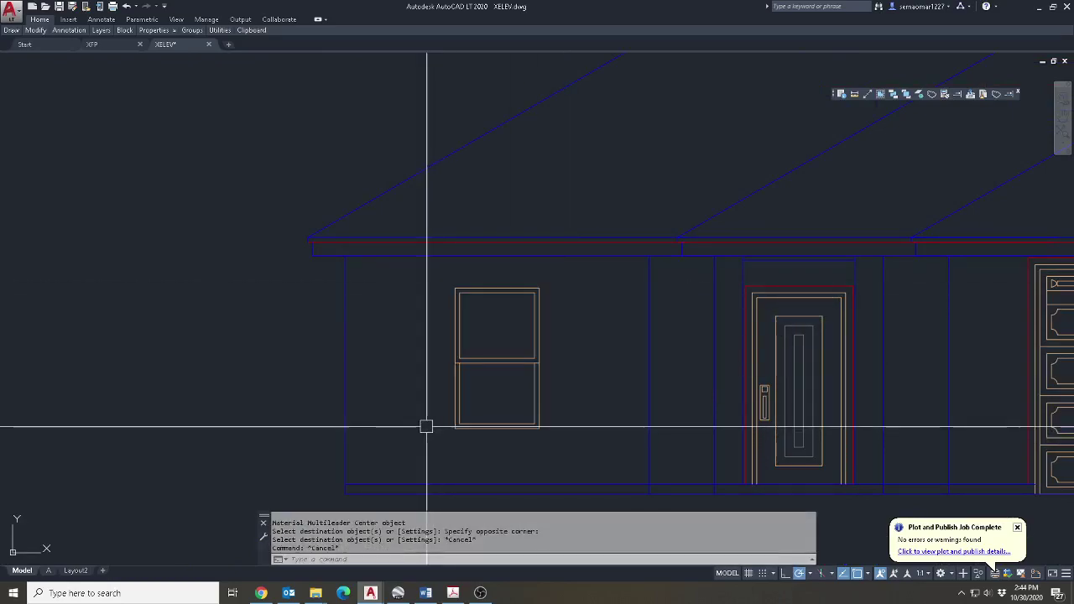
Offset the outer frame lines of the dining room window outward on all sides to form its trim.
text(o)
key(Return)
scroll(778, 271, up, 8)
click(626, 391)
click(626, 354)
scroll(730, 337, down, 6)
scroll(340, 358, up, 4)
click(335, 383)
click(583, 446)
scroll(503, 206, down, 4)
scroll(436, 120, up, 6)
click(442, 383)
click(492, 443)
scroll(441, 445, down, 4)
Fillet the offset trim lines into closed corners around the dining room window.
text(f)
key(Return)
click(391, 408)
click(717, 443)
key(Return)
click(717, 442)
scroll(777, 383, down, 5)
scroll(748, 288, up, 2)
key(Escape)
key(Return)
click(735, 305)
click(662, 281)
key(Return)
click(585, 285)
click(638, 281)
key(Escape)
key(Escape)
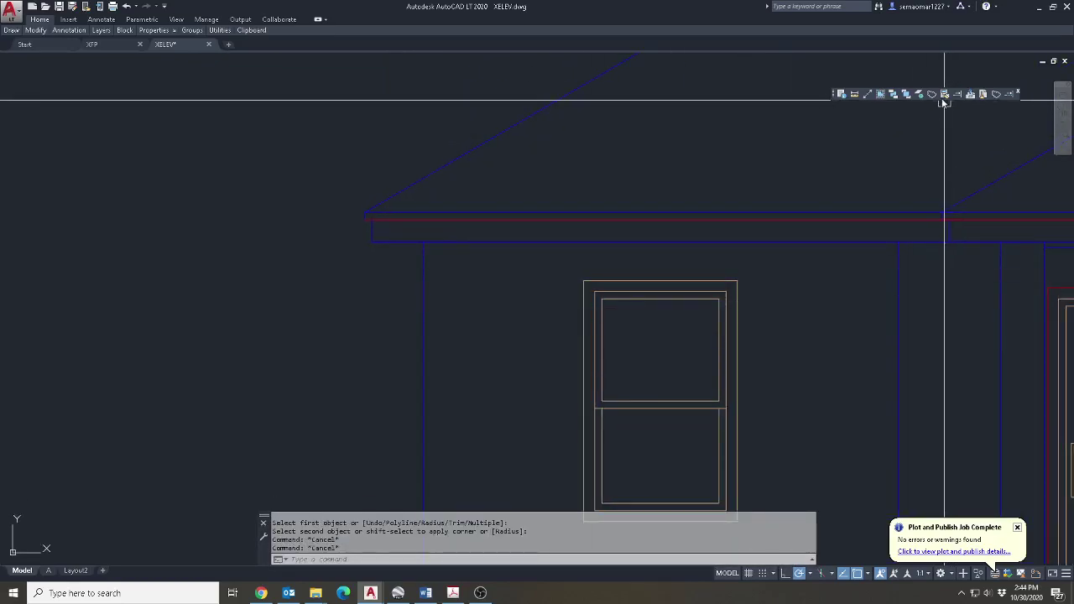
Match the front door's red trim properties onto the dining room window's outer trim lines.
click(943, 95)
scroll(666, 255, up, 4)
click(712, 175)
click(891, 304)
click(852, 329)
scroll(495, 361, down, 5)
key(Escape)
key(Escape)
Save the elevation drawing.
scroll(858, 378, down, 5)
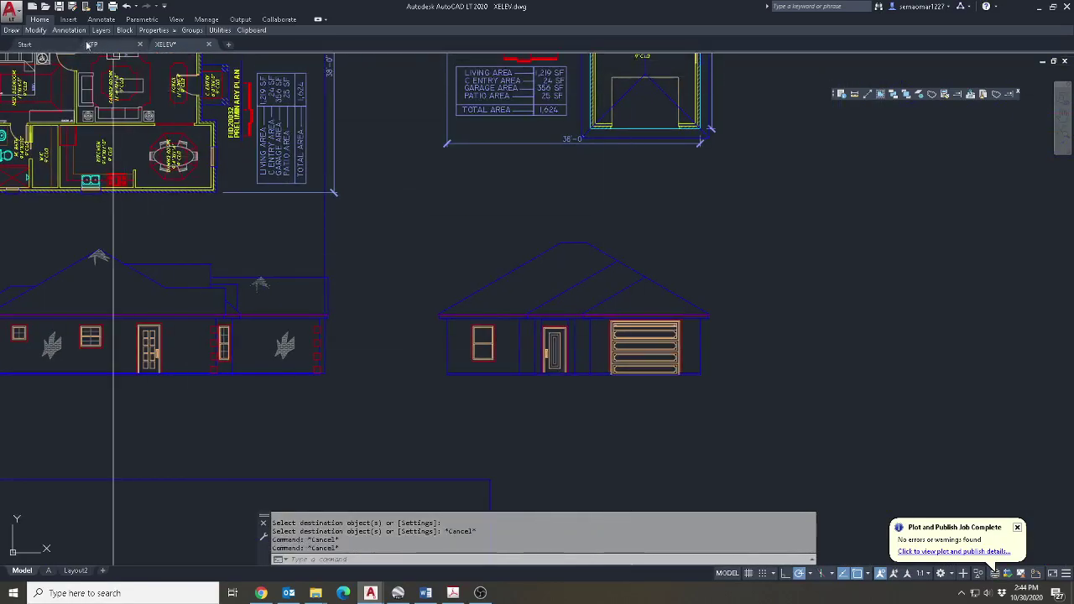
key(ctrl+s)
mouse_move(560, 343)
middle_down()
mouse_move(577, 455)
mouse_move(586, 334)
middle_up()
key(Escape)
key(Escape)
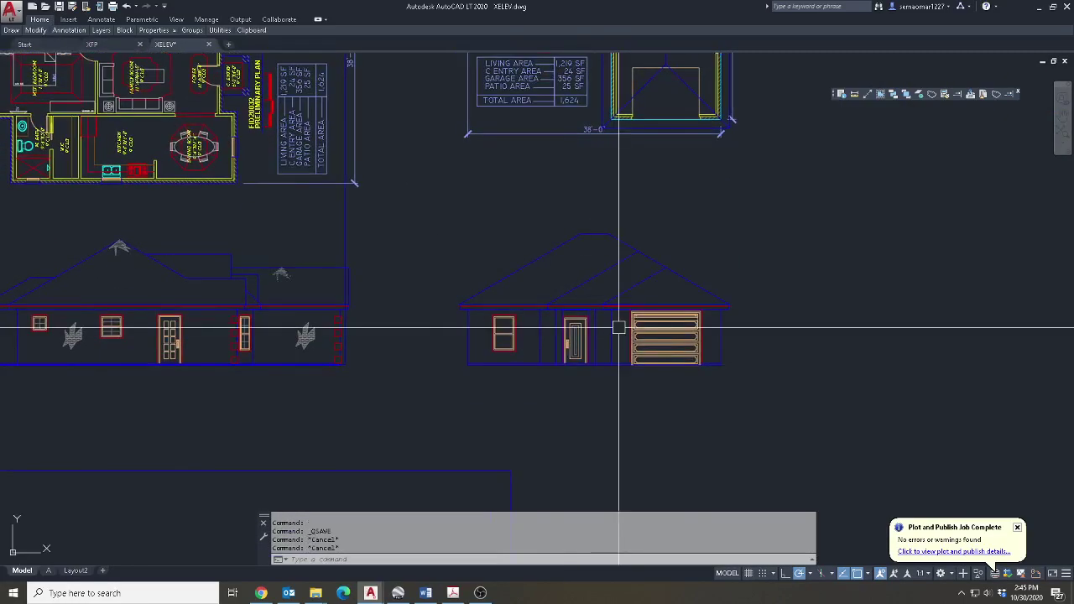
Hatch the three roof planes of the front elevation.
text(H)
key(Return)
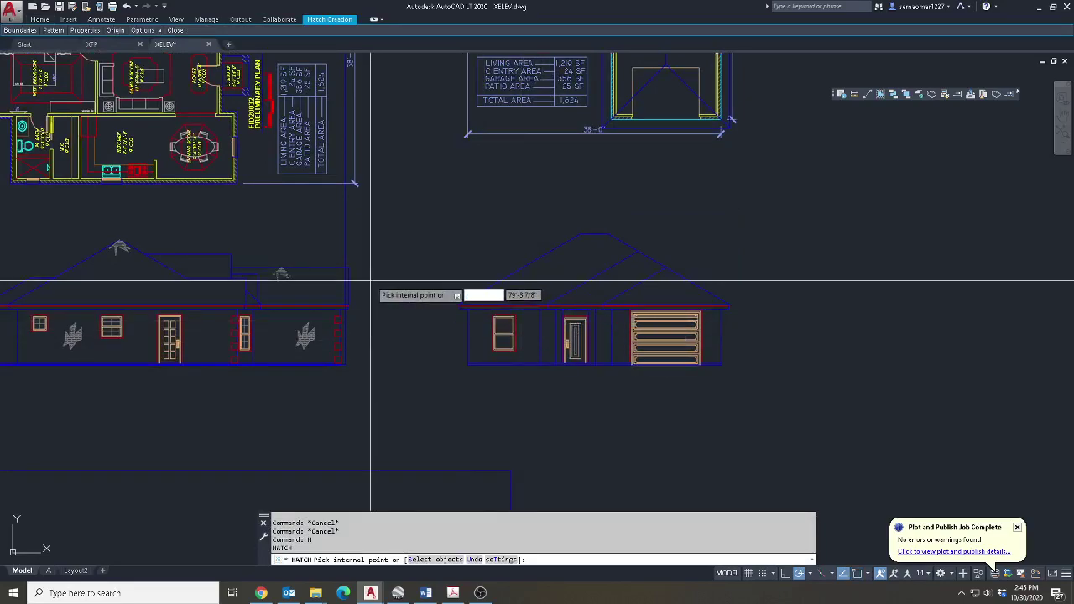
click(596, 263)
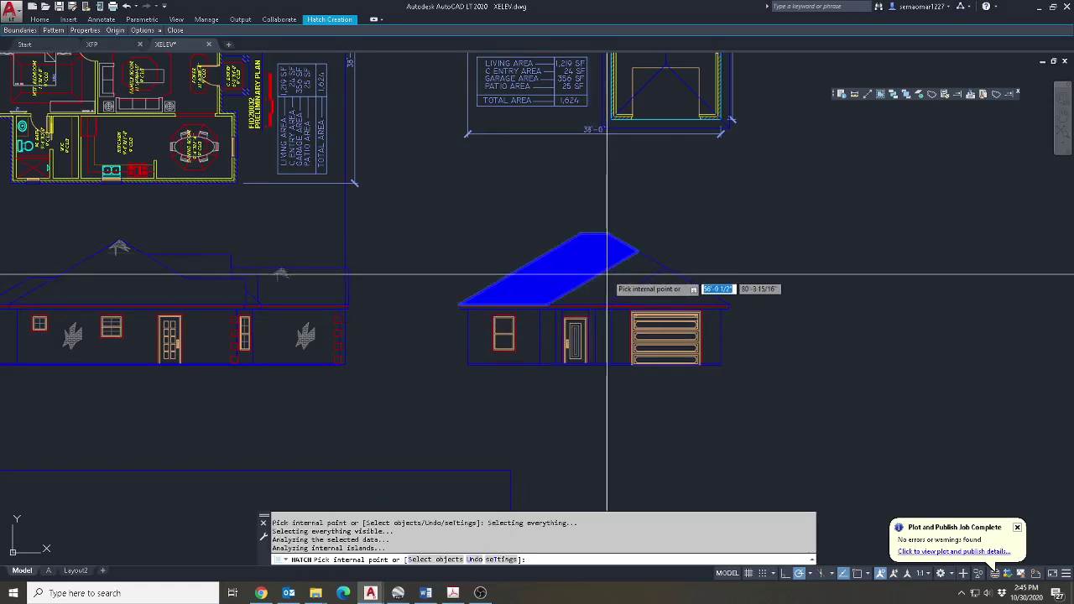
click(618, 290)
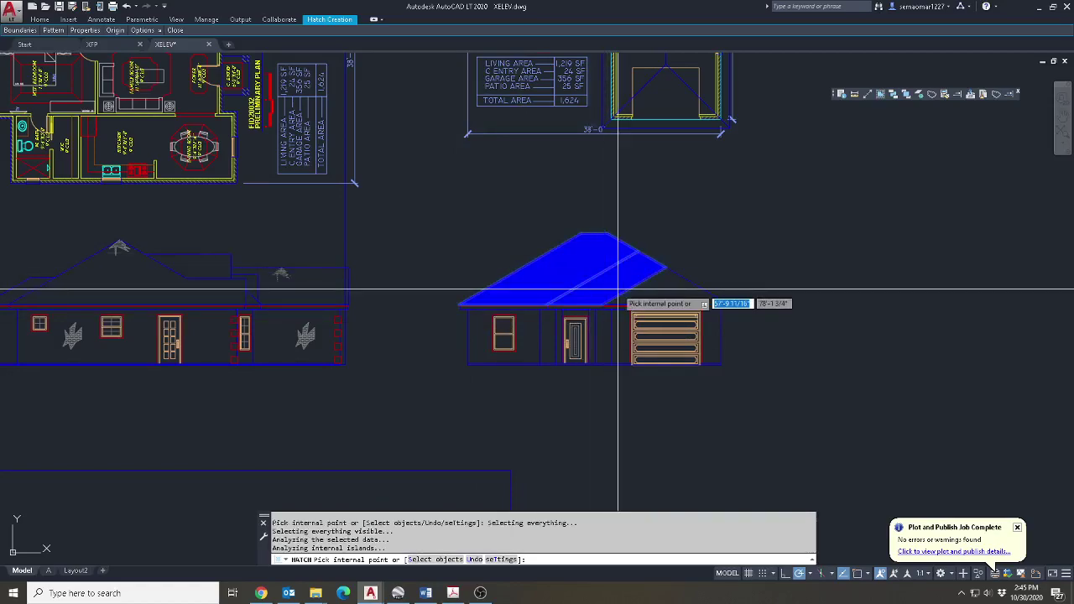
click(646, 277)
key(Return)
Match the existing roof hatch from the neighbouring side elevation onto the front elevation's new roof hatch.
click(945, 94)
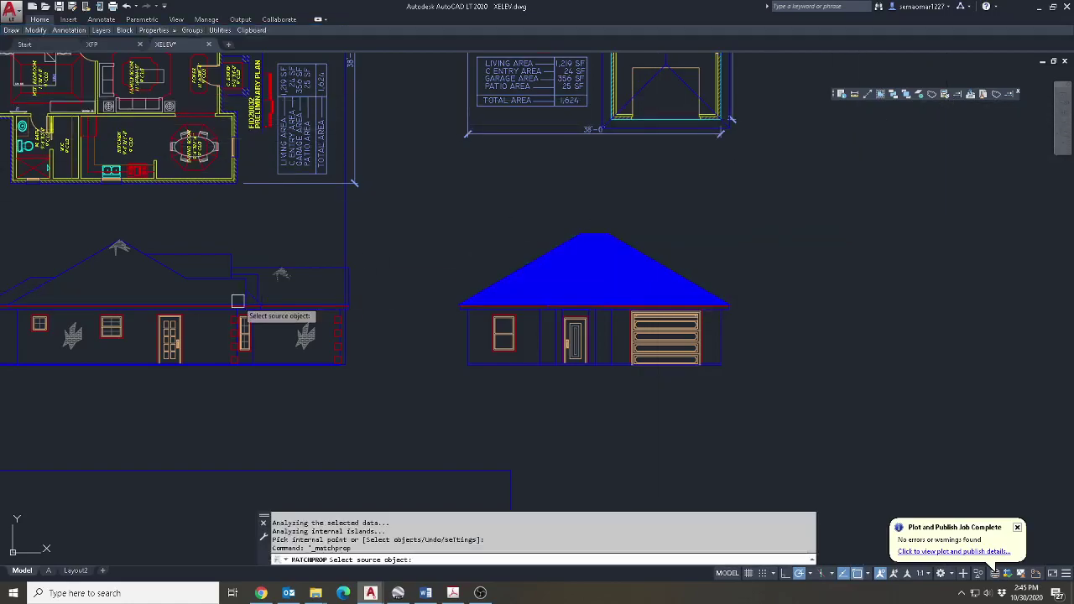
scroll(238, 300, up, 5)
click(202, 265)
scroll(655, 318, down, 4)
scroll(798, 312, up, 1)
key(Escape)
key(Escape)
key(Escape)
mouse_move(774, 371)
middle_down()
mouse_move(475, 349)
mouse_move(741, 261)
middle_up()
scroll(726, 305, up, 3)
scroll(692, 305, down, 4)
text(j)
key(Return)
key(Escape)
key(Escape)
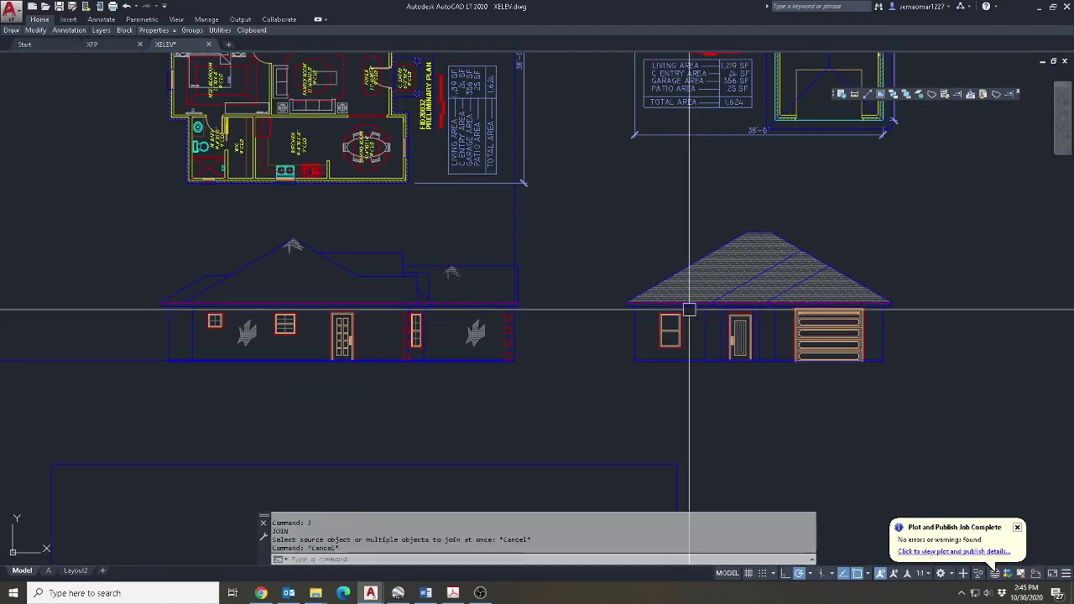
Hatch the front elevation wall around the dining room window with the predefined AR-BRSTD brick pattern.
text(h)
key(Return)
click(713, 319)
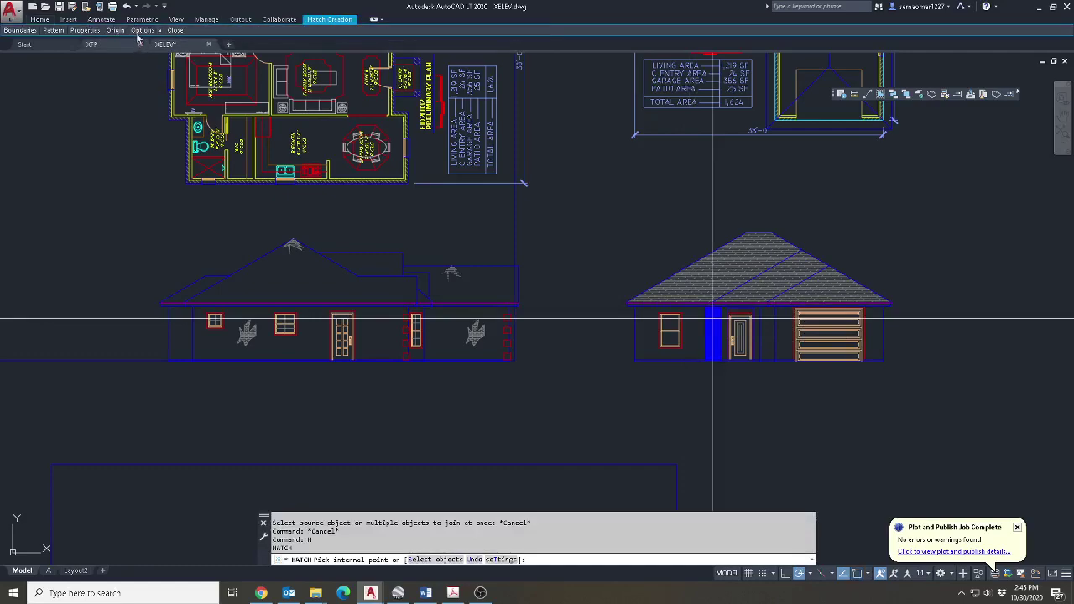
mouse_move(159, 32)
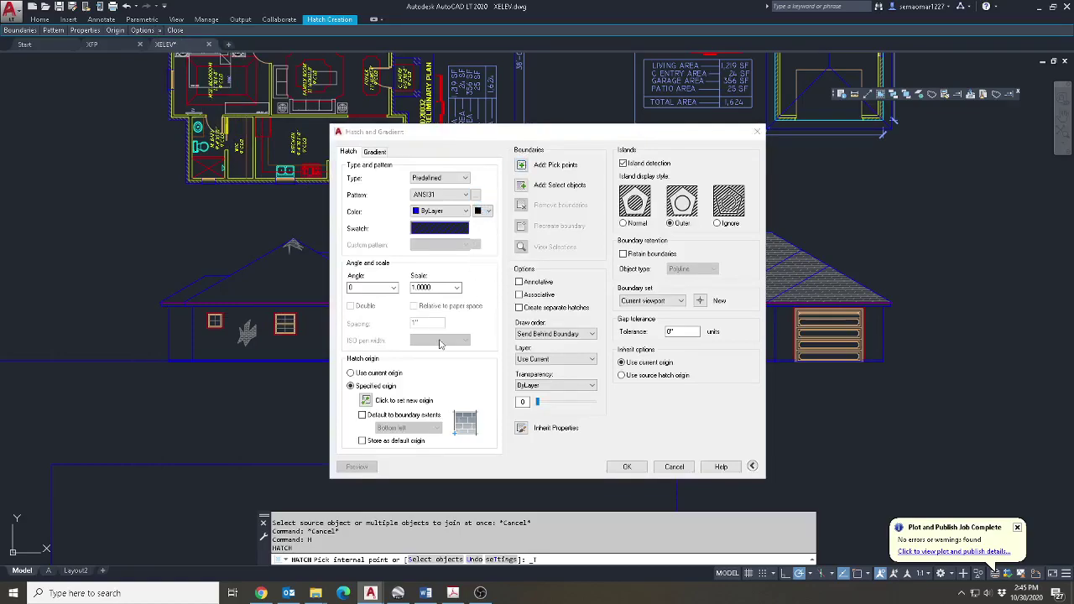
click(476, 194)
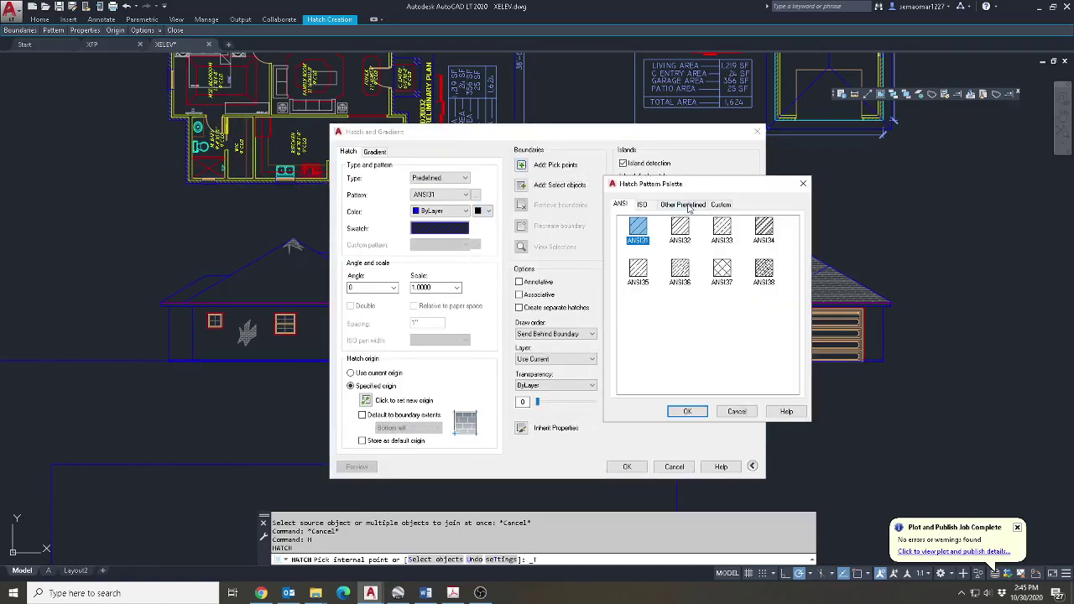
click(684, 205)
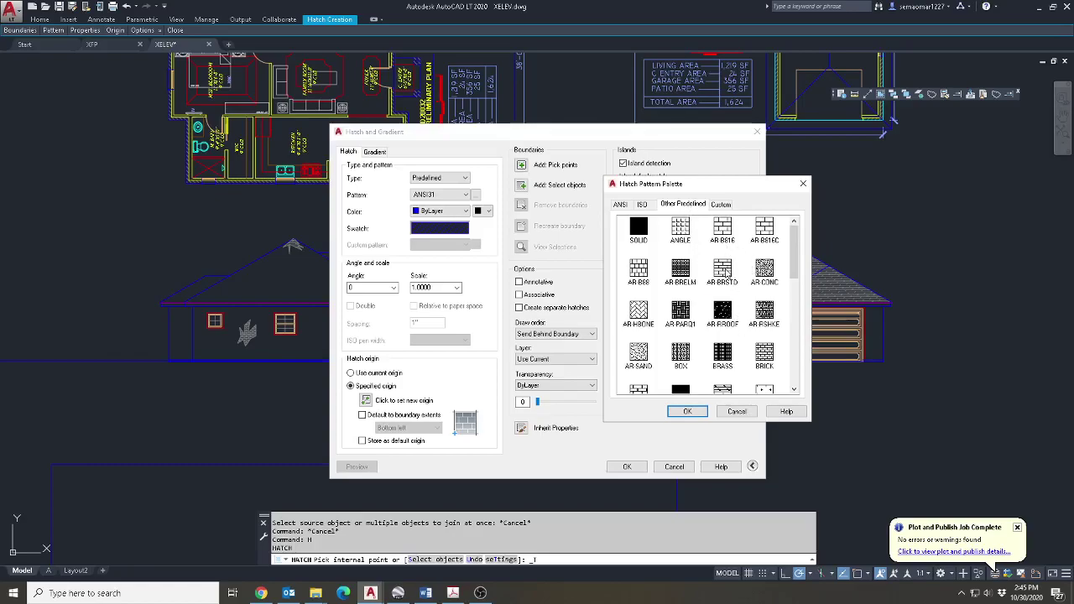
click(687, 412)
click(528, 166)
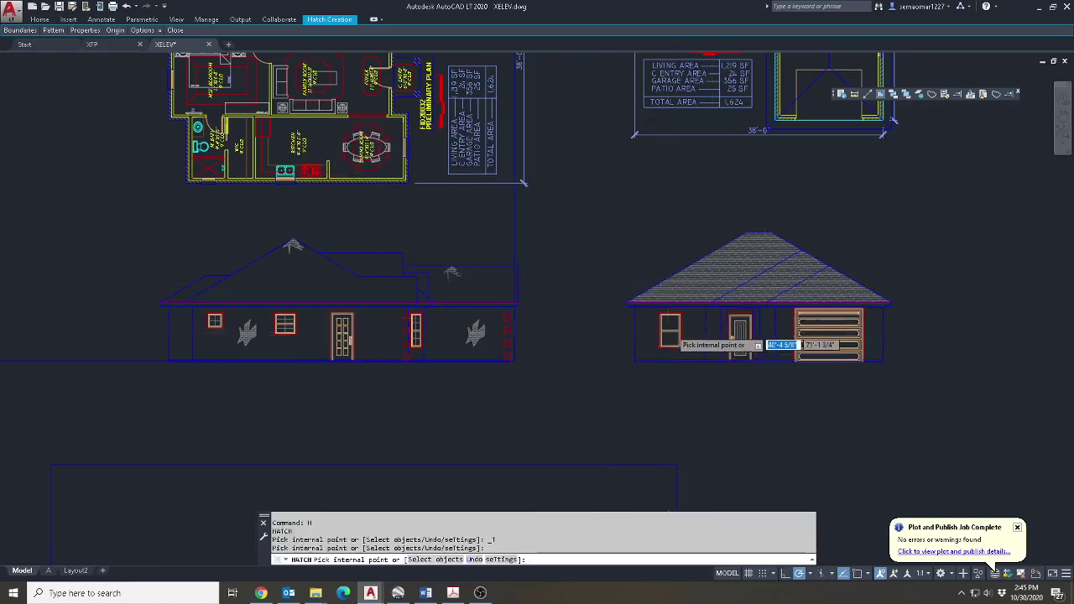
scroll(759, 346, up, 5)
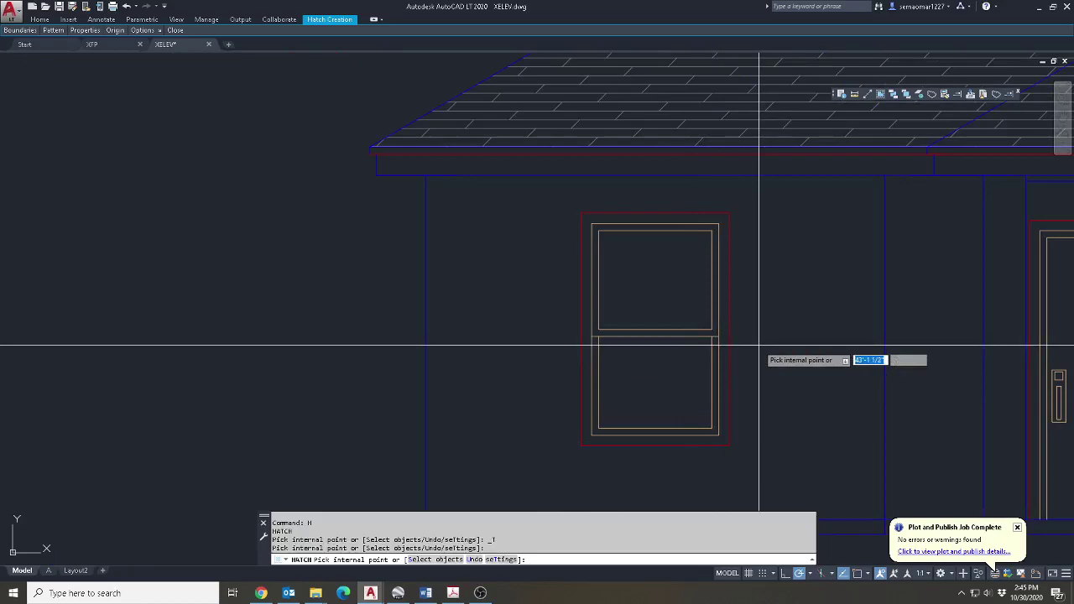
middle_drag(759, 345, 538, 274)
click(605, 270)
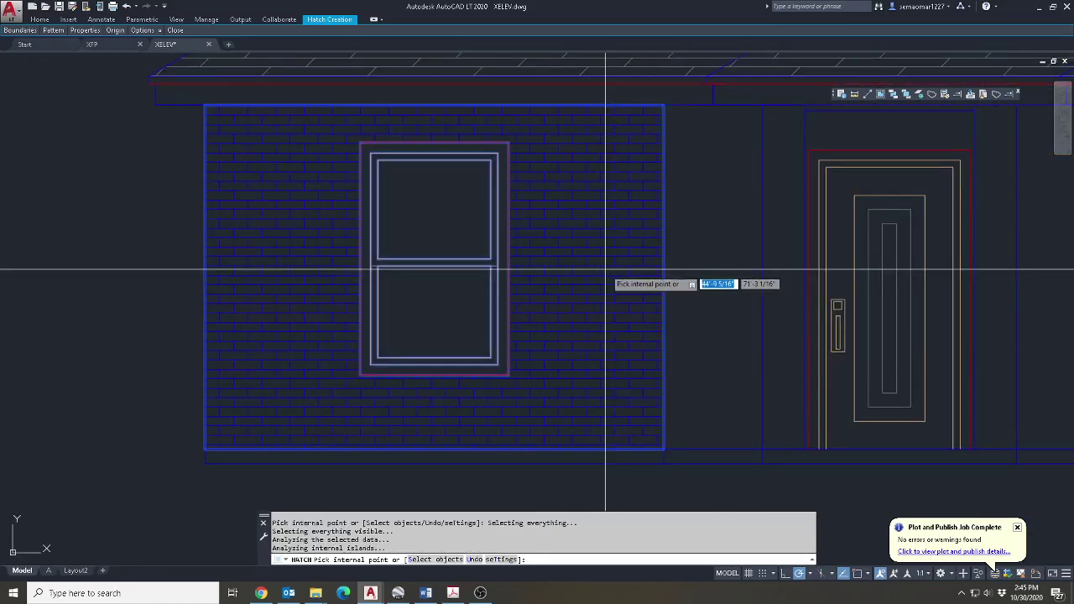
key(Return)
Change the properties of the brick hatch around the dining room window so it draws in light gray.
click(604, 268)
right_click(605, 270)
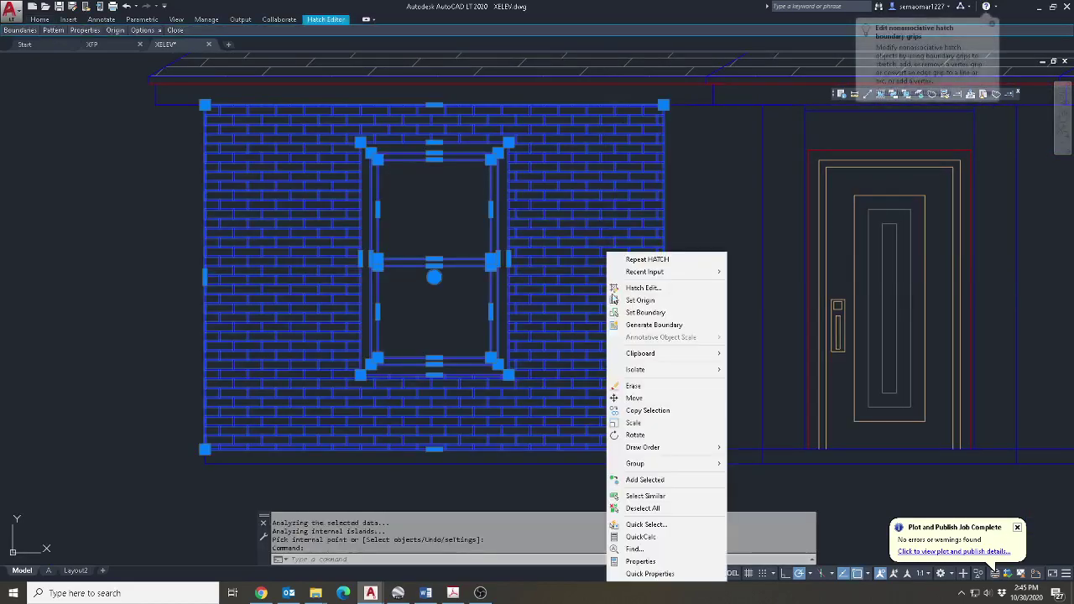
click(640, 562)
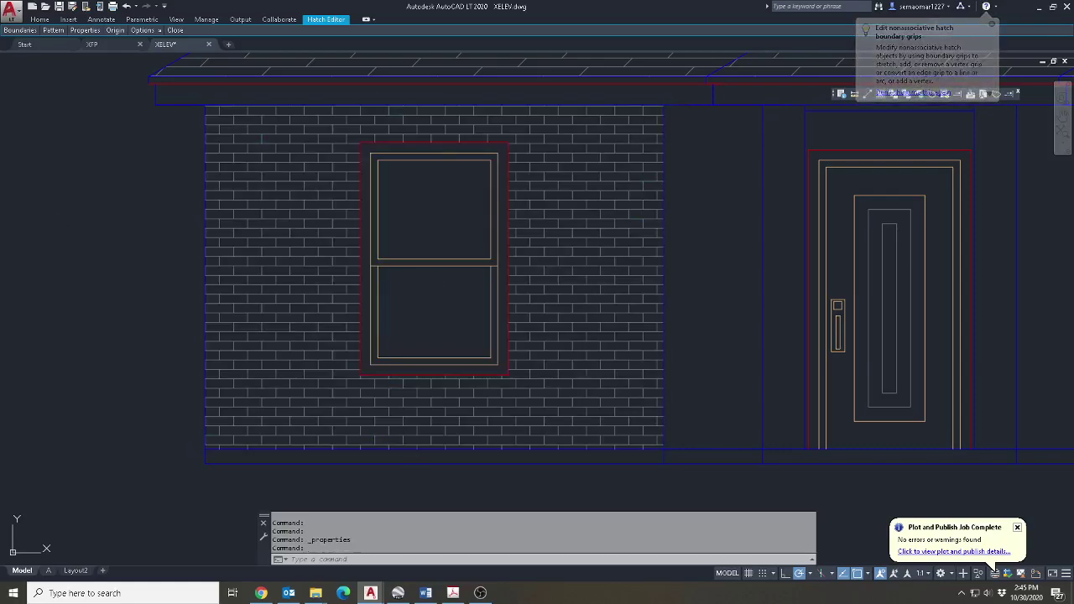
key(Escape)
key(Escape)
key(Escape)
key(Escape)
scroll(786, 304, down, 3)
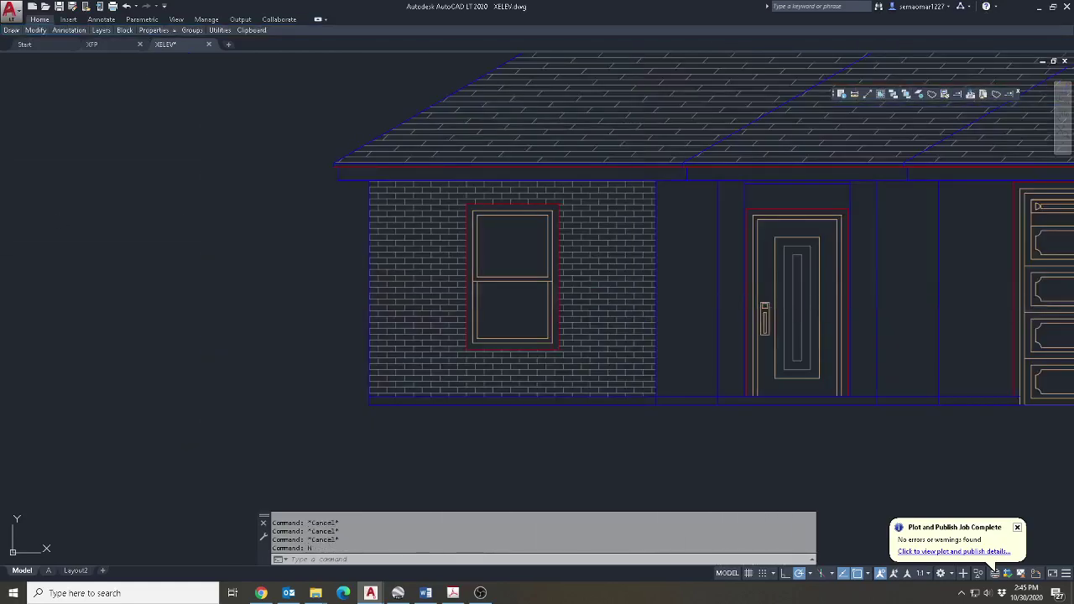
key(Return)
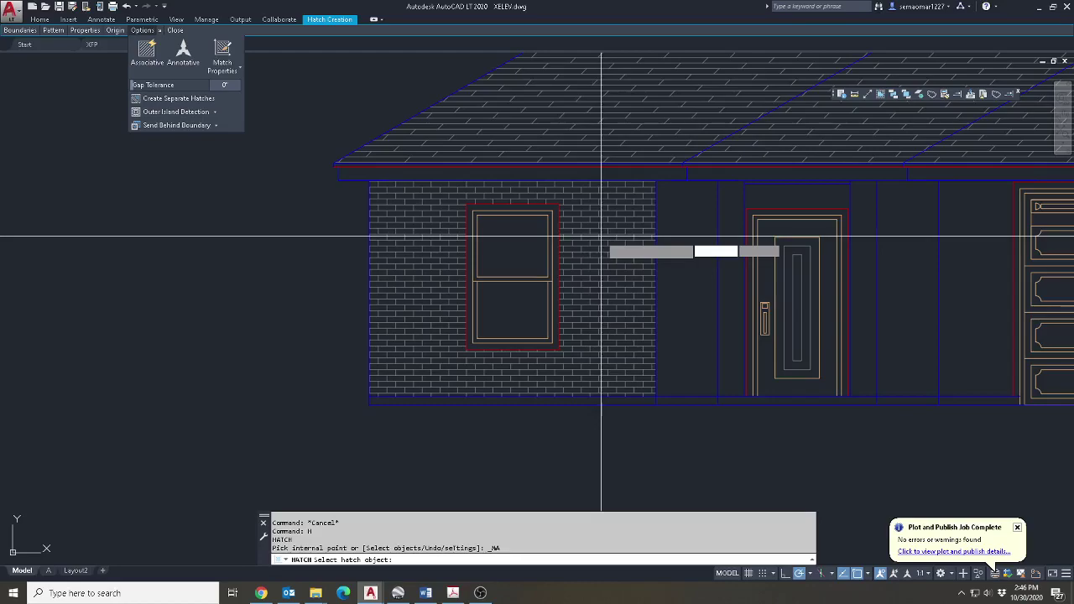
click(600, 235)
middle_drag(841, 463, 552, 473)
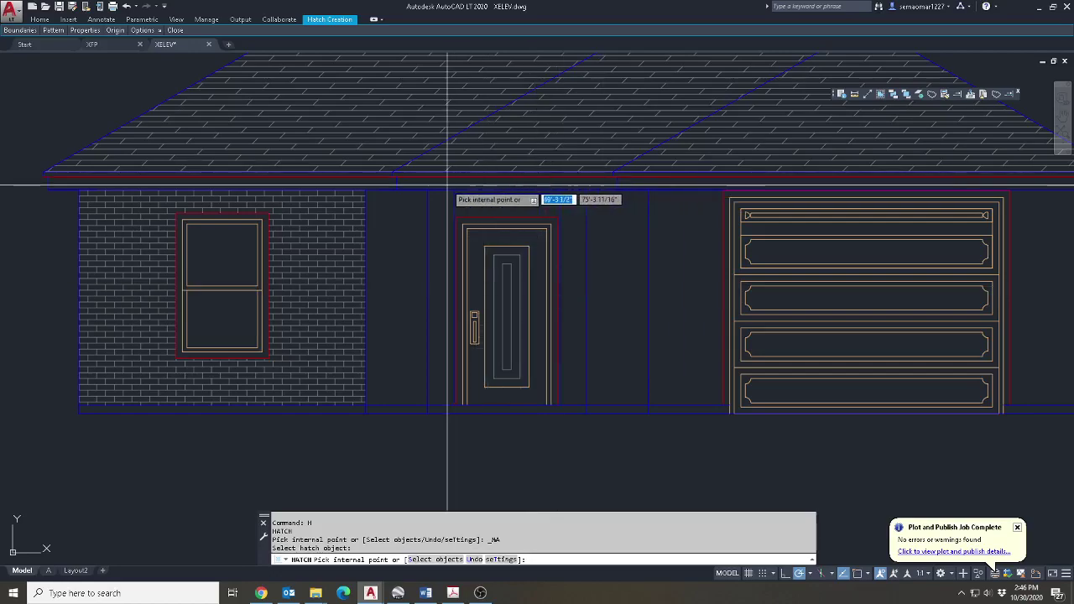
key(Escape)
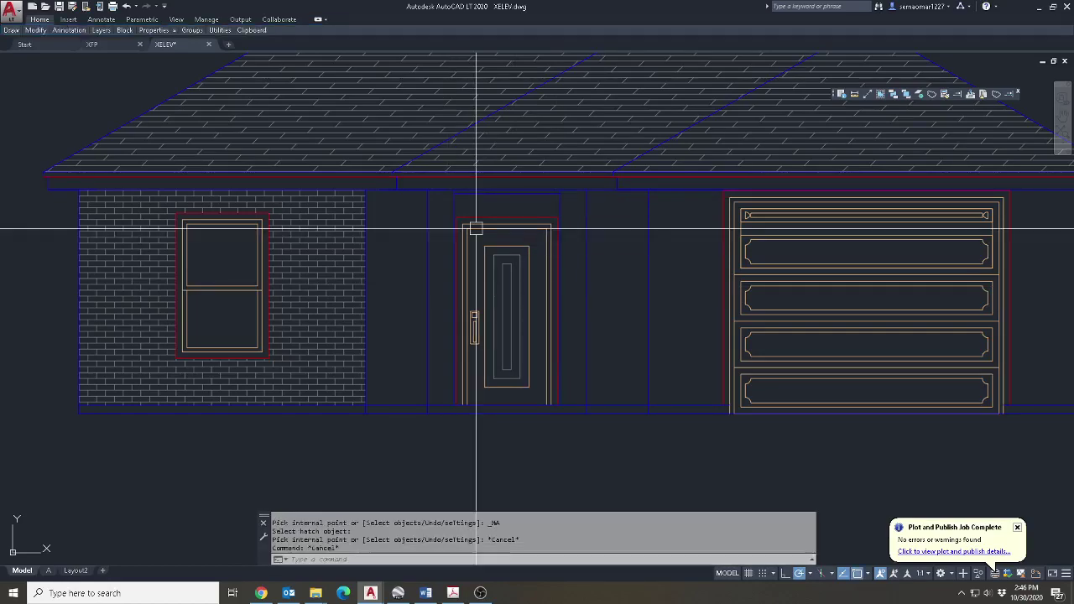
Unload the XFP and XROOFPLAN external references and save the elevation drawing.
scroll(490, 225, down, 4)
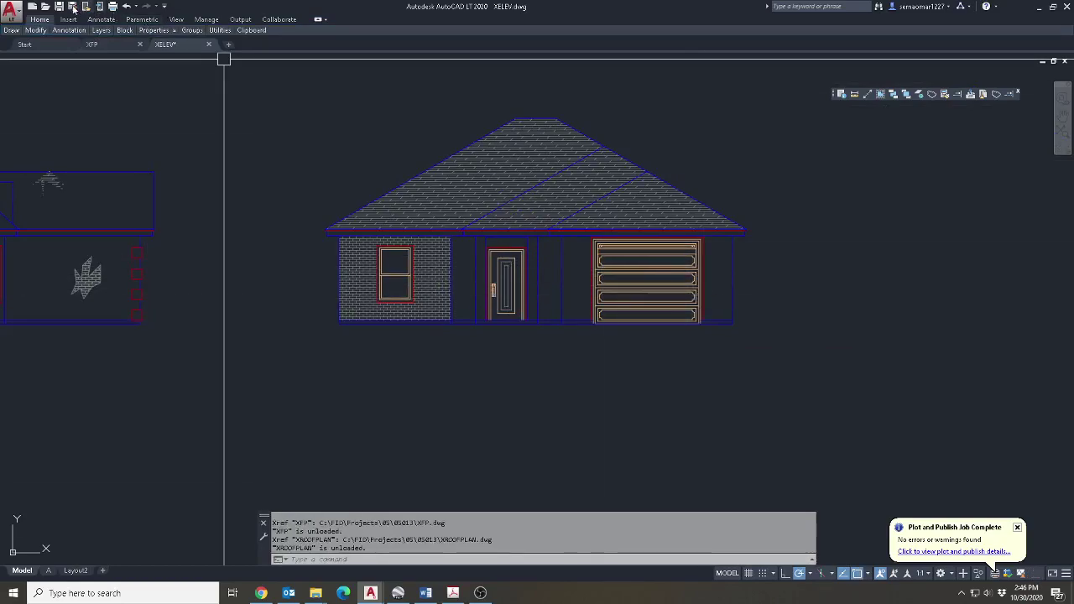
key(ctrl+s)
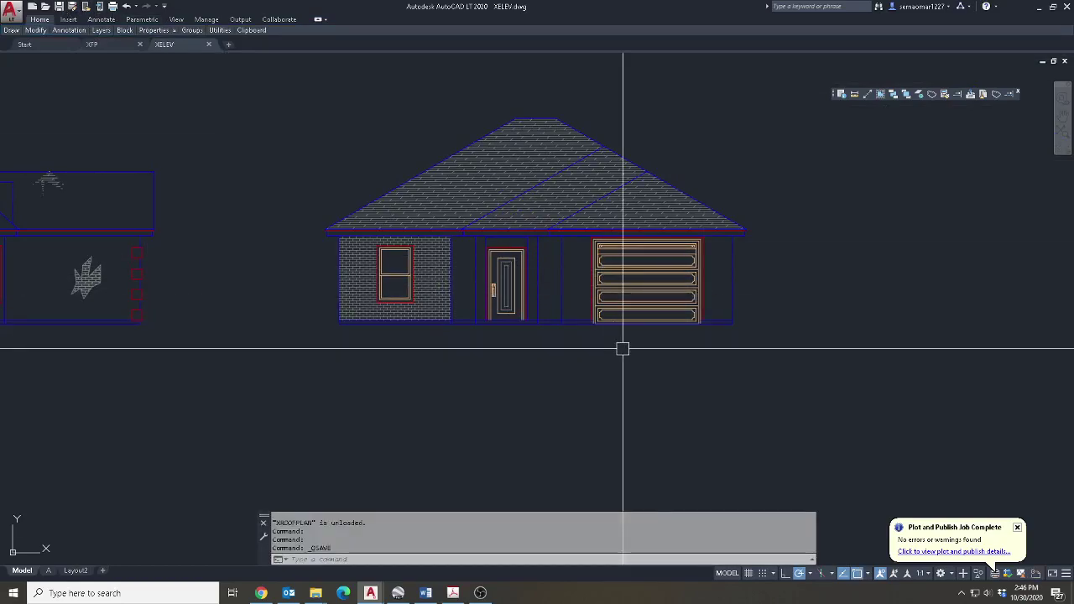
Hatch the remaining front wall areas around the entry door and garage door, inheriting the properties of the dining room wall's brick hatch.
text(h)
key(Return)
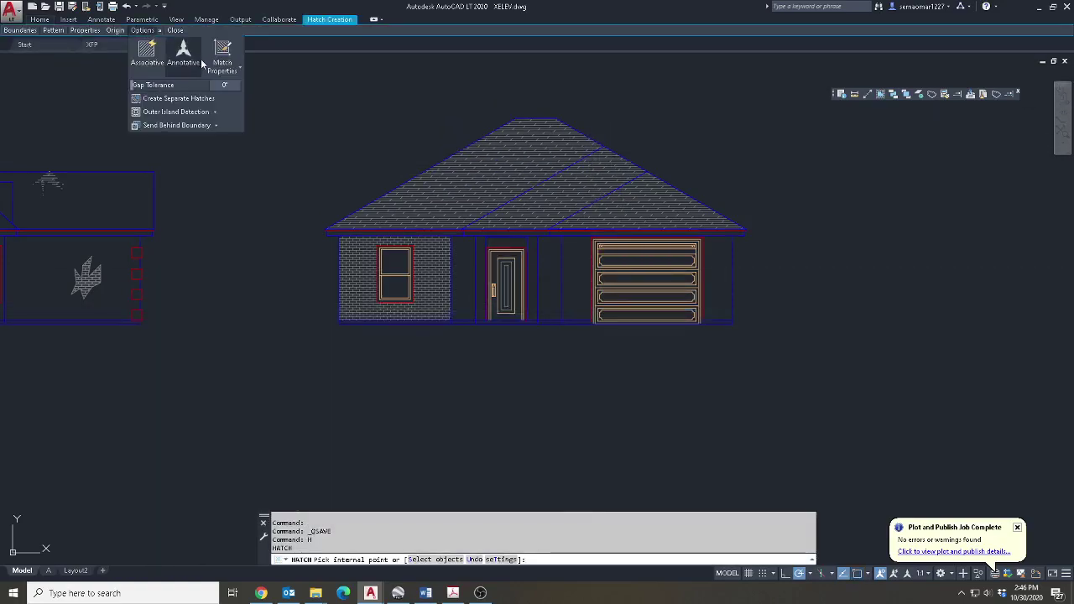
click(222, 53)
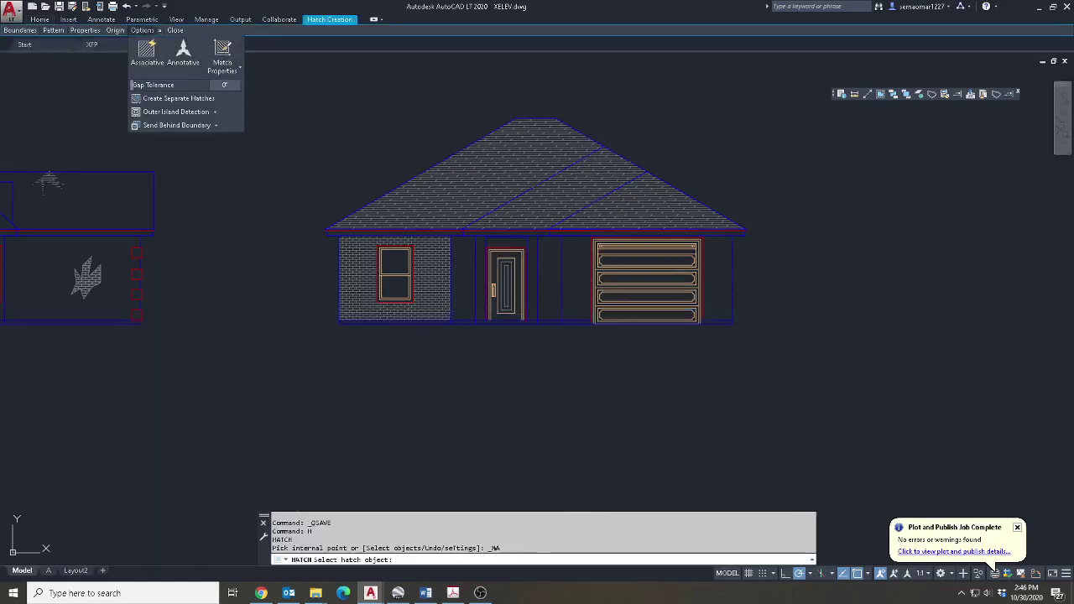
click(427, 270)
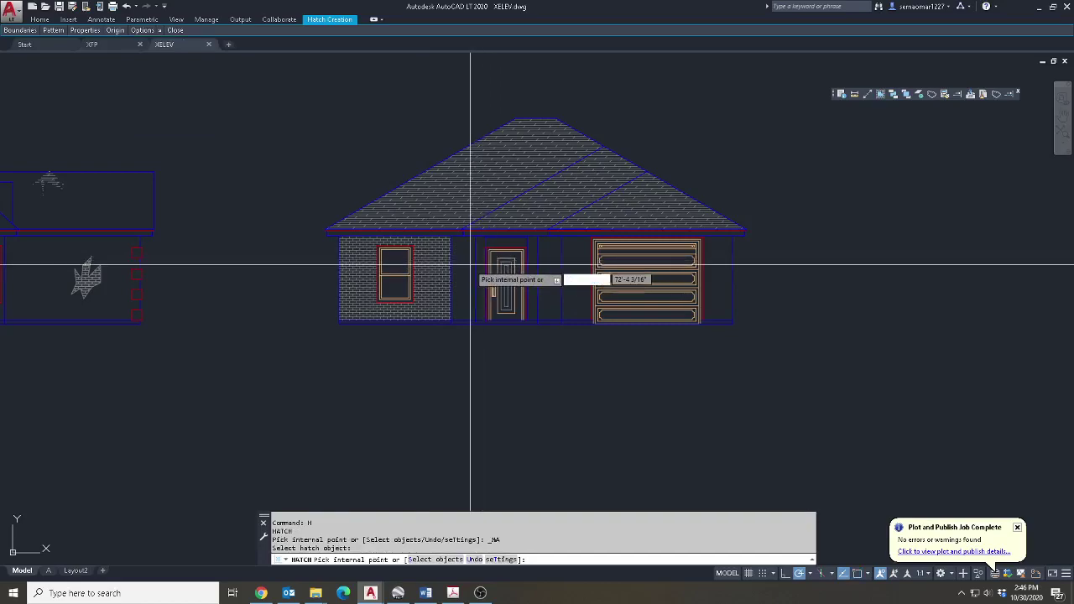
click(471, 262)
click(477, 247)
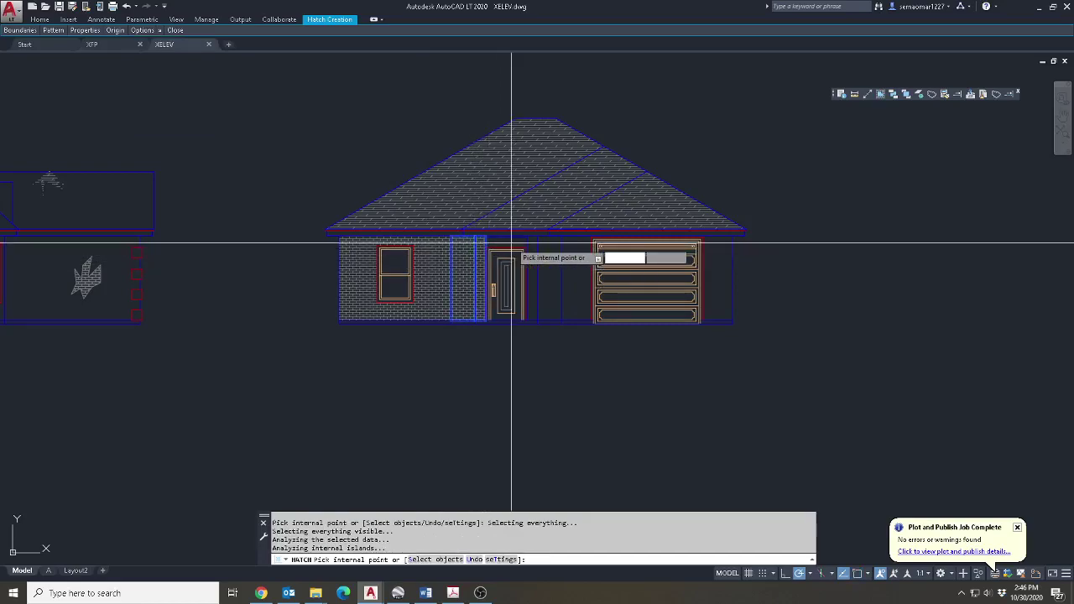
click(554, 248)
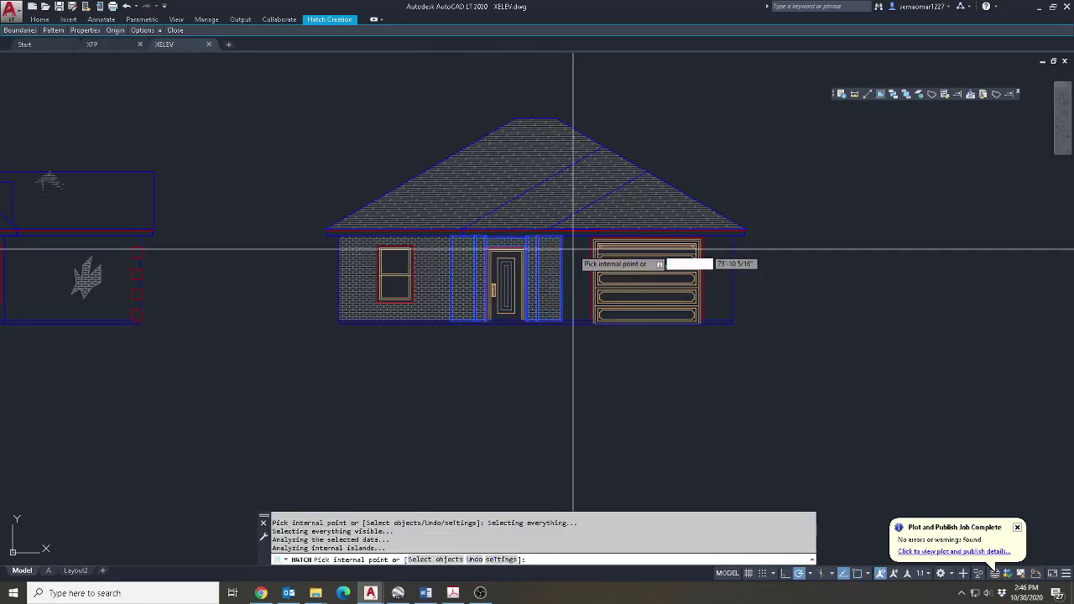
click(701, 260)
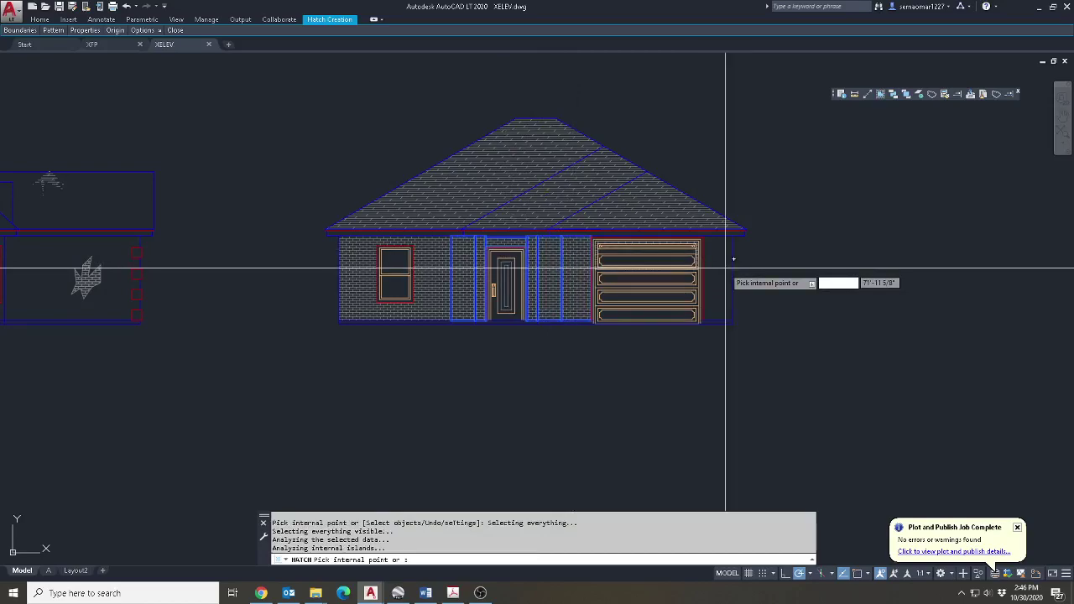
key(Escape)
key(Escape)
key(Escape)
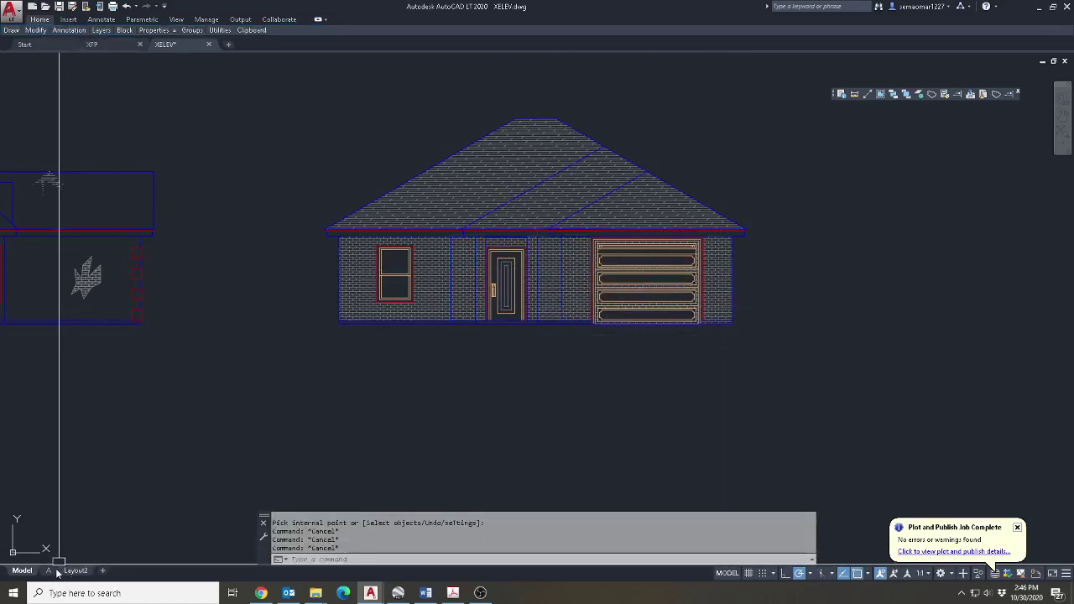
key(Escape)
Copy the preliminary plan title label from the model space of XFP.dwg with a base point.
key(ctrl+Tab)
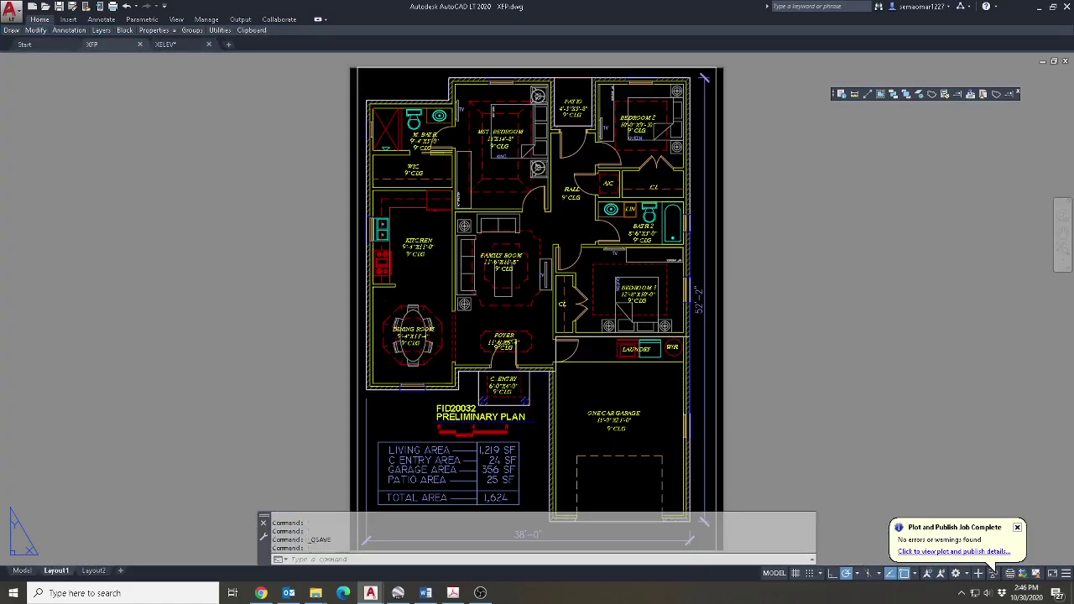
click(22, 571)
right_click(199, 270)
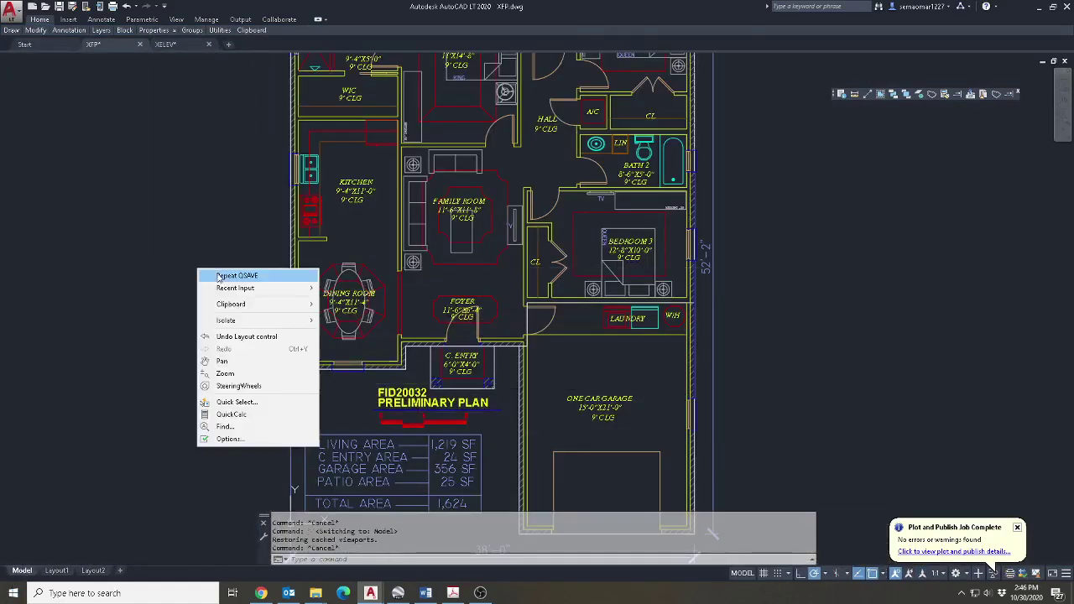
mouse_move(239, 304)
click(363, 328)
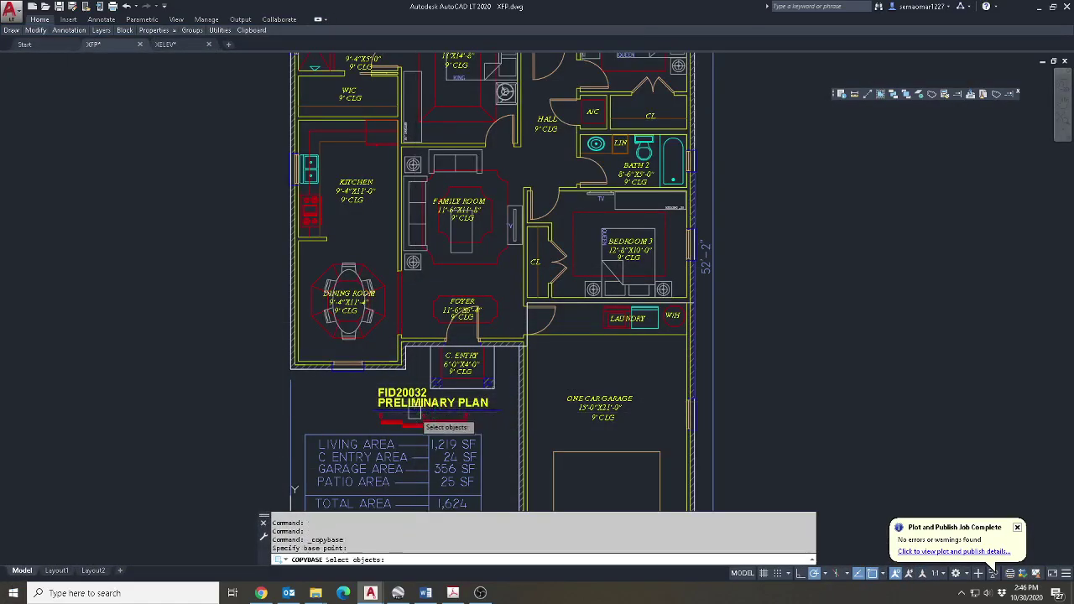
key(Return)
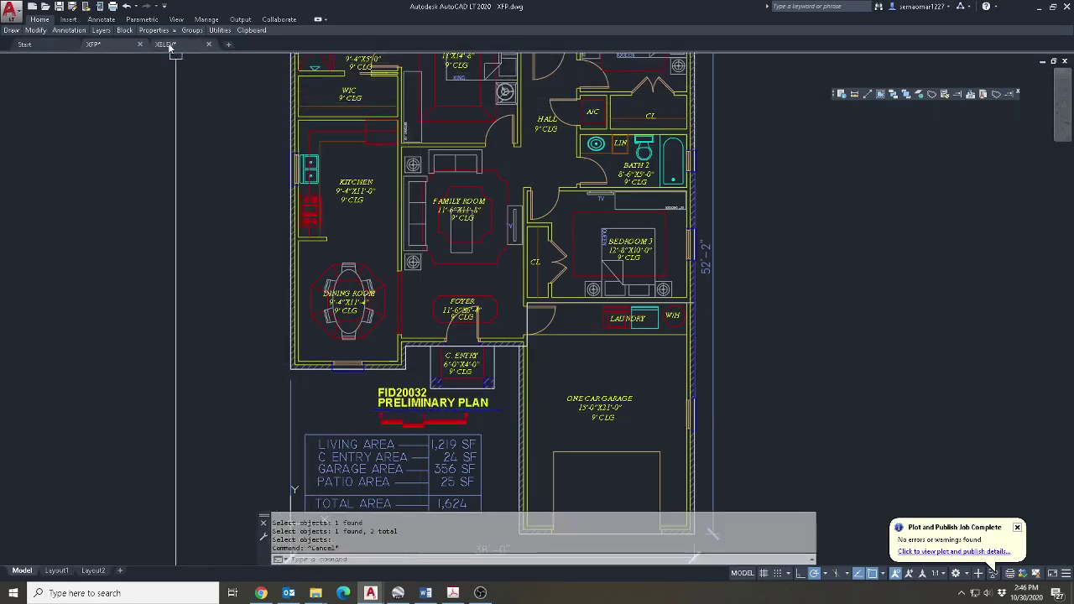
Paste the copied title label into XELEV.dwg just below the garage door of the front elevation.
click(165, 44)
right_click(403, 269)
mouse_move(439, 297)
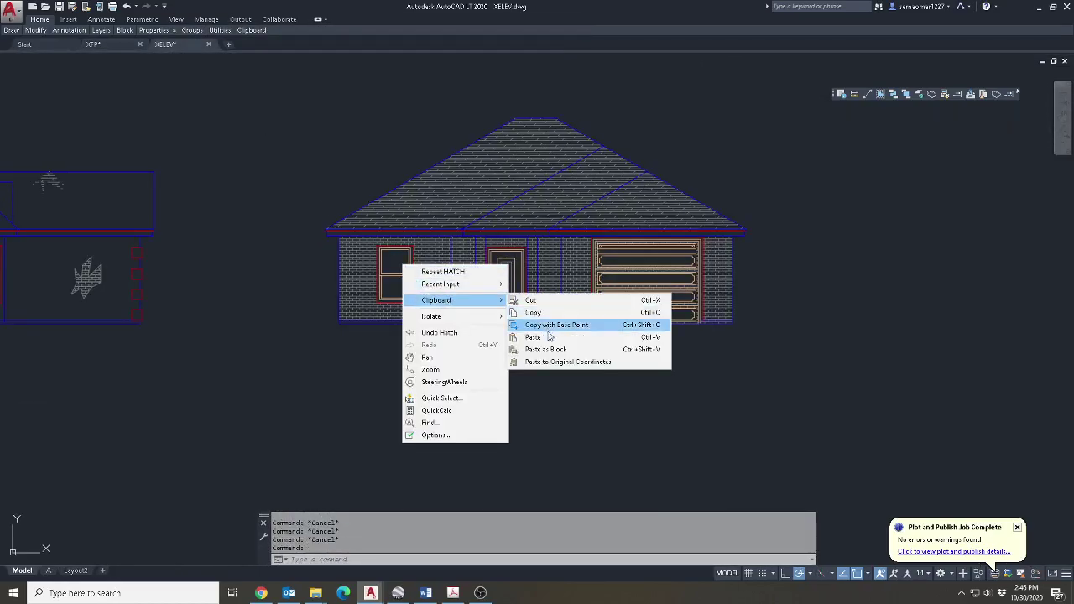
click(575, 343)
key(Escape)
Edit the pasted title block's attributes so DETAIL NAME #3 reads PRELIMINARY ELEVATION.
text(DDATT)
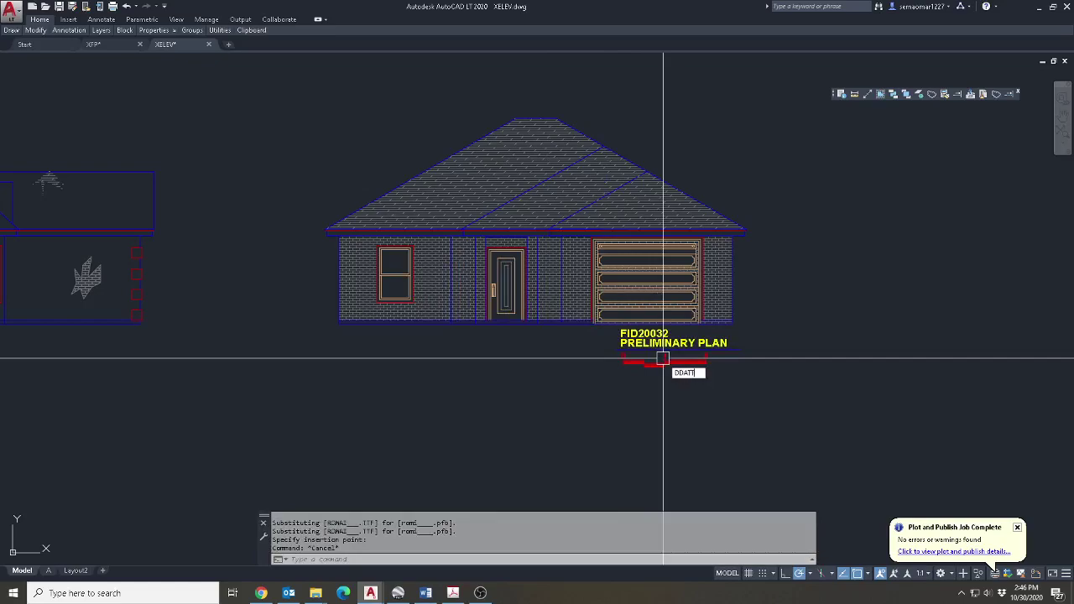
text(E)
key(Return)
click(671, 344)
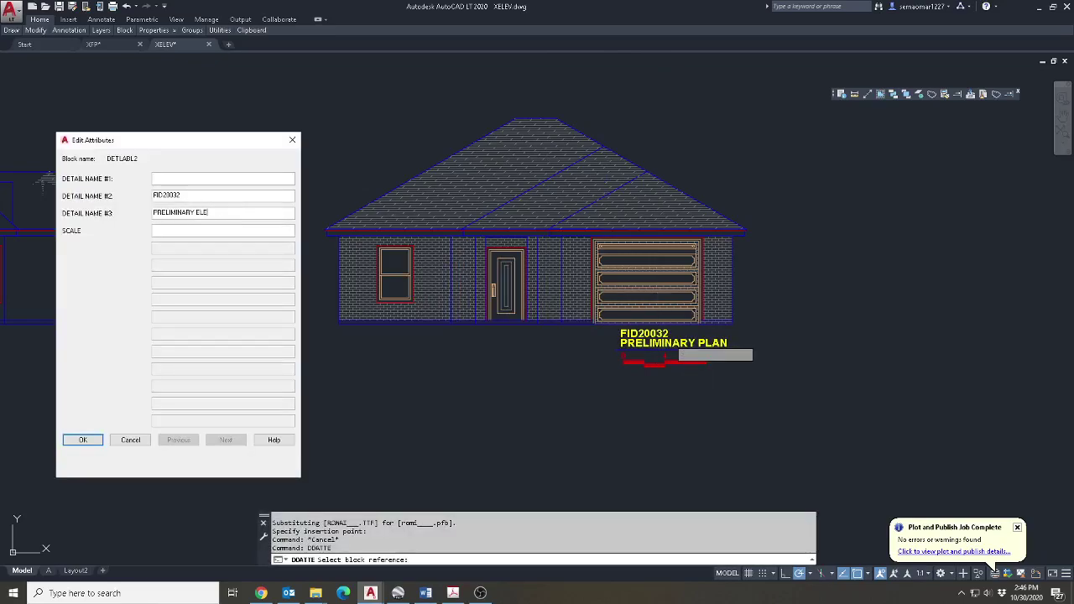
click(82, 440)
key(Escape)
key(Escape)
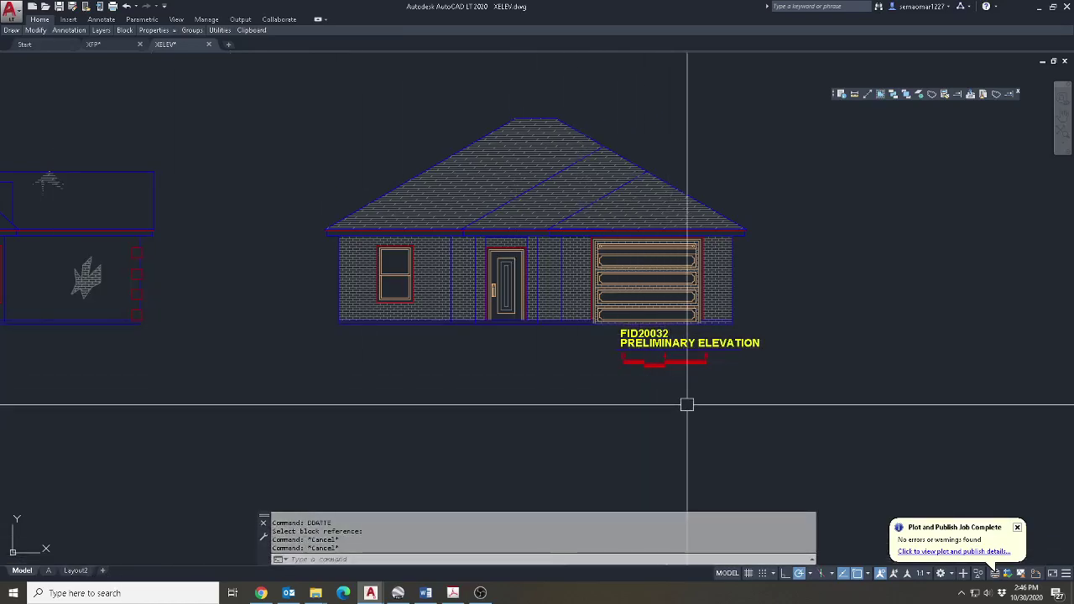
text(m)
key(Return)
click(690, 361)
key(Return)
key(Escape)
key(Escape)
Move the PRELIMINARY ELEVATION title label slightly left so it sits within the front elevation's width.
text(m)
key(Return)
click(706, 361)
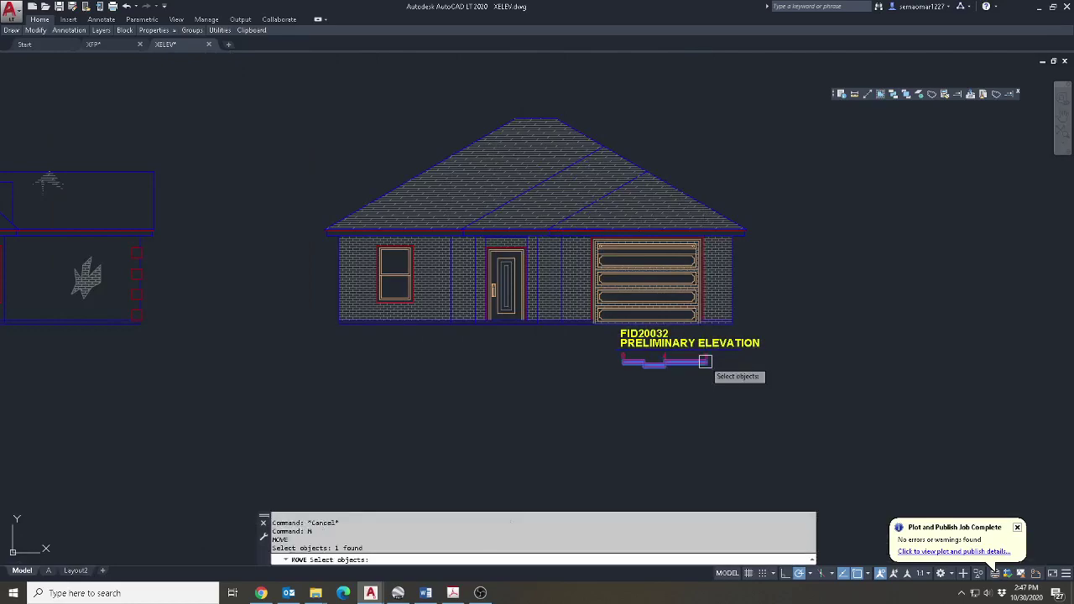
key(Return)
click(754, 431)
click(719, 431)
key(Escape)
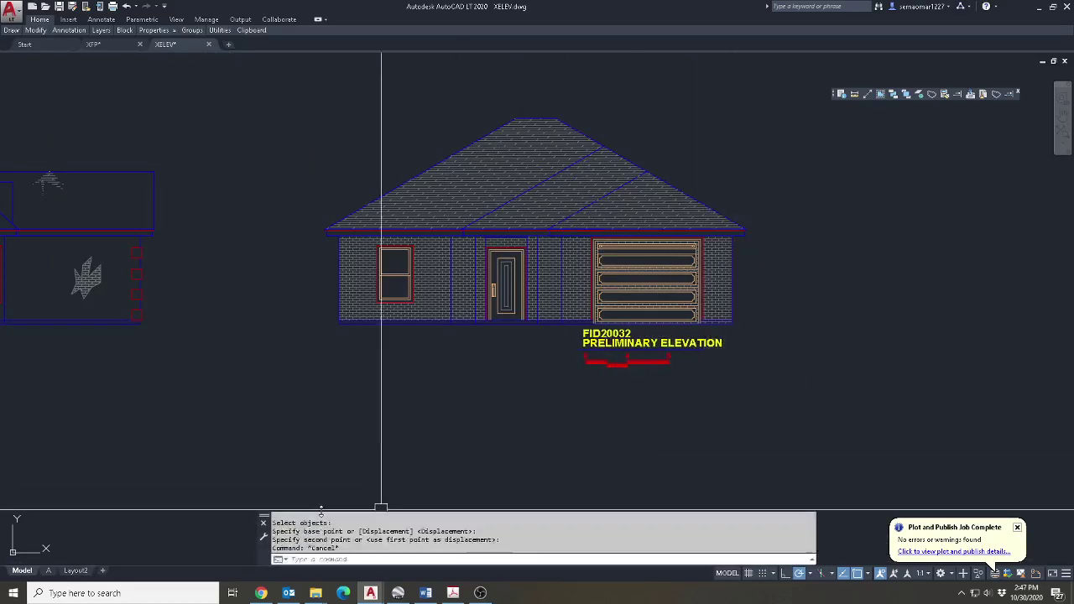
Erase the two existing viewports from paper space layout A.
click(50, 573)
scroll(263, 255, down, 5)
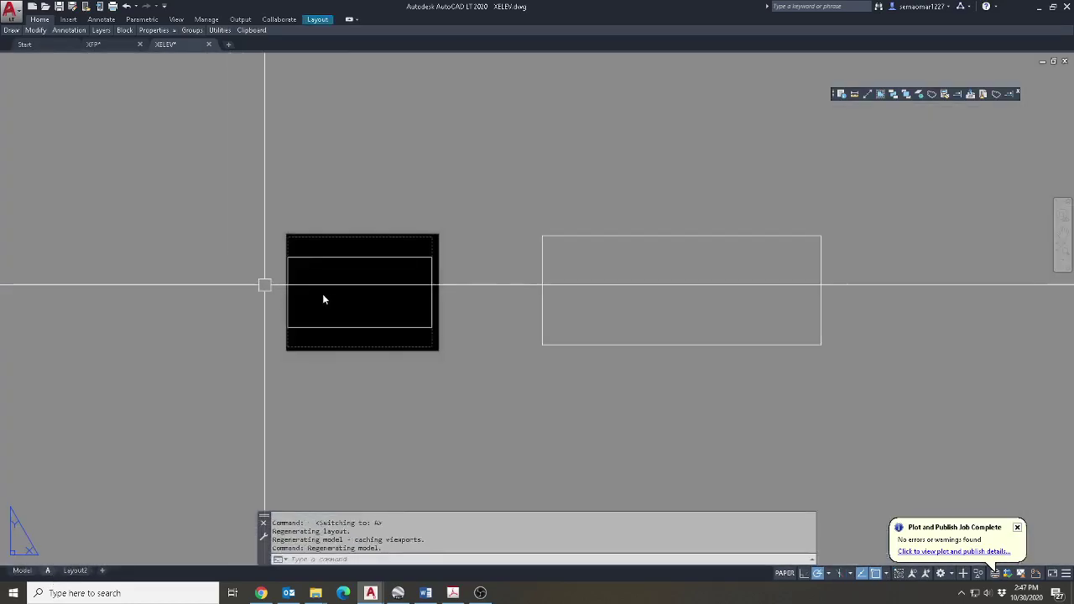
click(552, 207)
click(341, 371)
right_click(340, 372)
key(Escape)
text(e)
key(Return)
click(561, 235)
click(399, 362)
key(Return)
text(mv)
key(Return)
click(291, 352)
key(F8)
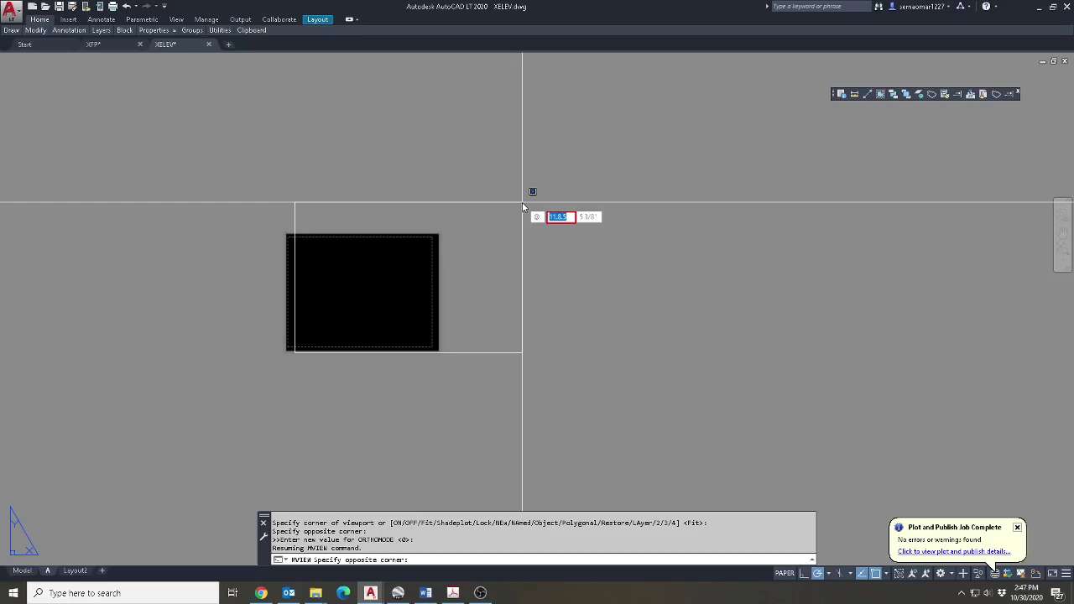
key(Escape)
key(Escape)
key(Escape)
Create an 11 by 8.5 viewport in paper space layout A, starting just outside the sheet's lower-left corner.
text(mv)
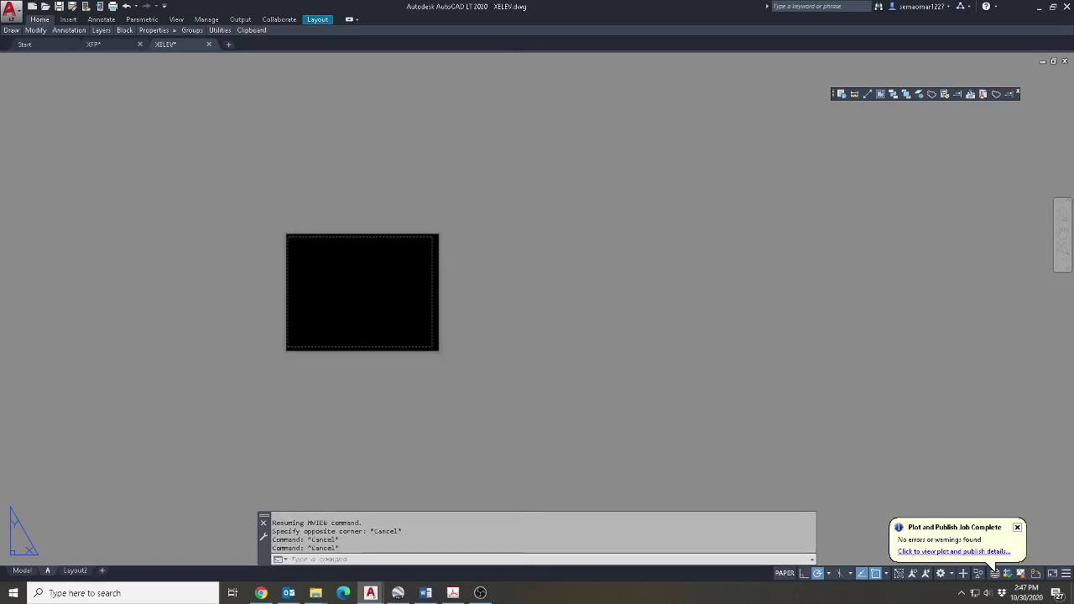
key(Return)
click(283, 356)
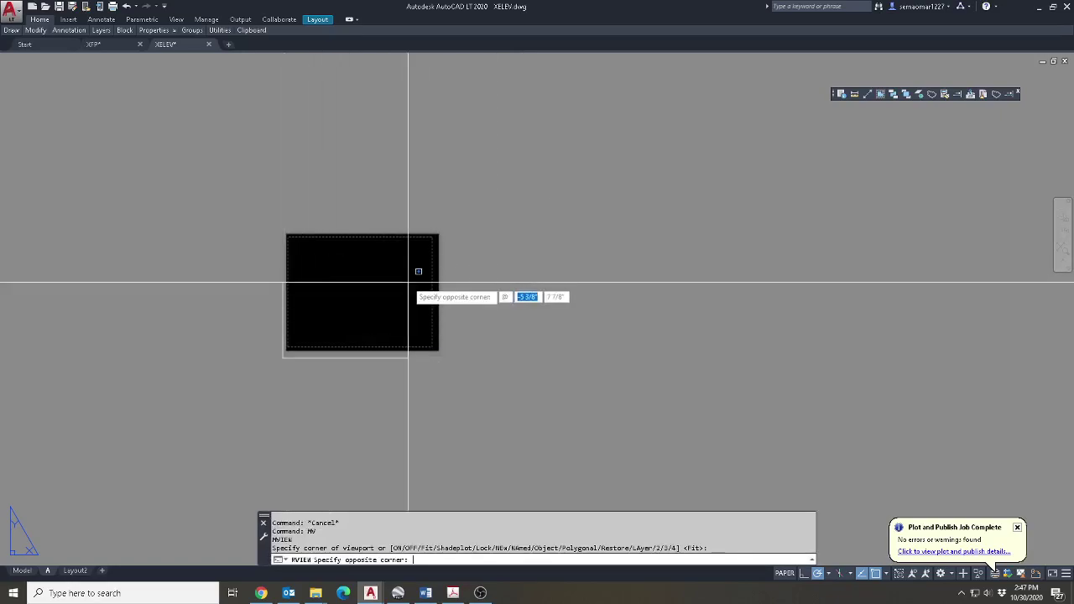
text(11,8.5)
key(Return)
Frame the titled front elevation inside the new viewport with a zoom window, and return to paper space.
double_click(386, 243)
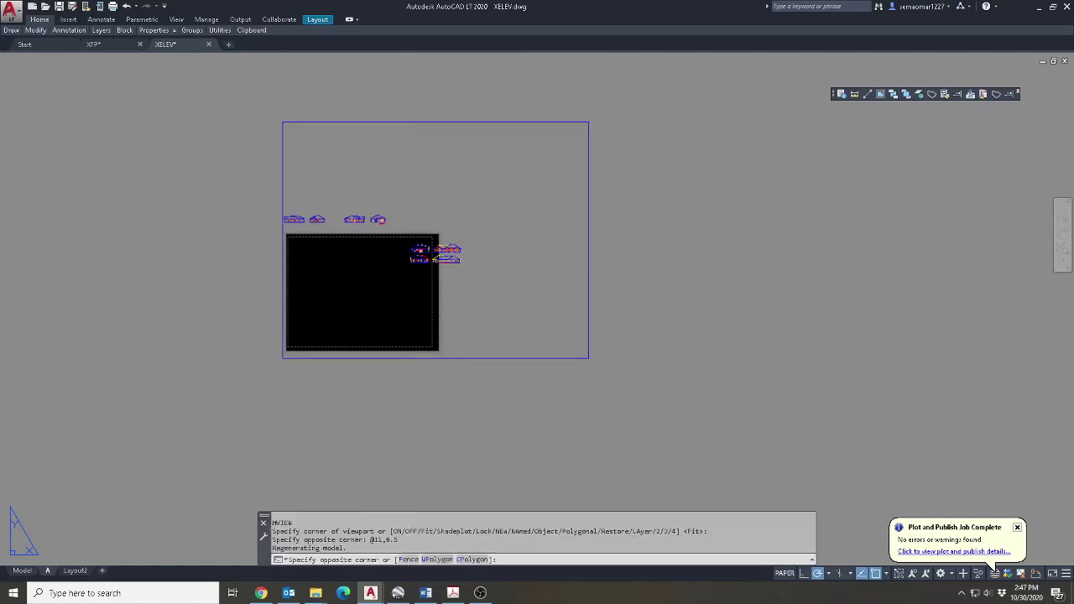
scroll(377, 210, up, 10)
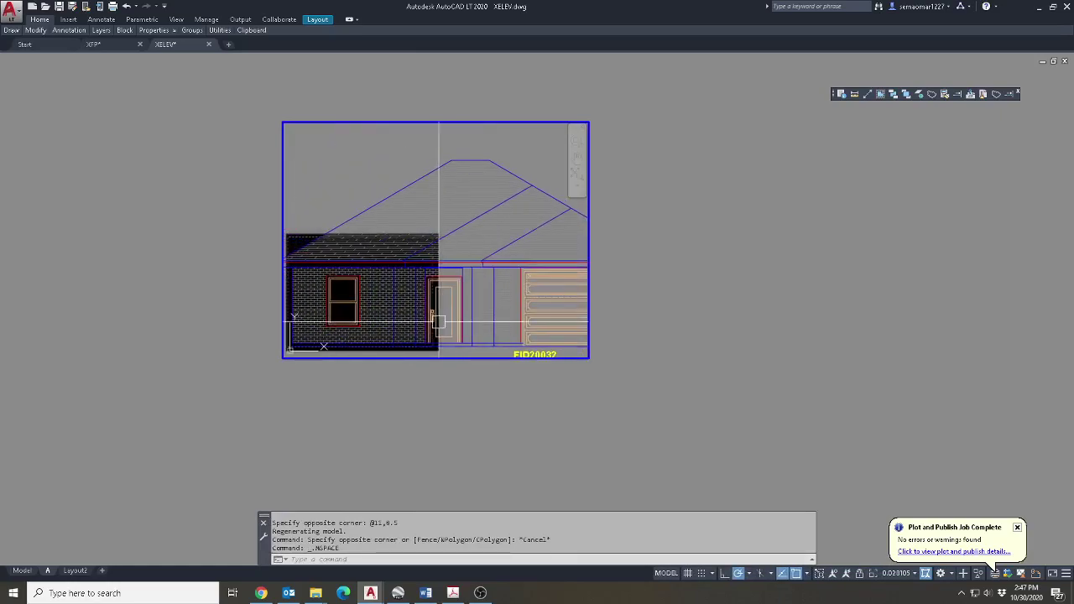
scroll(436, 318, up, 5)
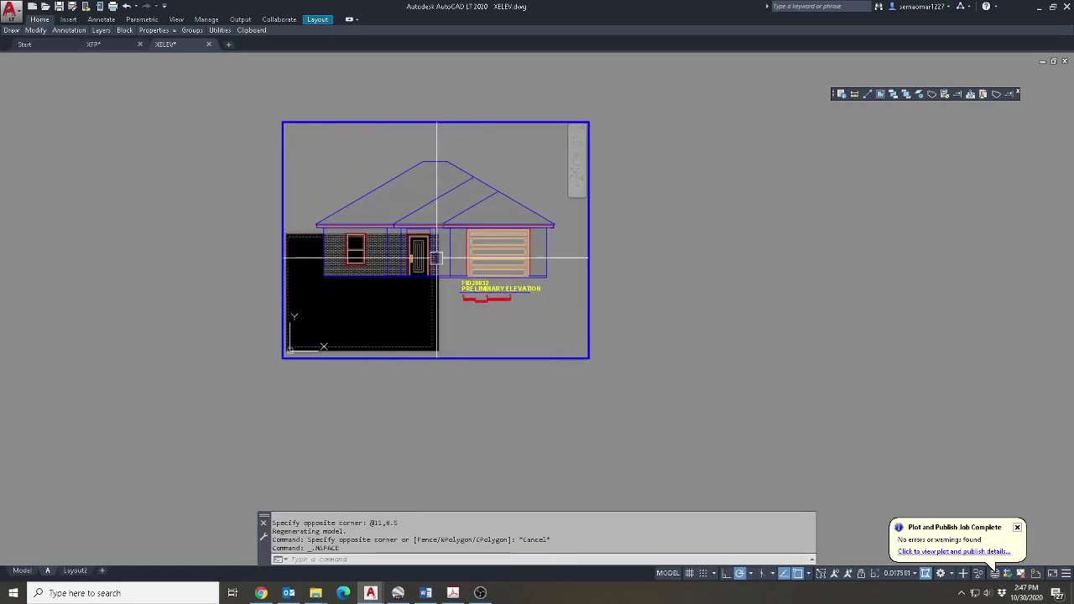
scroll(436, 258, down, 2)
key(Escape)
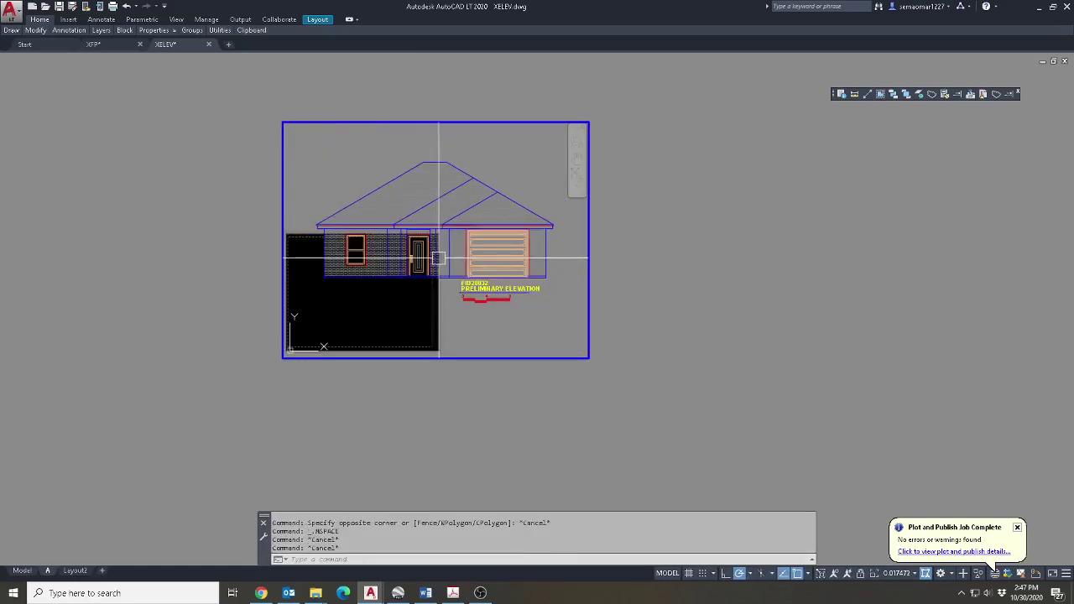
text(z)
key(Return)
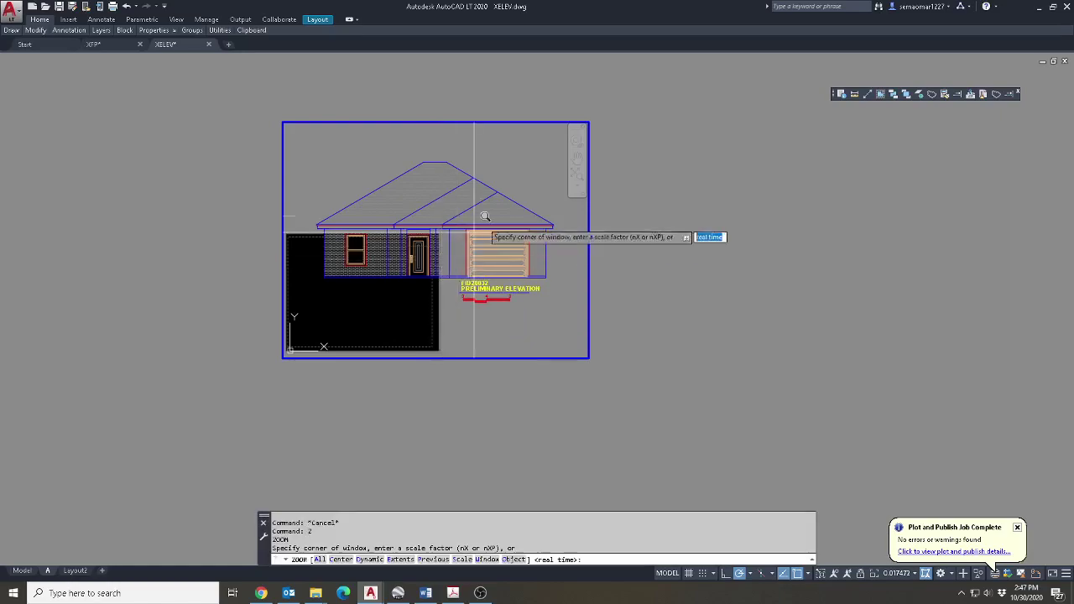
click(309, 307)
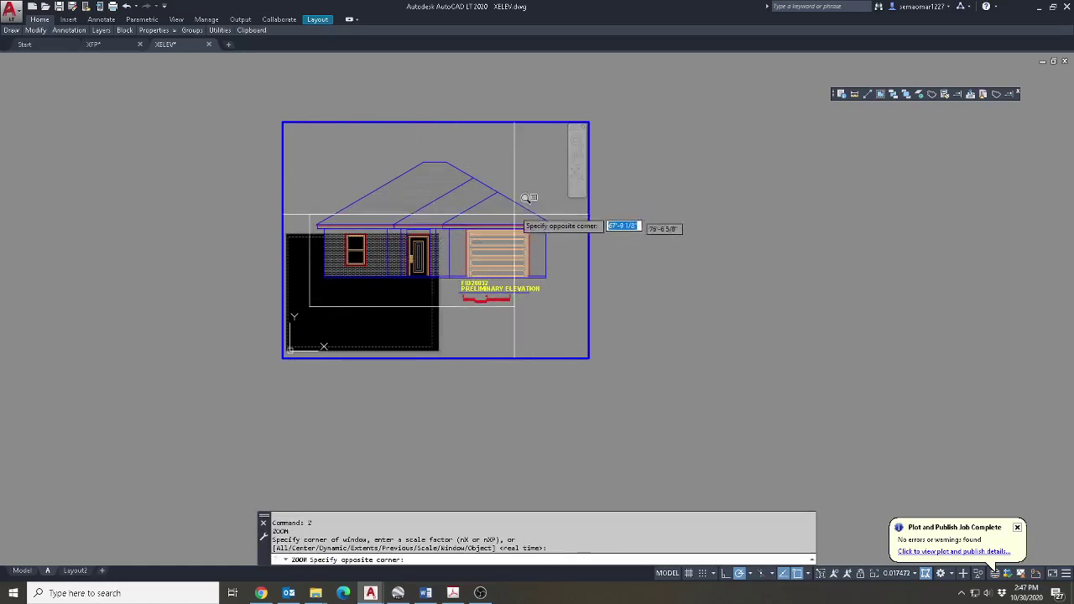
click(556, 149)
double_click(776, 268)
Lock the display of the new front elevation viewport.
click(489, 172)
right_click(490, 181)
click(530, 500)
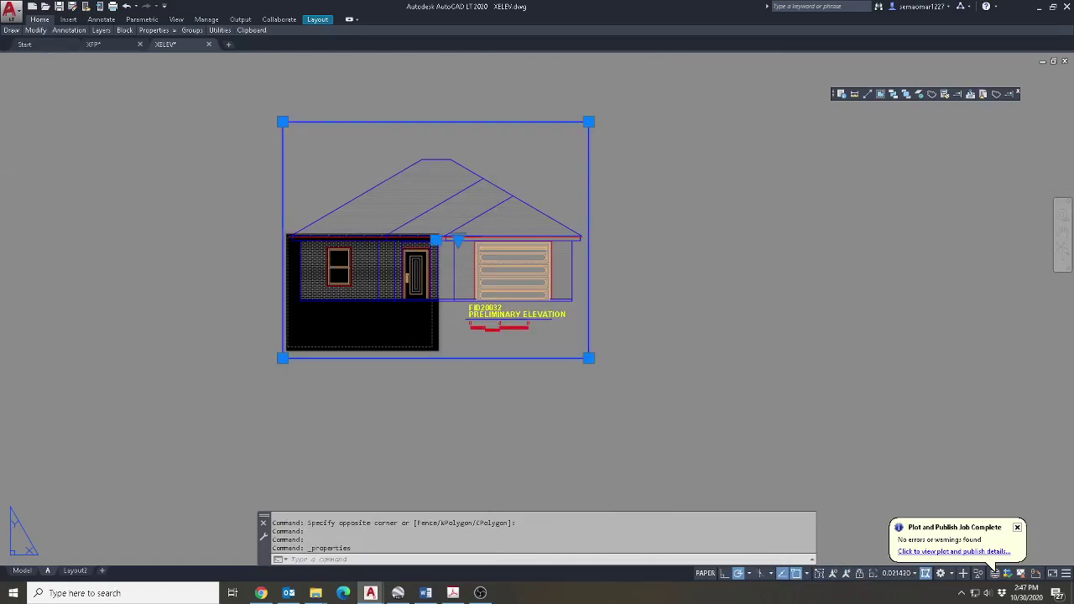
right_click(546, 149)
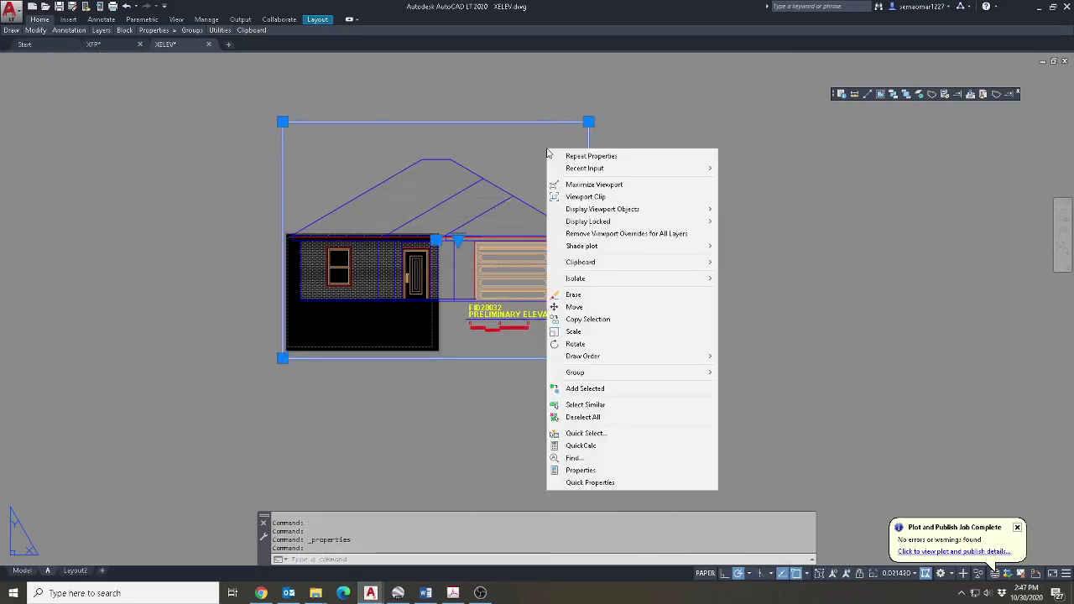
mouse_move(669, 221)
click(738, 222)
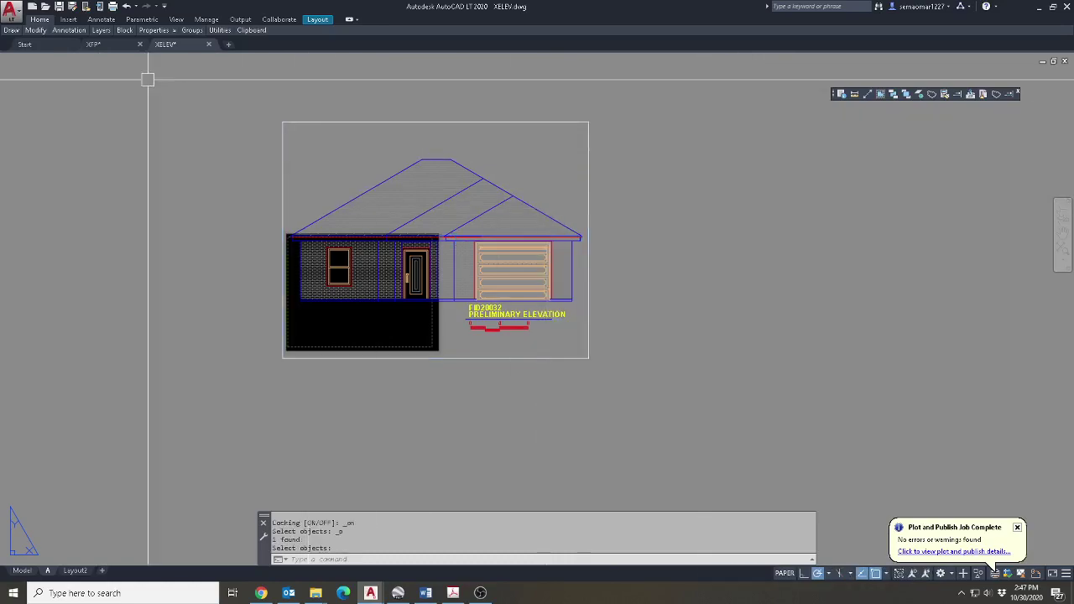
Set up the plot of layout A with the previous plot's page setup and the viewport's opposite corners as plot window.
click(113, 6)
click(663, 190)
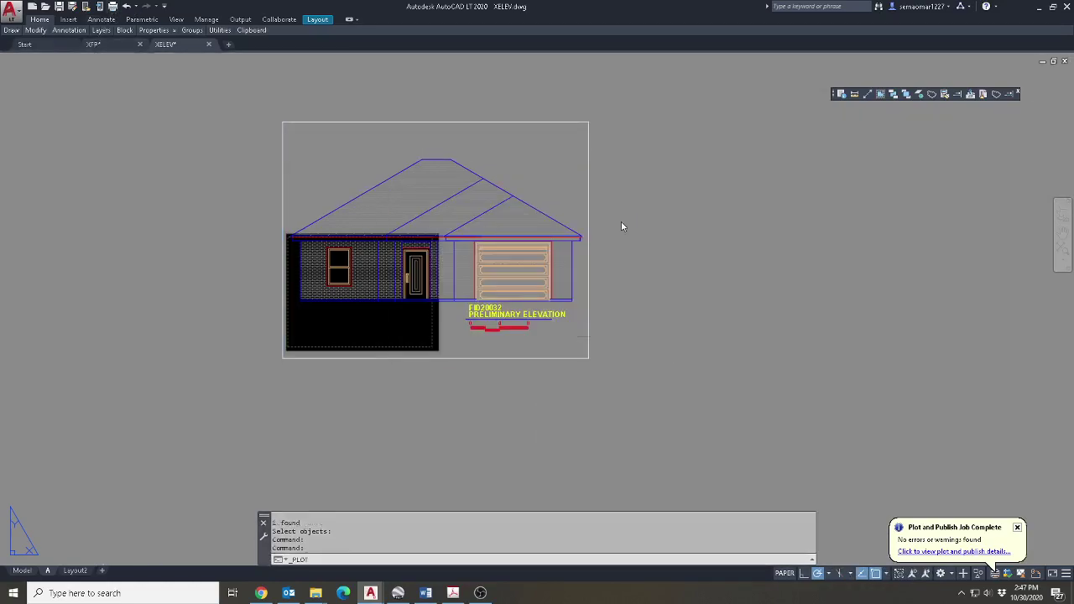
click(616, 325)
click(495, 179)
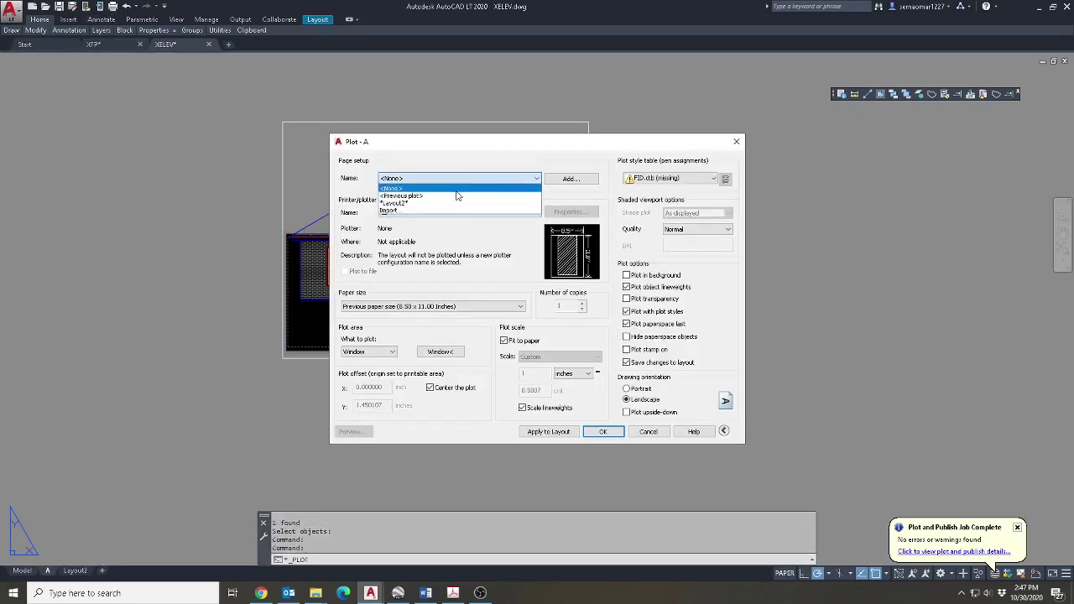
click(461, 194)
click(431, 351)
click(282, 359)
click(589, 122)
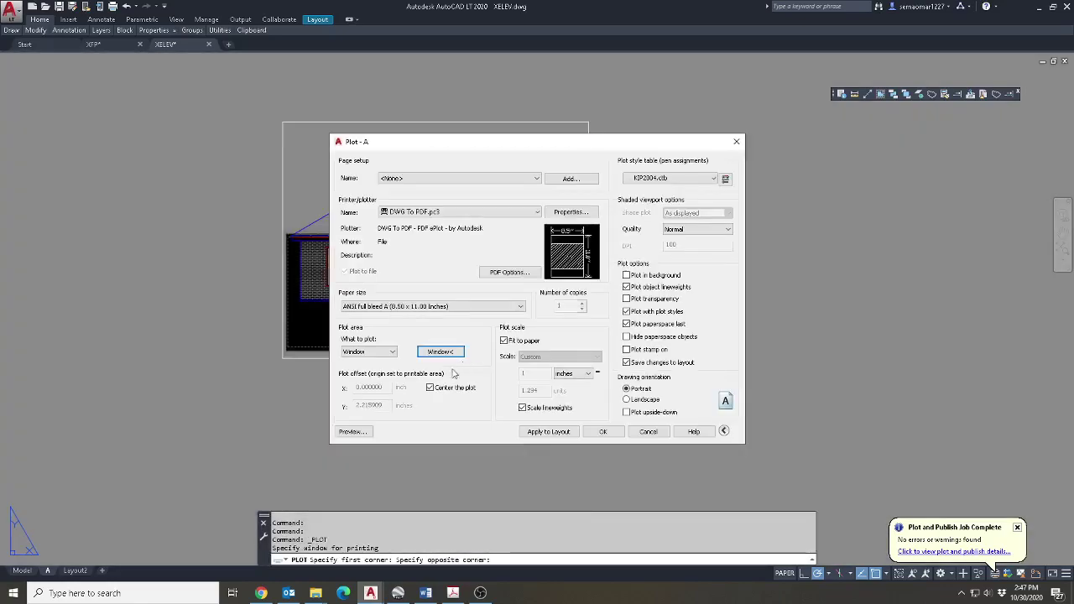
Check the plot preview of the elevation sheet and set the drawing orientation to landscape.
click(347, 431)
right_click(552, 249)
click(579, 257)
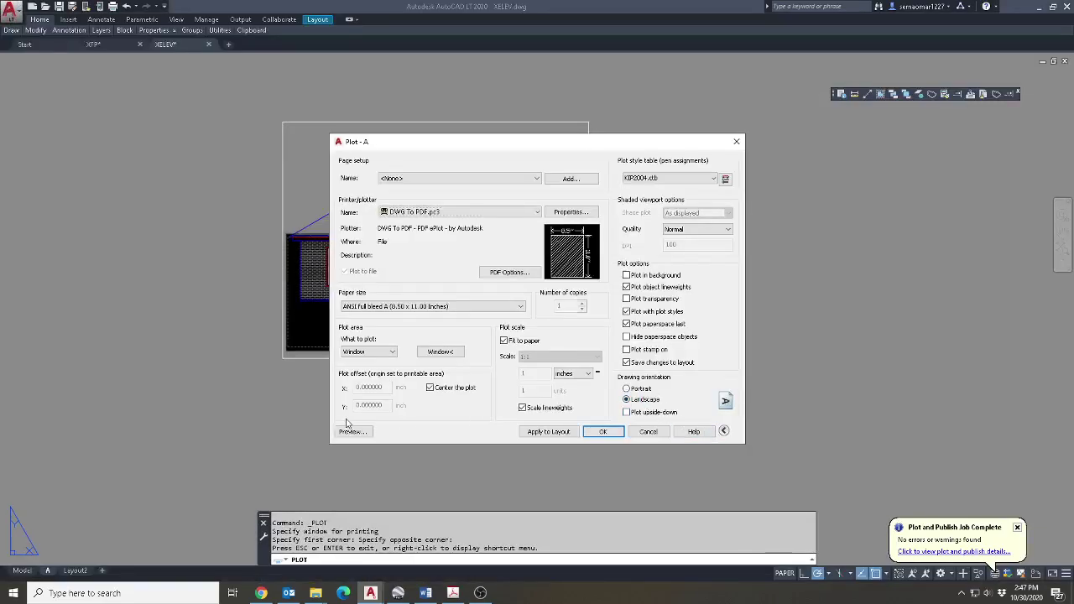
Preview the landscape elevation sheet and plot it to PDF from the preview.
click(349, 431)
right_click(461, 297)
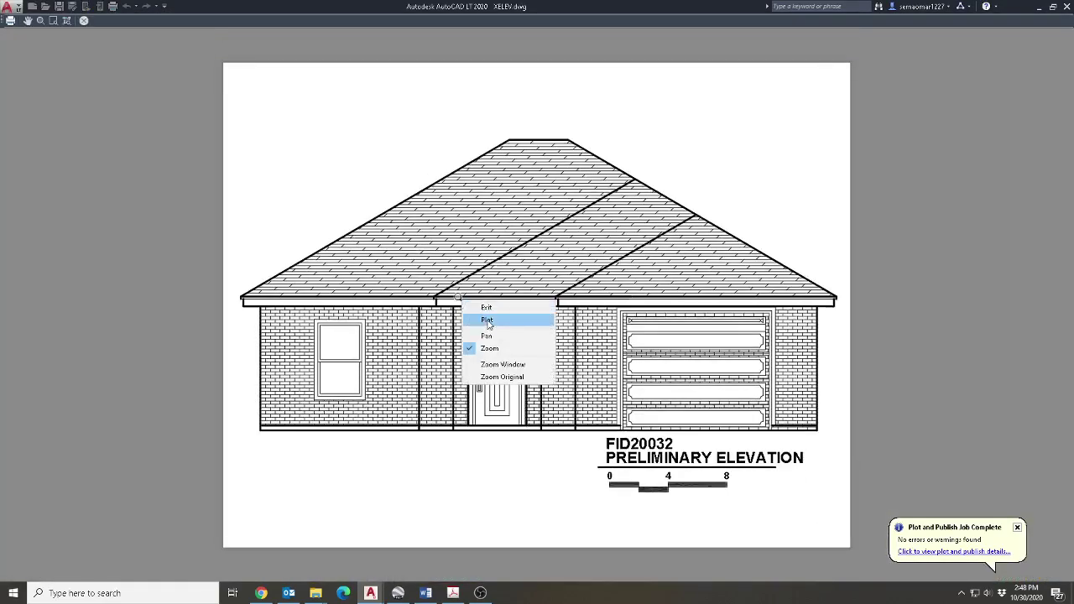
click(487, 319)
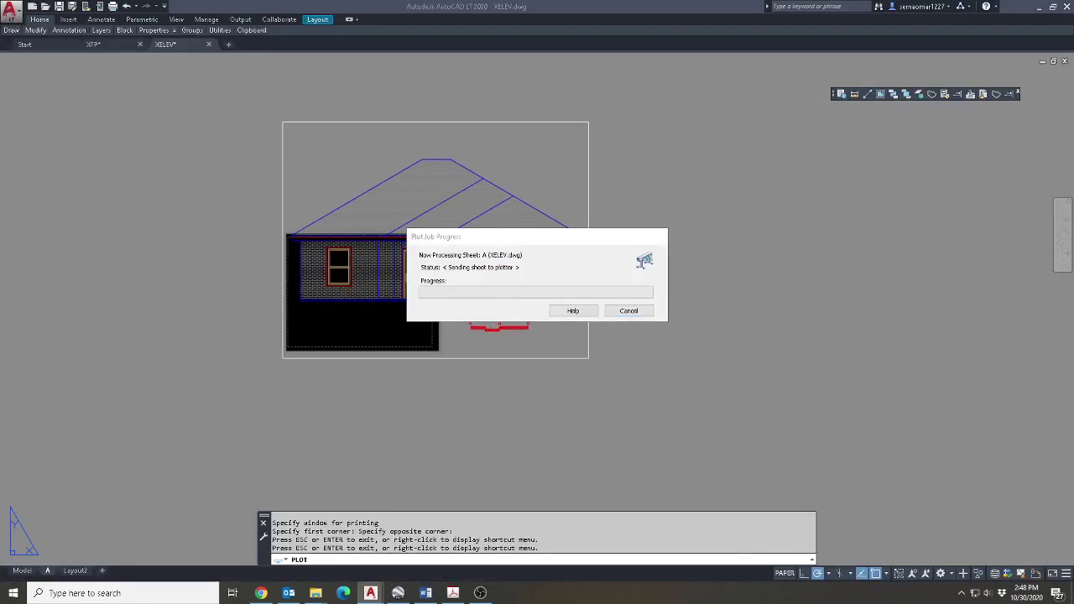